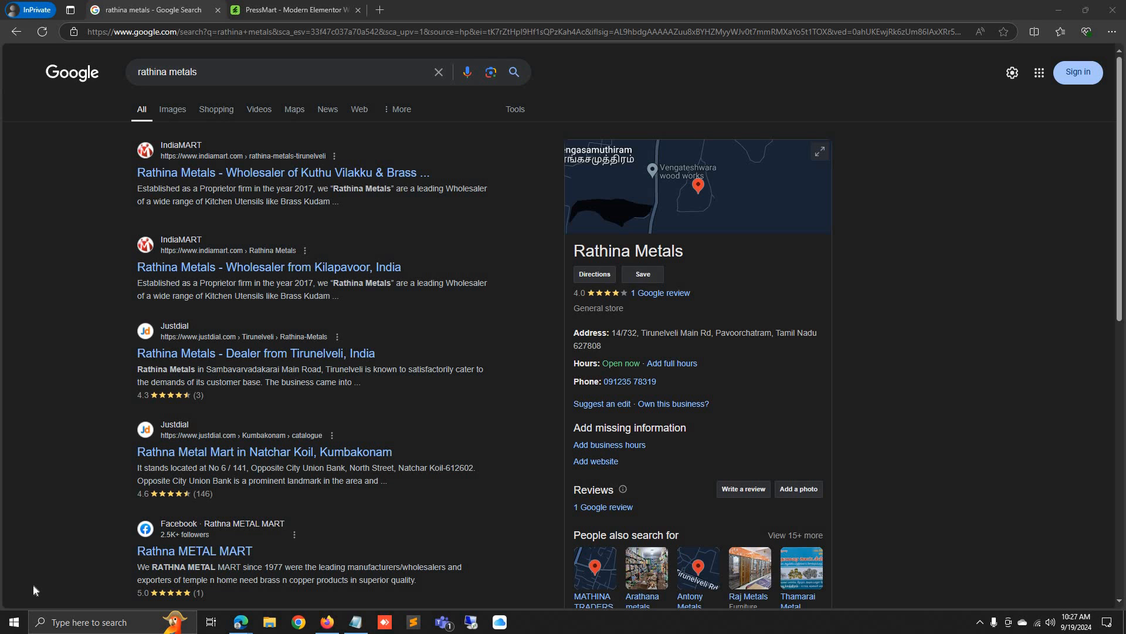
# Search 'flip' in a new private tab and open the Flipkart site from the results
pyautogui.click(388, 9)
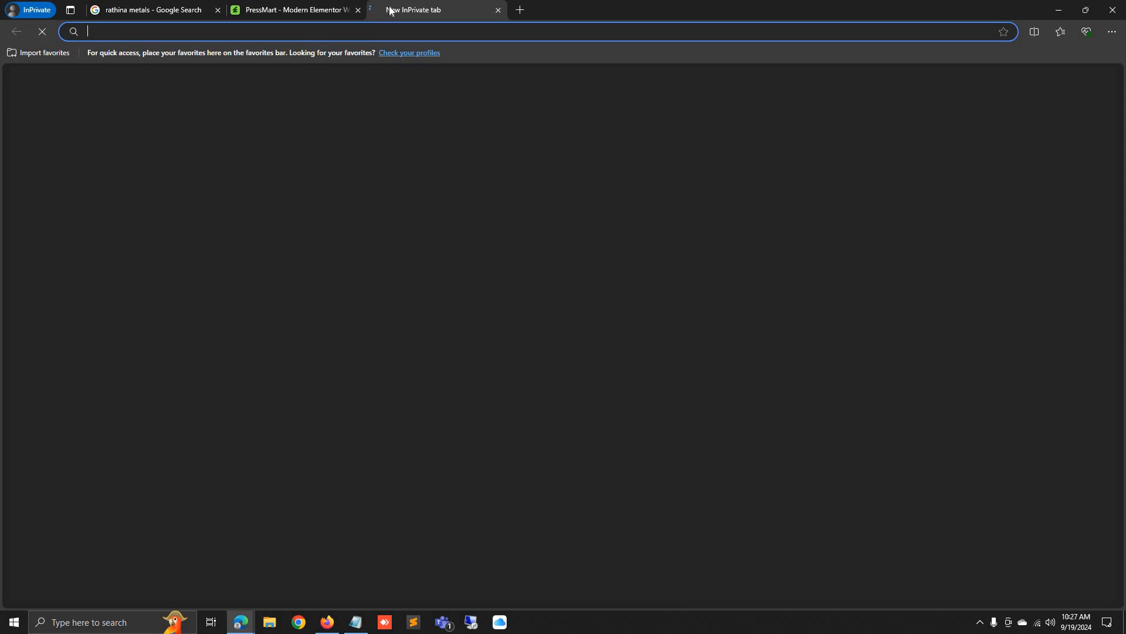
pyautogui.write('flip')
pyautogui.press('Return')
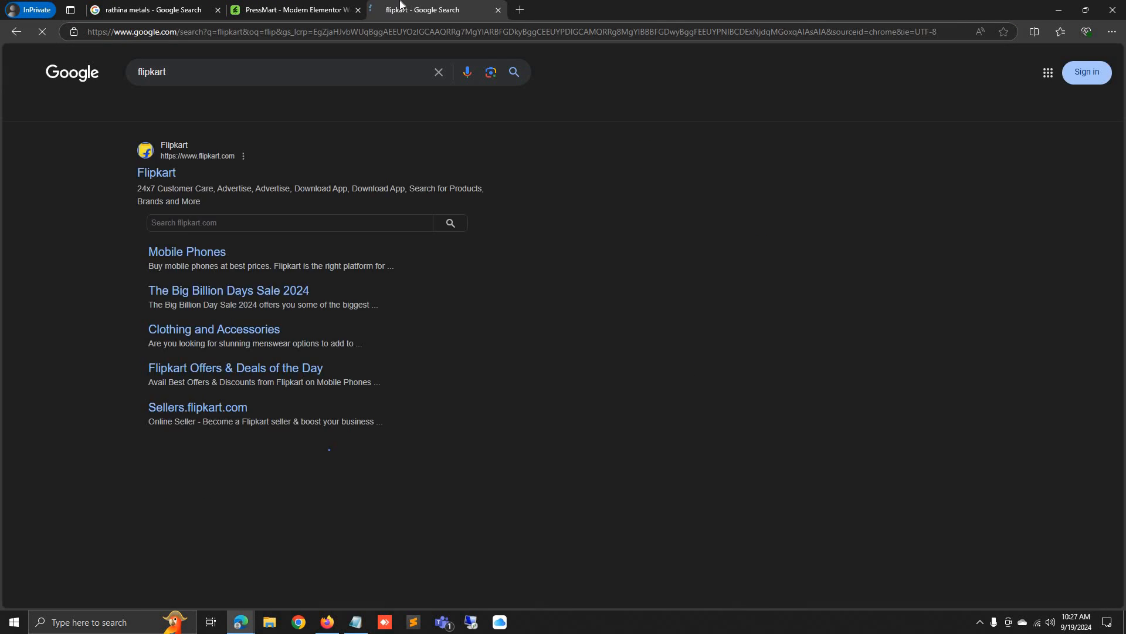
pyautogui.click(163, 174)
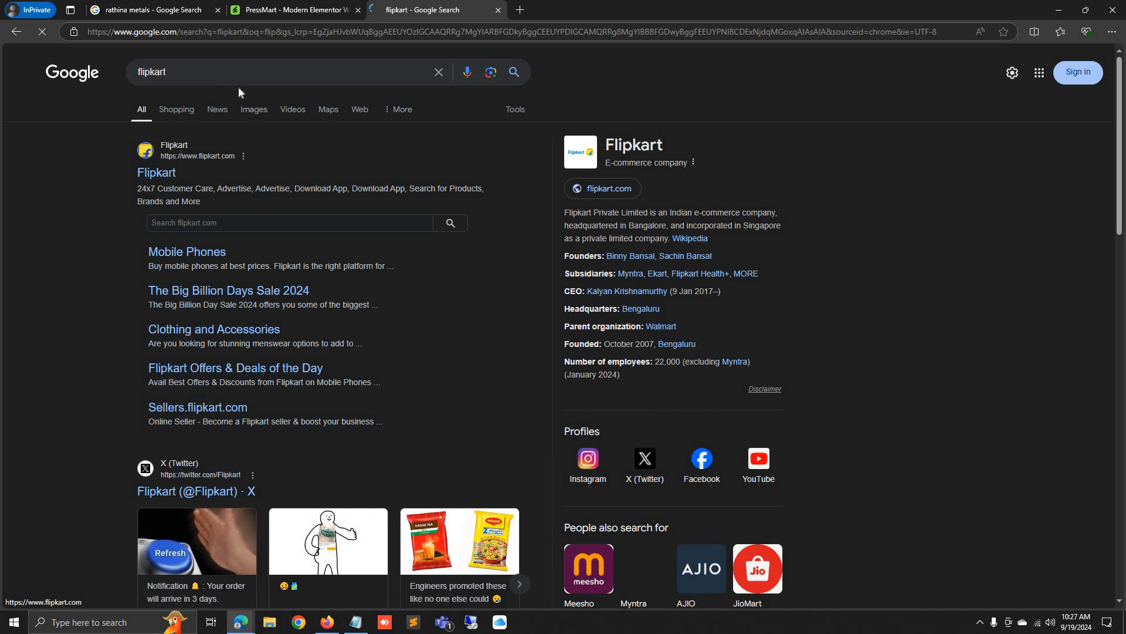
# Highlight parts of the flipkart.com web address, including the domain ending, while the home page loads
pyautogui.click(170, 32)
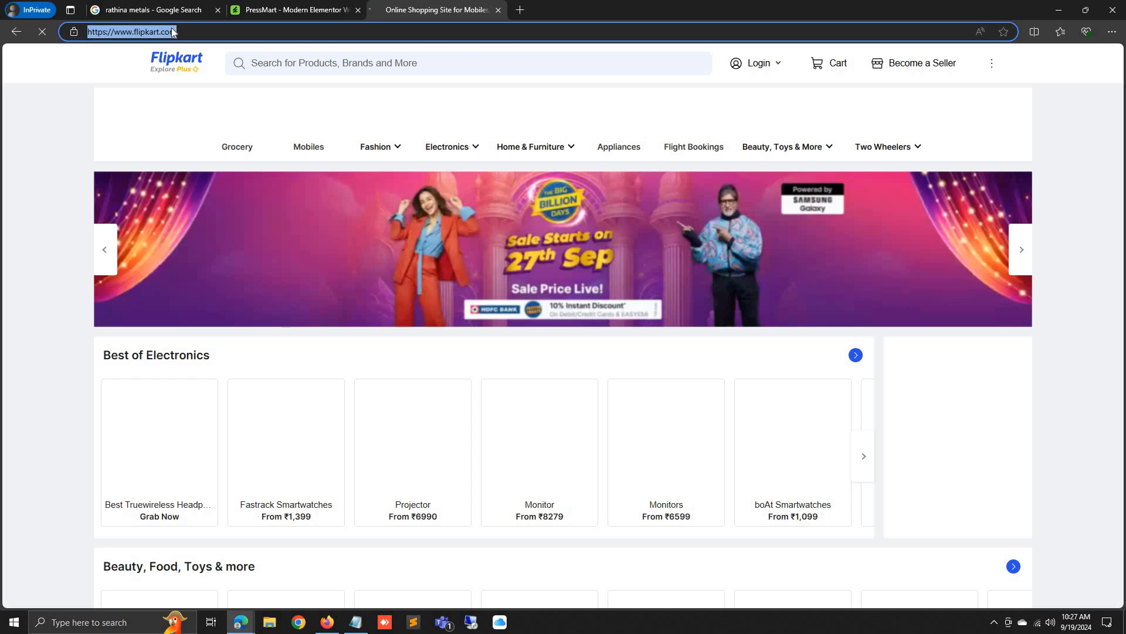
pyautogui.click(183, 31)
pyautogui.moveTo(183, 31); pyautogui.dragTo(70, 40)
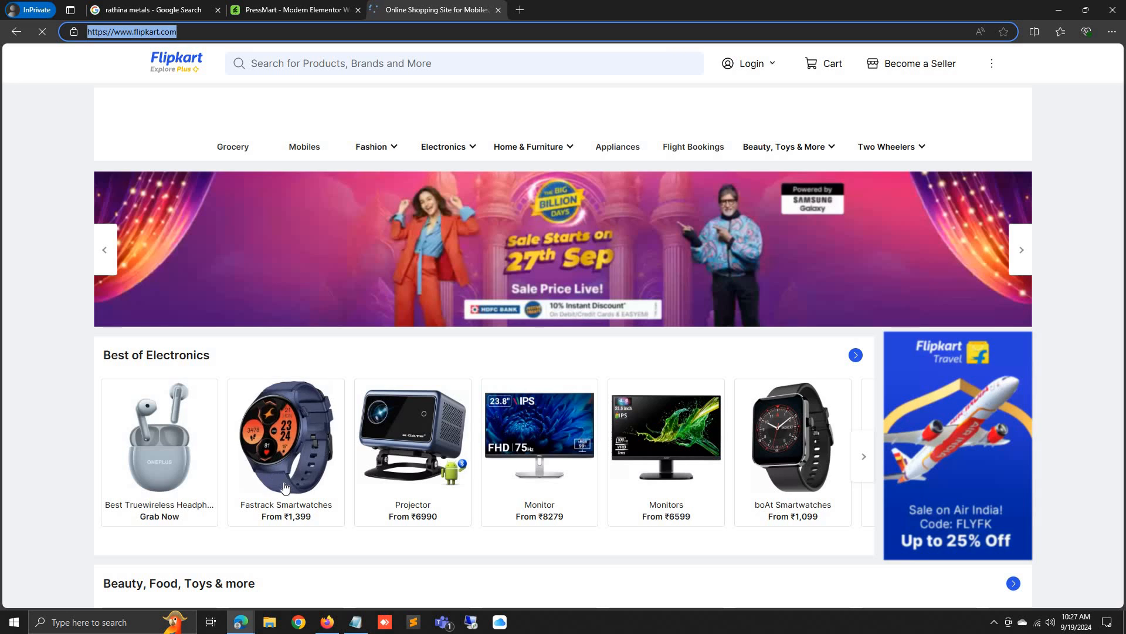
pyautogui.click(16, 257)
pyautogui.click(152, 39)
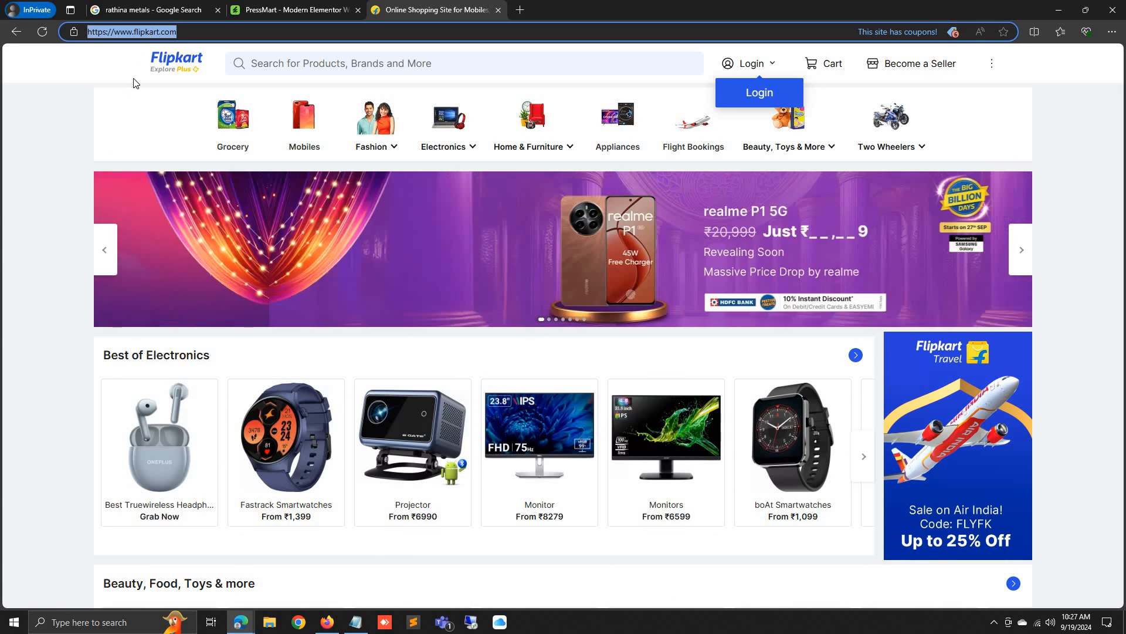
pyautogui.doubleClick(151, 33)
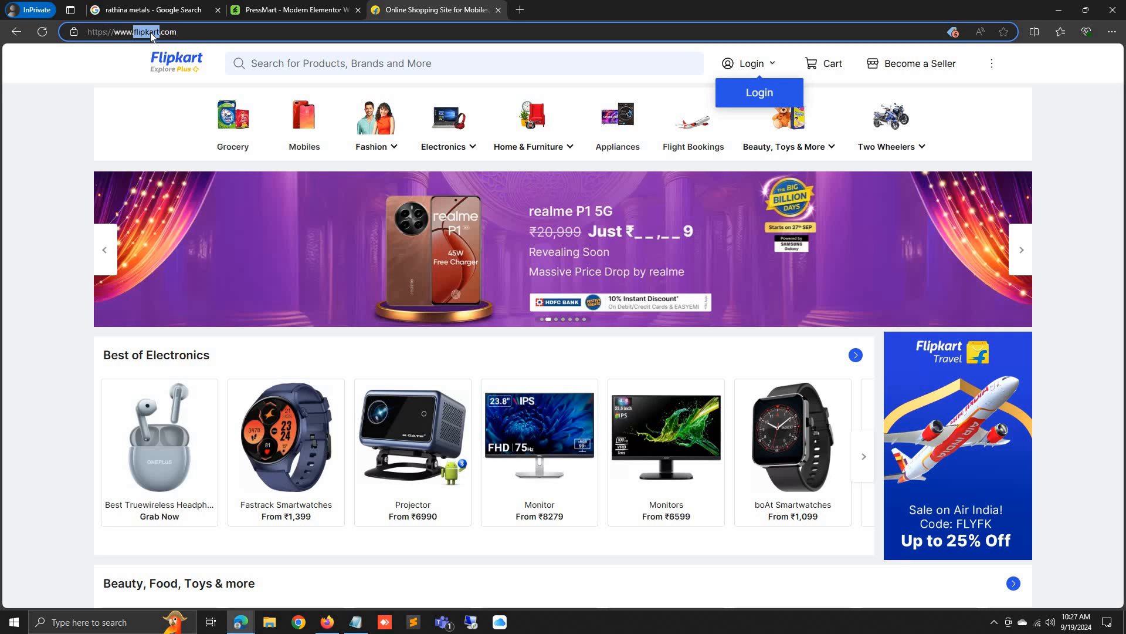
pyautogui.click(15, 142)
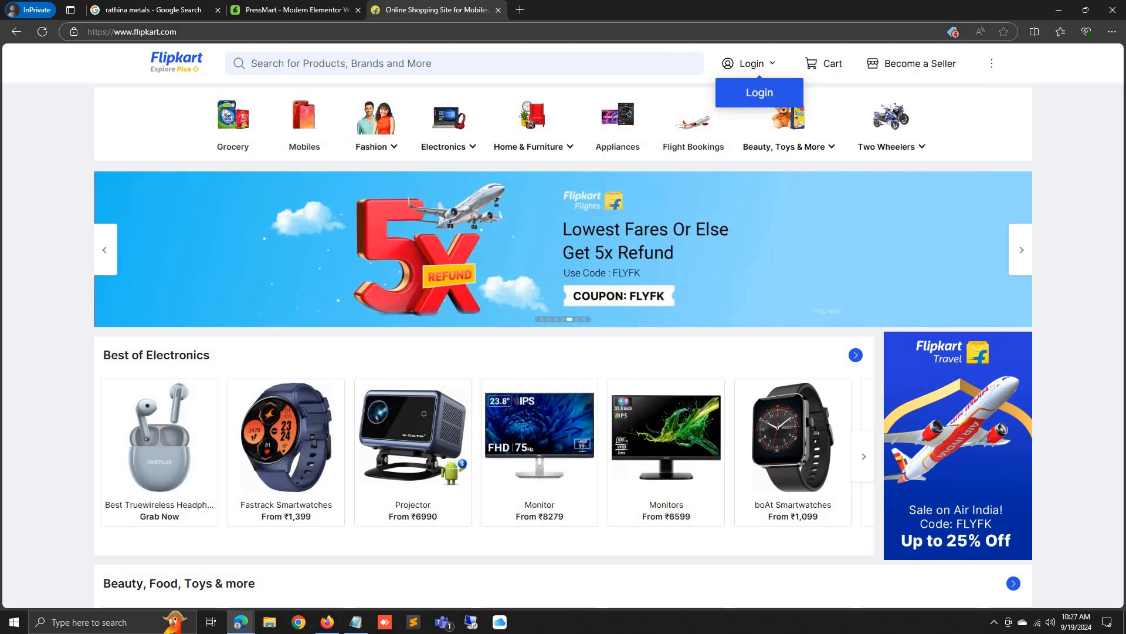
pyautogui.moveTo(192, 33); pyautogui.dragTo(85, 47)
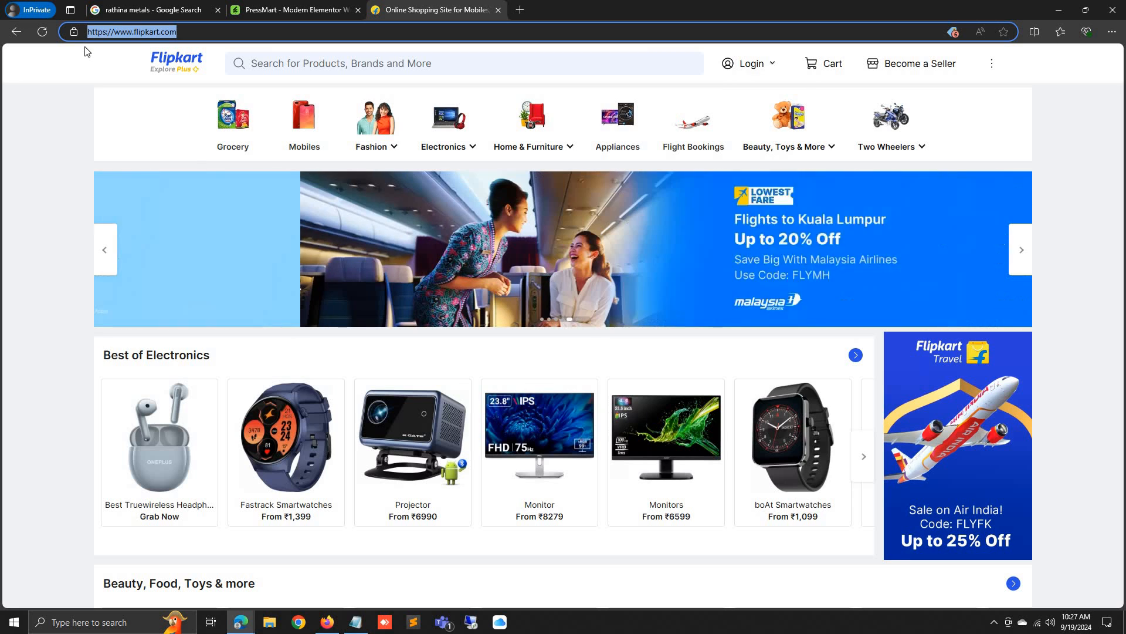
pyautogui.click(48, 116)
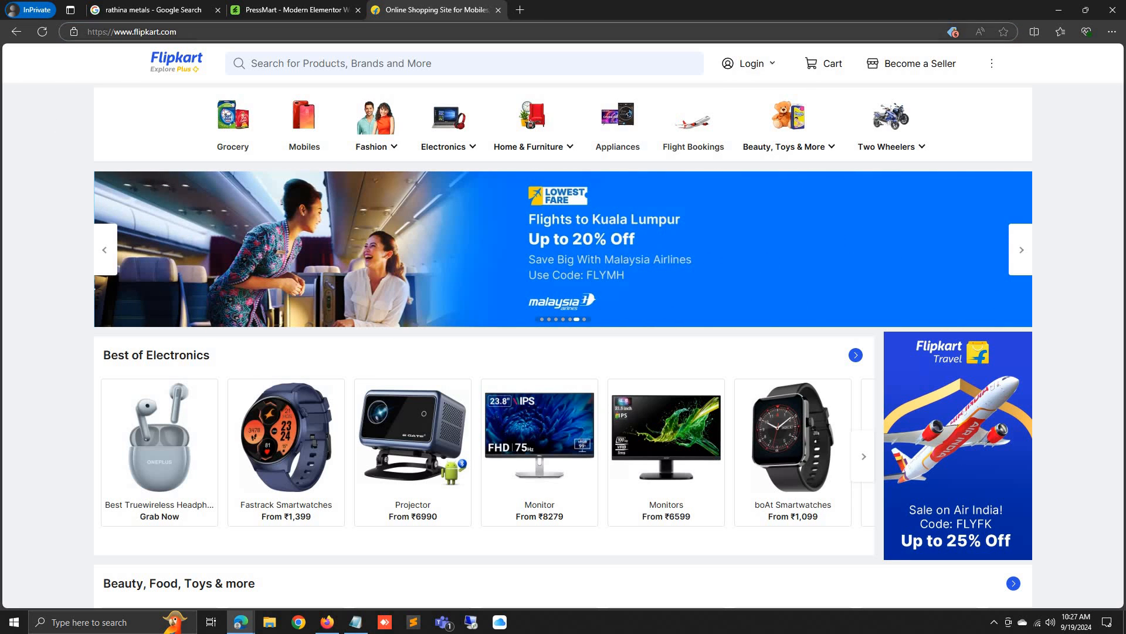
pyautogui.moveTo(189, 33); pyautogui.dragTo(91, 38)
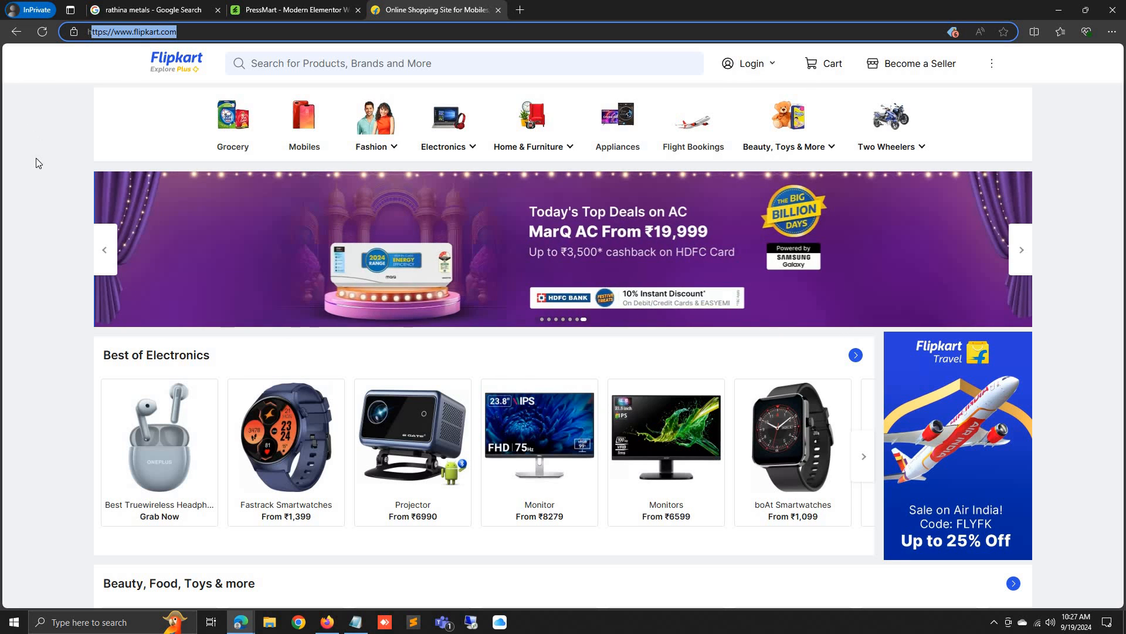
pyautogui.moveTo(178, 33); pyautogui.dragTo(153, 32)
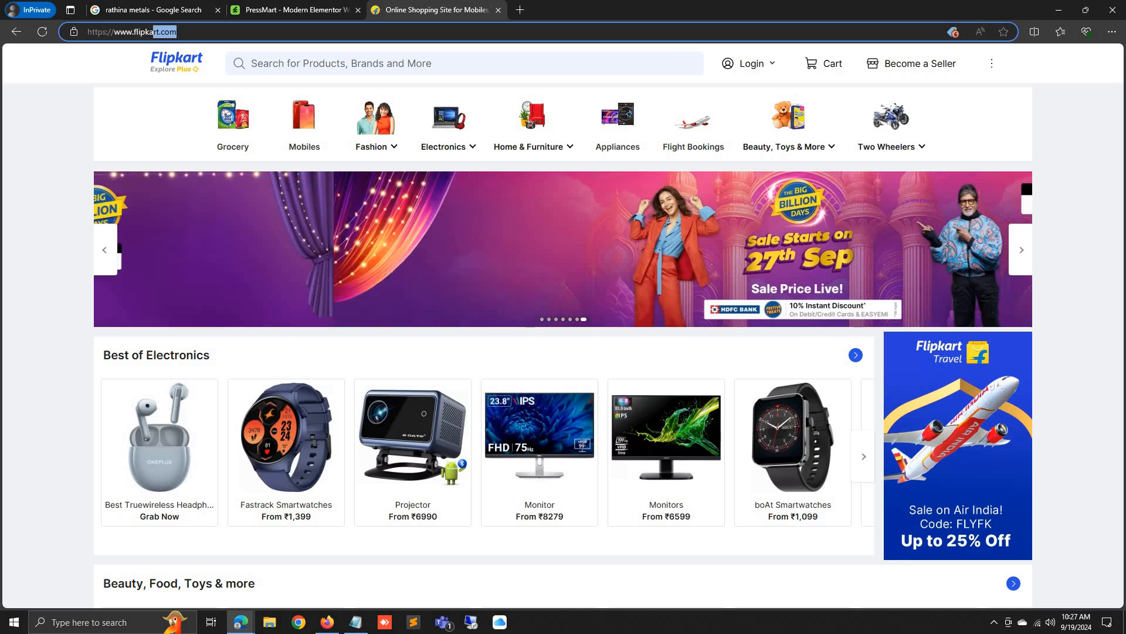
pyautogui.click(46, 129)
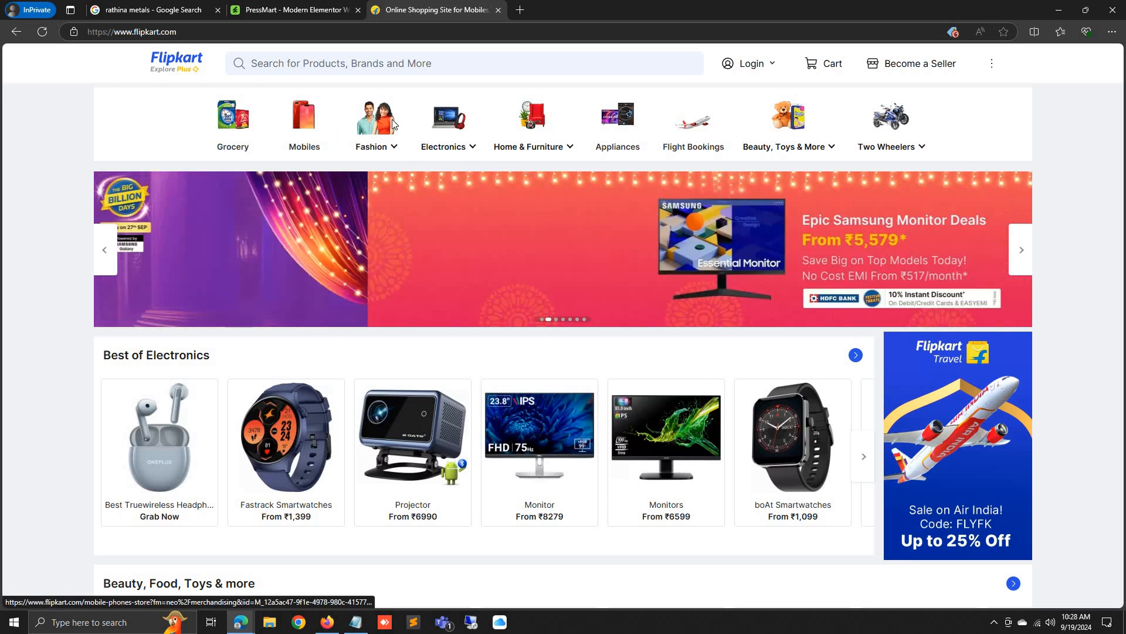
pyautogui.moveTo(477, 142)
pyautogui.moveTo(575, 147)
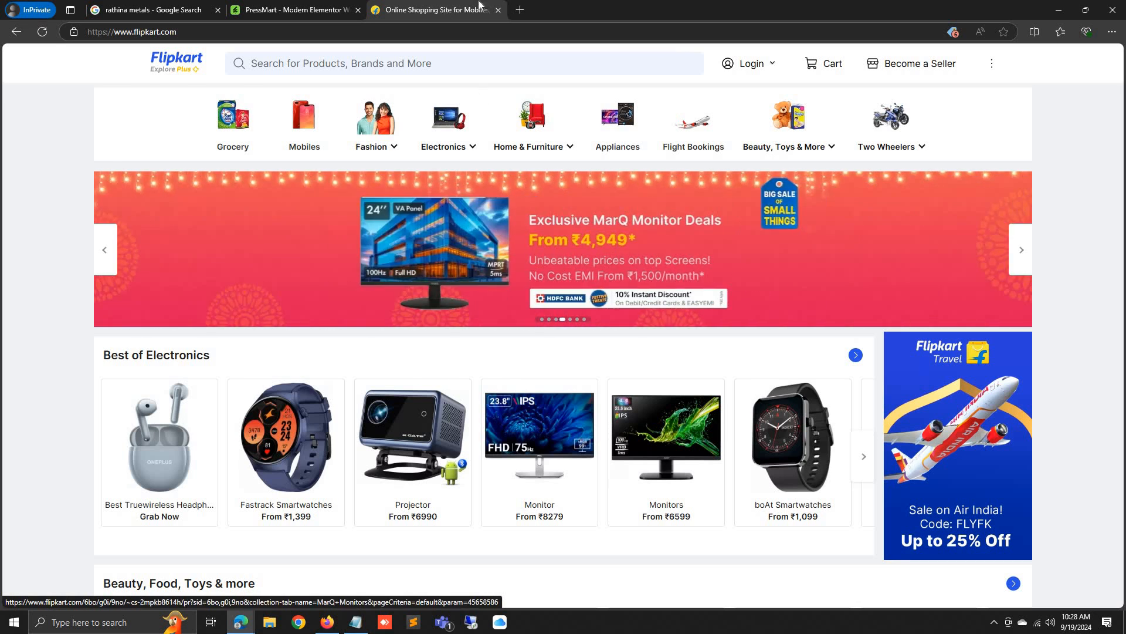
# Load hostinger.in in a new private tab and go to Hosting > Web Hosting
pyautogui.click(521, 10)
pyautogui.write('ho')
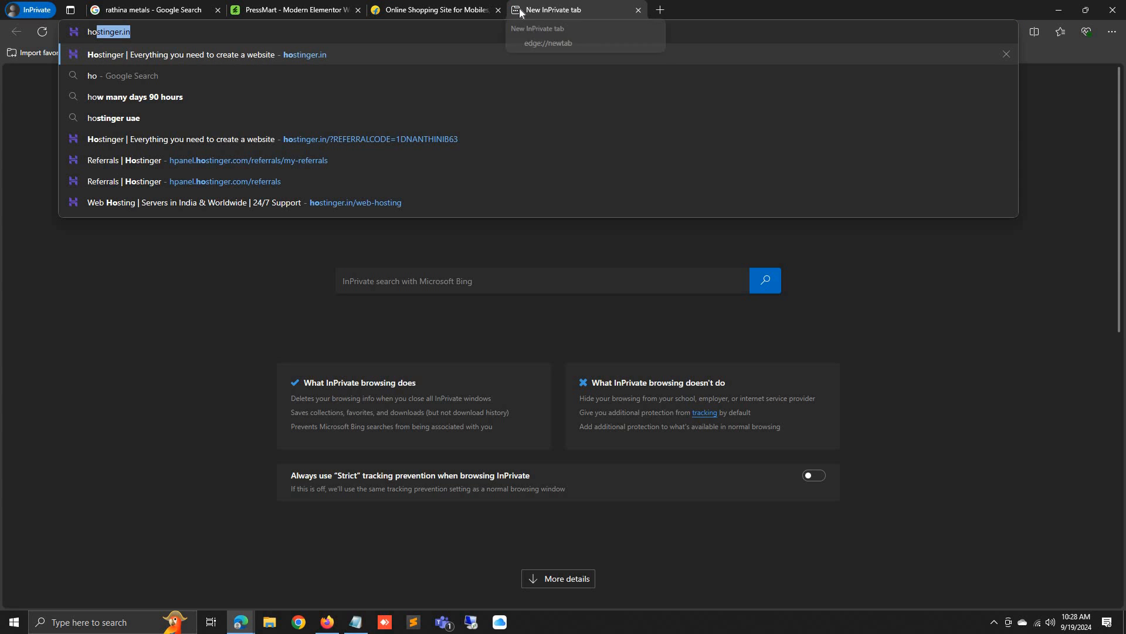
pyautogui.press('Return')
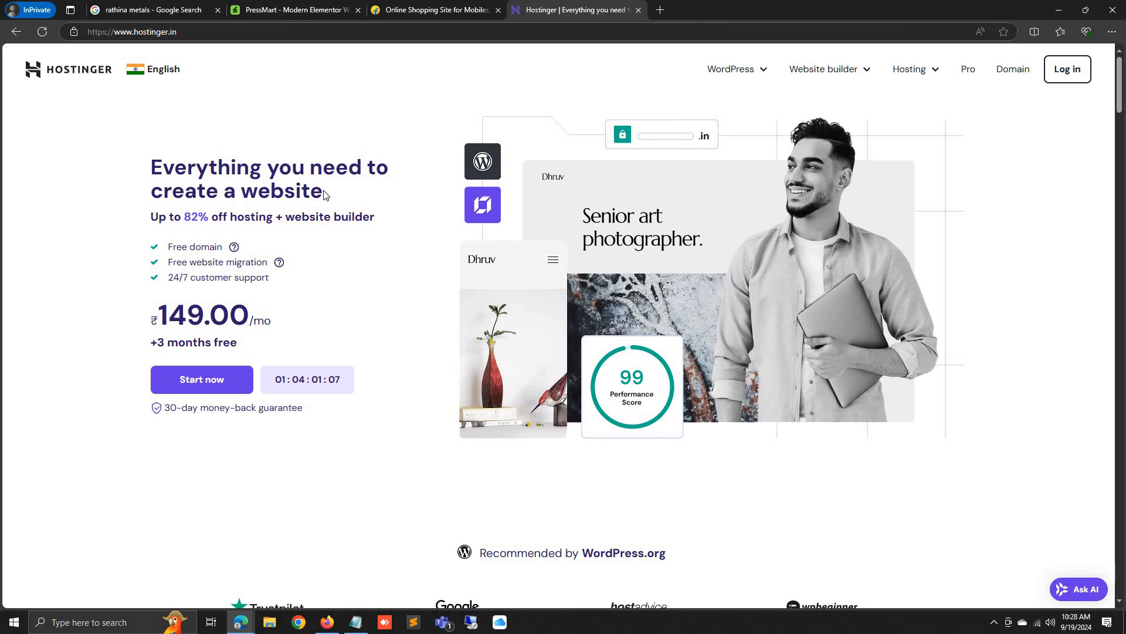
pyautogui.moveTo(324, 193); pyautogui.dragTo(141, 170)
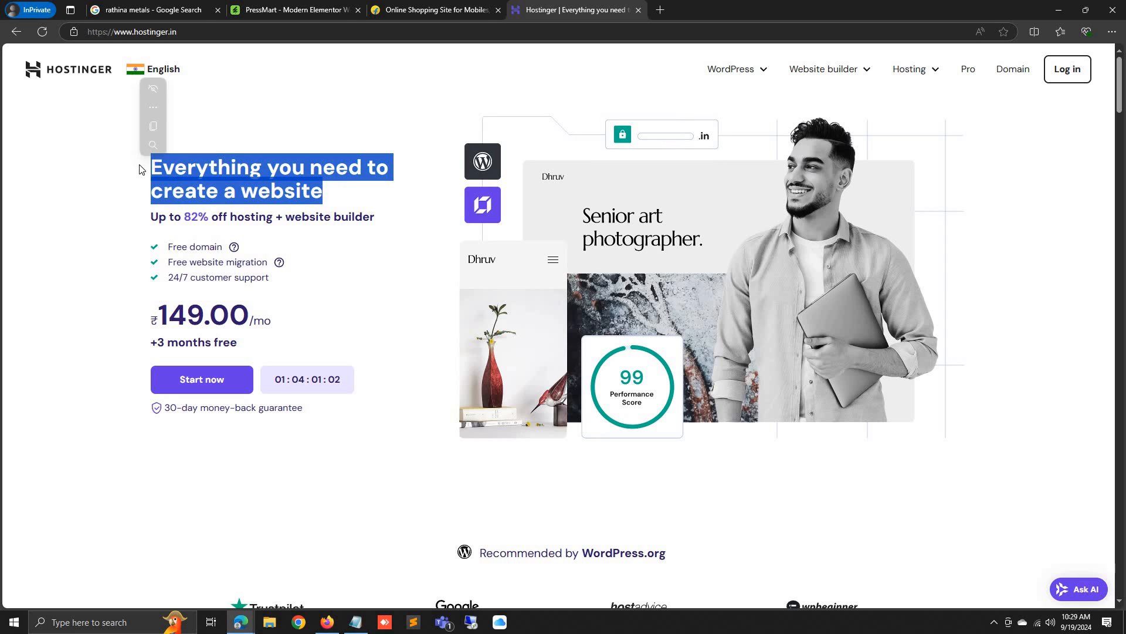
pyautogui.click(165, 172)
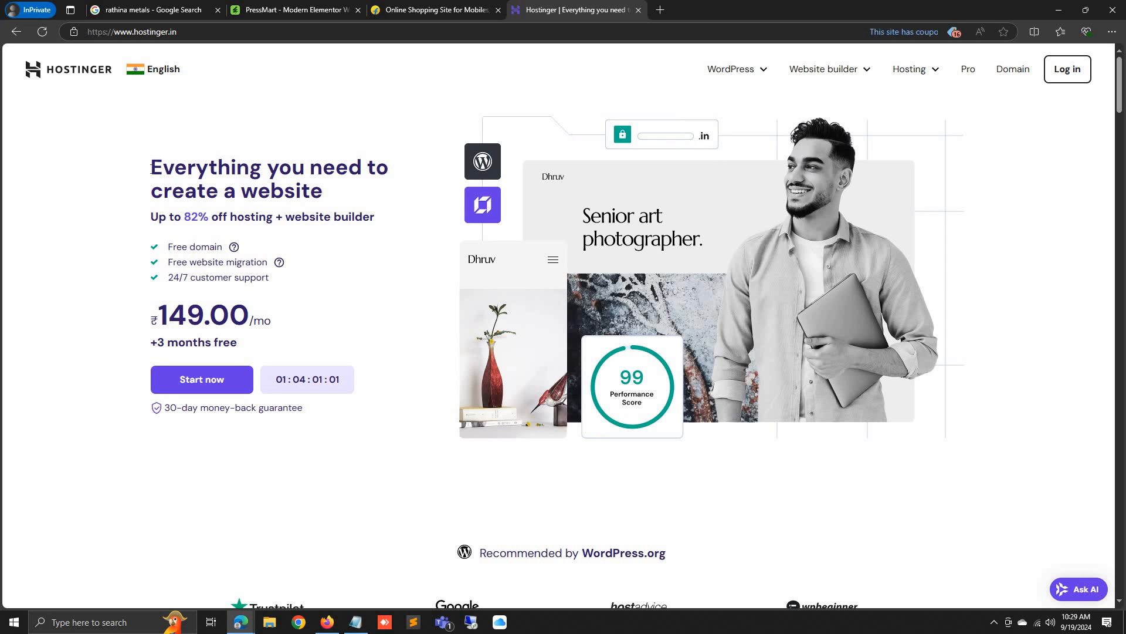
pyautogui.moveTo(150, 168); pyautogui.dragTo(336, 170)
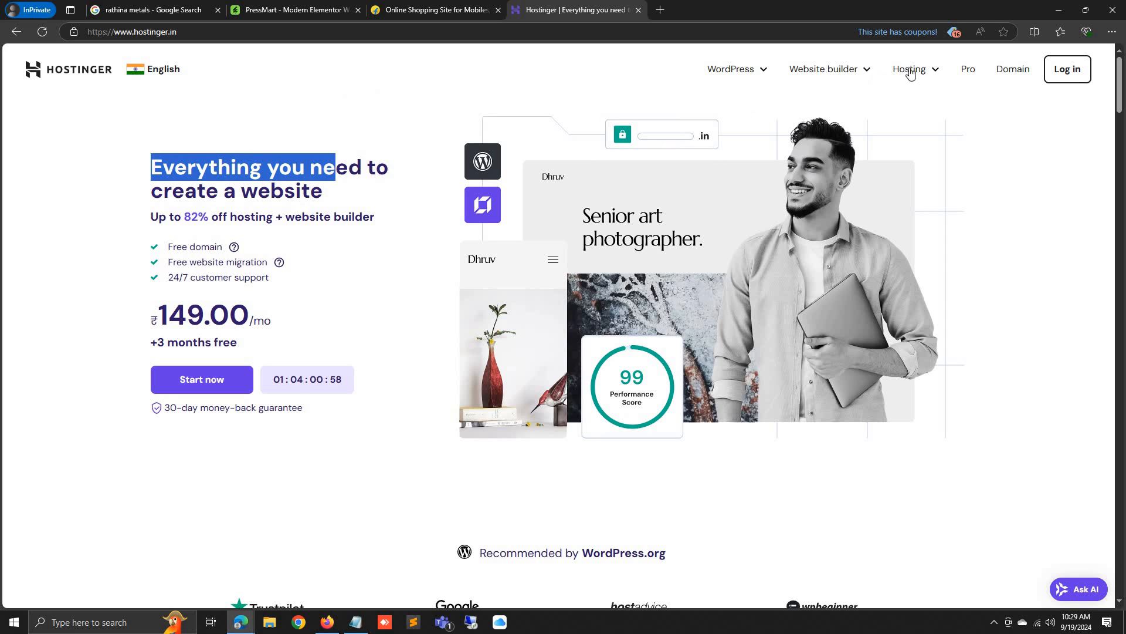
pyautogui.click(932, 73)
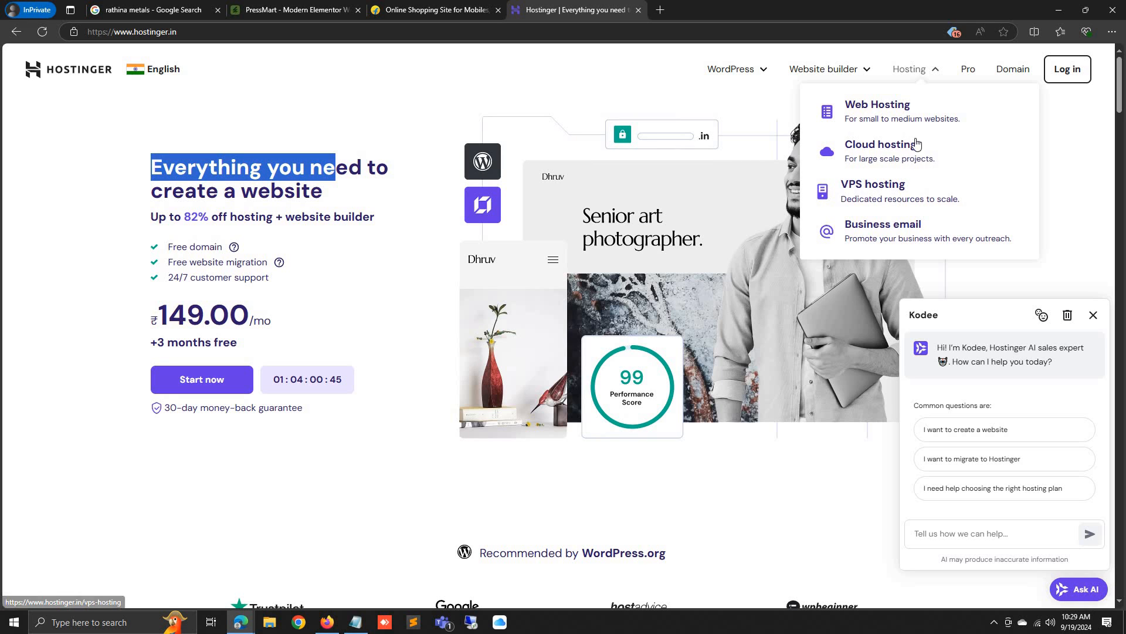
pyautogui.click(920, 119)
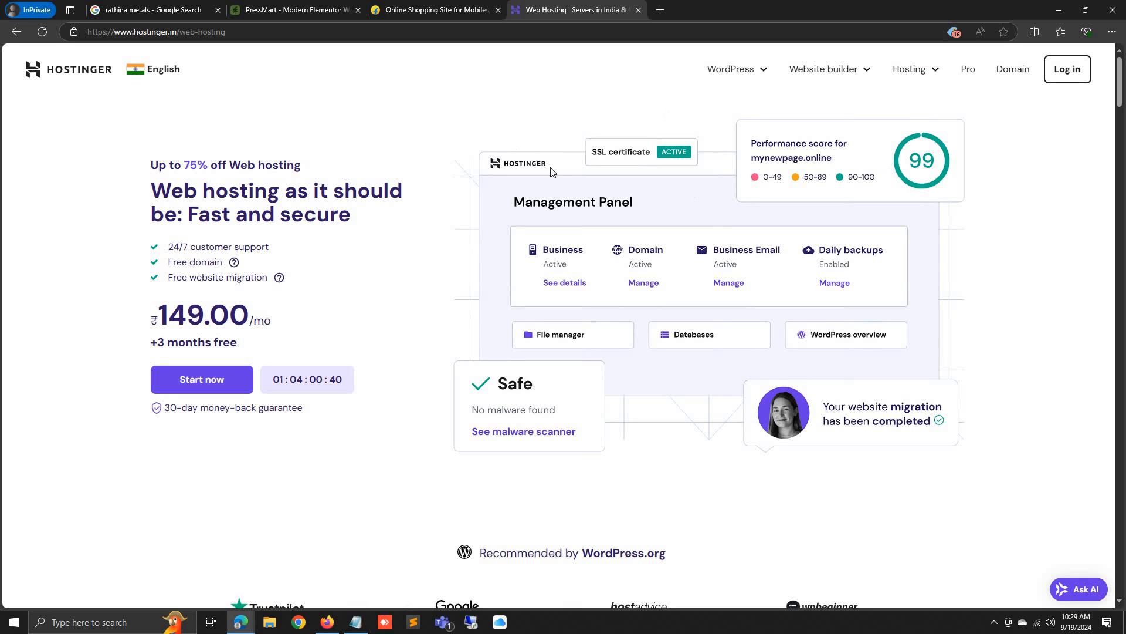
# Scroll through the hosting plan cards, comparing features like the Business plan's 200 GB storage
pyautogui.scroll(-8, 953, 77)
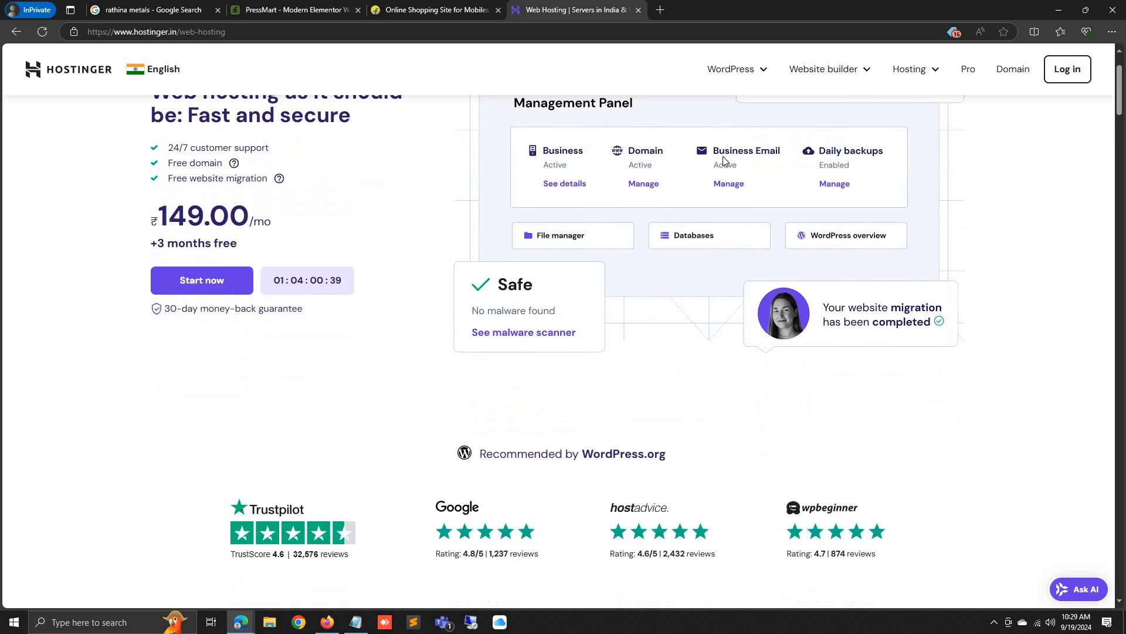
pyautogui.scroll(-2, 252, 270)
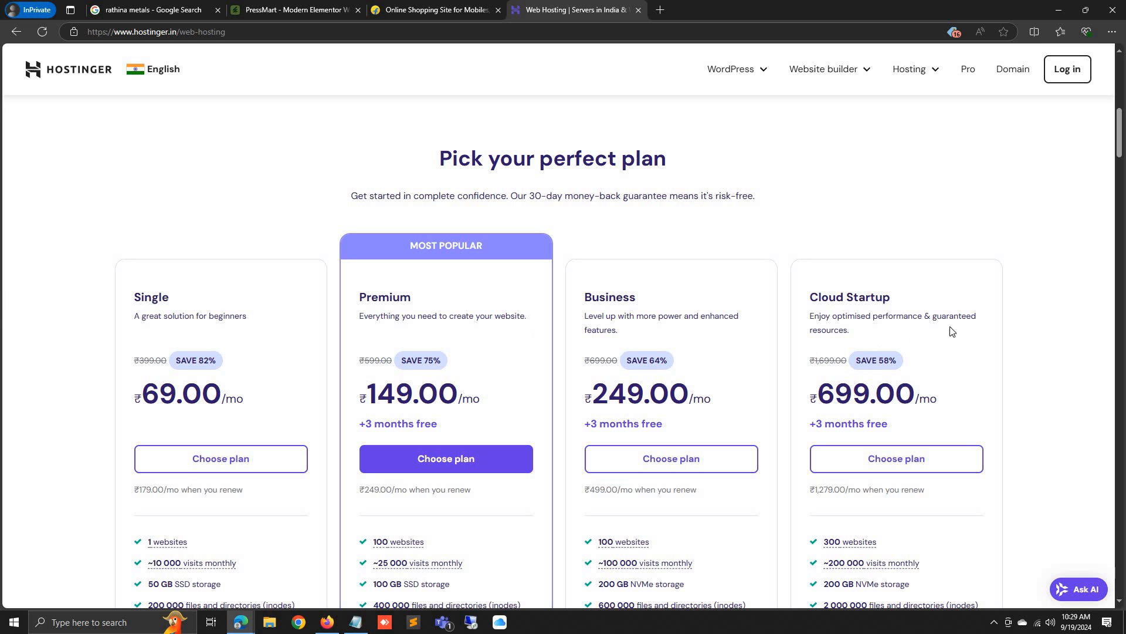
pyautogui.scroll(-2, 229, 392)
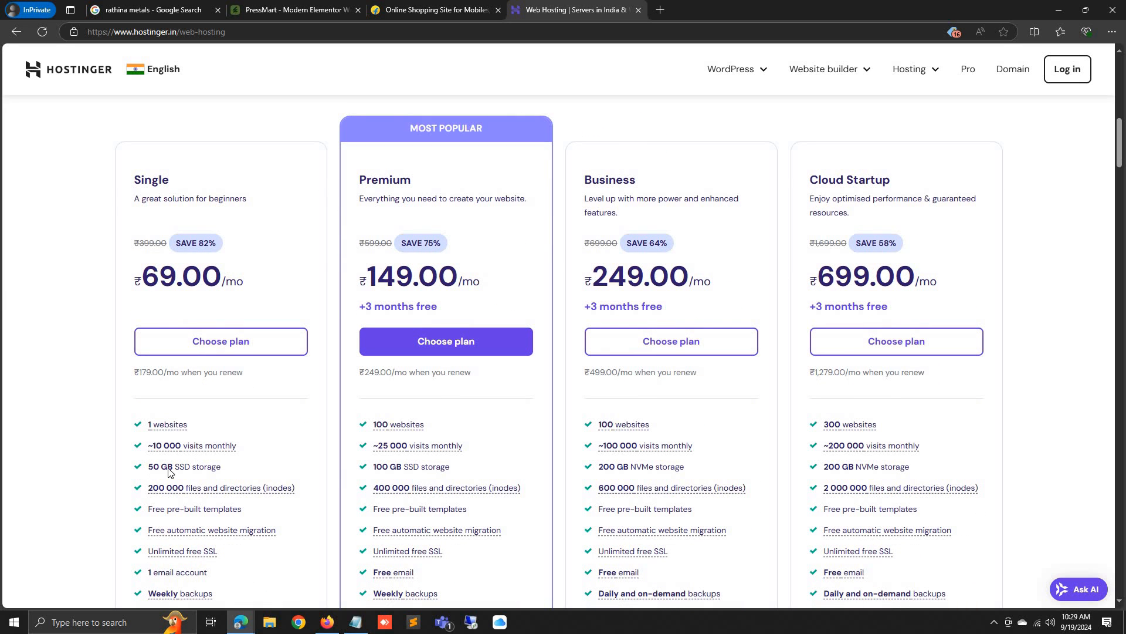
pyautogui.doubleClick(607, 465)
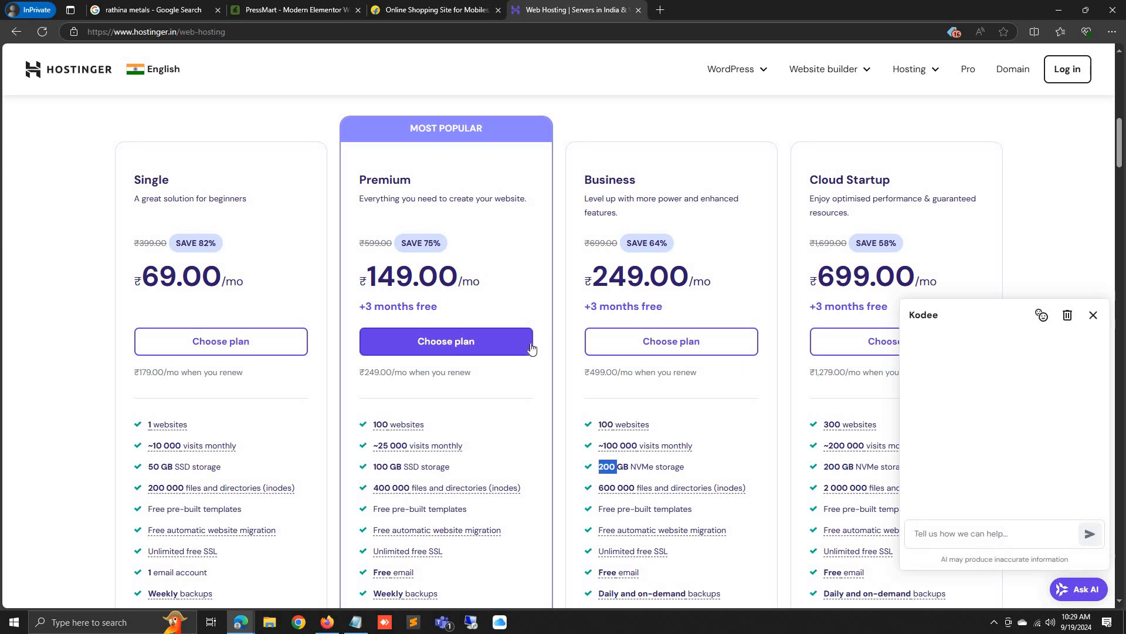
pyautogui.scroll(-3, 169, 407)
pyautogui.scroll(4, 170, 405)
pyautogui.scroll(-5, 159, 237)
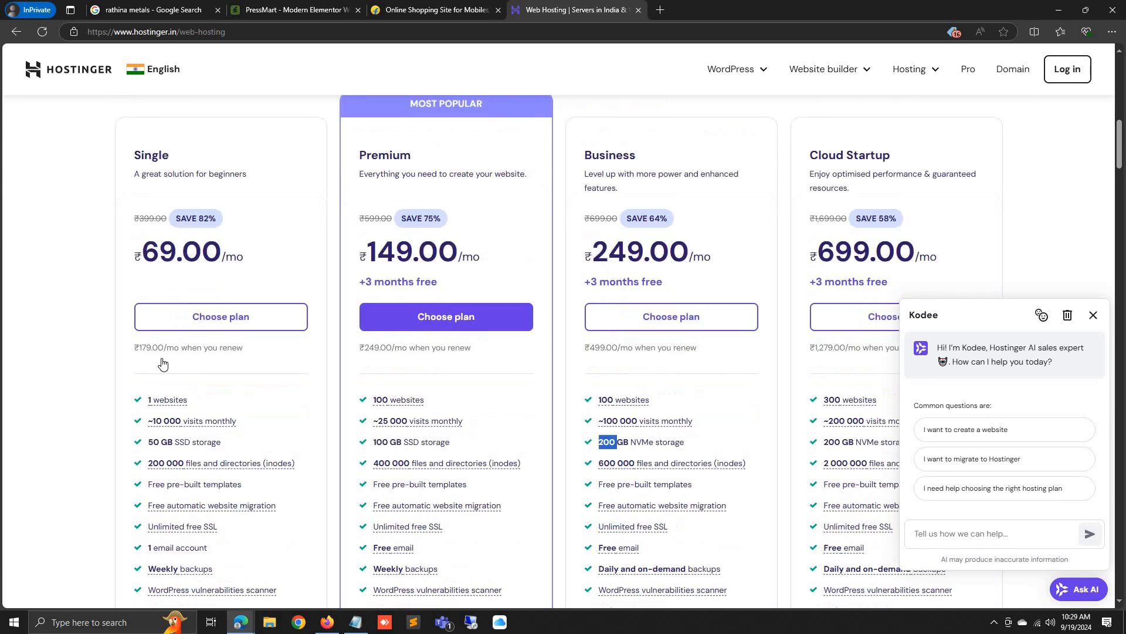
pyautogui.click(175, 284)
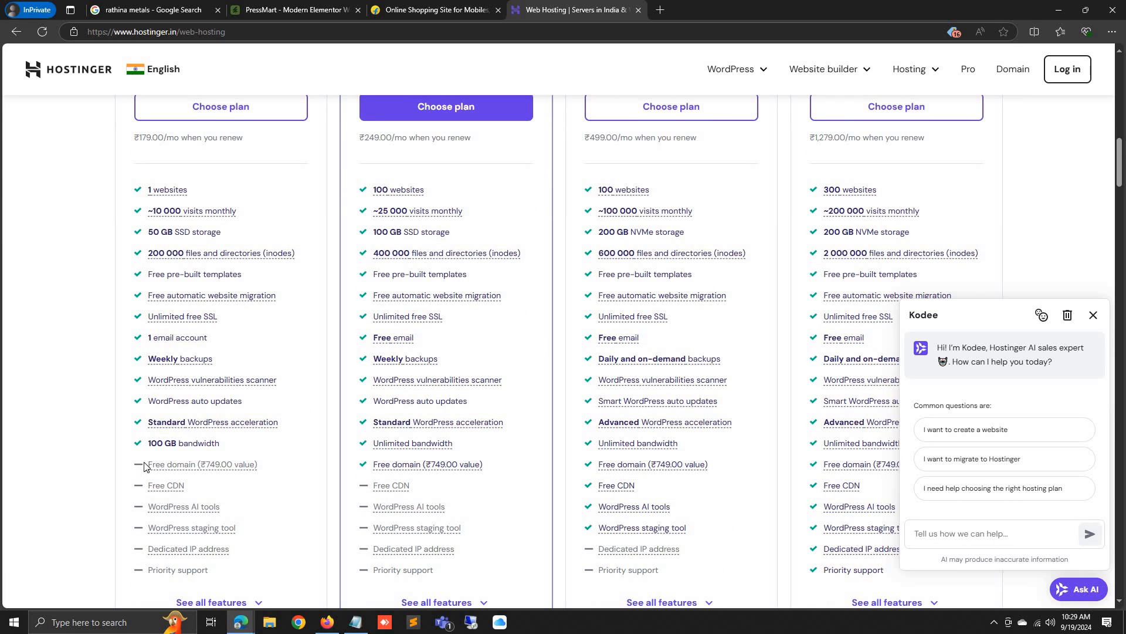
pyautogui.scroll(4, 369, 293)
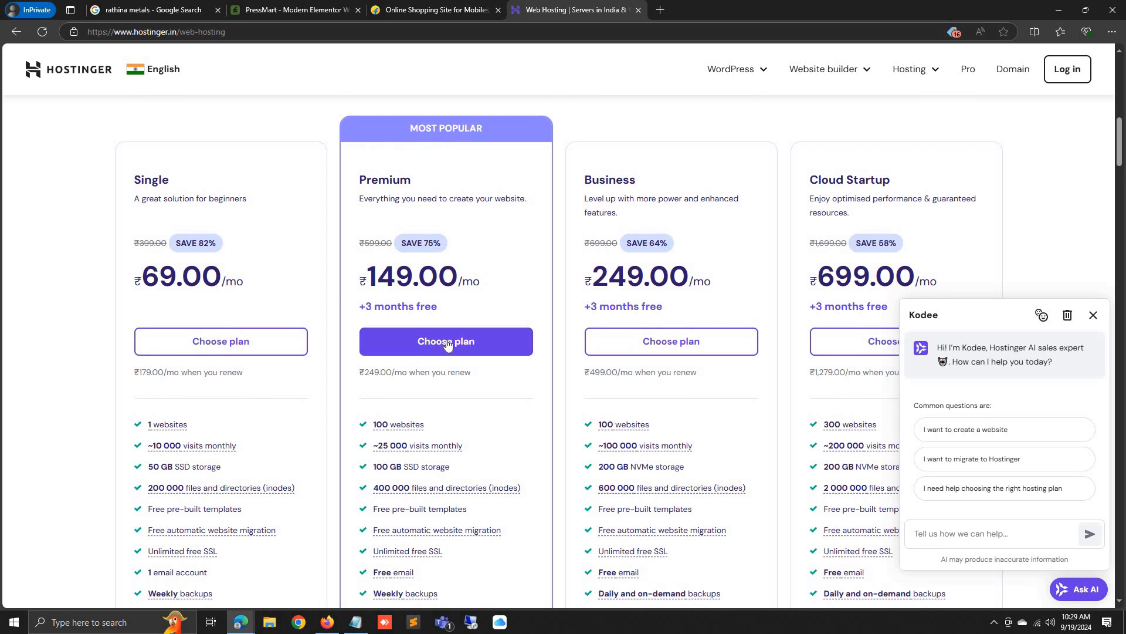
pyautogui.scroll(-3, 393, 424)
pyautogui.scroll(4, 393, 424)
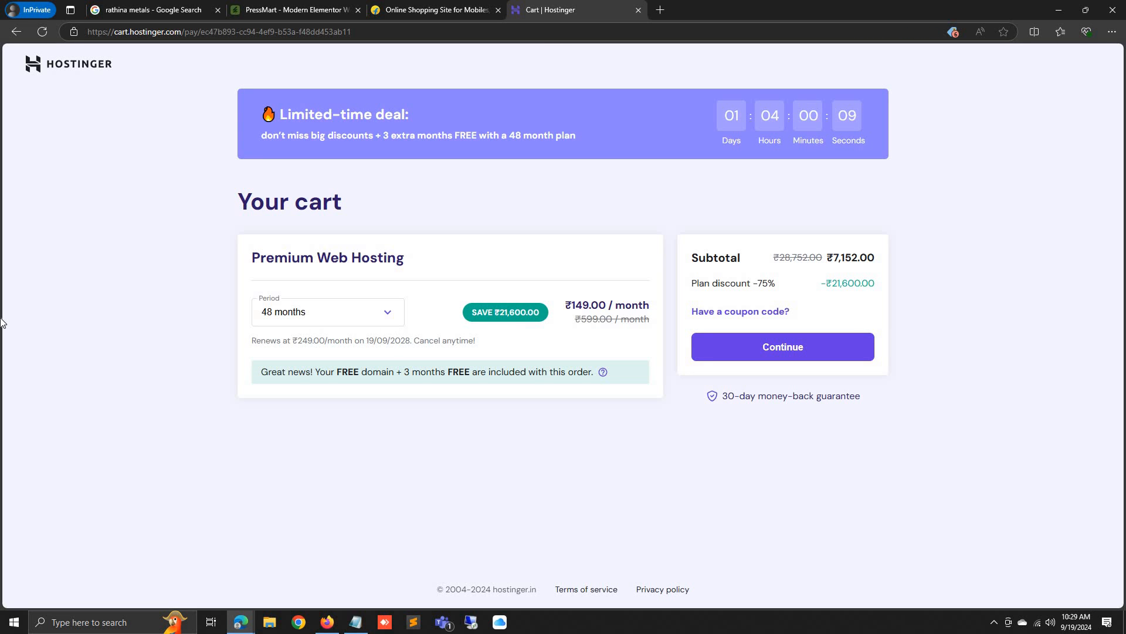
# Change the cart period from 48 to 12 months and select the new ₹2,628.00 subtotal
pyautogui.click(309, 315)
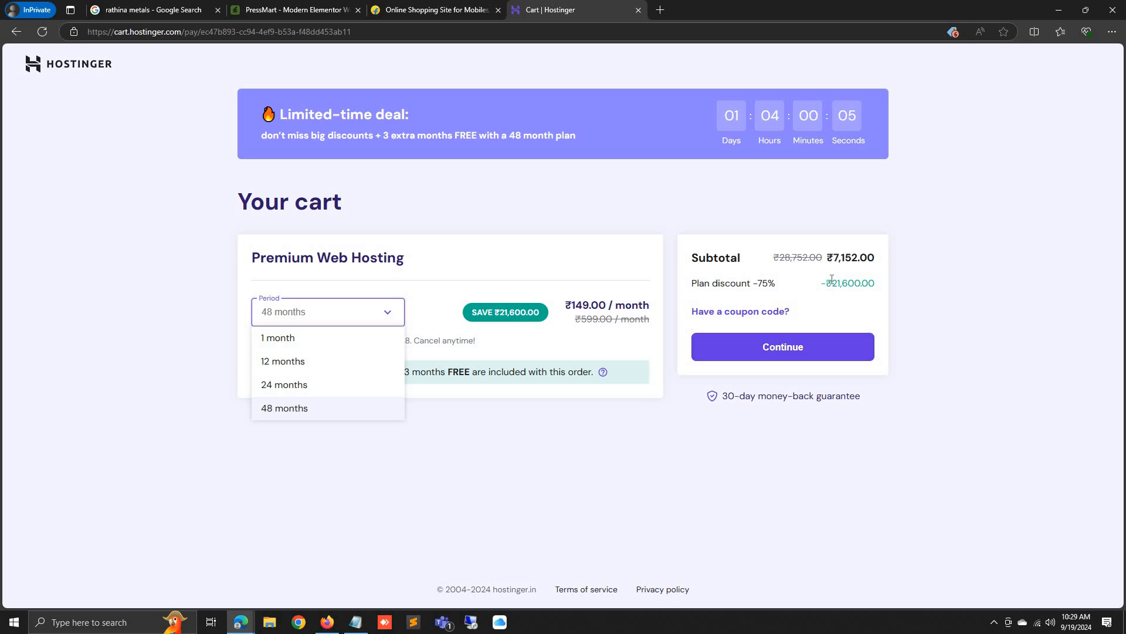
pyautogui.moveTo(834, 258)
pyautogui.mouseDown()
pyautogui.moveTo(861, 259)
pyautogui.moveTo(849, 261)
pyautogui.mouseUp()
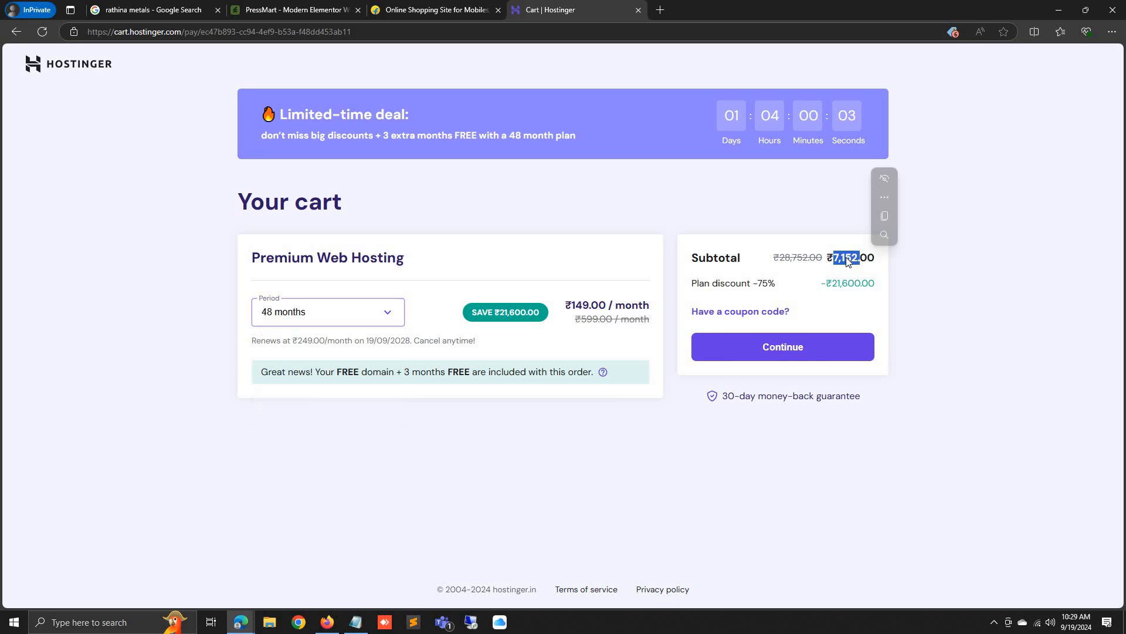
pyautogui.doubleClick(848, 260)
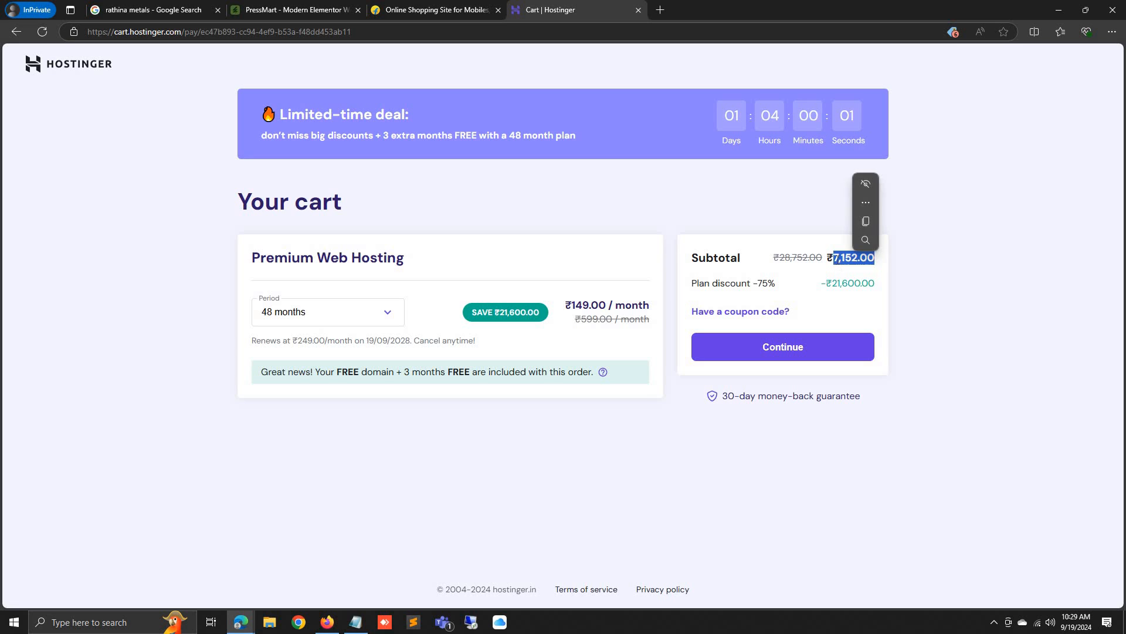
pyautogui.click(838, 260)
pyautogui.click(314, 310)
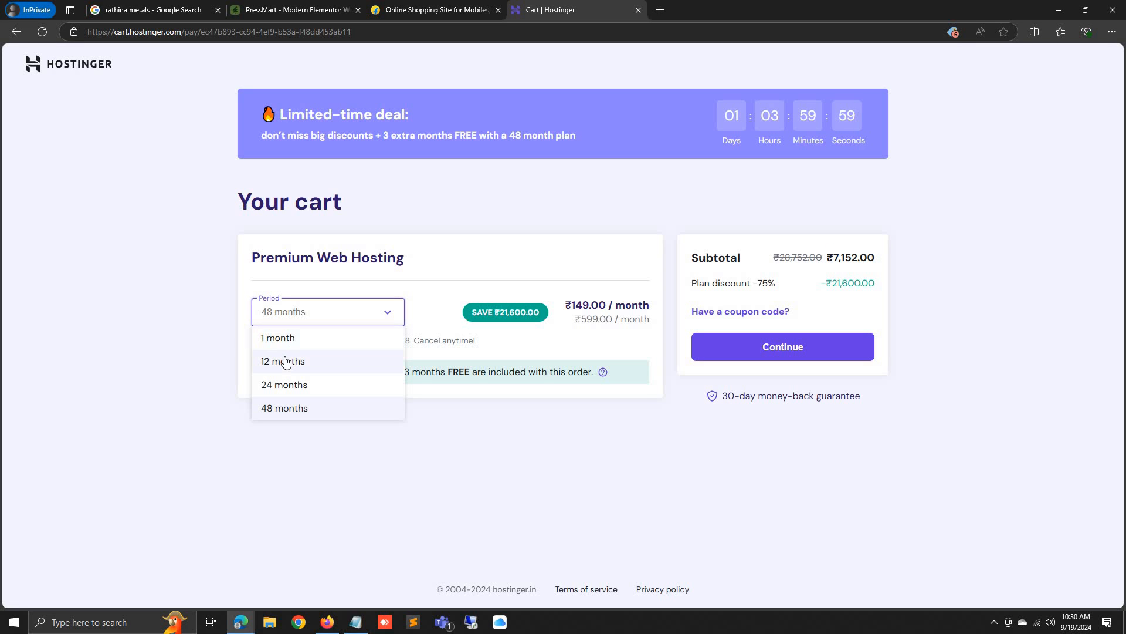
pyautogui.click(286, 361)
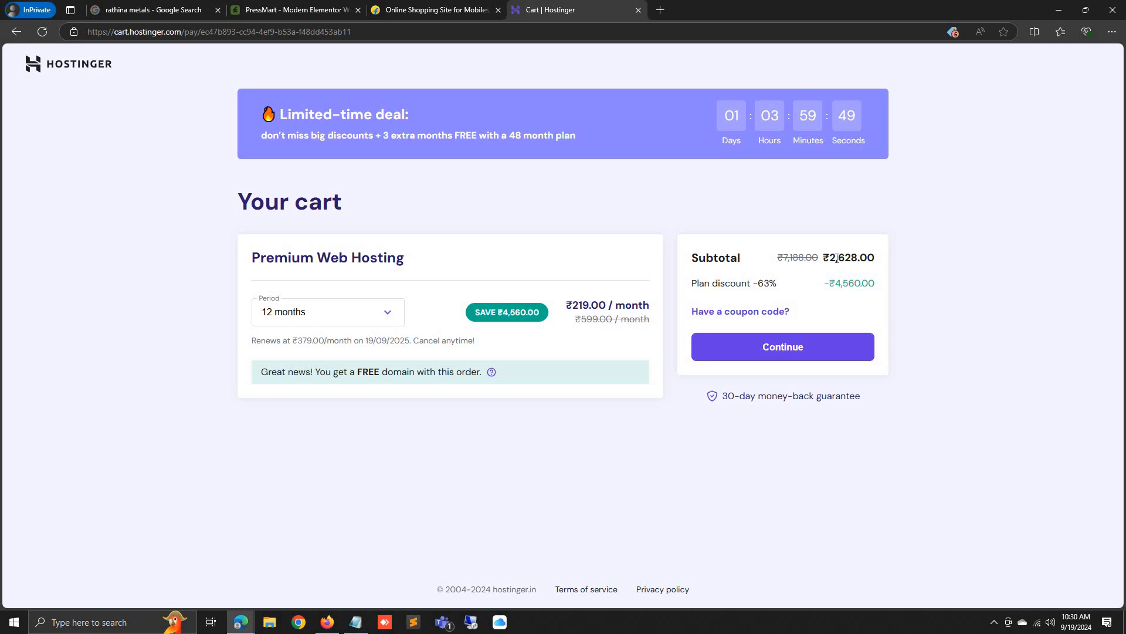
pyautogui.moveTo(830, 257); pyautogui.dragTo(860, 259)
# Replace the old cart tab with a fresh private browser tab
pyautogui.click(355, 622)
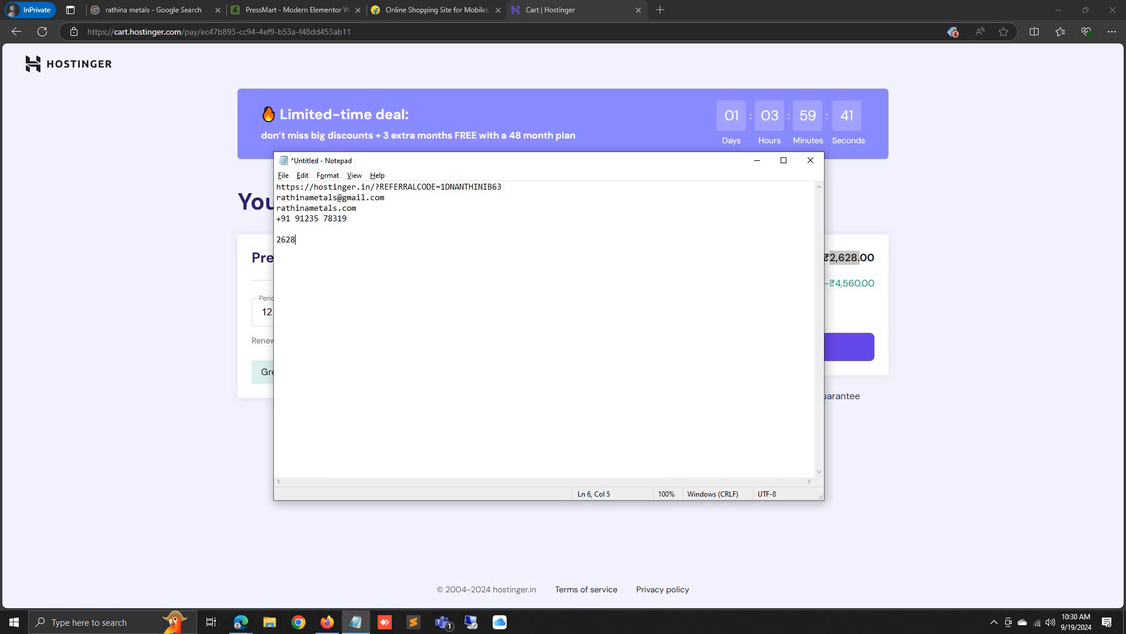
pyautogui.click(54, 360)
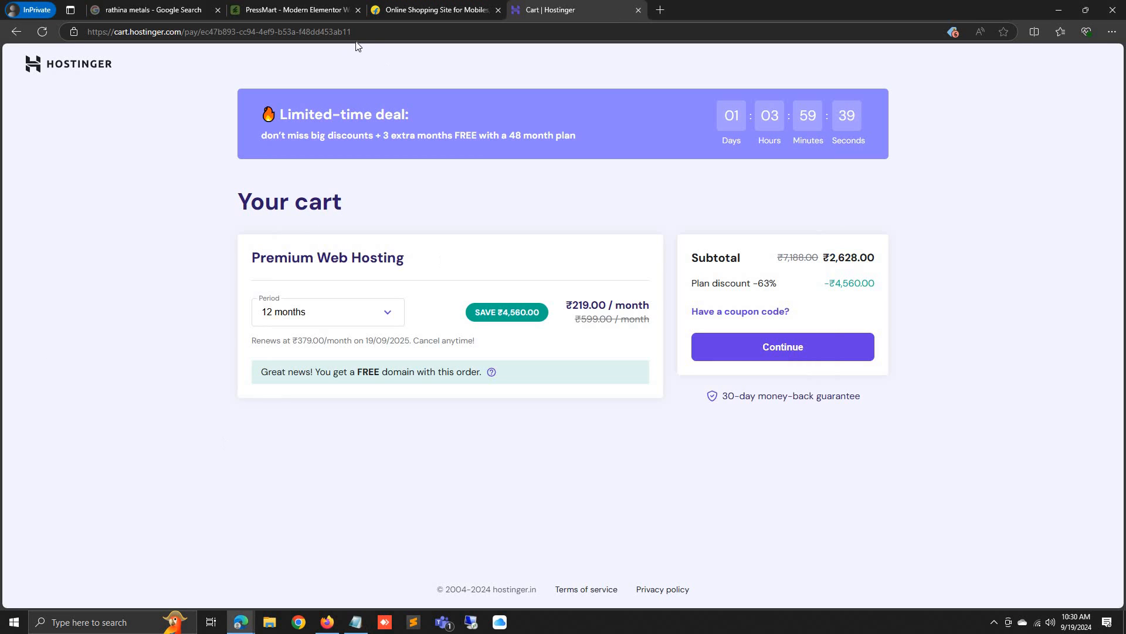
pyautogui.click(660, 10)
pyautogui.click(638, 10)
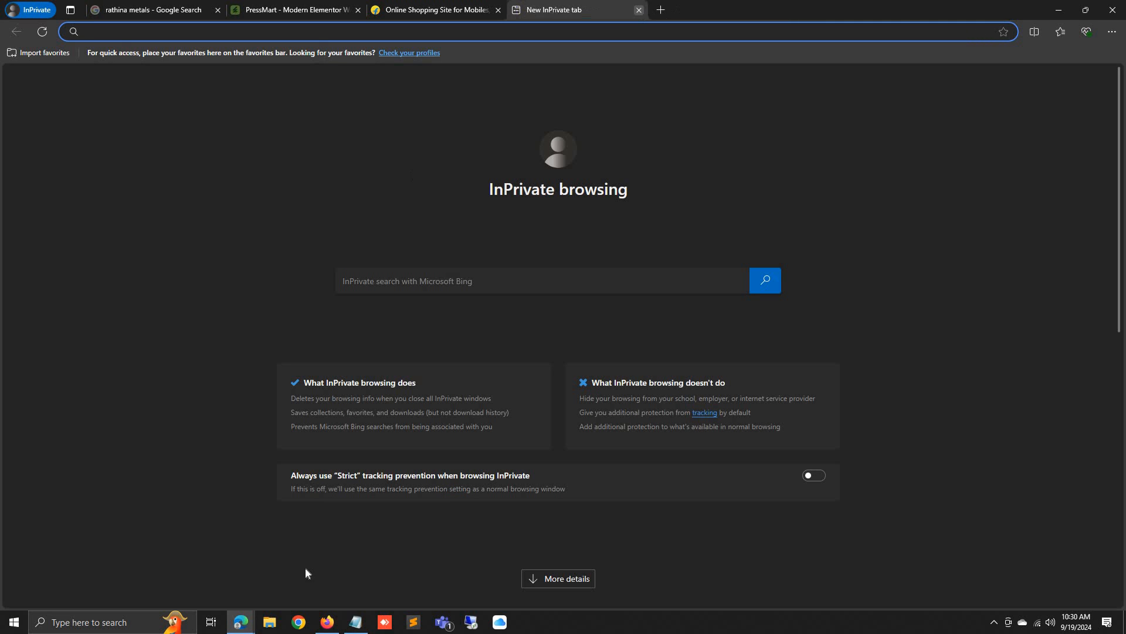
# Copy the saved Hostinger referral link from Notepad and load it in the new tab
pyautogui.click(355, 622)
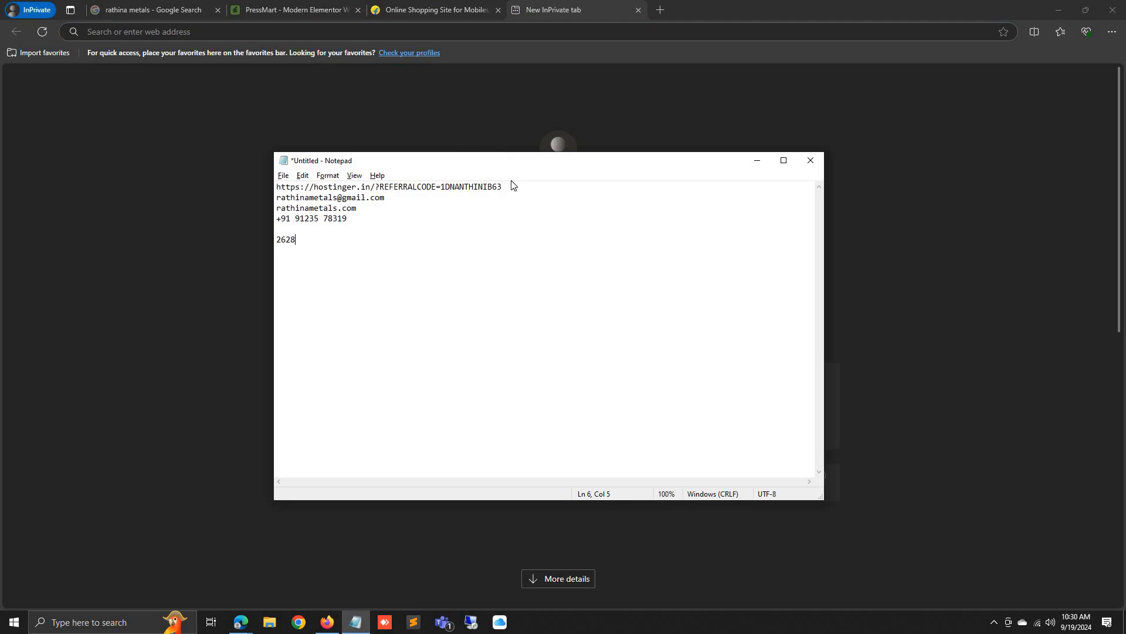
pyautogui.moveTo(510, 188); pyautogui.dragTo(269, 180)
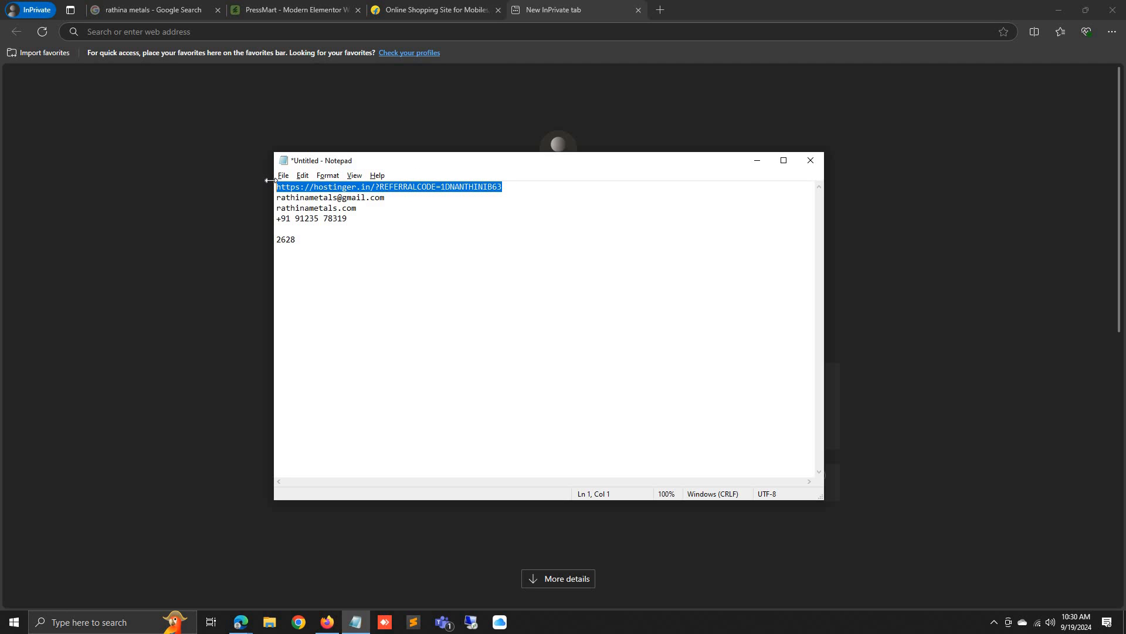
pyautogui.click(341, 38)
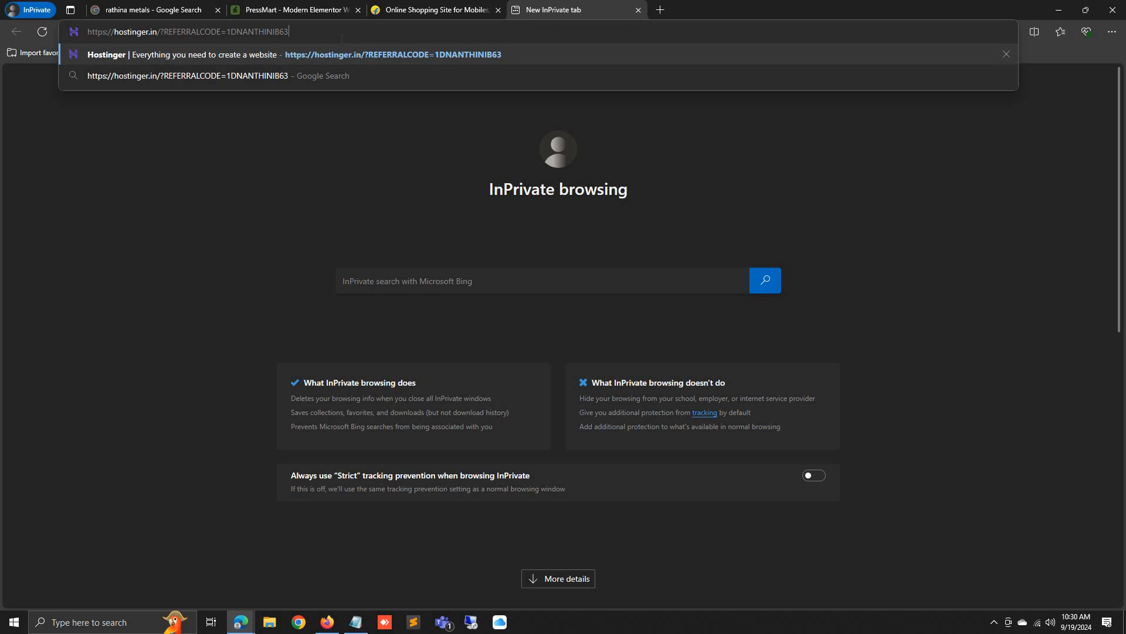
pyautogui.press('Return')
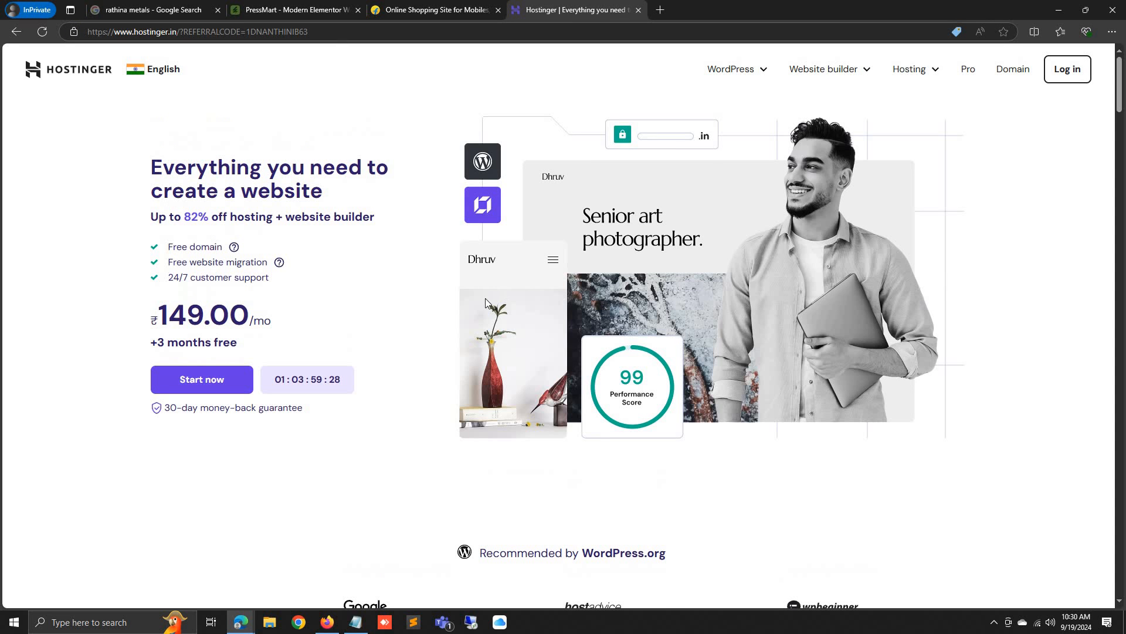
# Add the Premium plan with the 20% referral discount to the cart for 12 months
pyautogui.moveTo(932, 72)
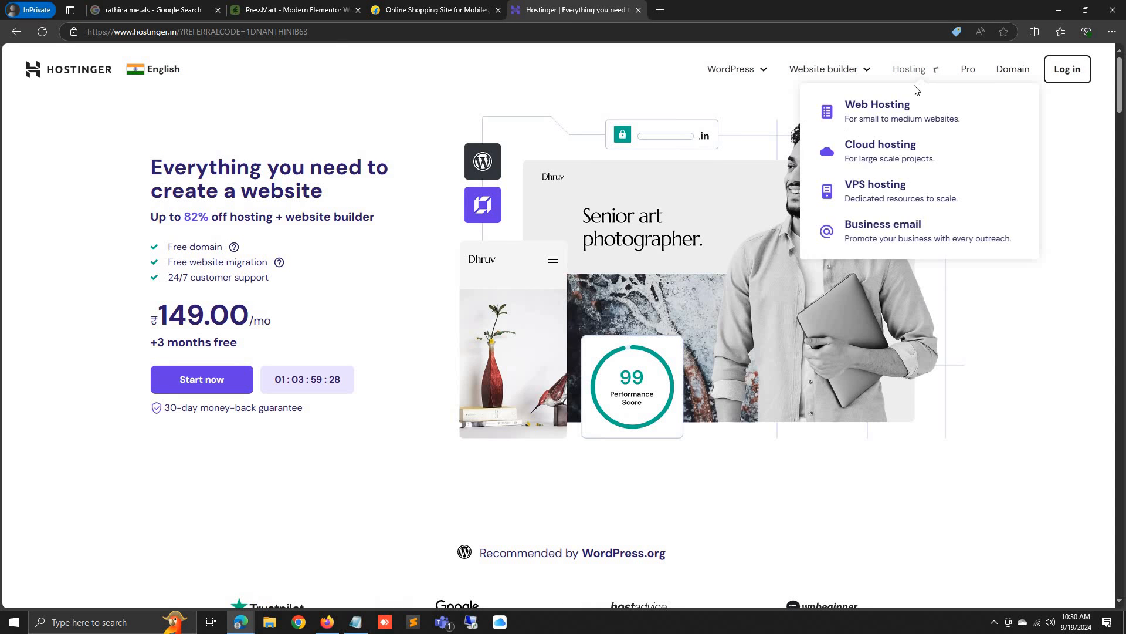
pyautogui.click(911, 107)
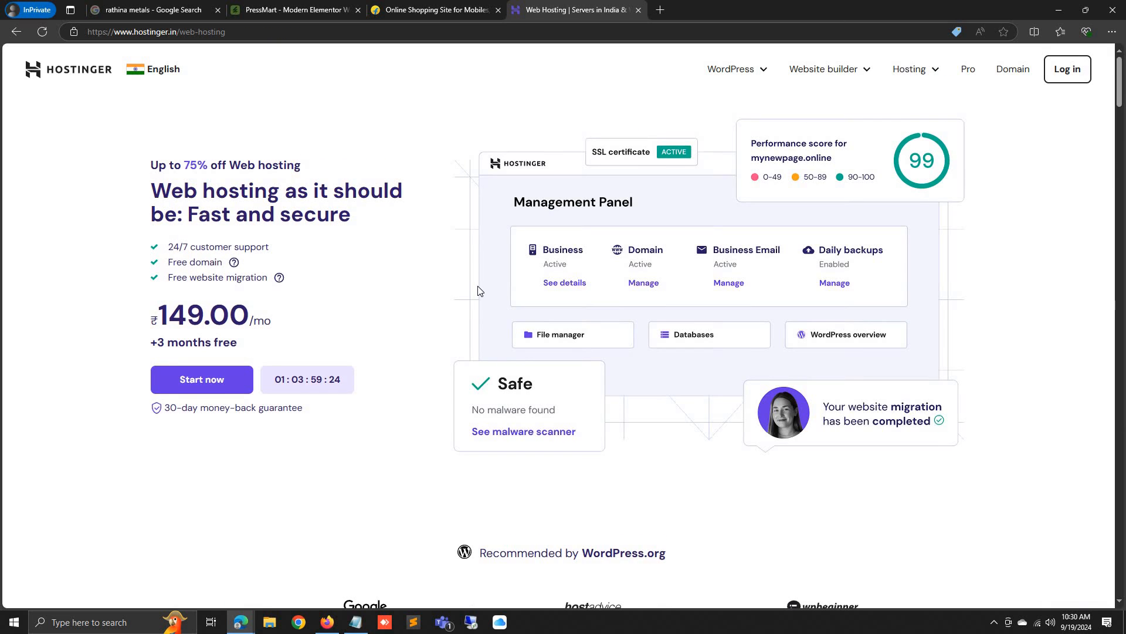
pyautogui.scroll(-8, 479, 290)
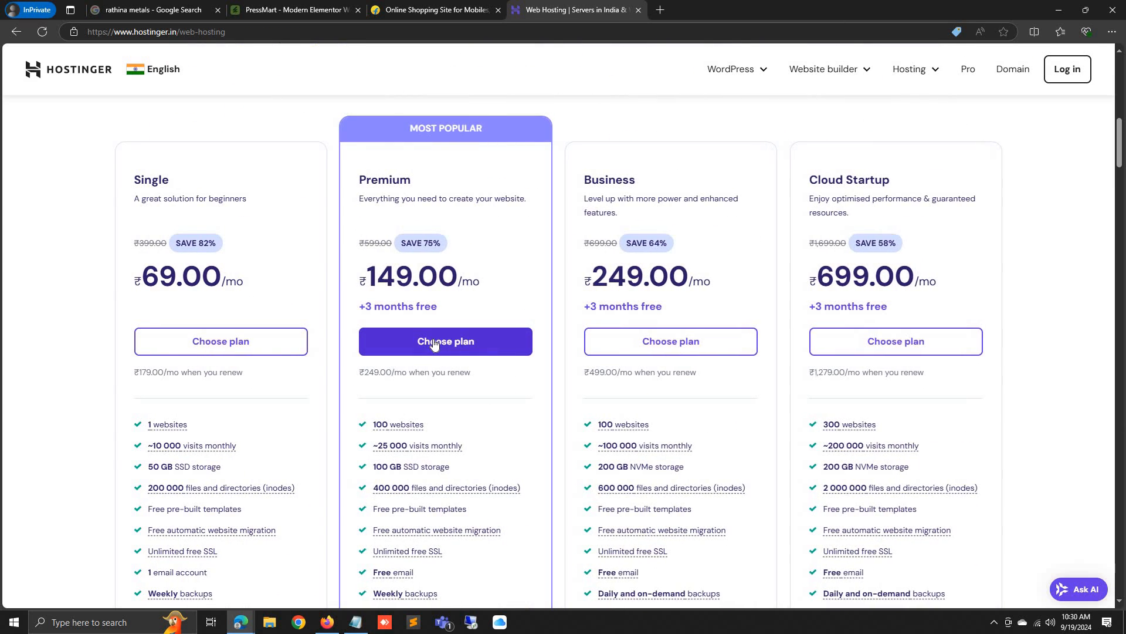
pyautogui.click(434, 343)
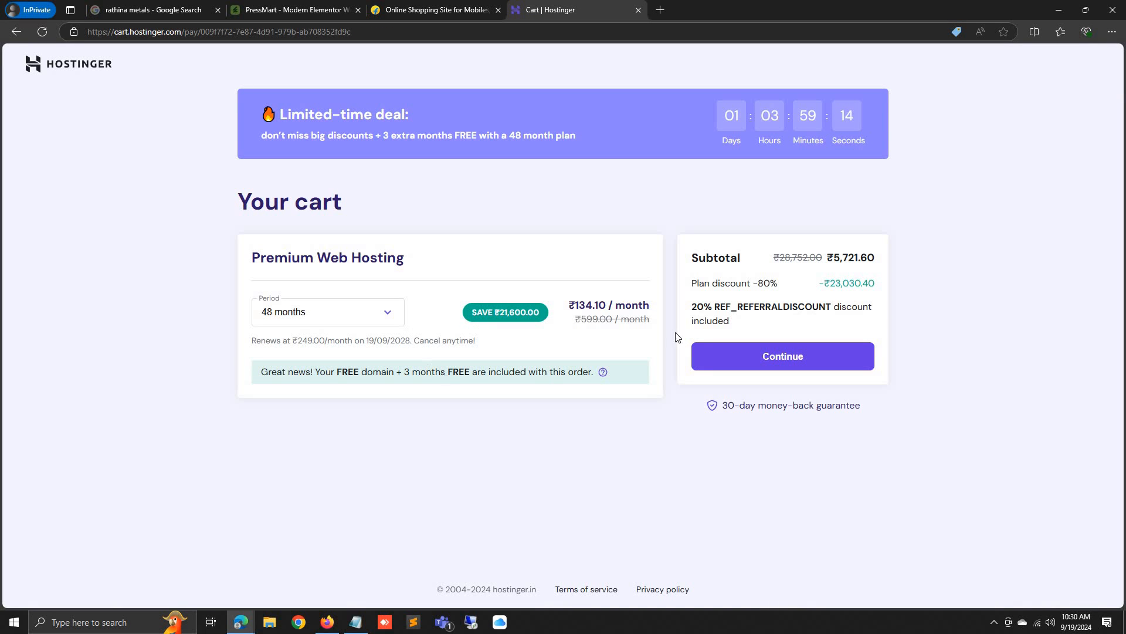
pyautogui.moveTo(691, 311); pyautogui.dragTo(734, 310)
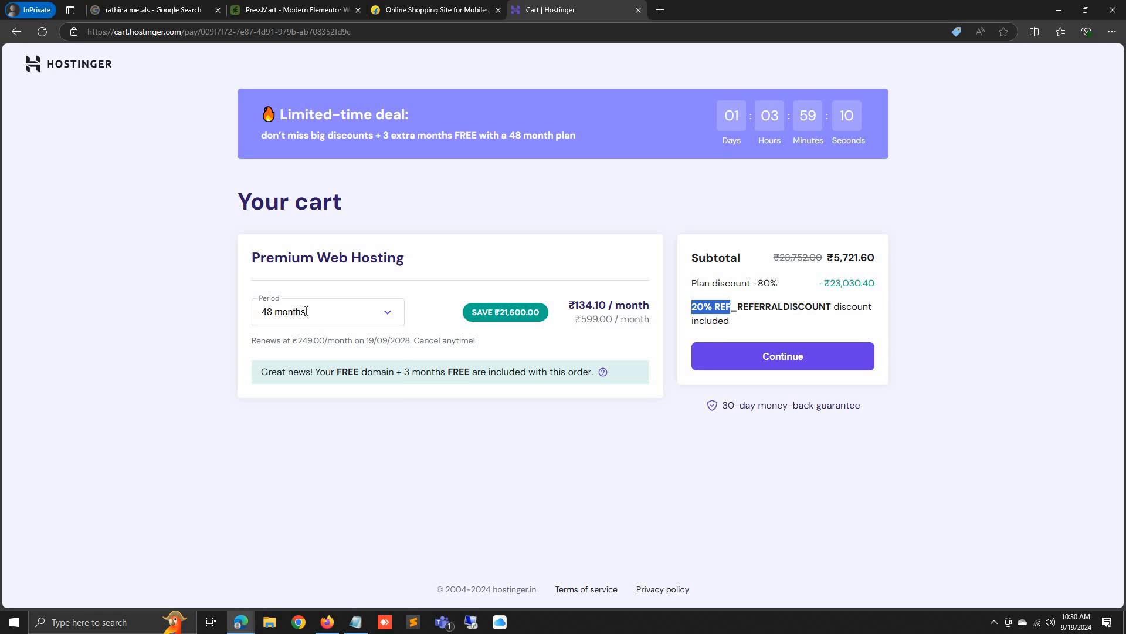
pyautogui.click(307, 311)
pyautogui.click(281, 366)
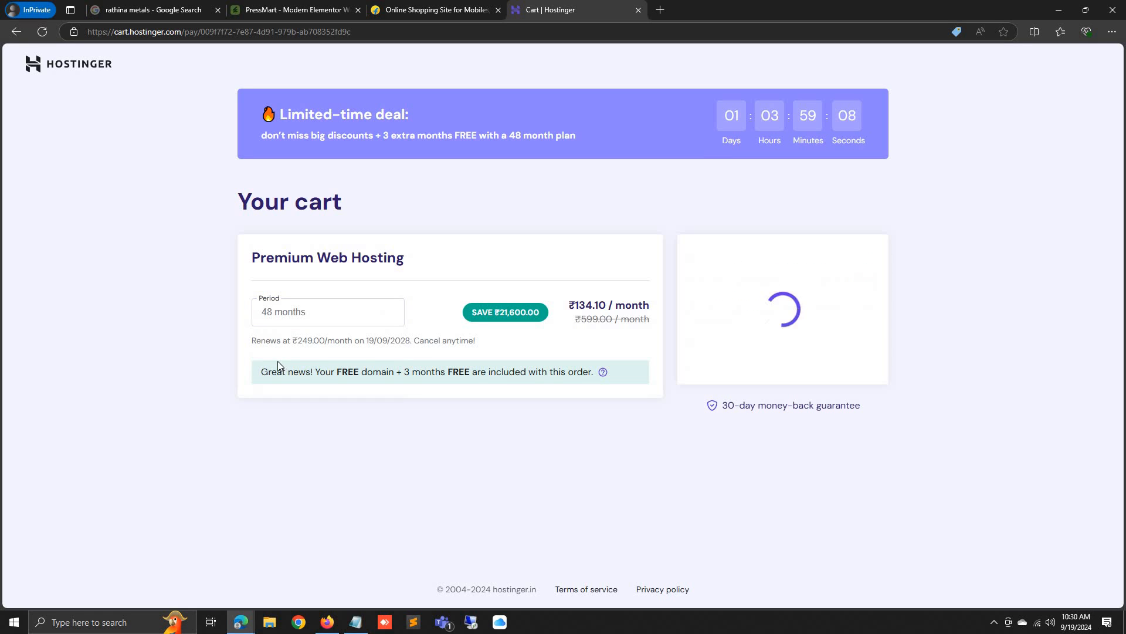
pyautogui.moveTo(842, 254); pyautogui.dragTo(832, 255)
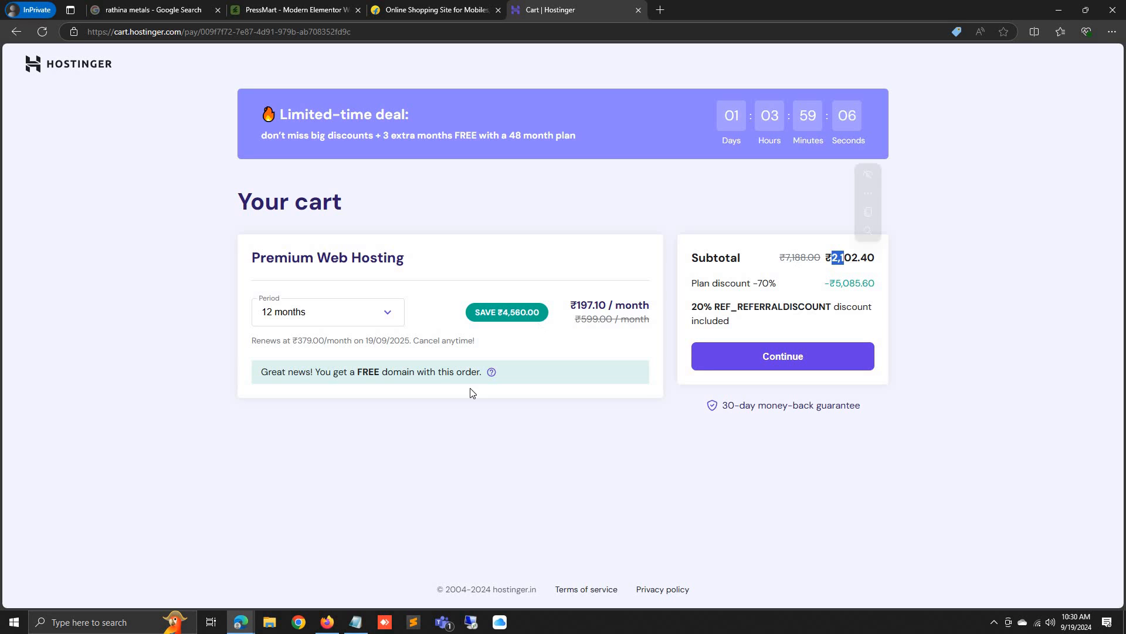
# Note the ₹2,102.40 subtotal as 2102 in Notepad and continue to checkout
pyautogui.click(355, 622)
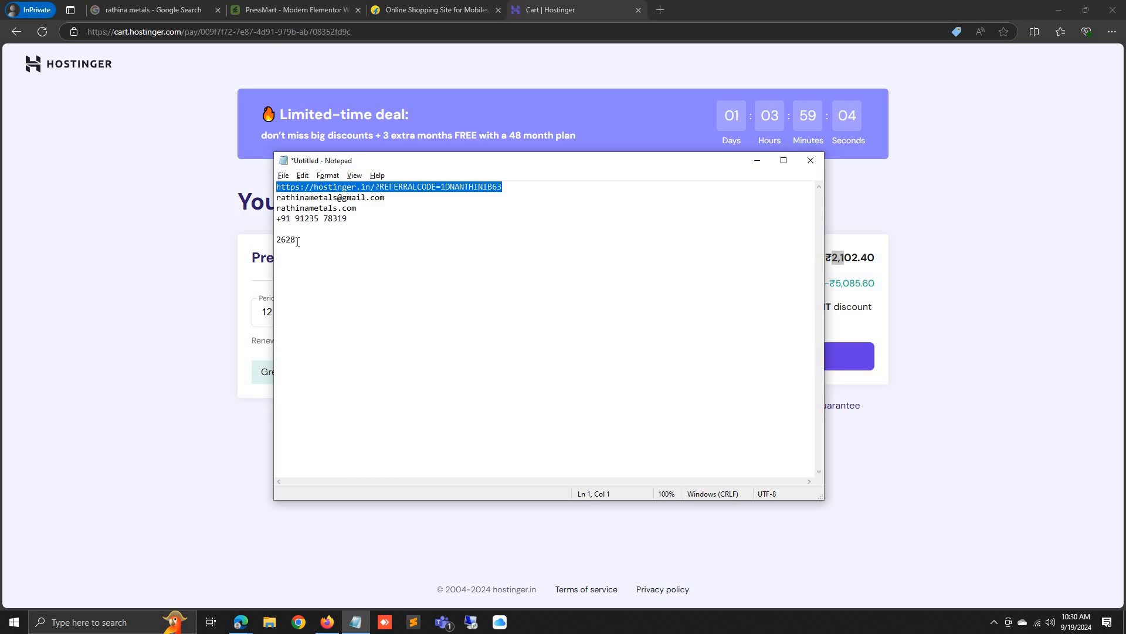
pyautogui.click(298, 240)
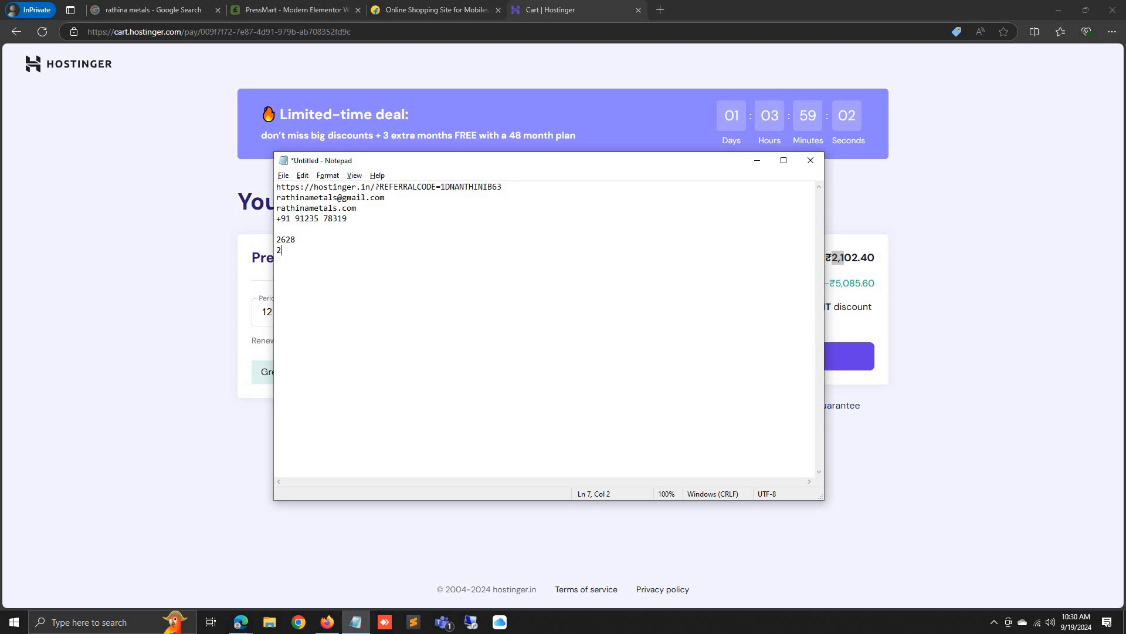
pyautogui.write('2102')
pyautogui.click(214, 297)
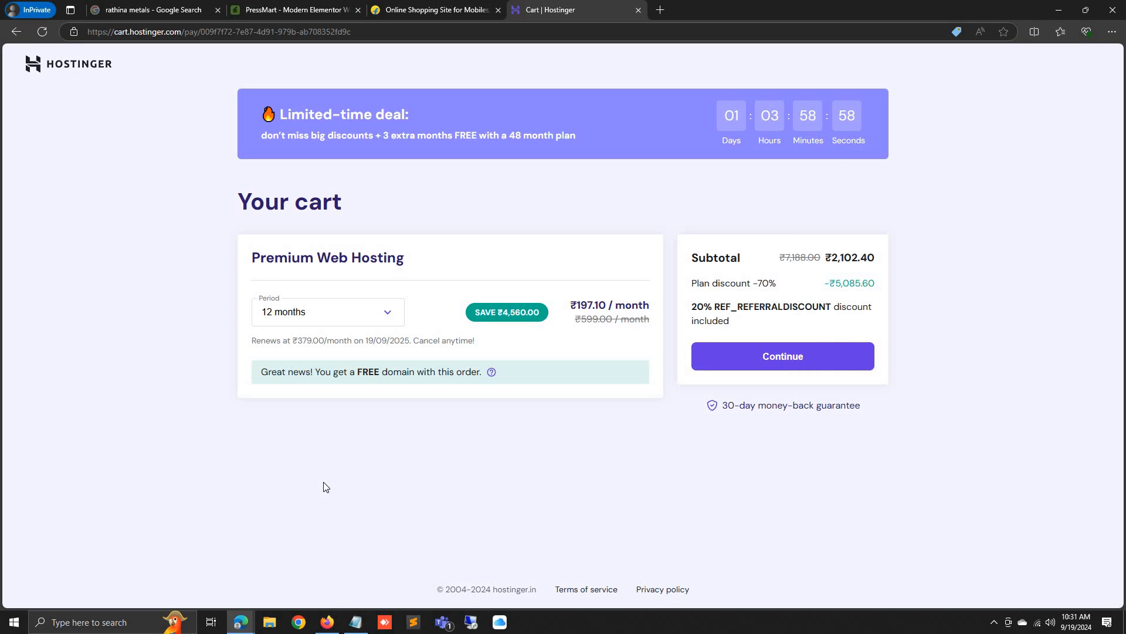
pyautogui.doubleClick(697, 307)
pyautogui.click(763, 357)
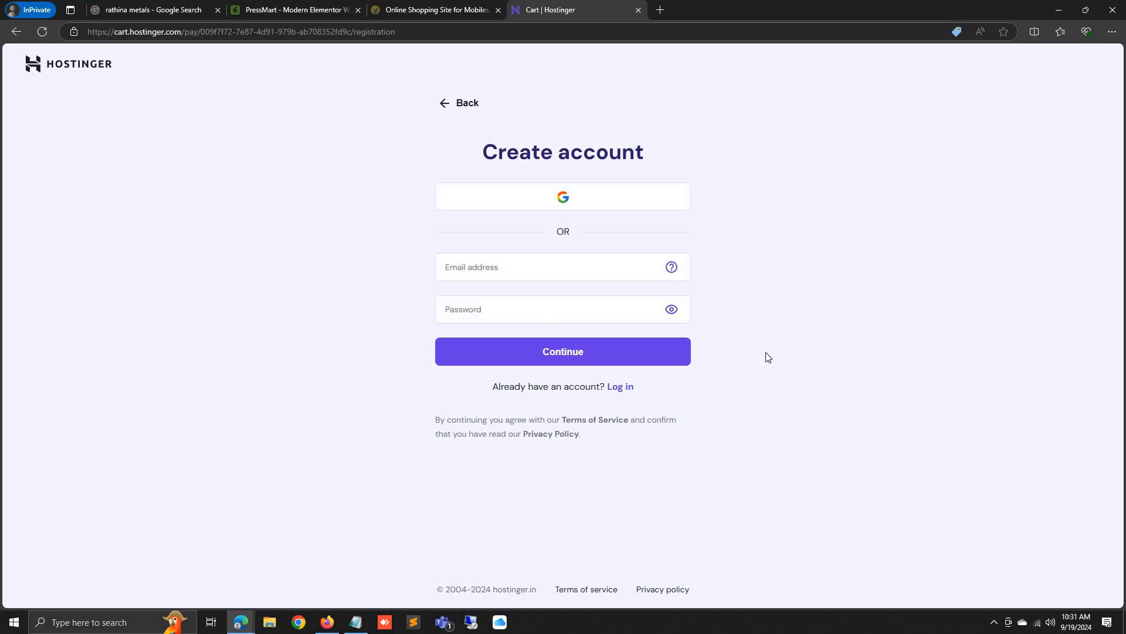
# Paste the site's saved e-mail address from Notepad into the sign-up form
pyautogui.click(561, 278)
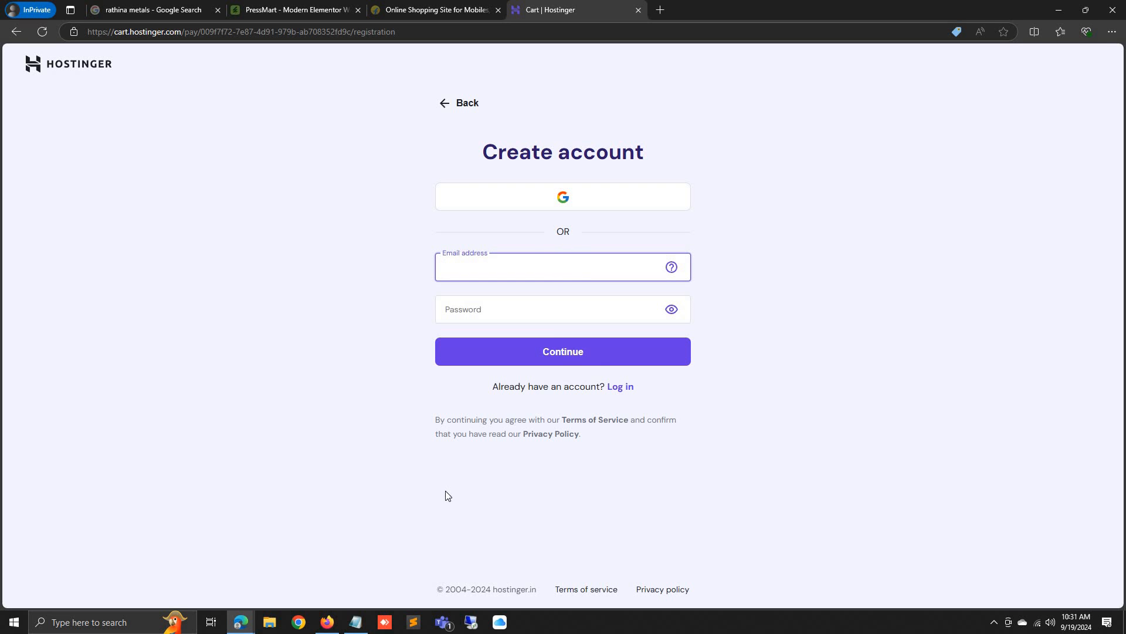
pyautogui.click(355, 622)
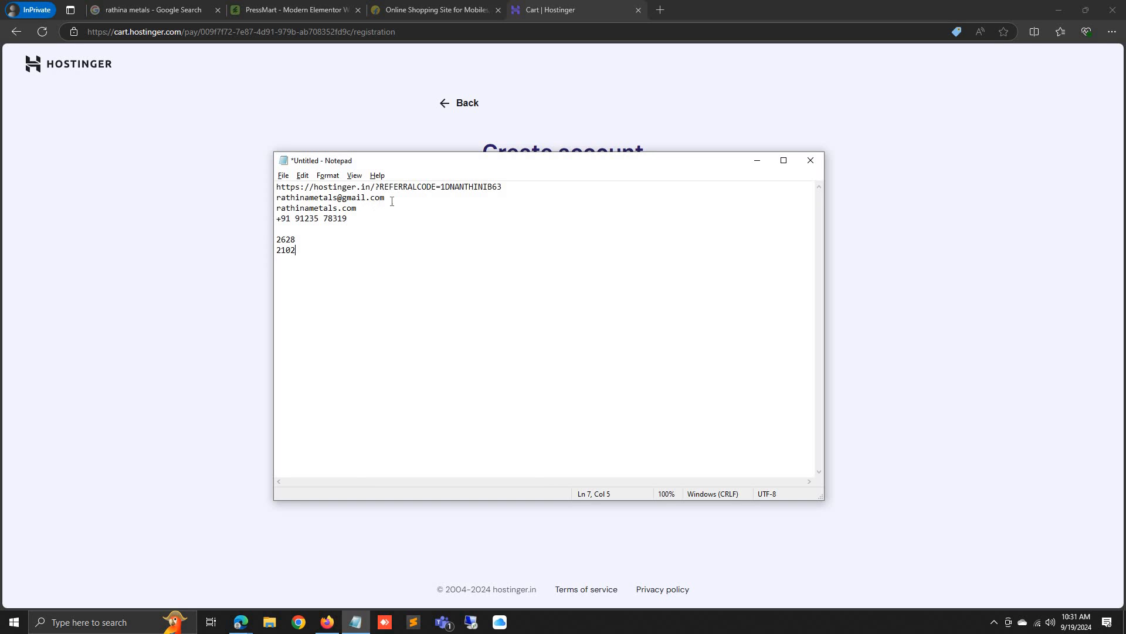
pyautogui.moveTo(385, 198); pyautogui.dragTo(266, 199)
pyautogui.hotkey('ctrl', 'c')
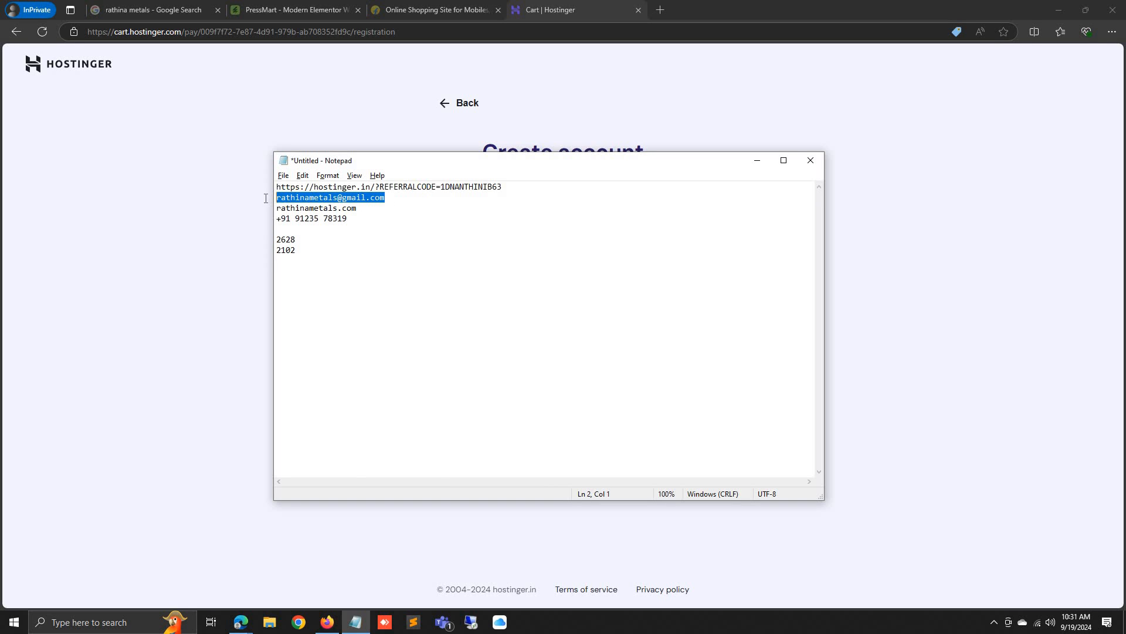
pyautogui.click(205, 350)
pyautogui.click(508, 267)
pyautogui.hotkey('ctrl', 'v')
# Enter the account password, submit the form, then switch to the Log in form
pyautogui.click(486, 312)
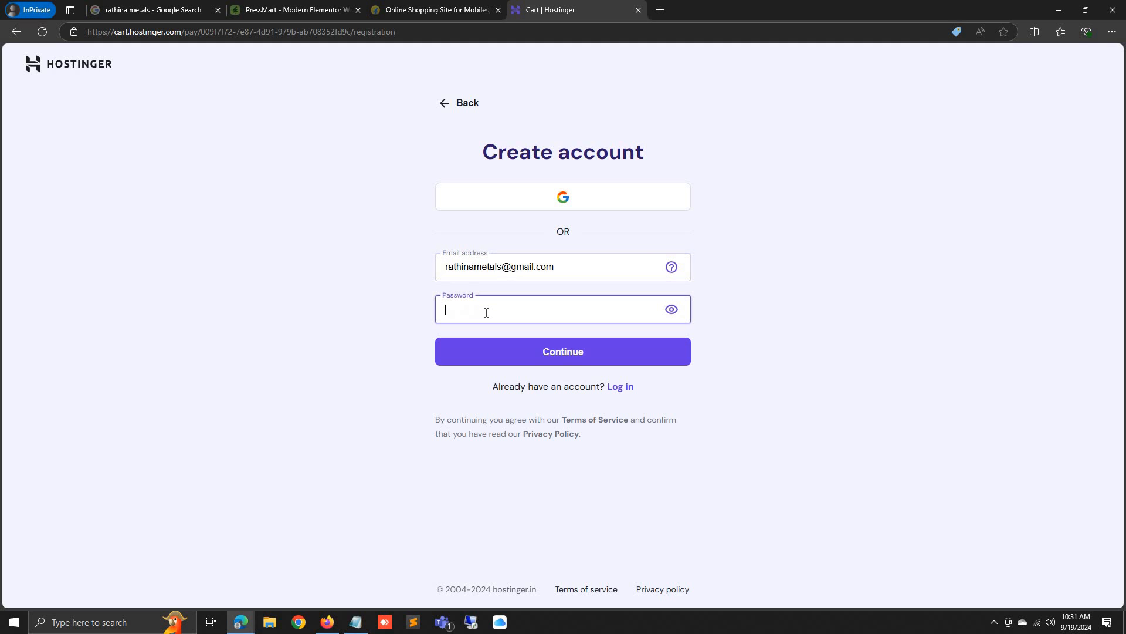
pyautogui.write('•')
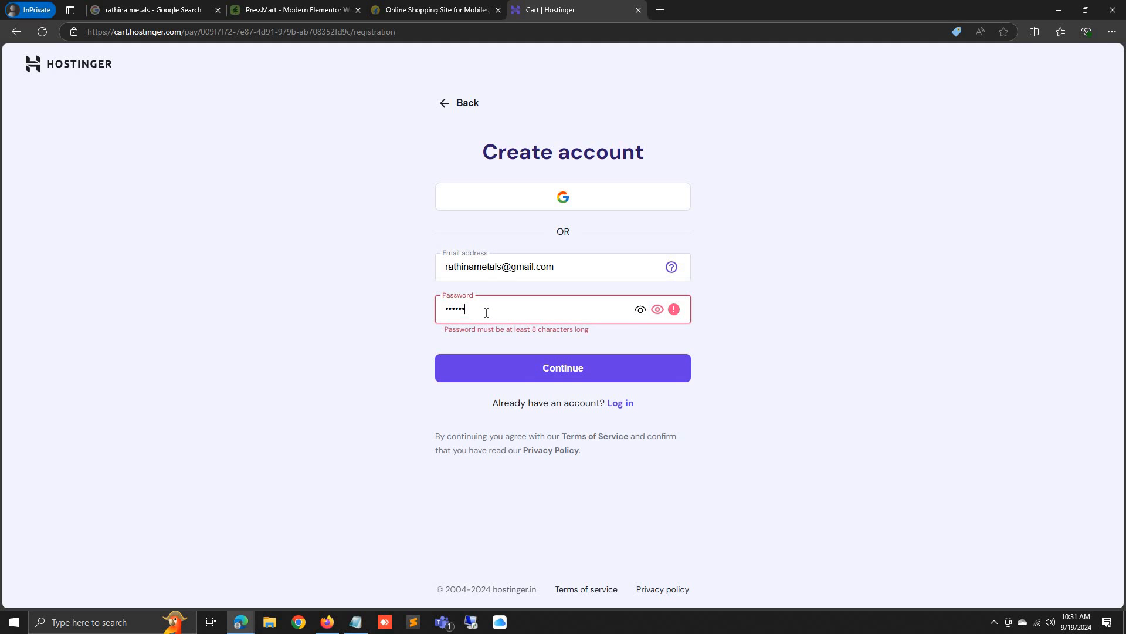
pyautogui.hotkey('ctrl', 'a')
pyautogui.write('•••••••••')
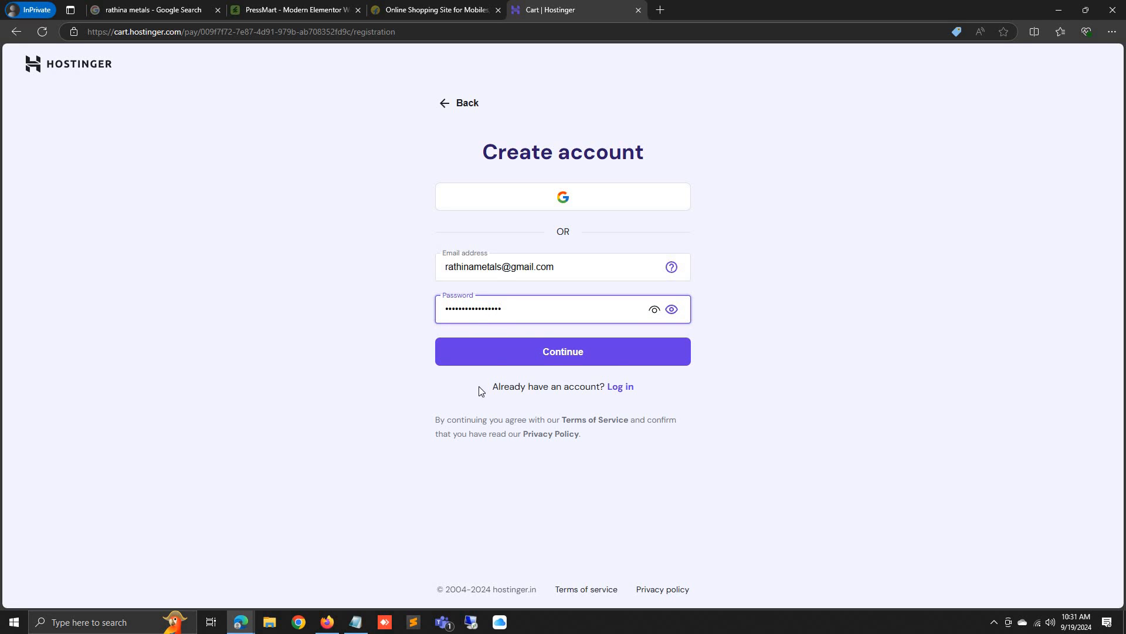
pyautogui.click(579, 359)
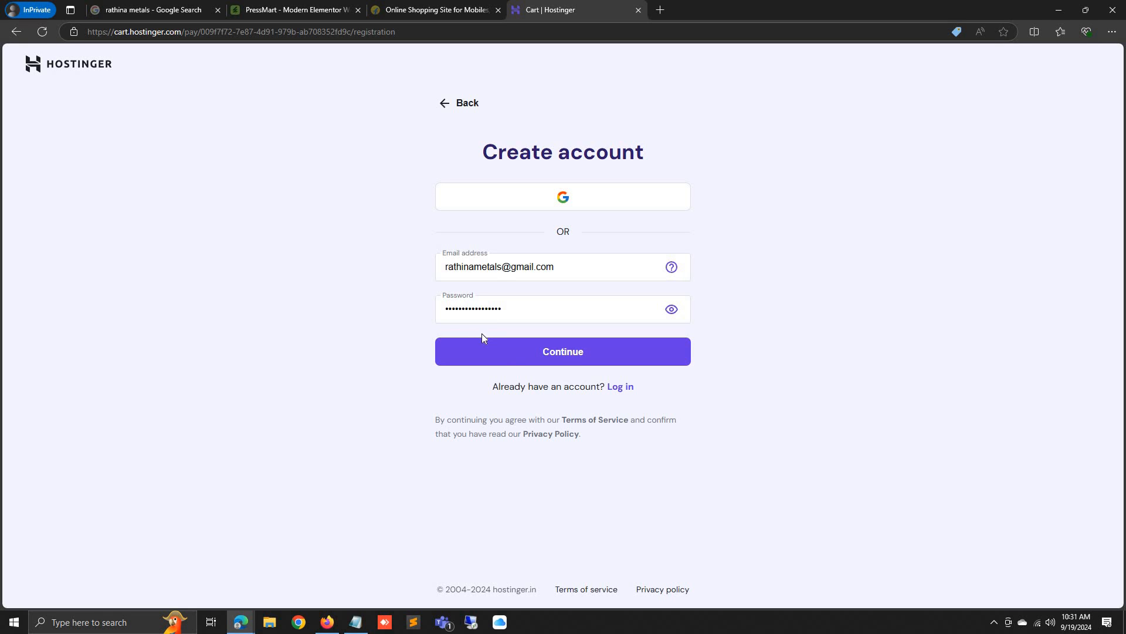
pyautogui.click(621, 387)
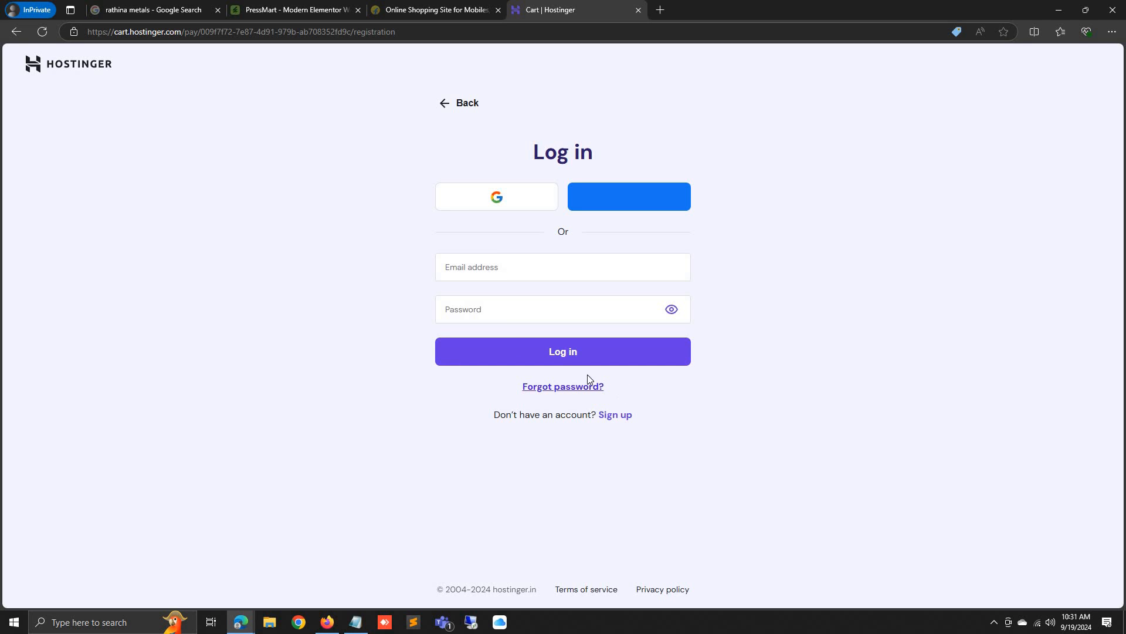
# Log in with the saved account e-mail and password
pyautogui.click(500, 263)
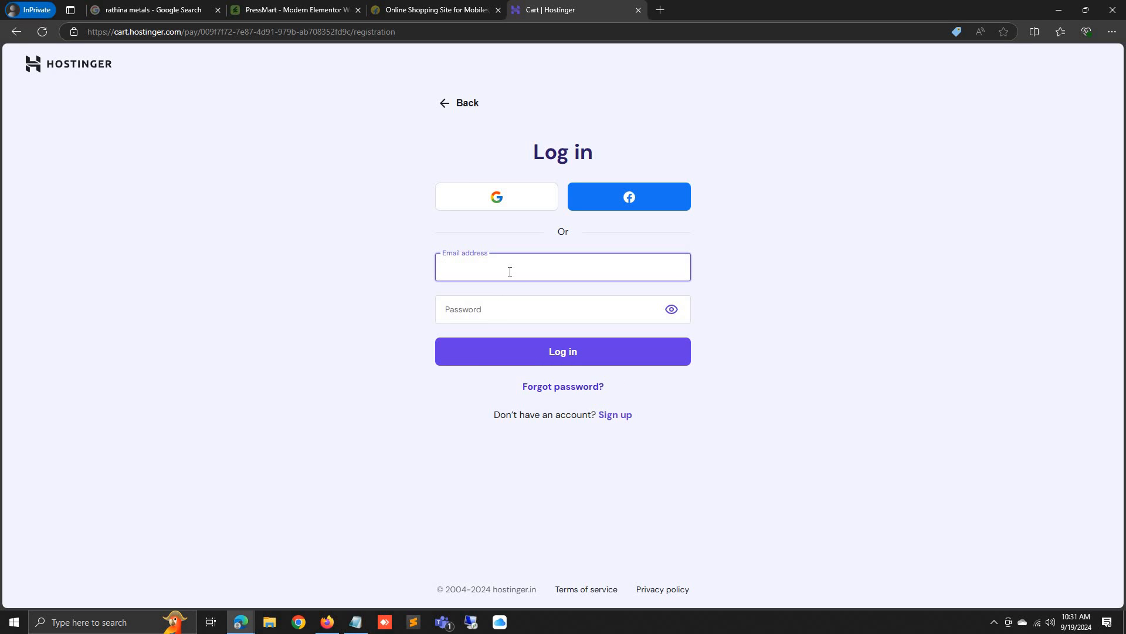
pyautogui.hotkey('ctrl', 'v')
pyautogui.press('Tab')
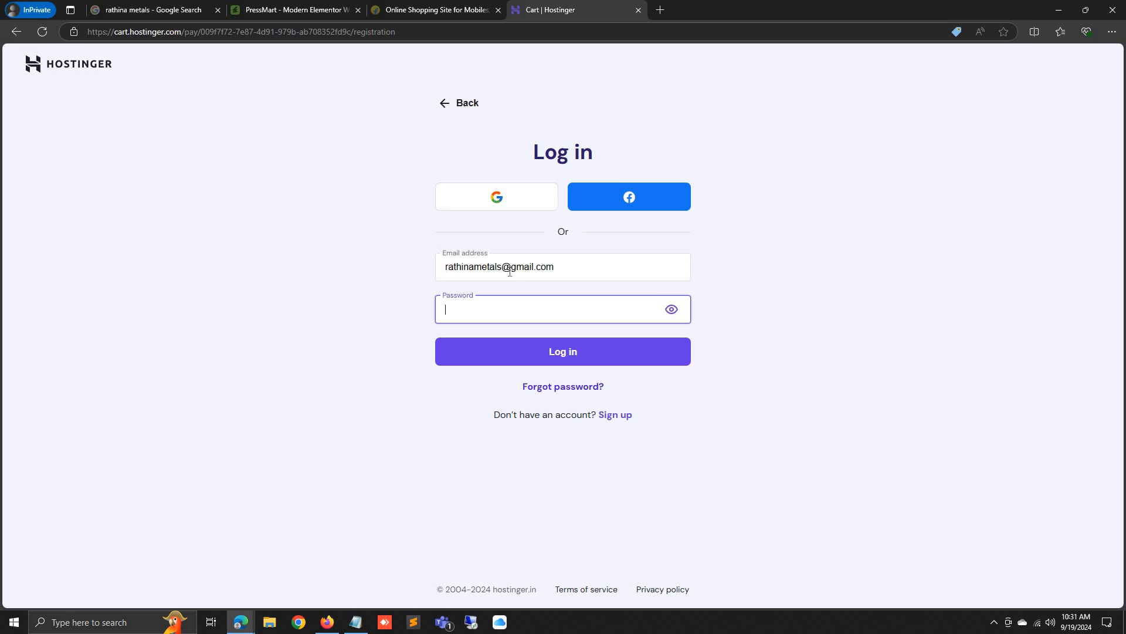
pyautogui.write('**')
pyautogui.click(553, 351)
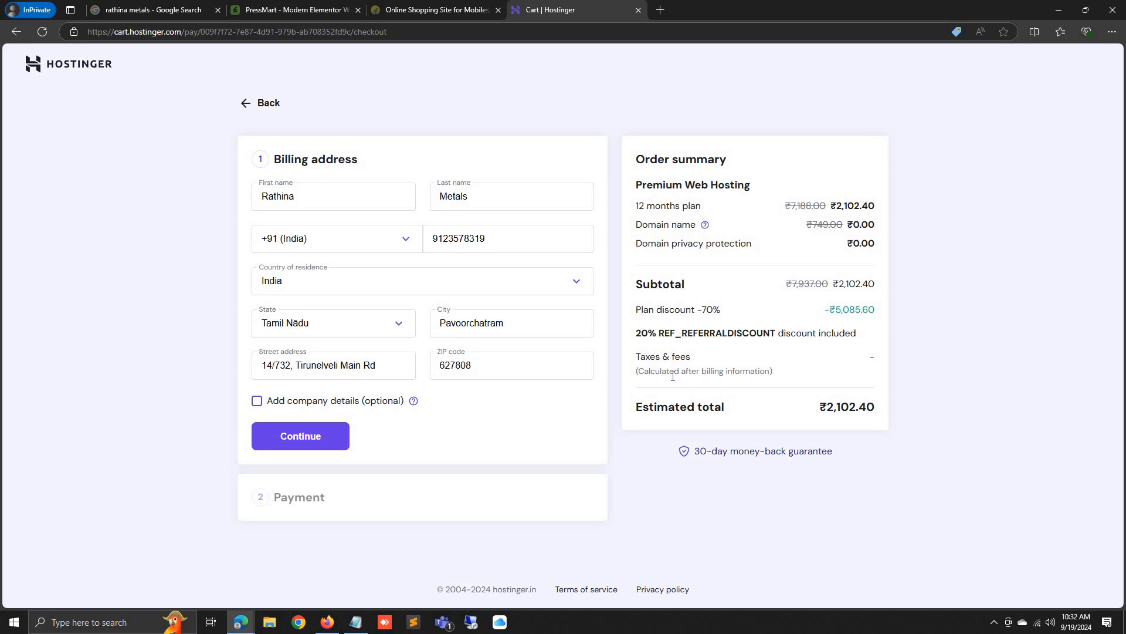
# Submit the pre-filled billing address and review the order total
pyautogui.tripleClick(693, 376)
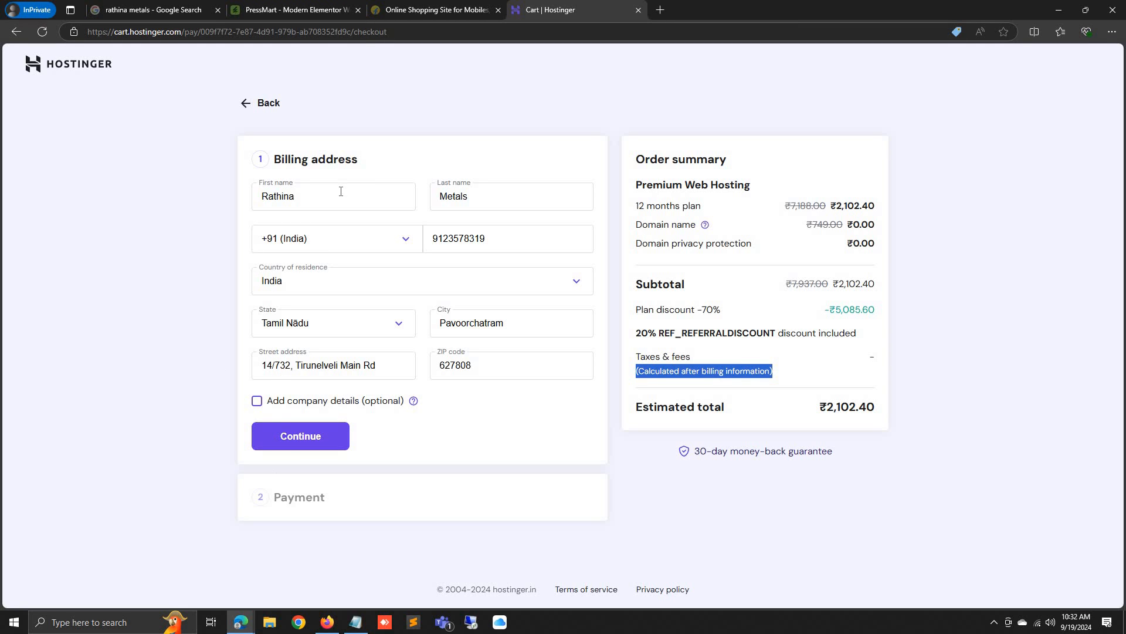
pyautogui.click(301, 443)
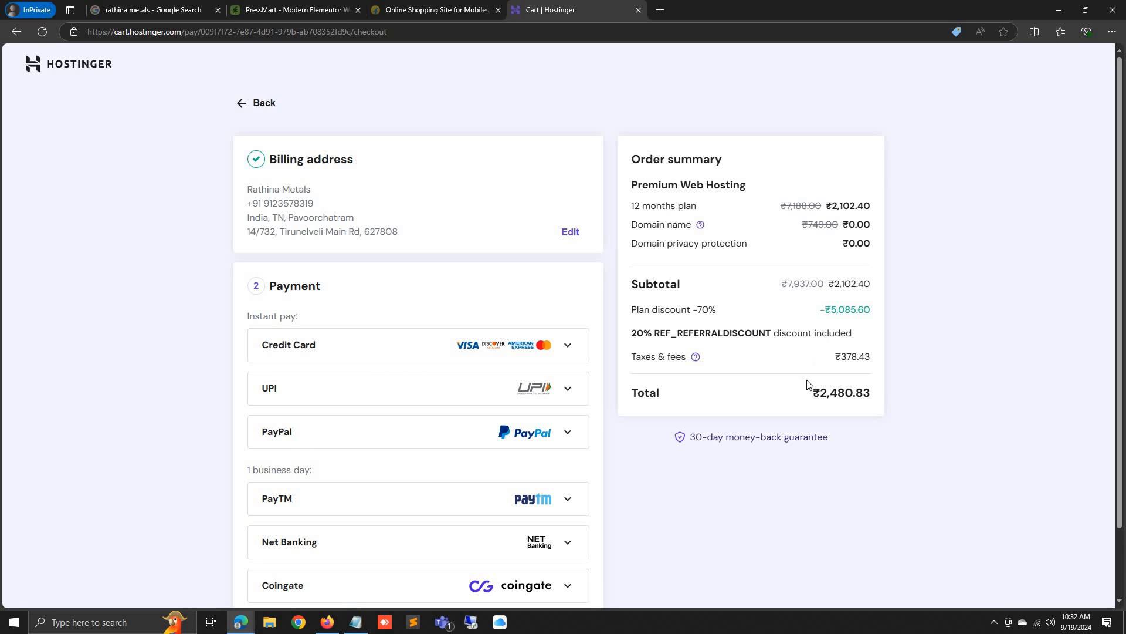
pyautogui.doubleClick(838, 390)
pyautogui.scroll(-2, 633, 375)
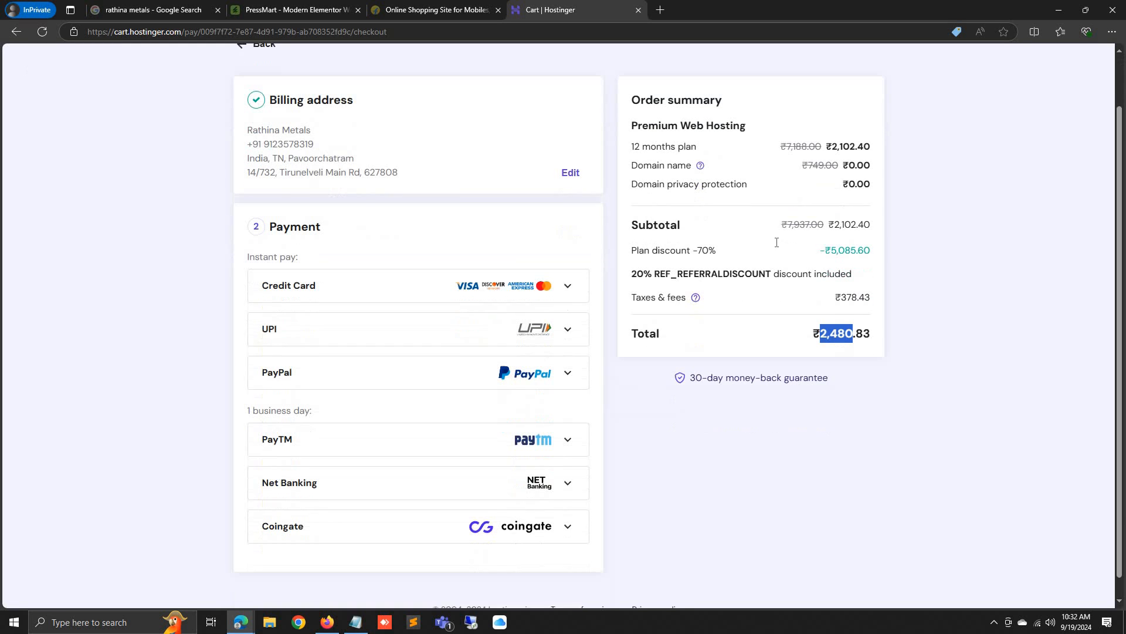
# Choose credit card payment and start filling in the card details form
pyautogui.click(428, 267)
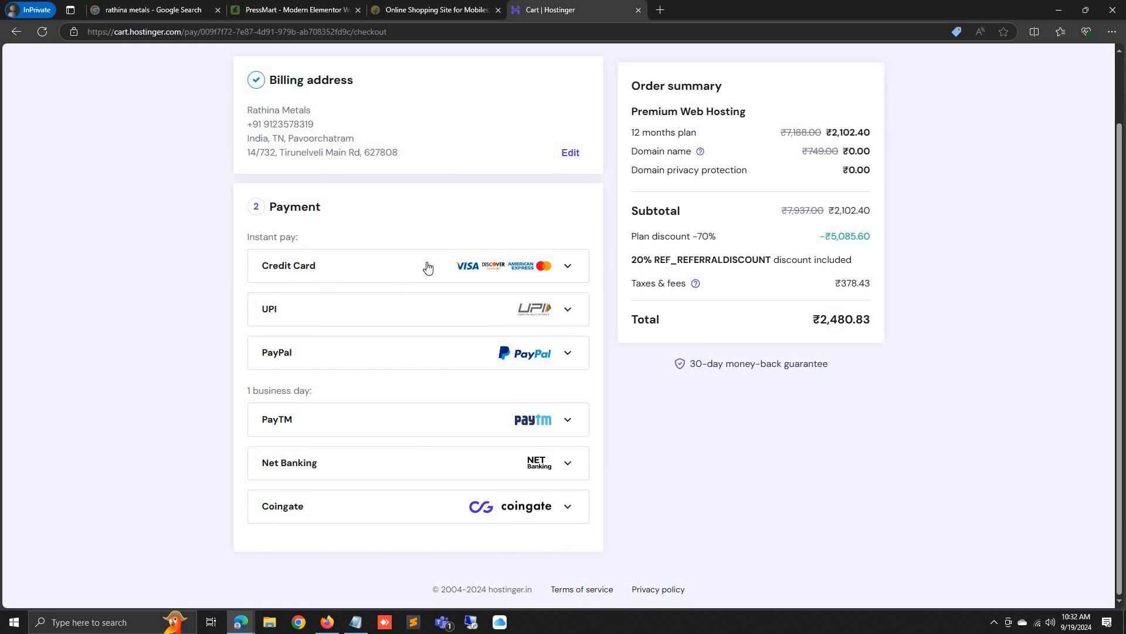
pyautogui.click(367, 303)
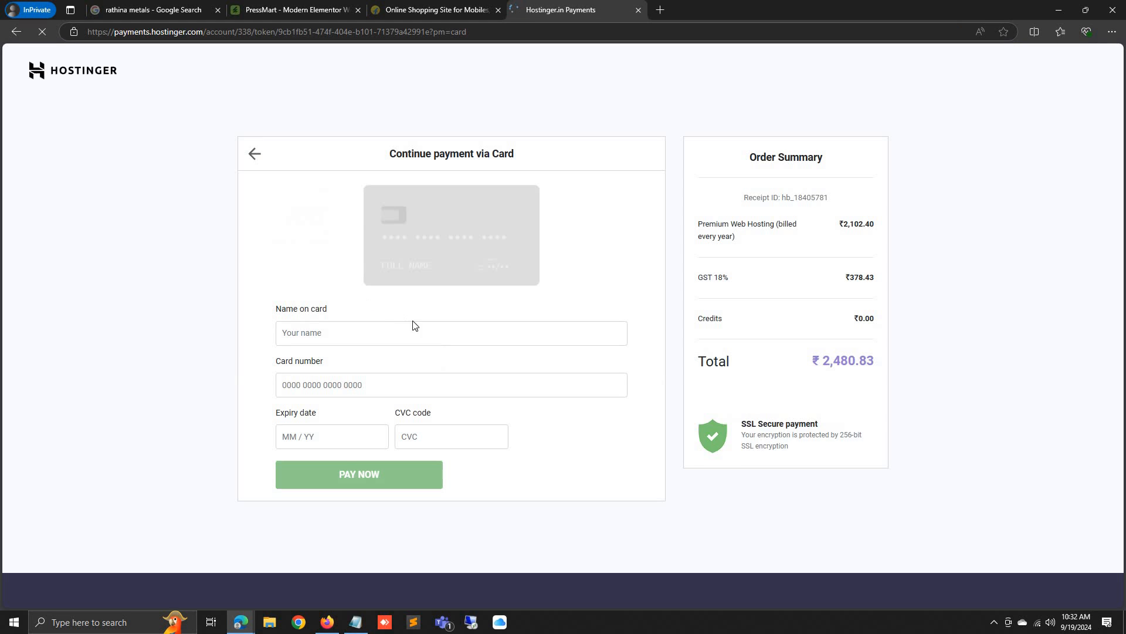
pyautogui.click(422, 345)
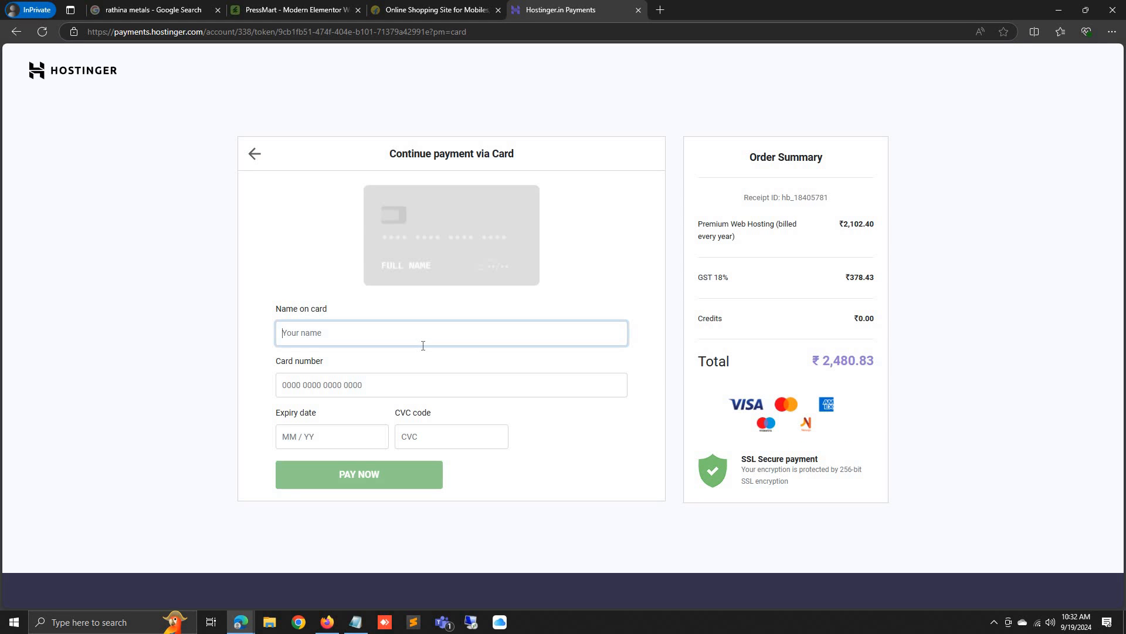
pyautogui.click(145, 262)
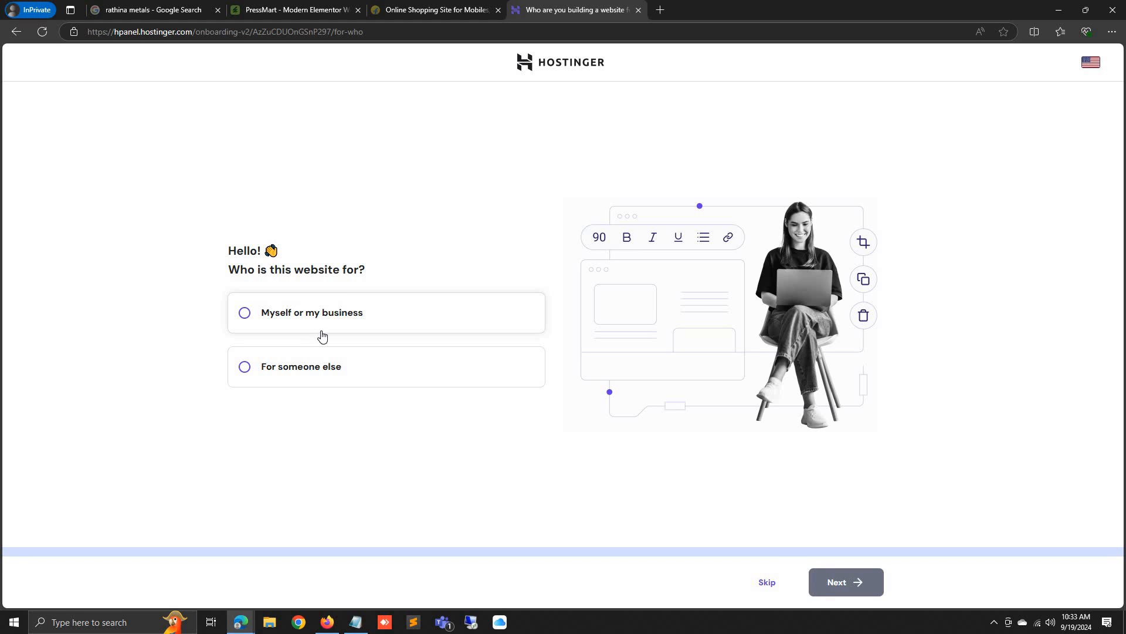
# Skip the audience question and choose to create a new website on WordPress
pyautogui.click(760, 592)
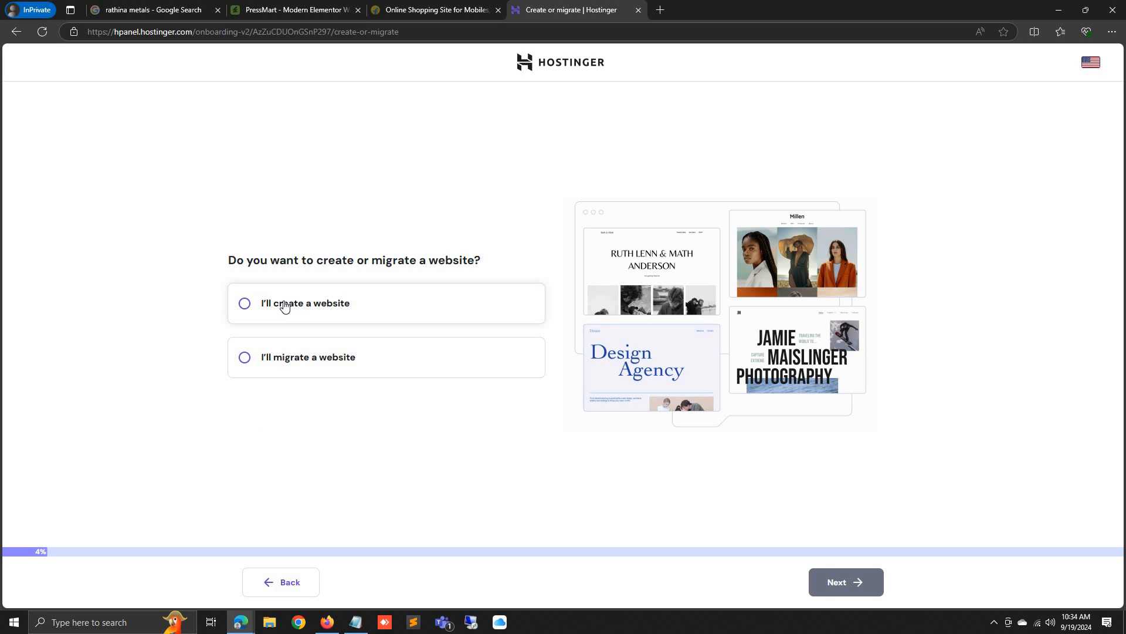
pyautogui.click(284, 304)
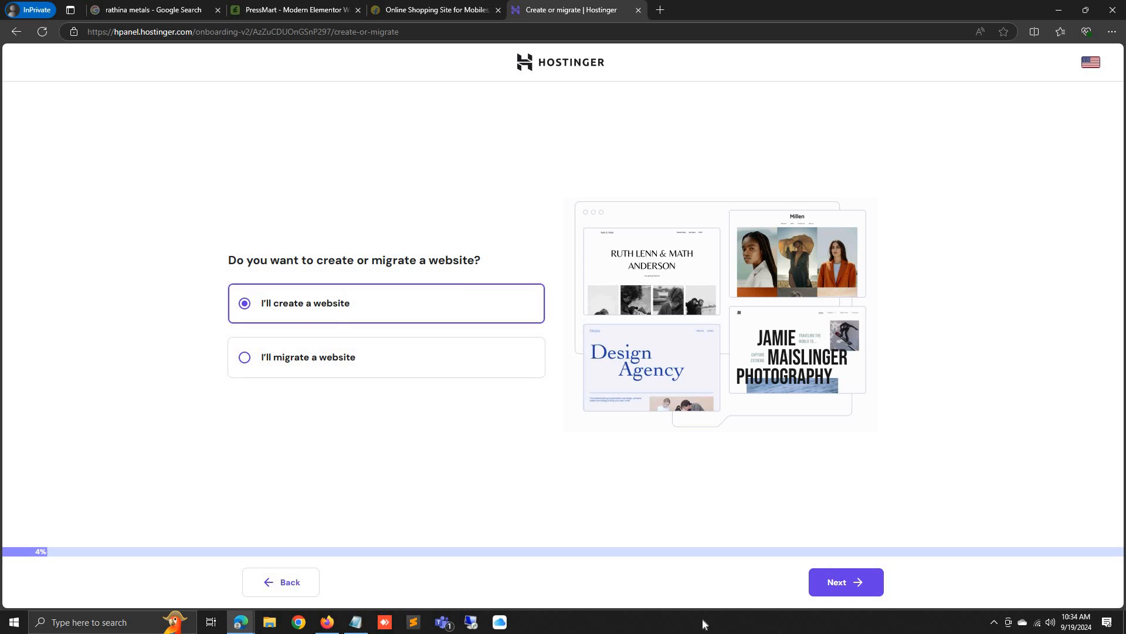
pyautogui.click(850, 588)
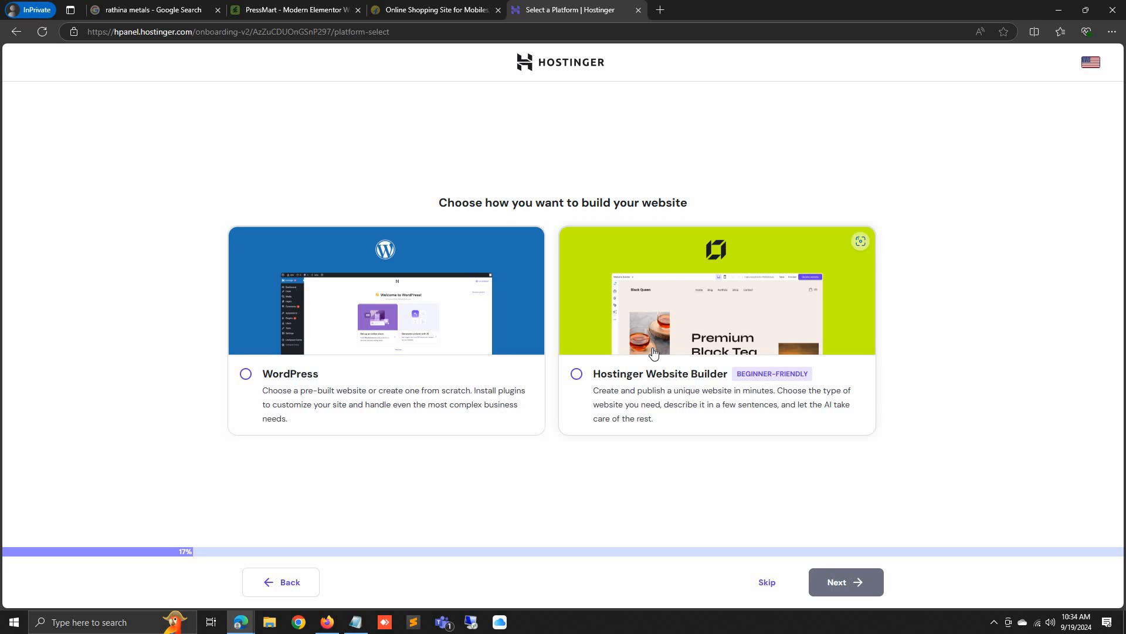
pyautogui.click(305, 398)
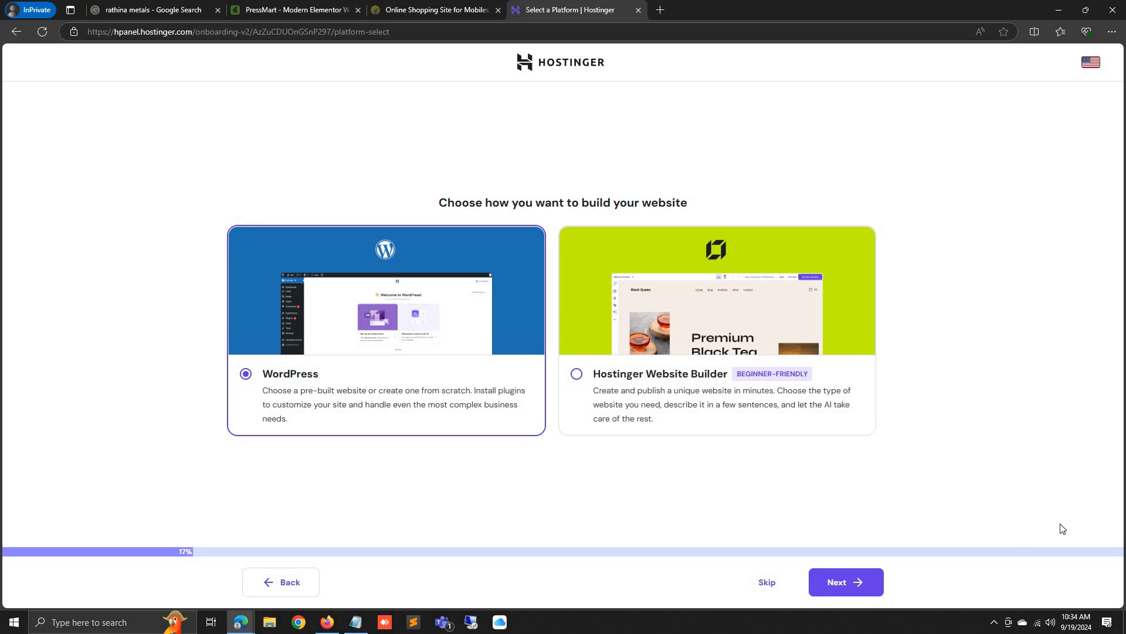
pyautogui.click(836, 590)
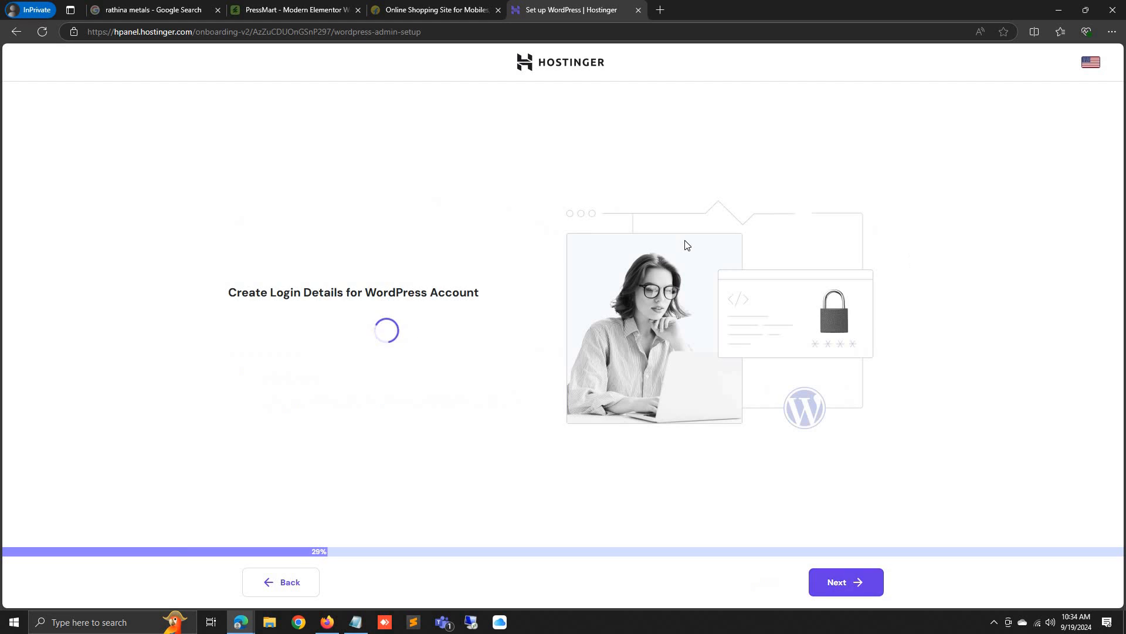
# Enter an administrator password for the WordPress account and continue
pyautogui.click(365, 339)
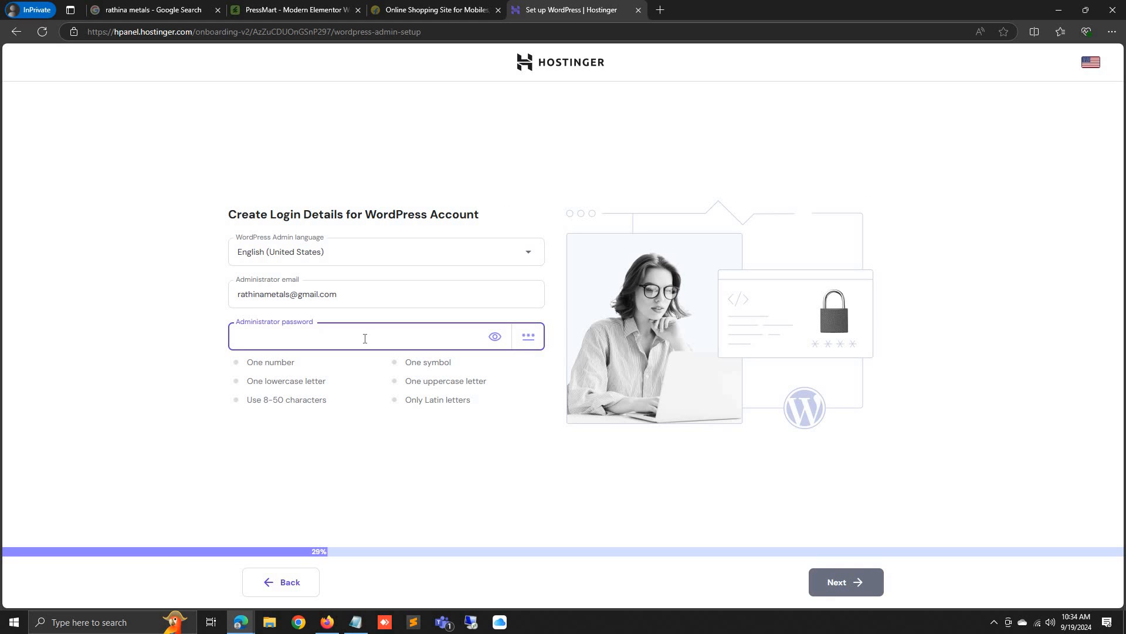
pyautogui.moveTo(371, 293); pyautogui.dragTo(201, 309)
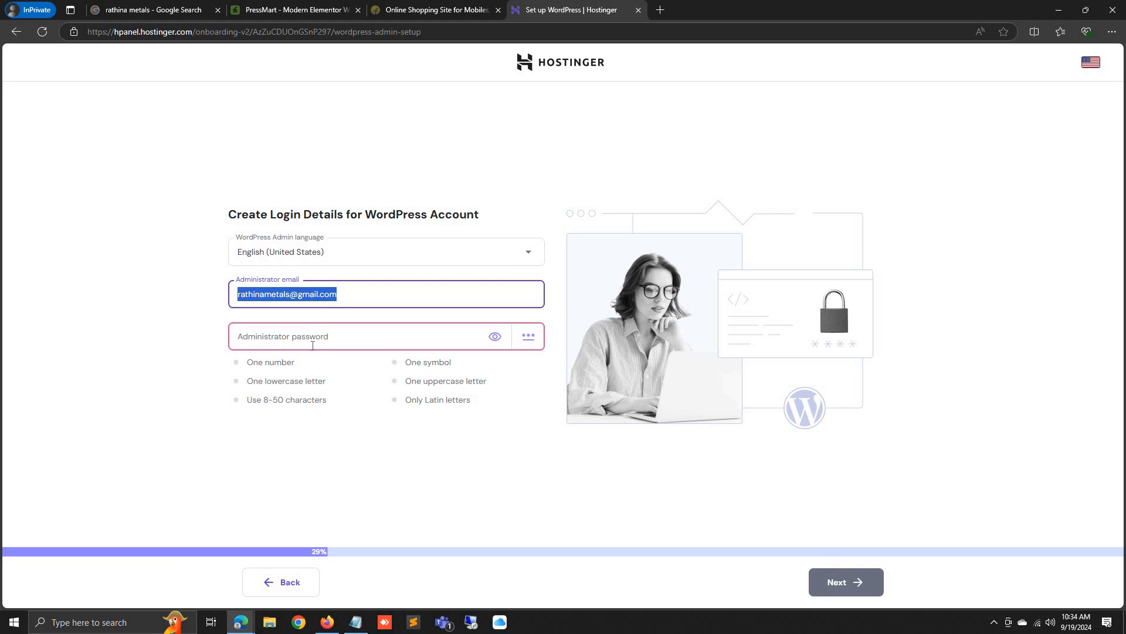
pyautogui.click(327, 339)
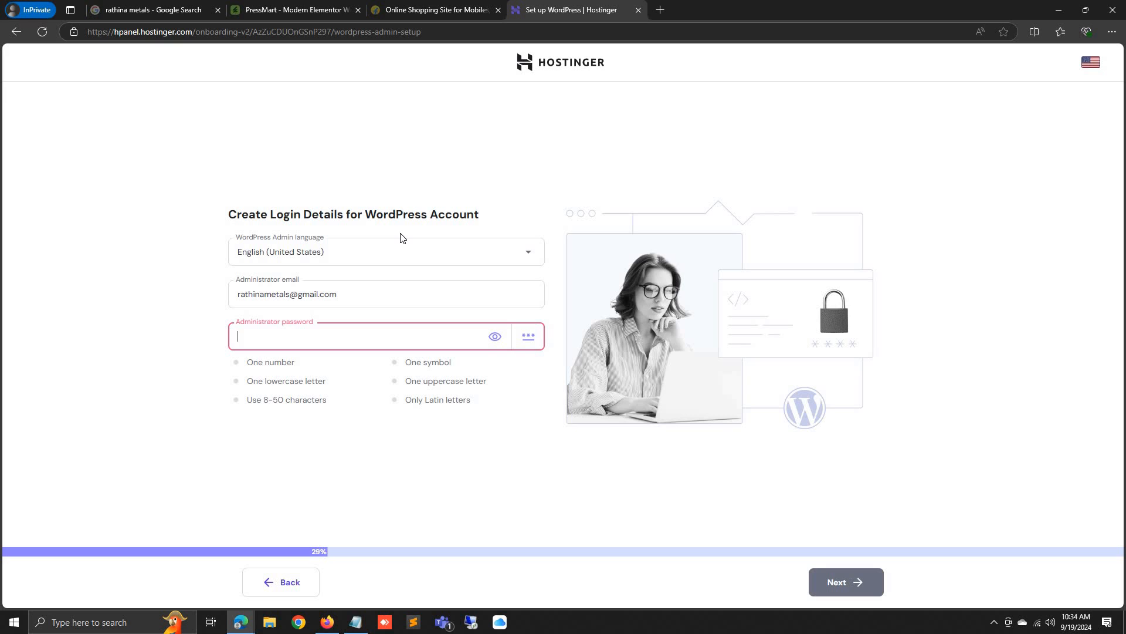
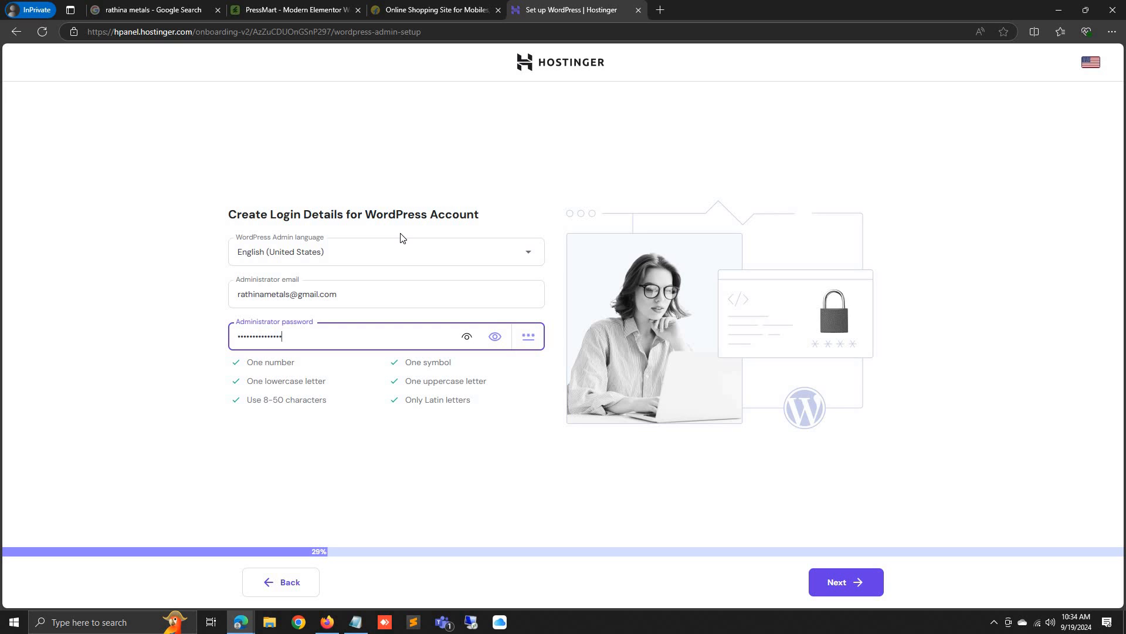
pyautogui.click(481, 500)
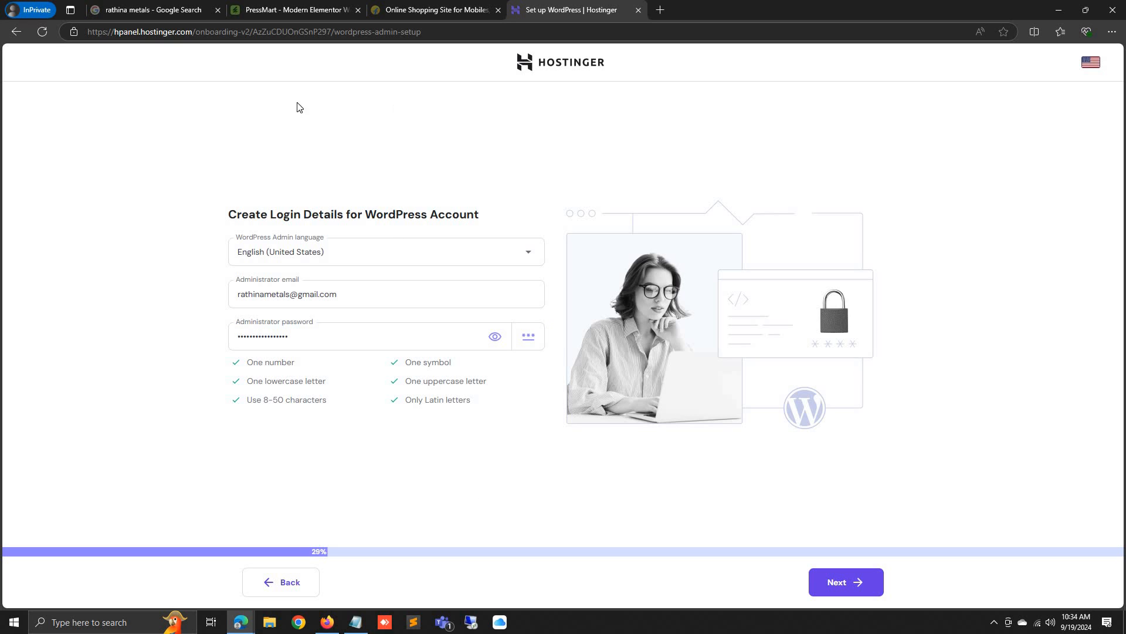
pyautogui.click(836, 597)
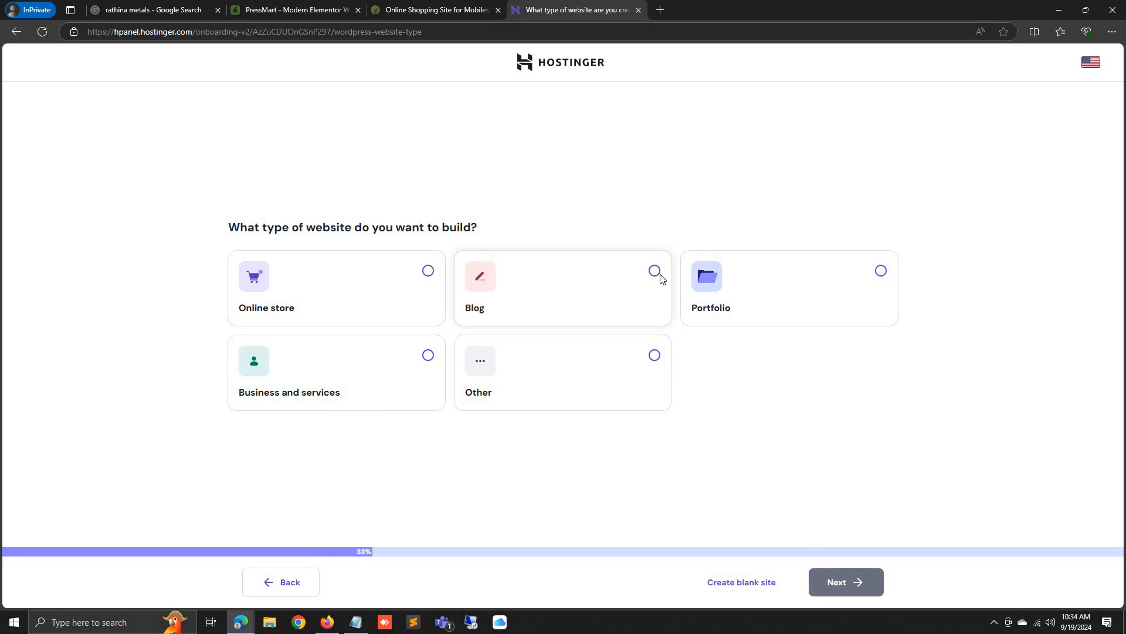
# Choose Blog as the website type and show plain themes instead of pre-built sites
pyautogui.click(604, 289)
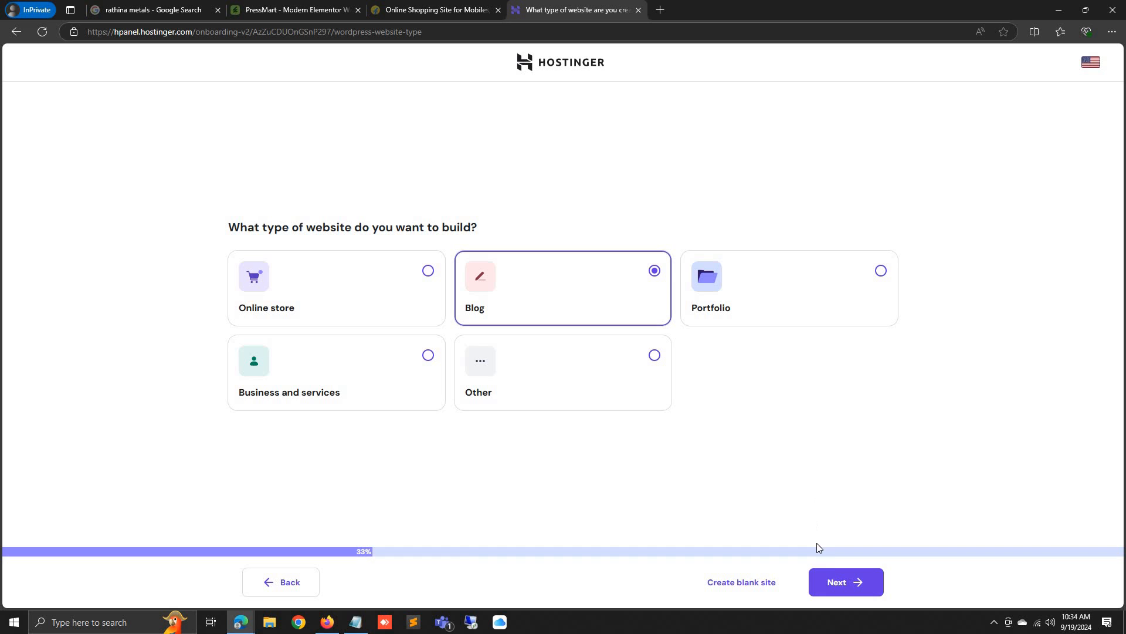
pyautogui.click(844, 582)
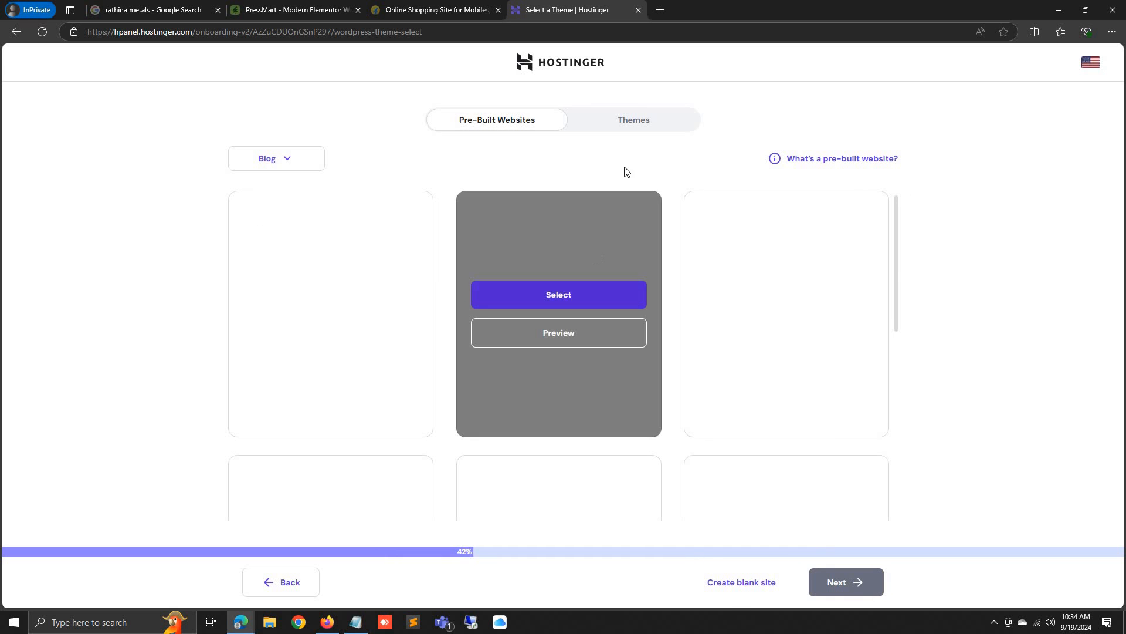
pyautogui.click(637, 123)
# Select the OceanWP theme and skip the recommended blog plugins
pyautogui.scroll(-8, 423, 399)
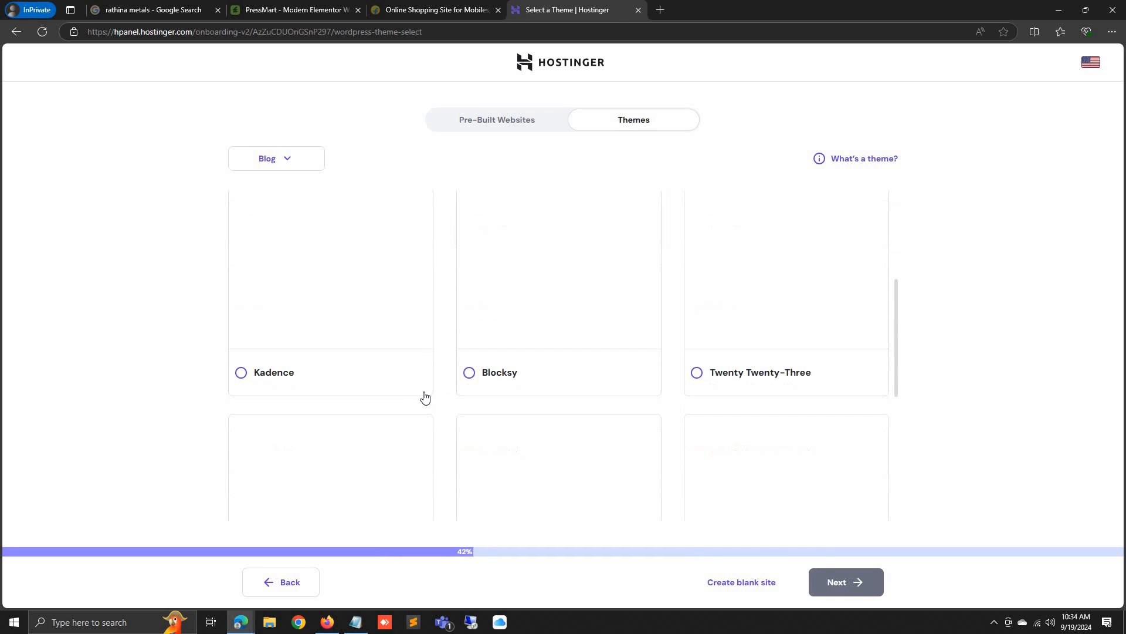
pyautogui.scroll(-2, 390, 420)
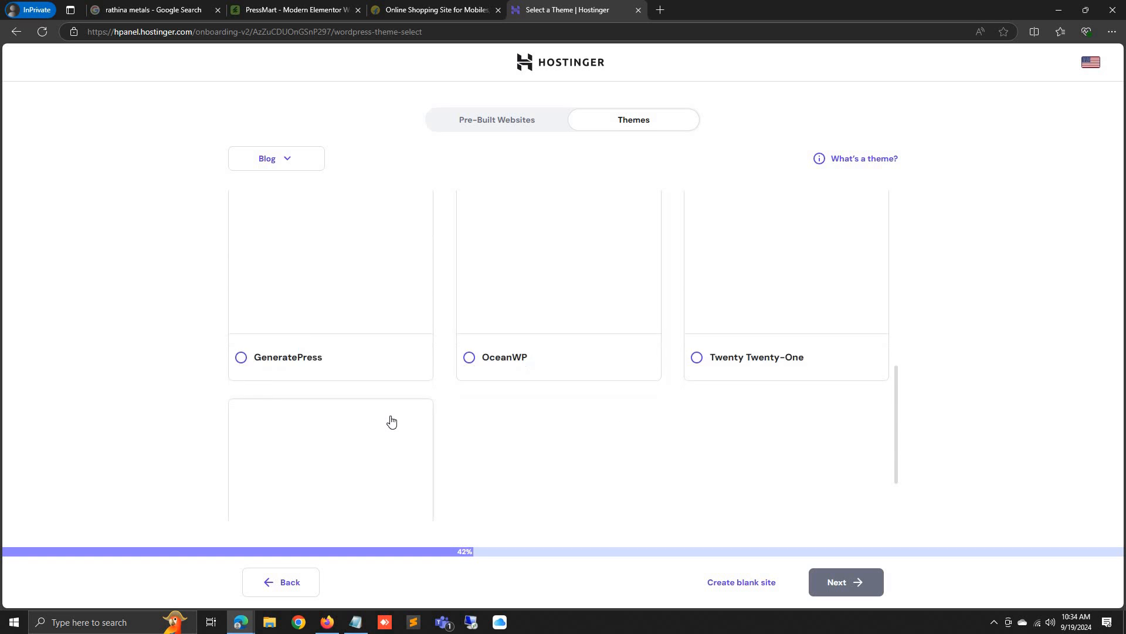
pyautogui.scroll(5, 399, 427)
pyautogui.scroll(4, 399, 427)
pyautogui.scroll(-5, 397, 428)
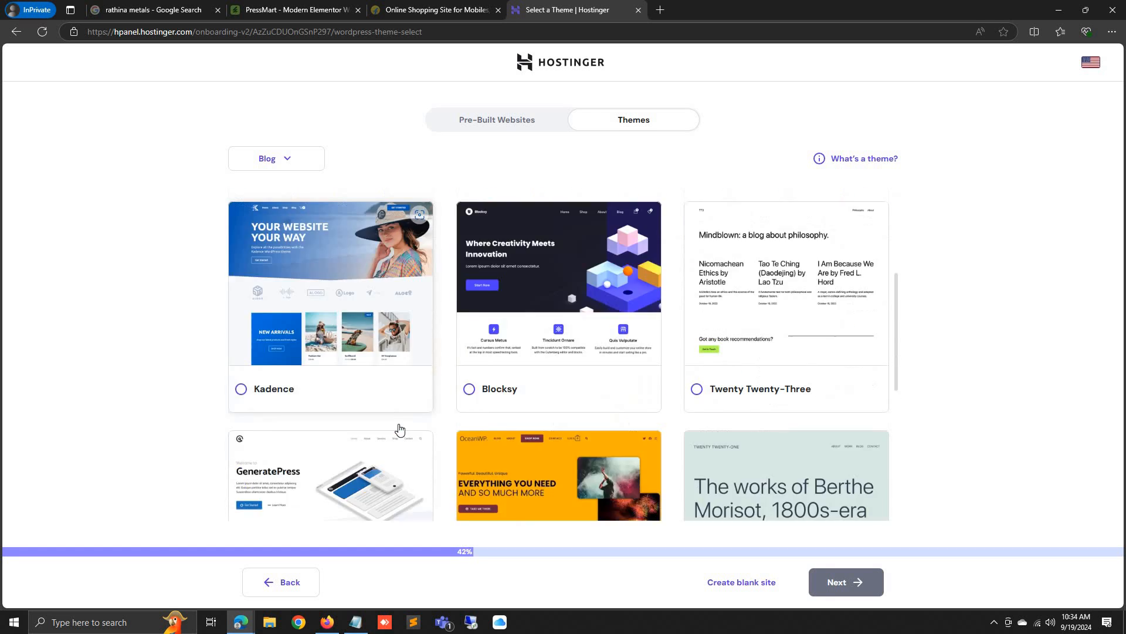
pyautogui.click(469, 485)
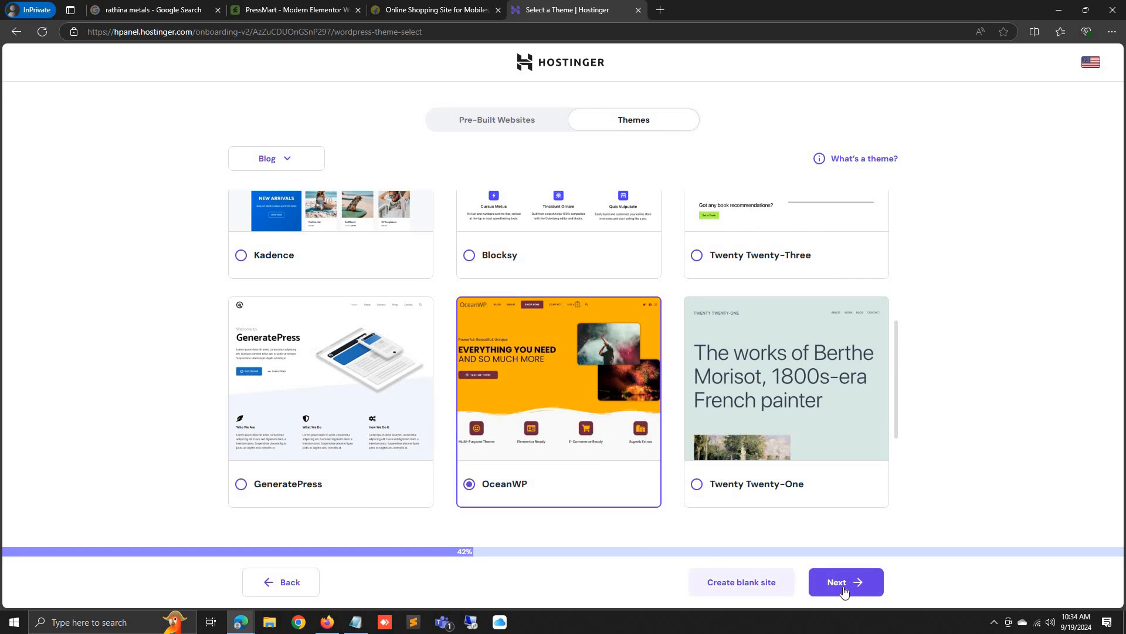
pyautogui.click(842, 587)
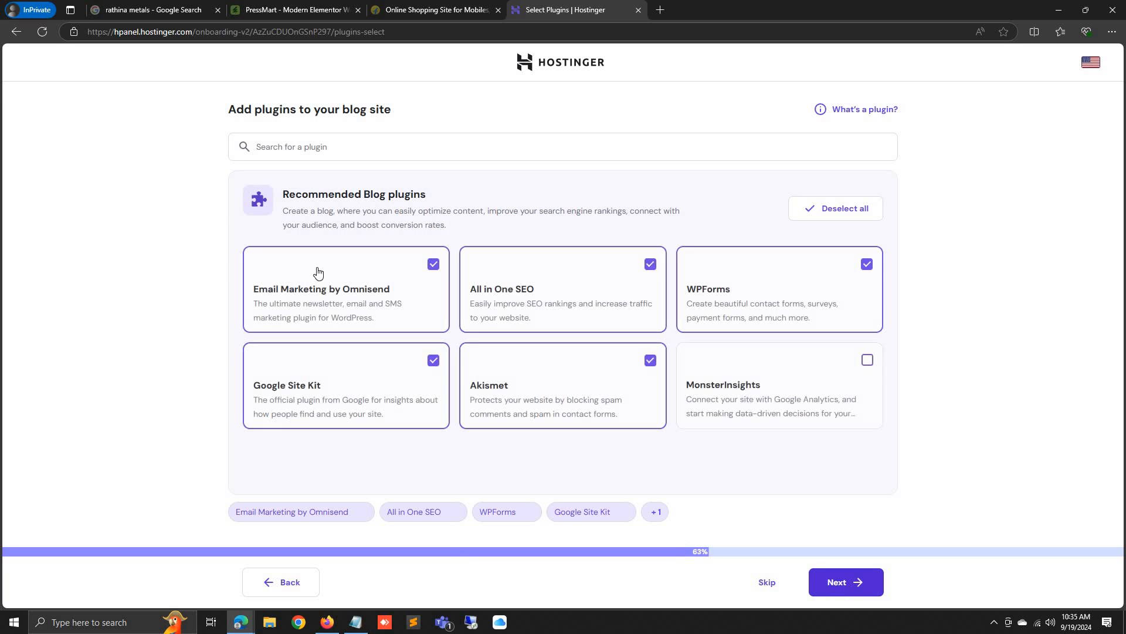
pyautogui.click(763, 581)
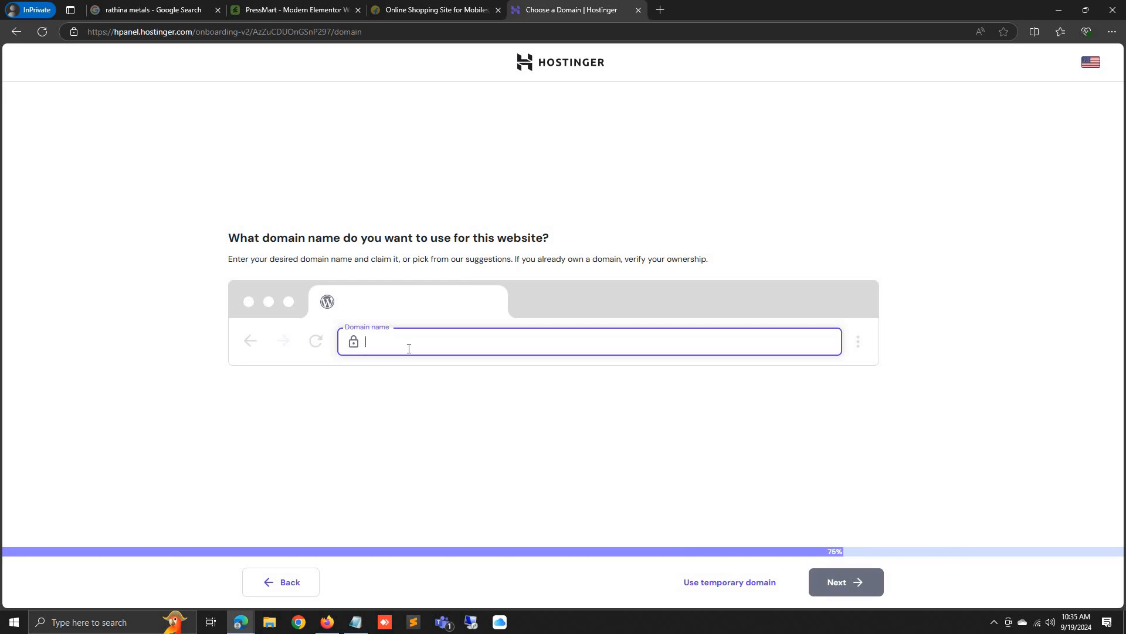
# Copy the name rathinametals from the notes into the domain name field
pyautogui.click(356, 622)
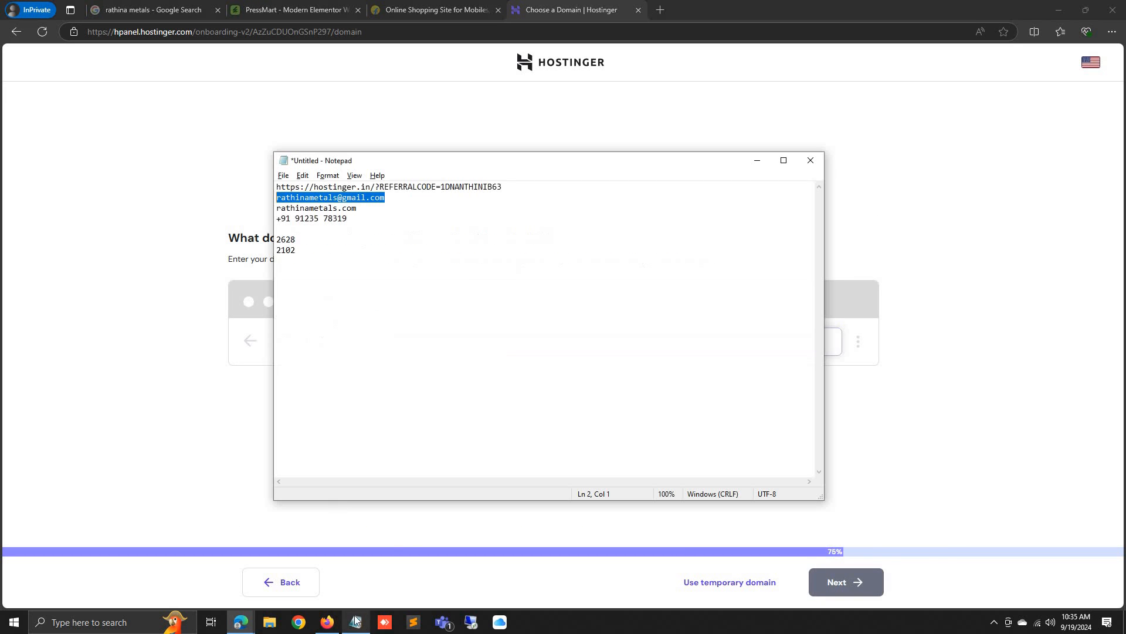
pyautogui.click(316, 210)
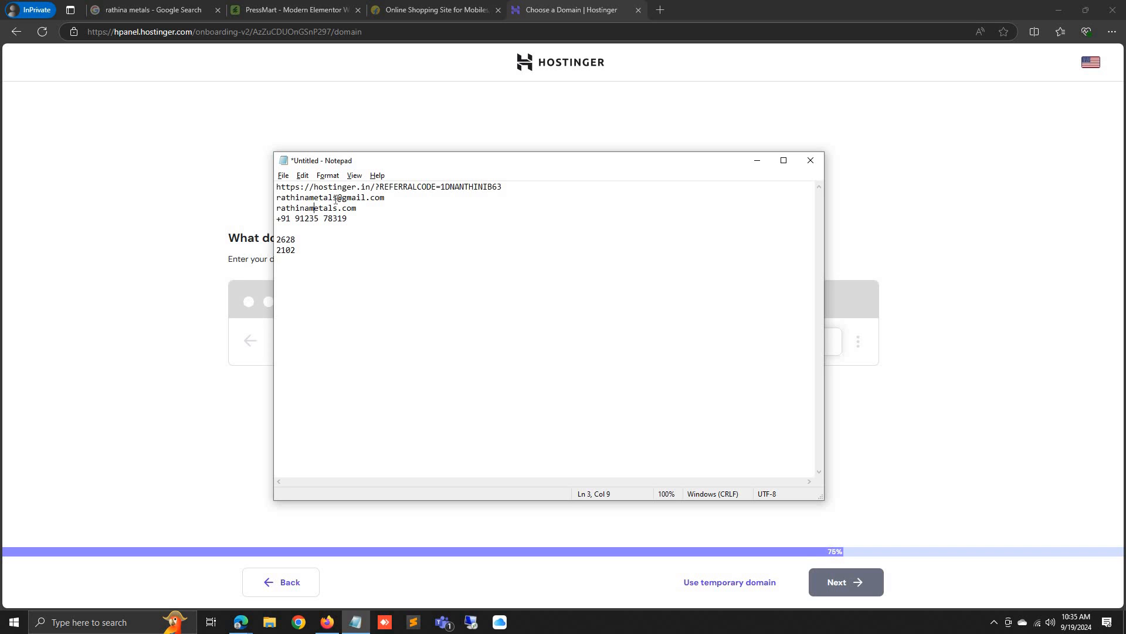
pyautogui.moveTo(337, 198); pyautogui.dragTo(241, 199)
pyautogui.hotkey('ctrl', 'c')
pyautogui.click(839, 352)
pyautogui.hotkey('ctrl', 'v')
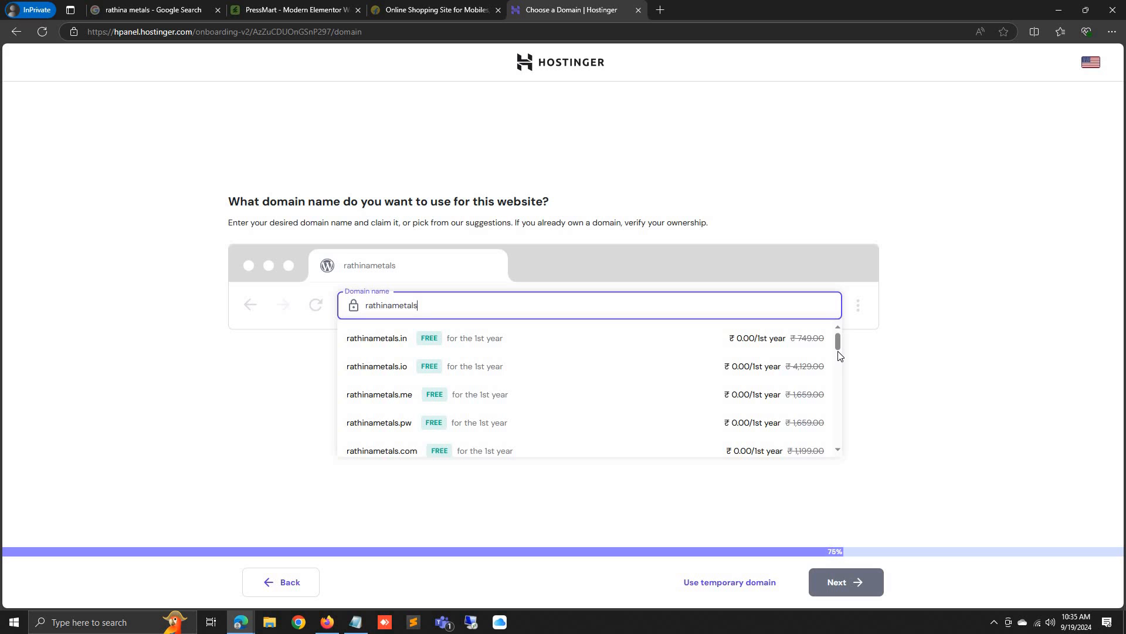
pyautogui.write('M')
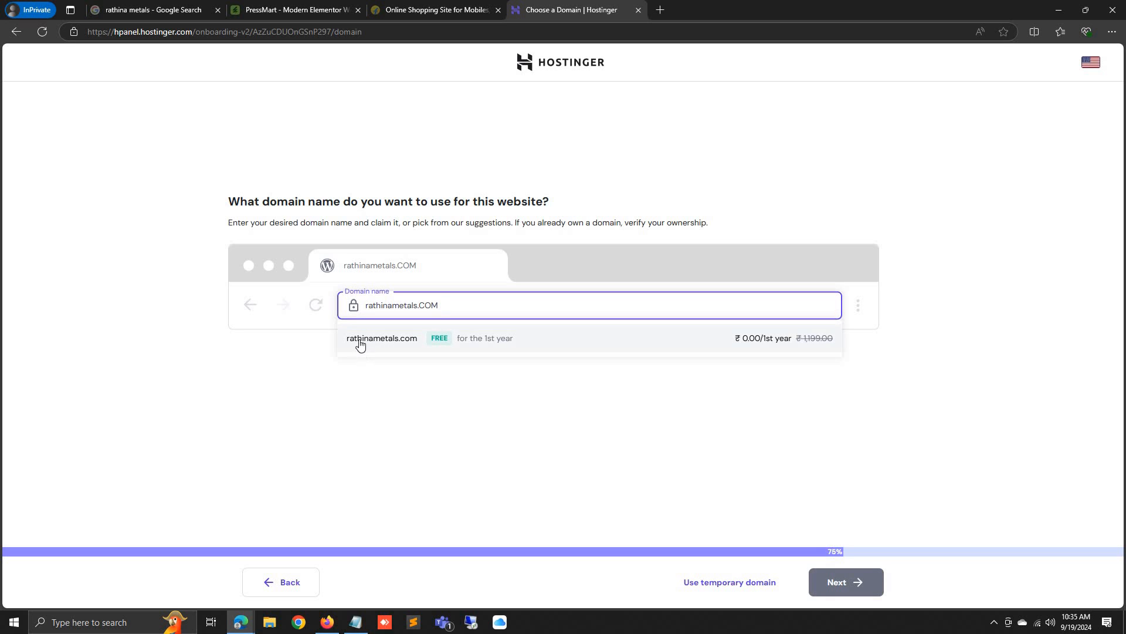
# Pick the rathinametals.com suggestion as the site's domain and continue
pyautogui.doubleClick(385, 305)
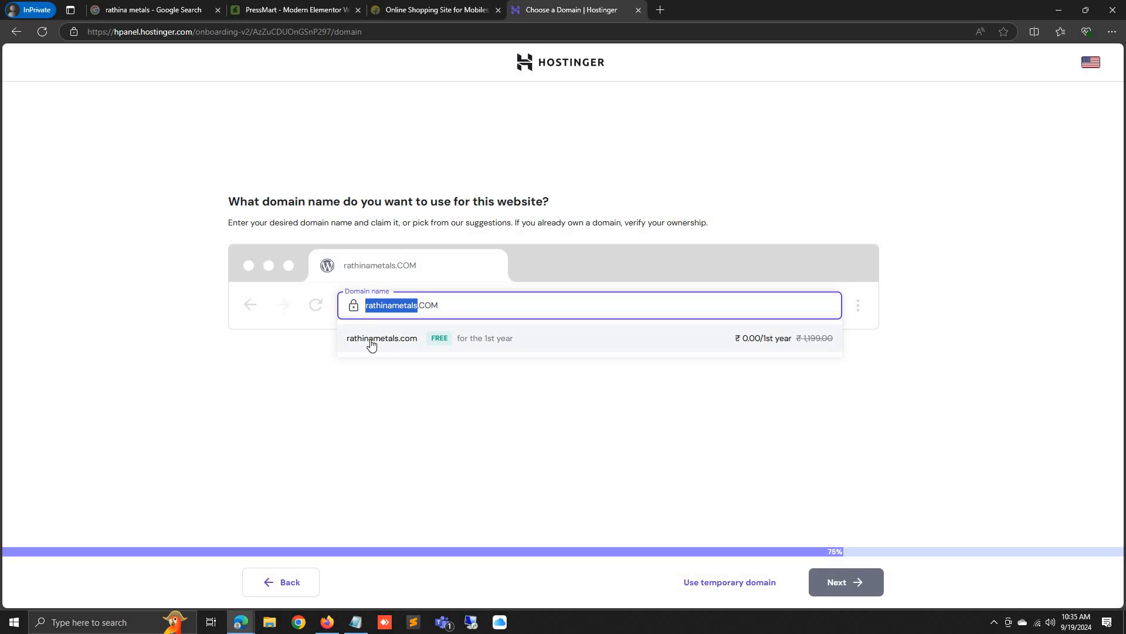
pyautogui.click(441, 306)
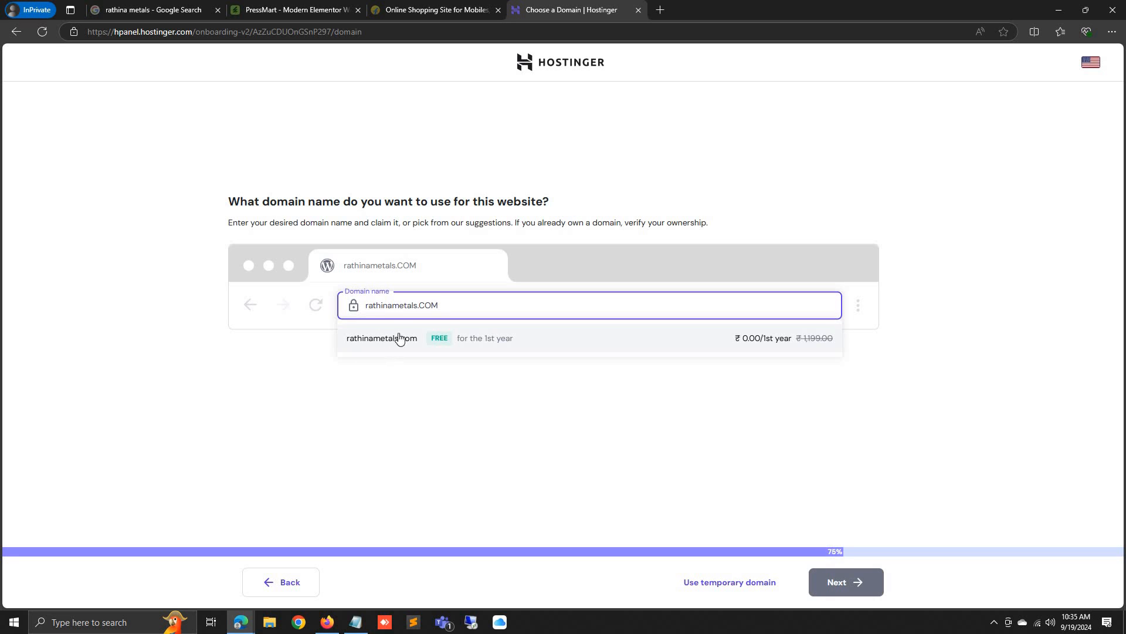
pyautogui.click(527, 346)
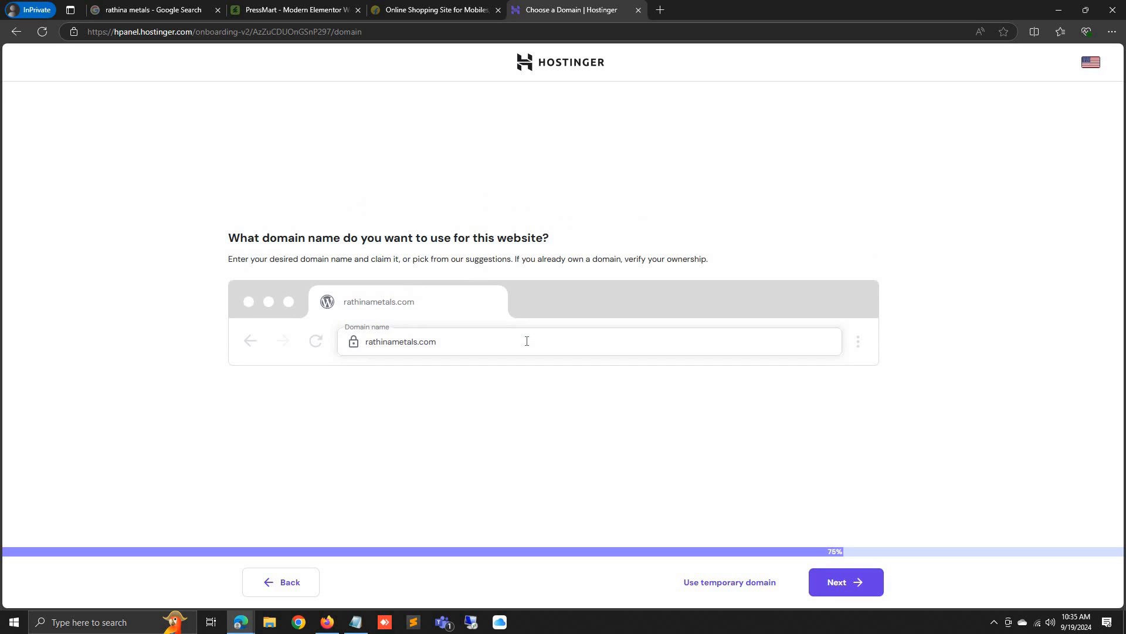
pyautogui.click(841, 583)
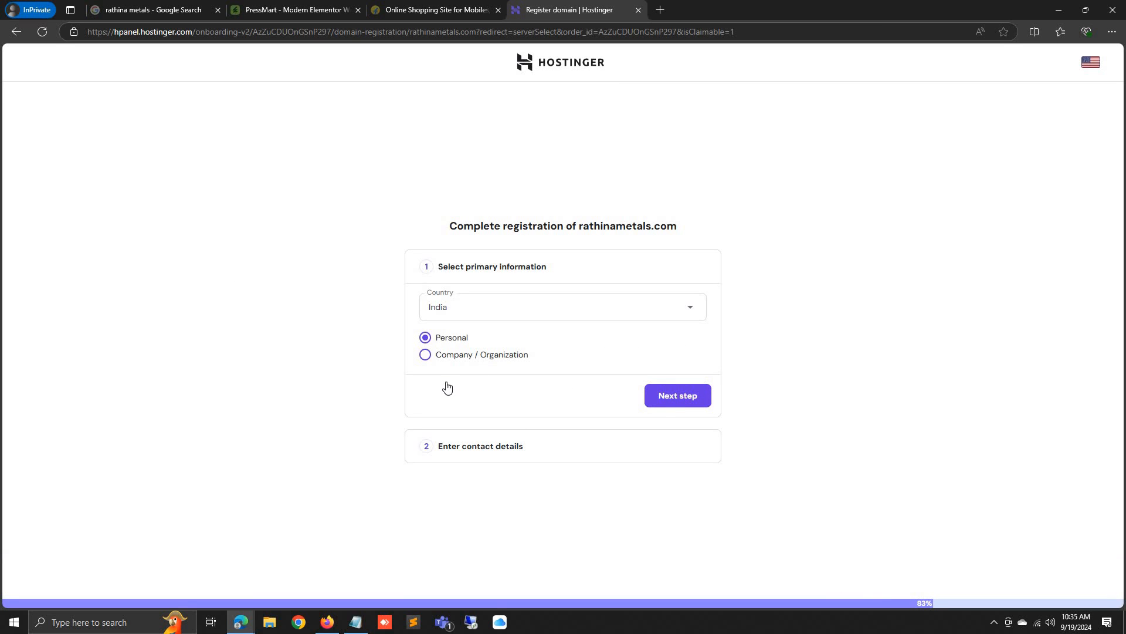
# Confirm the primary registration info and set the state to Tamil Nadu
pyautogui.click(663, 397)
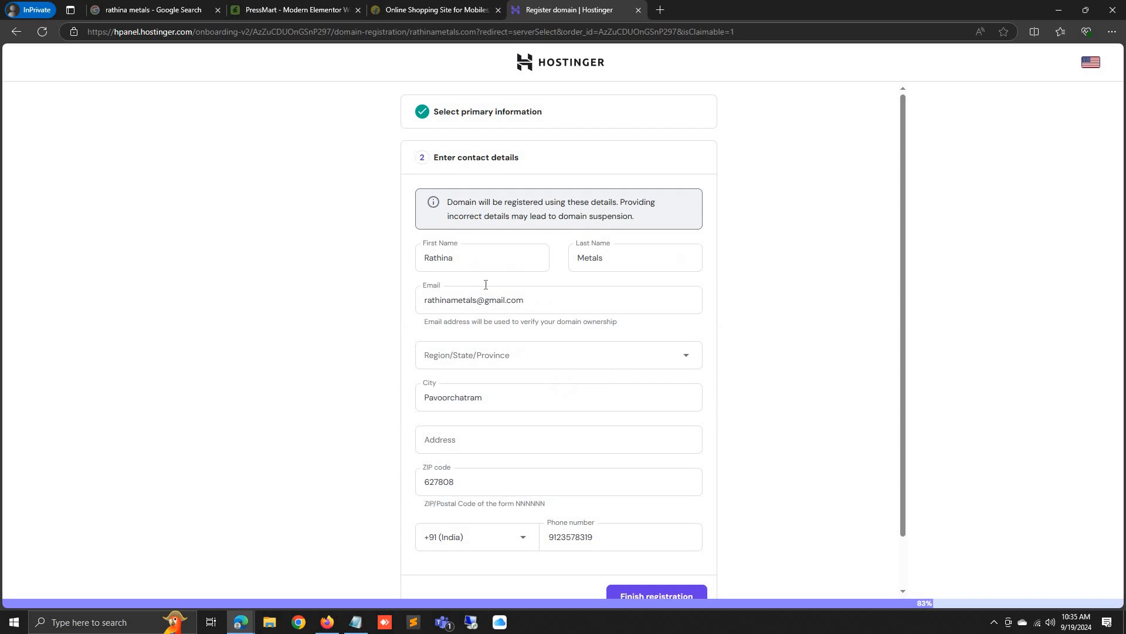
pyautogui.click(496, 354)
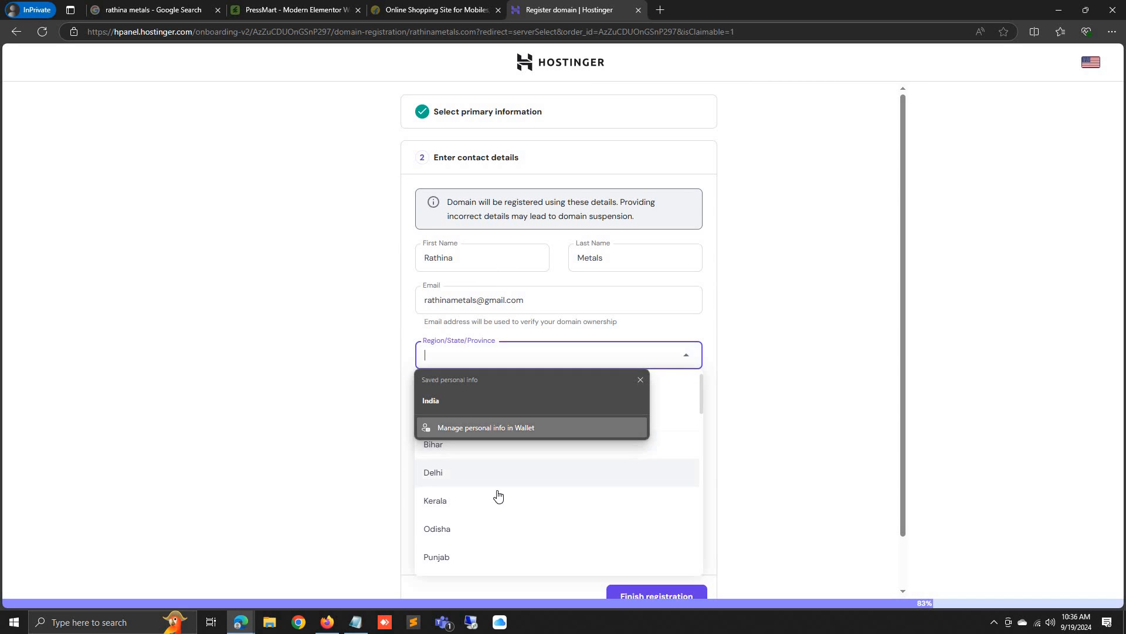
pyautogui.scroll(-8, 498, 496)
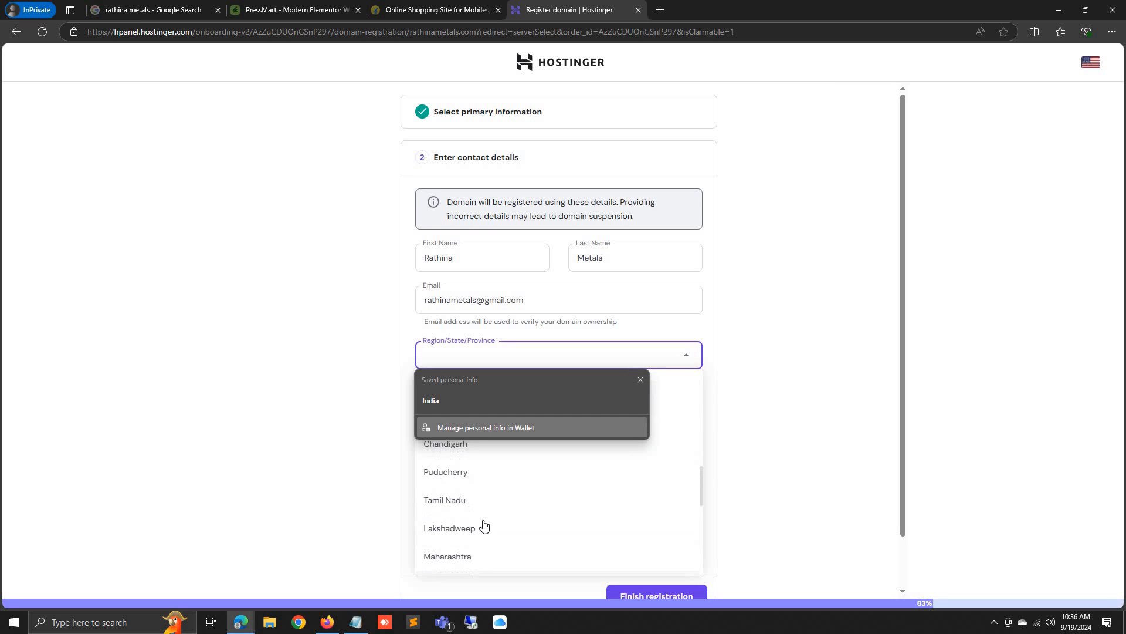
pyautogui.click(485, 505)
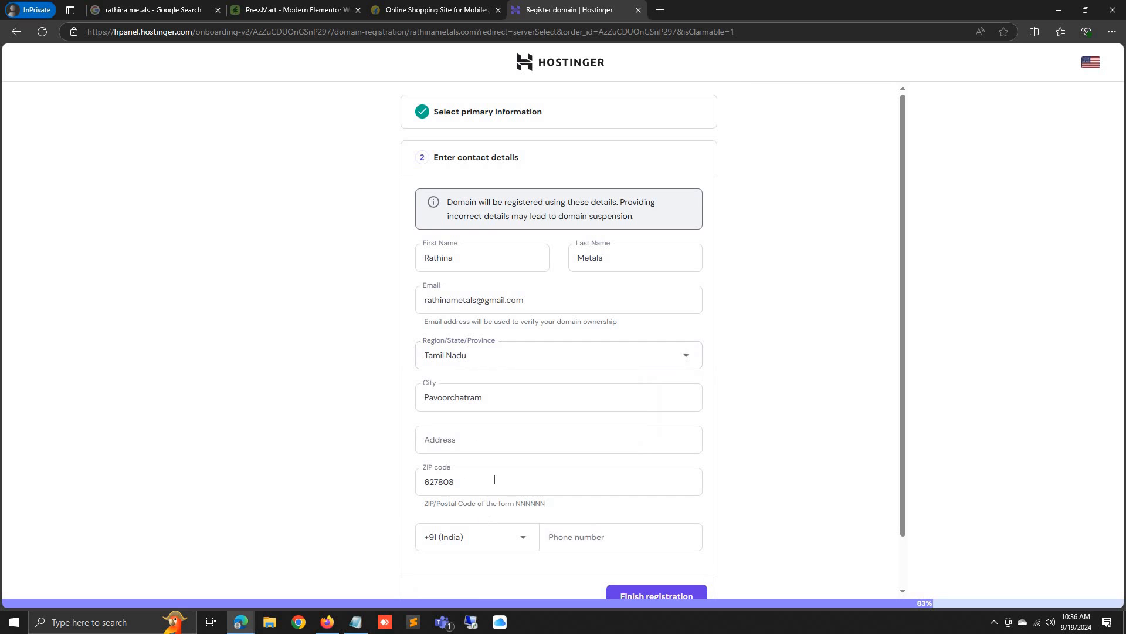
# Copy the business's street address from its search listing into the address field
pyautogui.click(502, 441)
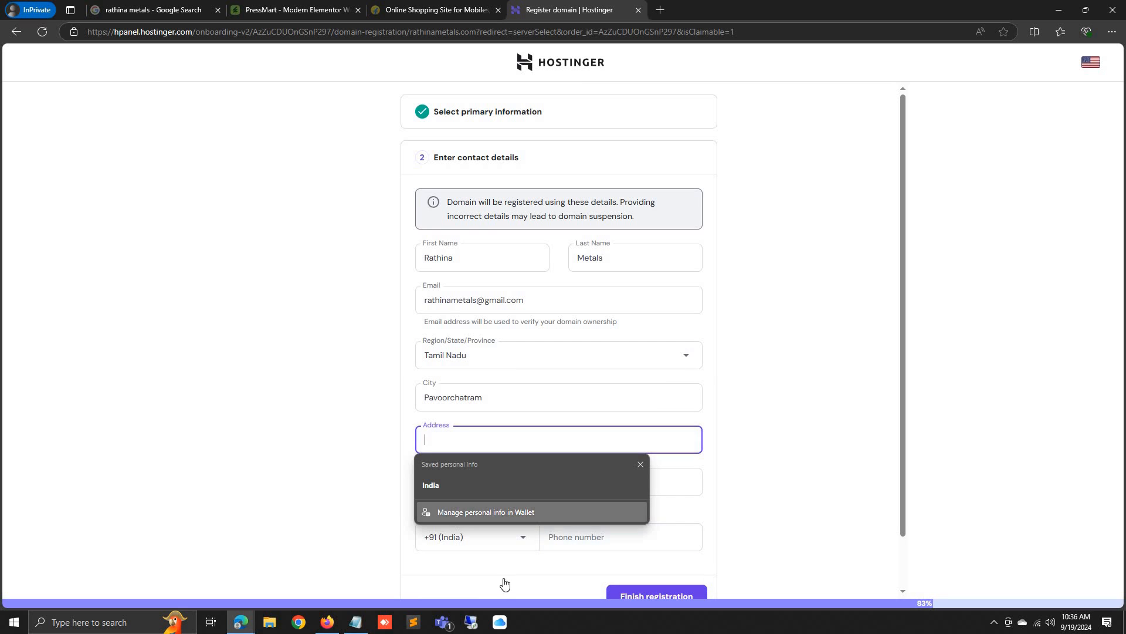
pyautogui.click(356, 622)
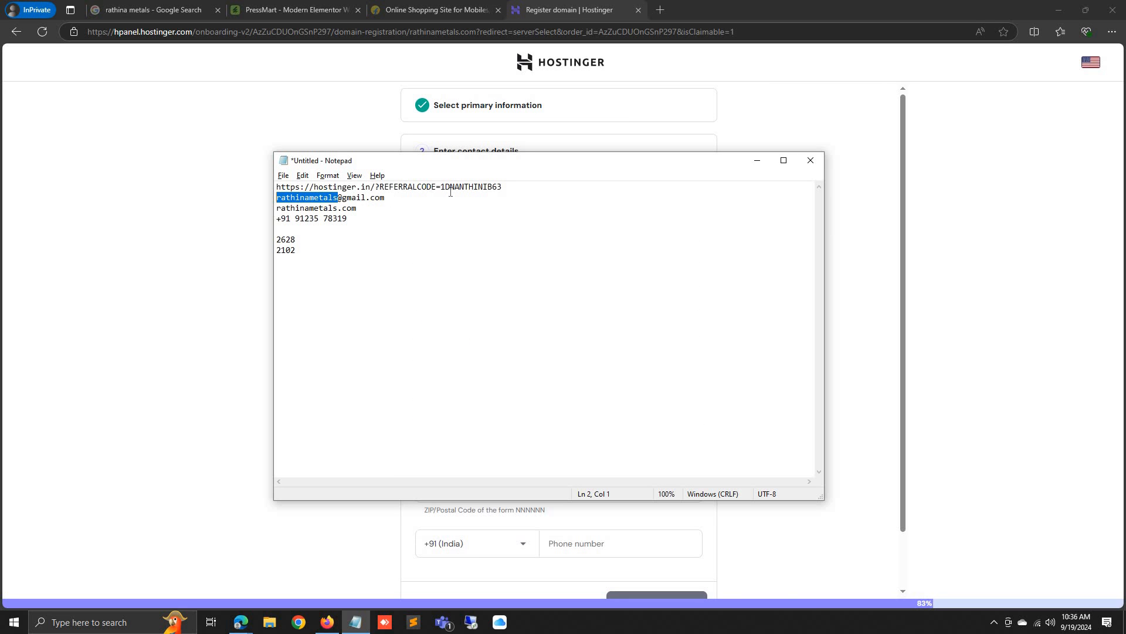
pyautogui.click(135, 10)
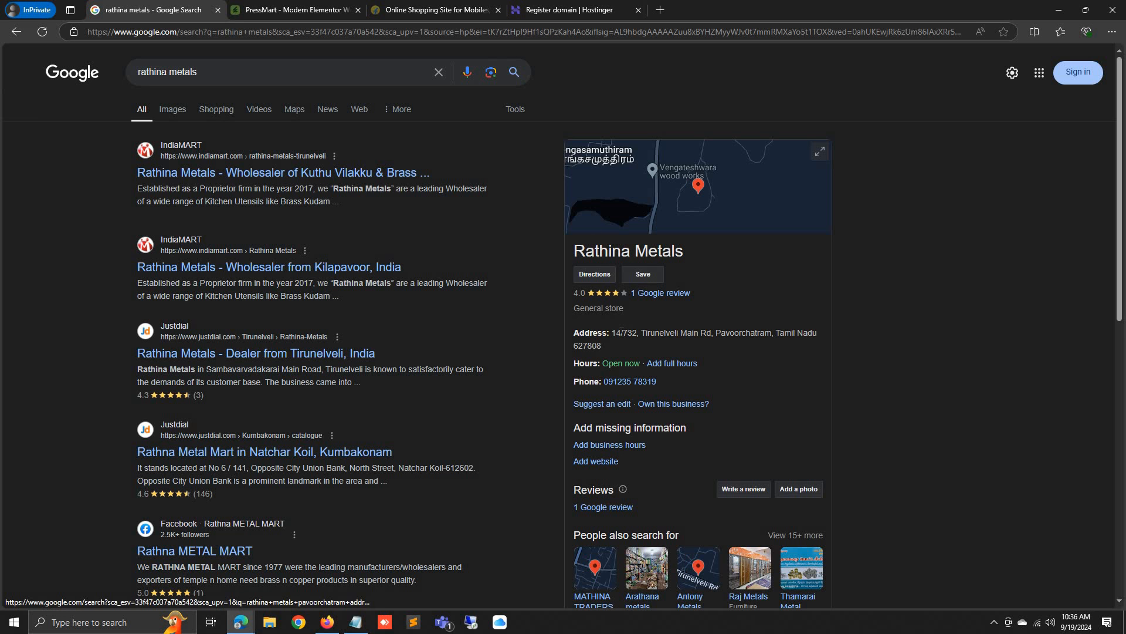
pyautogui.moveTo(612, 333); pyautogui.dragTo(771, 333)
pyautogui.hotkey('ctrl', 'c')
pyautogui.click(608, 9)
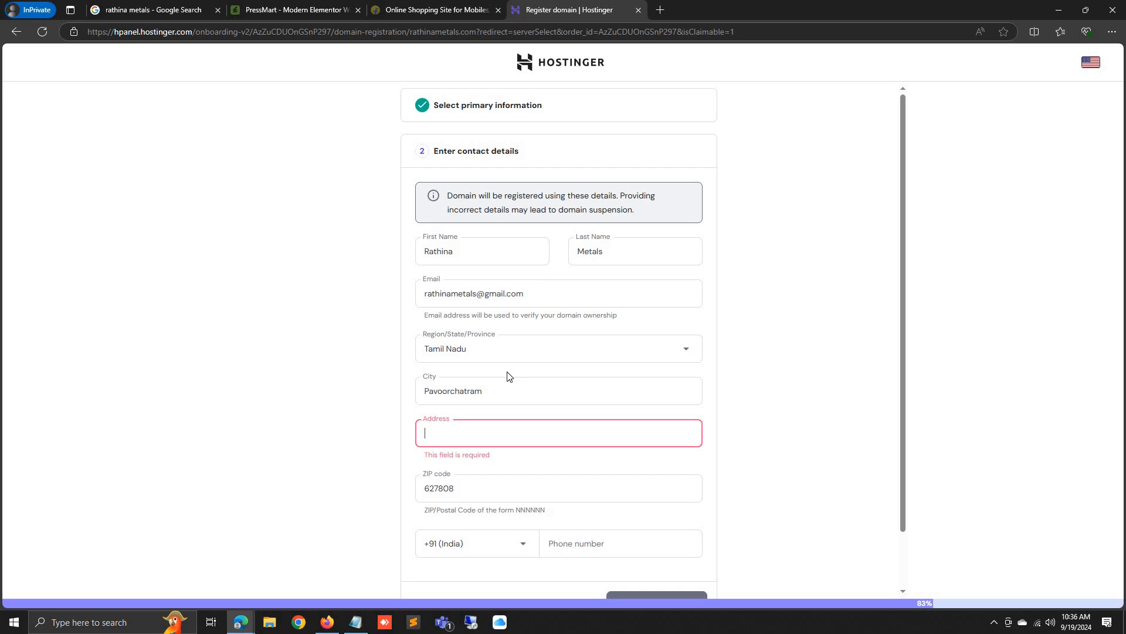
pyautogui.click(505, 439)
pyautogui.hotkey('ctrl', 'v')
pyautogui.click(472, 480)
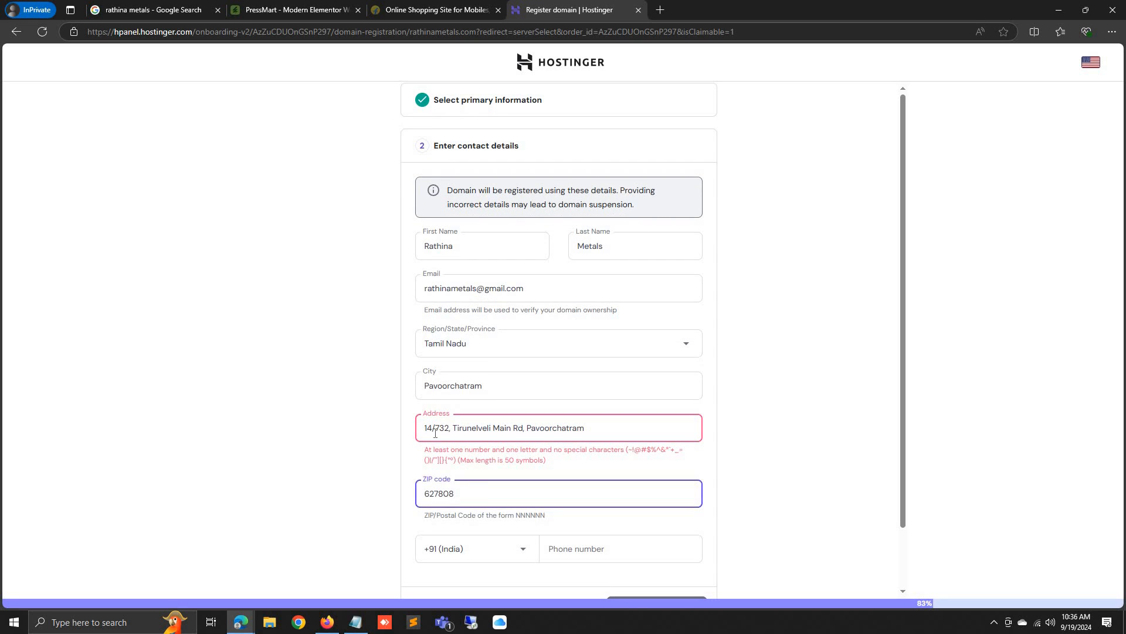
# Remove the commas and slash from the street address so it passes validation
pyautogui.click(505, 440)
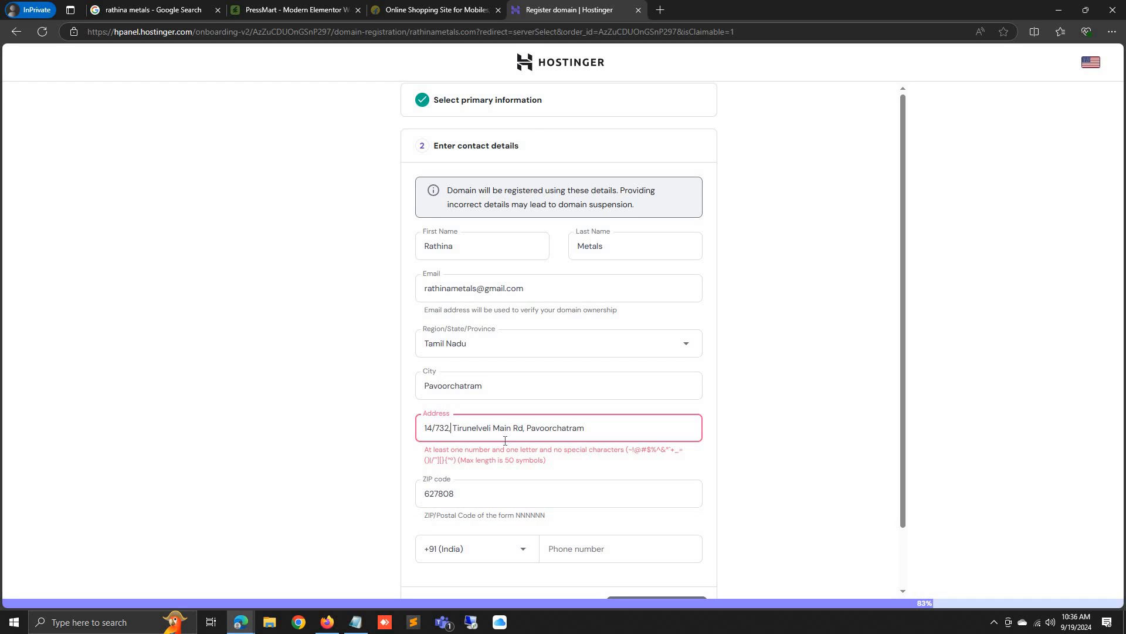
pyautogui.press('BackSpace')
pyautogui.click(510, 485)
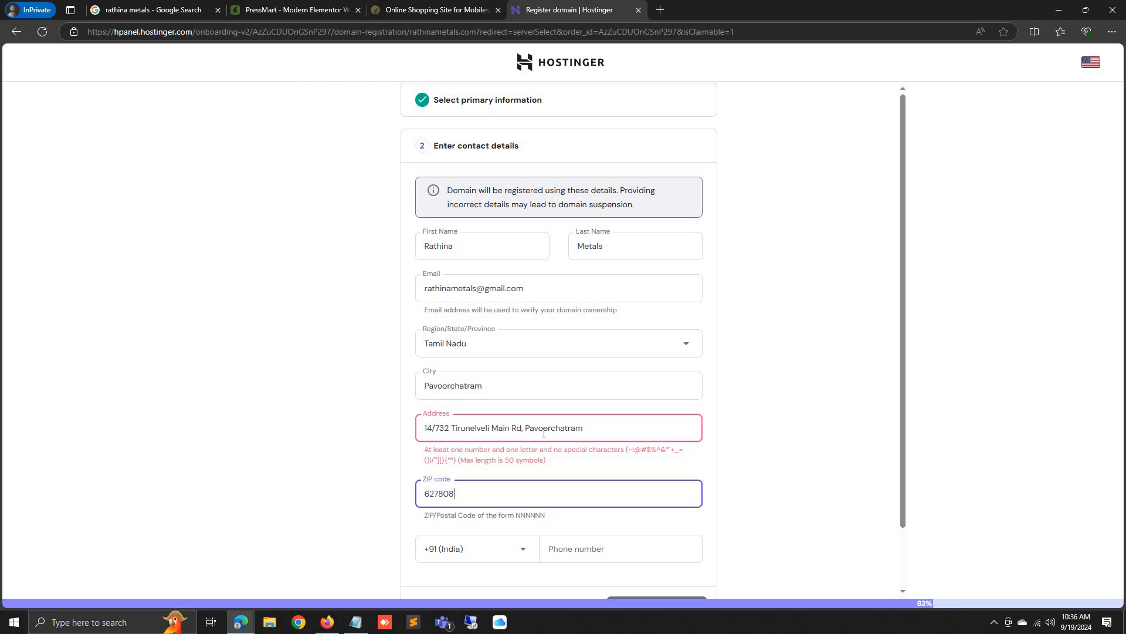
pyautogui.click(523, 429)
pyautogui.press('BackSpace')
pyautogui.click(550, 473)
pyautogui.click(438, 428)
pyautogui.press('BackSpace')
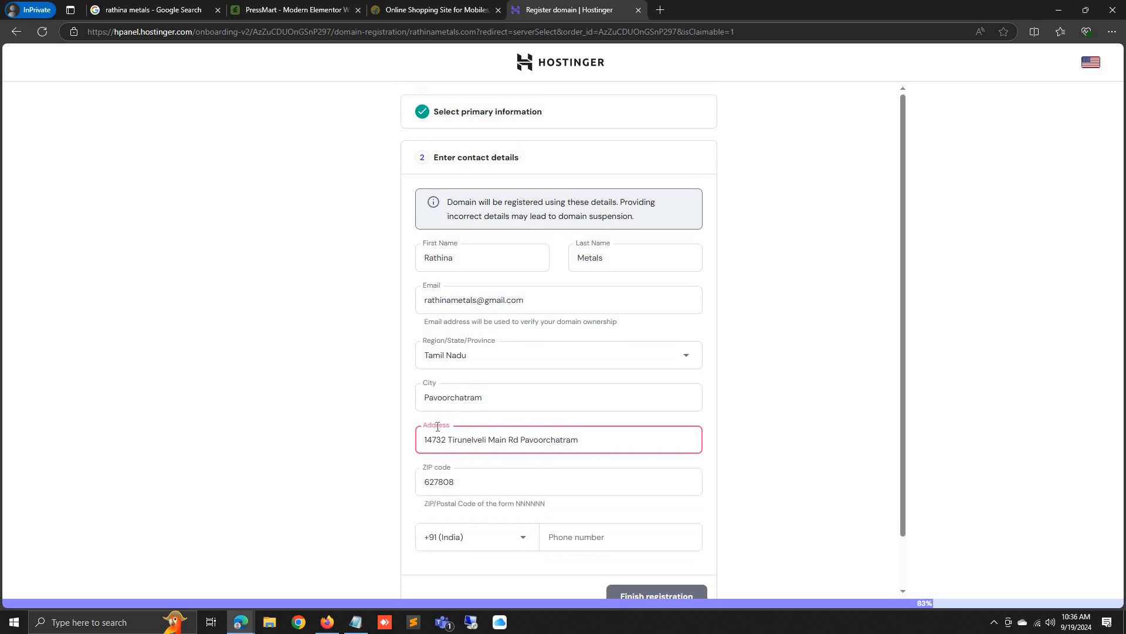
pyautogui.click(472, 478)
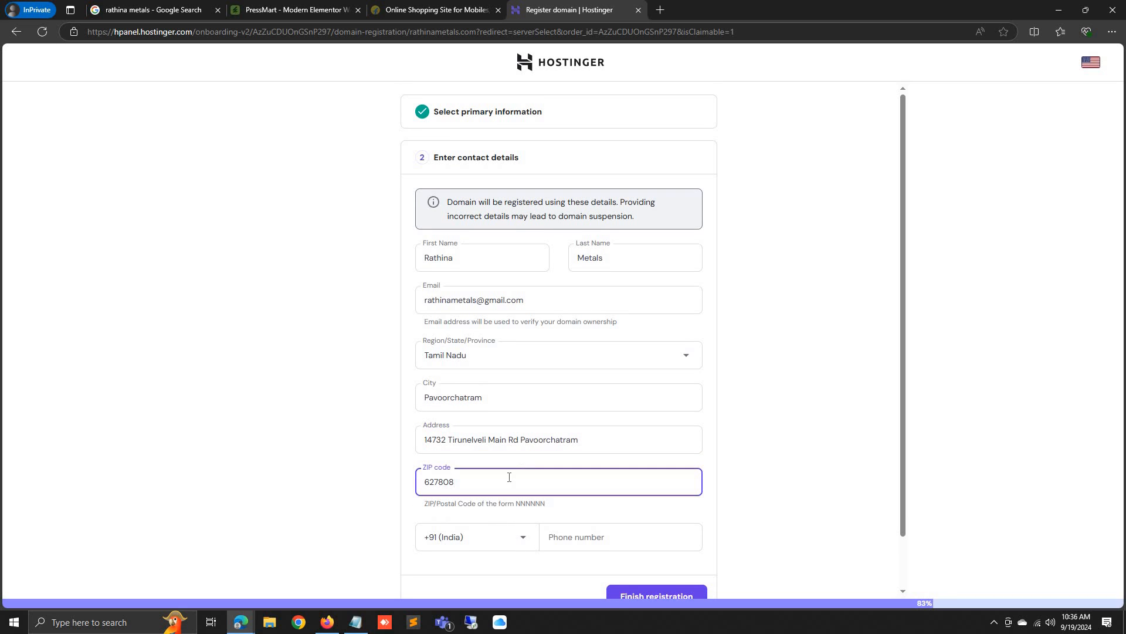
pyautogui.click(434, 439)
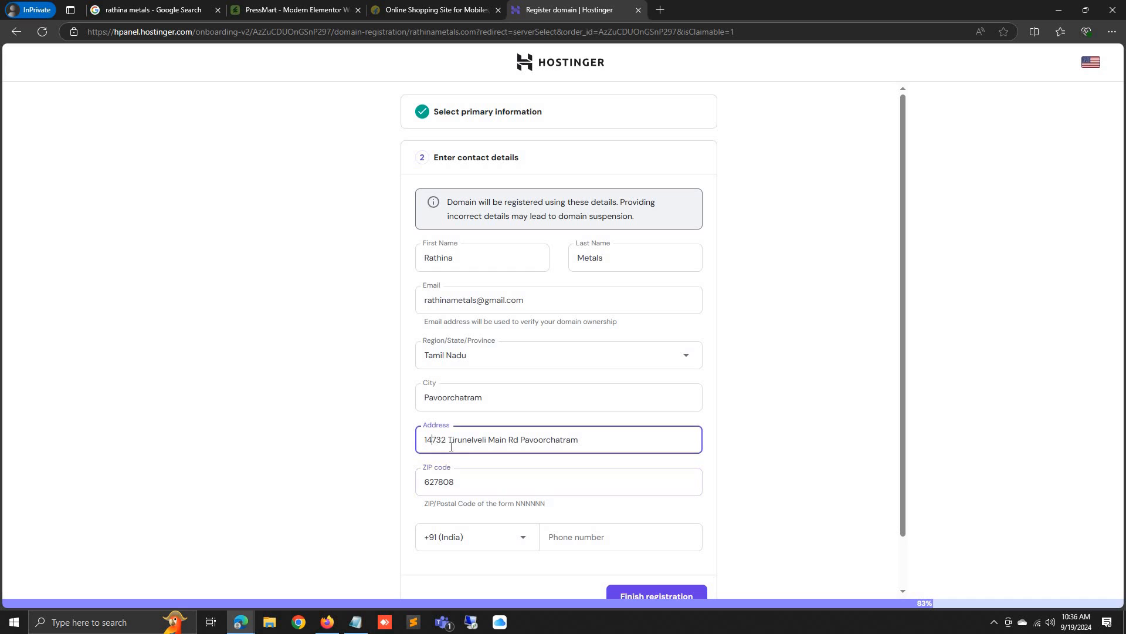
pyautogui.click(502, 494)
# Paste the business phone number from the notes without spaces and submit the registration
pyautogui.click(584, 542)
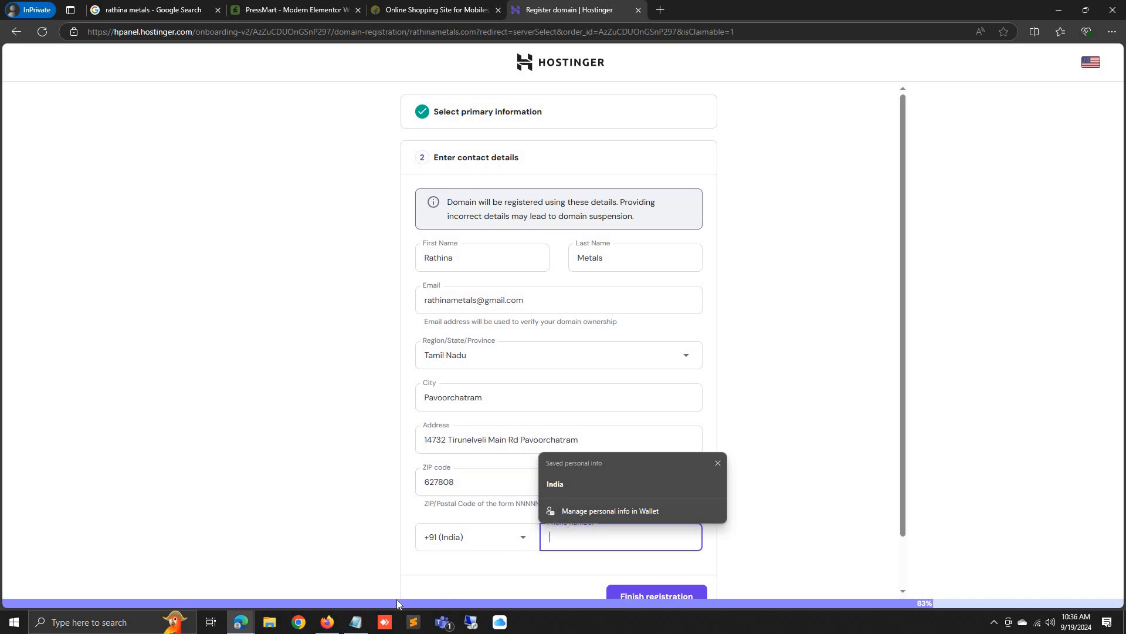
pyautogui.click(355, 622)
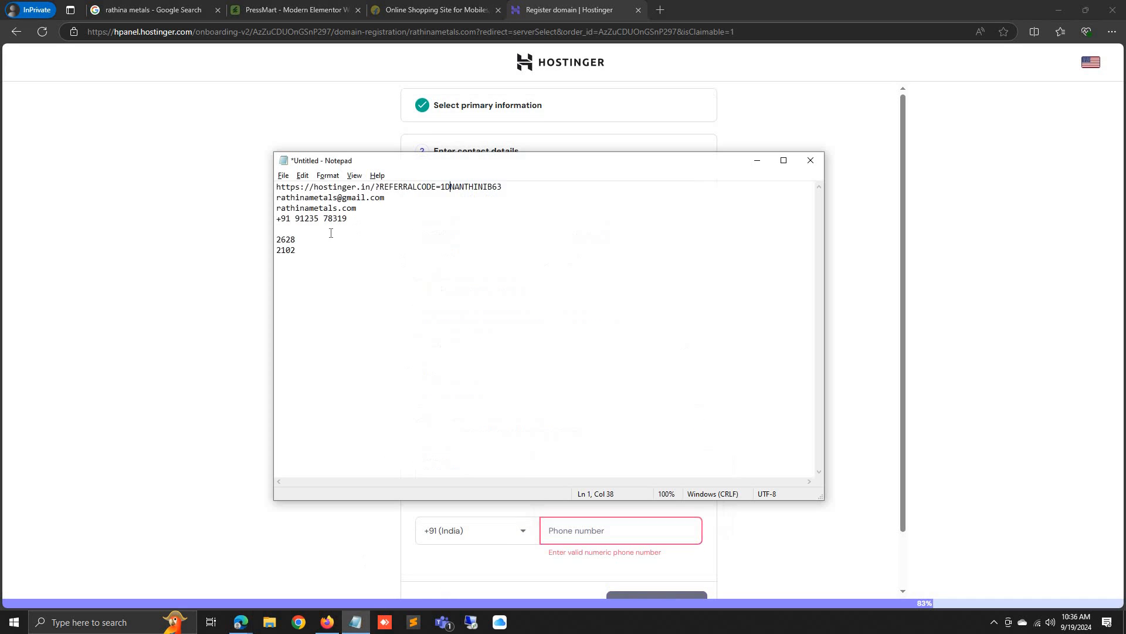
pyautogui.keyDown('shift'); pyautogui.click(297, 219); pyautogui.keyUp('shift')
pyautogui.hotkey('ctrl', 'c')
pyautogui.hotkey('alt', 'Tab')
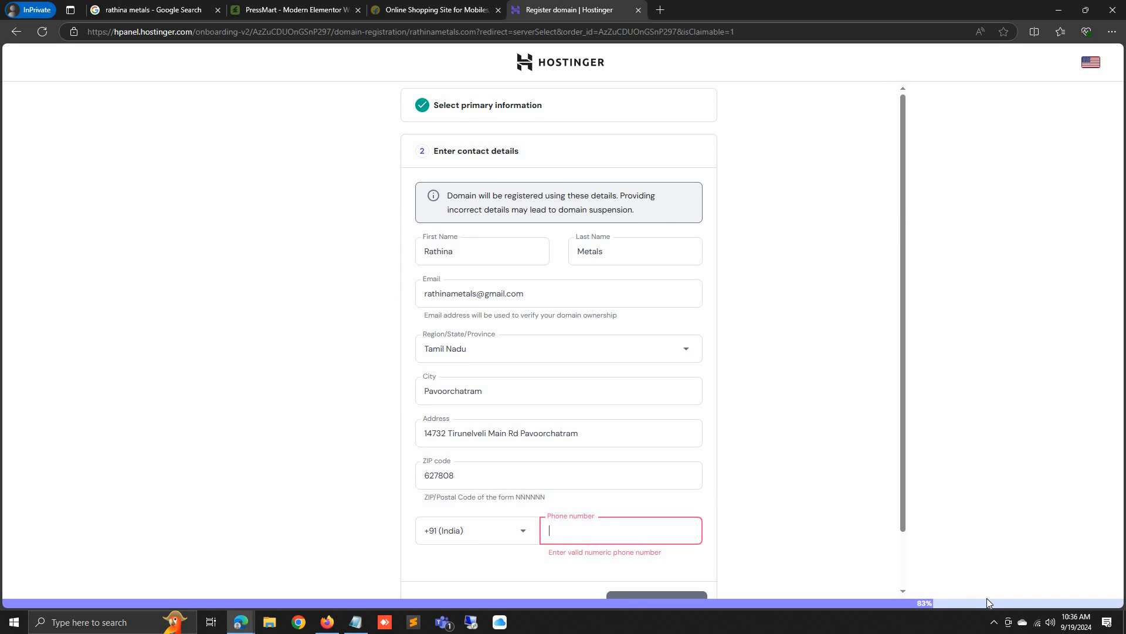
pyautogui.hotkey('ctrl', 'v')
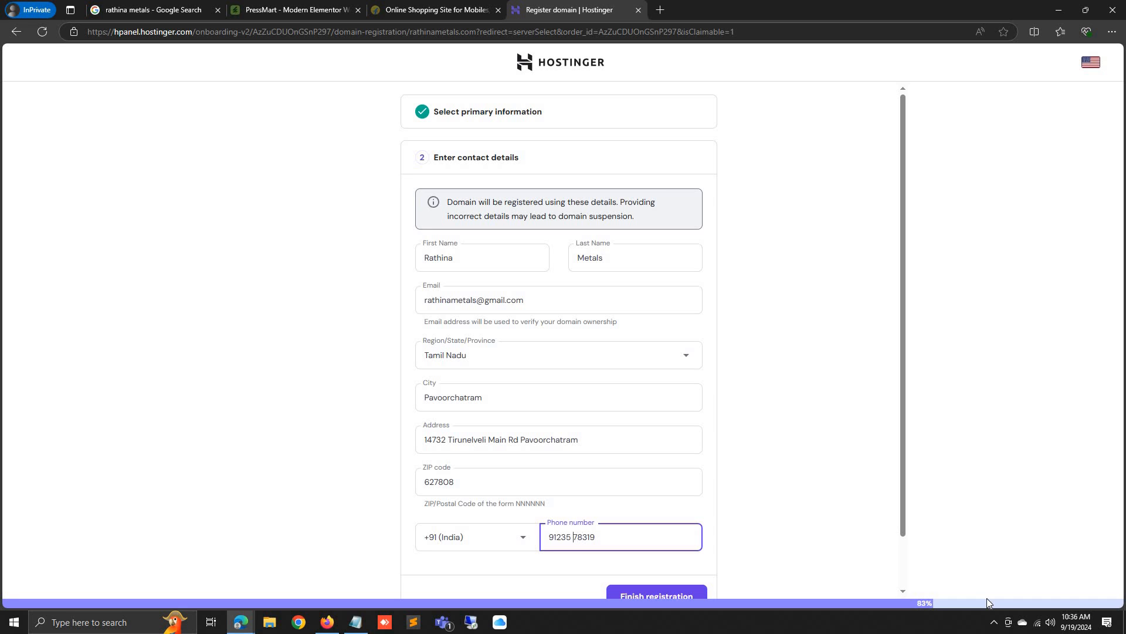
pyautogui.press('BackSpace')
pyautogui.scroll(-1, 681, 531)
pyautogui.click(659, 539)
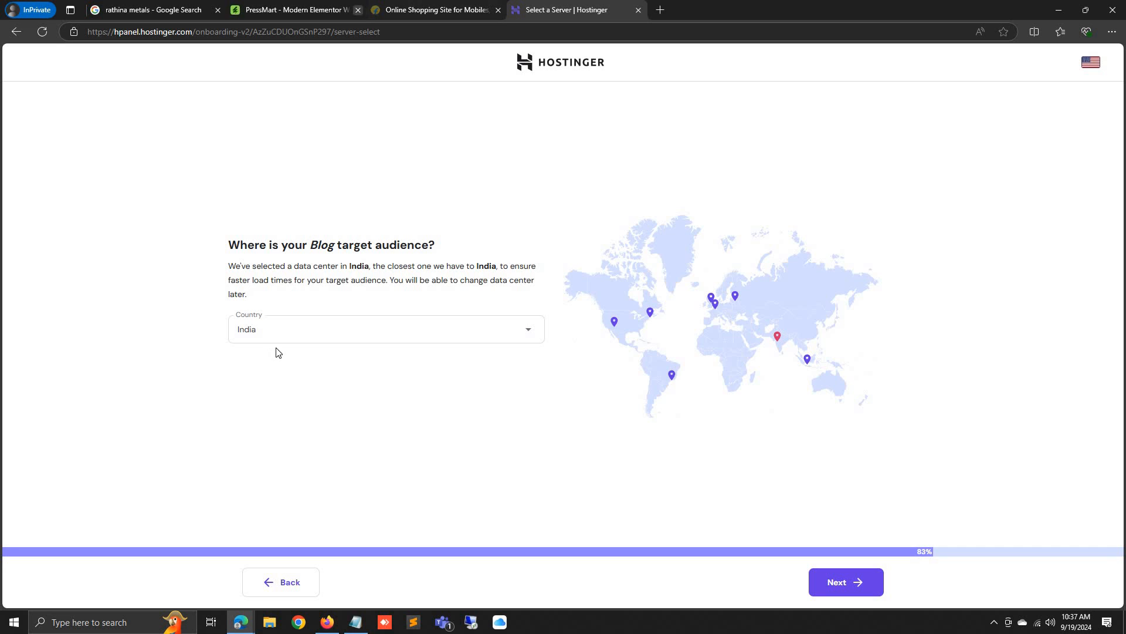
# Keep India as the target audience country and start building the WordPress site
pyautogui.click(311, 332)
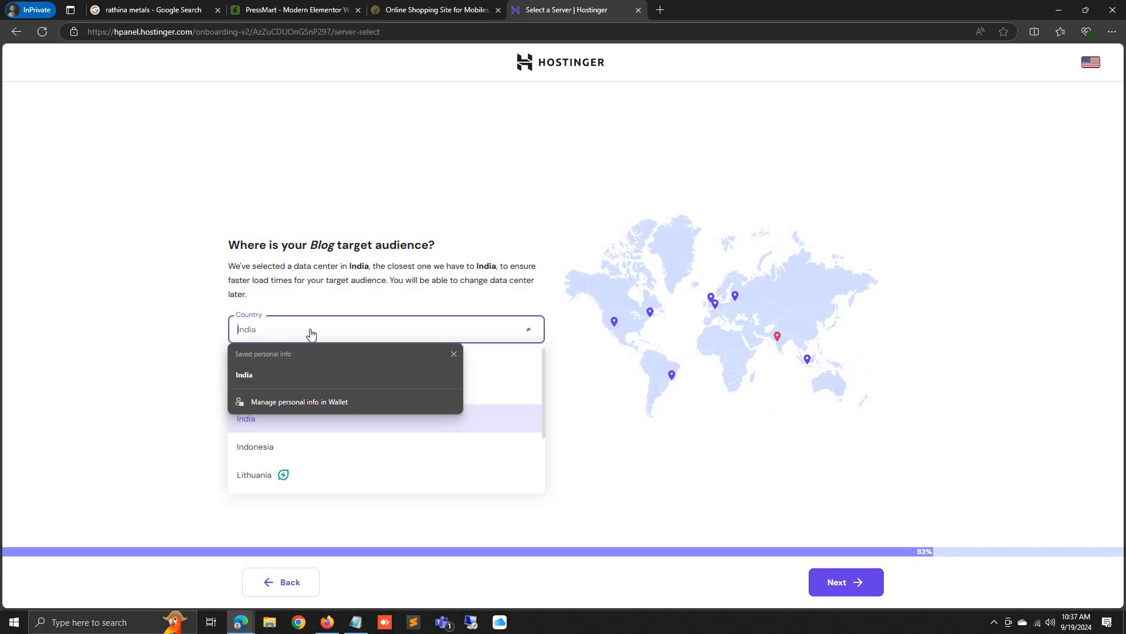
pyautogui.click(292, 375)
pyautogui.click(271, 368)
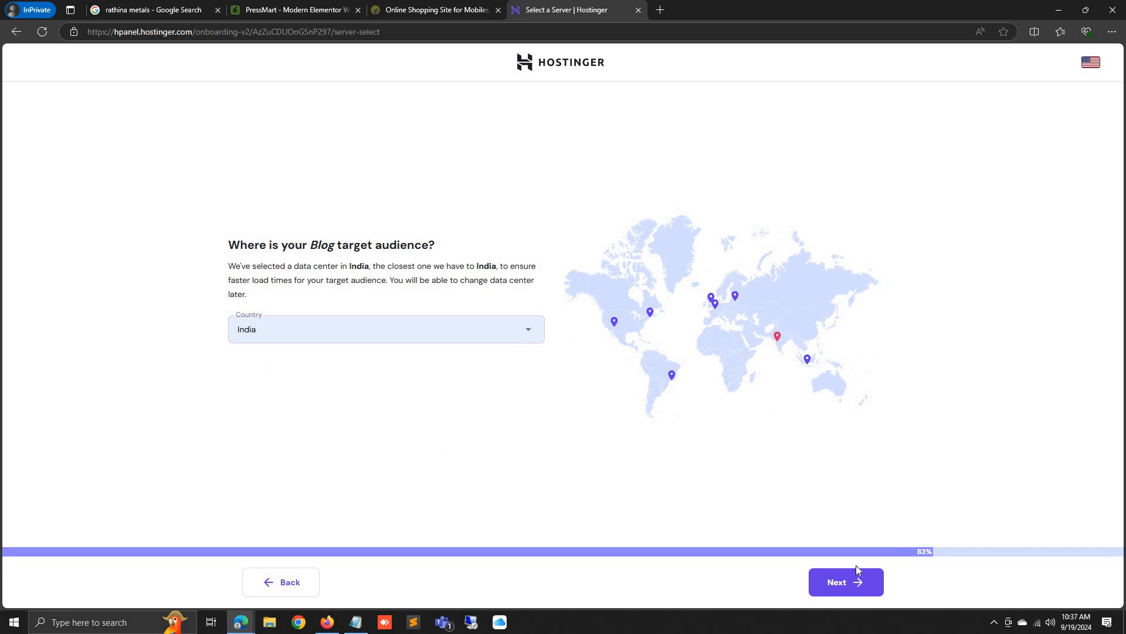
pyautogui.click(857, 590)
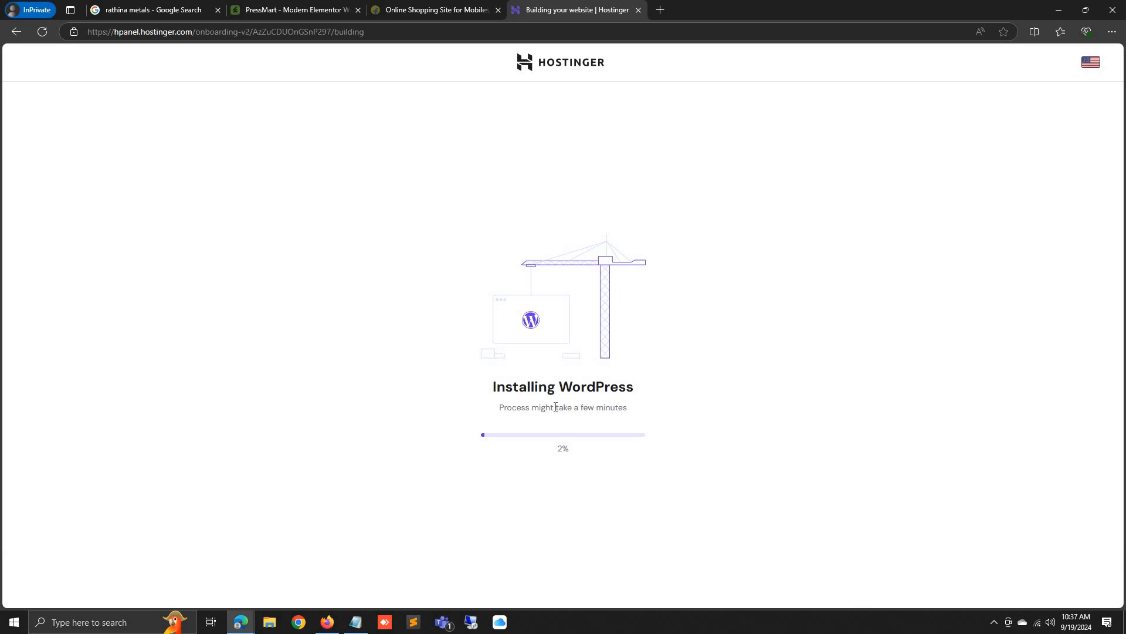
pyautogui.moveTo(497, 387); pyautogui.dragTo(656, 378)
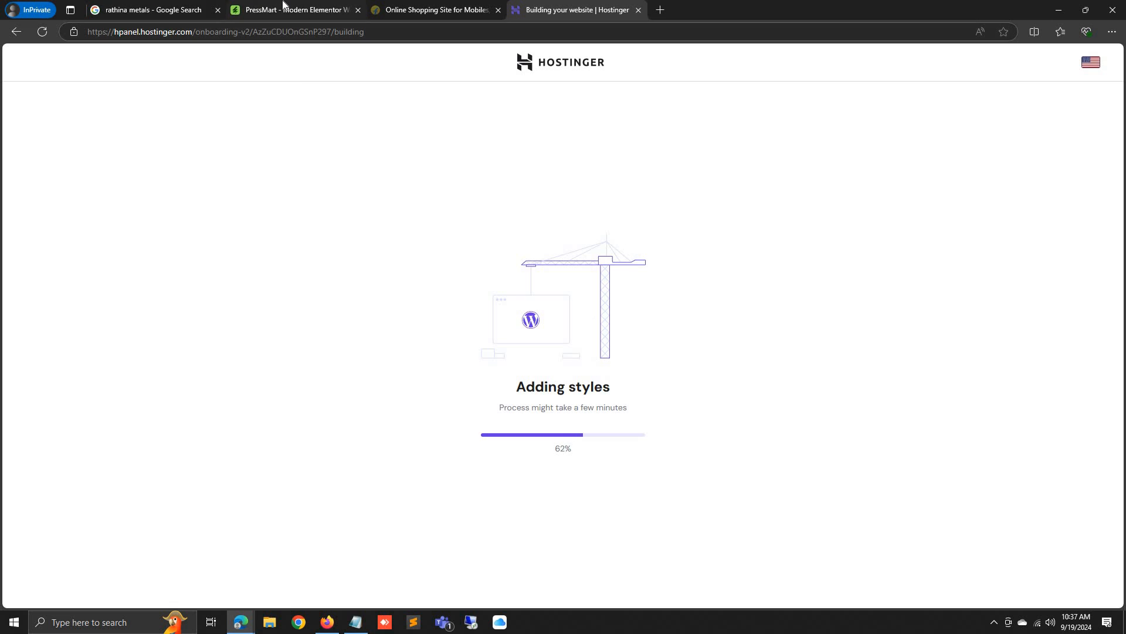
# Load nilanafashion.com in a new private tab next to the PressMart theme page
pyautogui.click(284, 6)
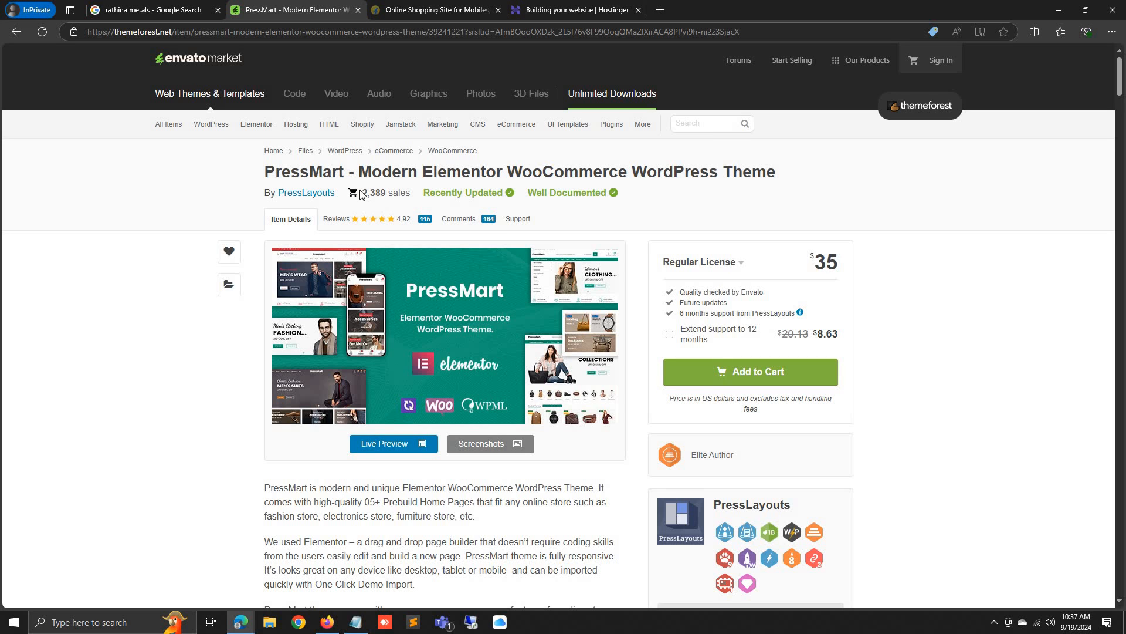
pyautogui.moveTo(362, 194); pyautogui.dragTo(375, 193)
pyautogui.click(660, 10)
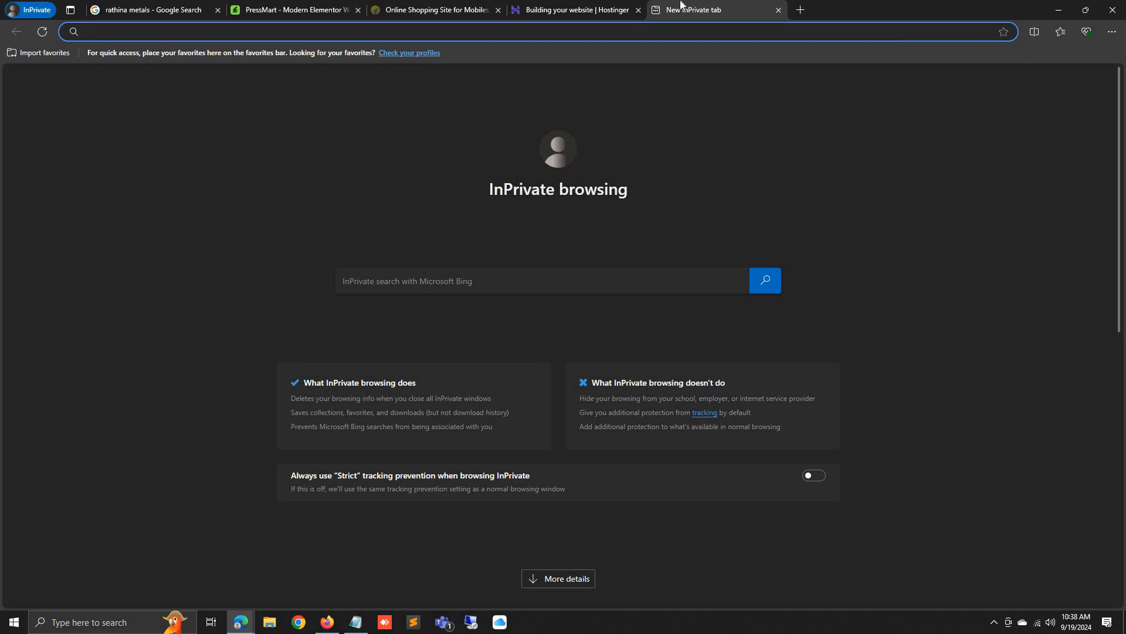
pyautogui.write('nilanafashion.com')
pyautogui.press('Return')
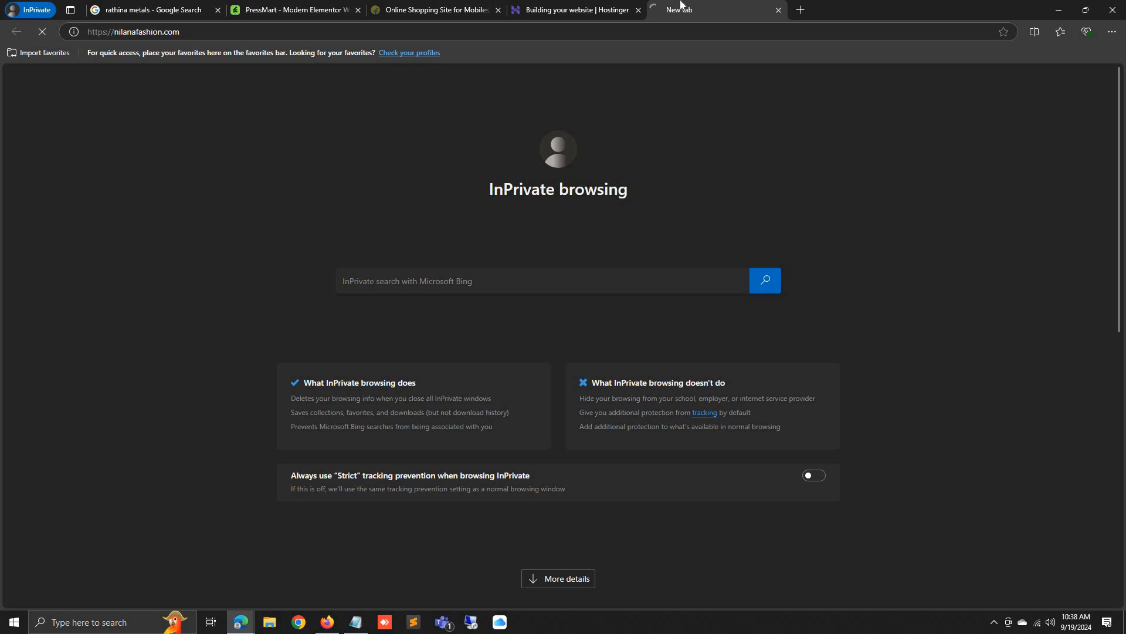
# Compare the Nilana Fashion category grid with the PressMart page, checking Hostinger's build progress
pyautogui.click(310, 8)
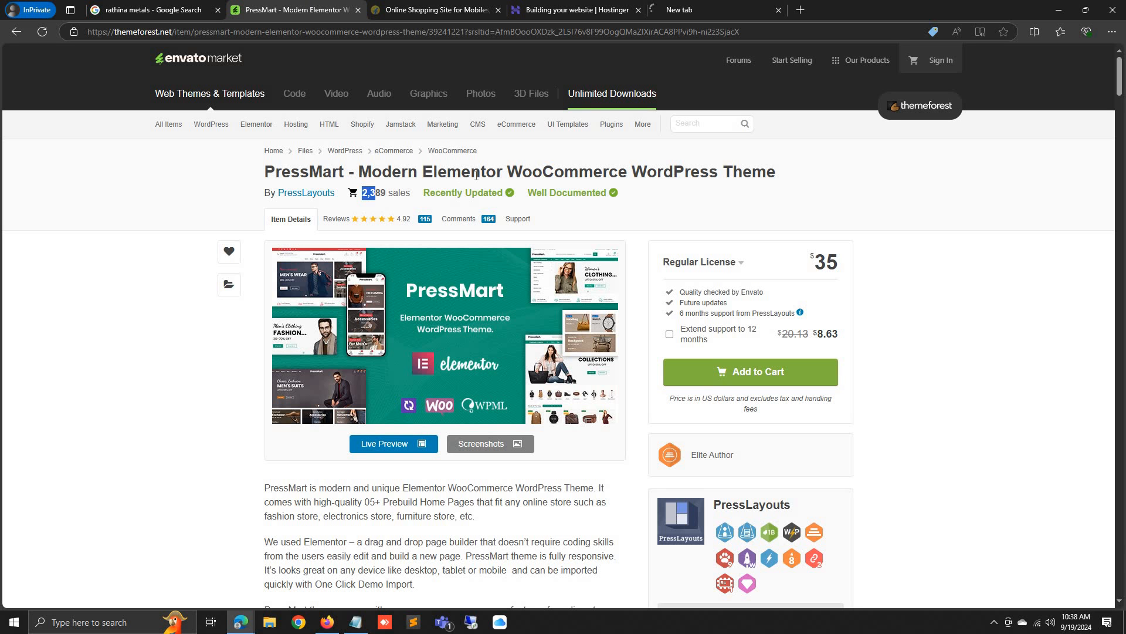
pyautogui.doubleClick(477, 171)
pyautogui.click(730, 9)
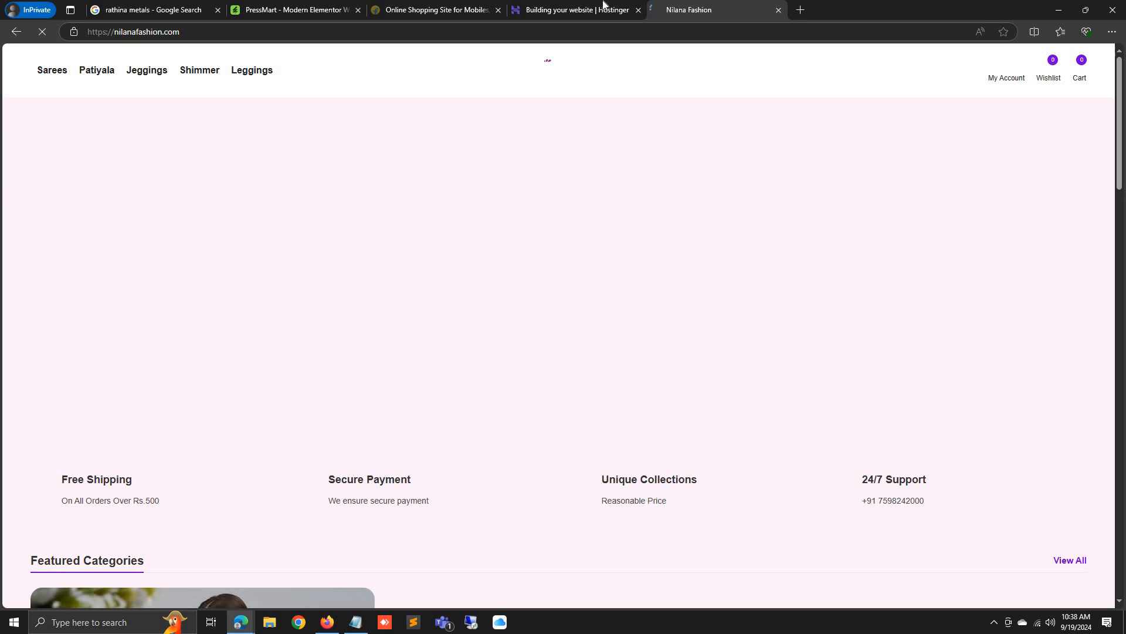
pyautogui.scroll(-5, 537, 238)
pyautogui.scroll(-15, 540, 245)
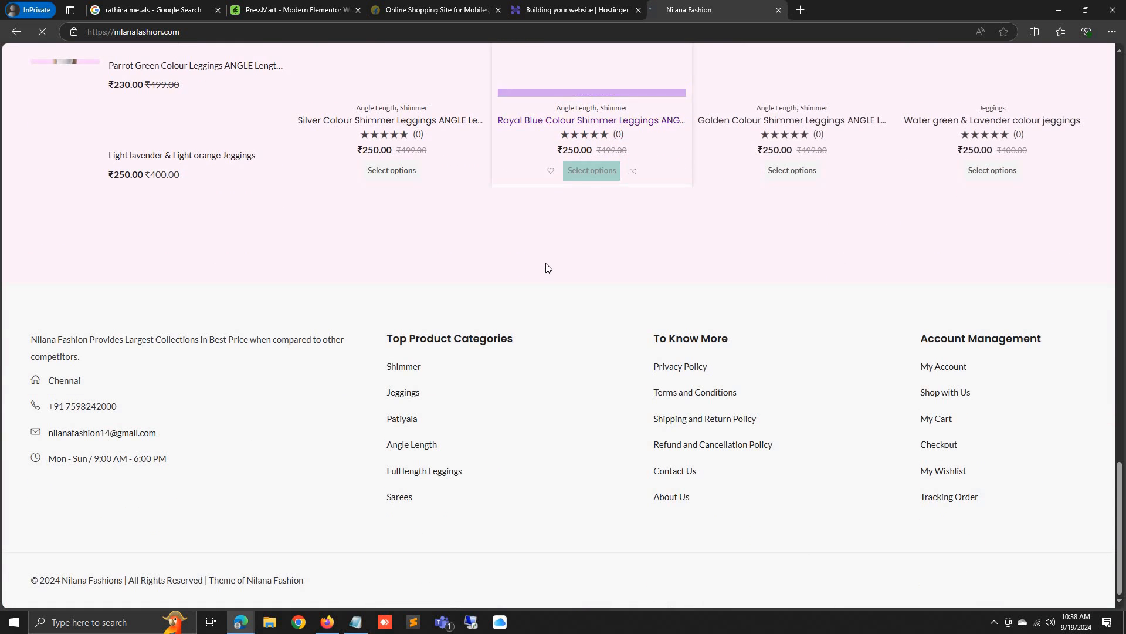
pyautogui.scroll(10, 552, 267)
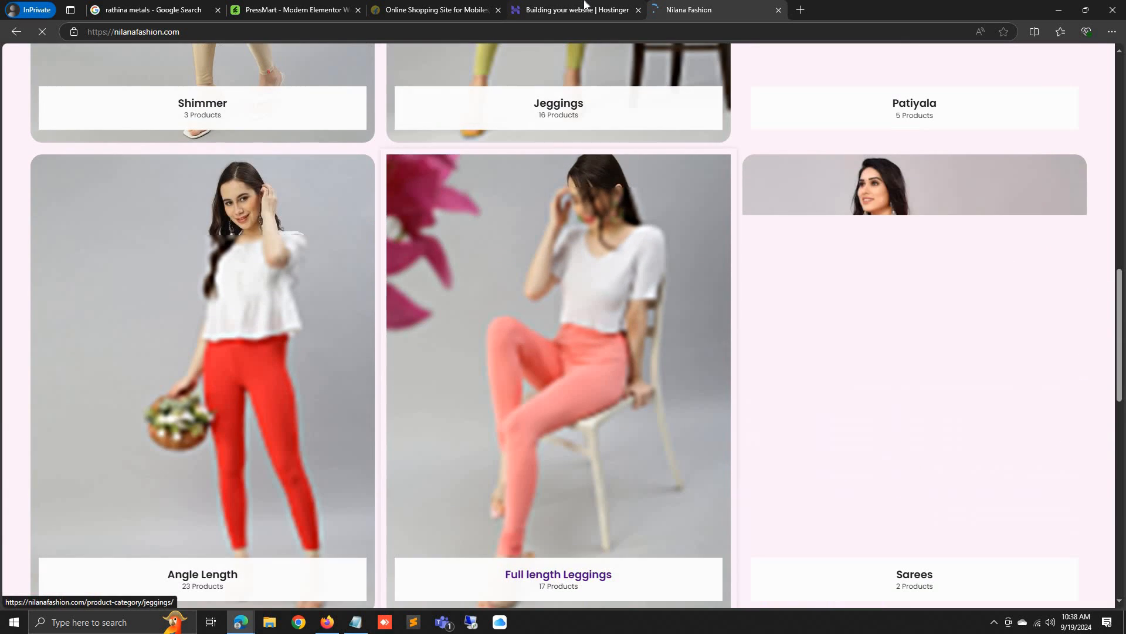
pyautogui.click(585, 4)
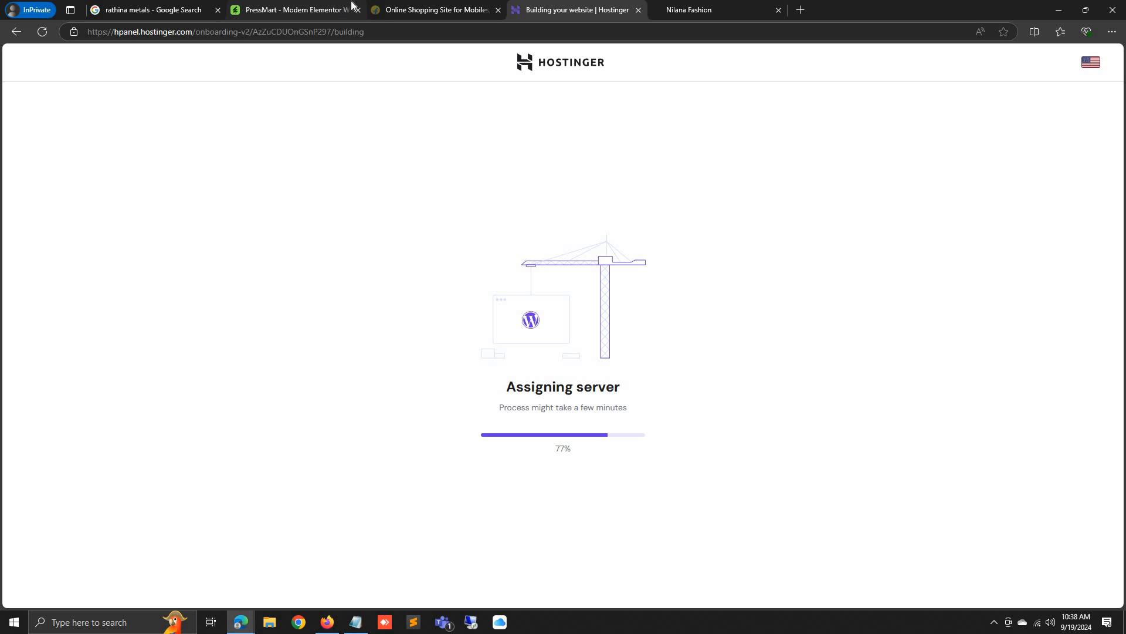
pyautogui.click(331, 4)
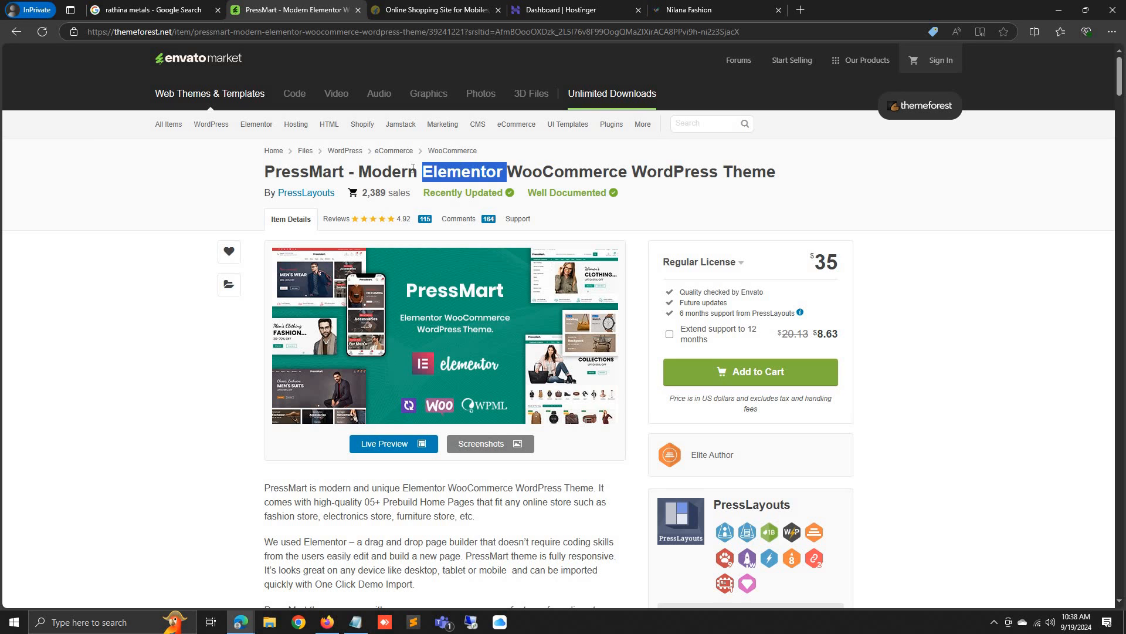
pyautogui.click(721, 8)
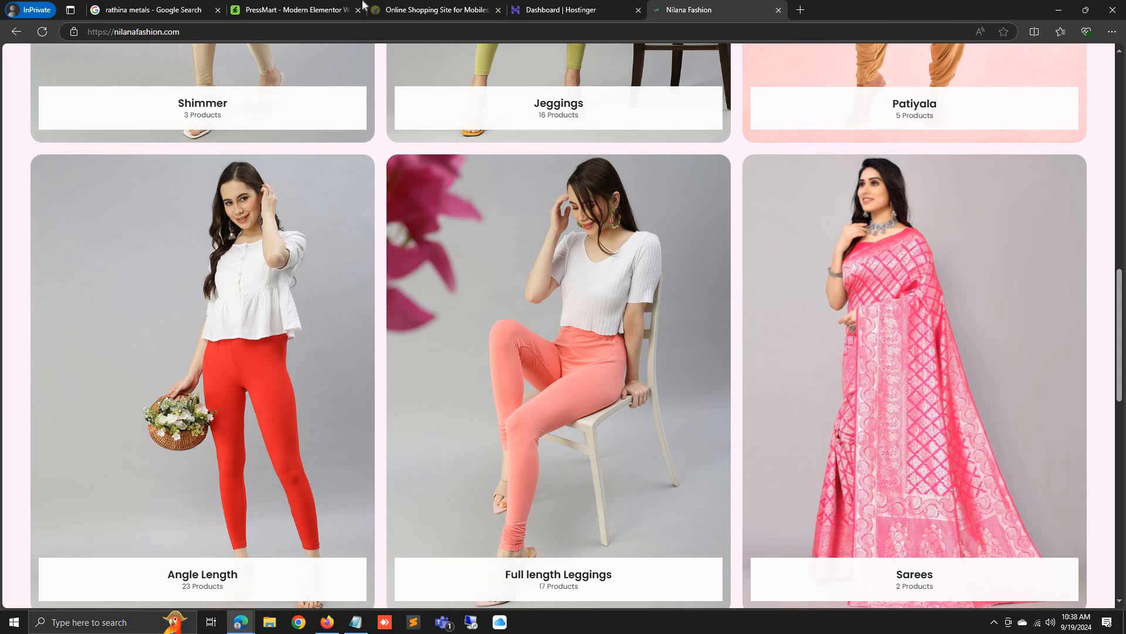
# Preview the live rathinametals.com site with its Hello world post, check its site info, and return
pyautogui.click(572, 9)
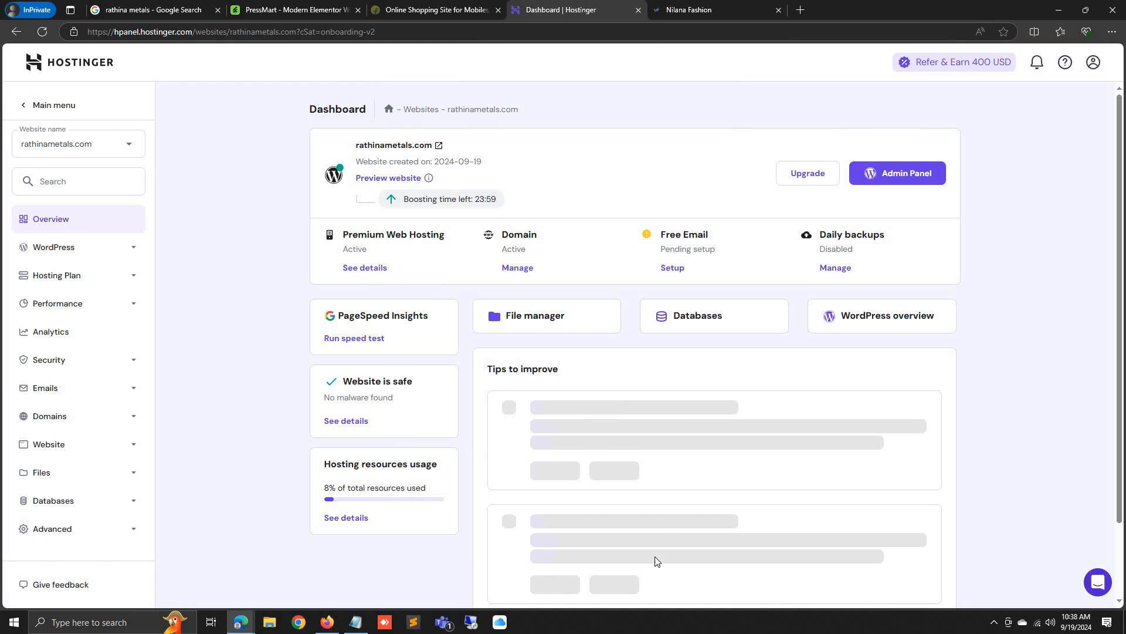
pyautogui.click(382, 147)
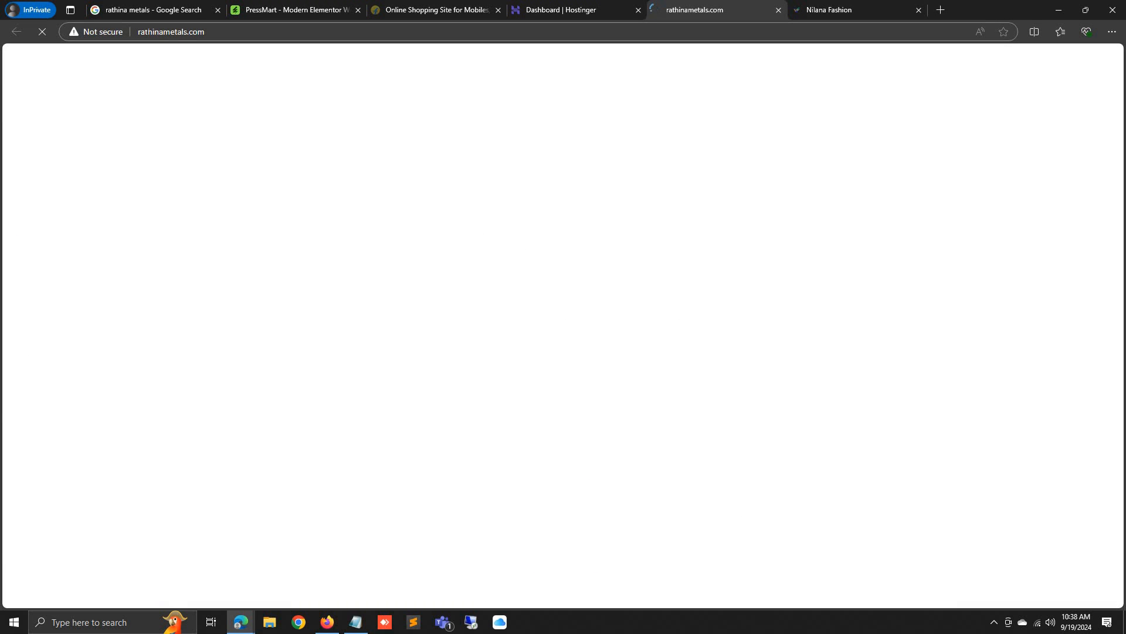
pyautogui.click(132, 31)
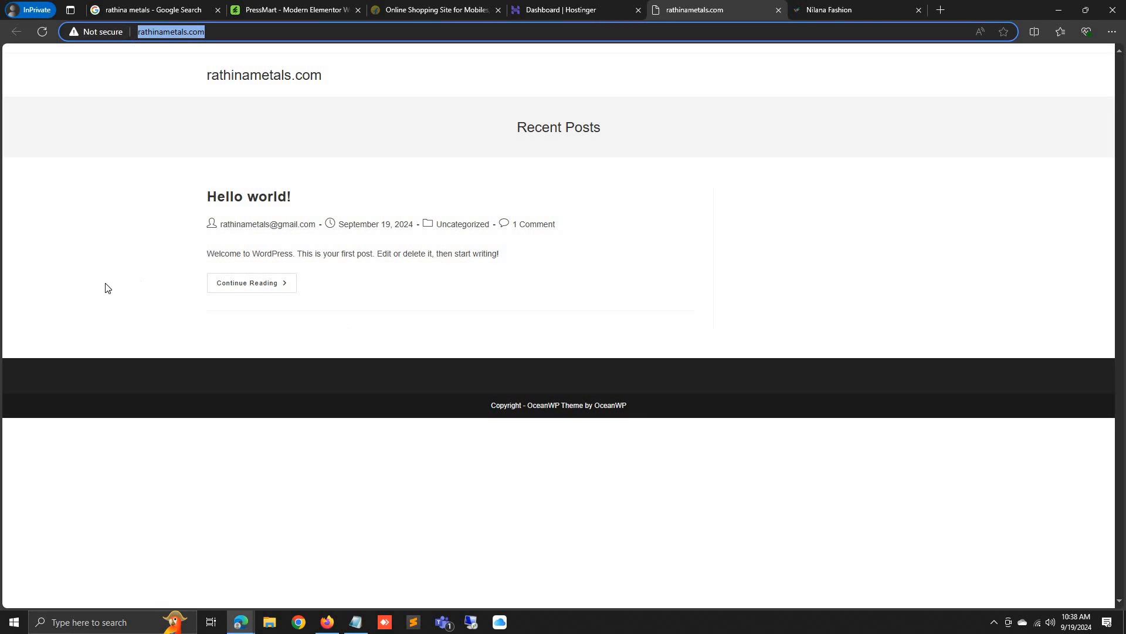
pyautogui.click(100, 33)
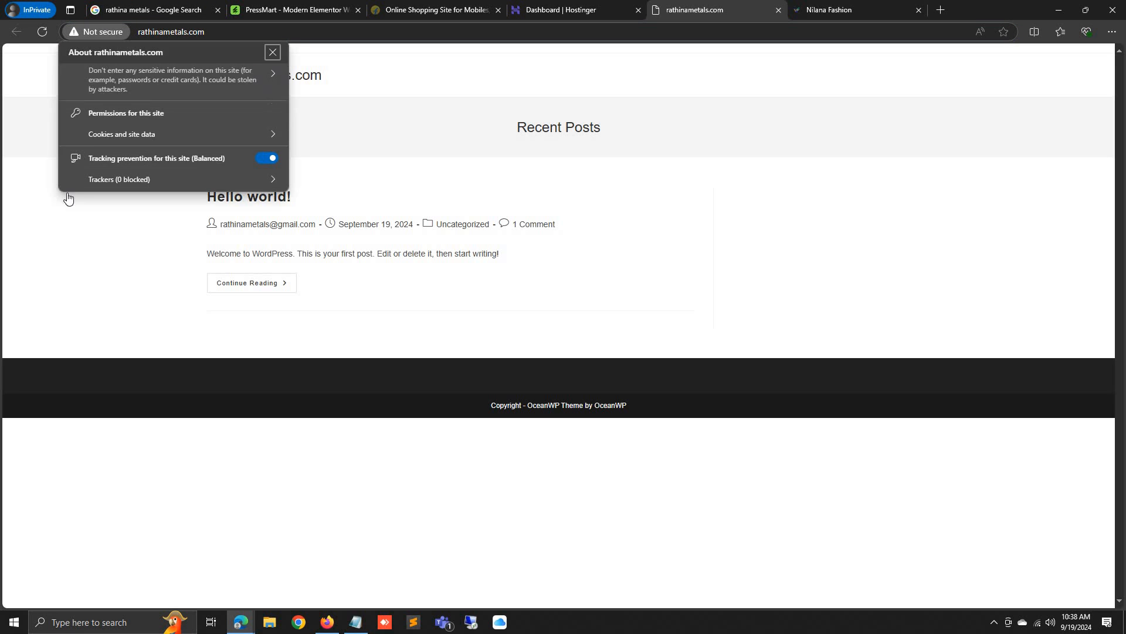
pyautogui.click(57, 299)
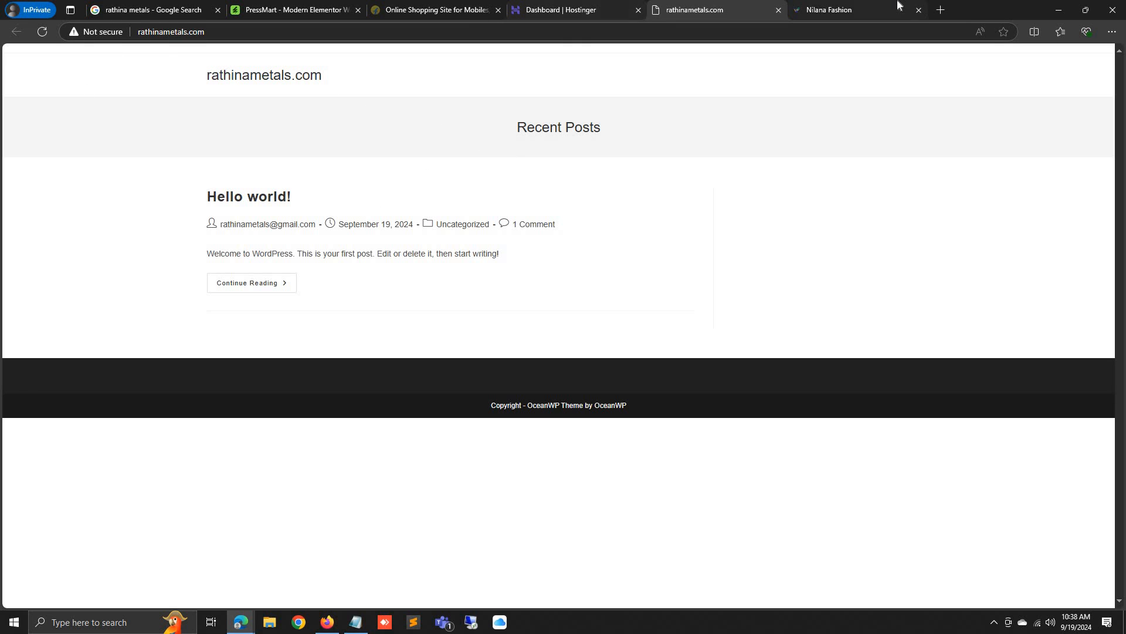
pyautogui.click(325, 34)
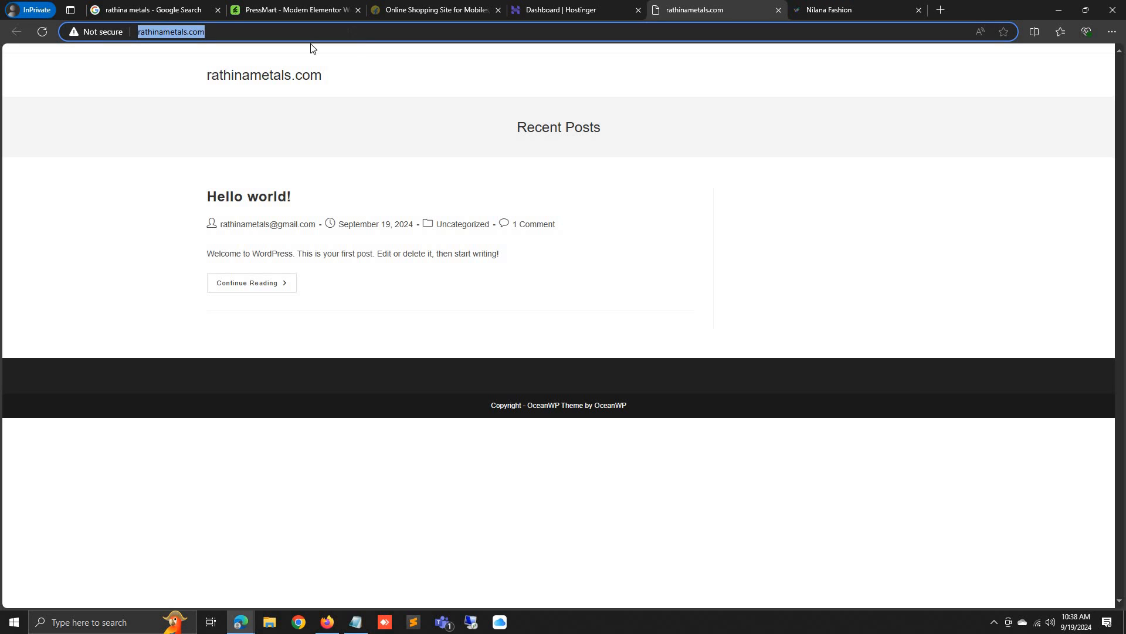
pyautogui.click(117, 136)
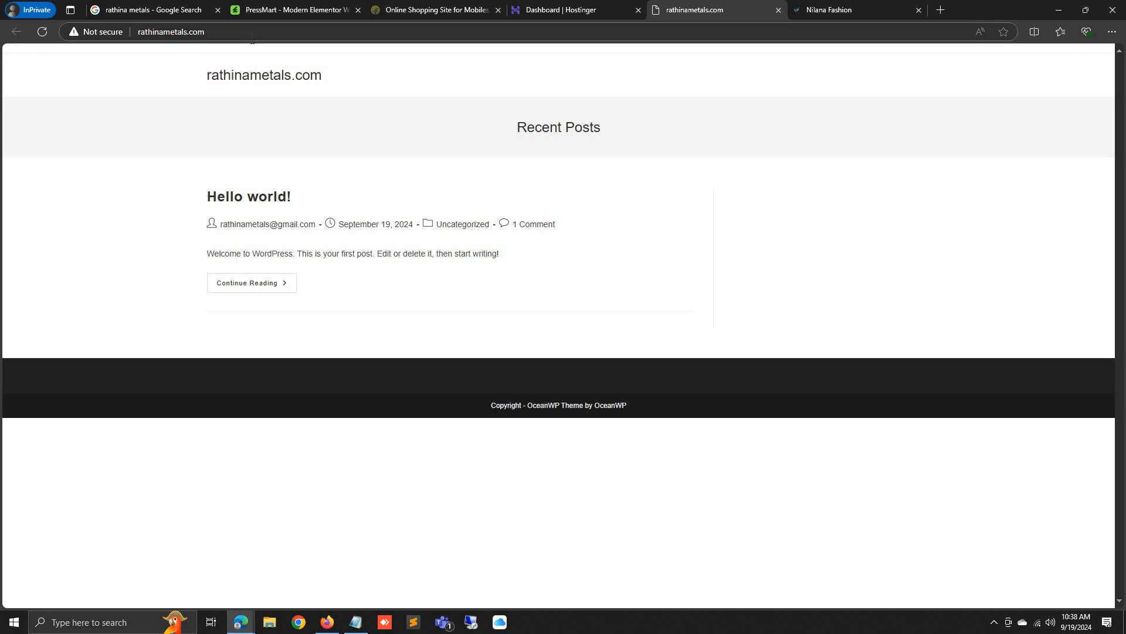
pyautogui.click(238, 32)
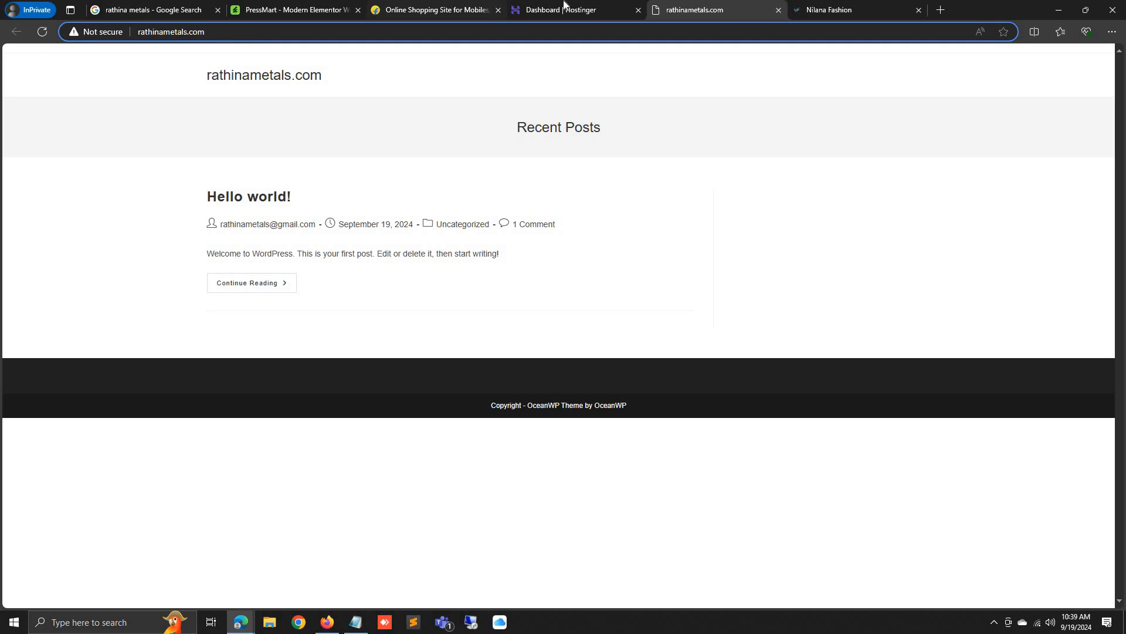
pyautogui.click(604, 13)
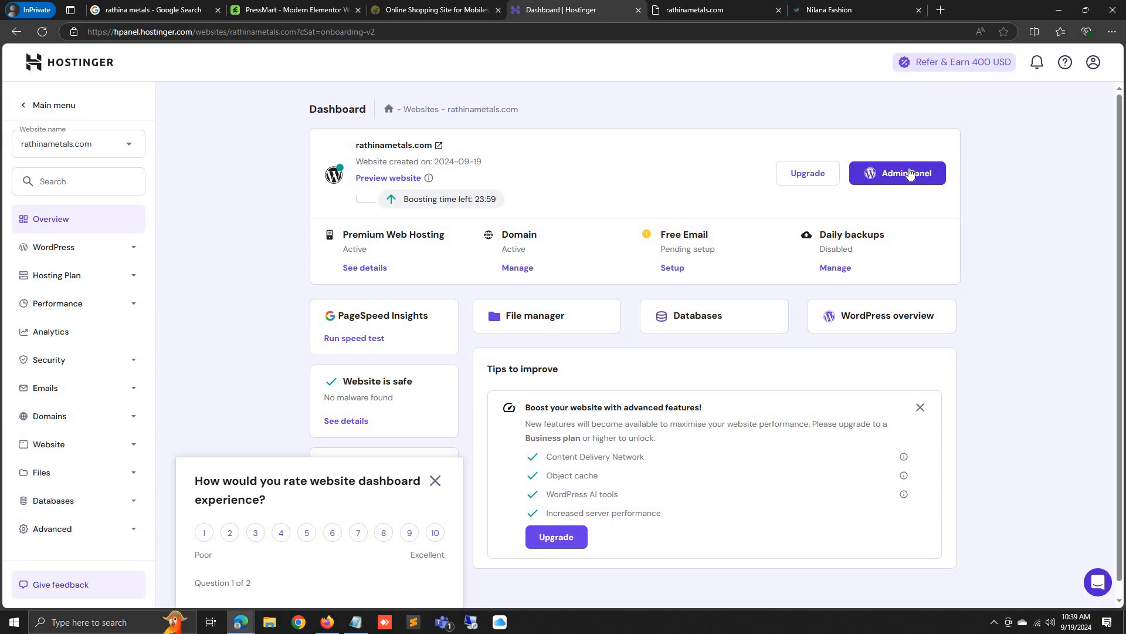
# Open the WordPress admin panel and load rathinametals.com/wp-admin in the site tab
pyautogui.click(909, 173)
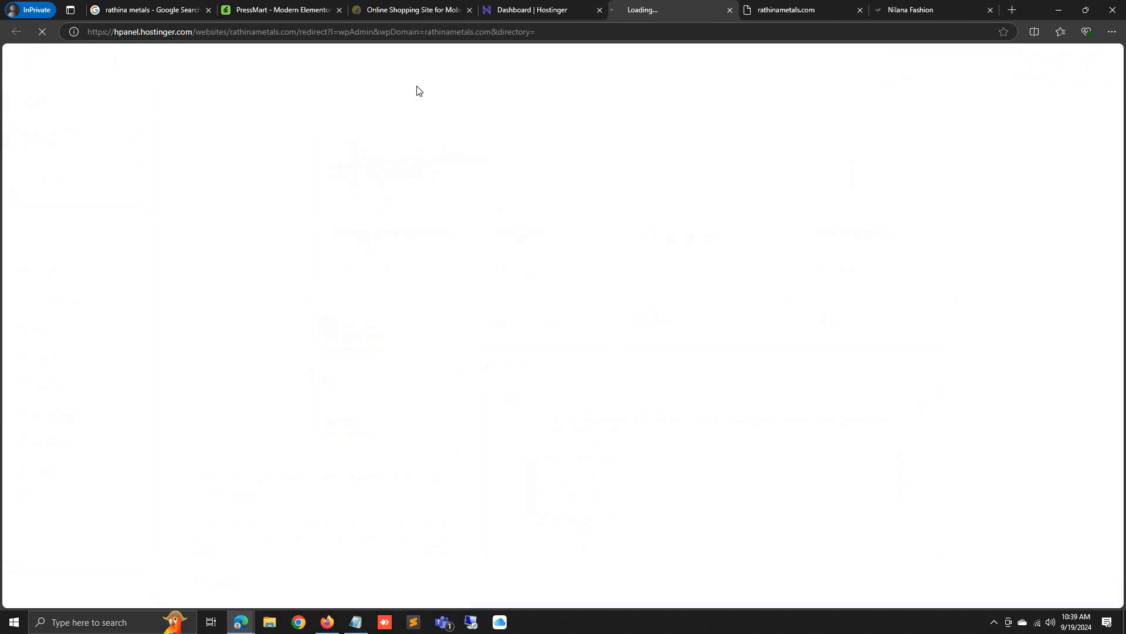
pyautogui.click(805, 9)
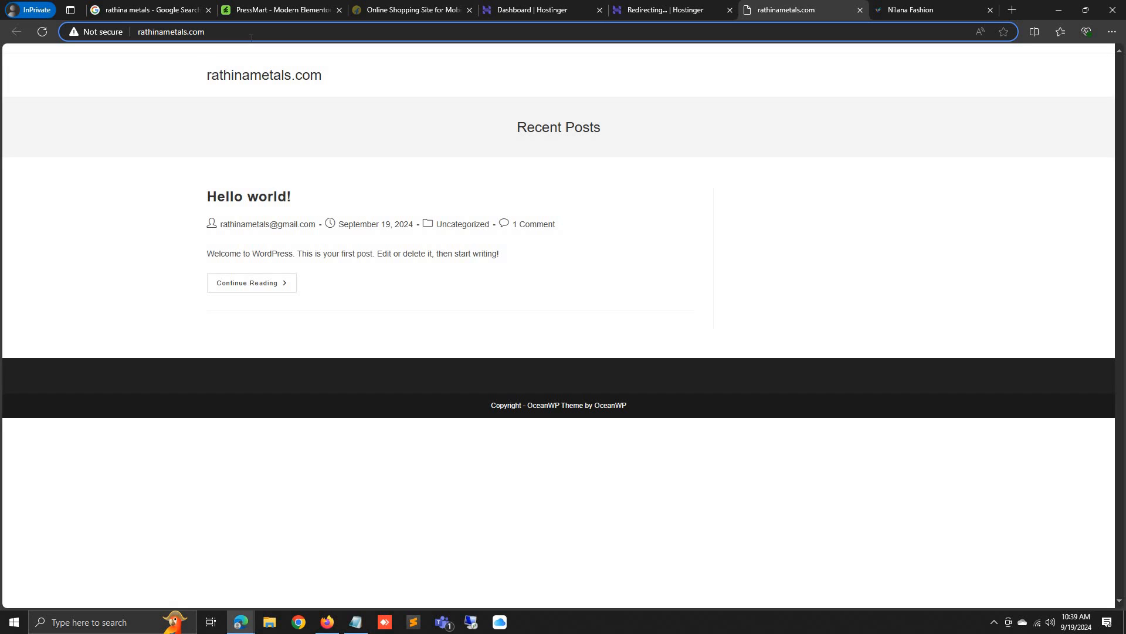
pyautogui.write('/')
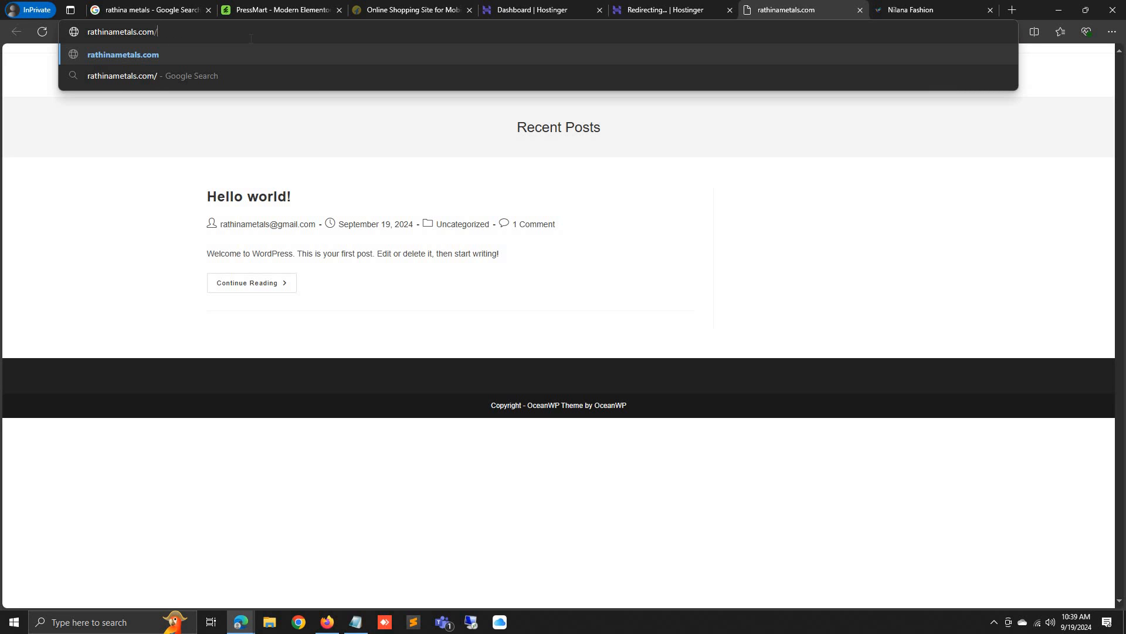
pyautogui.write('wp-ad')
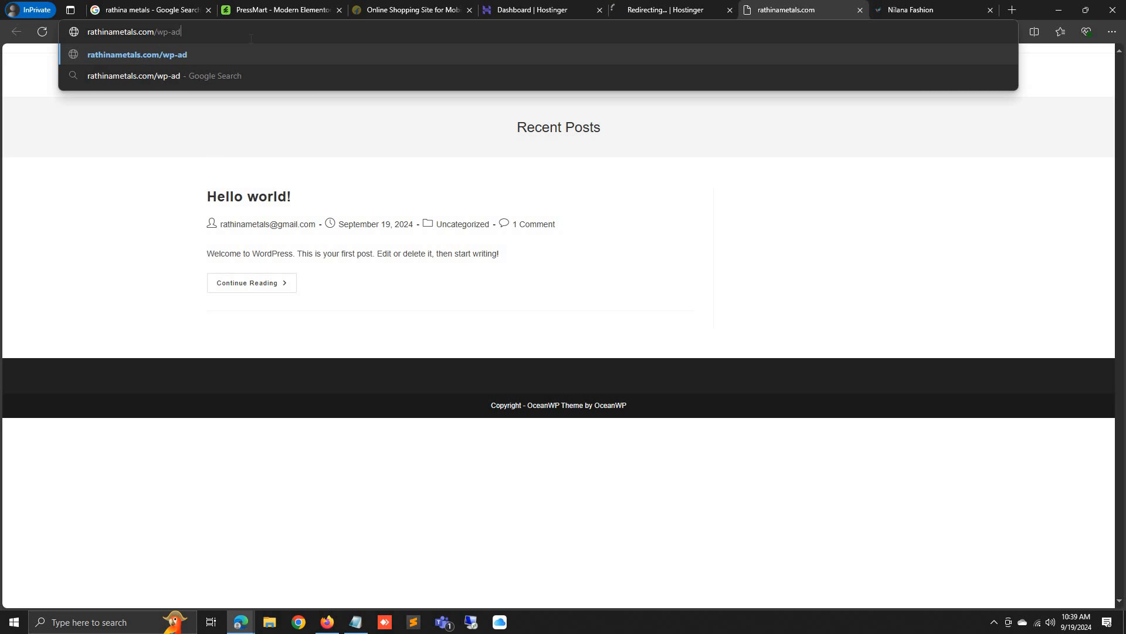
pyautogui.write('min')
pyautogui.press('Return')
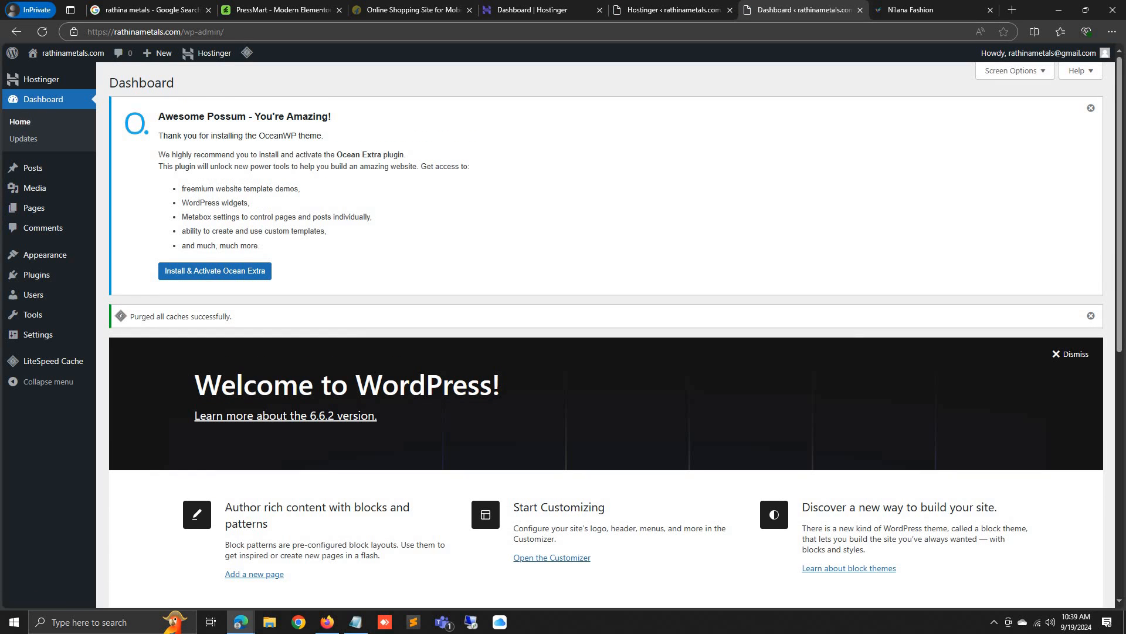
# Visit the site's front page, go back to wp-admin, then return to hPanel
pyautogui.moveTo(107, 32); pyautogui.dragTo(55, 34)
pyautogui.click(107, 33)
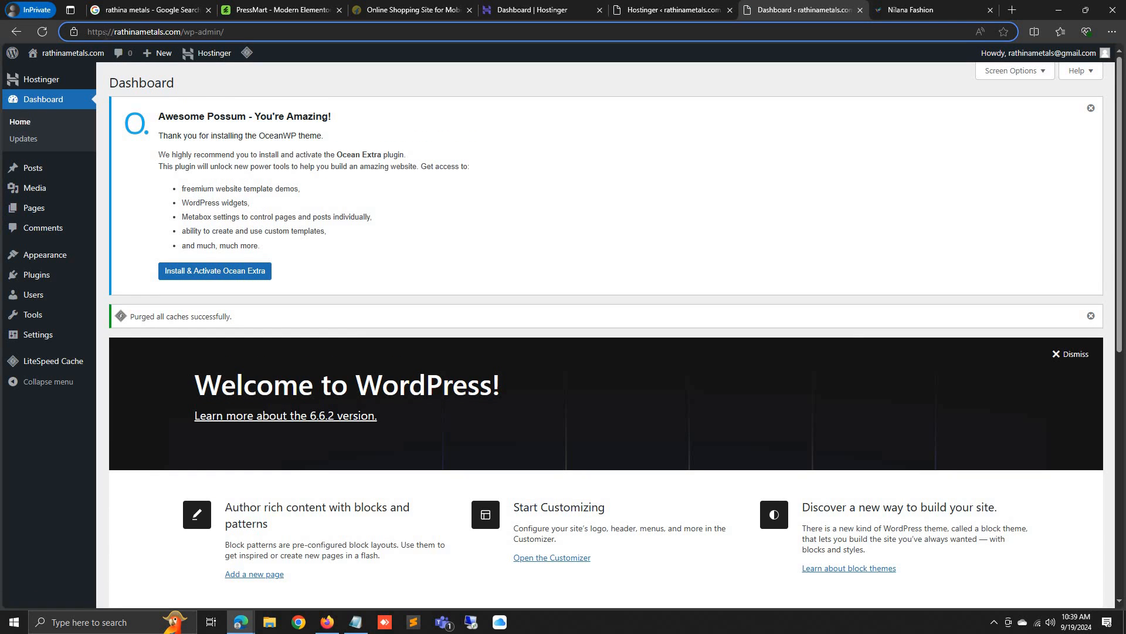
pyautogui.click(52, 74)
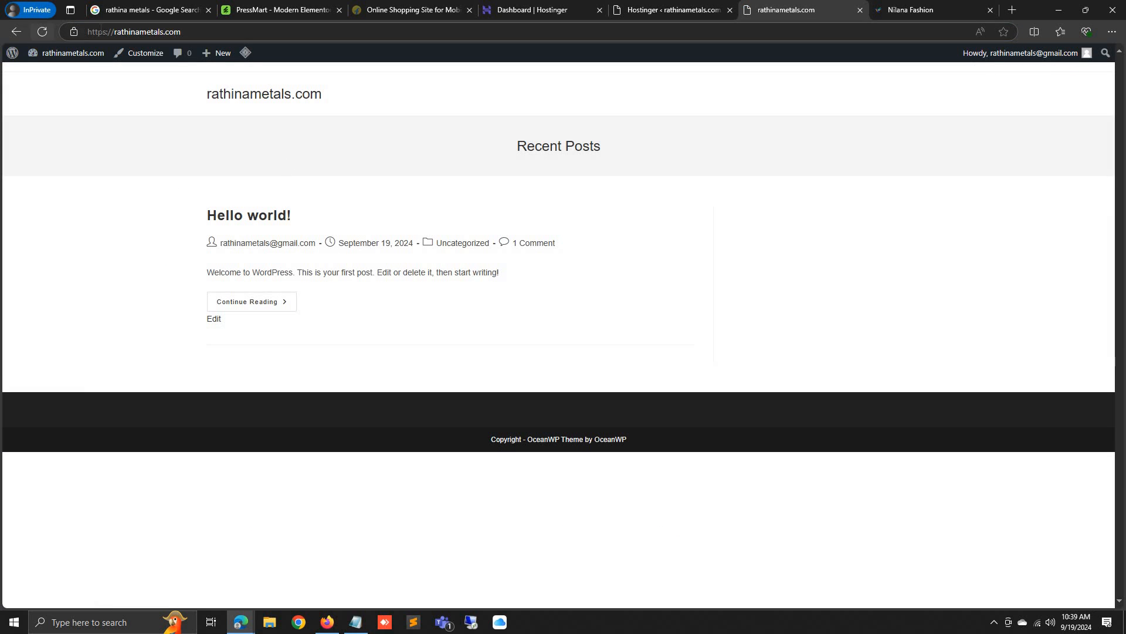
pyautogui.doubleClick(96, 33)
pyautogui.hotkey('alt', 'Left')
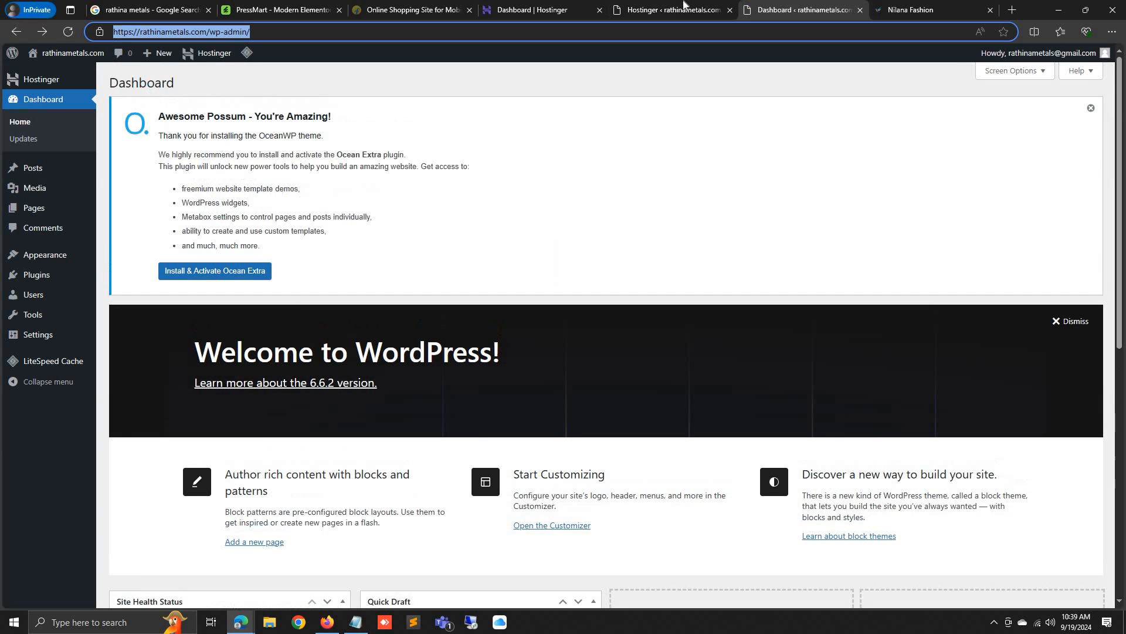
pyautogui.click(684, 3)
pyautogui.scroll(-3, 598, 523)
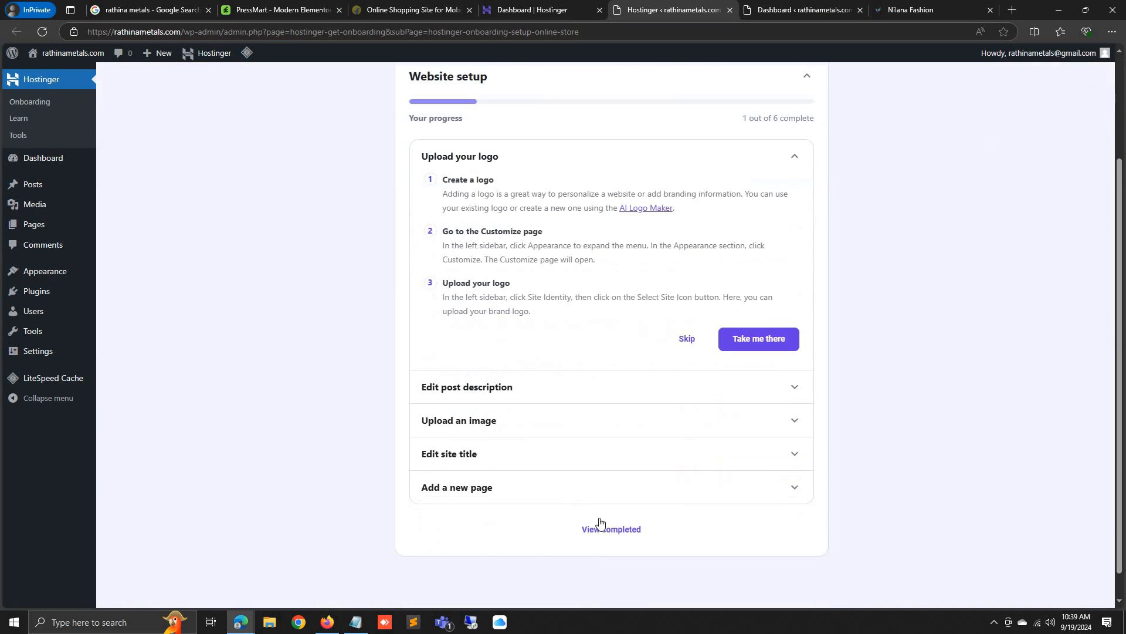
pyautogui.scroll(4, 598, 522)
pyautogui.click(560, 8)
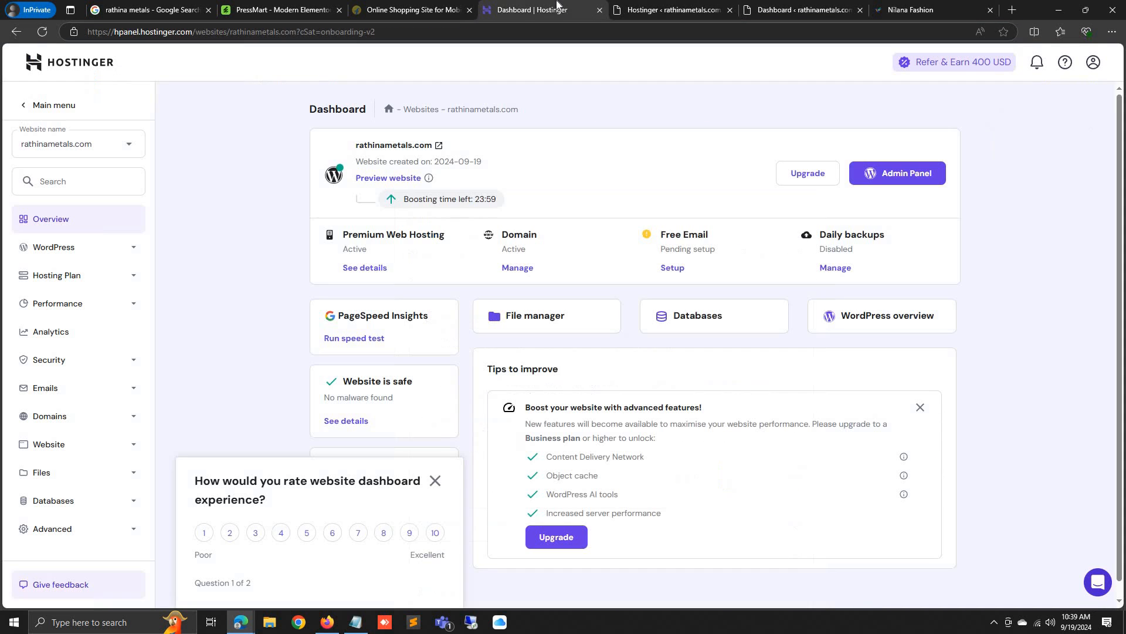
# Close the rating survey and reopen the rathinametals.com hosting dashboard from hPanel Home
pyautogui.click(438, 486)
pyautogui.click(38, 105)
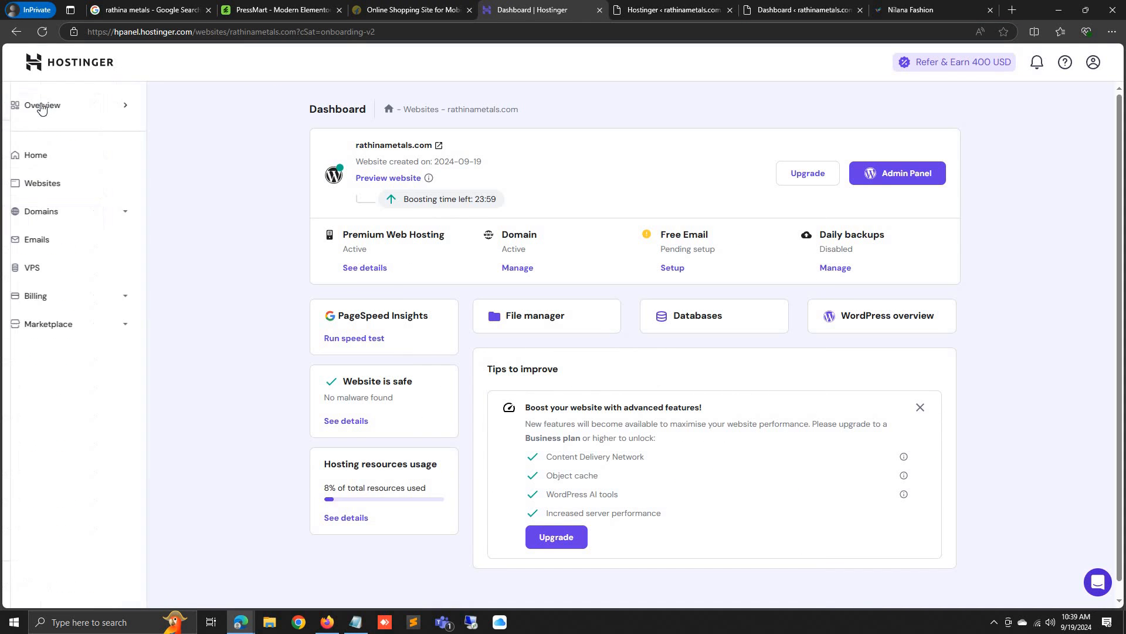
pyautogui.click(51, 169)
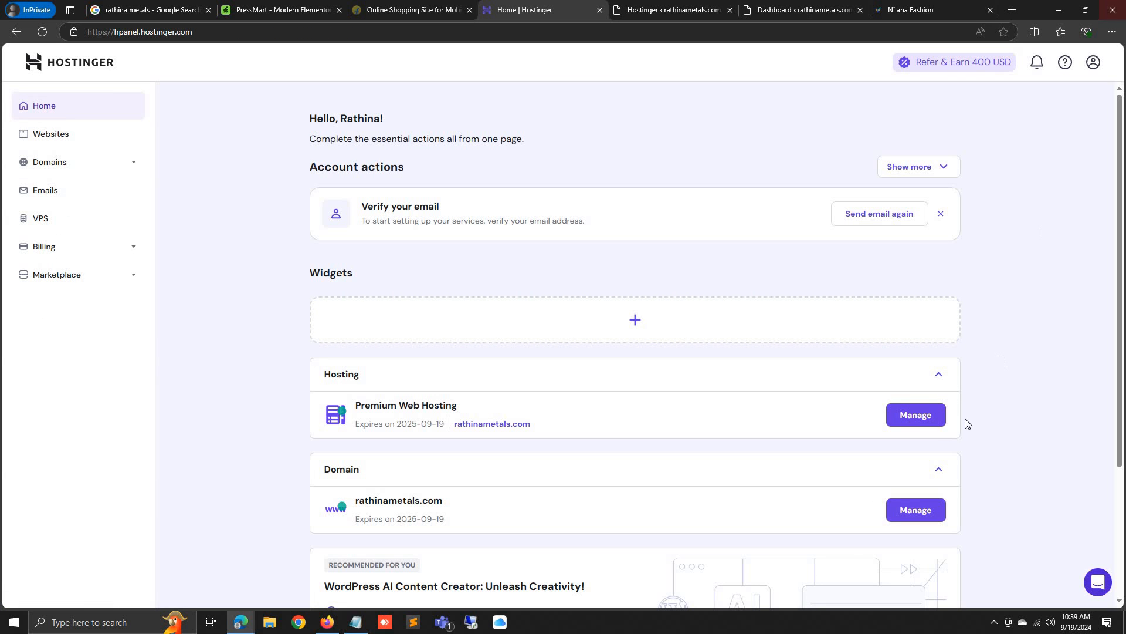
pyautogui.click(924, 422)
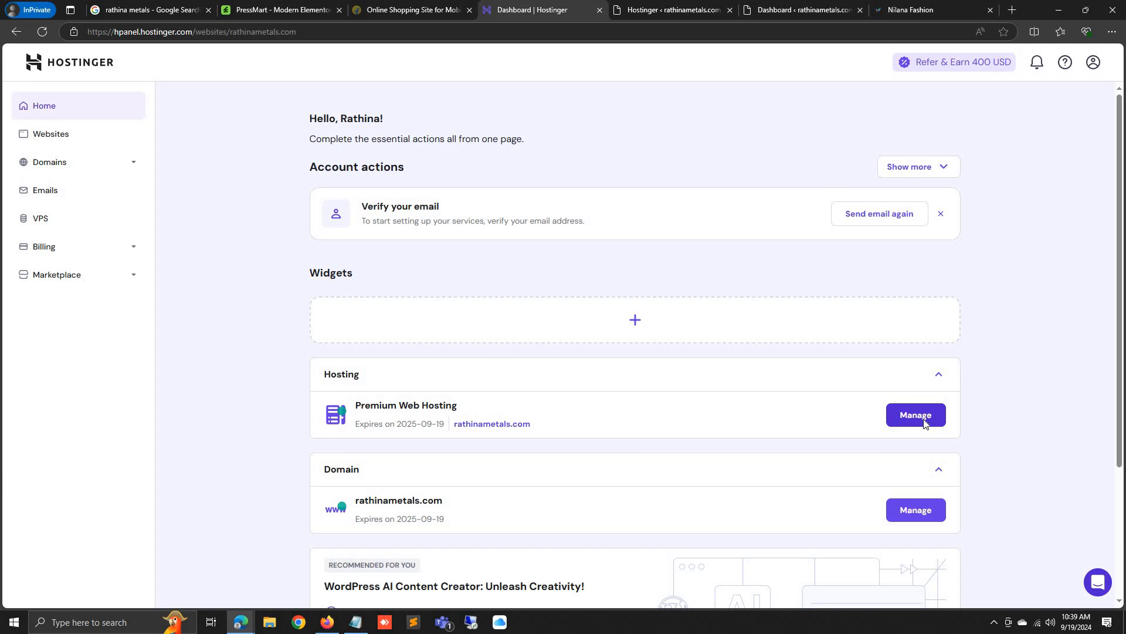
pyautogui.click(18, 107)
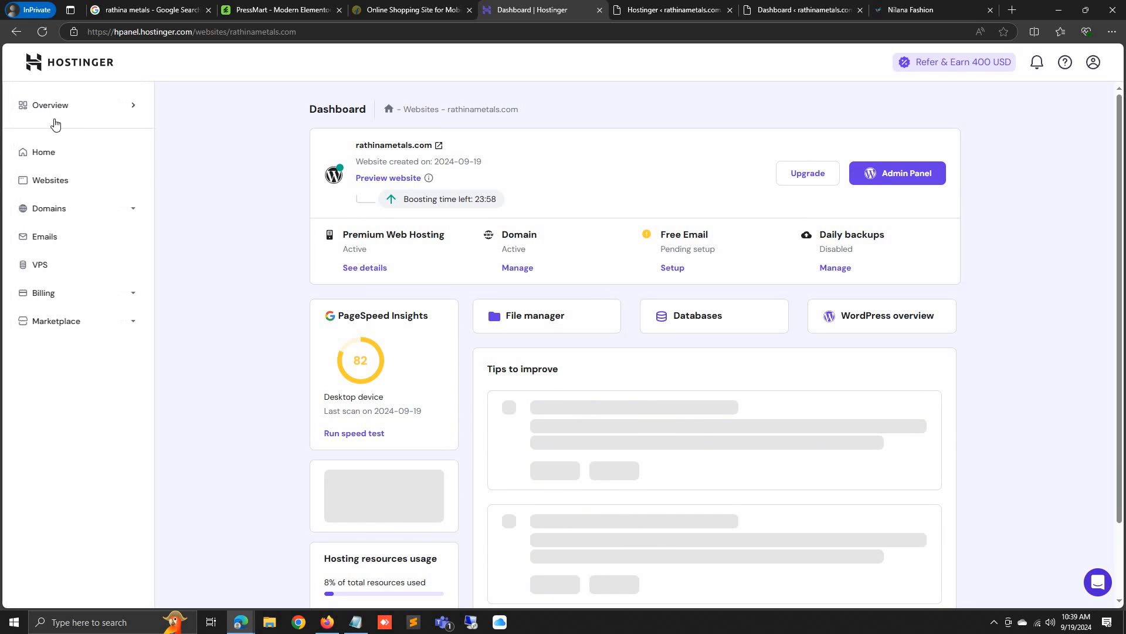
pyautogui.click(50, 107)
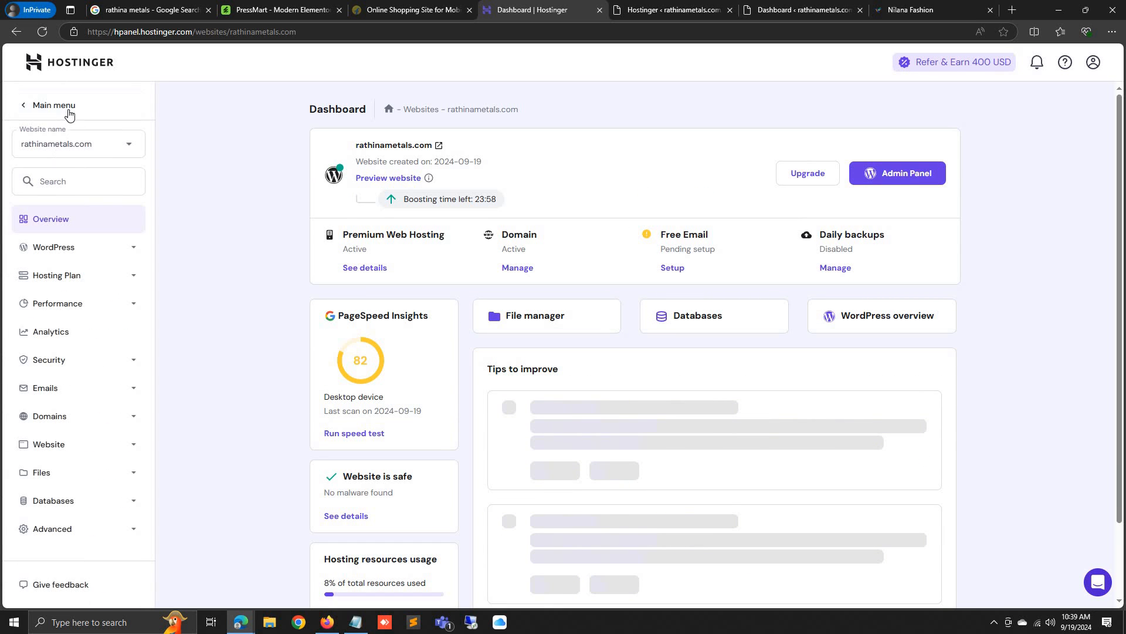
pyautogui.click(69, 114)
pyautogui.click(97, 153)
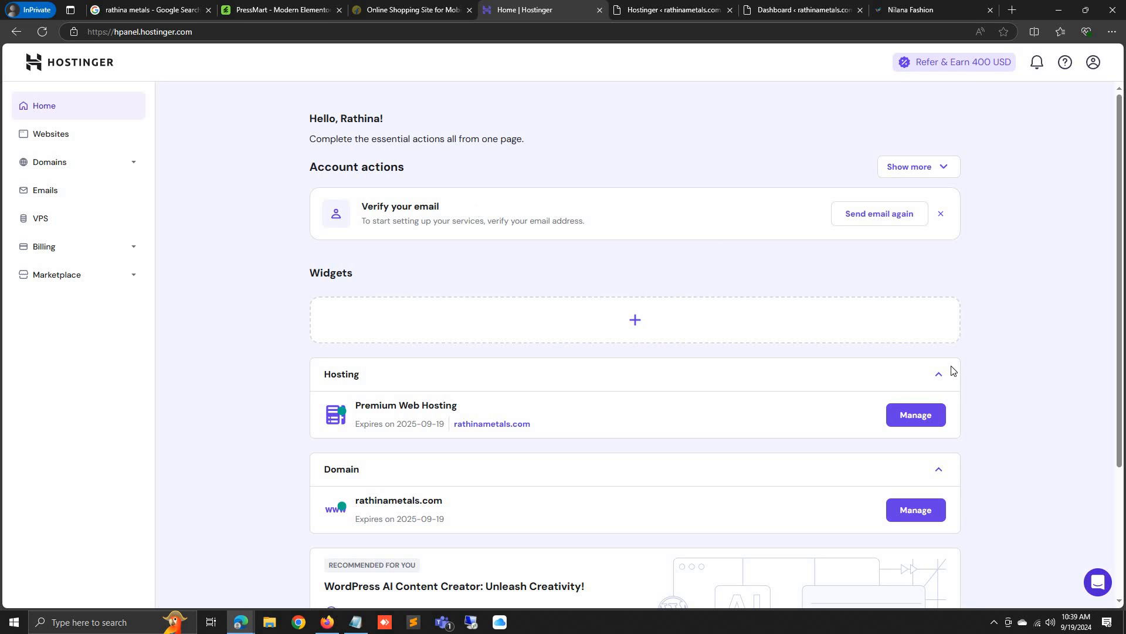
pyautogui.click(922, 419)
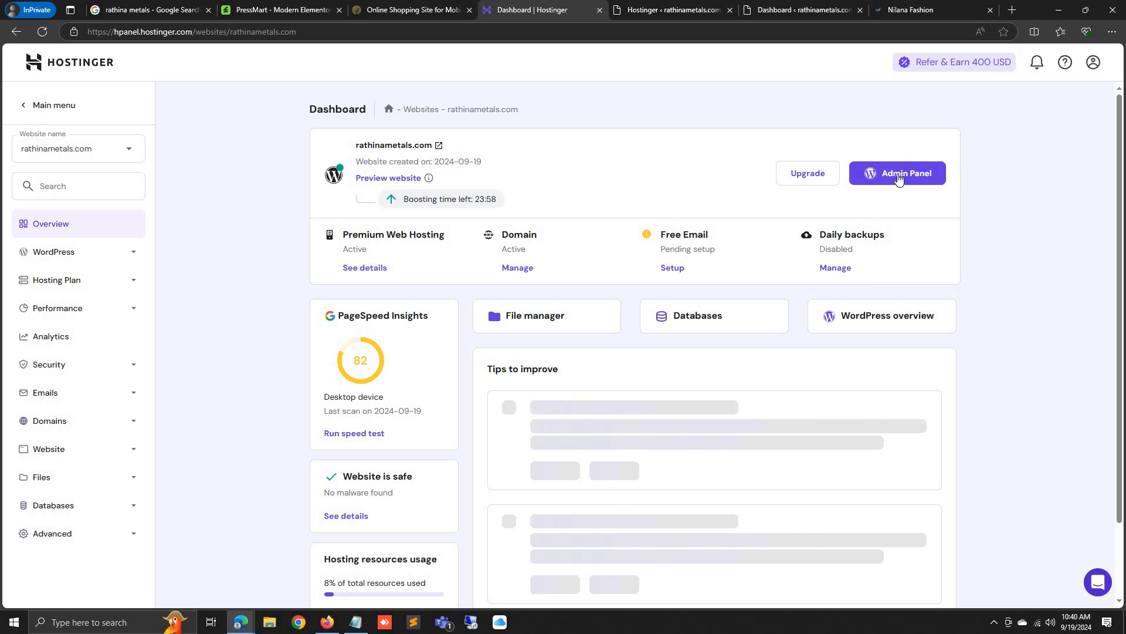
# Dismiss the OceanWP Ocean Extra notice and the Welcome to WordPress panel on the Dashboard
pyautogui.click(669, 10)
pyautogui.click(778, 10)
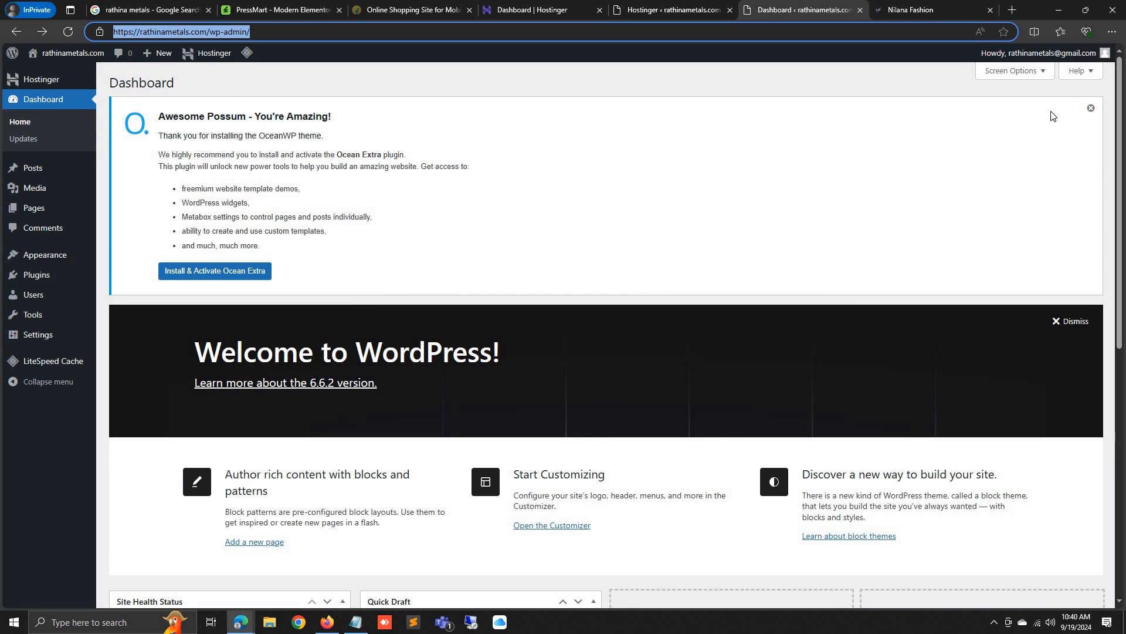
pyautogui.click(1090, 110)
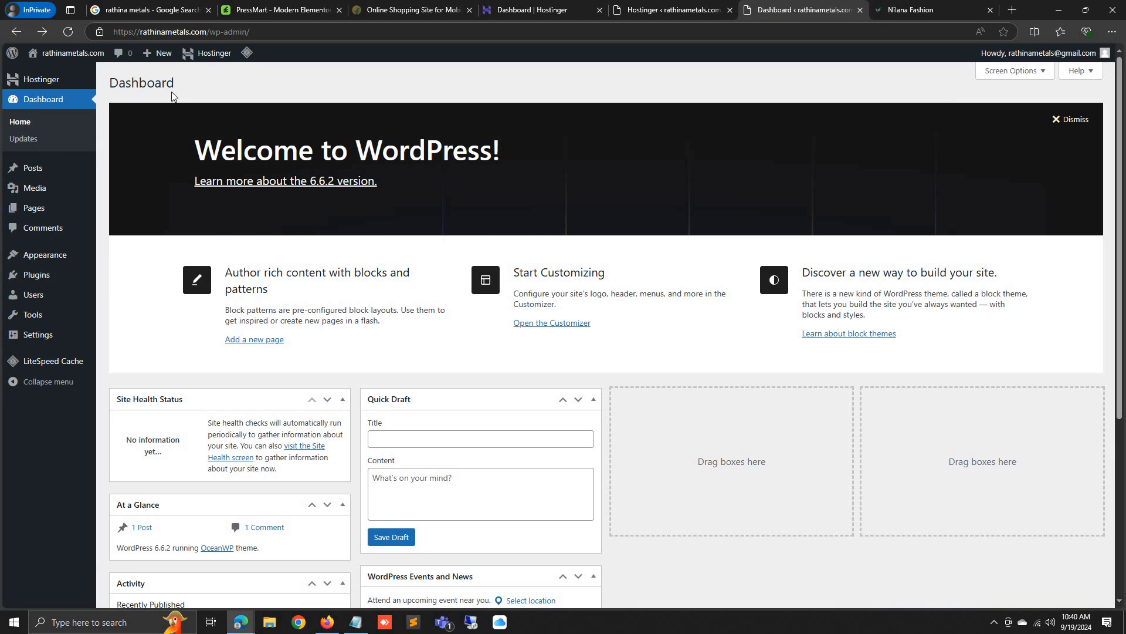
pyautogui.click(1077, 119)
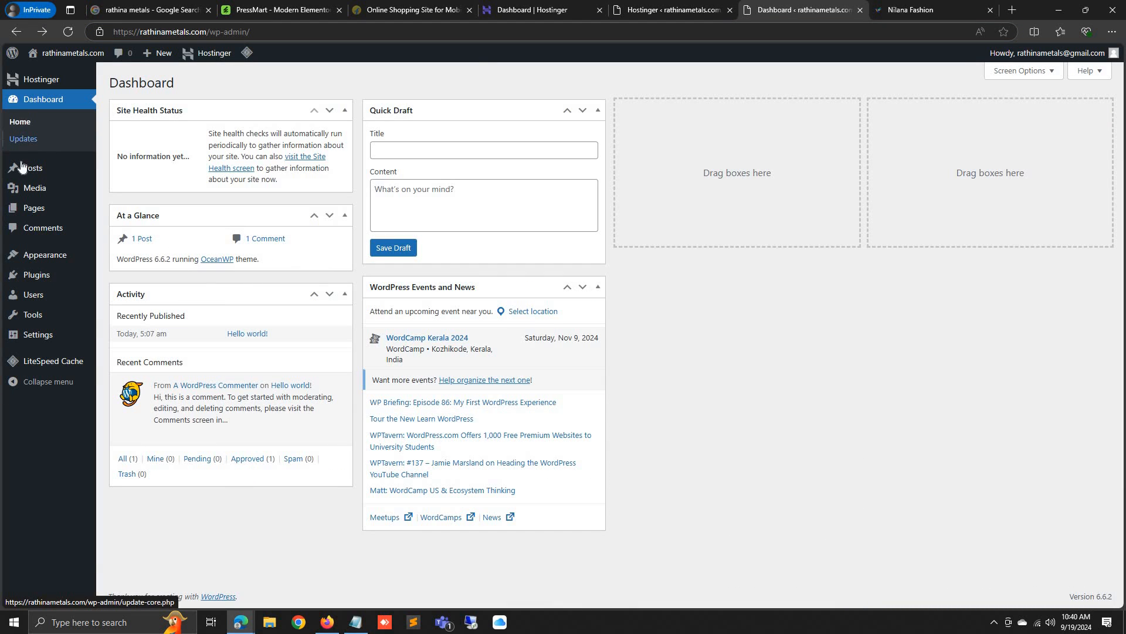
# Compare the Nilana Fashion reference site with the WordPress Dashboard
pyautogui.click(910, 9)
pyautogui.click(824, 6)
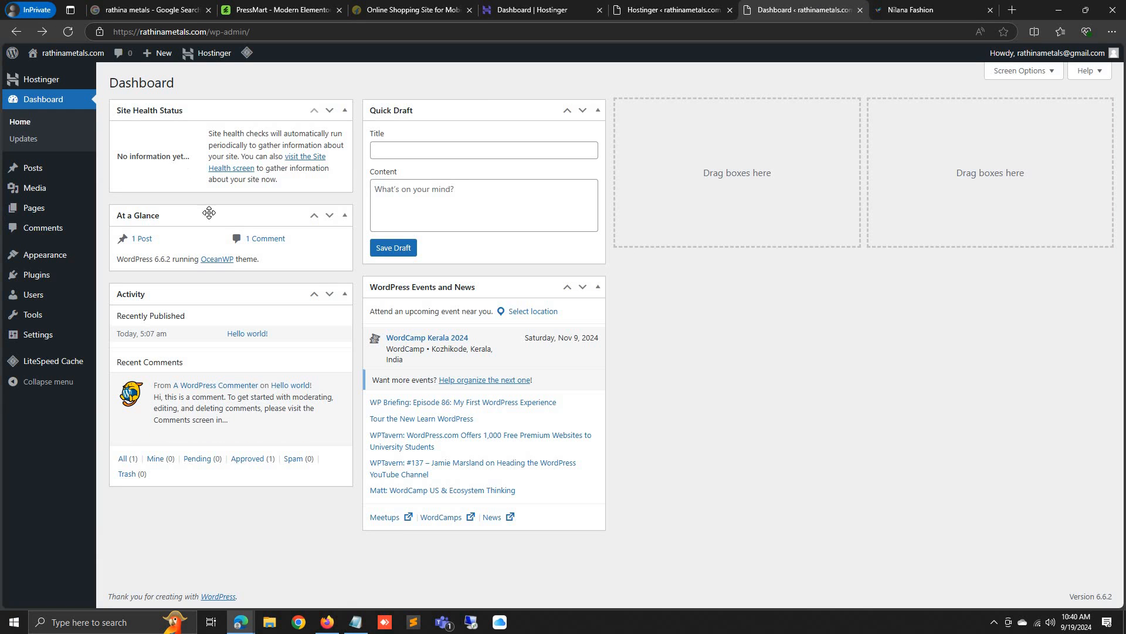
pyautogui.click(909, 8)
pyautogui.click(790, 6)
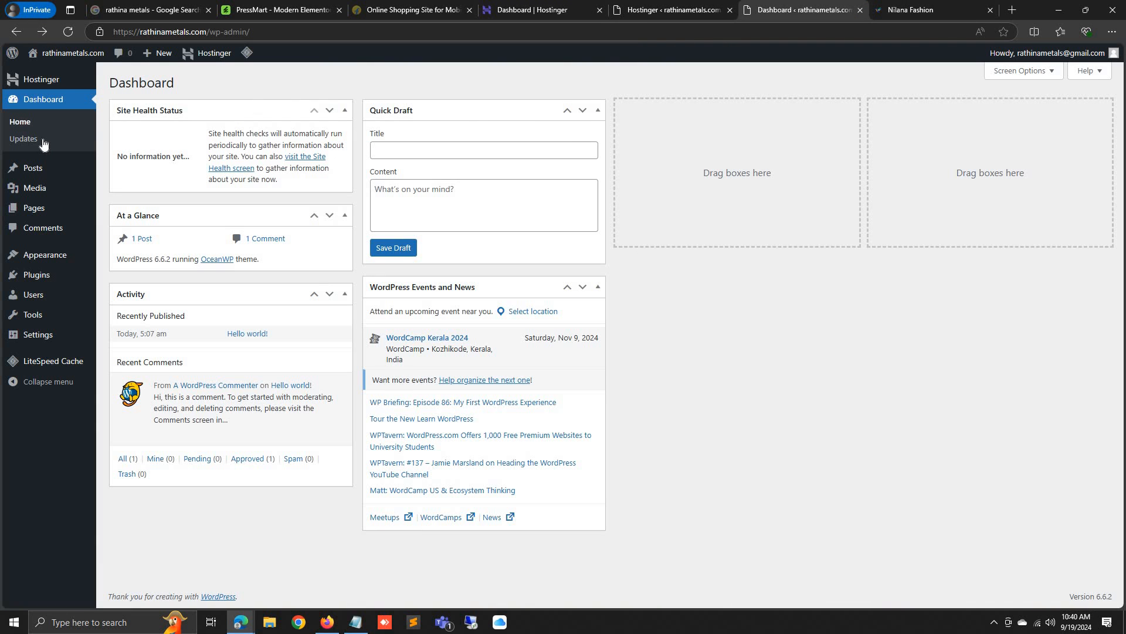
# Open the live rathinametals.com site in a new tab and view it
pyautogui.moveTo(64, 53)
pyautogui.rightClick(63, 76)
pyautogui.click(72, 83)
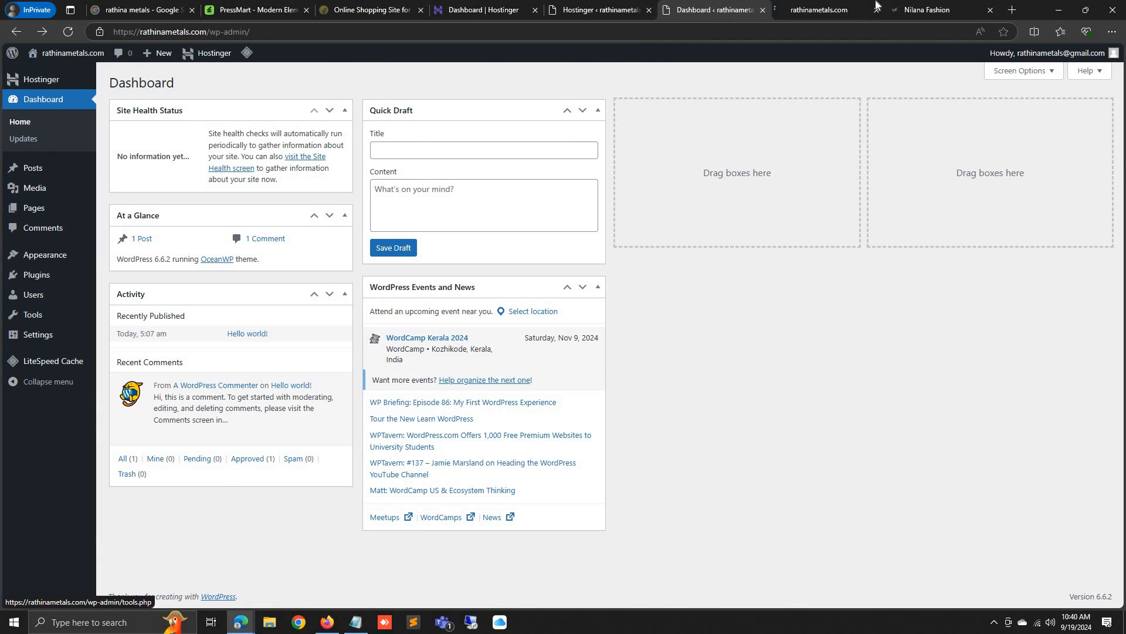
pyautogui.click(821, 9)
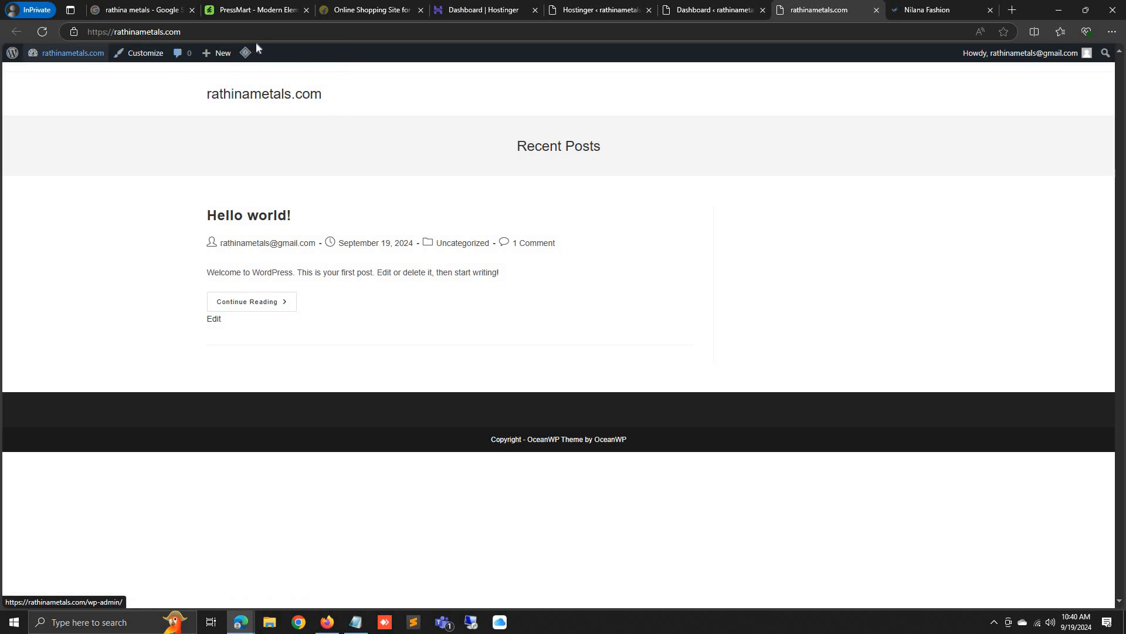
# Untick 'Show Toolbar when viewing site' in Profile, update it, and reload the homepage
pyautogui.click(713, 9)
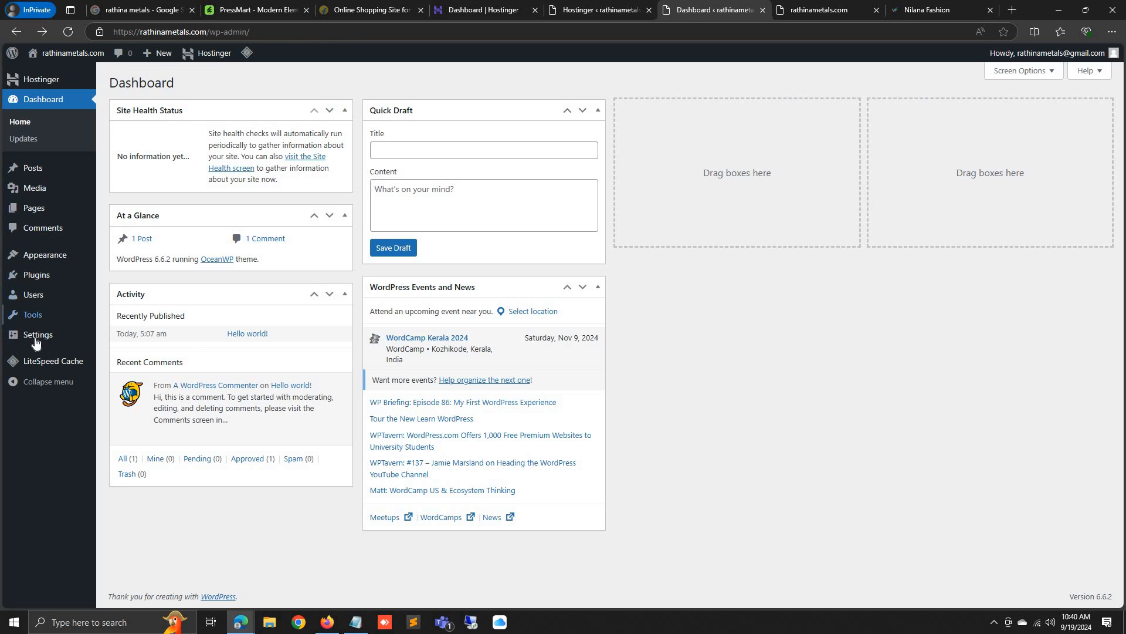
pyautogui.moveTo(36, 342)
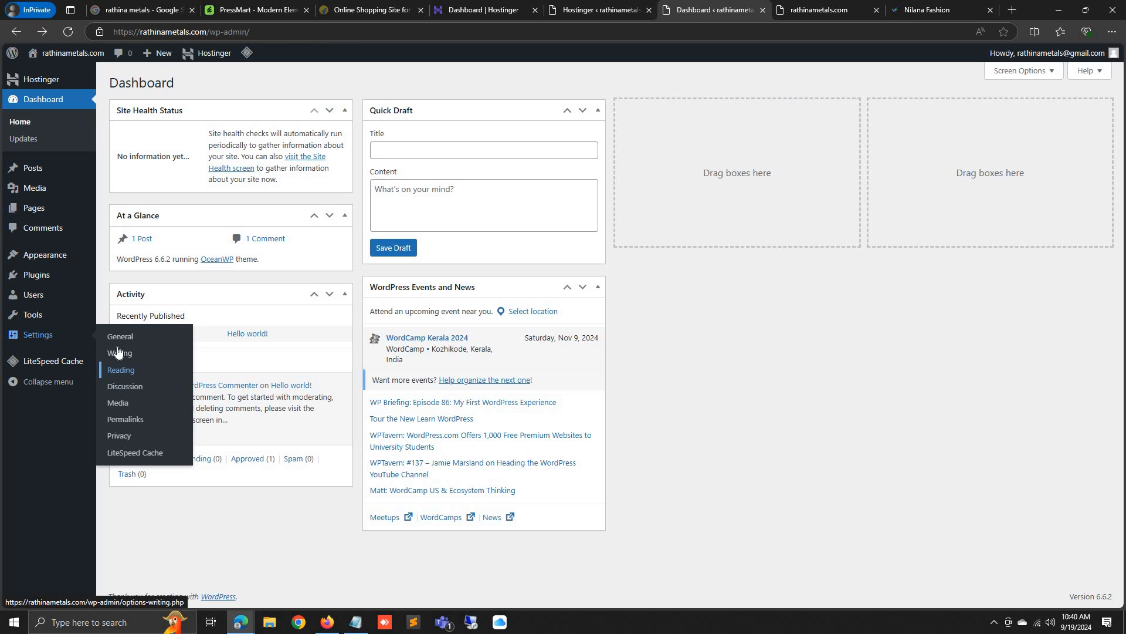
pyautogui.moveTo(35, 295)
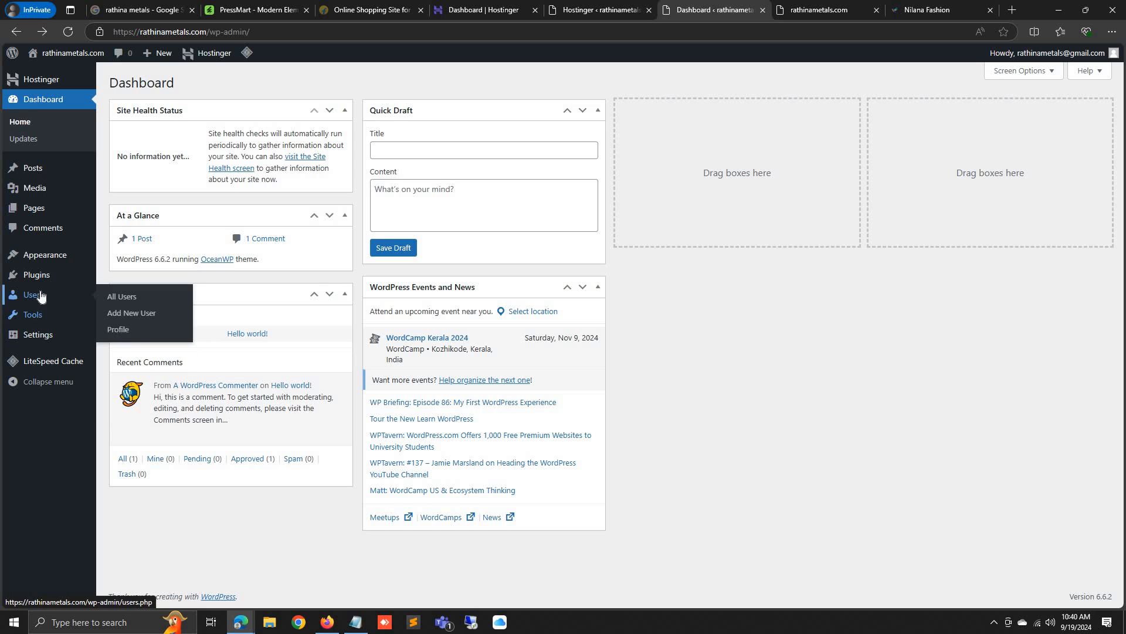
pyautogui.click(142, 332)
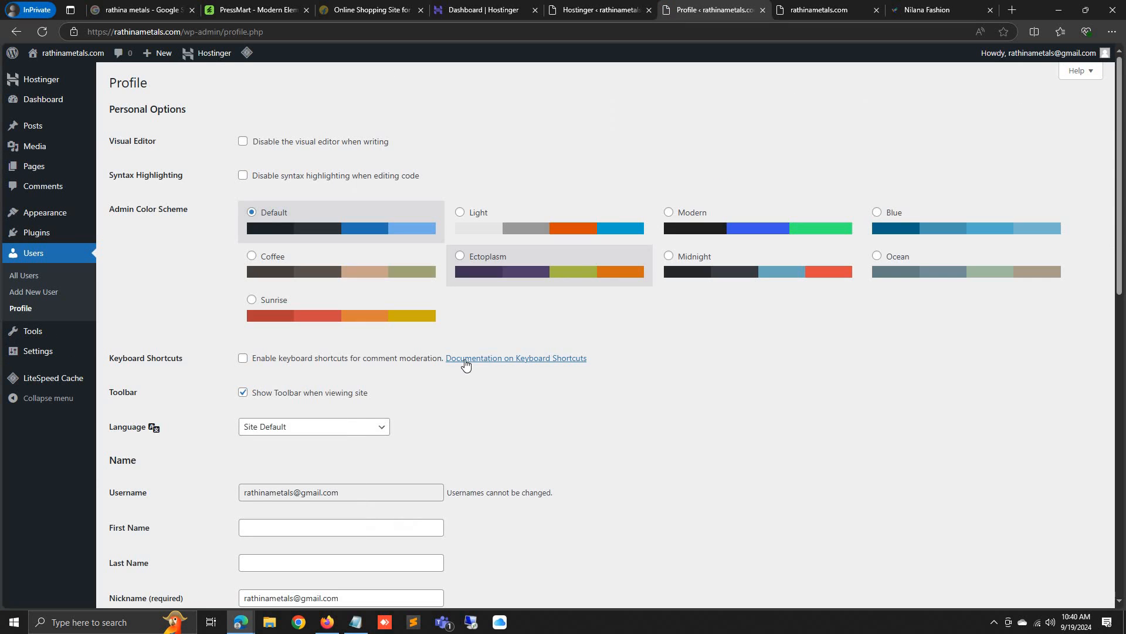
pyautogui.scroll(-3, 344, 335)
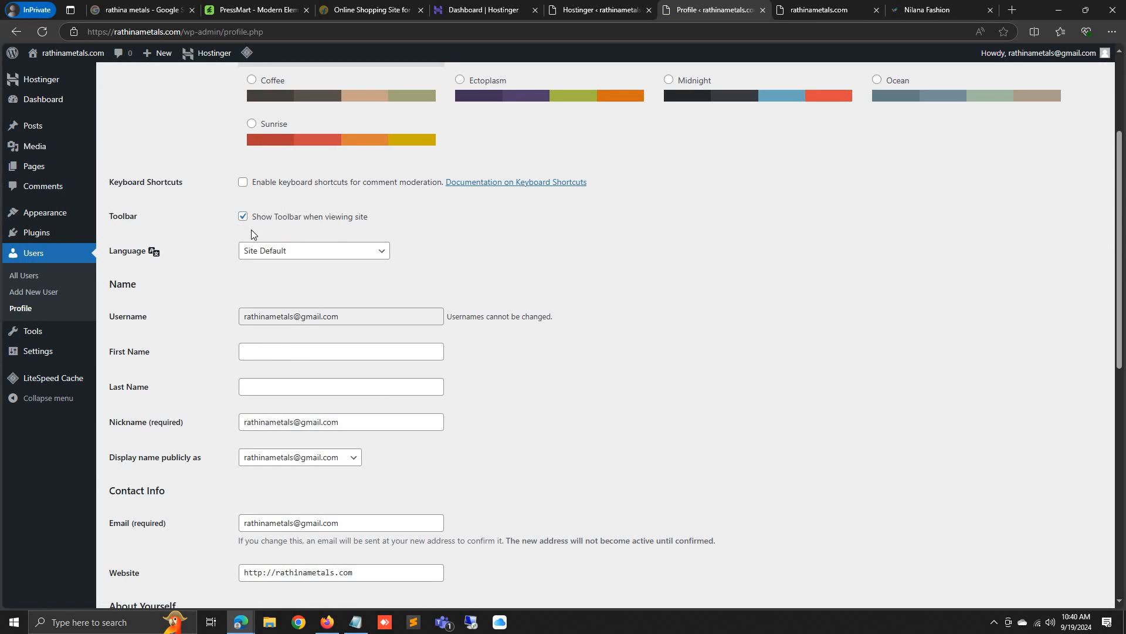
pyautogui.scroll(-10, 267, 319)
pyautogui.click(153, 553)
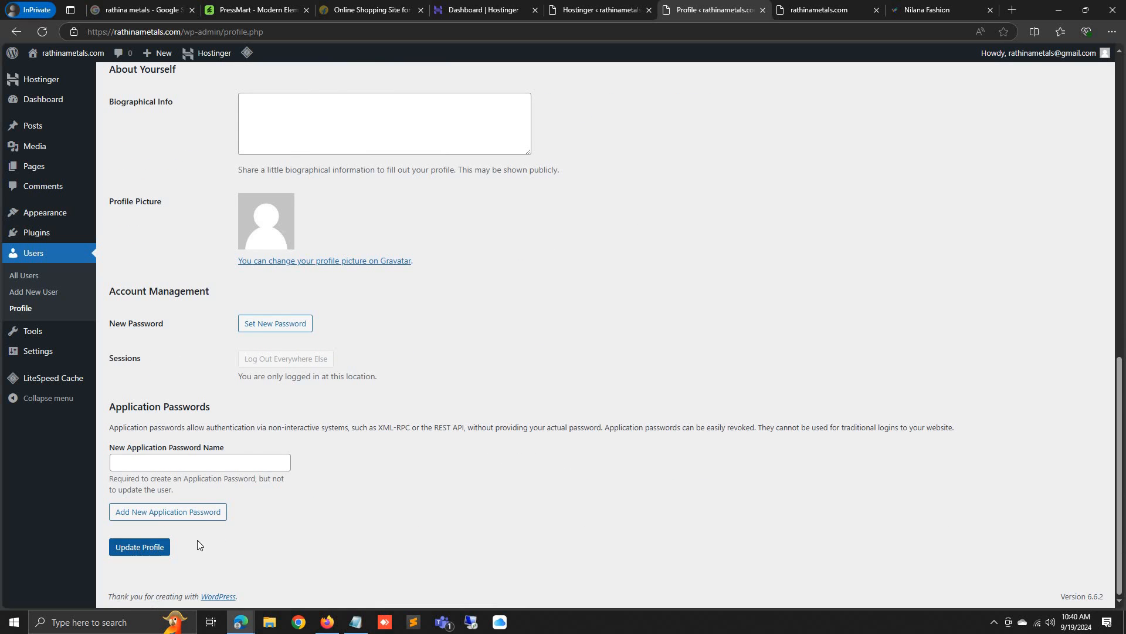
pyautogui.hotkey('ctrl', 'Tab')
pyautogui.click(39, 30)
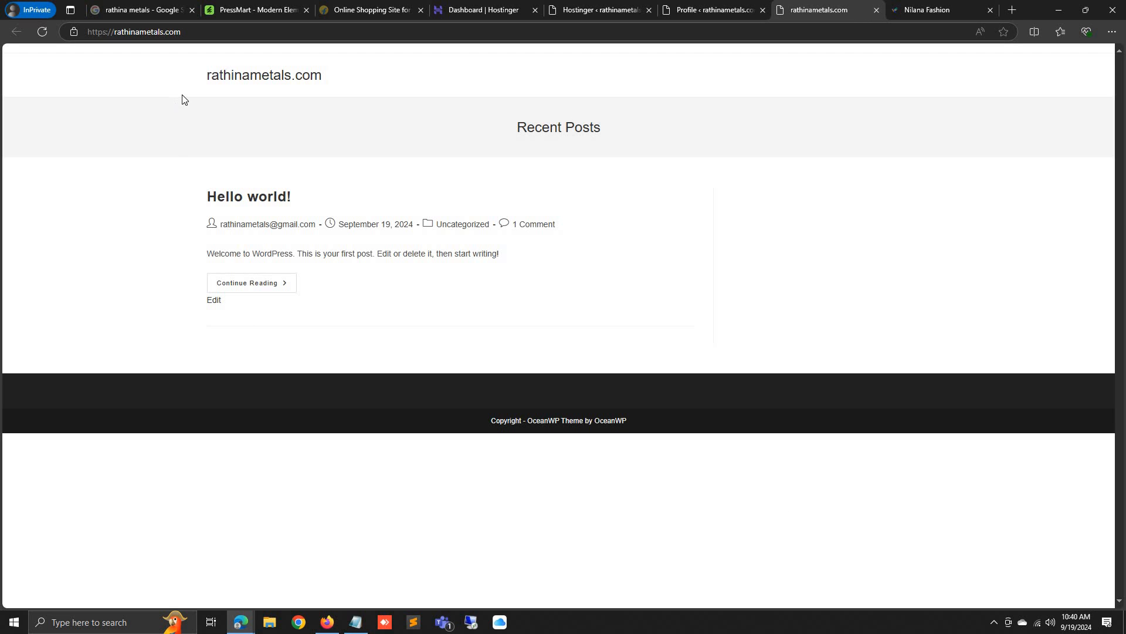
# Delete the Twenty Twenty-Two and Twenty Twenty-Three themes from Appearance > Themes, confirming each
pyautogui.click(733, 8)
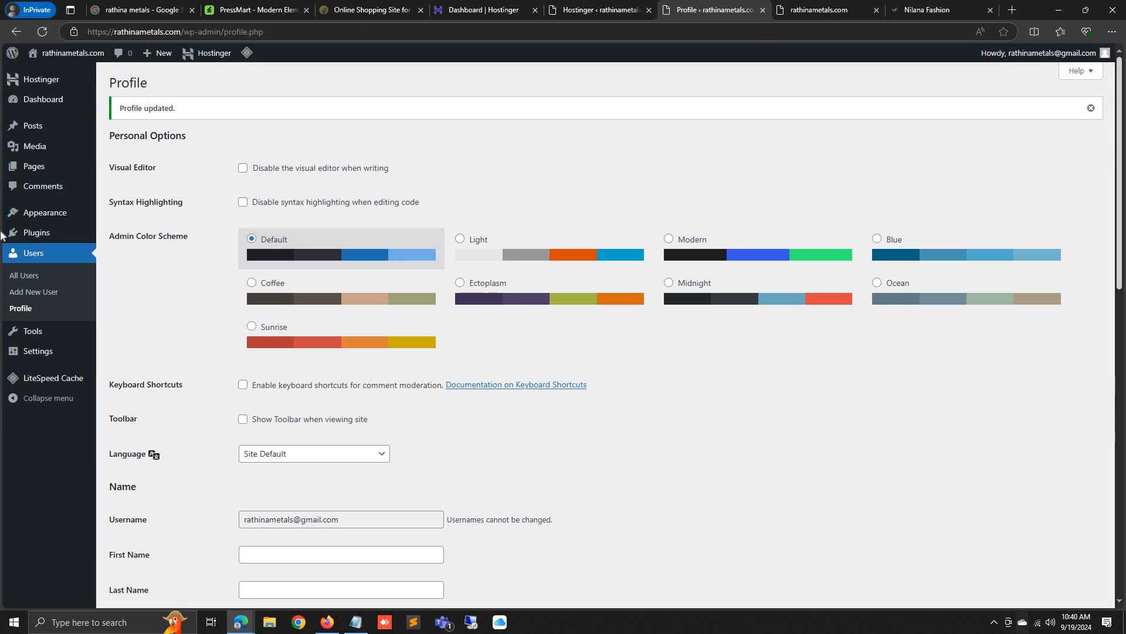
pyautogui.moveTo(61, 223)
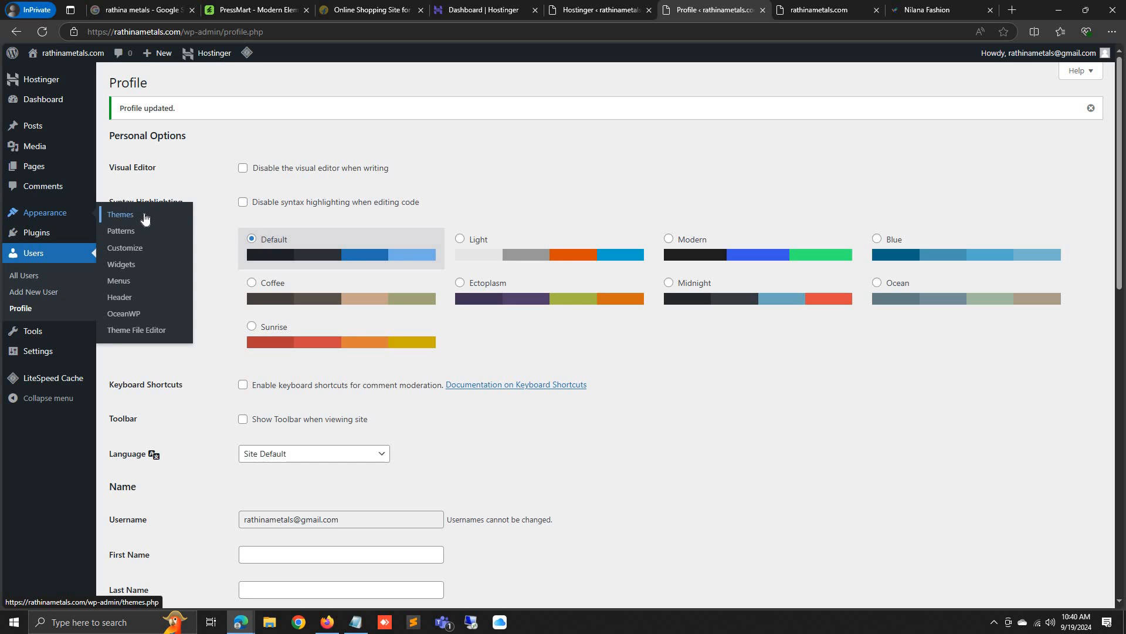
pyautogui.click(146, 218)
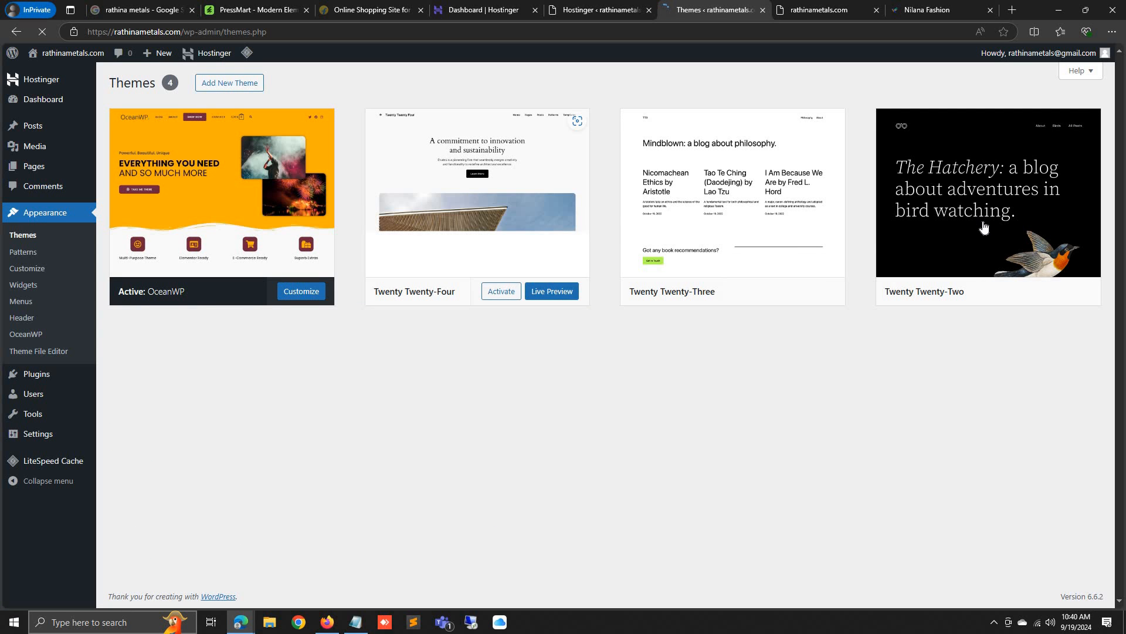
pyautogui.click(983, 218)
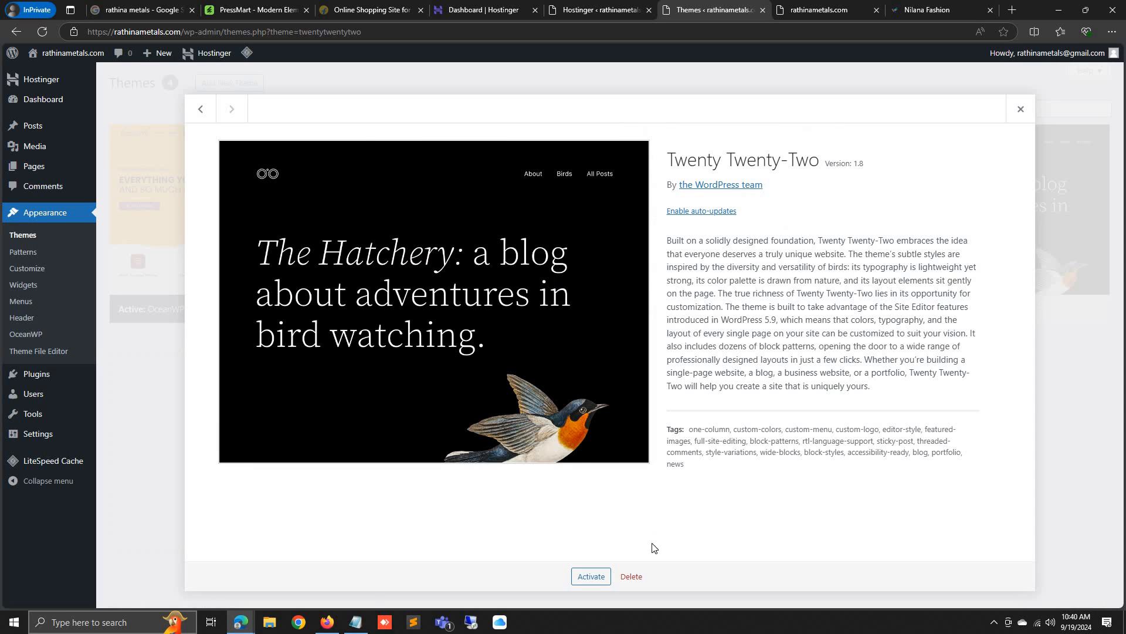
pyautogui.click(639, 575)
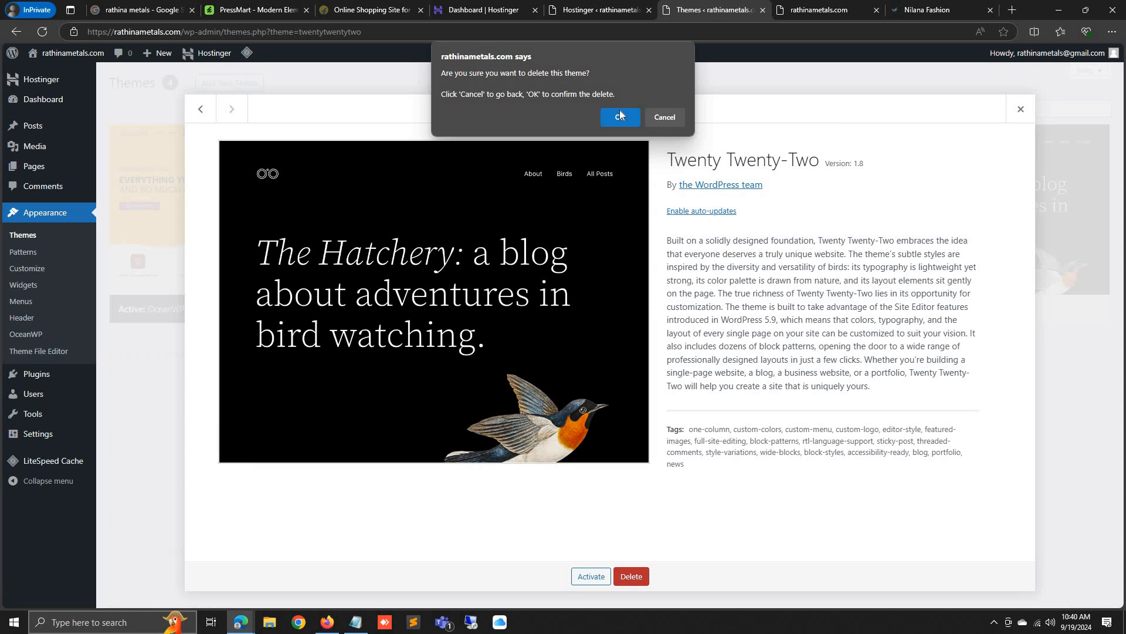
pyautogui.click(620, 110)
pyautogui.click(750, 212)
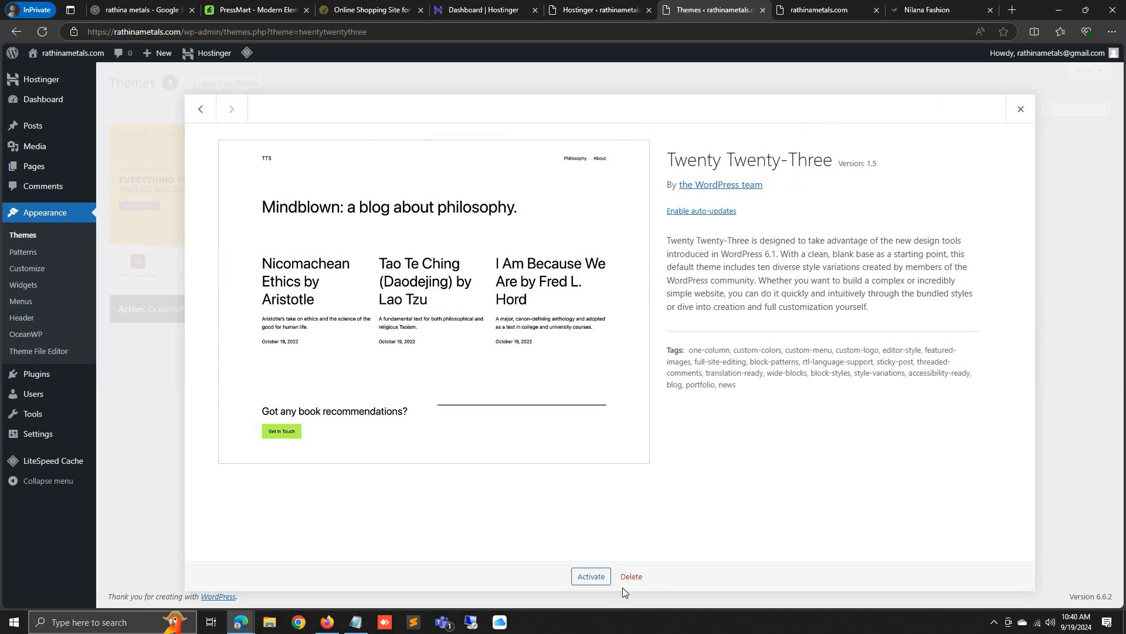
pyautogui.click(631, 576)
pyautogui.click(620, 120)
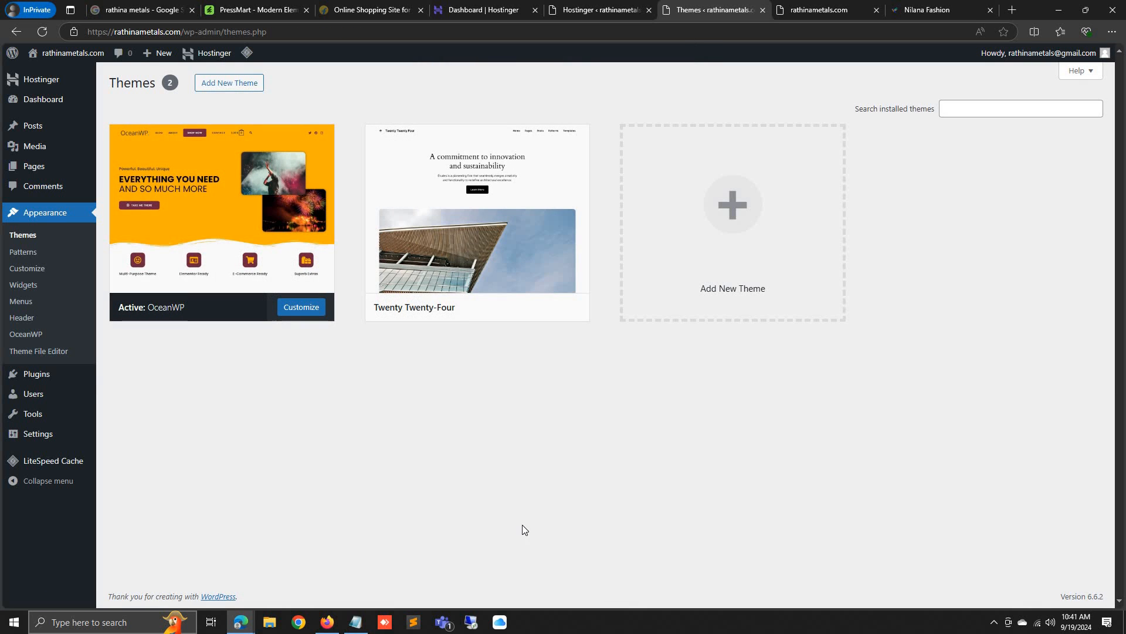
# Go to Add New Theme, after checking the PressMart theme product page
pyautogui.click(243, 84)
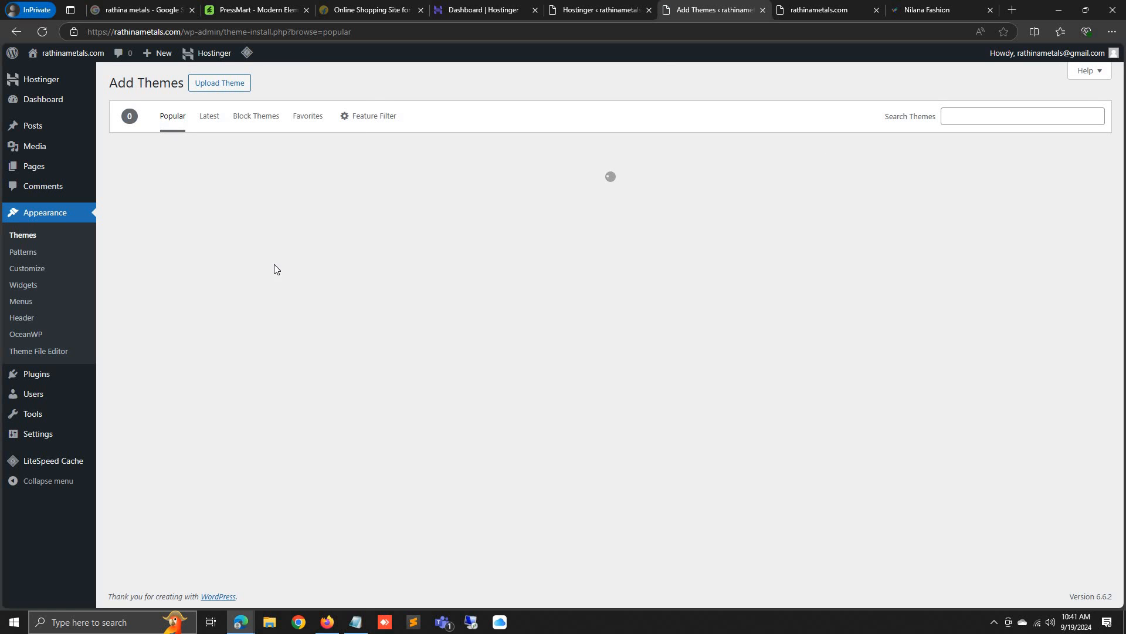
pyautogui.click(267, 14)
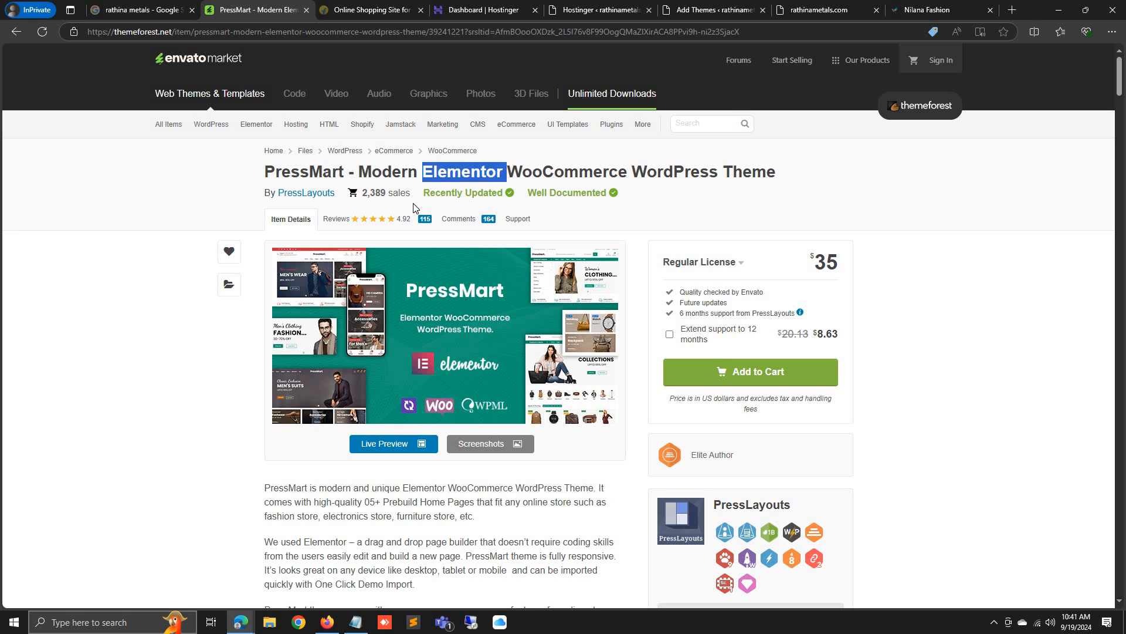
pyautogui.click(711, 5)
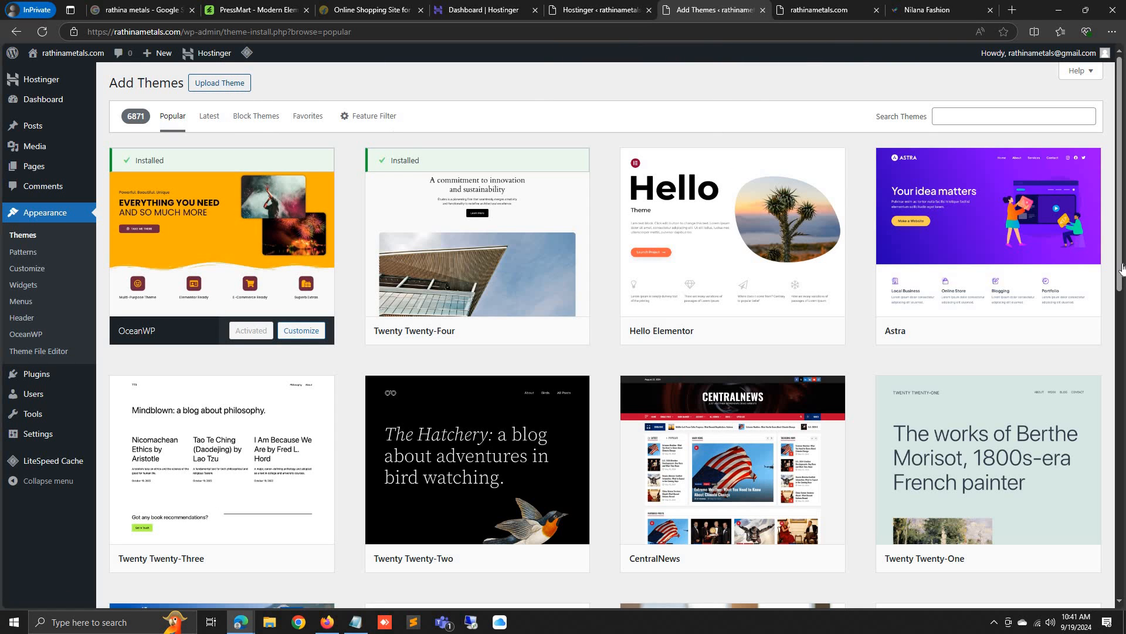
pyautogui.scroll(-5, 446, 452)
pyautogui.scroll(5, 422, 437)
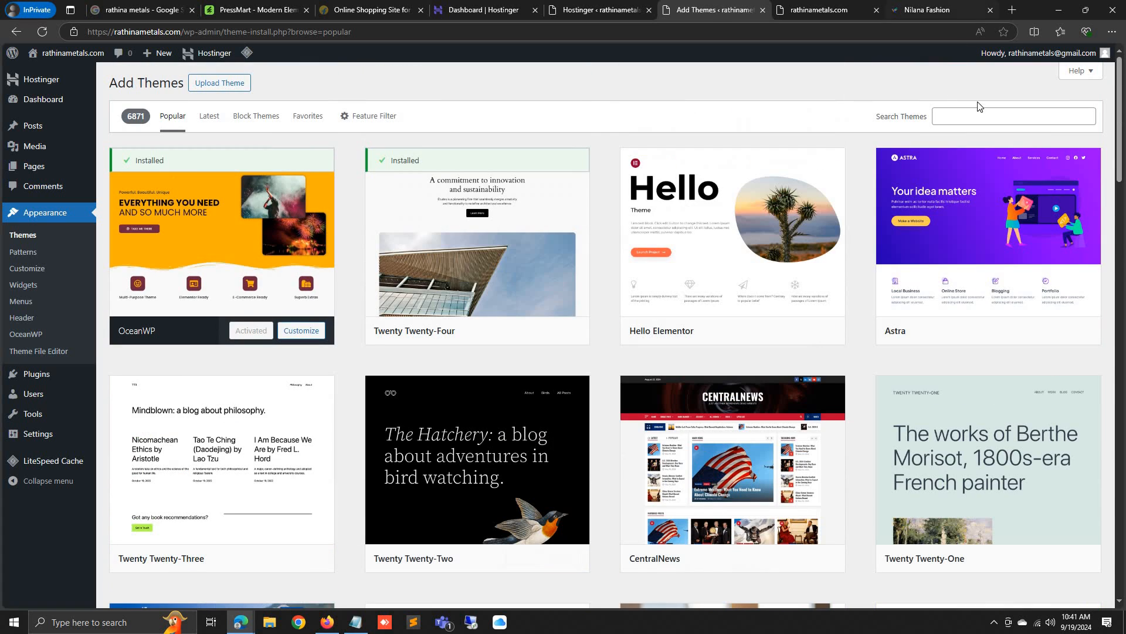
# Search themes for 'ecommerce' and preview Popularis eCommerce
pyautogui.click(969, 120)
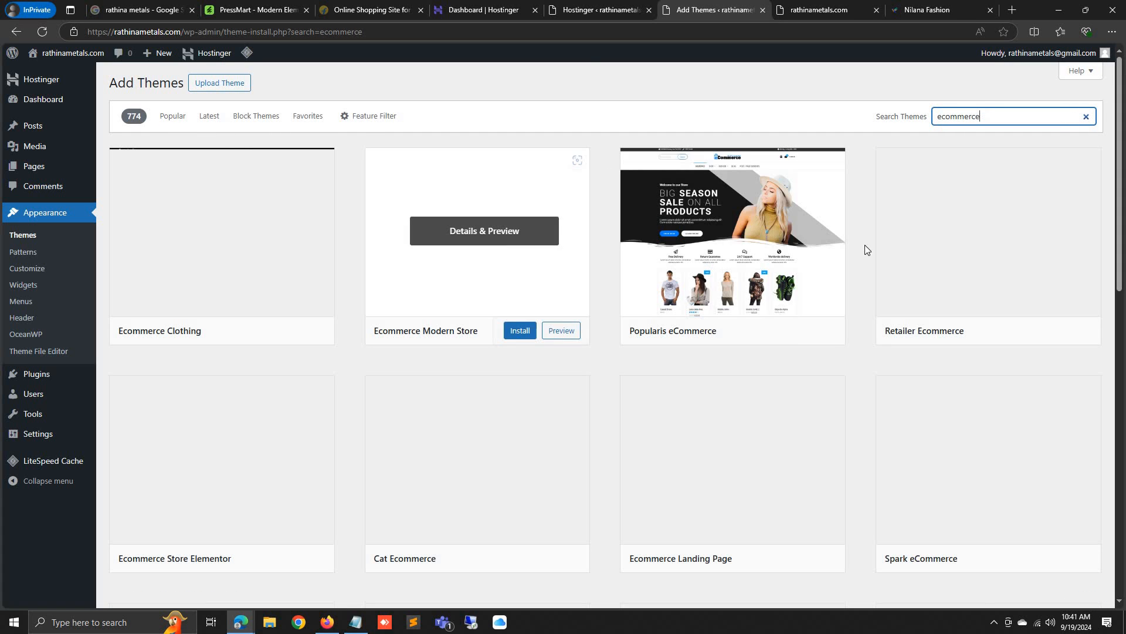
pyautogui.click(770, 232)
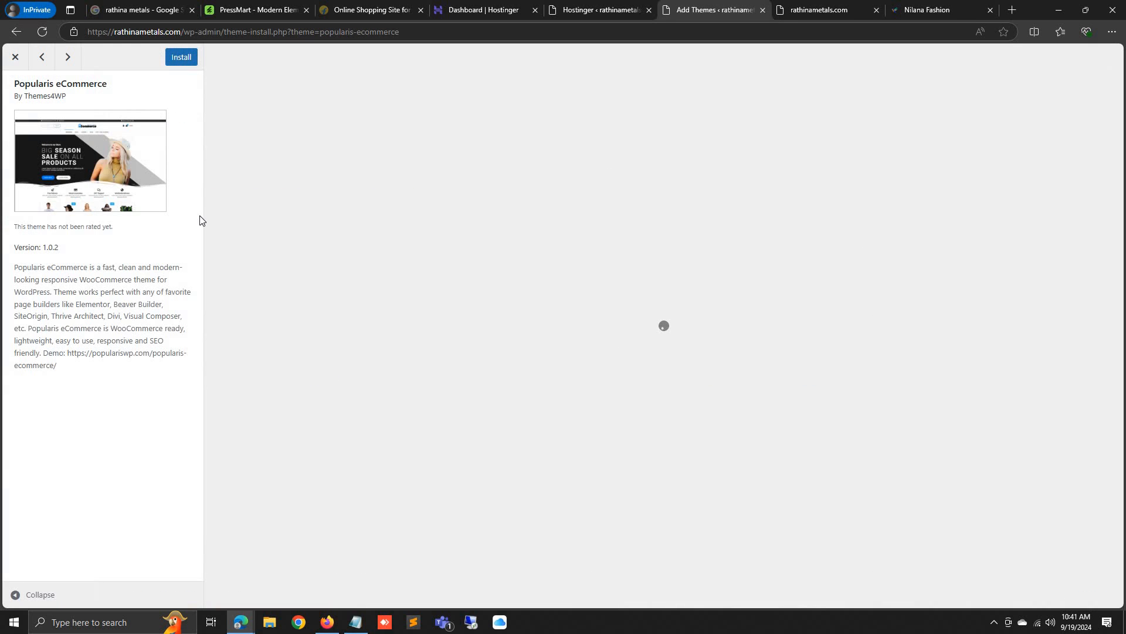
pyautogui.click(11, 56)
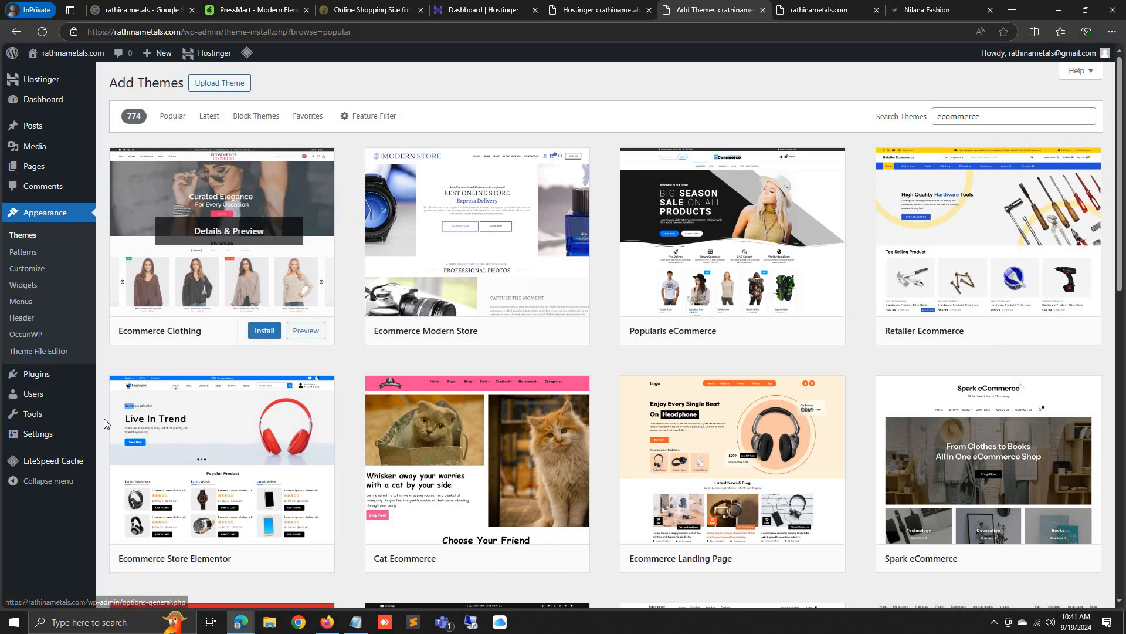
# Upload the PressMart zip from Downloads > files and install it
pyautogui.click(228, 82)
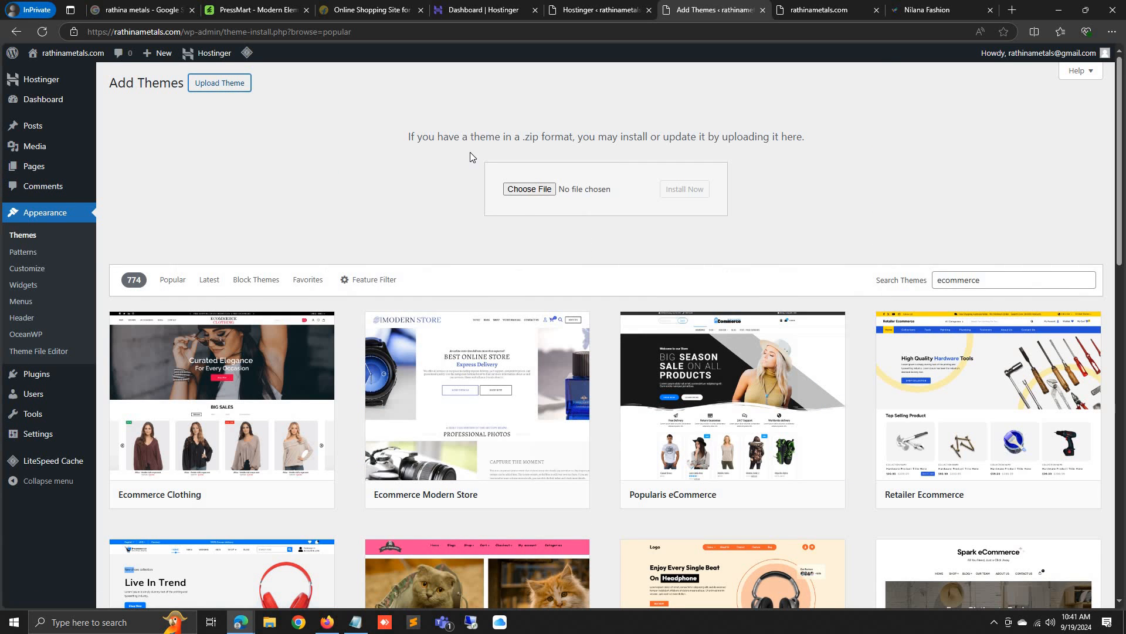
pyautogui.click(525, 190)
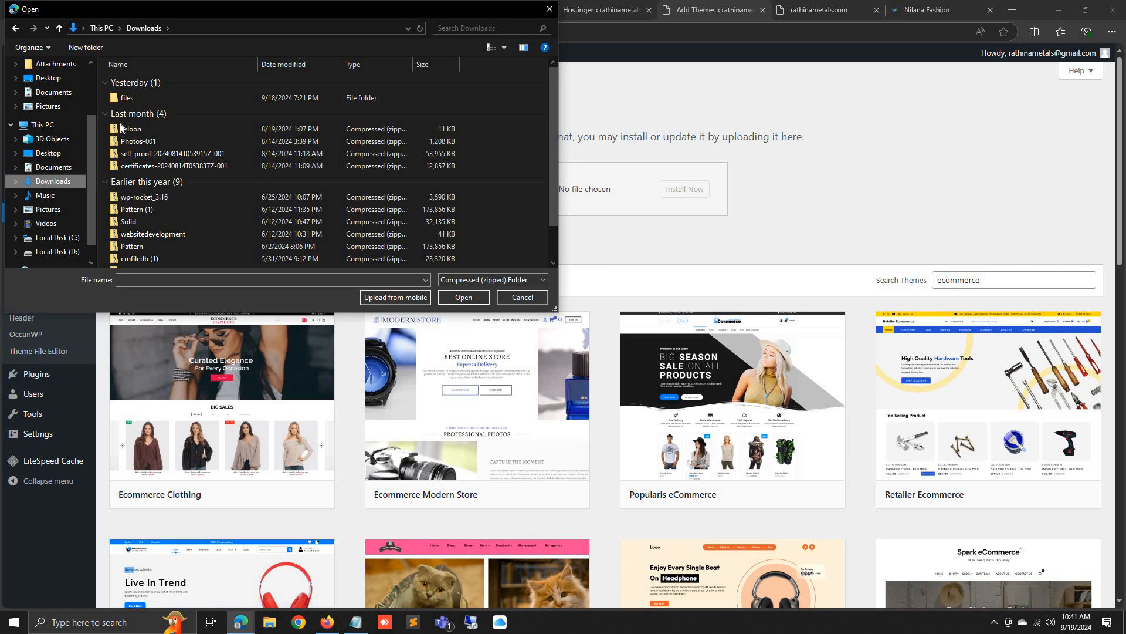
pyautogui.doubleClick(126, 98)
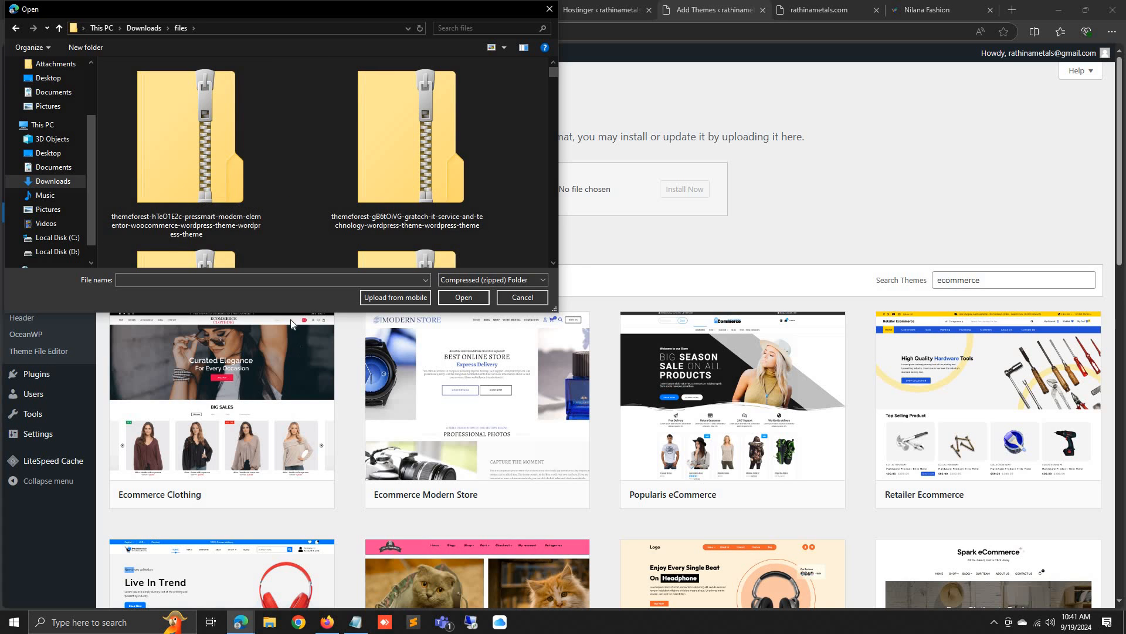
pyautogui.doubleClick(191, 160)
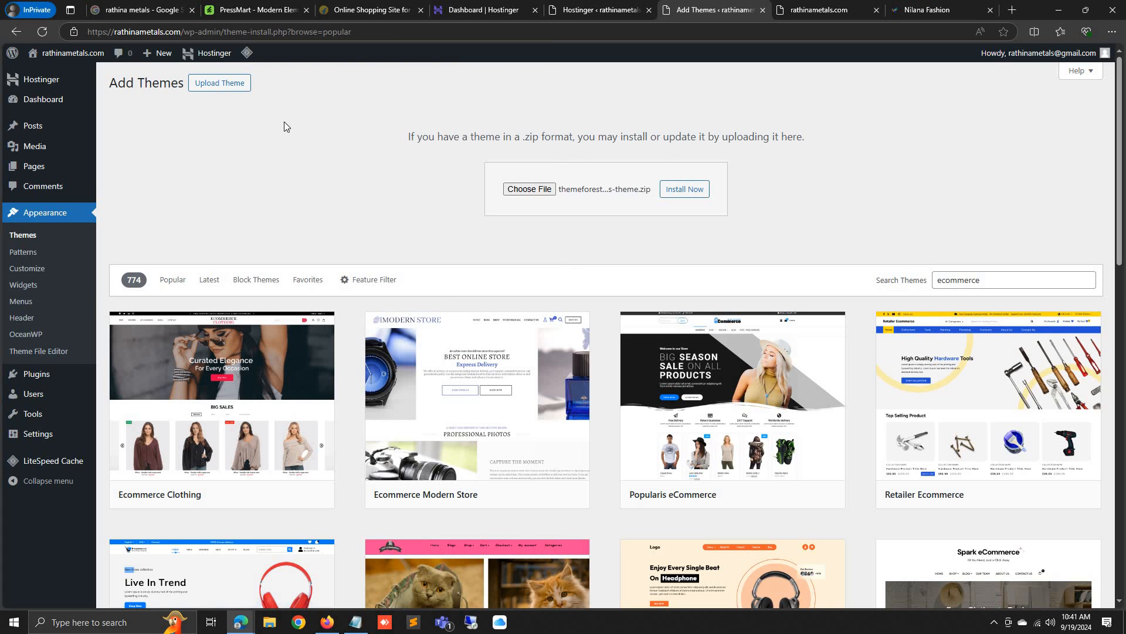
pyautogui.click(679, 189)
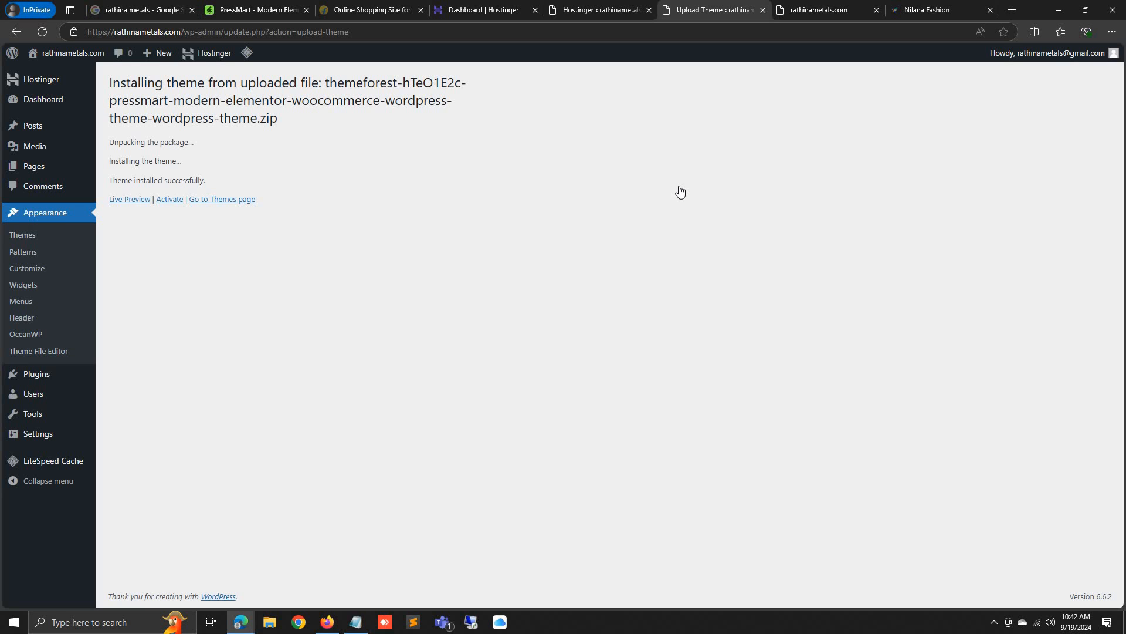
# Activate the newly installed PressMart theme and complete its activation
pyautogui.click(168, 202)
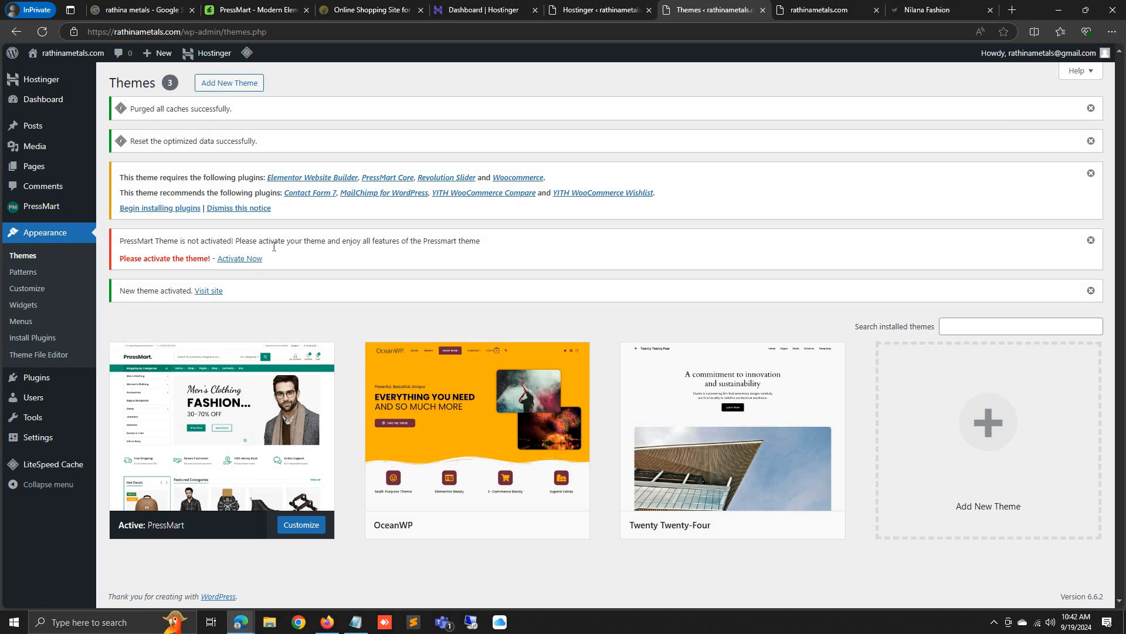
pyautogui.click(252, 260)
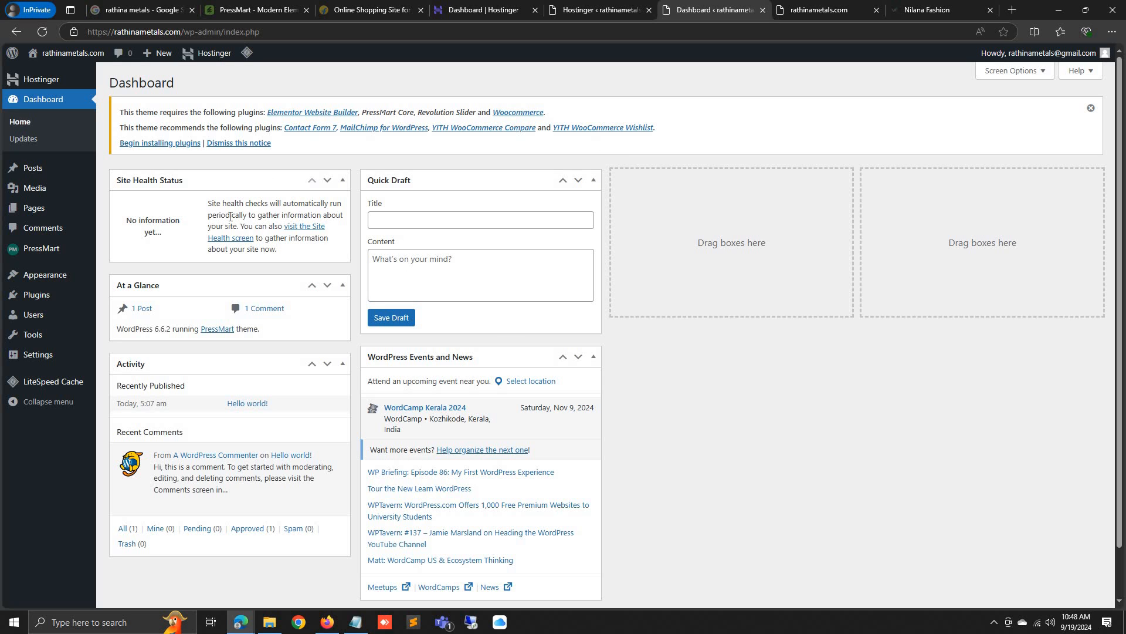
# Bulk-install all eight plugins PressMart requires
pyautogui.click(173, 146)
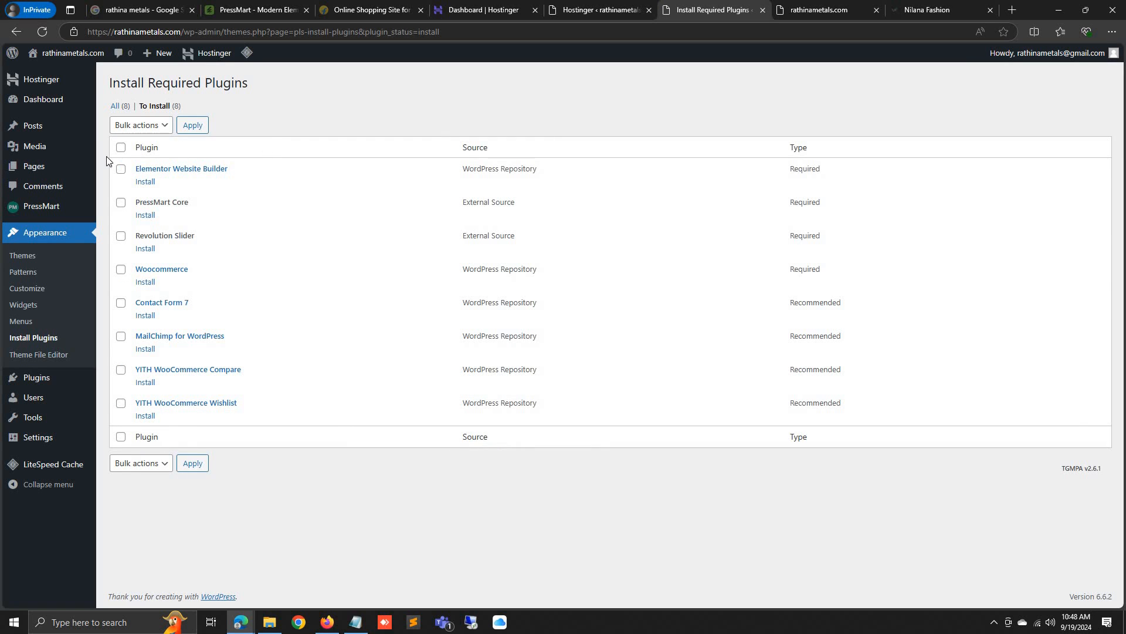
pyautogui.click(121, 147)
pyautogui.click(151, 125)
pyautogui.click(141, 161)
pyautogui.click(192, 126)
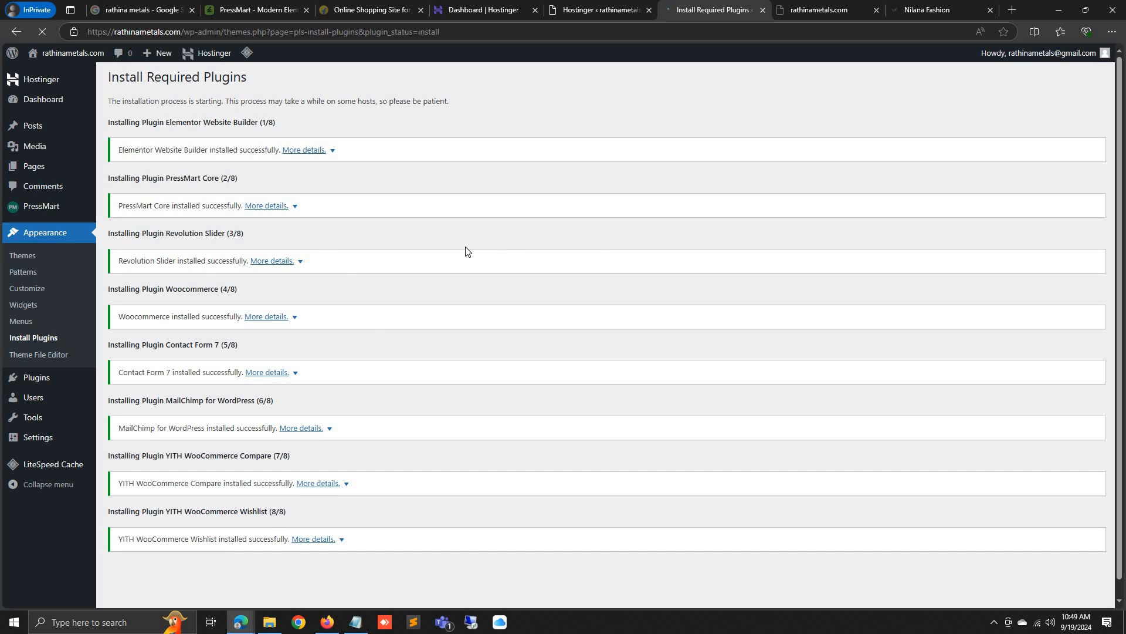
pyautogui.scroll(-2, 370, 327)
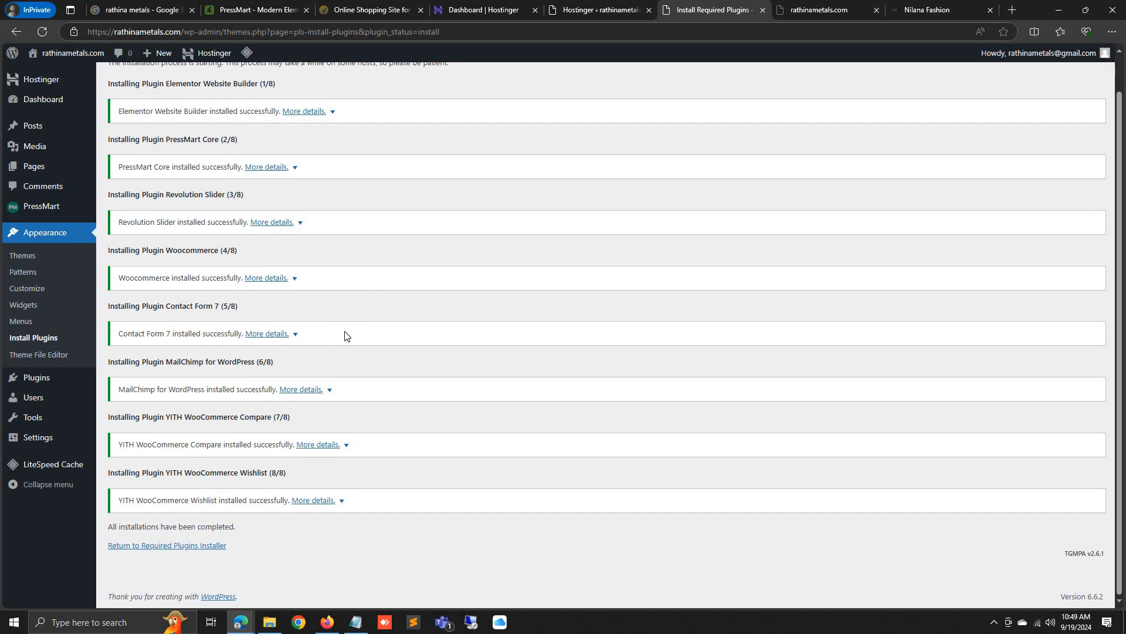
pyautogui.scroll(2, 350, 332)
pyautogui.scroll(-2, 190, 461)
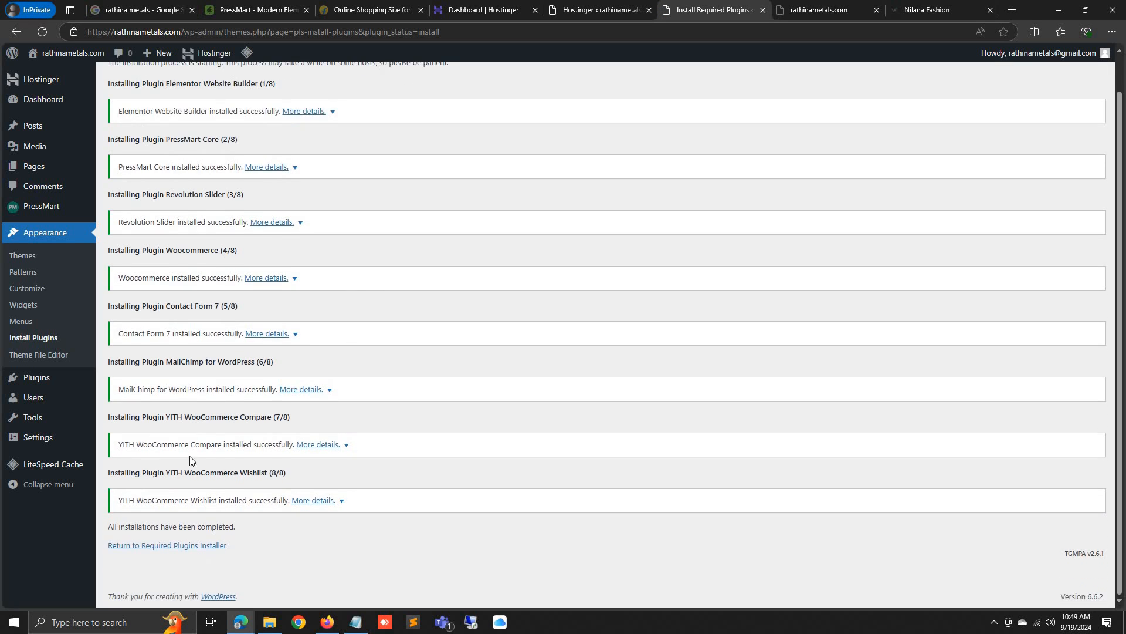
# Back in the required plugins list, bulk-activate all of them
pyautogui.click(177, 545)
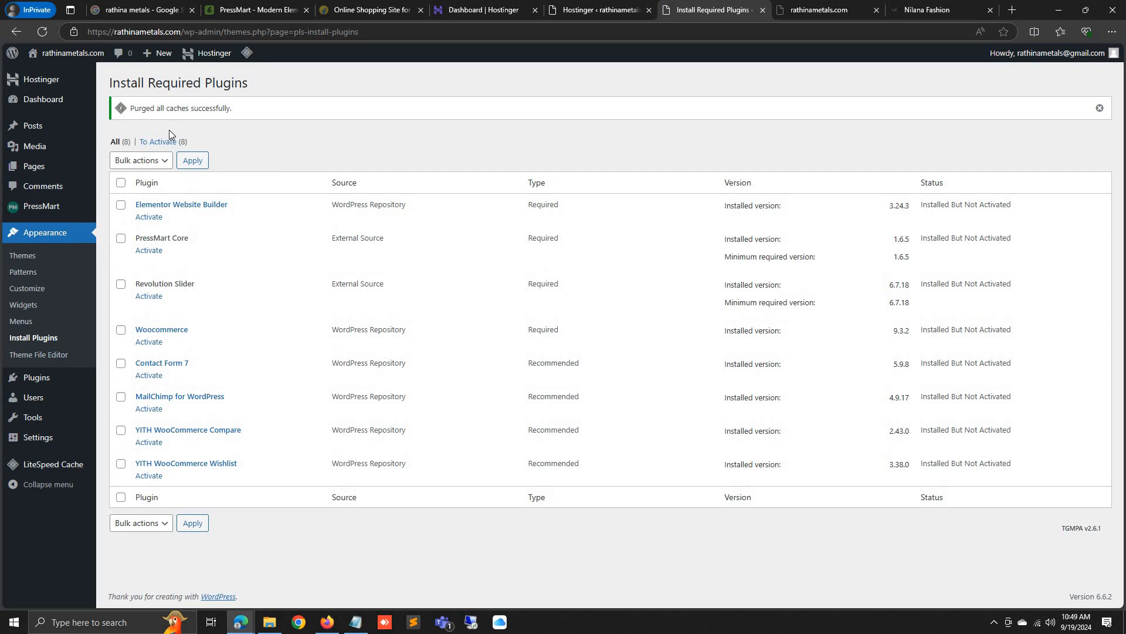
pyautogui.click(121, 182)
pyautogui.click(139, 160)
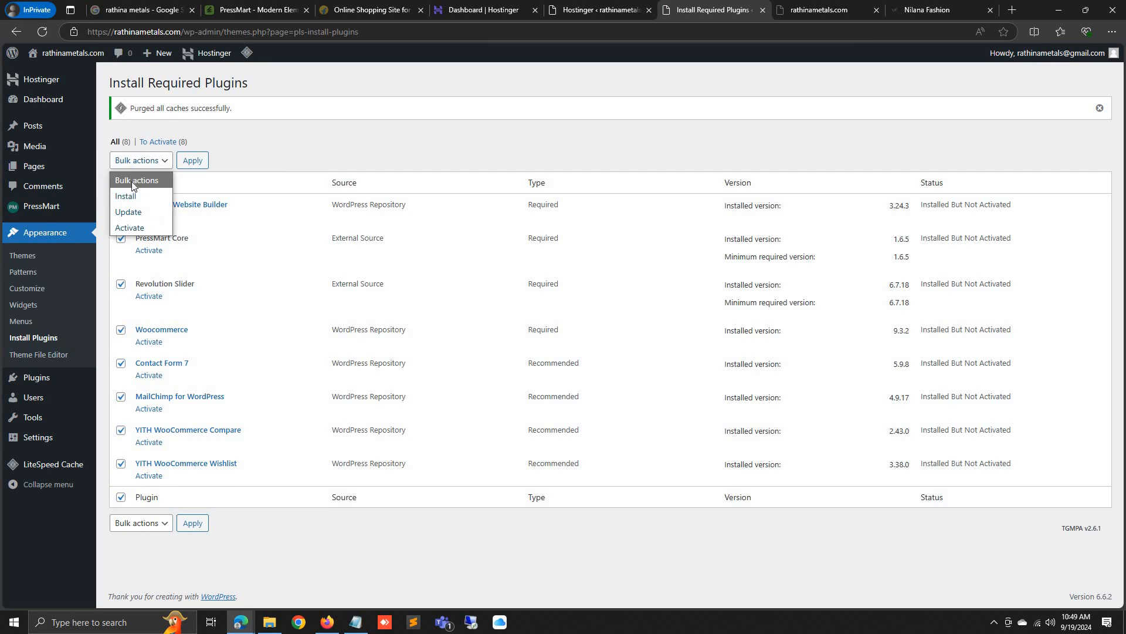
pyautogui.click(132, 227)
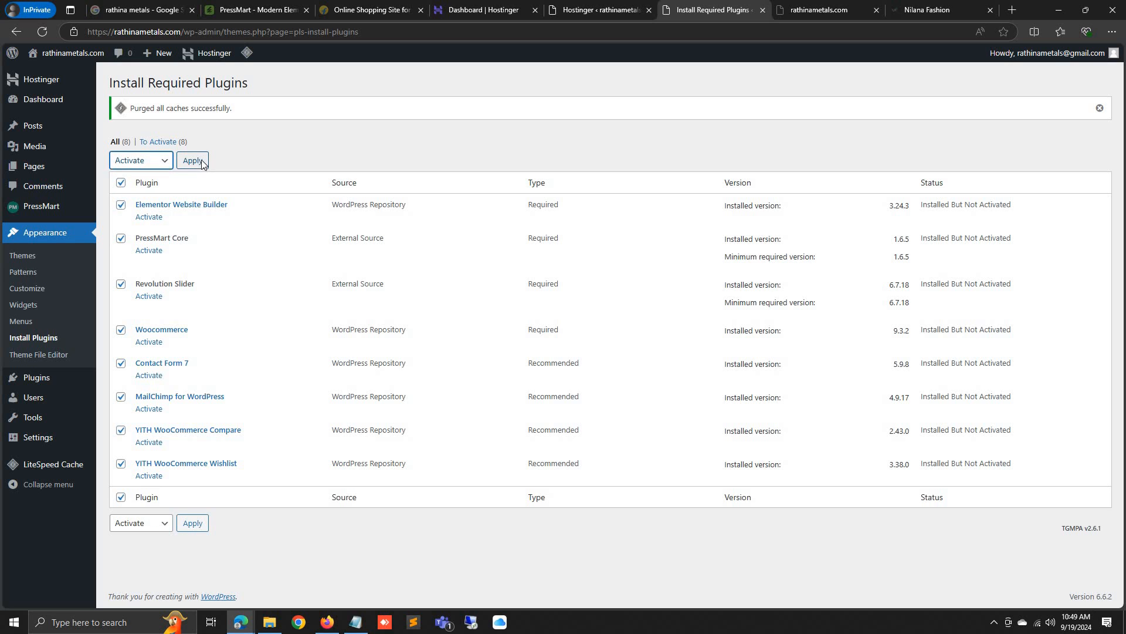
pyautogui.click(201, 162)
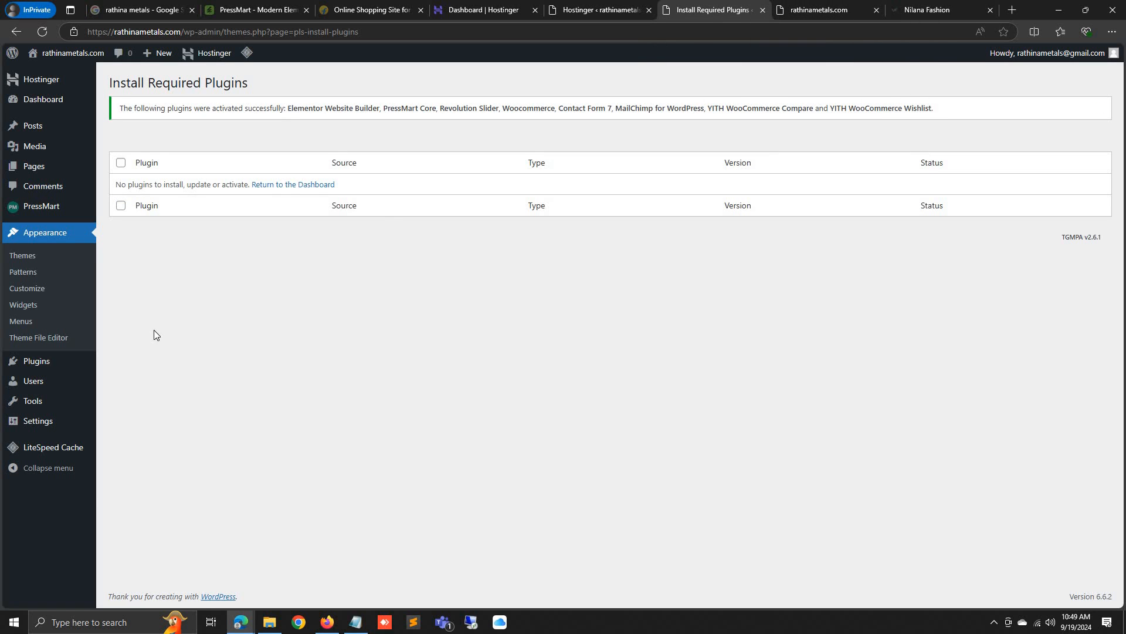
# Reload the live rathinametals.com tab to see the PressMart theme applied
pyautogui.moveTo(54, 208)
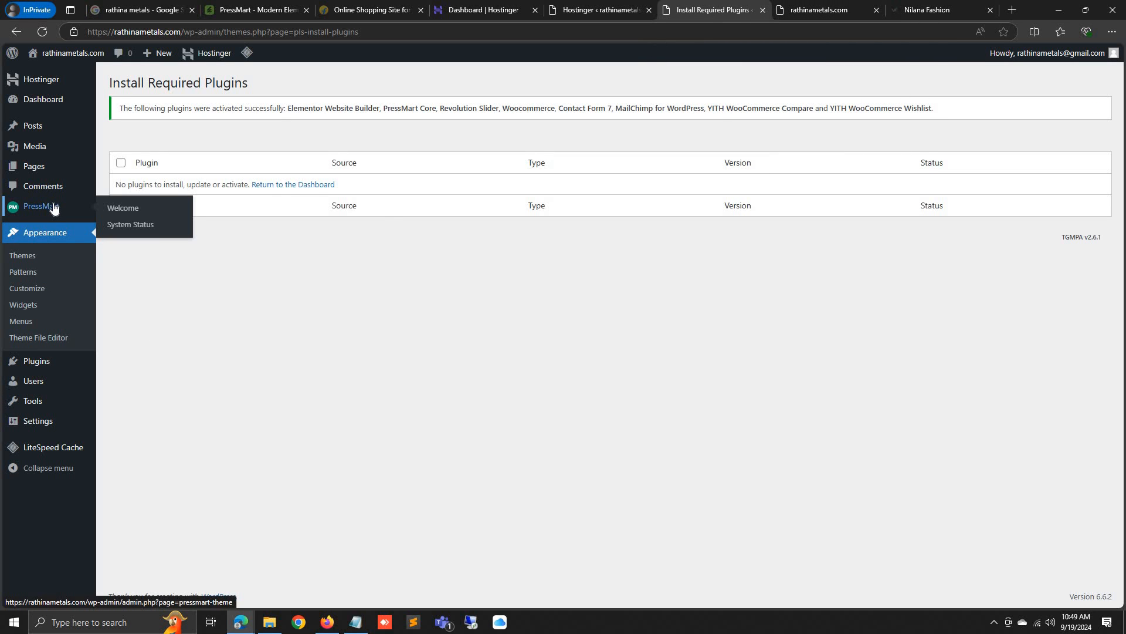
pyautogui.click(57, 104)
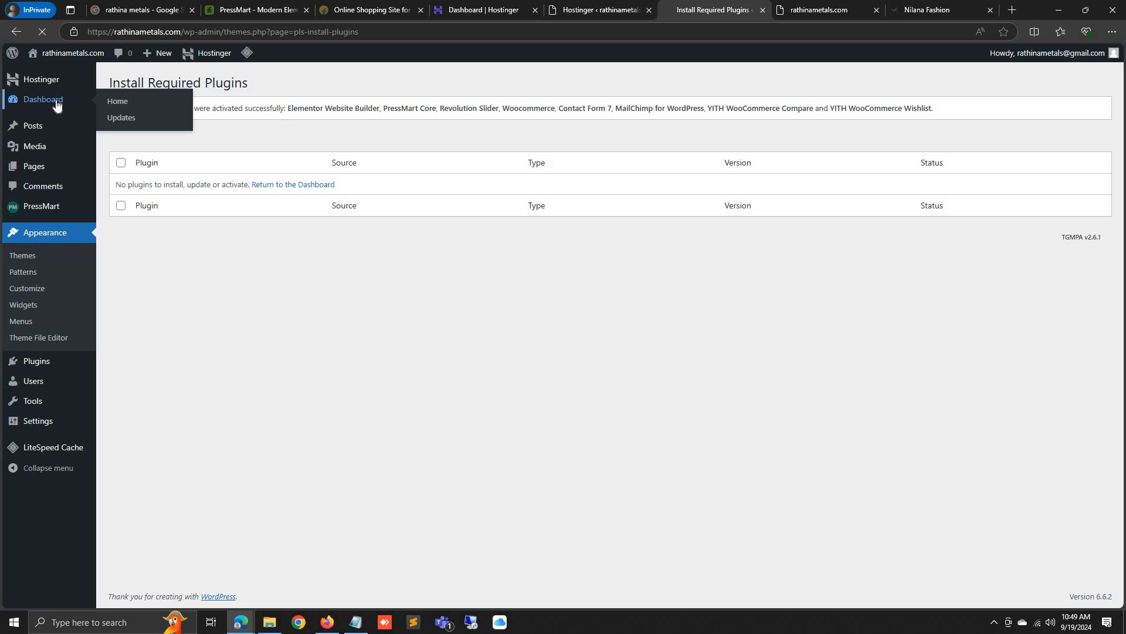
pyautogui.click(852, 4)
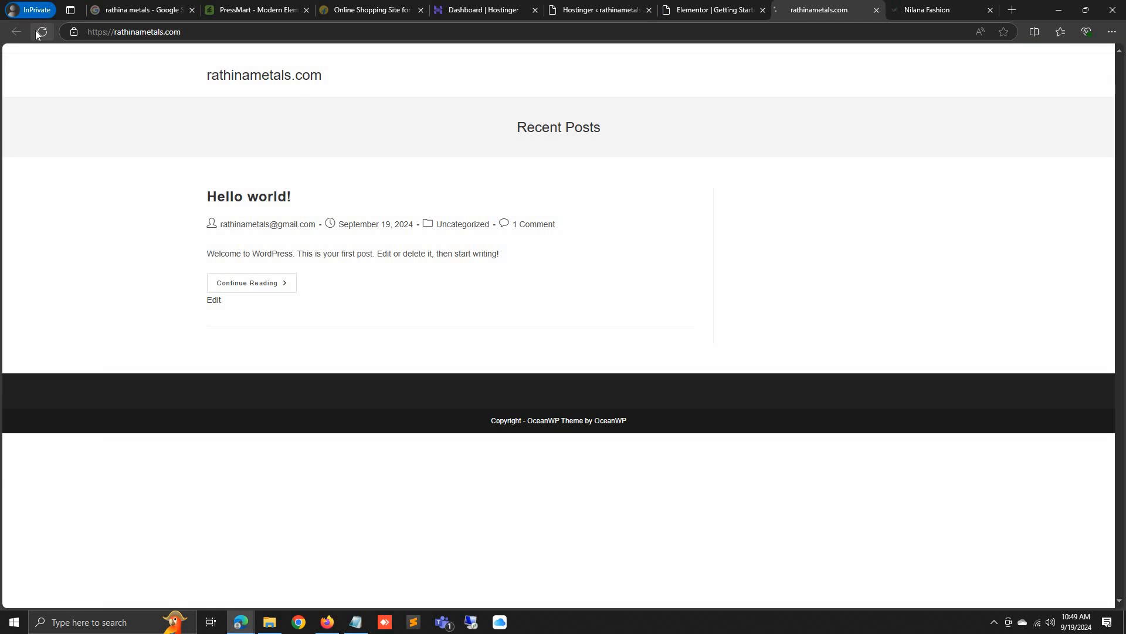
pyautogui.click(38, 33)
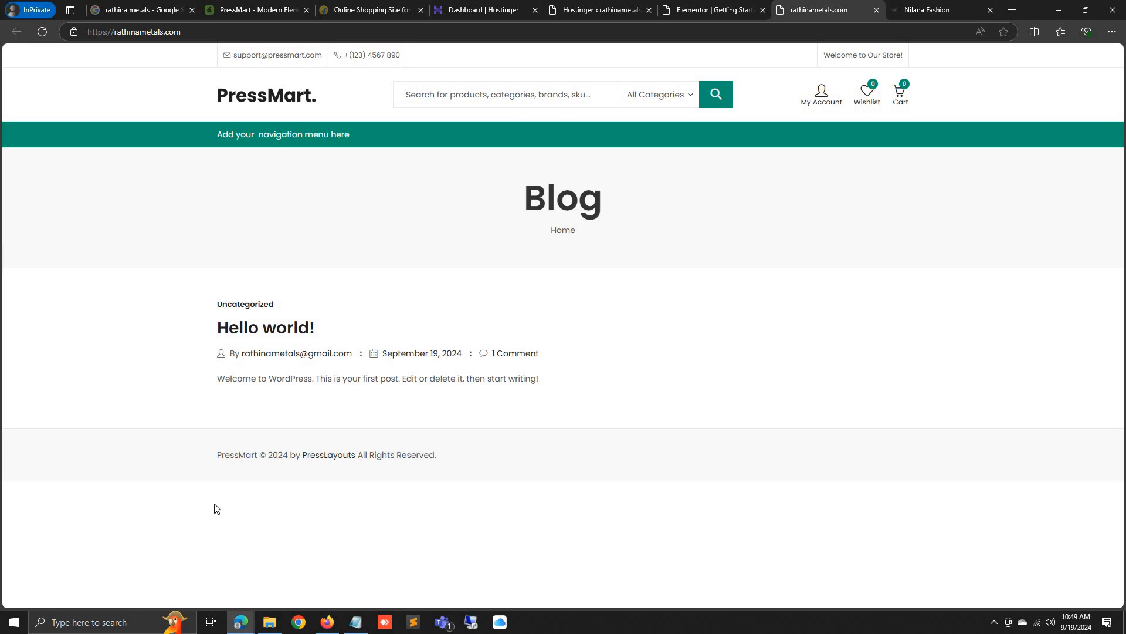
# Skip every Elementor getting-started step, then return to the live site tab
pyautogui.click(717, 5)
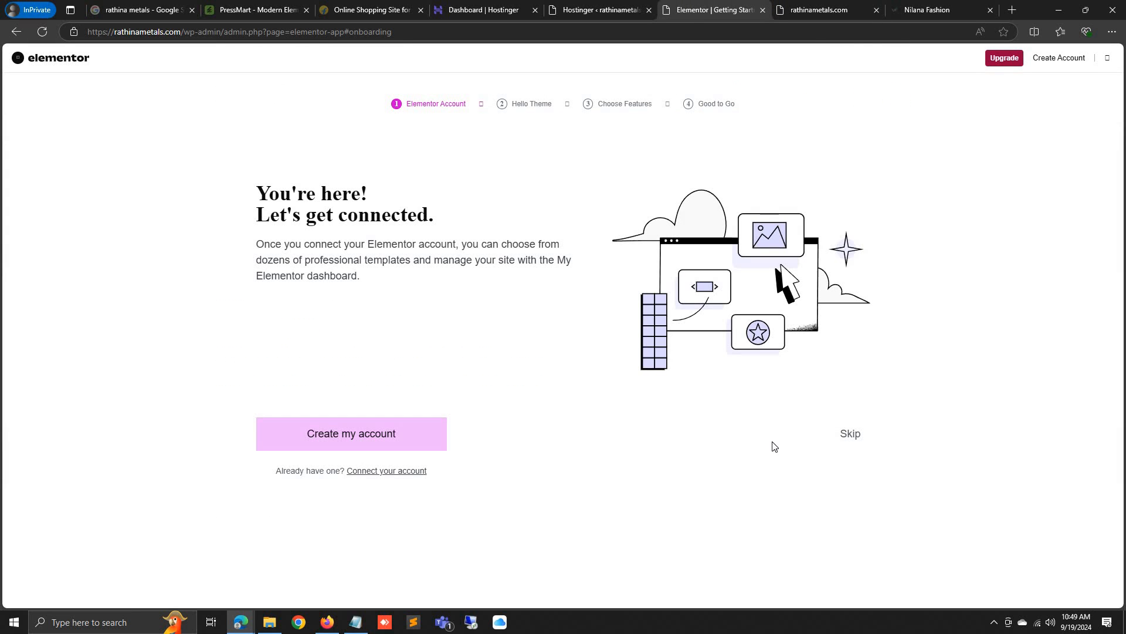
pyautogui.click(853, 435)
pyautogui.click(859, 436)
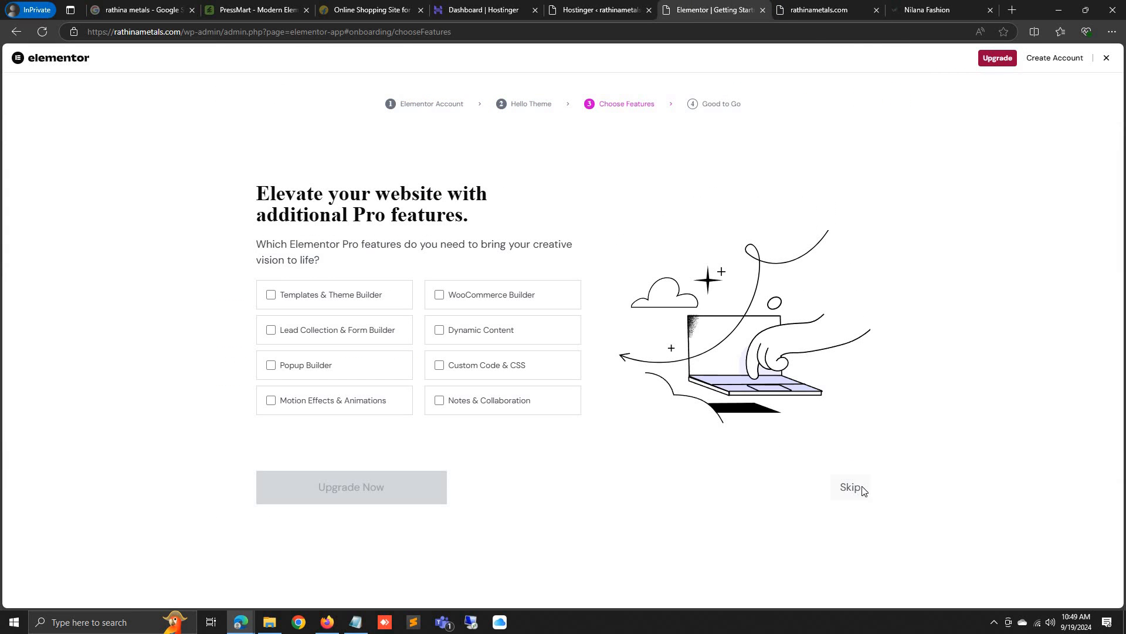
pyautogui.click(856, 490)
pyautogui.click(851, 503)
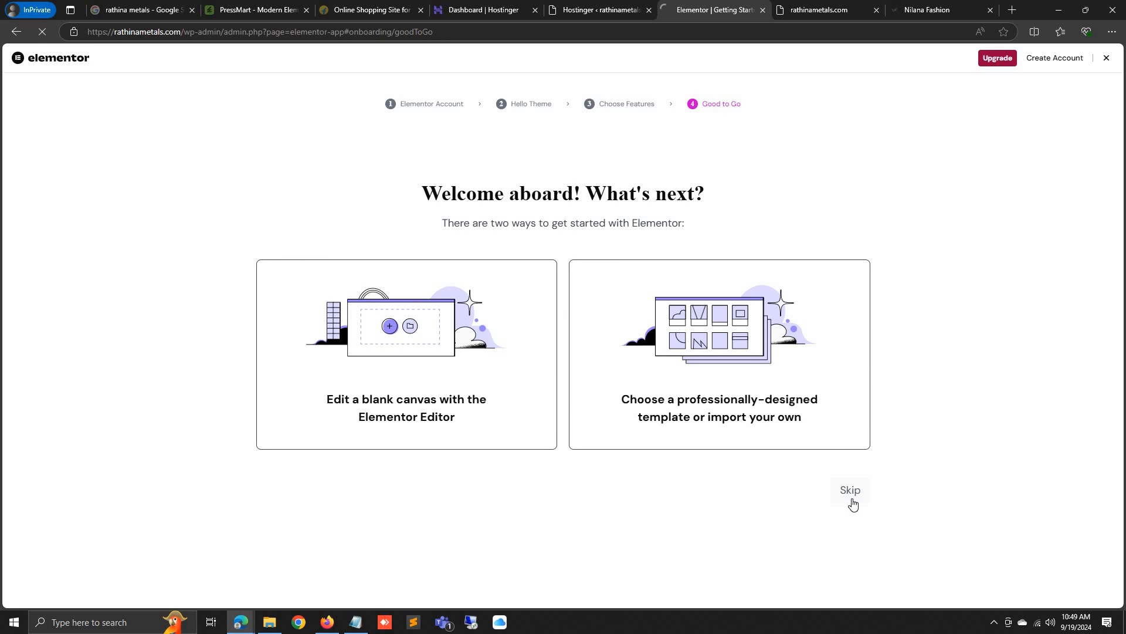
pyautogui.click(810, 7)
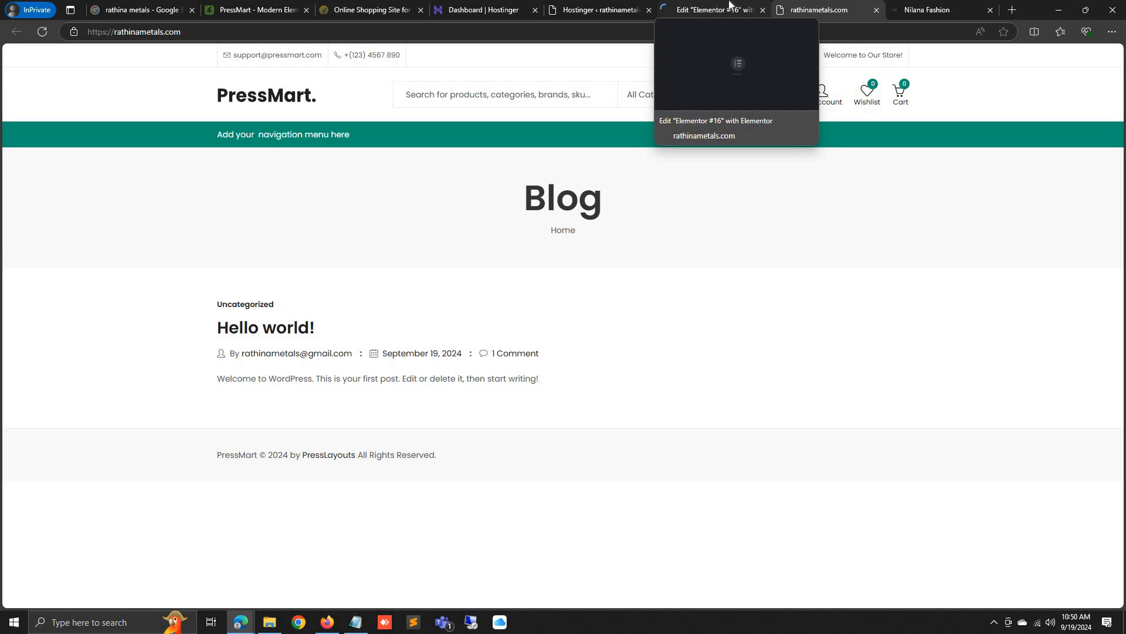
# Dismiss Elementor's AI notification and change the address to /wp-admin/ to load the Dashboard
pyautogui.click(728, 8)
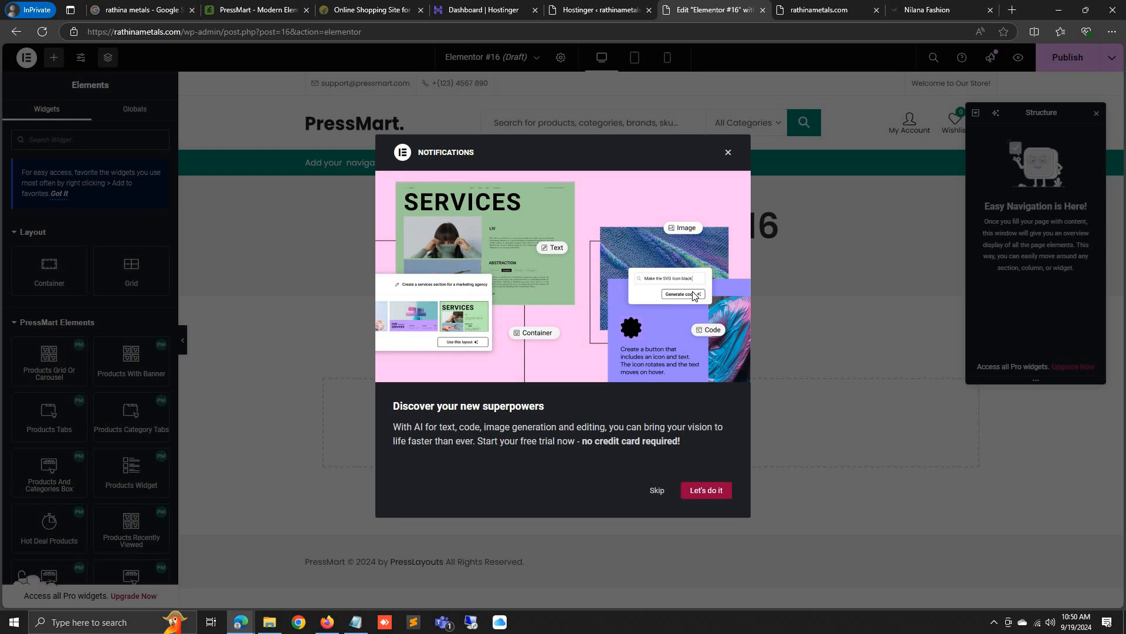
pyautogui.click(655, 491)
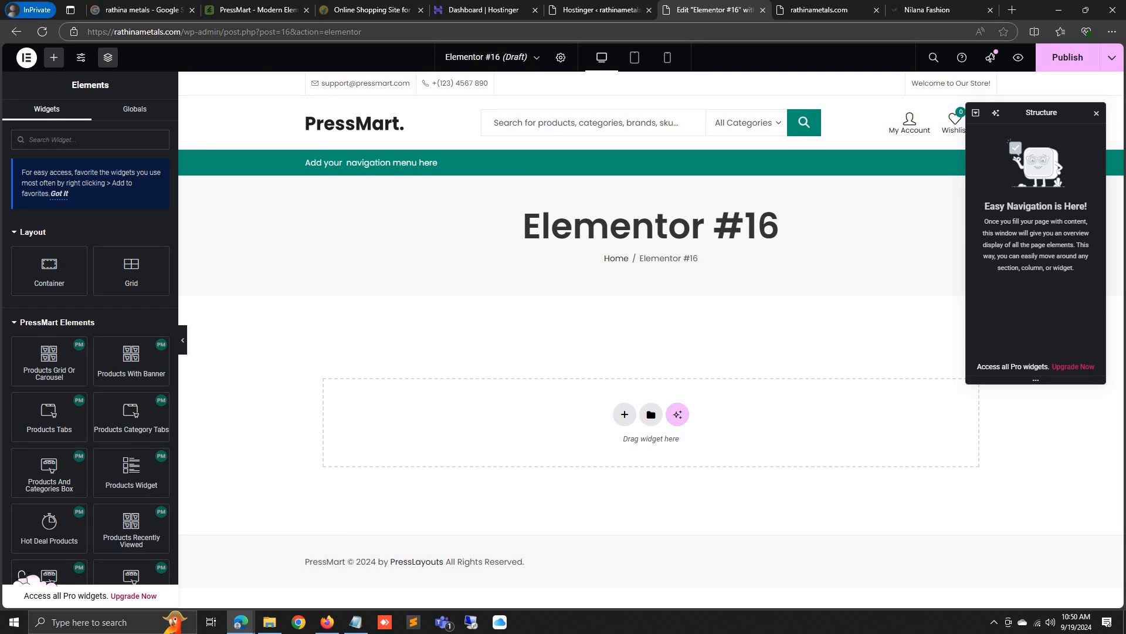
pyautogui.moveTo(225, 32); pyautogui.dragTo(554, 75)
pyautogui.press('BackSpace')
pyautogui.press('Return')
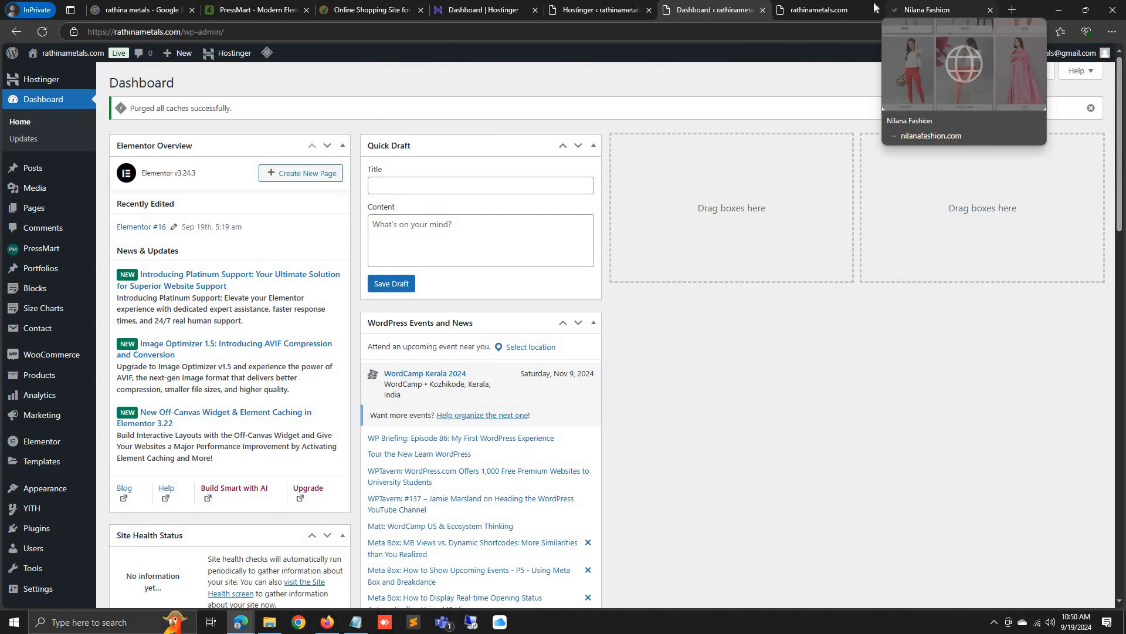
# Collapse the Elementor, Site Health, At a Glance, Activity, YITH and Events widgets; move WooCommerce Status to top
pyautogui.moveTo(847, 13)
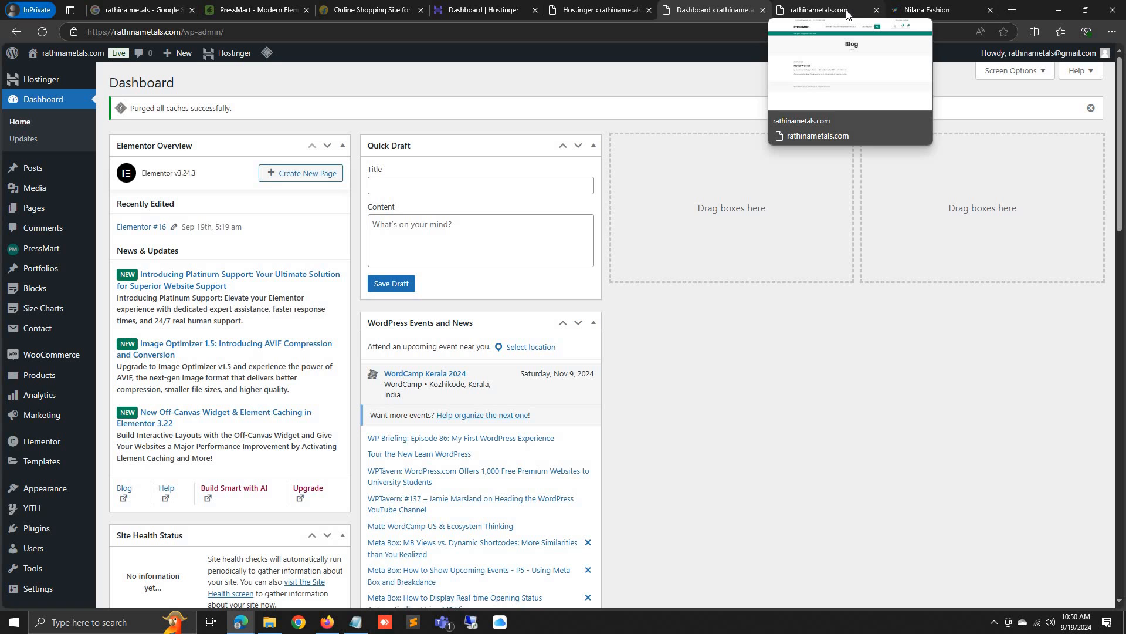
pyautogui.click(343, 146)
pyautogui.click(343, 179)
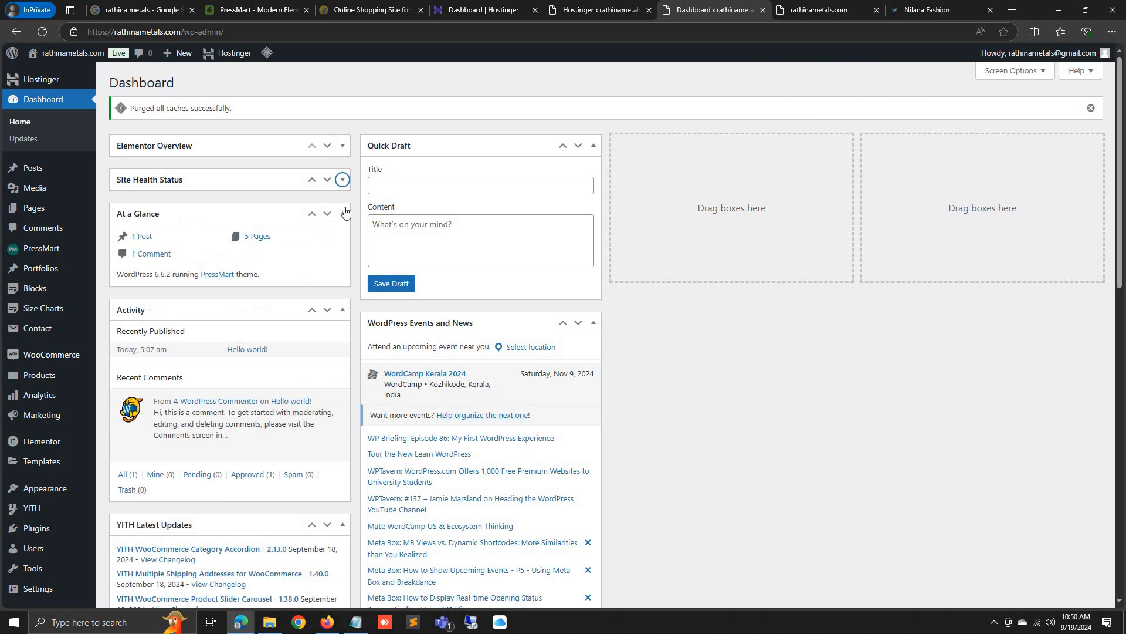
pyautogui.click(342, 214)
pyautogui.click(343, 247)
pyautogui.click(343, 281)
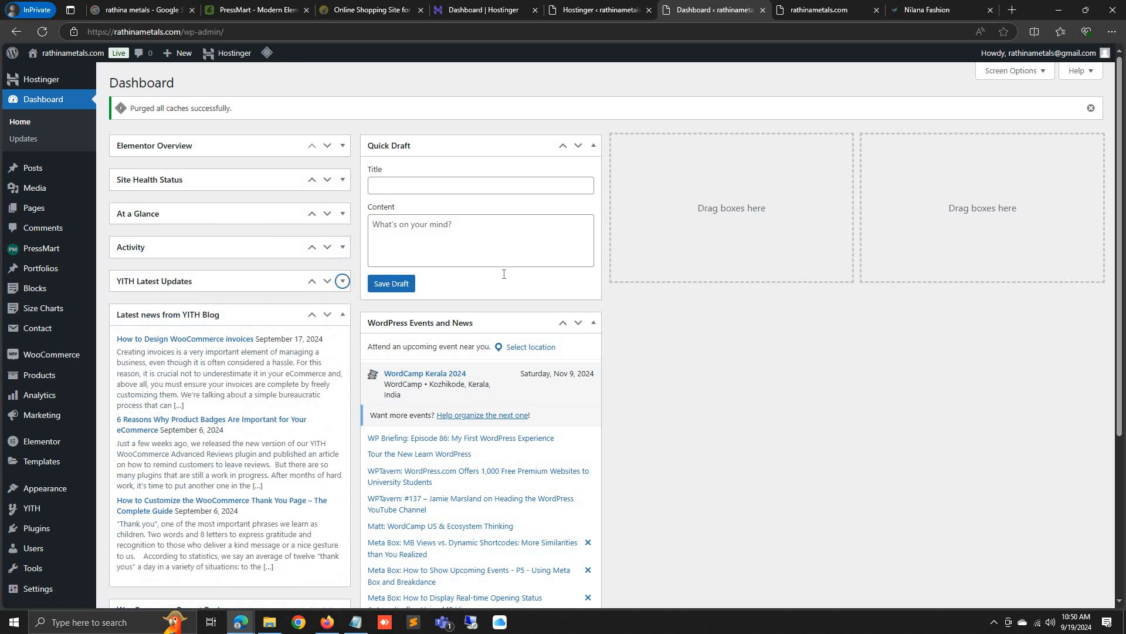
pyautogui.click(343, 314)
pyautogui.click(593, 322)
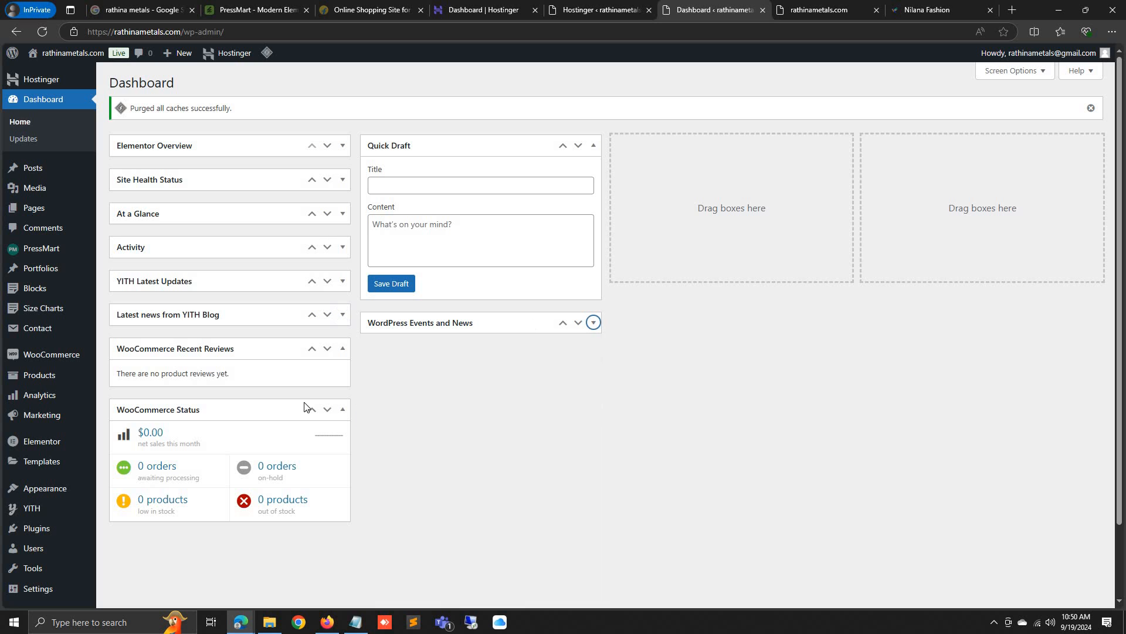
pyautogui.moveTo(201, 417); pyautogui.dragTo(193, 138)
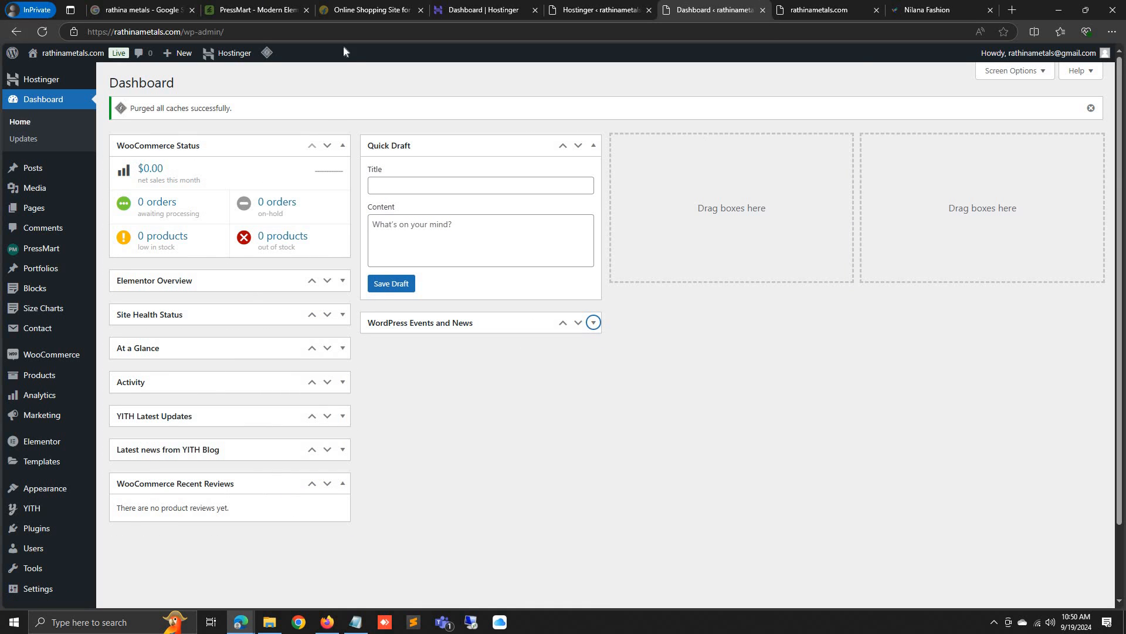
# Go to PressMart Demo Import and preview the Home 2 demo in a new tab
pyautogui.moveTo(45, 252)
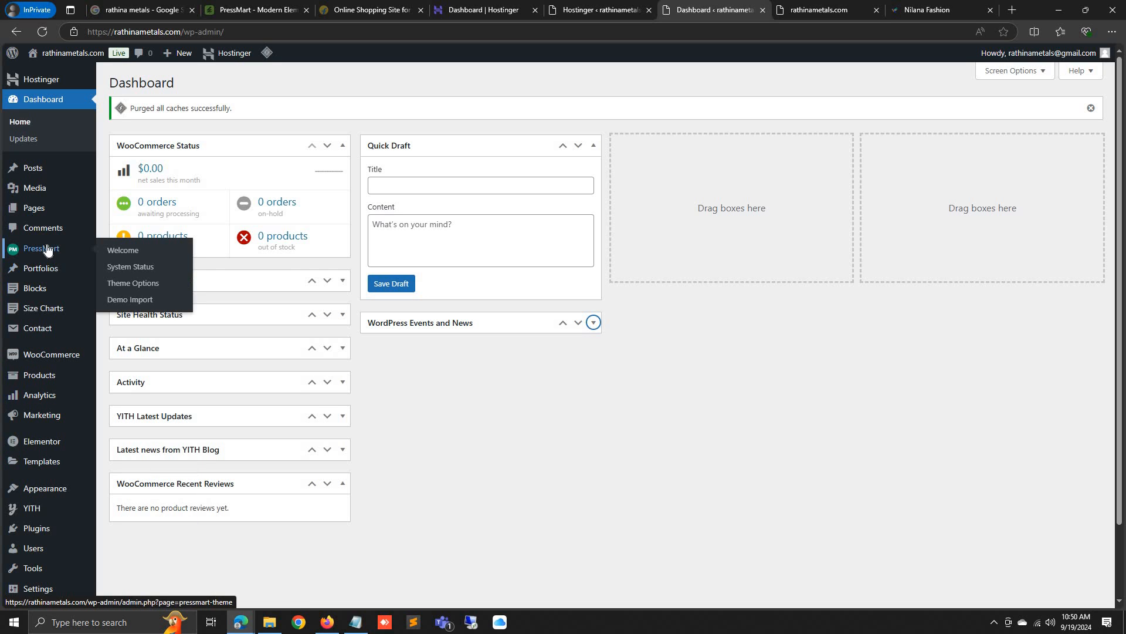
pyautogui.click(152, 303)
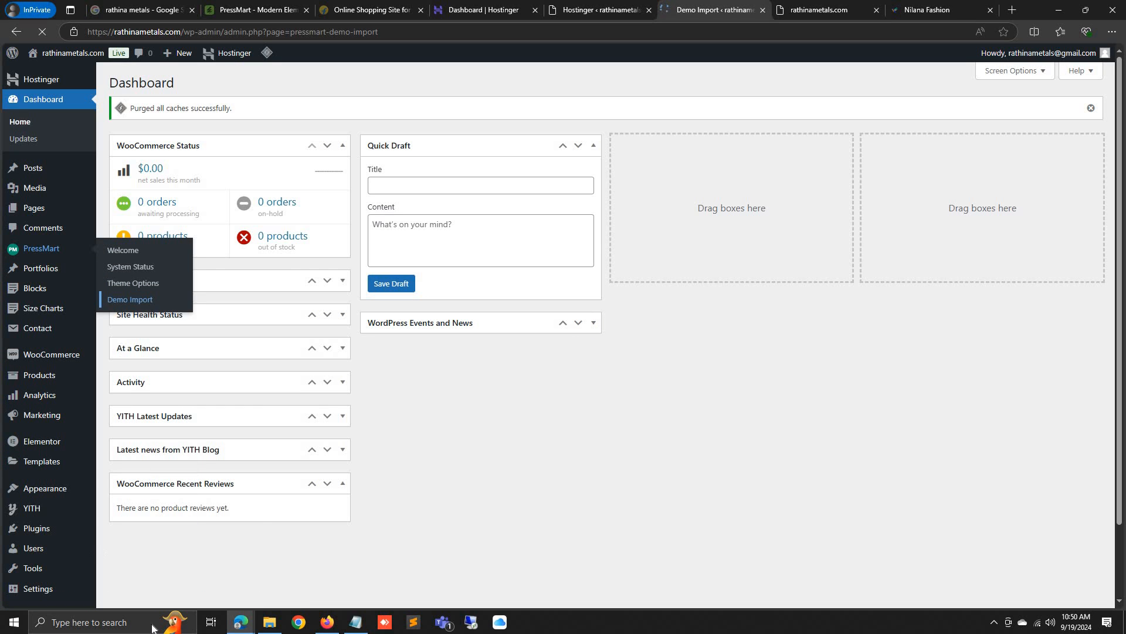
pyautogui.scroll(-5, 508, 450)
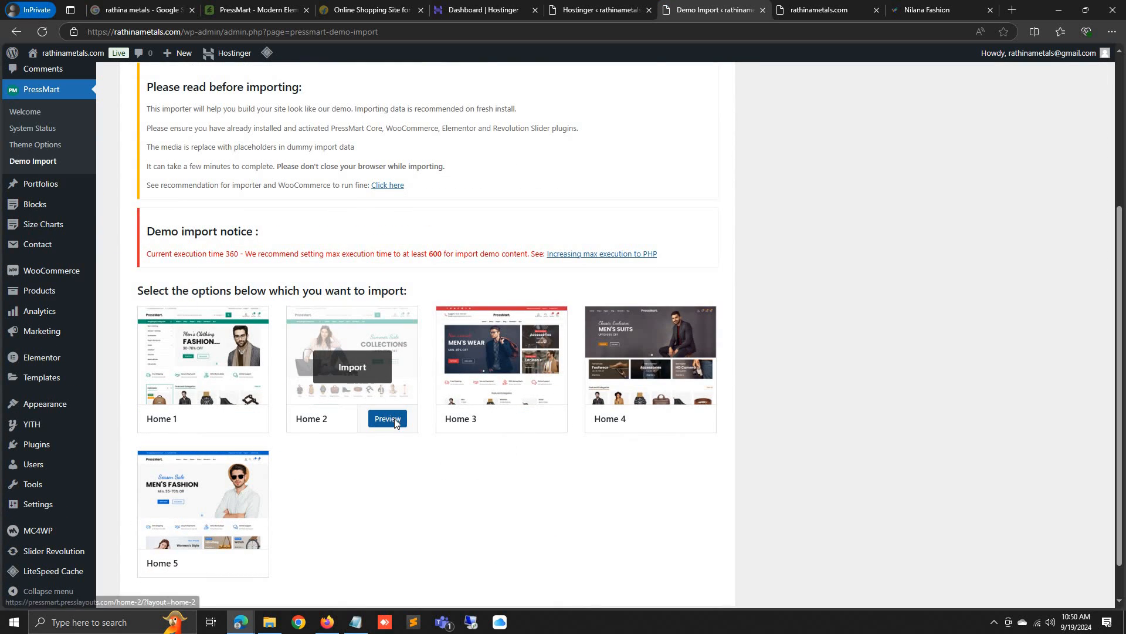
pyautogui.click(387, 419)
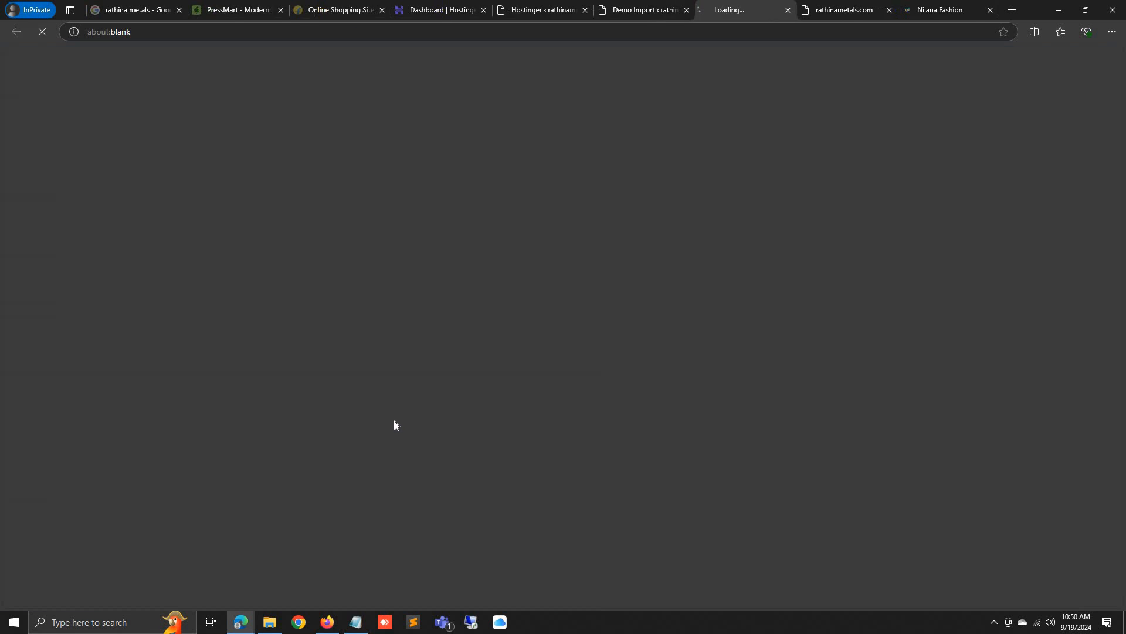
pyautogui.click(640, 5)
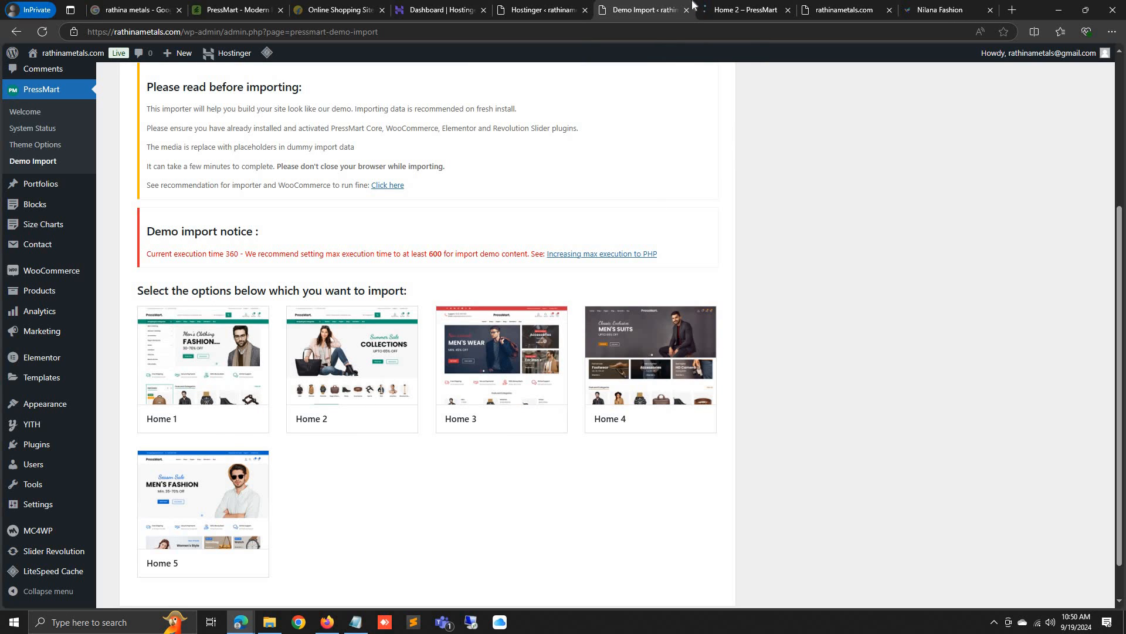
pyautogui.click(760, 10)
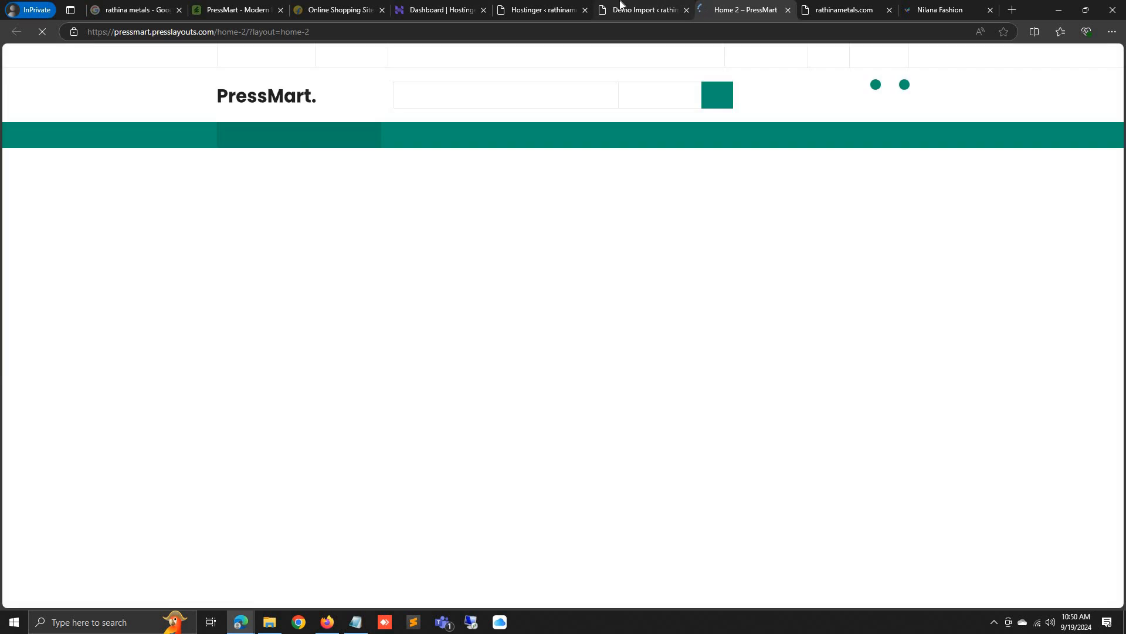
pyautogui.click(645, 8)
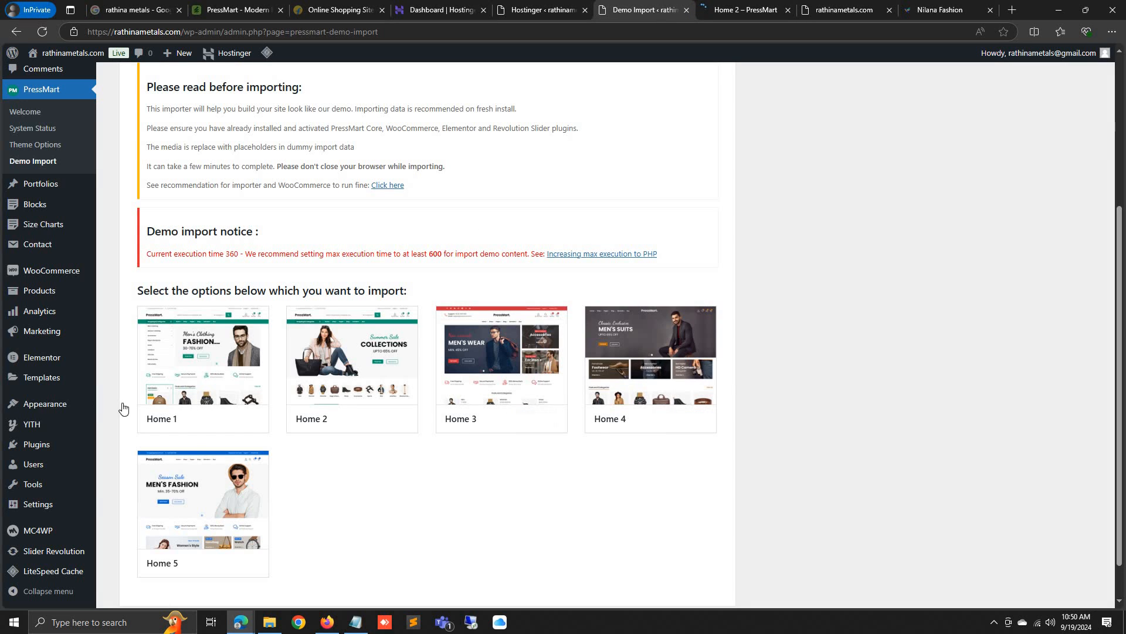
# Preview the Home 1 and Home 5 demos in new tabs, returning to Demo Import
pyautogui.click(251, 427)
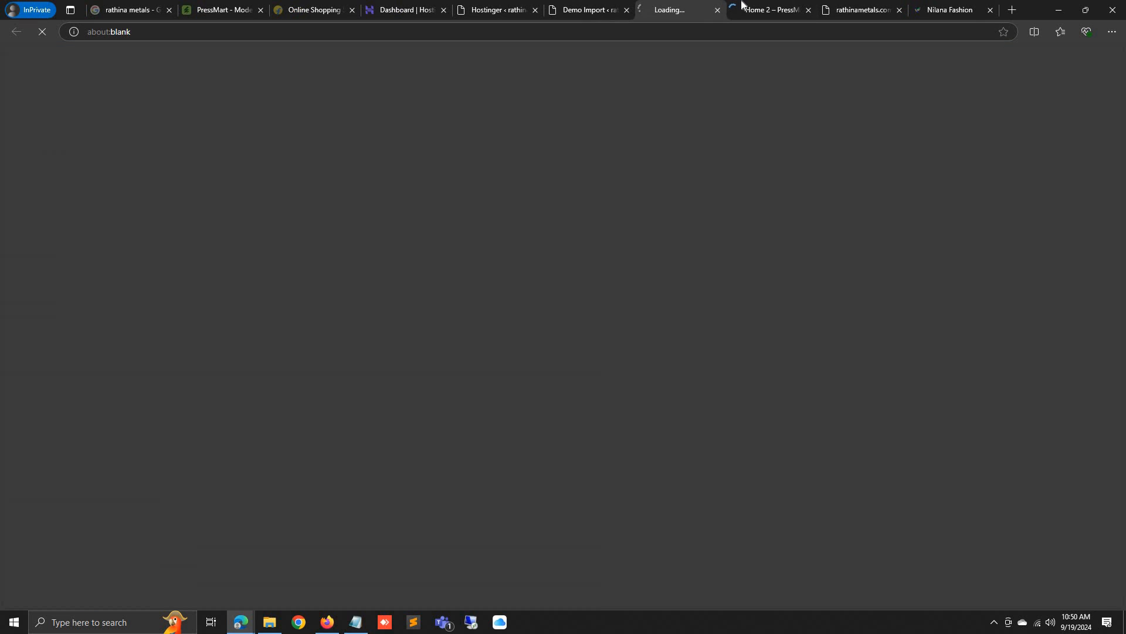
pyautogui.click(762, 7)
pyautogui.click(574, 8)
pyautogui.scroll(-1, 473, 157)
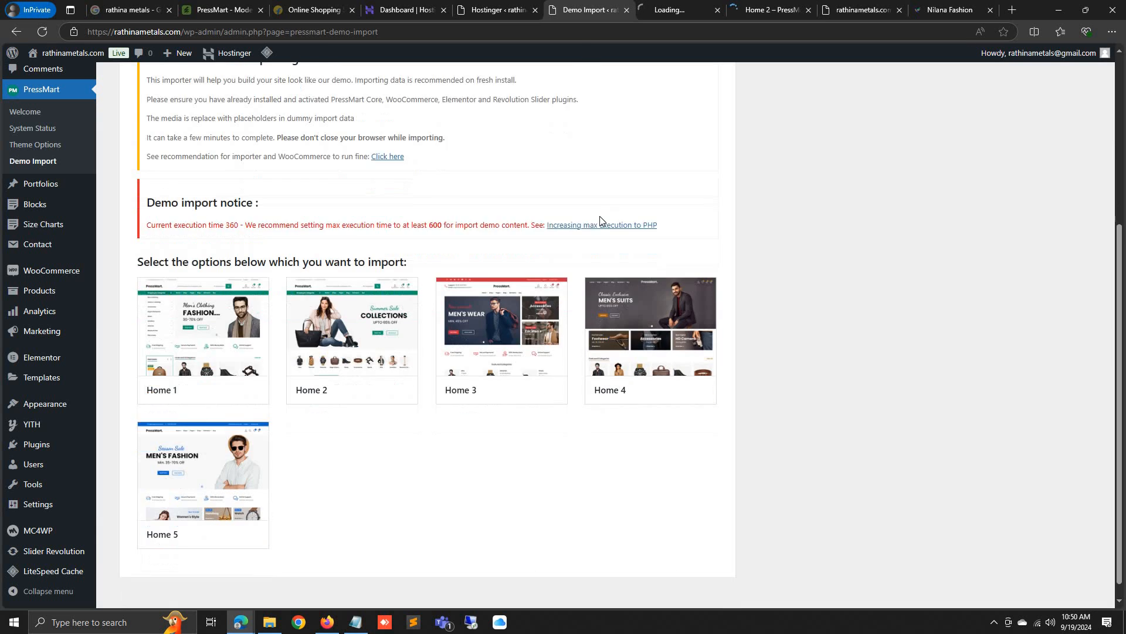
pyautogui.click(237, 519)
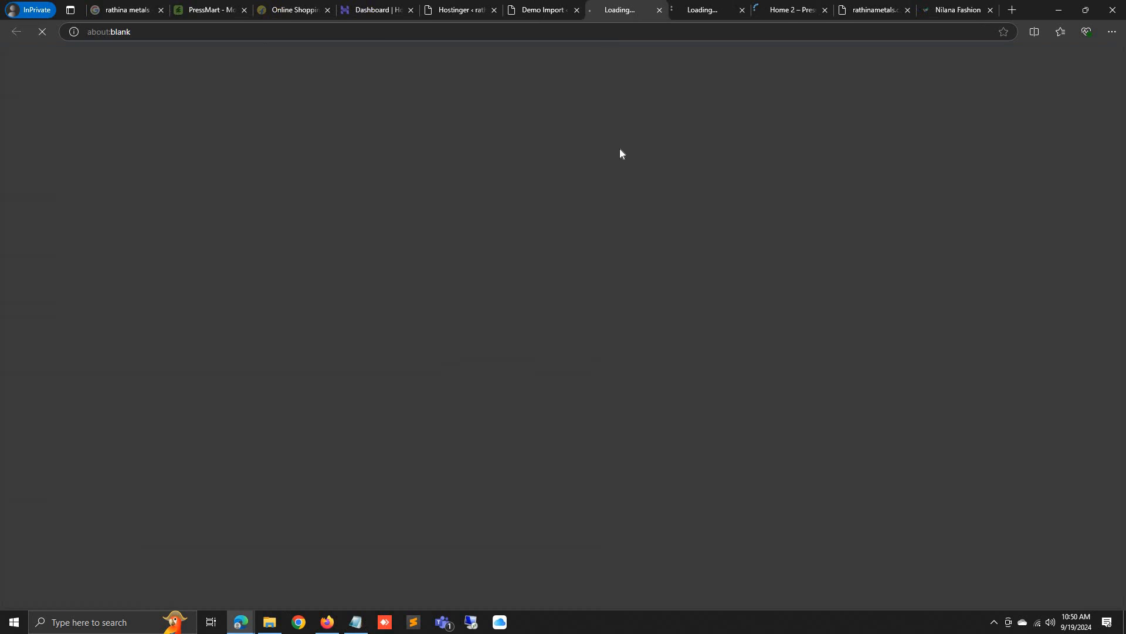
pyautogui.click(554, 11)
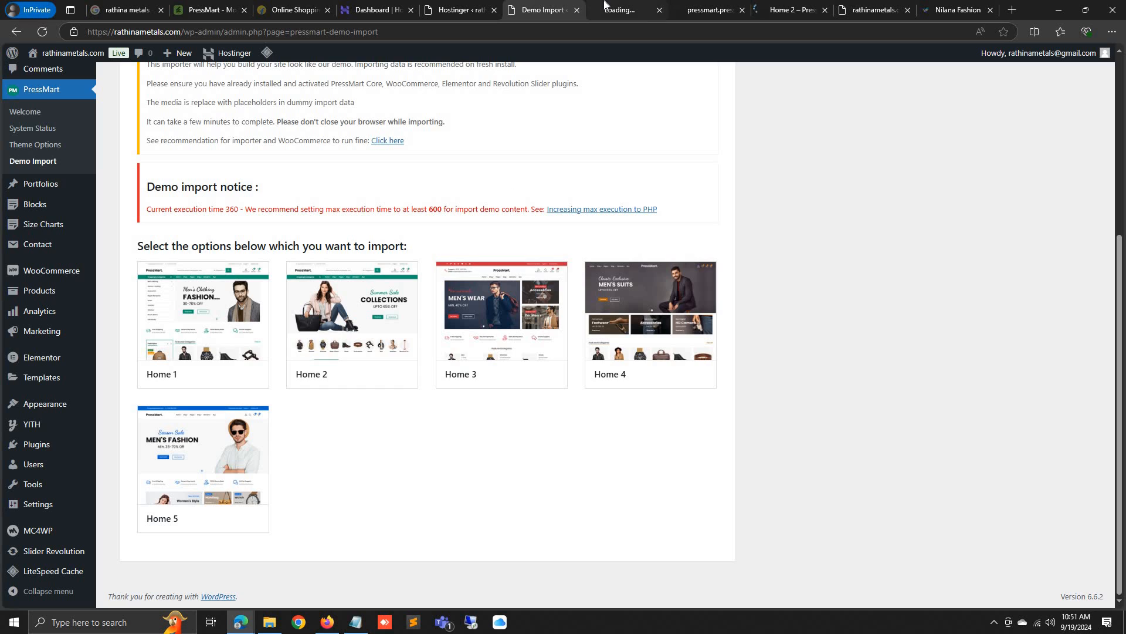
pyautogui.click(607, 8)
pyautogui.click(558, 5)
# Check the open tabs and close the Nilana Fashion store tab
pyautogui.click(603, 14)
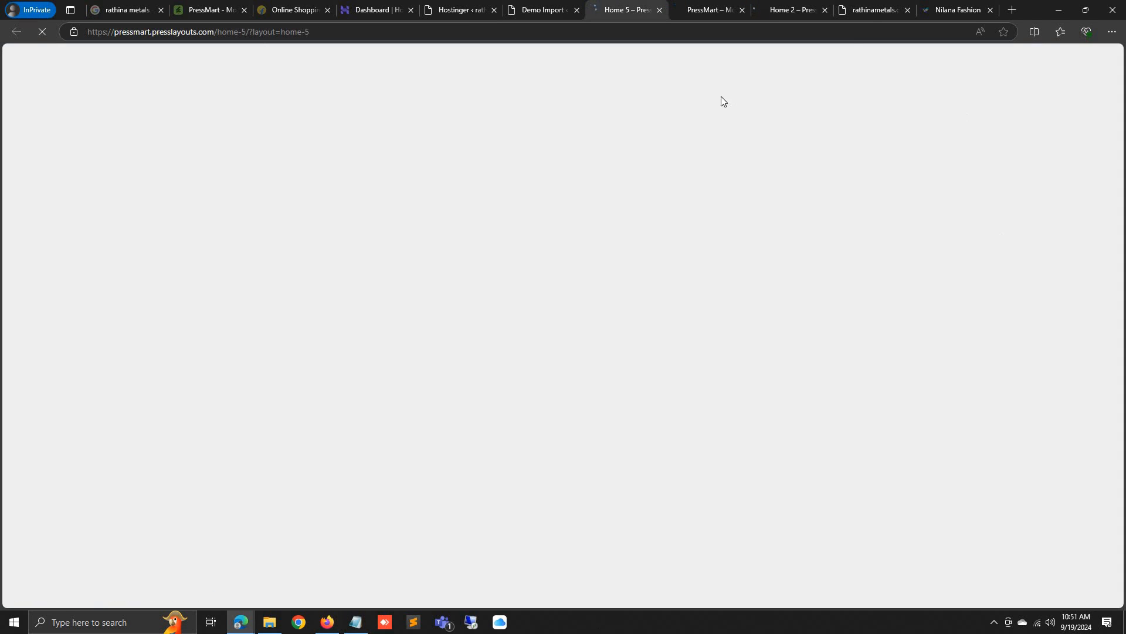
pyautogui.click(893, 5)
pyautogui.click(954, 10)
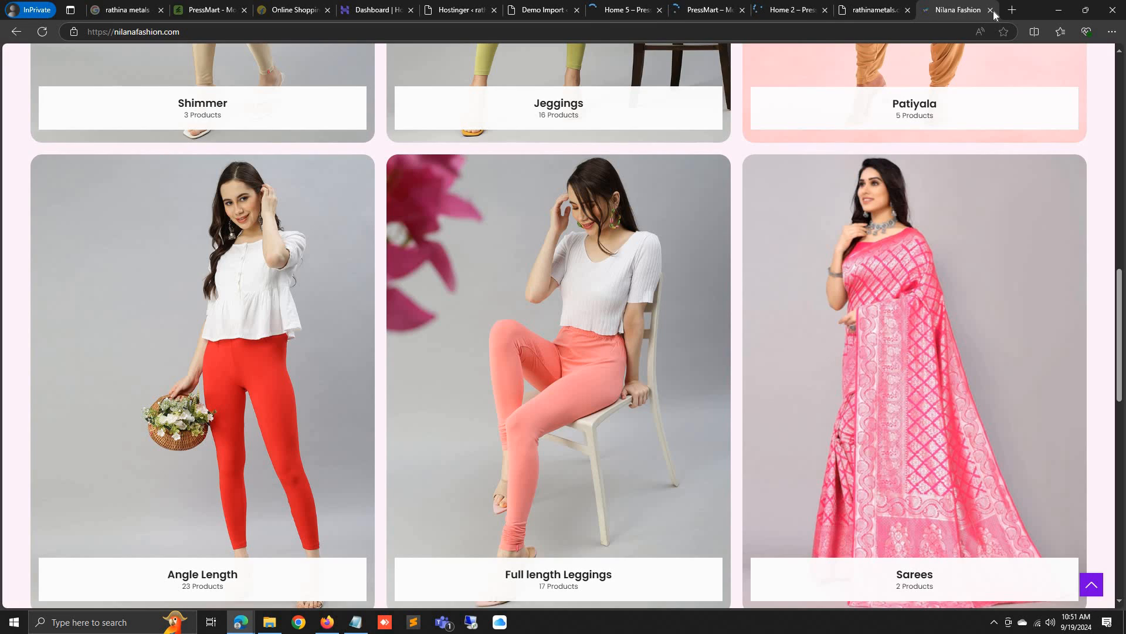
pyautogui.click(991, 11)
# Browse the Home 2 demo and the main PressMart demo homepage
pyautogui.click(874, 8)
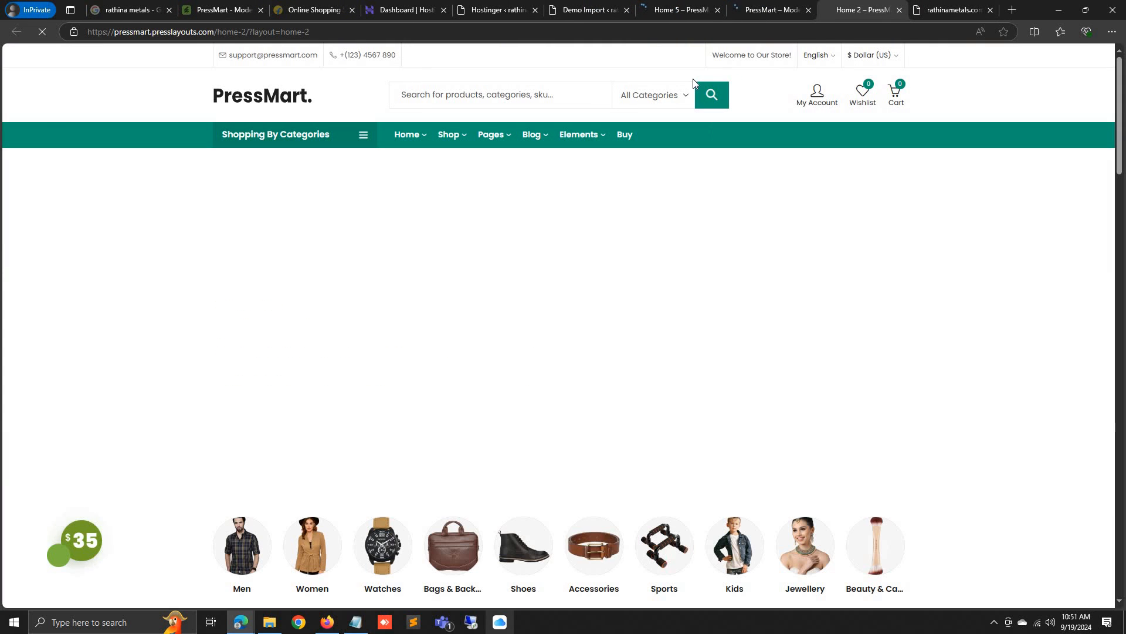
pyautogui.scroll(-15, 620, 299)
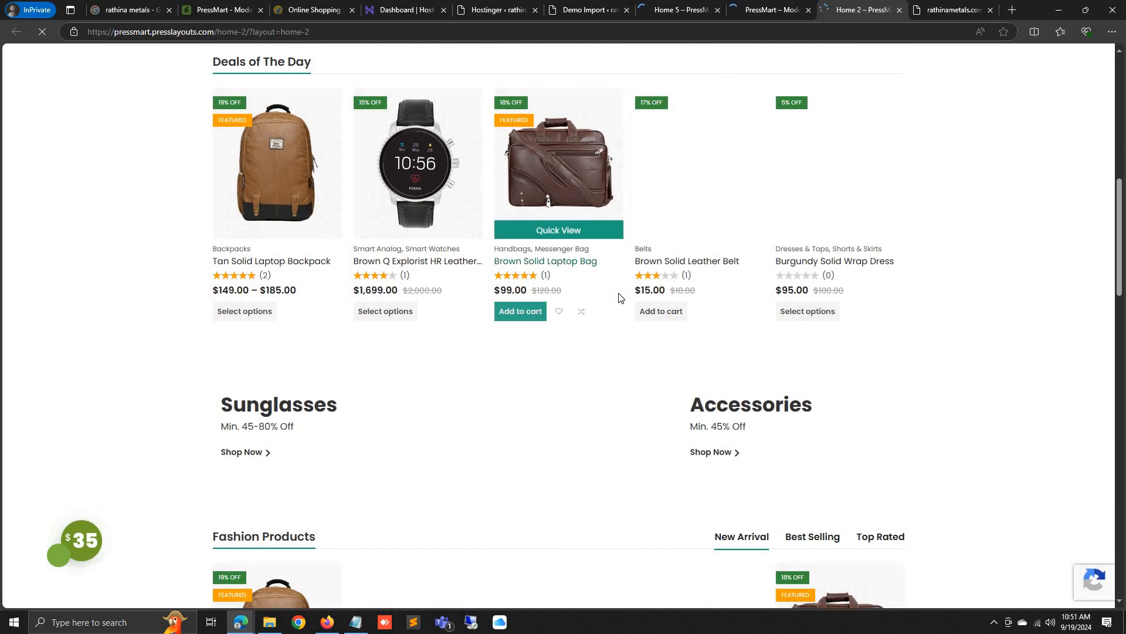
pyautogui.scroll(-4, 645, 234)
pyautogui.scroll(3, 712, 60)
pyautogui.click(771, 10)
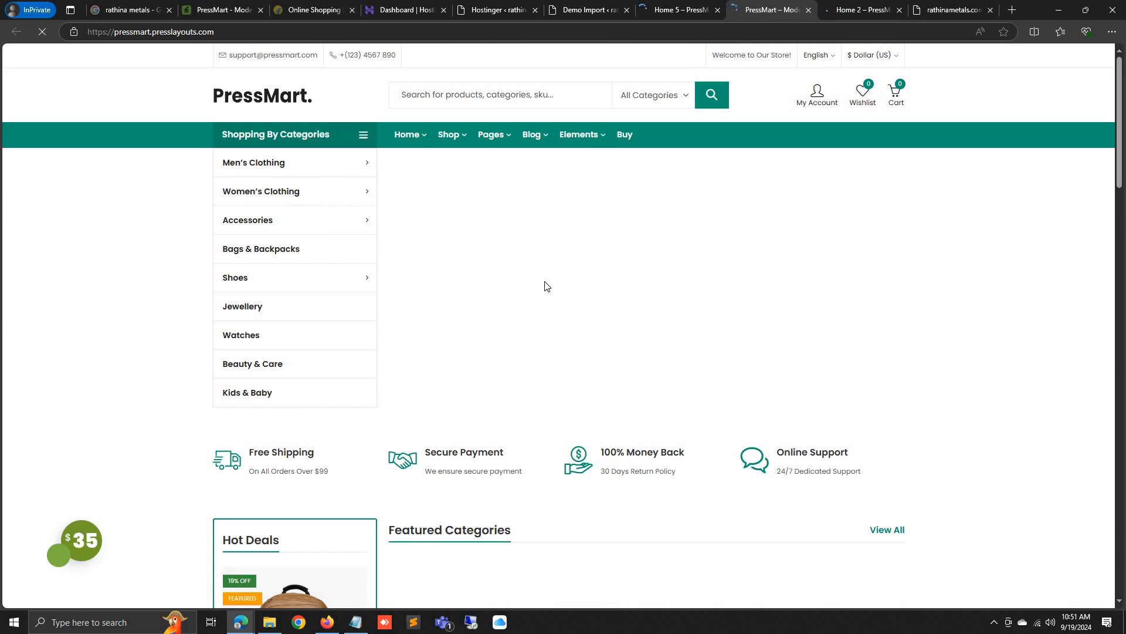
pyautogui.scroll(-10, 540, 307)
# Scroll through the Home 5 demo layout
pyautogui.click(681, 10)
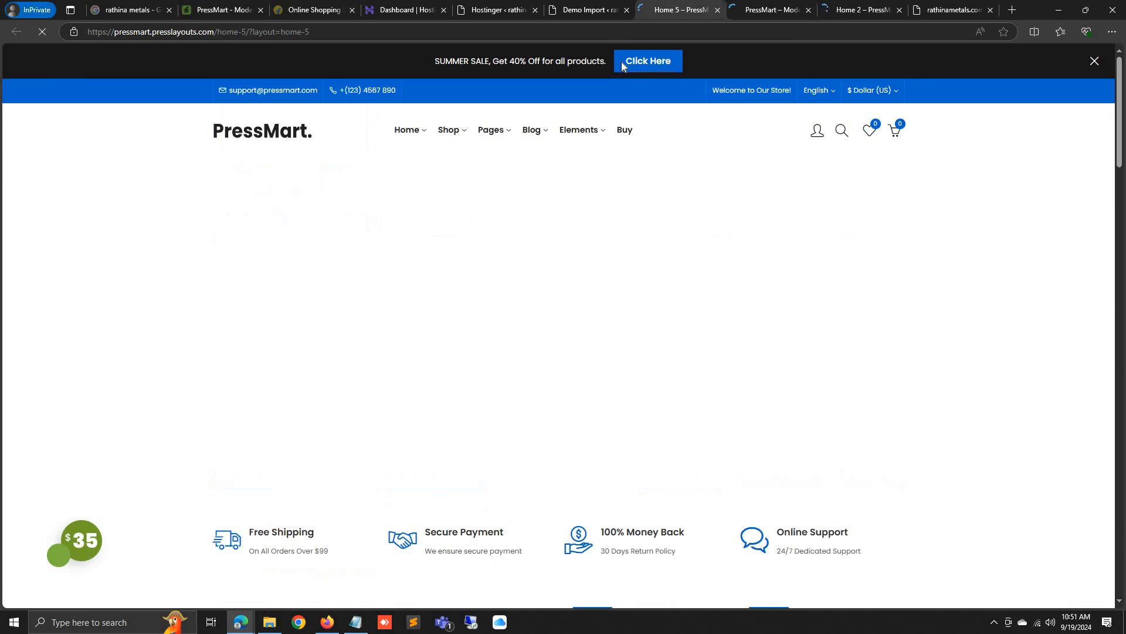
pyautogui.scroll(-20, 496, 386)
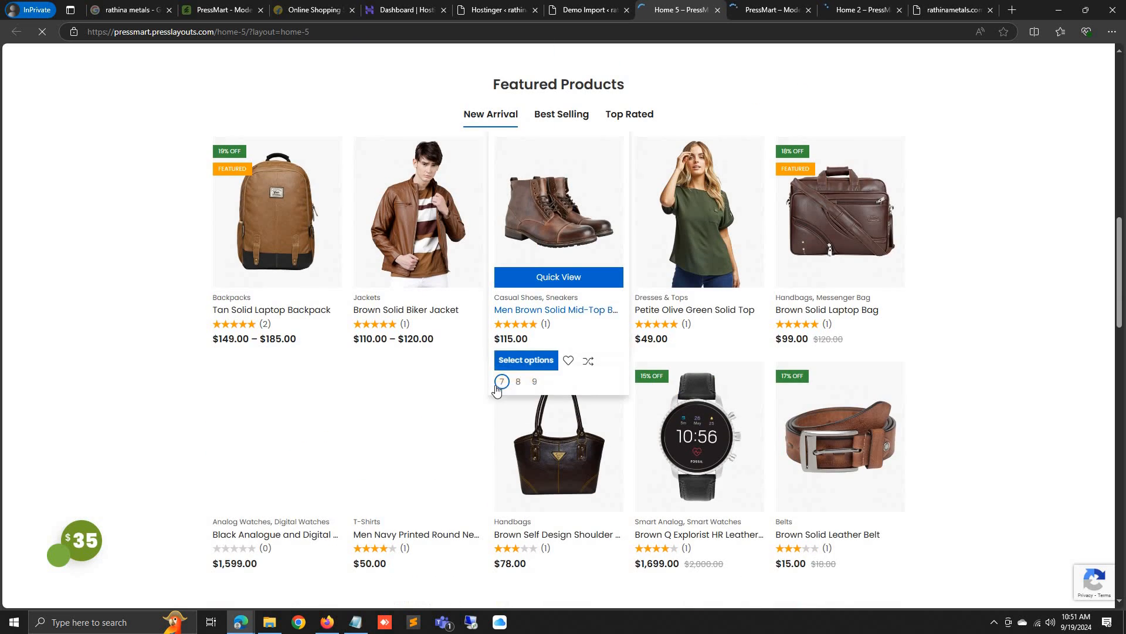
pyautogui.scroll(-8, 583, 334)
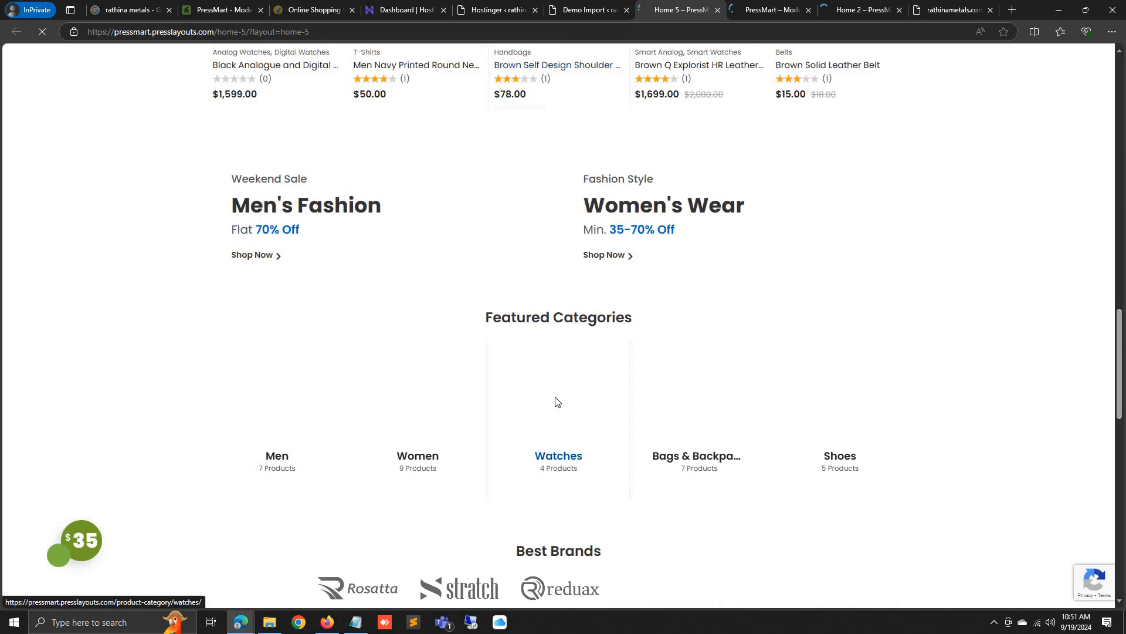
pyautogui.scroll(-11, 565, 434)
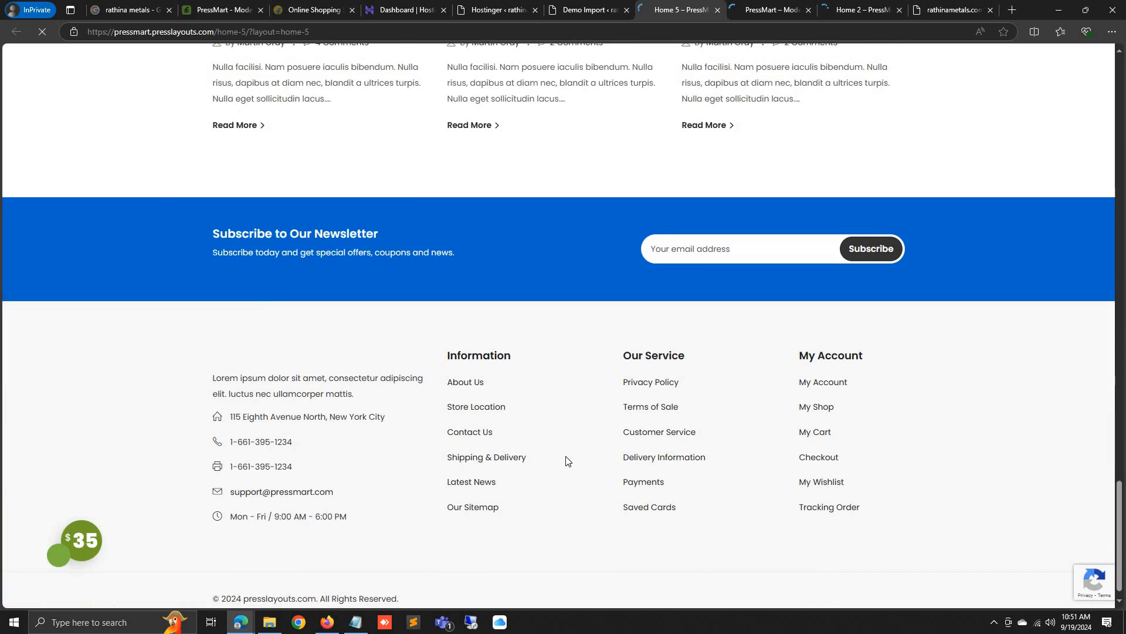
pyautogui.scroll(7, 567, 461)
pyautogui.scroll(20, 567, 461)
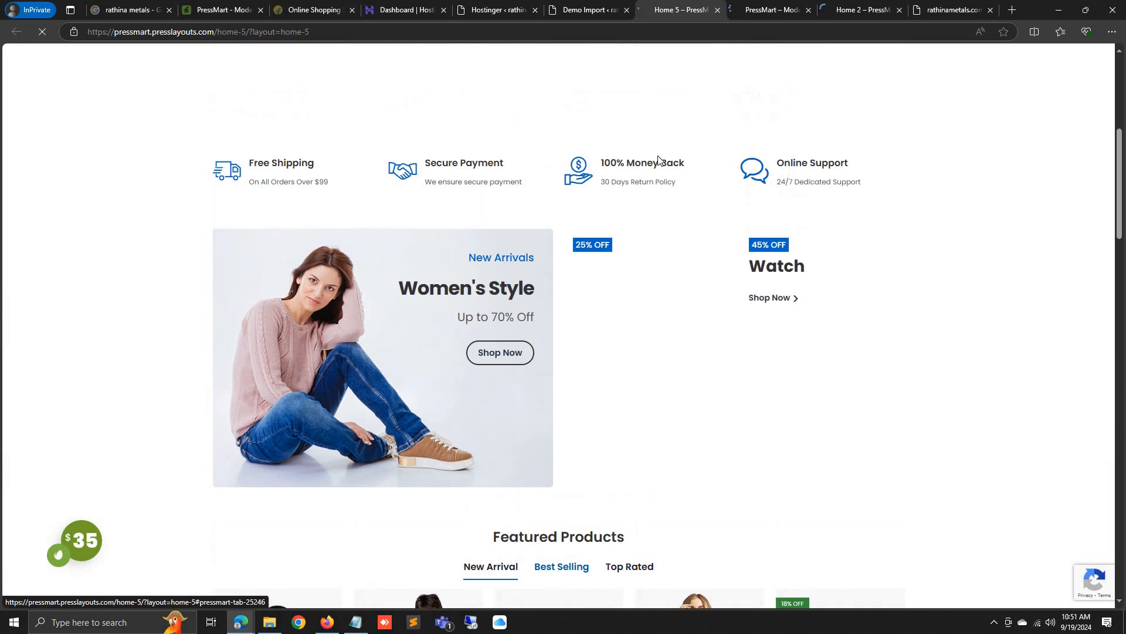
pyautogui.scroll(6, 646, 217)
pyautogui.scroll(-12, 364, 444)
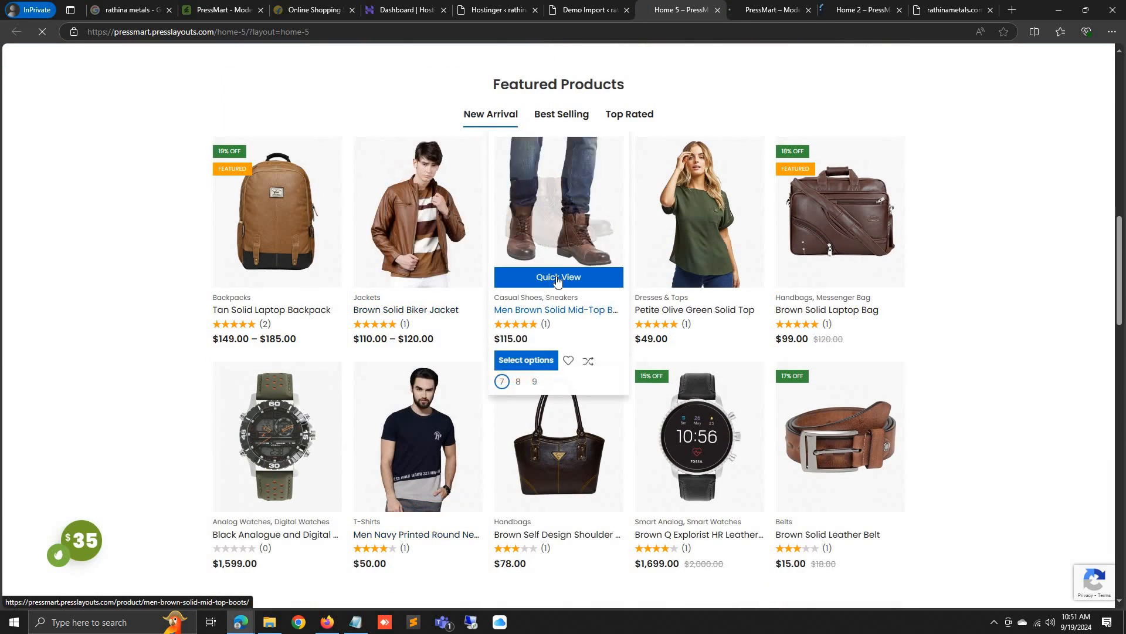
# View the Men Brown Solid Mid-Top Boots product page, then return to WordPress
pyautogui.click(558, 237)
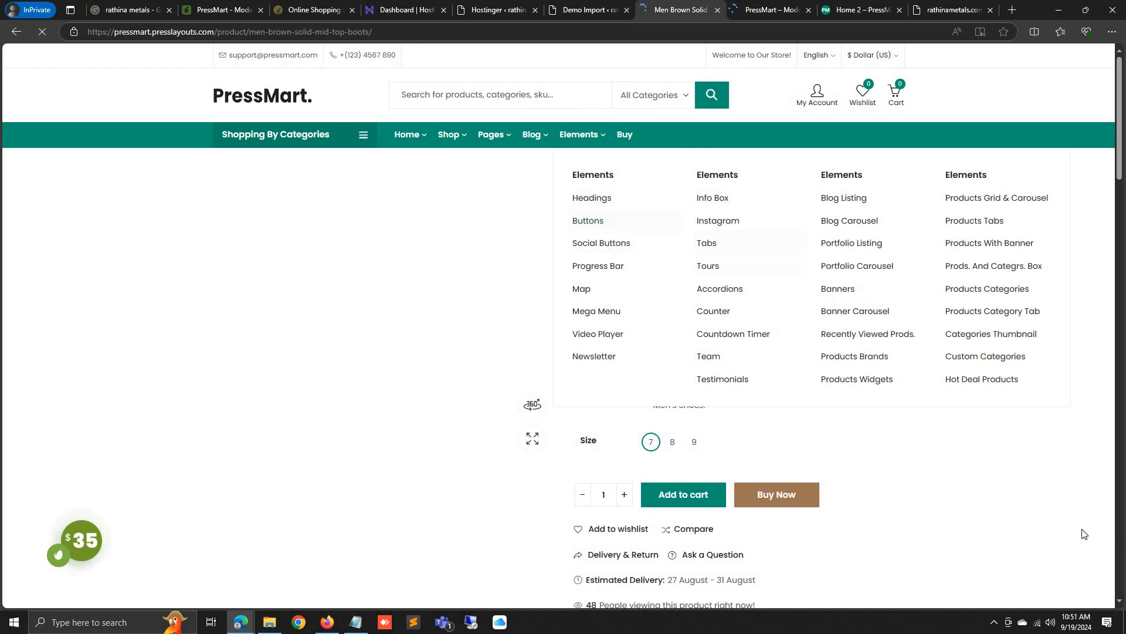
pyautogui.scroll(-5, 628, 258)
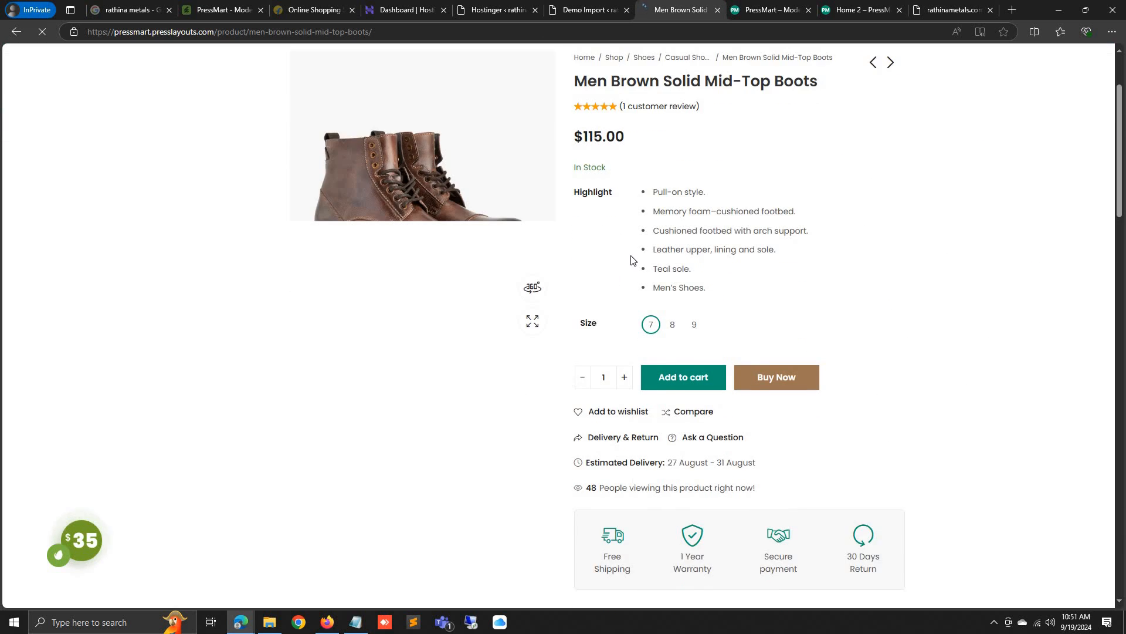
pyautogui.scroll(-4, 792, 369)
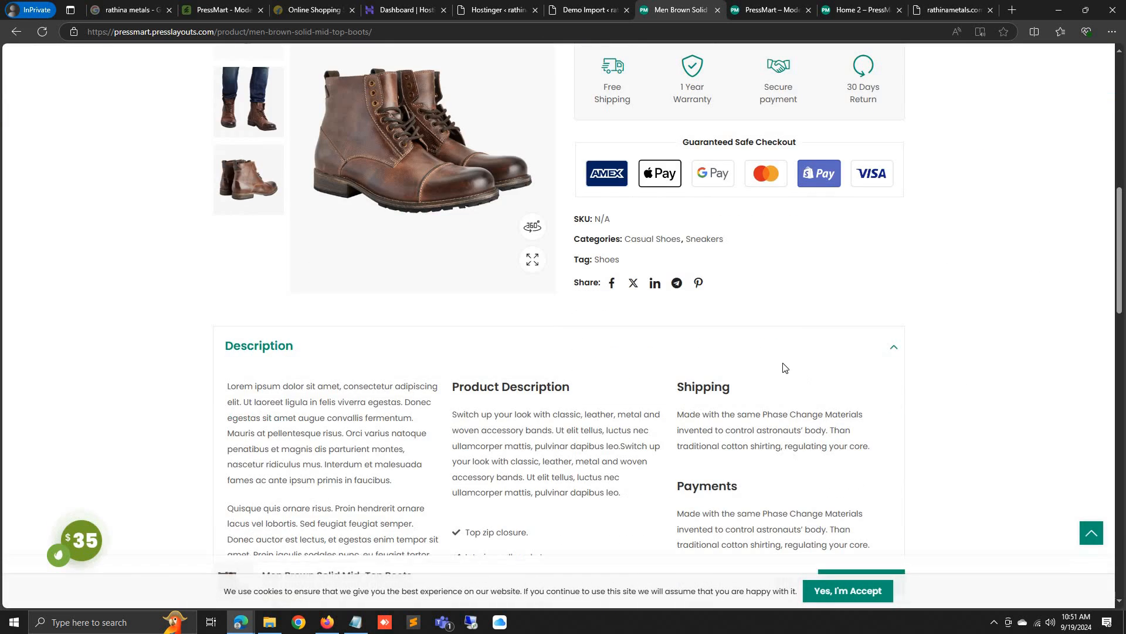
pyautogui.scroll(10, 747, 302)
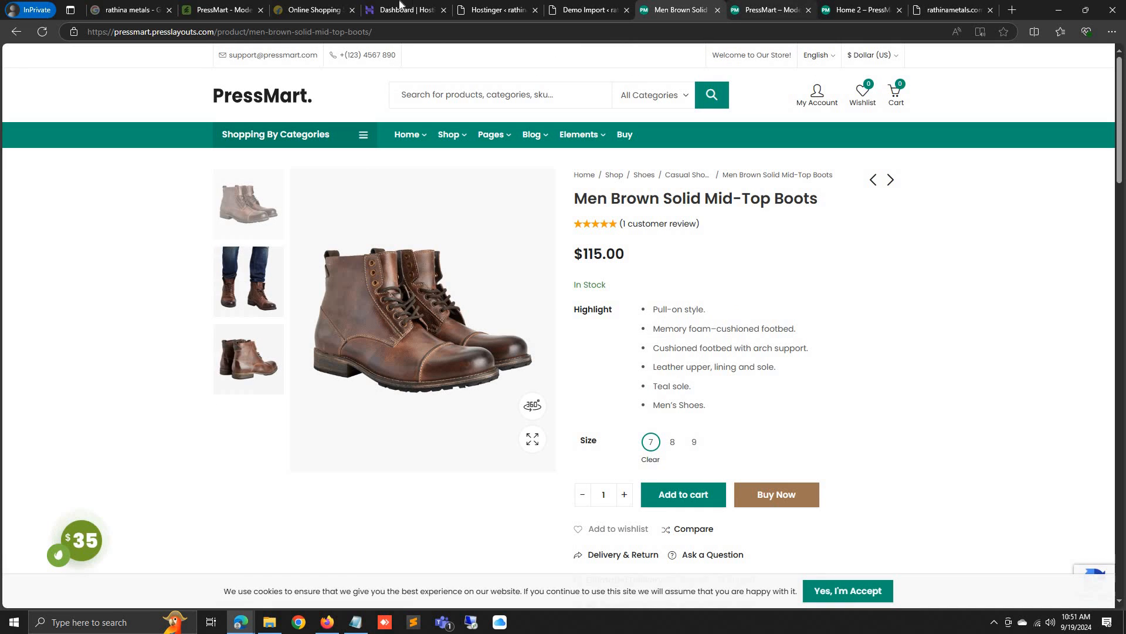
pyautogui.click(511, 7)
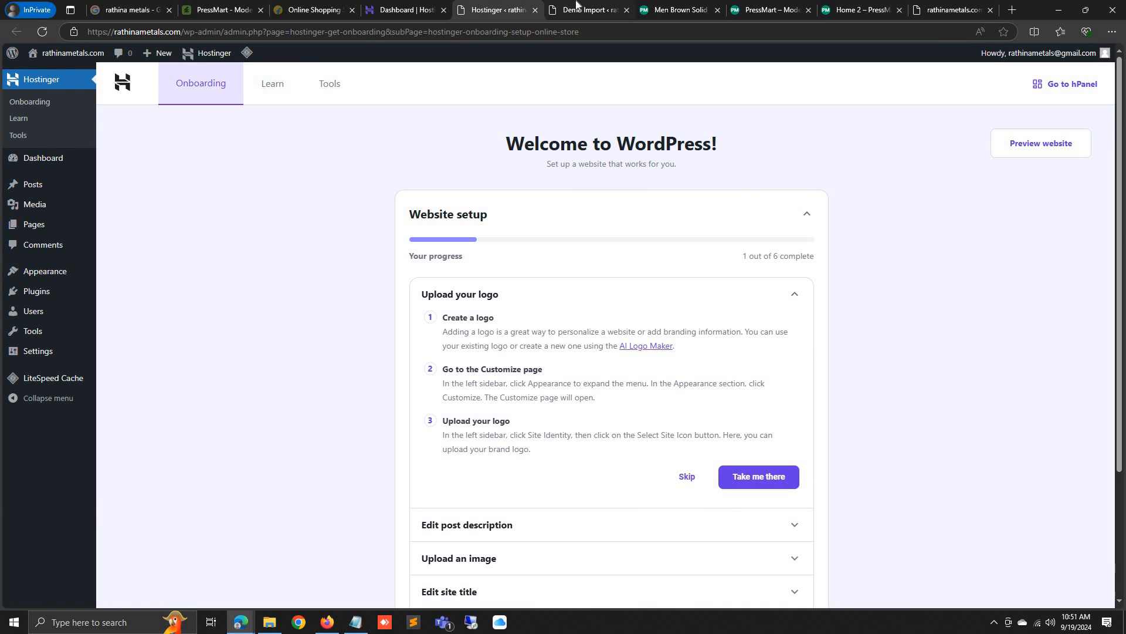
# Install the Home 2 demo with Import All selected and confirm the import
pyautogui.click(577, 6)
pyautogui.moveTo(355, 326)
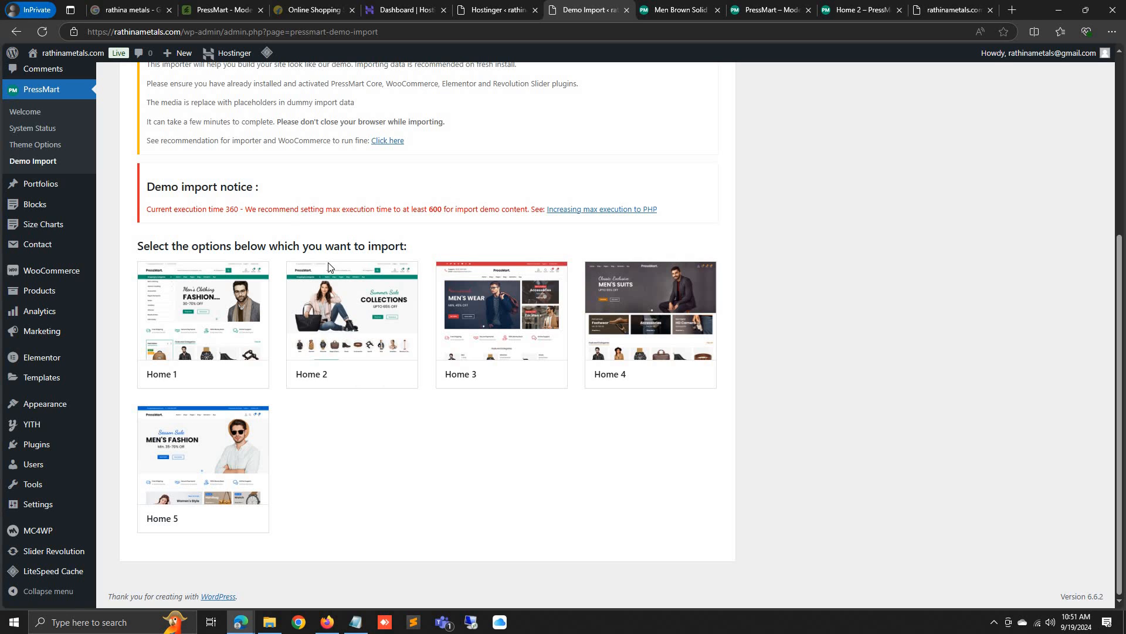
pyautogui.click(354, 325)
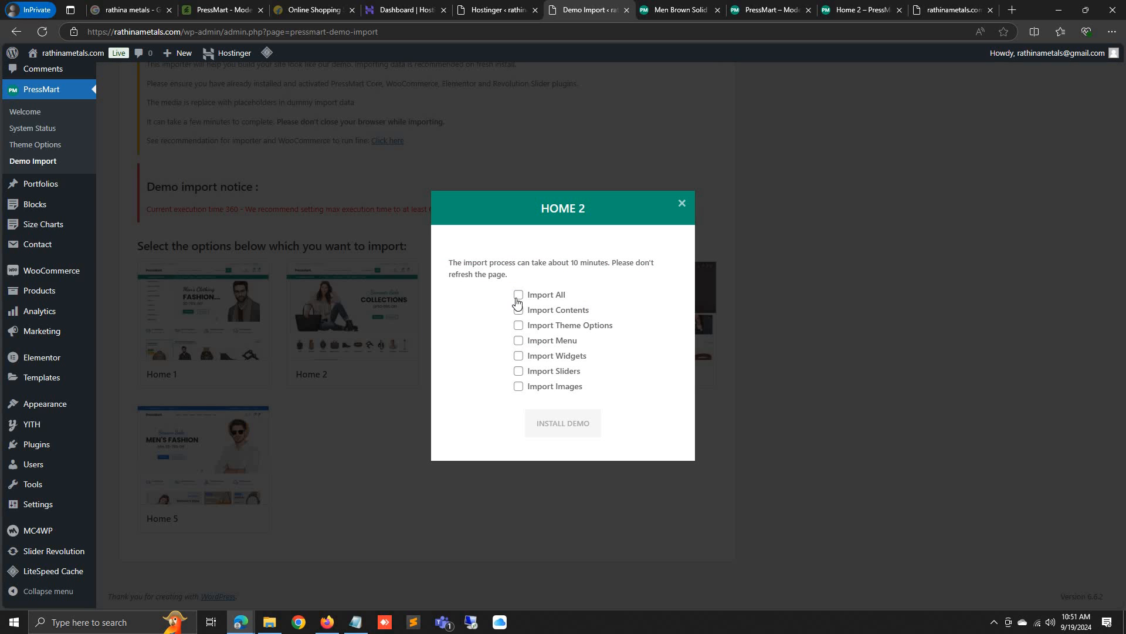
pyautogui.click(517, 298)
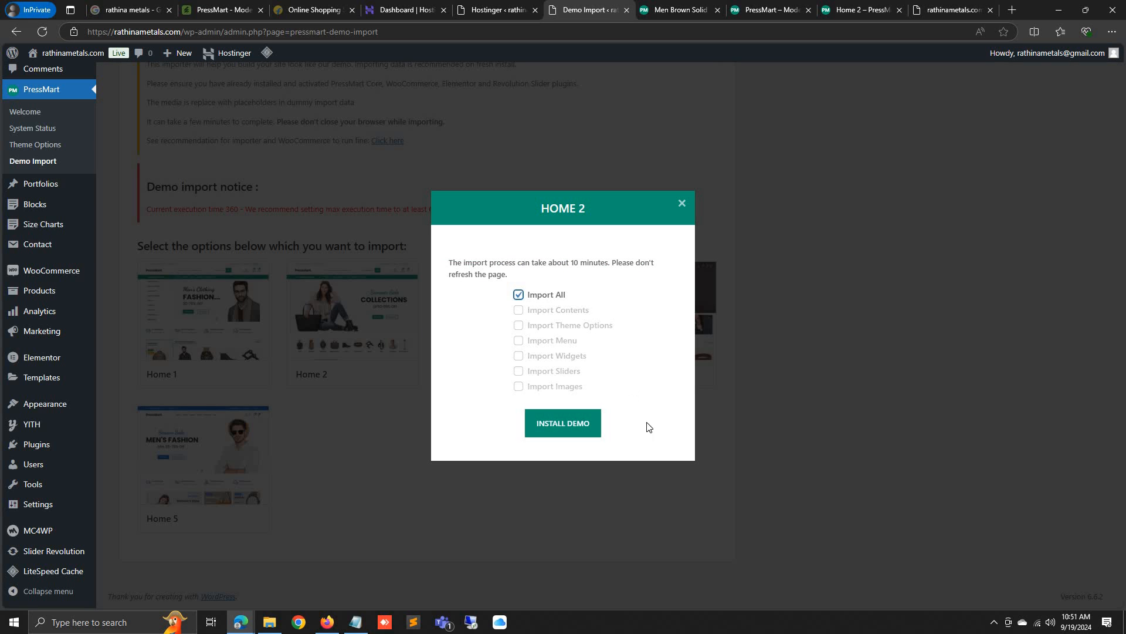
pyautogui.click(554, 424)
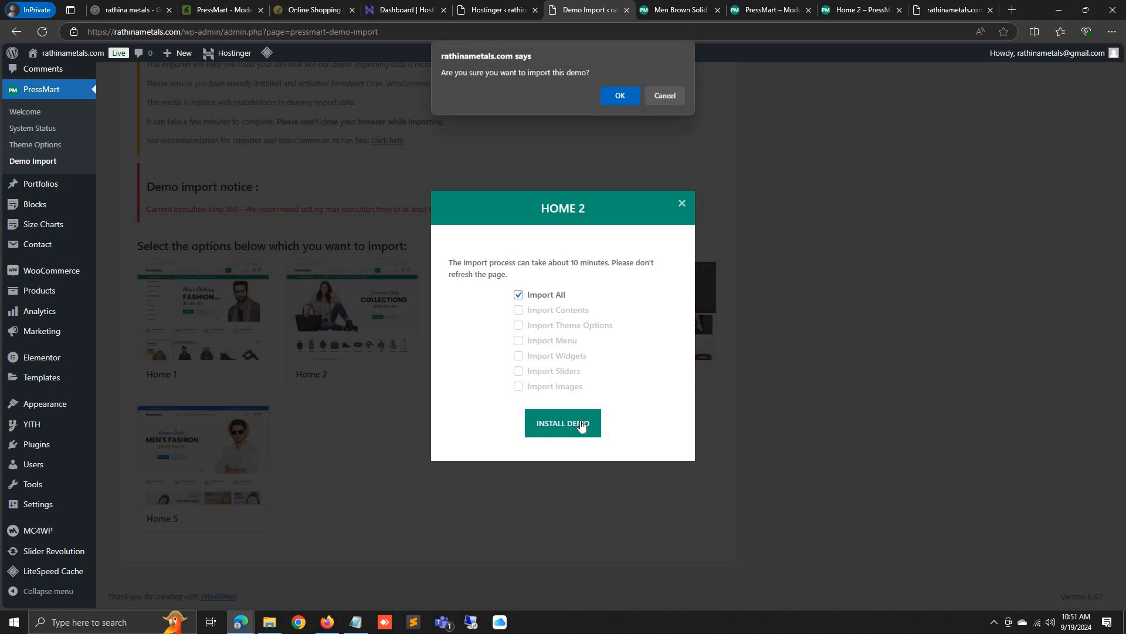
pyautogui.click(610, 93)
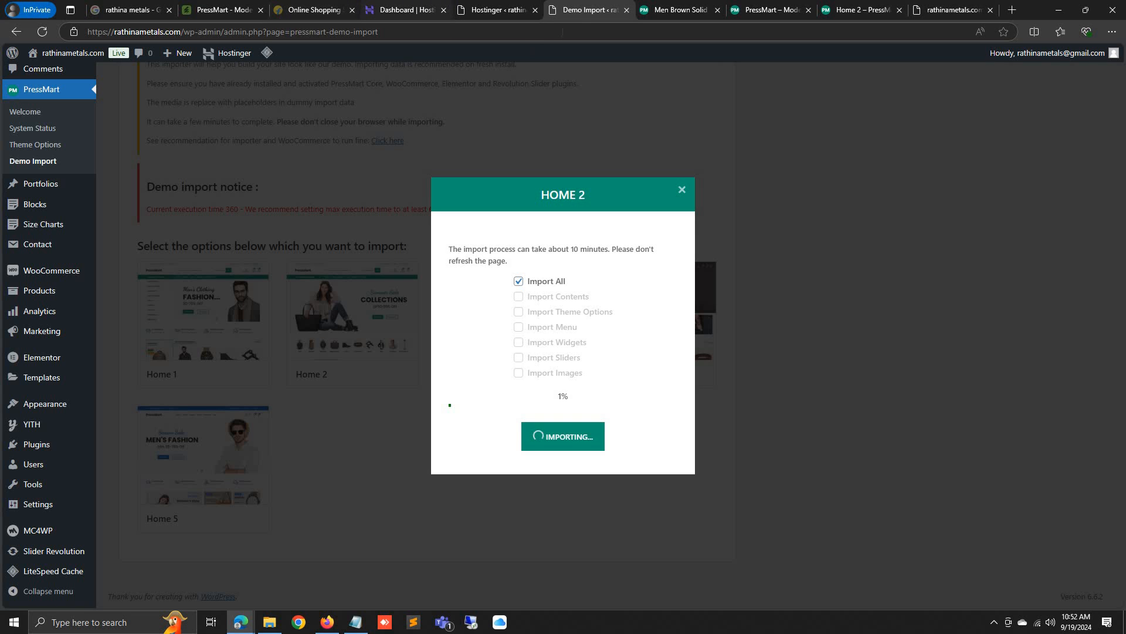
# Close the boots product, main demo, Home 2 preview and rathinametals.com blog tabs
pyautogui.click(710, 12)
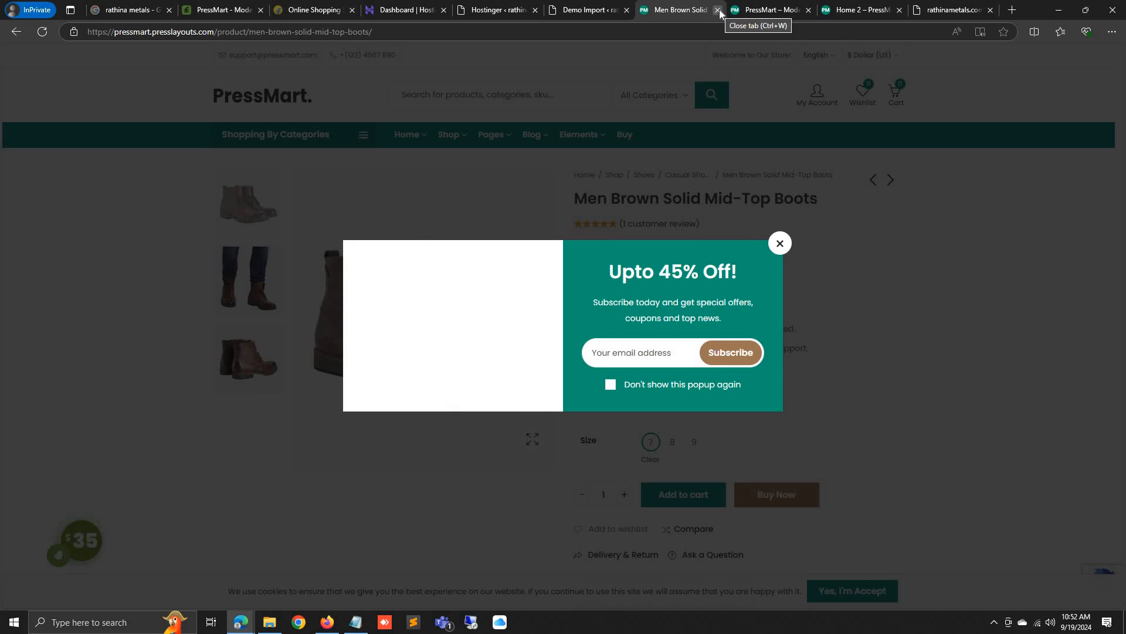
pyautogui.click(717, 10)
pyautogui.click(719, 10)
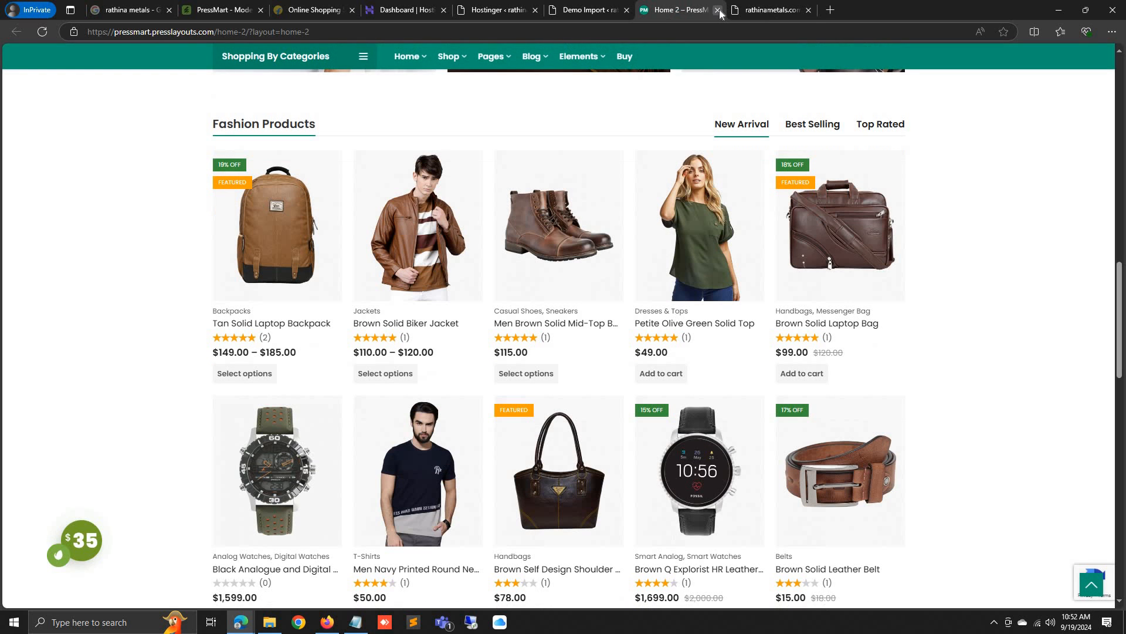
pyautogui.click(719, 9)
pyautogui.click(718, 10)
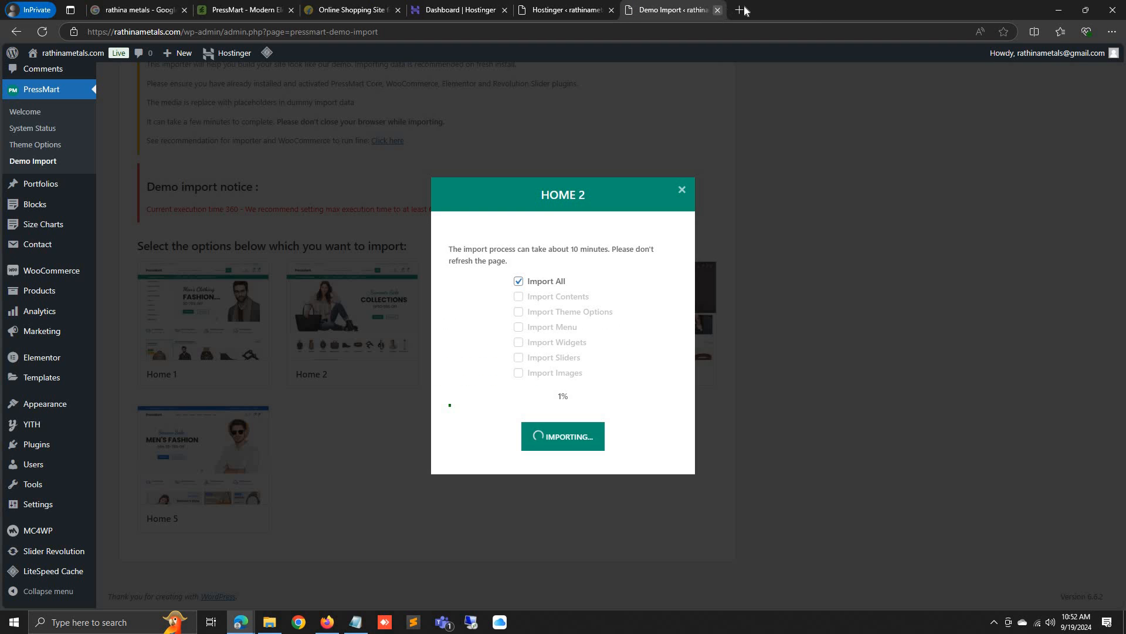
# Search 'ccavenue' in a new private tab and open the official CCAvenue site
pyautogui.click(741, 10)
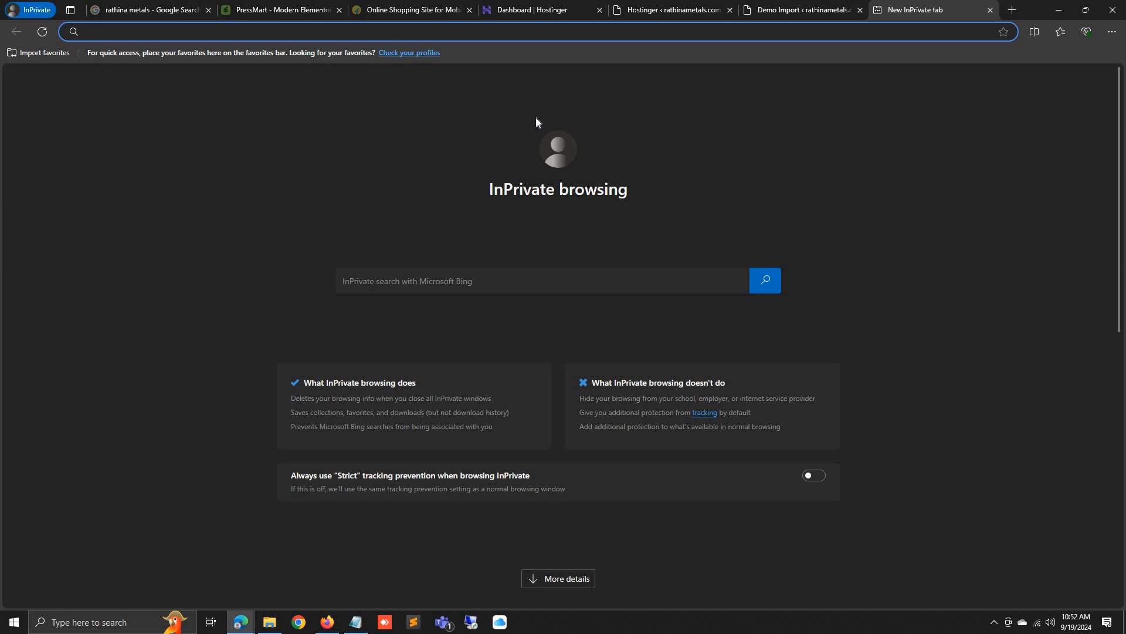
pyautogui.write('ccave')
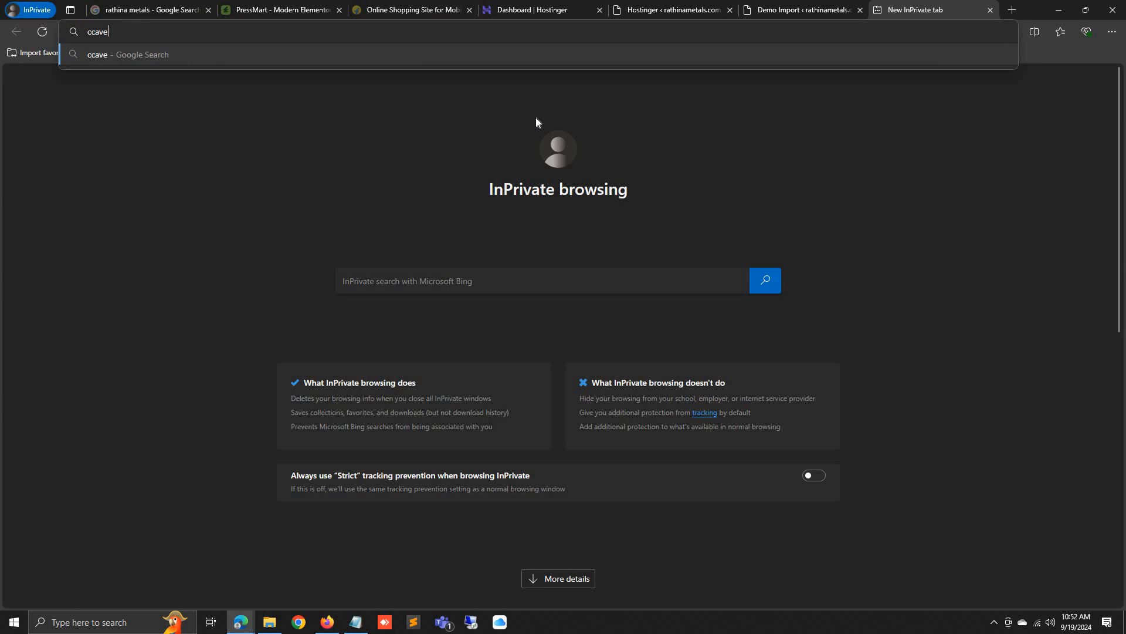
pyautogui.write('nue')
pyautogui.press('Return')
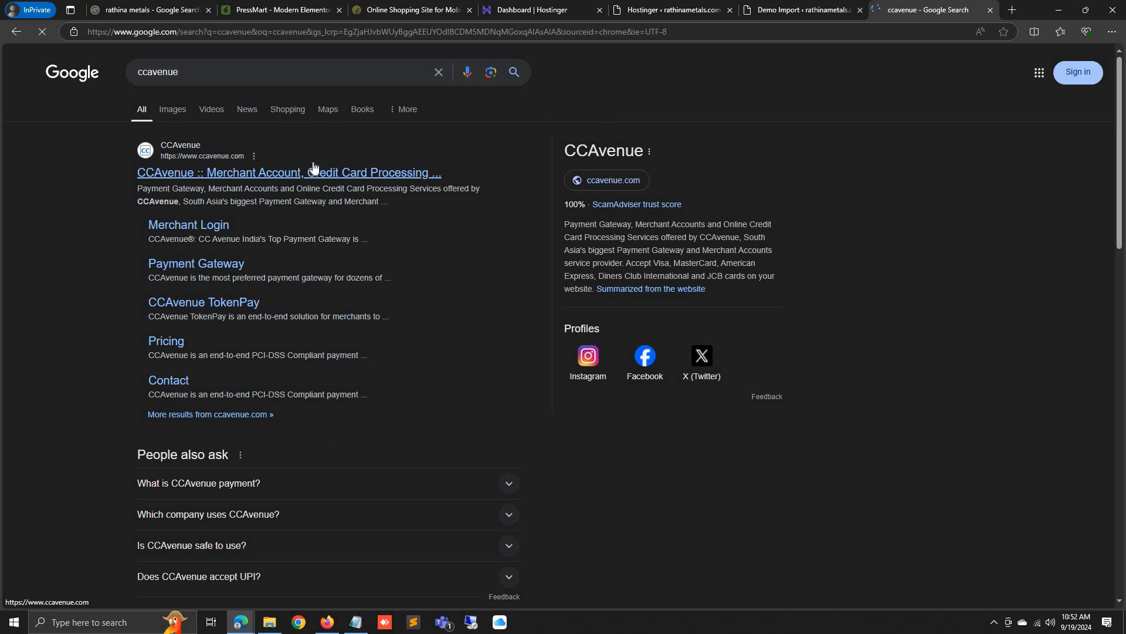
pyautogui.click(312, 168)
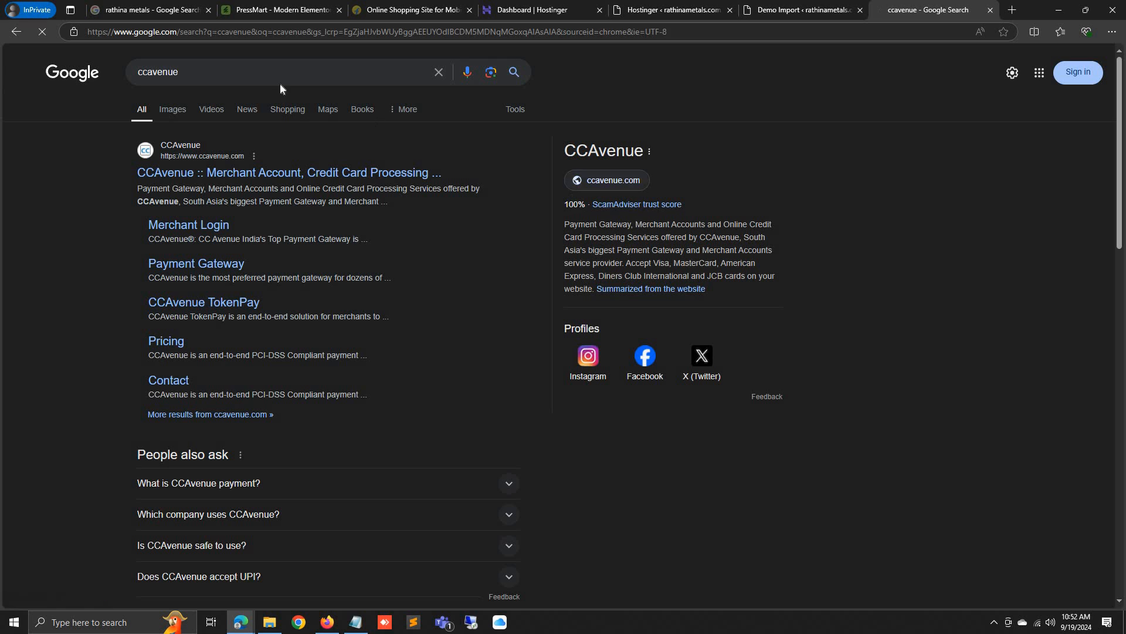
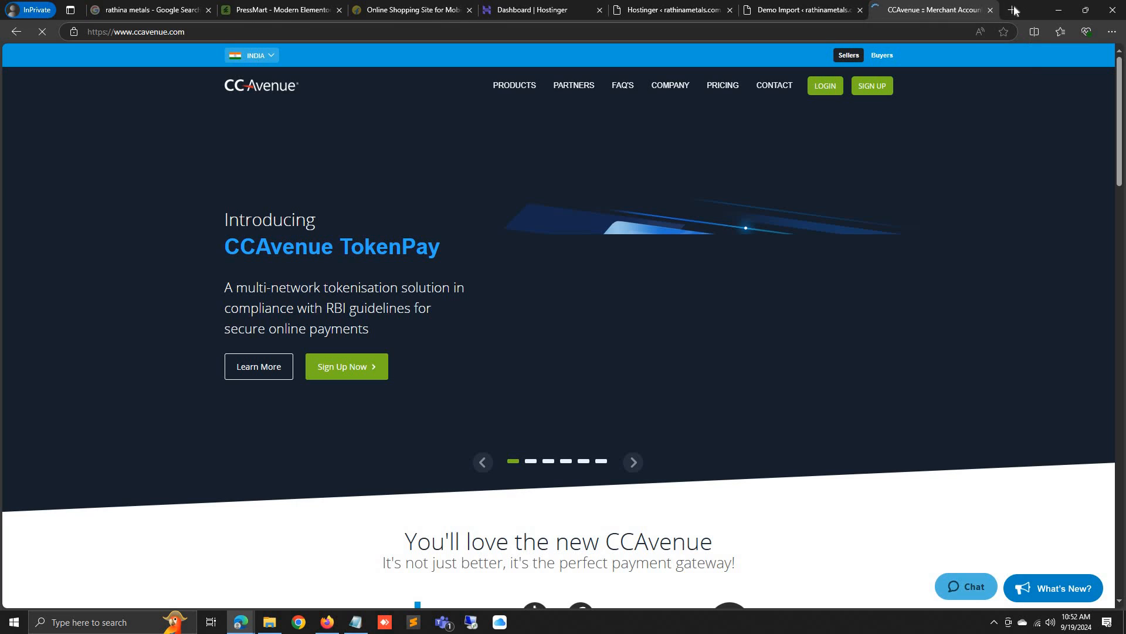
# Open vetbossel.in in a new private tab
pyautogui.click(1014, 10)
pyautogui.write('ve')
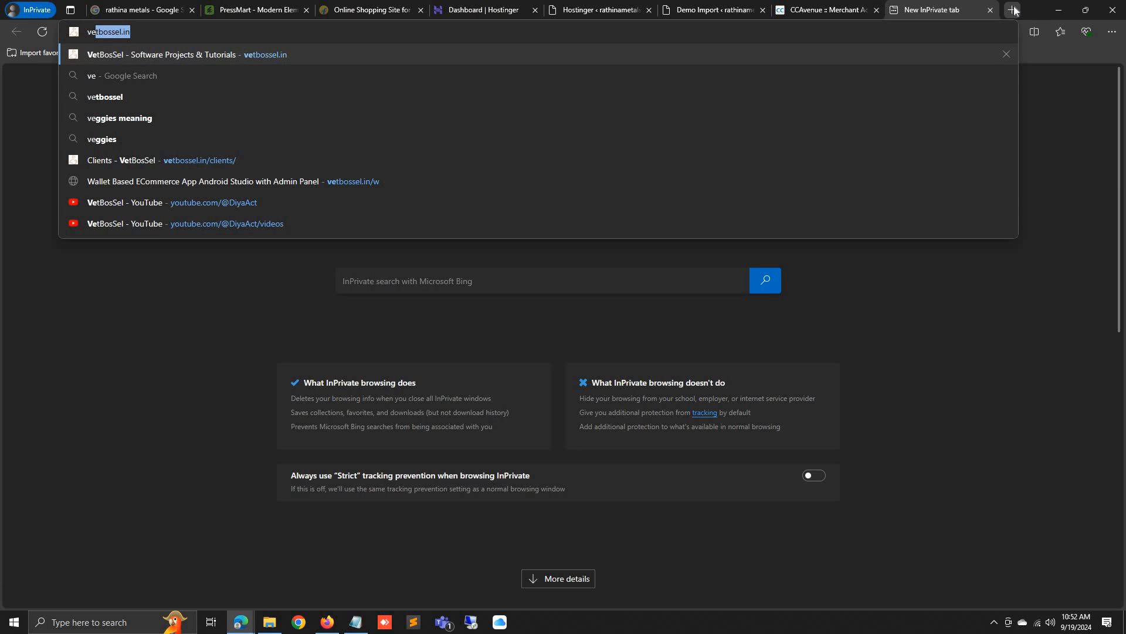
pyautogui.press('Return')
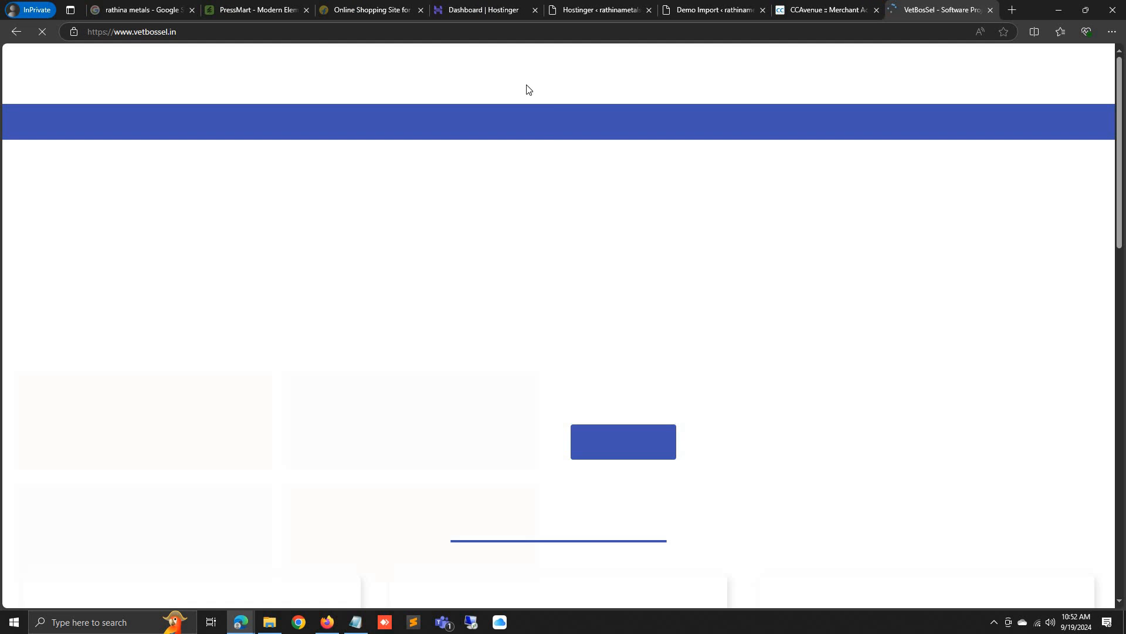
pyautogui.scroll(-4, 908, 256)
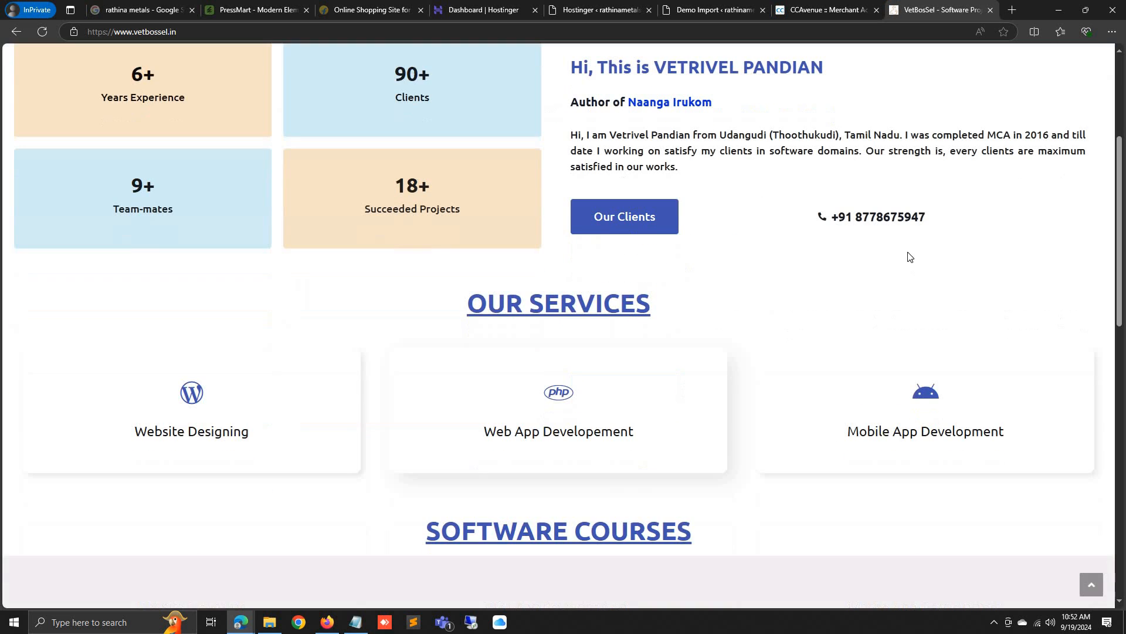
pyautogui.scroll(4, 976, 307)
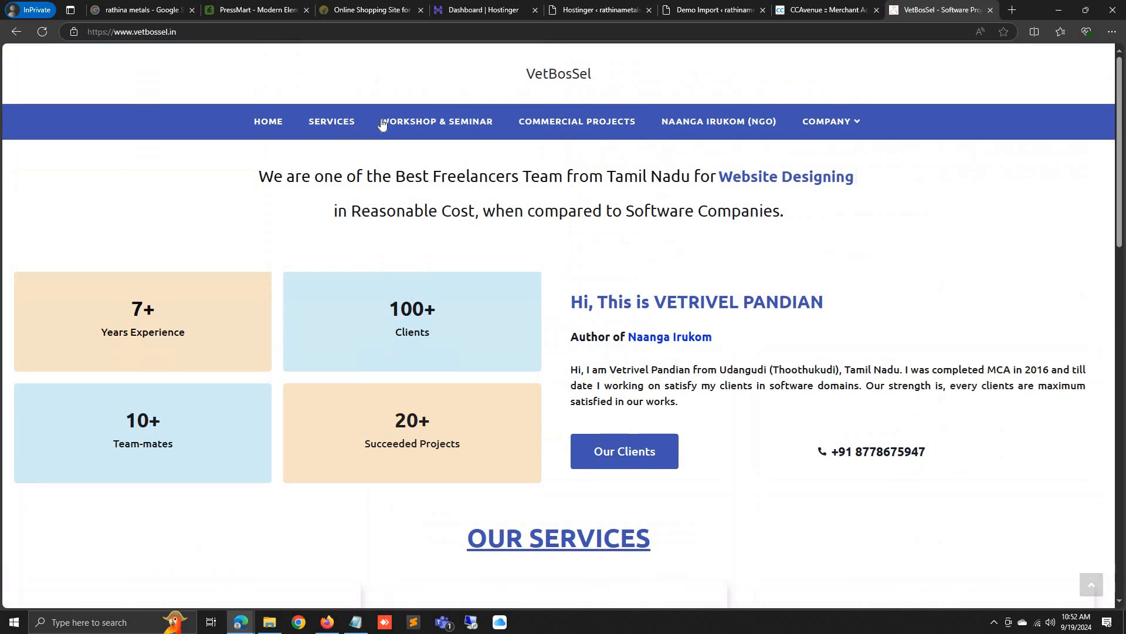
# Browse vetbossel.in's Our Clients list, then return to the Home 2 demo import
pyautogui.click(625, 458)
pyautogui.scroll(-8, 315, 208)
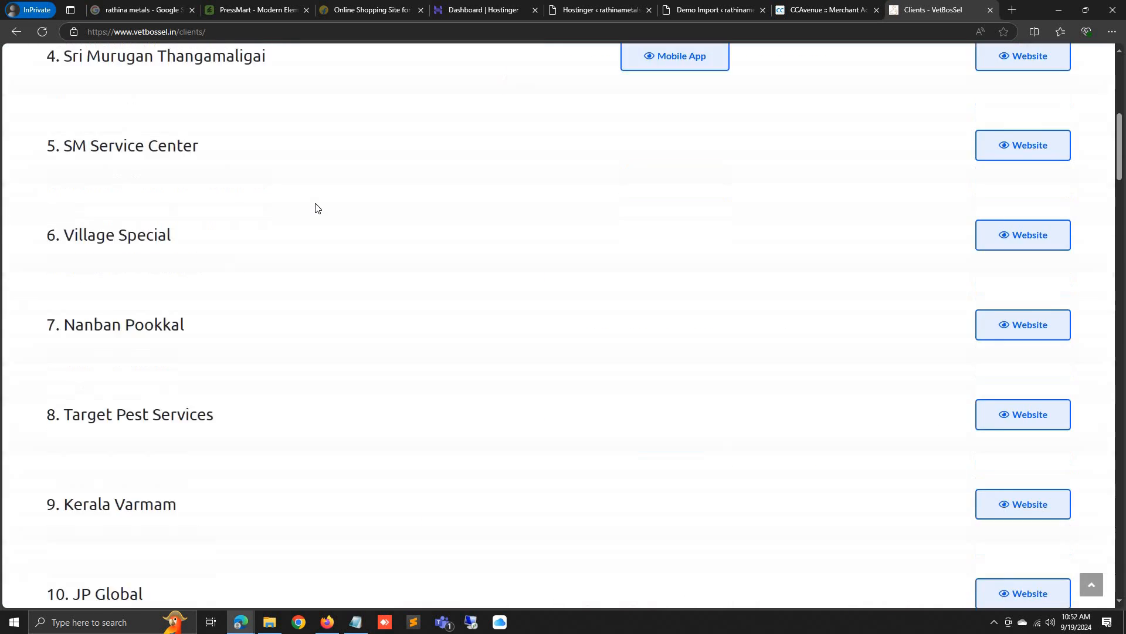
pyautogui.scroll(-20, 315, 208)
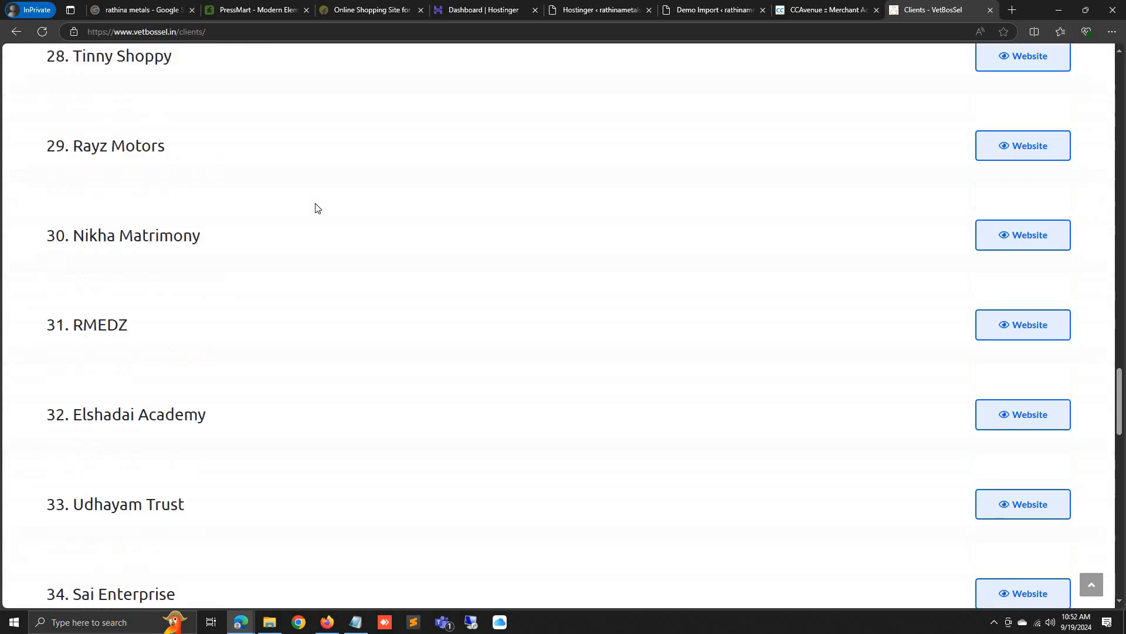
pyautogui.scroll(-9, 1013, 540)
pyautogui.scroll(13, 859, 399)
pyautogui.scroll(-7, 742, 299)
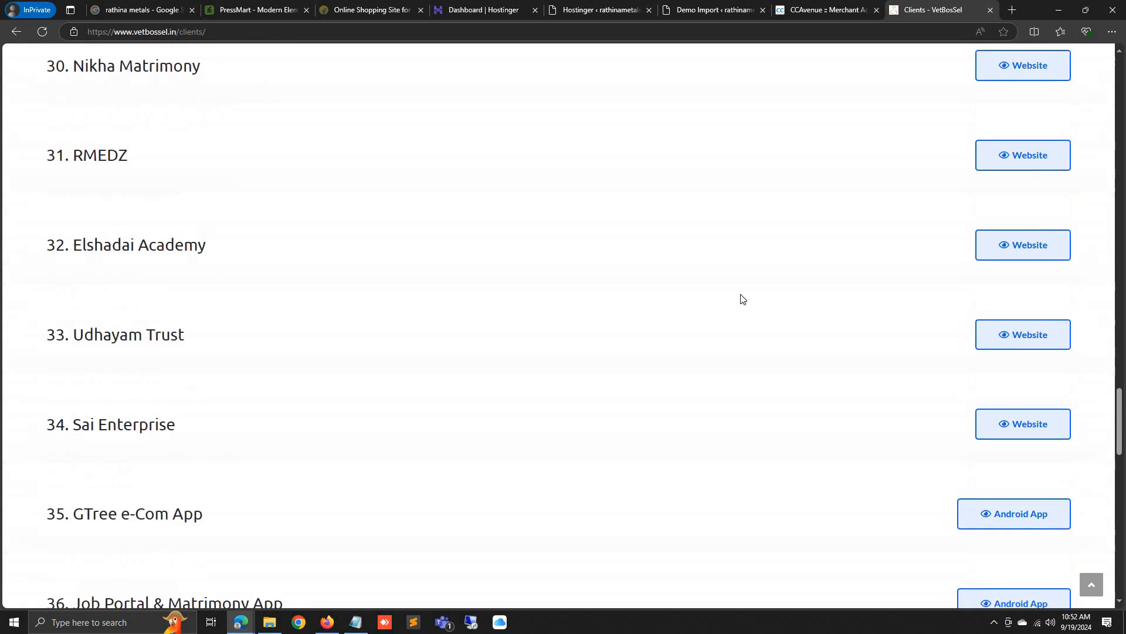
pyautogui.scroll(-19, 742, 299)
pyautogui.scroll(8, 730, 336)
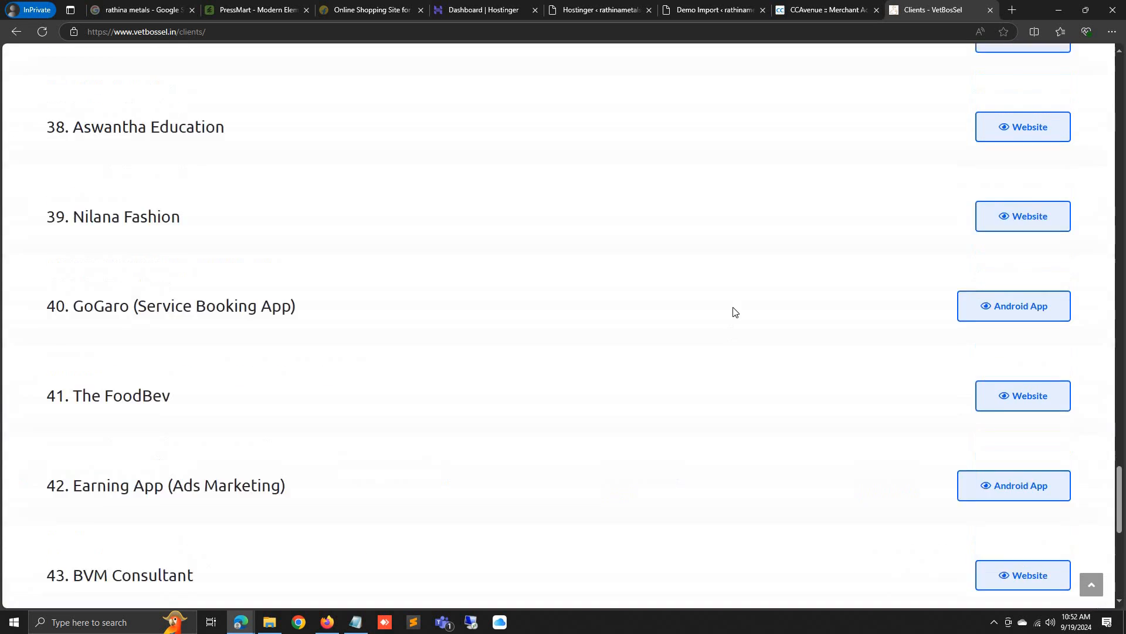
pyautogui.scroll(8, 736, 311)
pyautogui.click(701, 10)
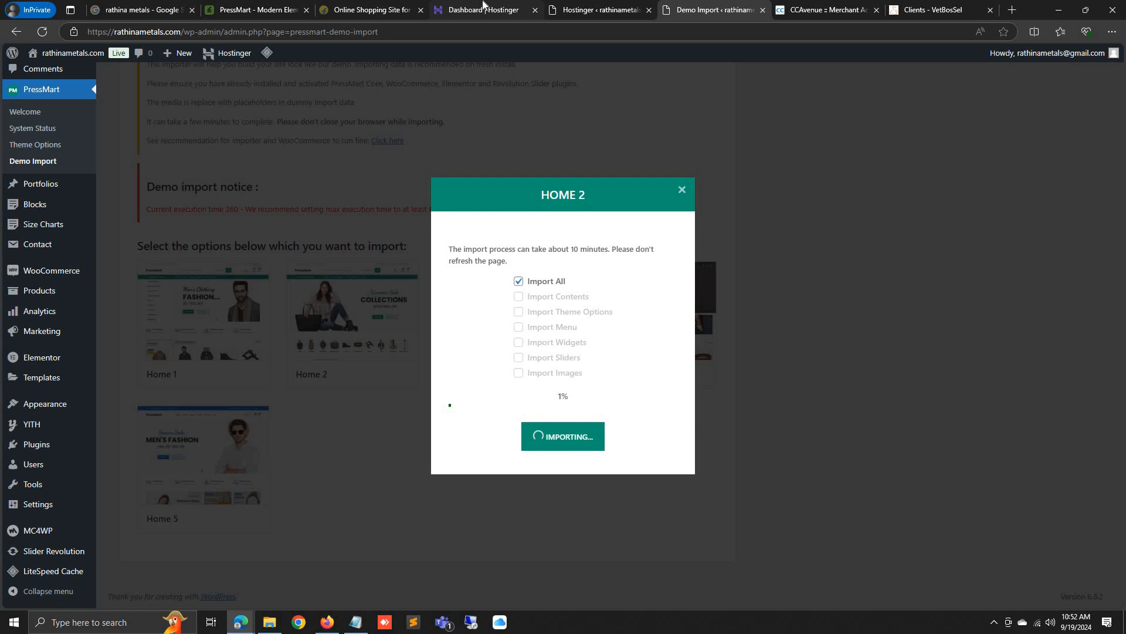
# Browse ThemeForest's WordPress themes category and load martsmark.com in a new tab
pyautogui.click(484, 7)
pyautogui.click(255, 9)
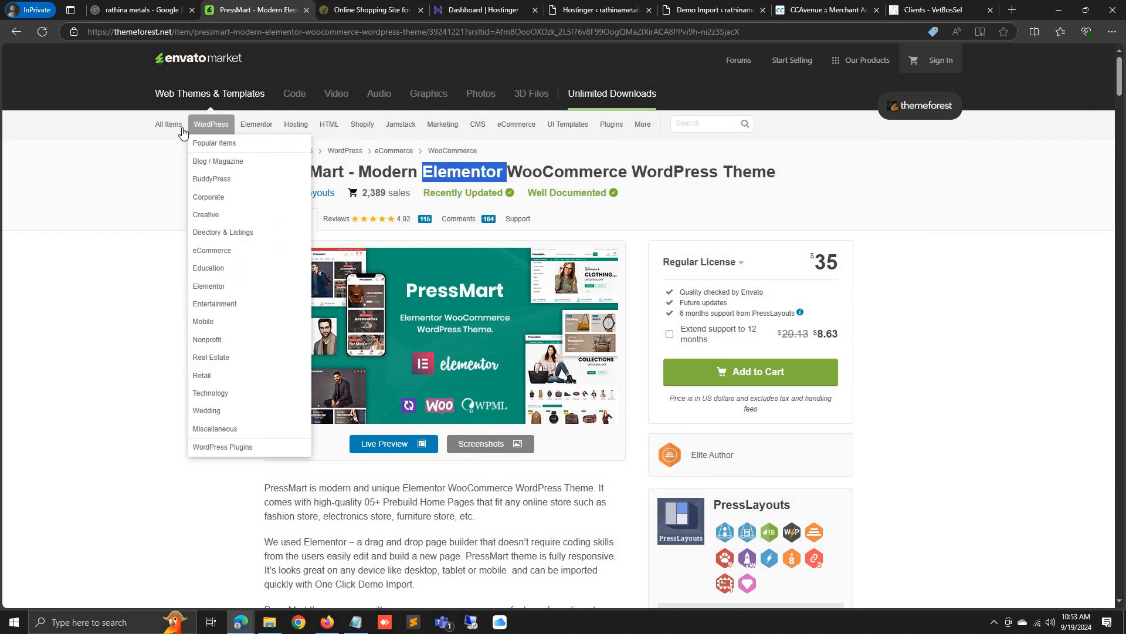
pyautogui.click(210, 125)
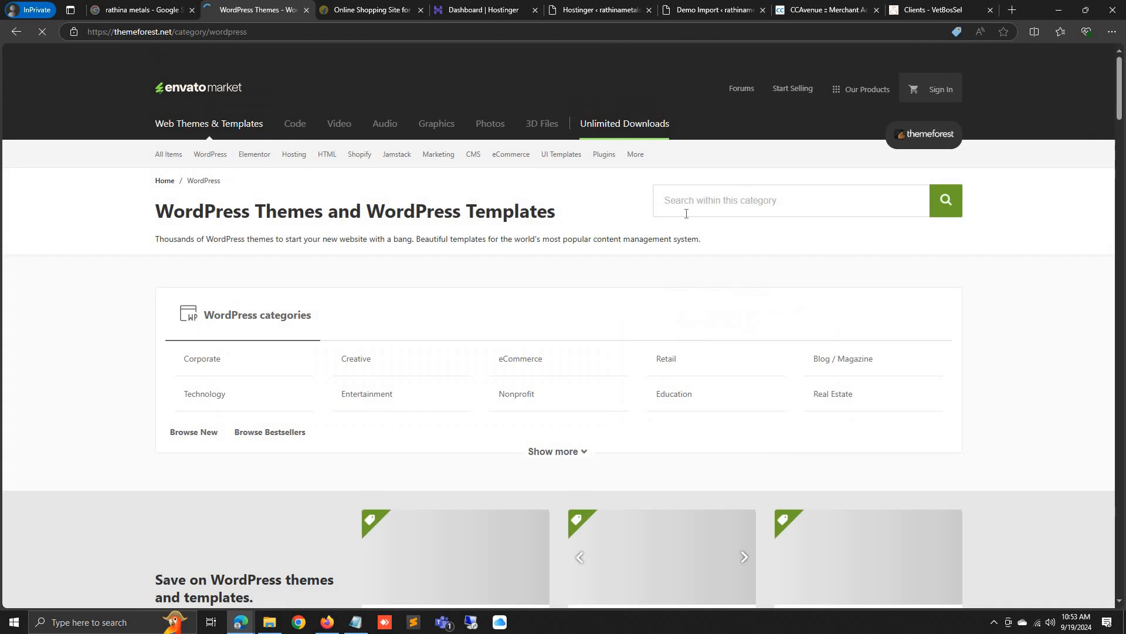
pyautogui.click(1009, 9)
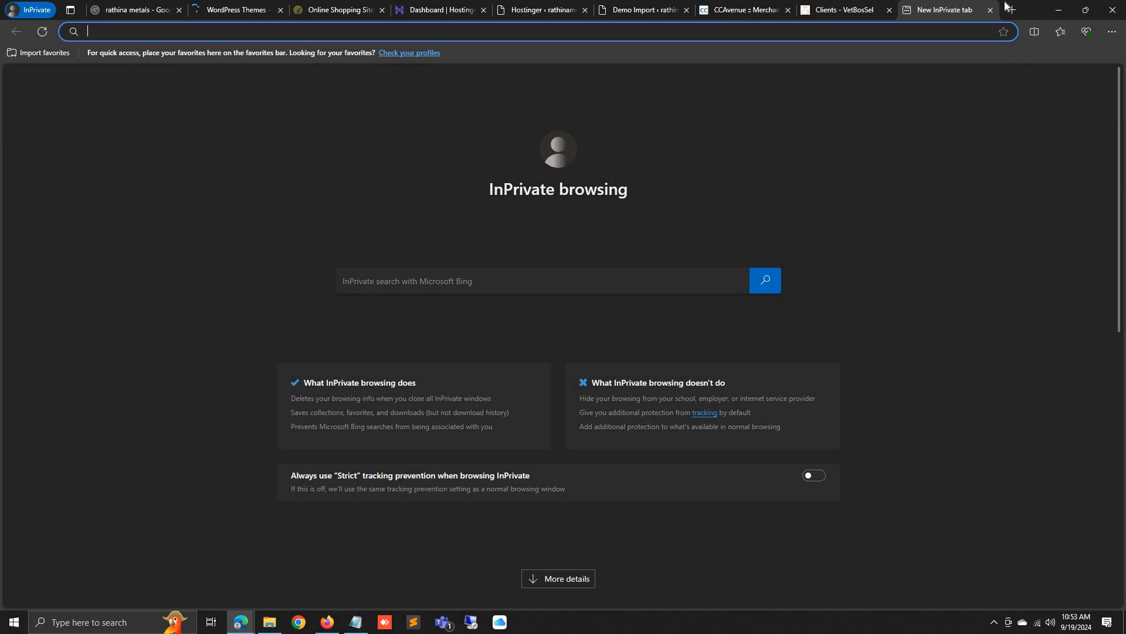
pyautogui.write('martsmark.com')
pyautogui.press('Return')
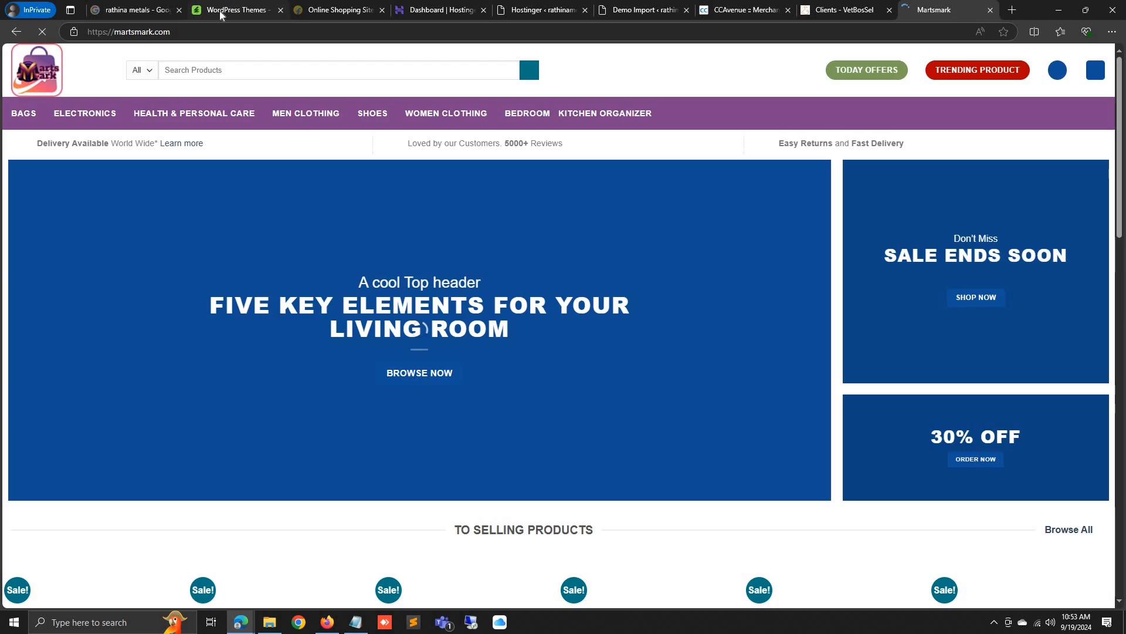
# Search ThemeForest for 'flatsome' and open the Flatsome theme's item page
pyautogui.click(219, 10)
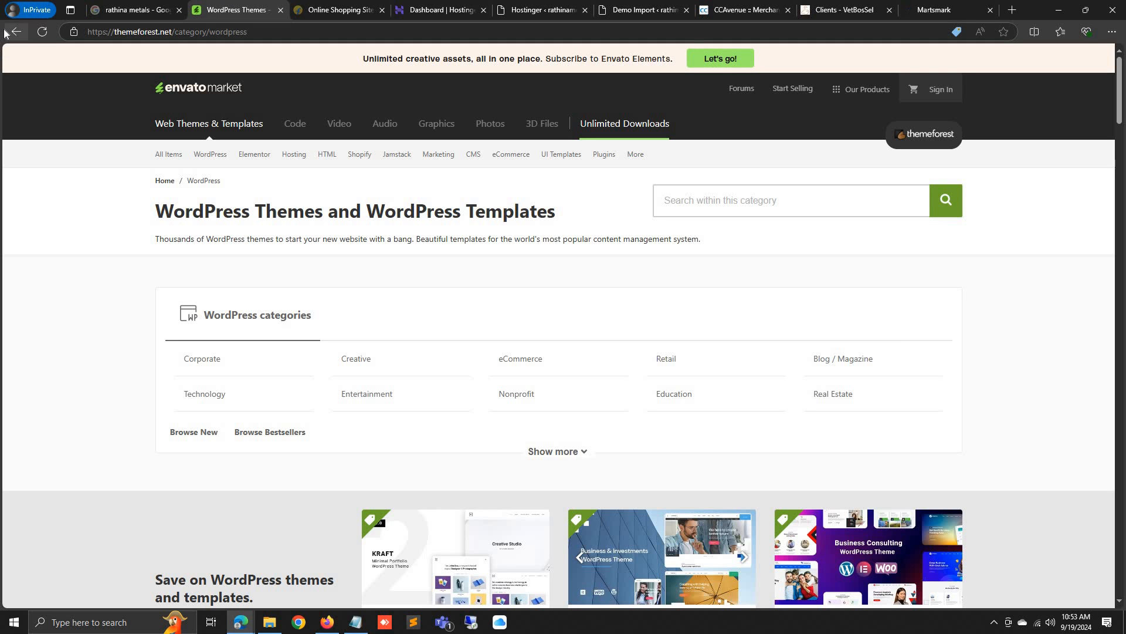
pyautogui.click(16, 32)
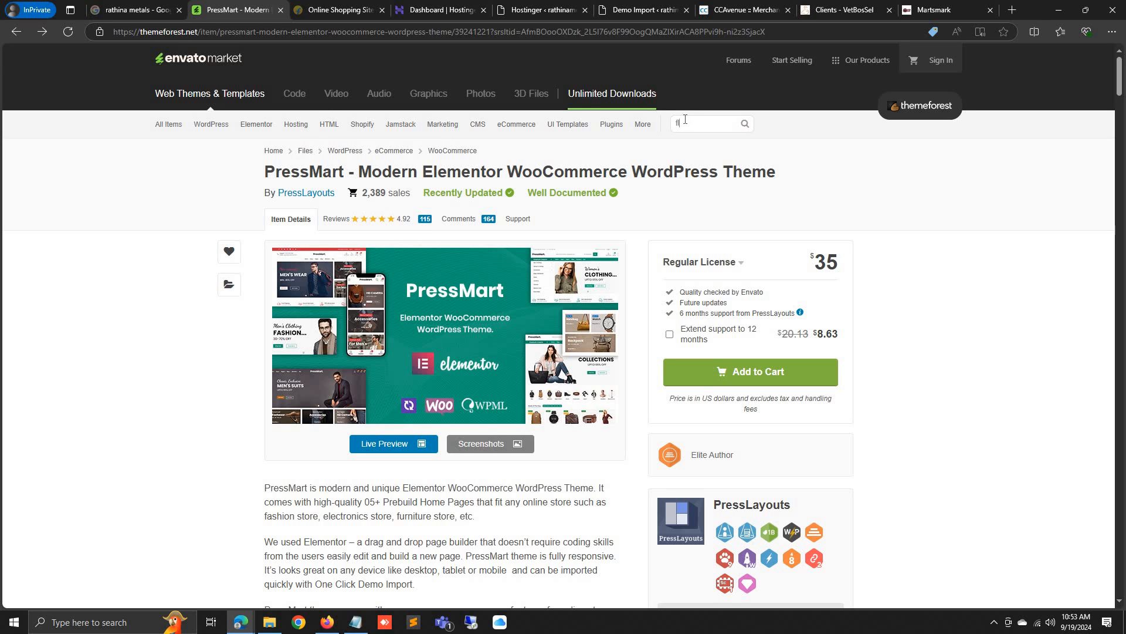
pyautogui.write('e')
pyautogui.press('Return')
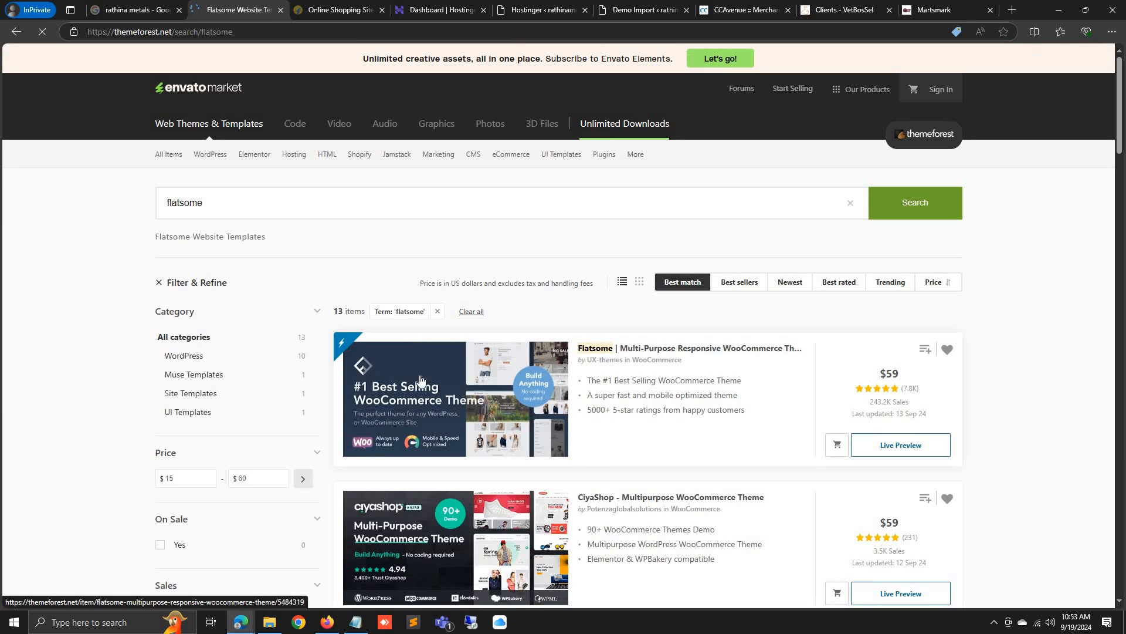
pyautogui.click(428, 385)
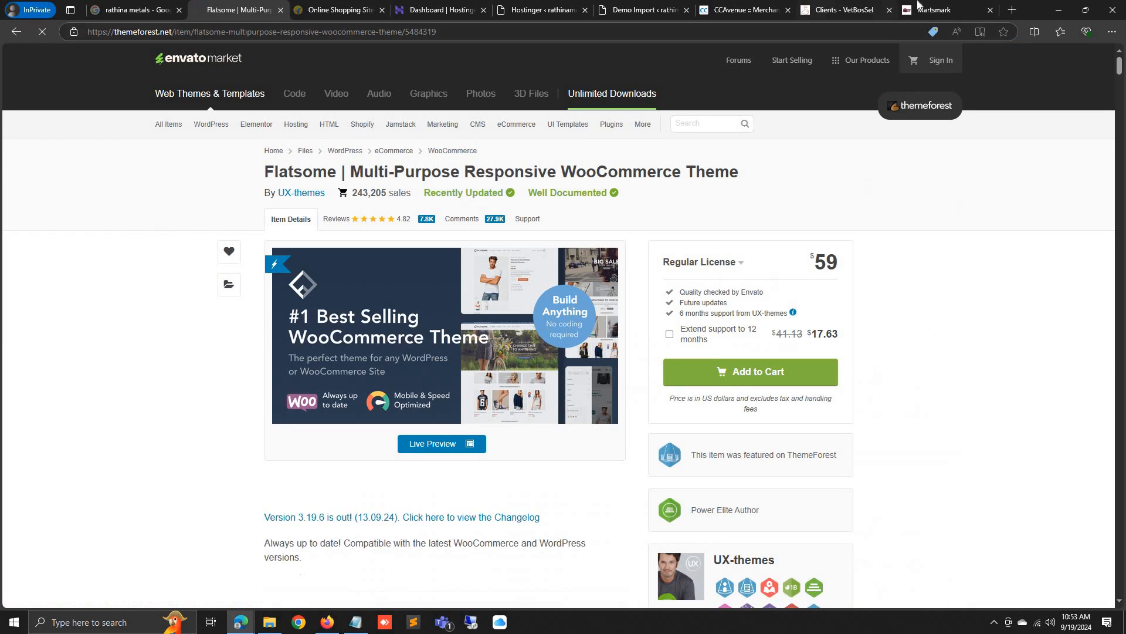
pyautogui.click(930, 9)
# Browse the martsmark.com homepage and view the men's short-sleeved shirt in Black, size M
pyautogui.scroll(-14, 380, 271)
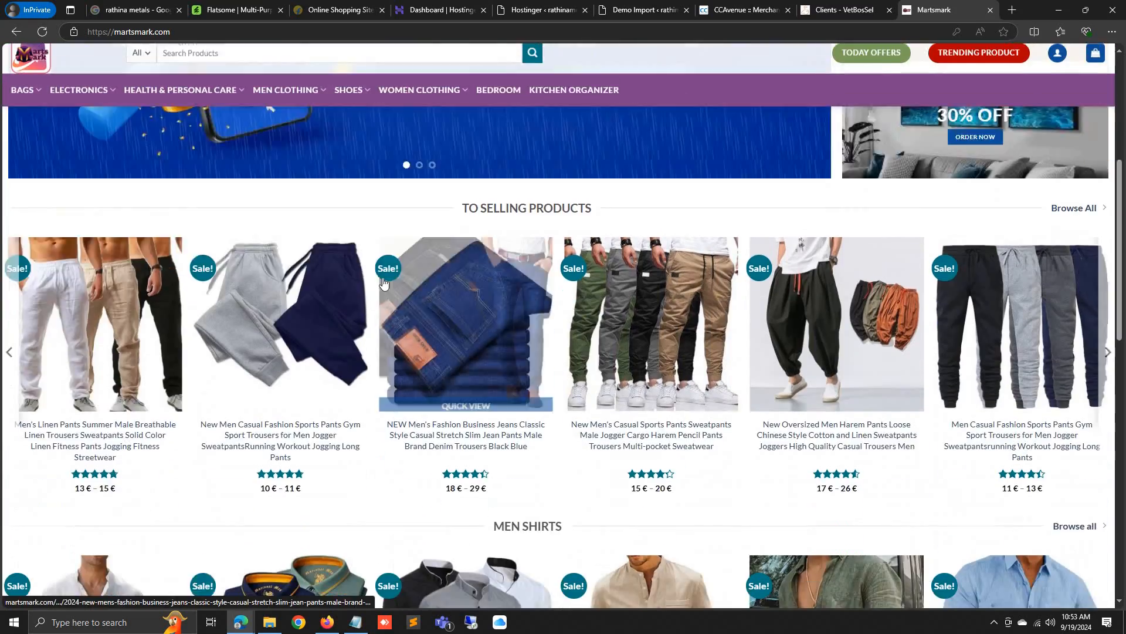
pyautogui.scroll(5, 697, 510)
pyautogui.scroll(-10, 694, 509)
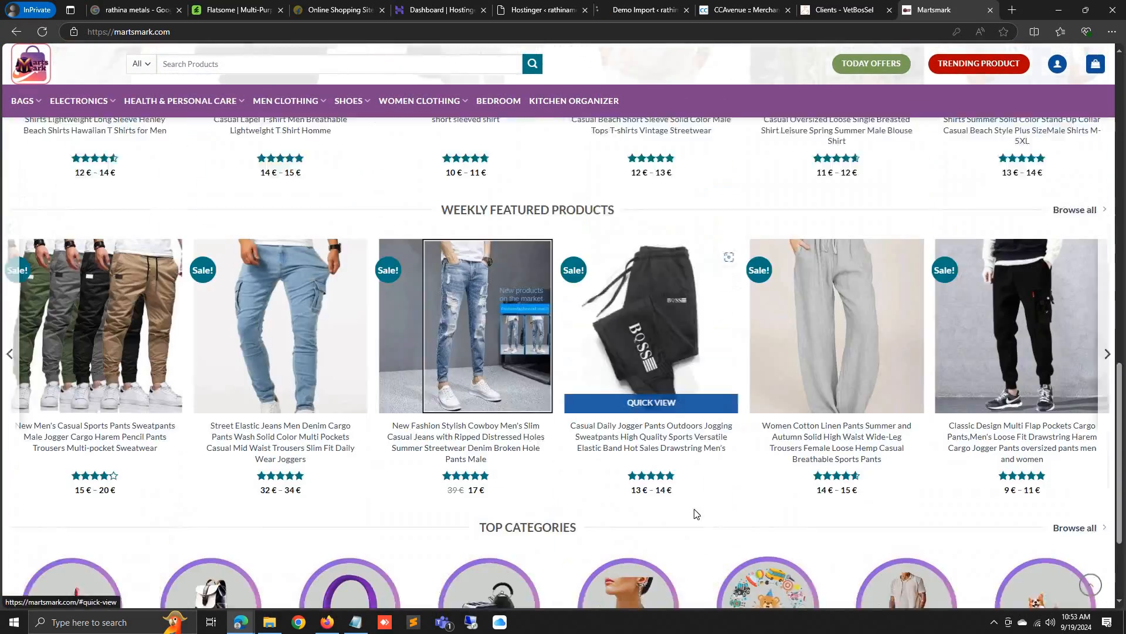
pyautogui.scroll(8, 710, 521)
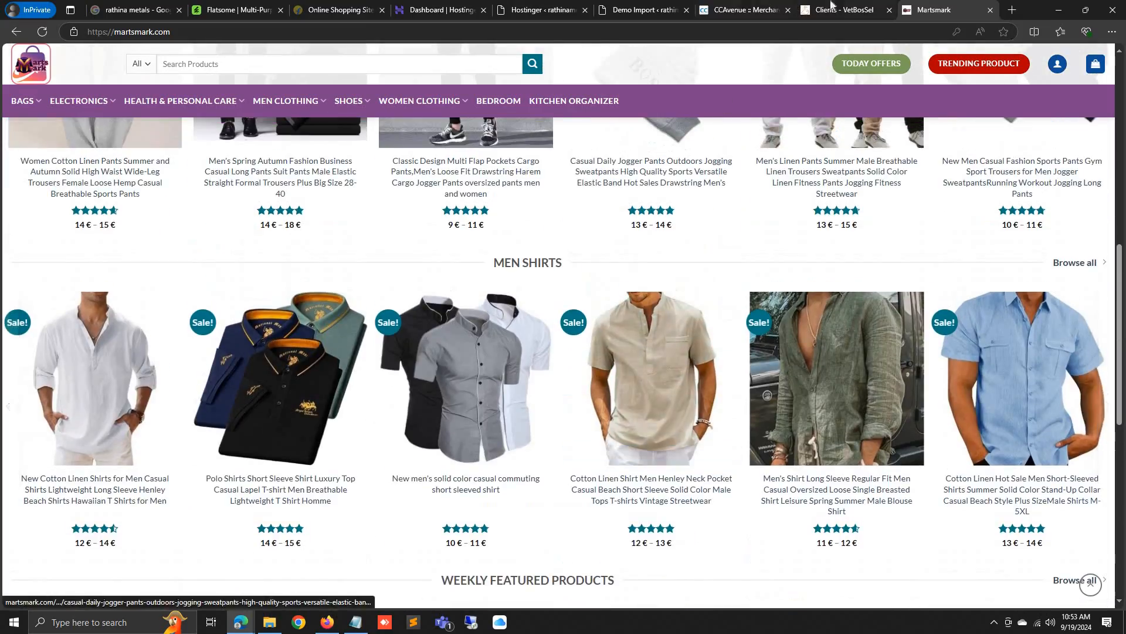
pyautogui.scroll(-8, 656, 581)
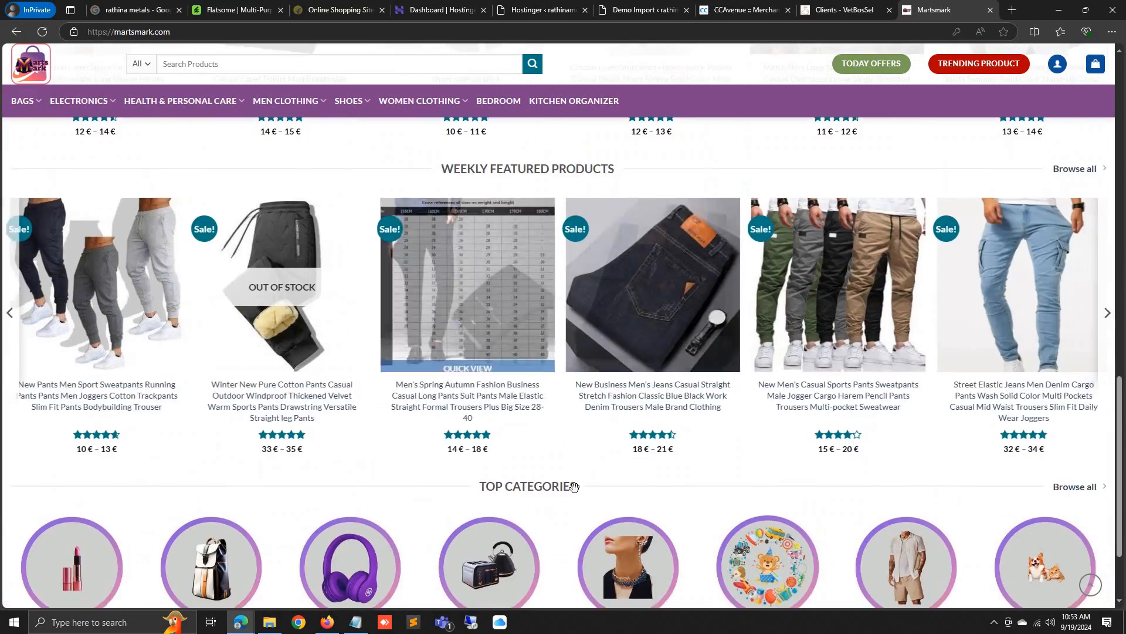
pyautogui.scroll(6, 449, 516)
pyautogui.scroll(5, 449, 516)
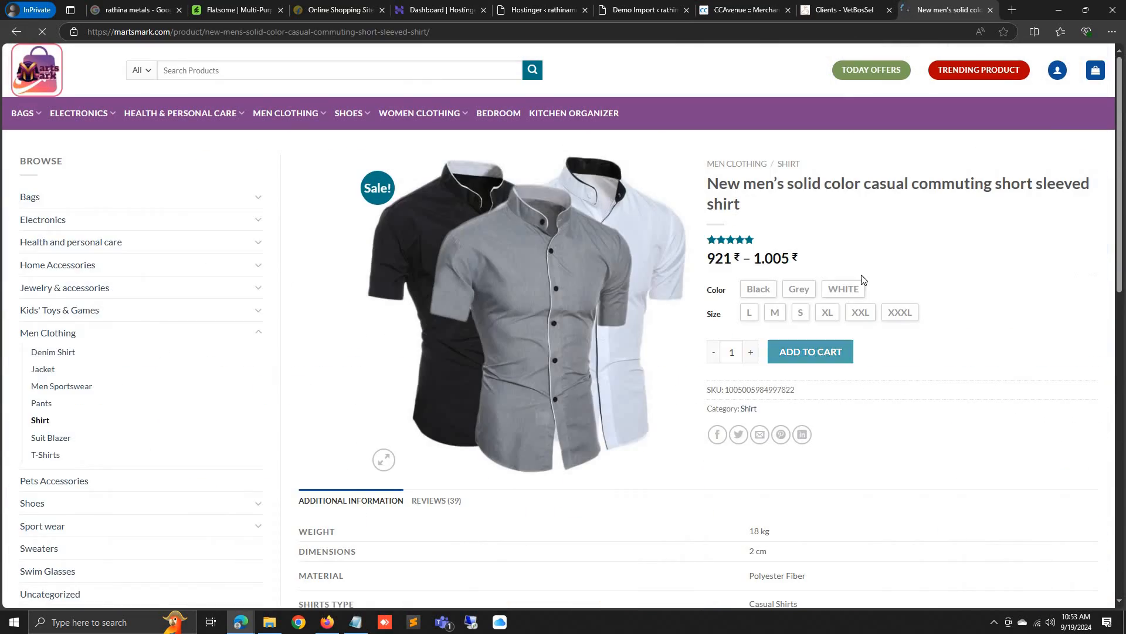
pyautogui.click(773, 315)
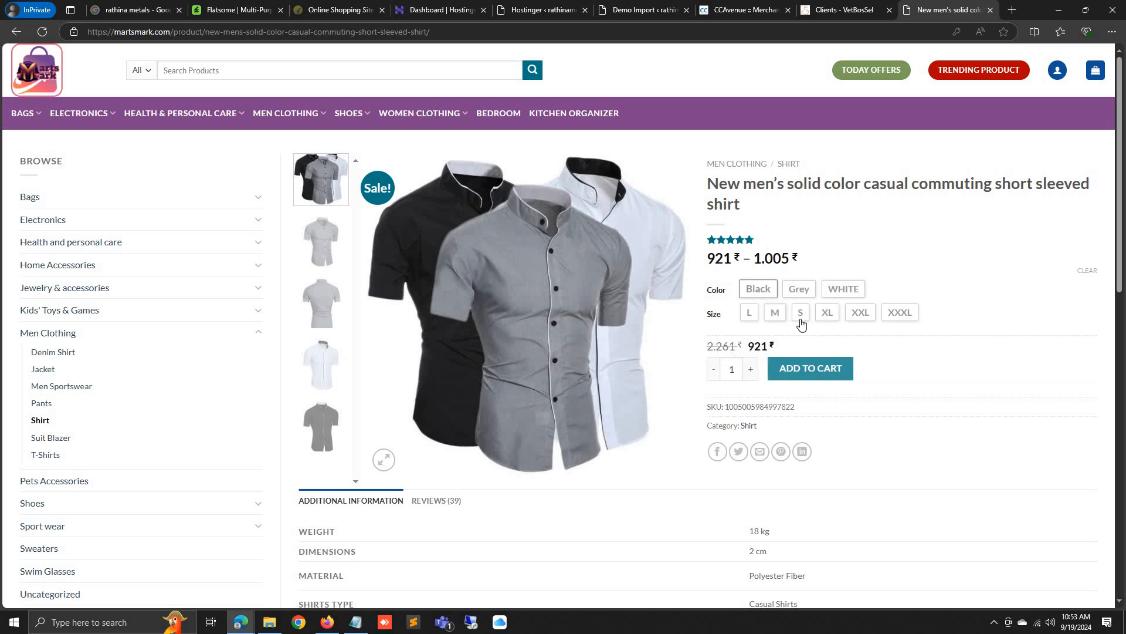
pyautogui.scroll(-5, 189, 311)
pyautogui.scroll(-6, 189, 312)
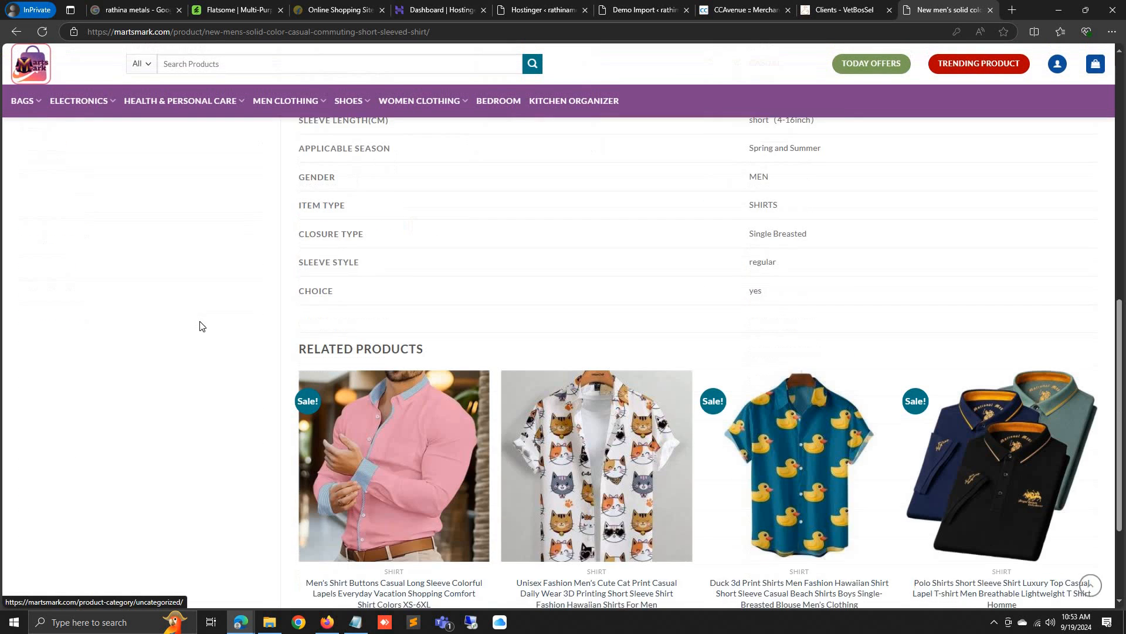
pyautogui.scroll(5, 483, 460)
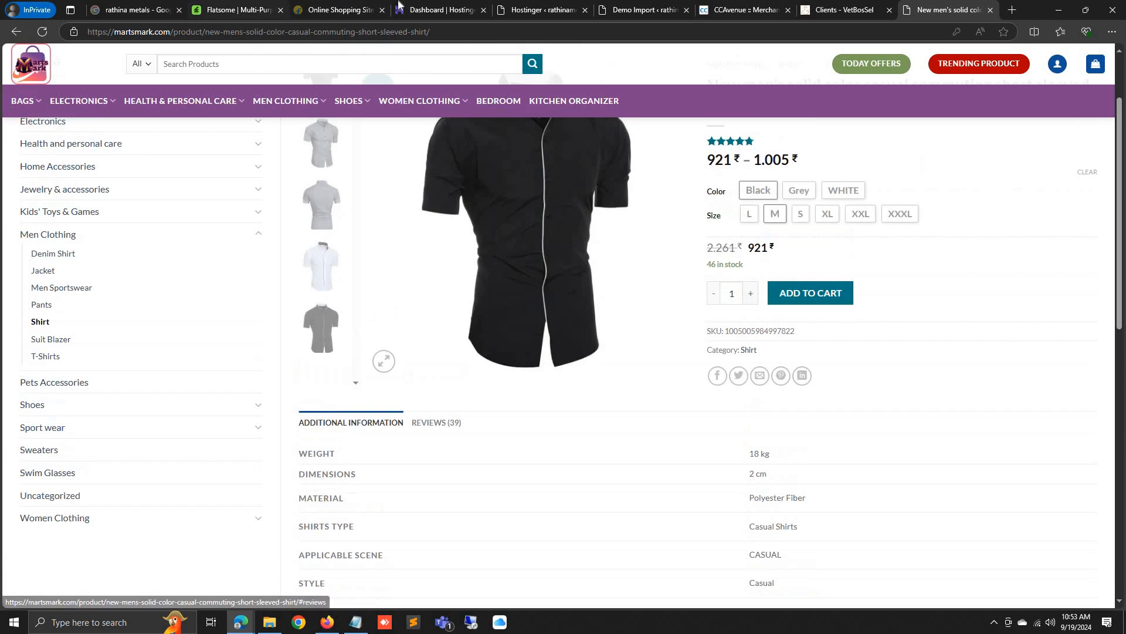
pyautogui.click(271, 8)
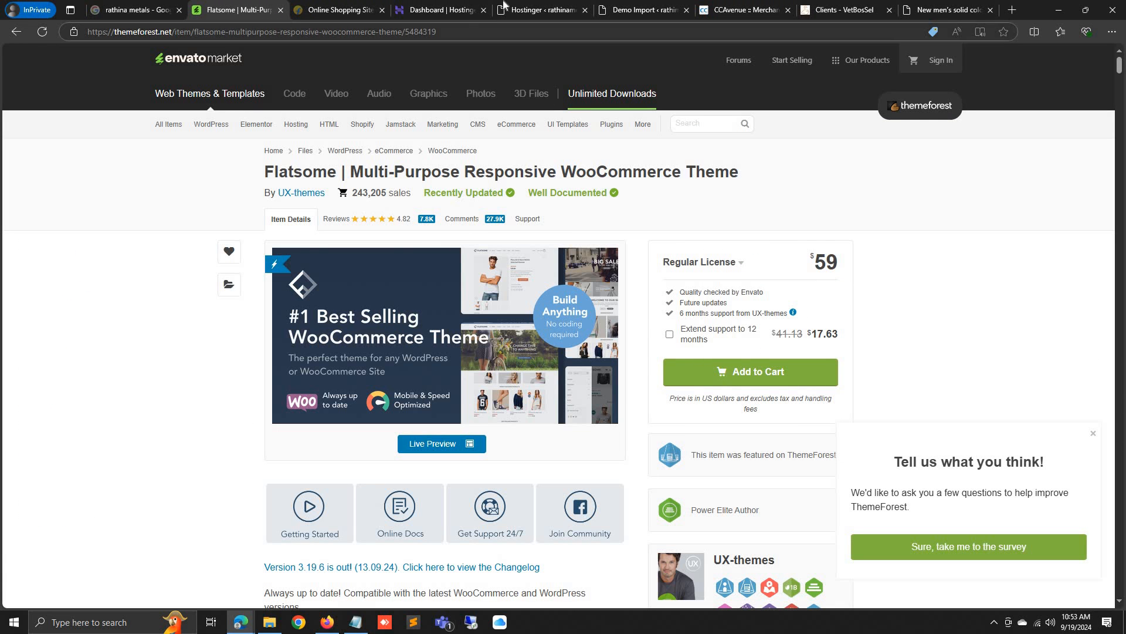
# From the Demo Import page, open Visit Site in a new tab
pyautogui.click(633, 9)
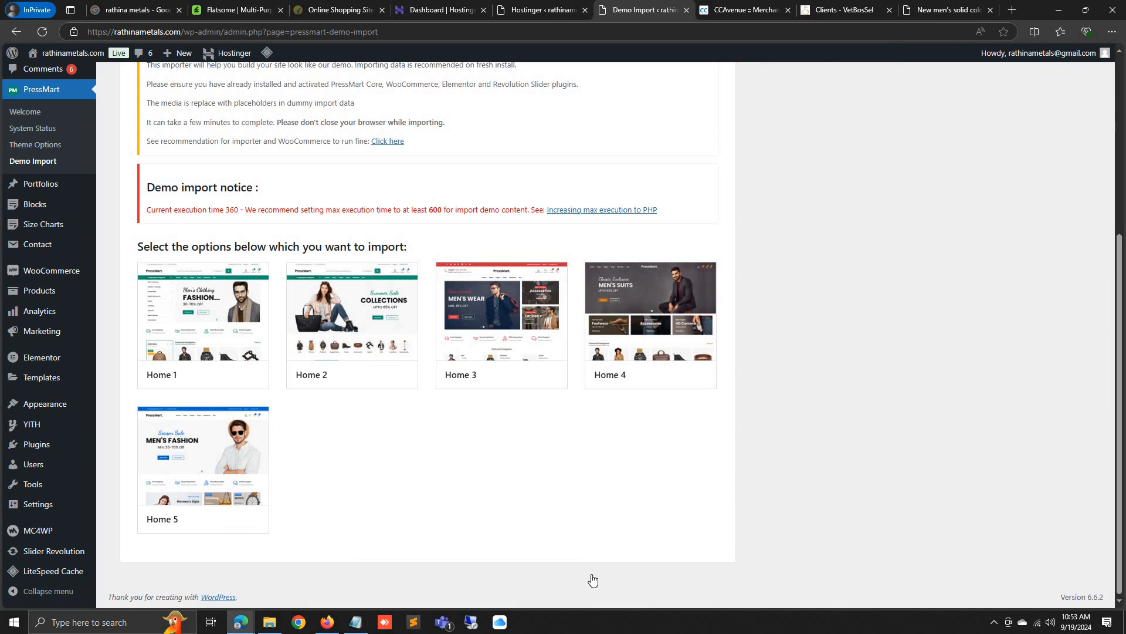
pyautogui.scroll(5, 591, 578)
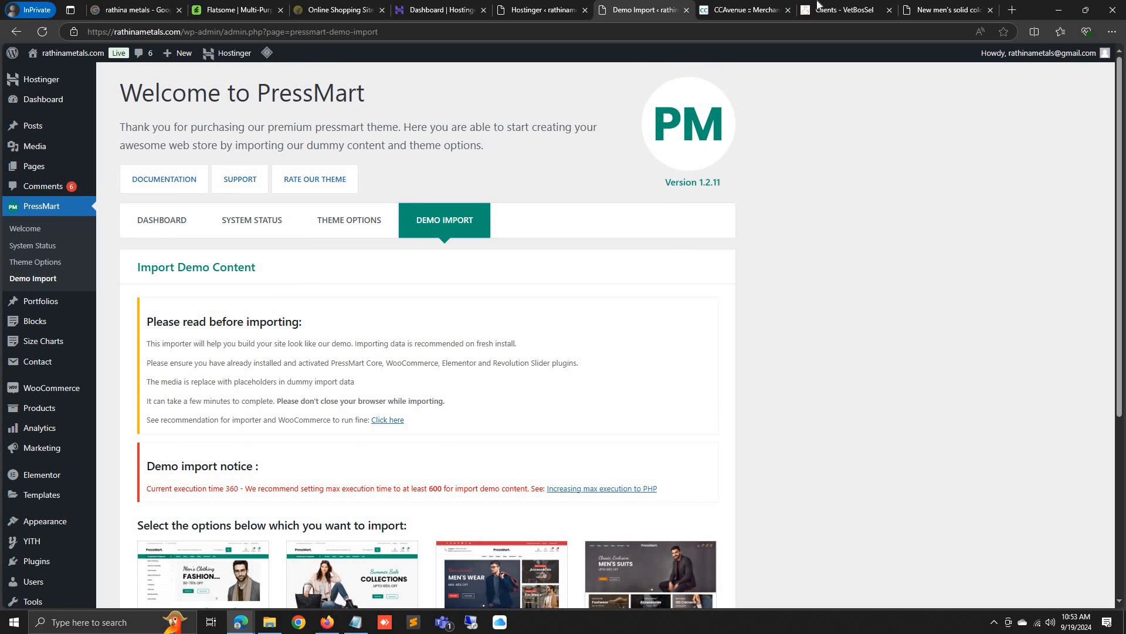
pyautogui.click(839, 5)
pyautogui.click(751, 8)
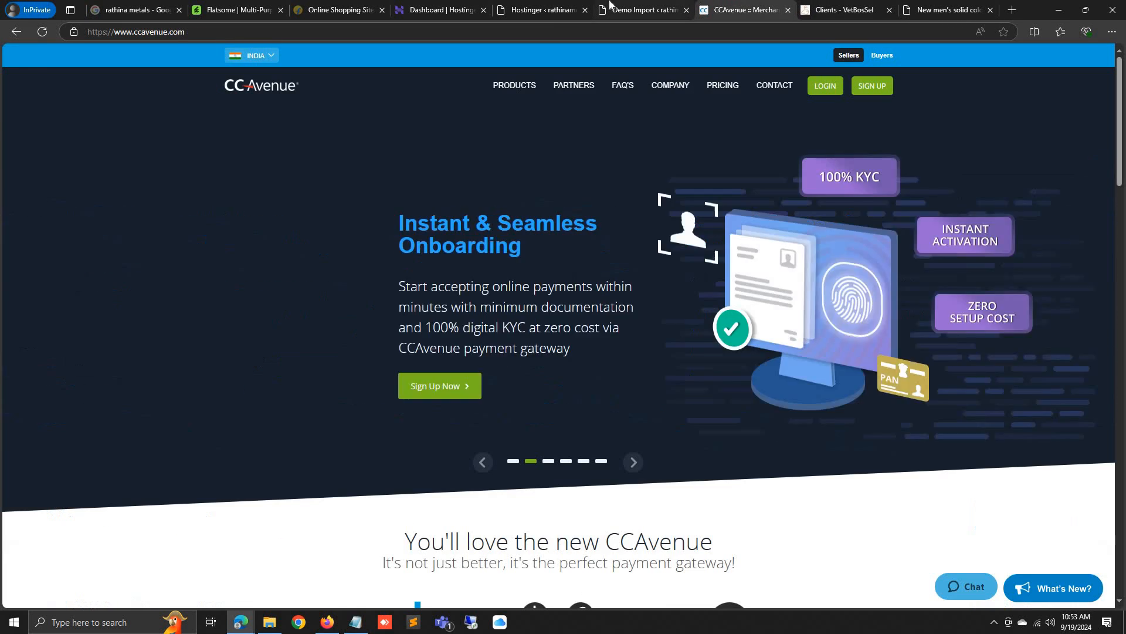
pyautogui.click(642, 9)
pyautogui.rightClick(49, 79)
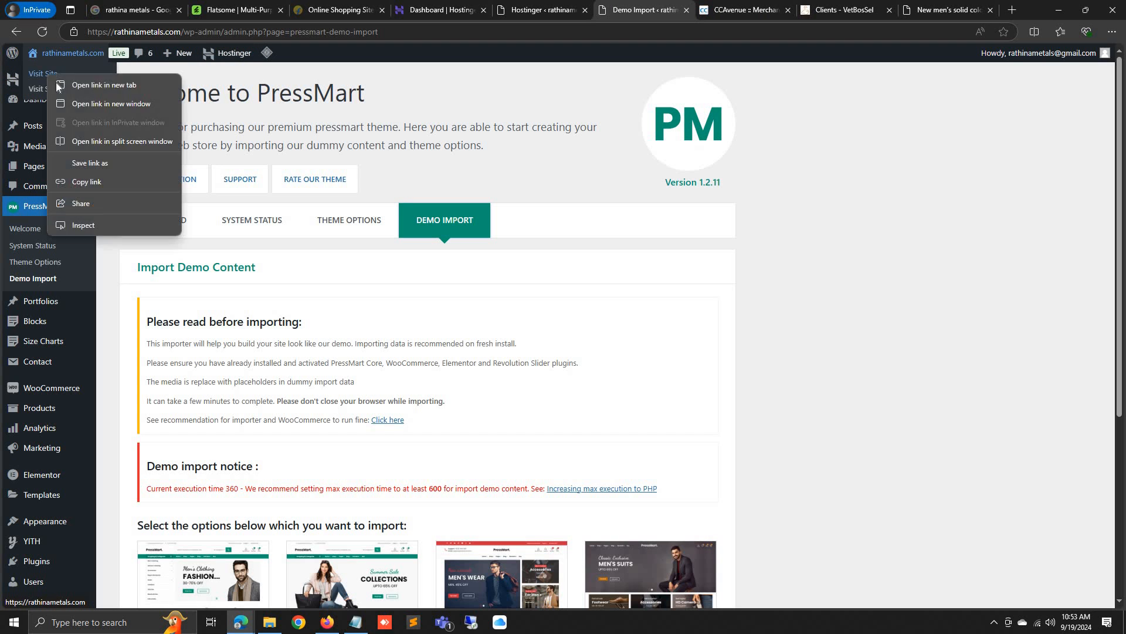
pyautogui.click(66, 83)
# Scroll through the rathinametals.com storefront showing the imported PressMart demo homepage
pyautogui.click(680, 6)
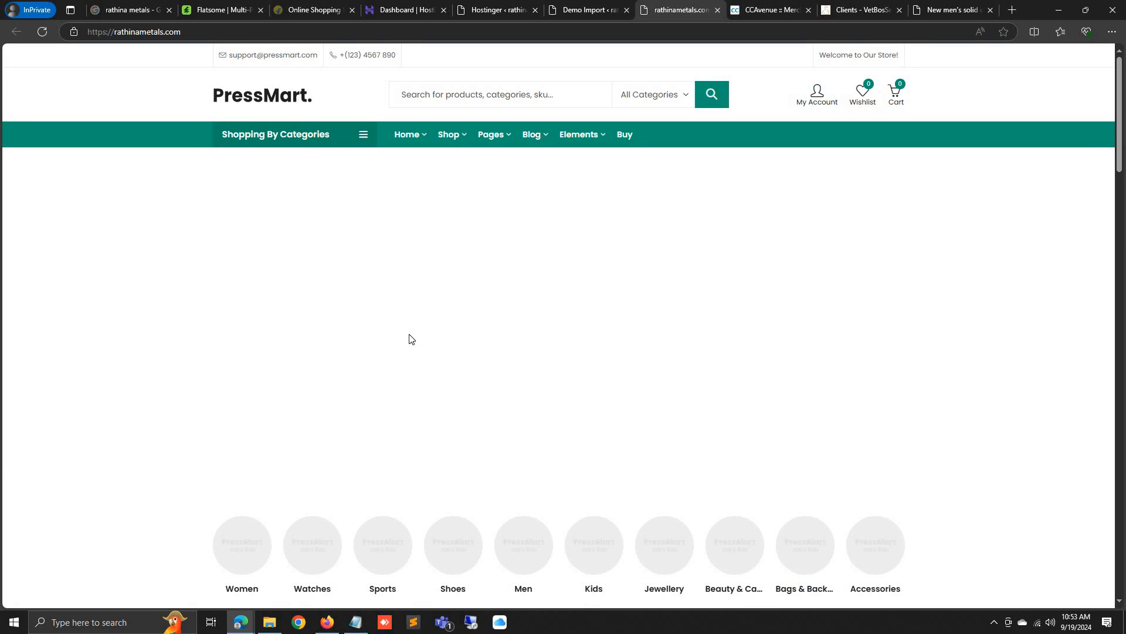
pyautogui.scroll(-3, 410, 339)
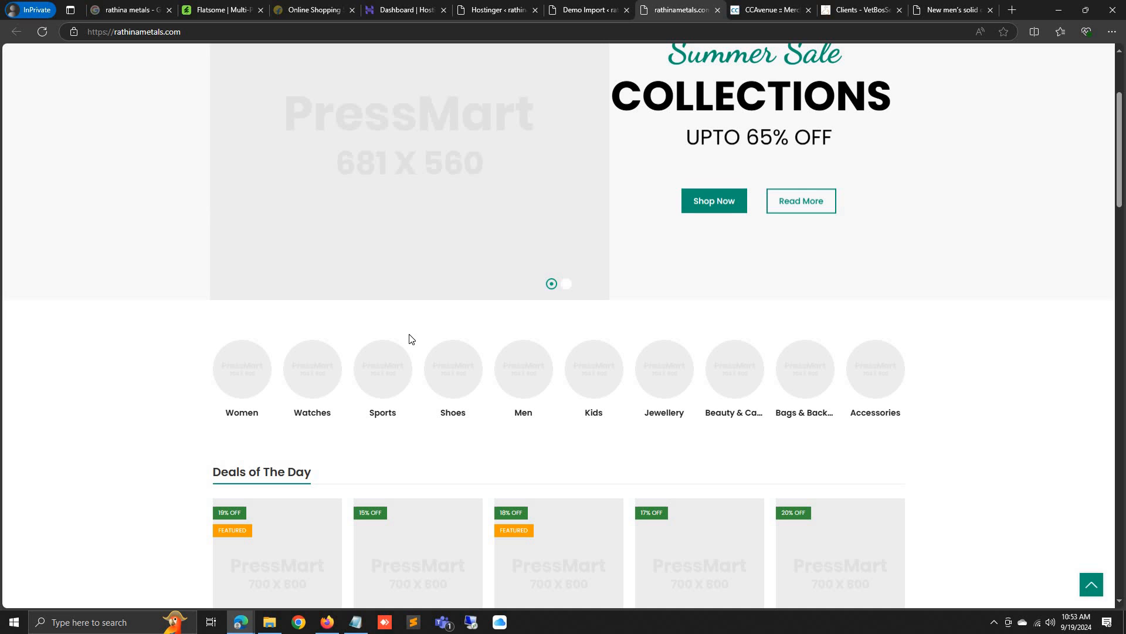
pyautogui.scroll(-20, 472, 327)
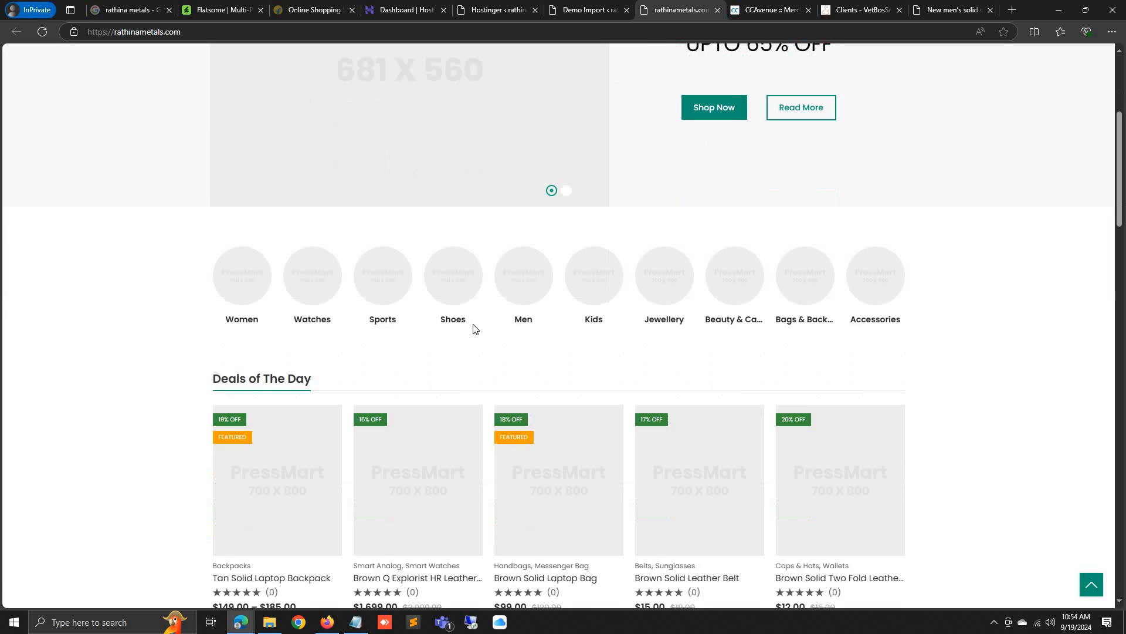
pyautogui.scroll(-5, 474, 328)
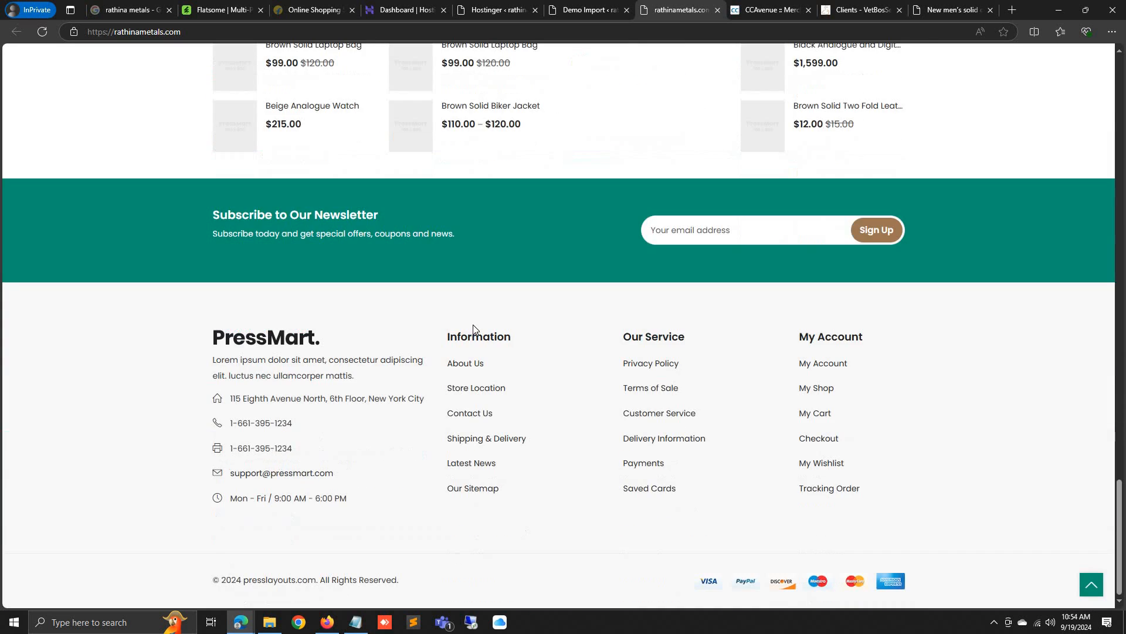
pyautogui.scroll(20, 592, 382)
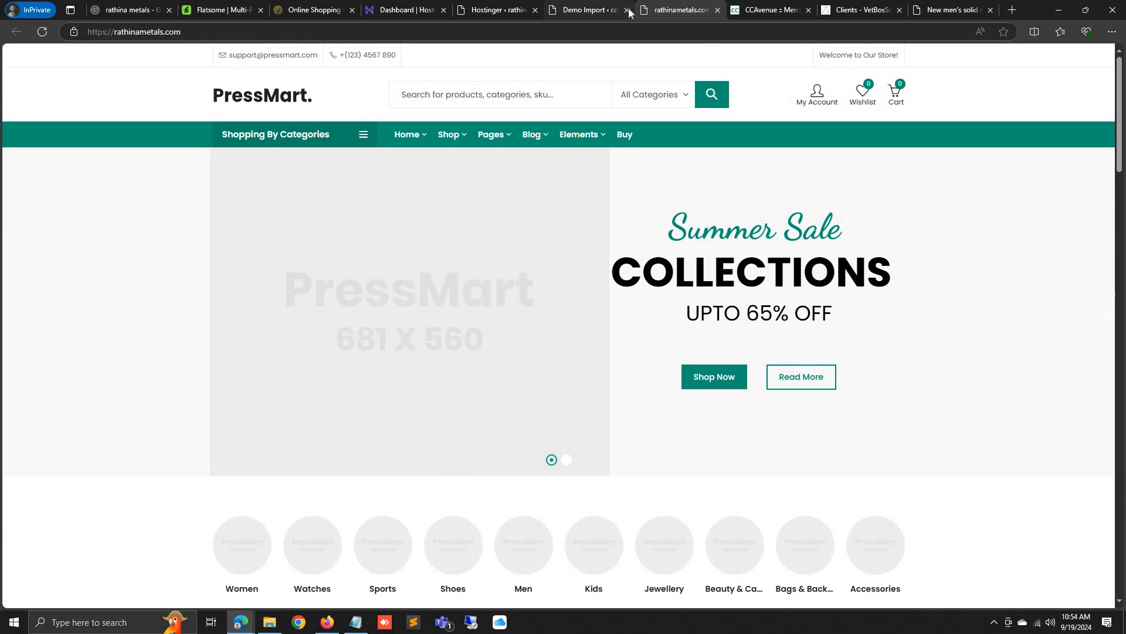
pyautogui.click(756, 10)
# Open the Hassam Store app listing on Google Play from a 'play' address-bar search
pyautogui.click(712, 33)
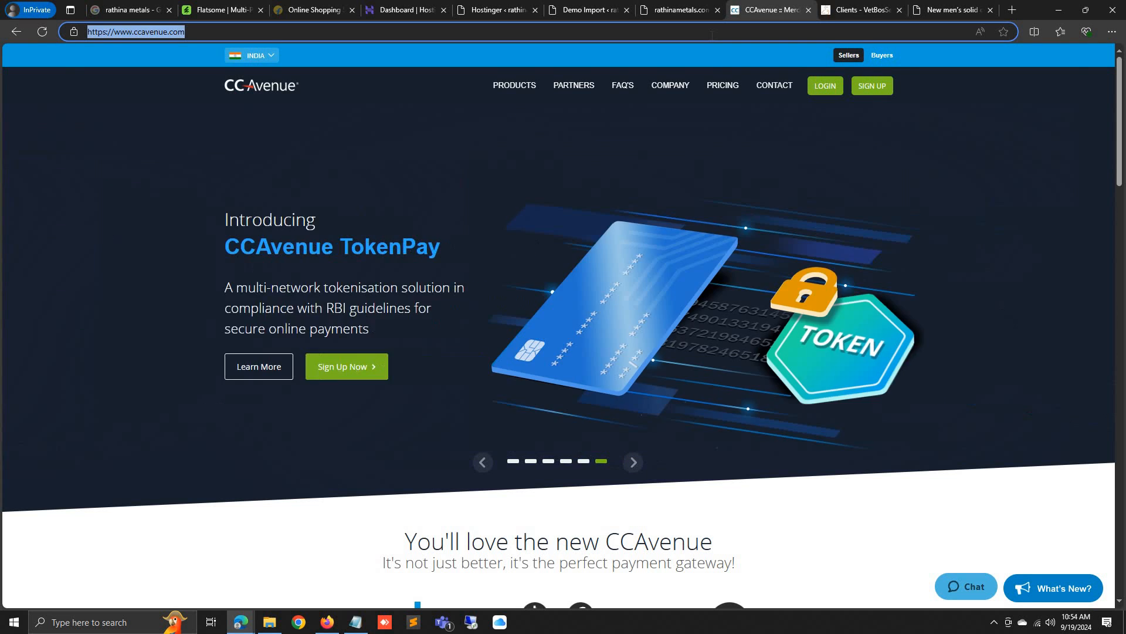
pyautogui.write('plays')
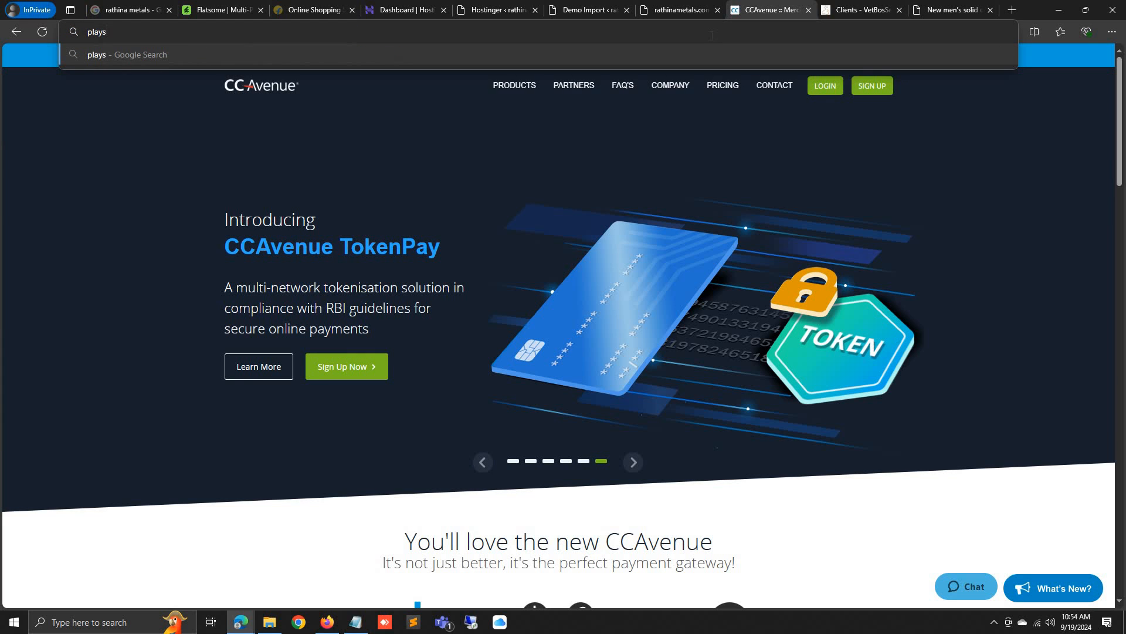
pyautogui.press('BackSpace')
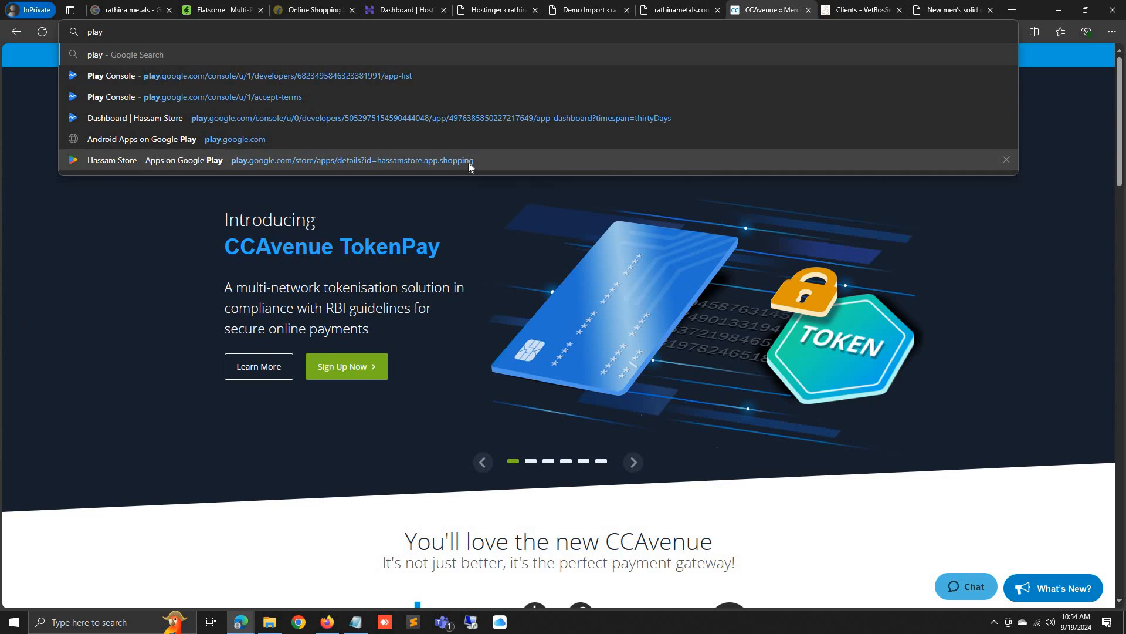
pyautogui.click(468, 161)
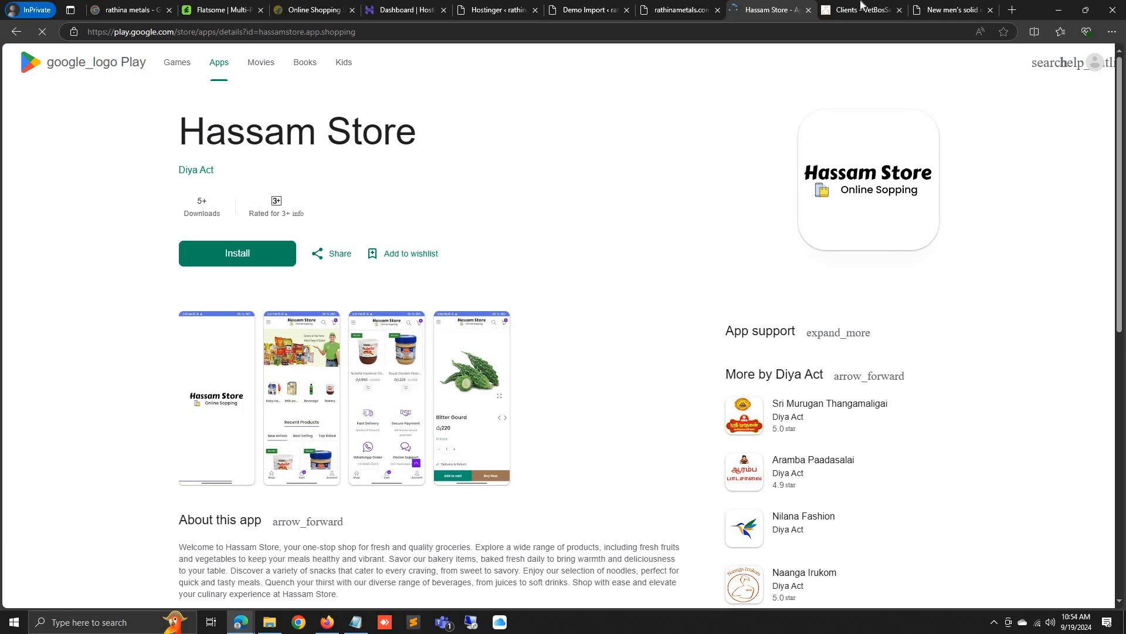
# Load hassamstore.com in the vetbossel.in tab
pyautogui.click(836, 9)
pyautogui.click(823, 32)
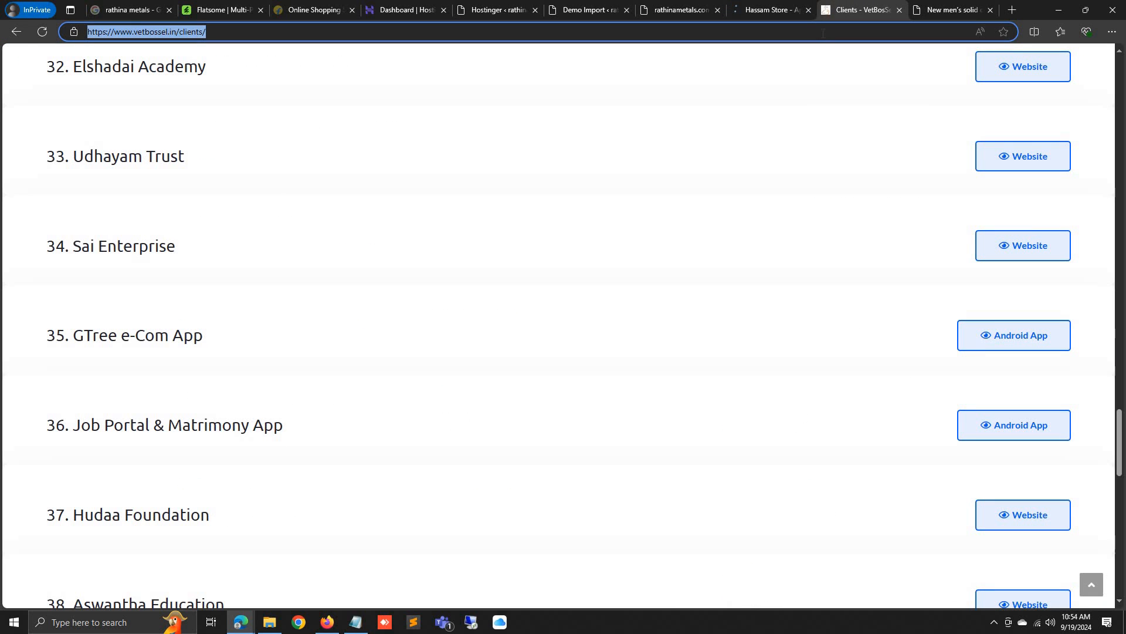
pyautogui.write('hass')
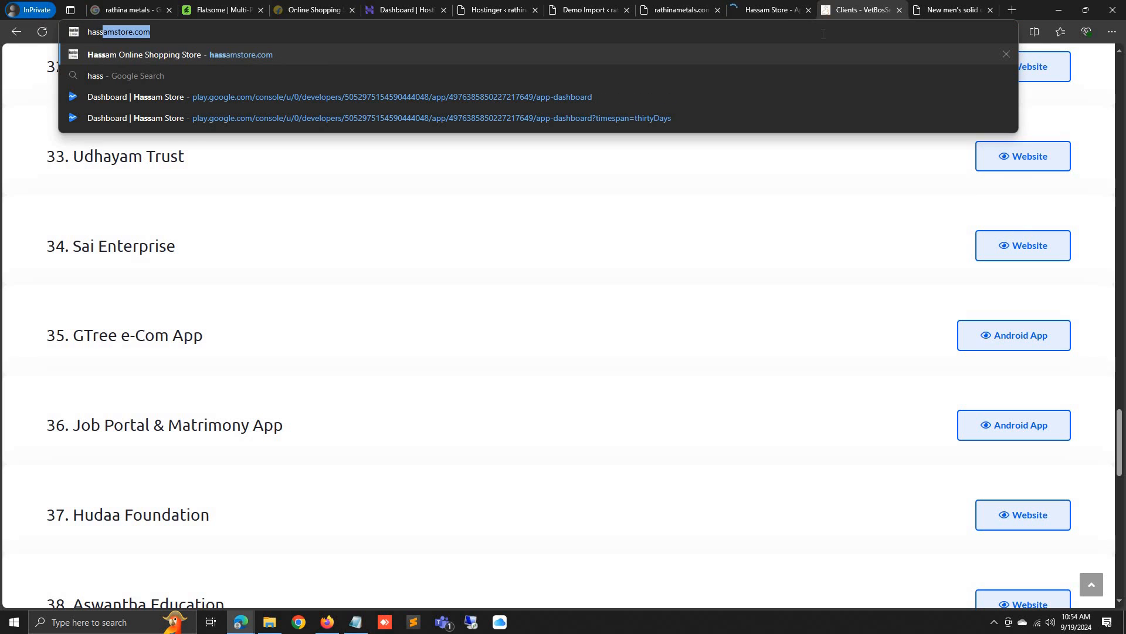
pyautogui.press('Return')
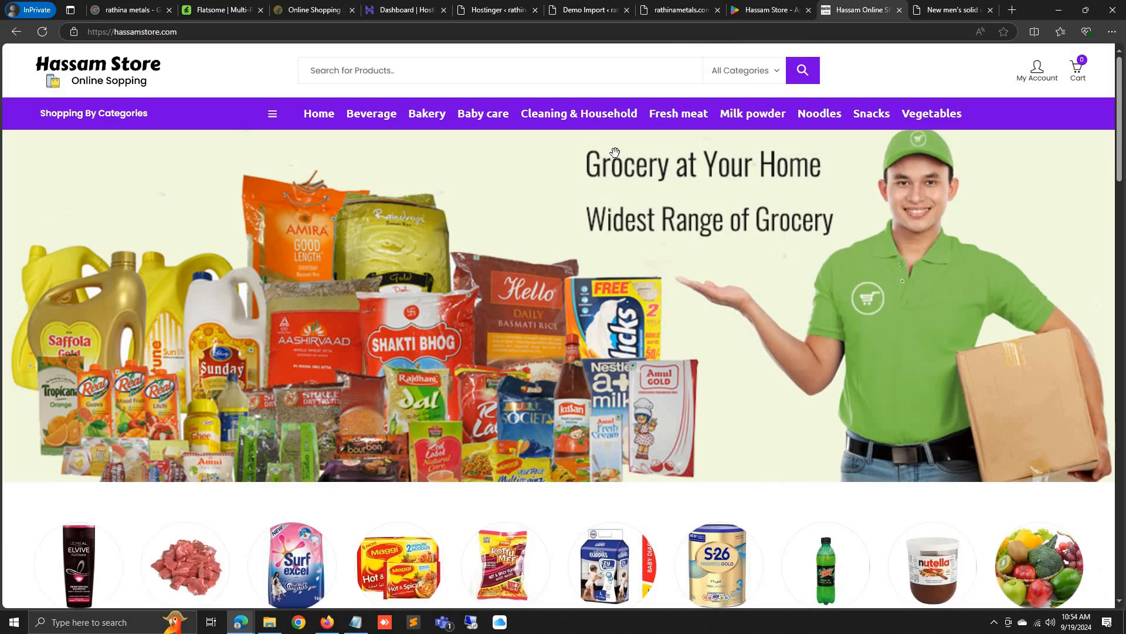
# View a Hassam Store screenshot, then open the Nilana Fashion app page
pyautogui.scroll(-9, 615, 152)
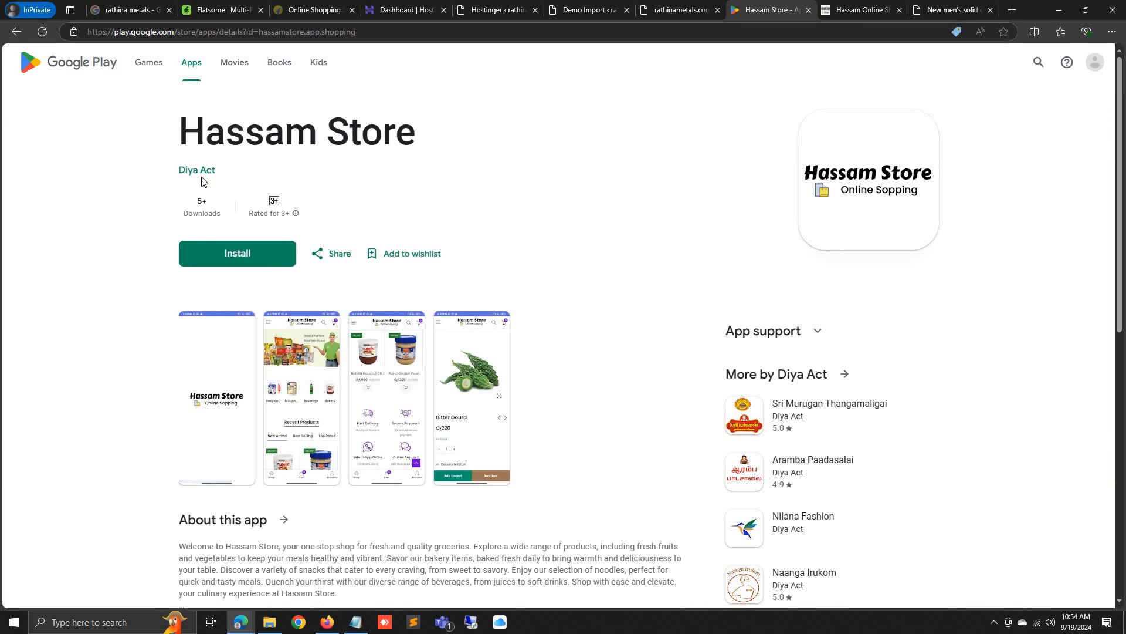
pyautogui.click(279, 368)
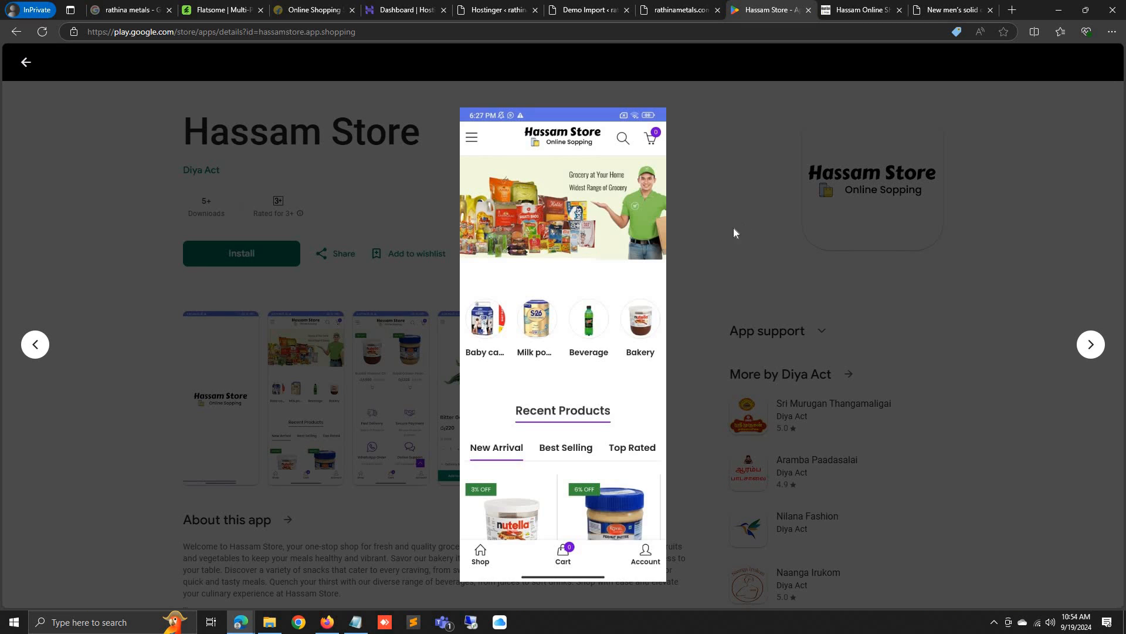
pyautogui.click(735, 239)
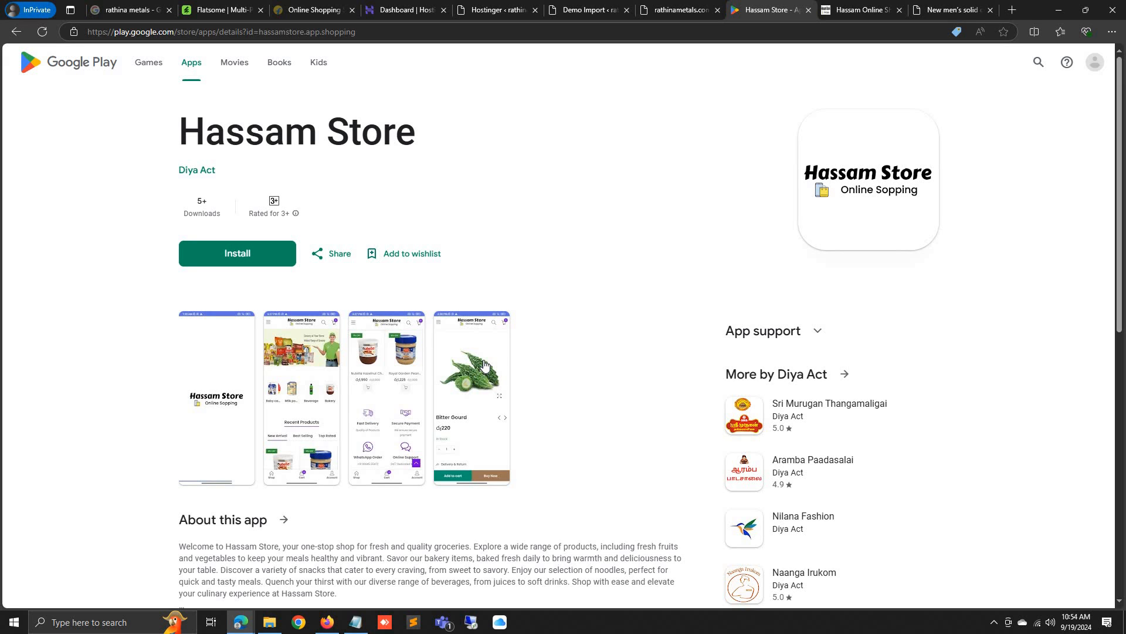
pyautogui.click(787, 530)
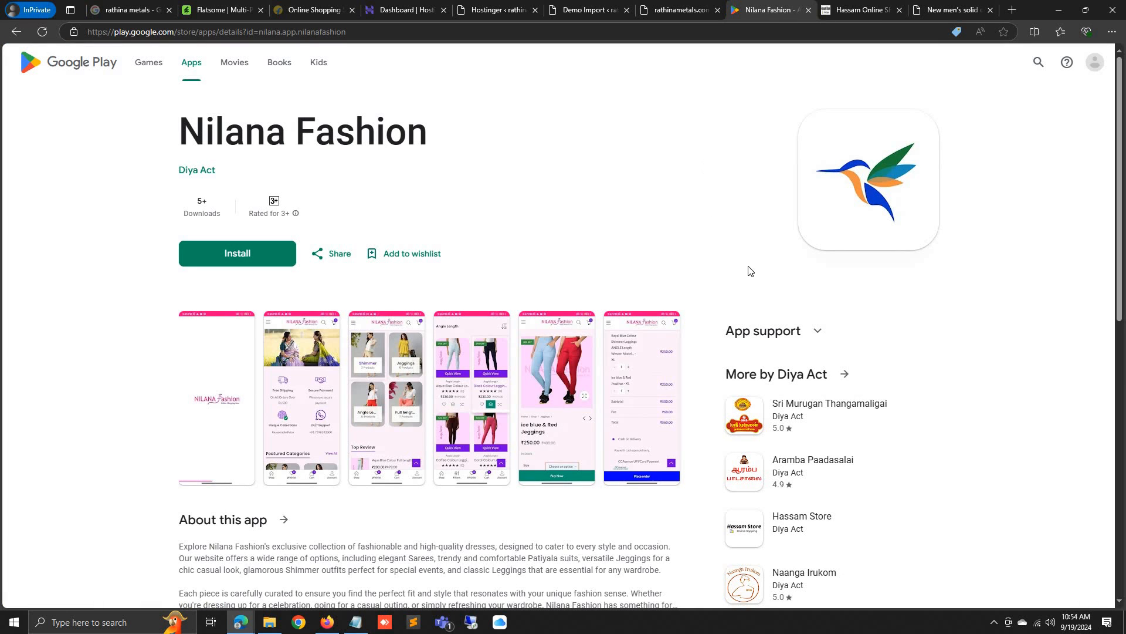
# Compare the storefront and the Hassam Store website, then return to the Nilana Fashion listing
pyautogui.click(659, 8)
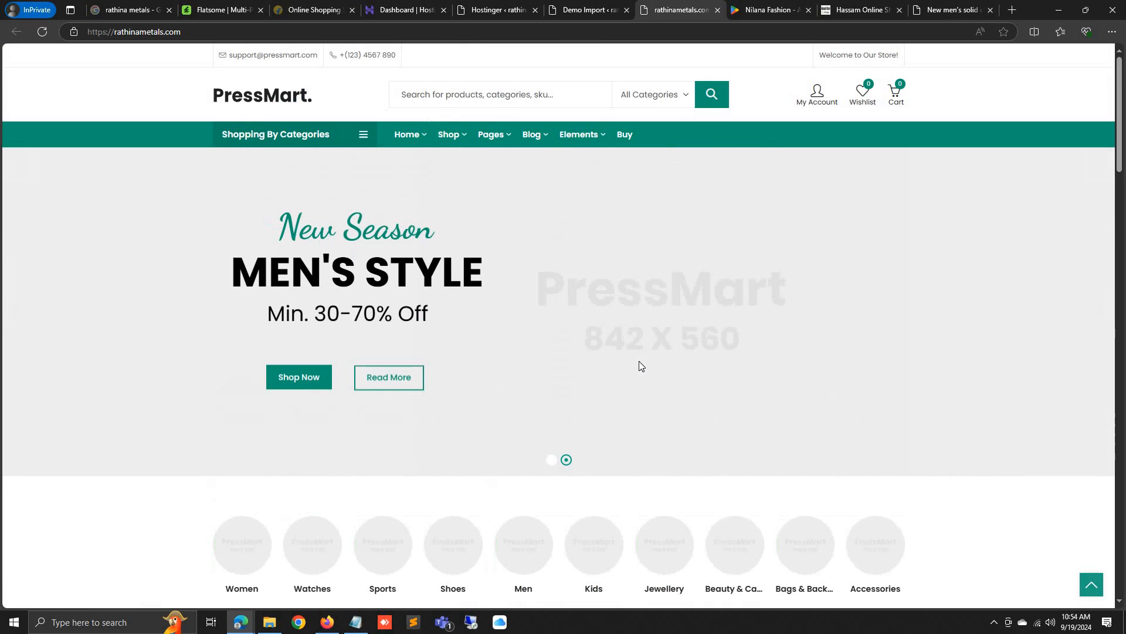
pyautogui.click(862, 10)
pyautogui.scroll(-6, 554, 479)
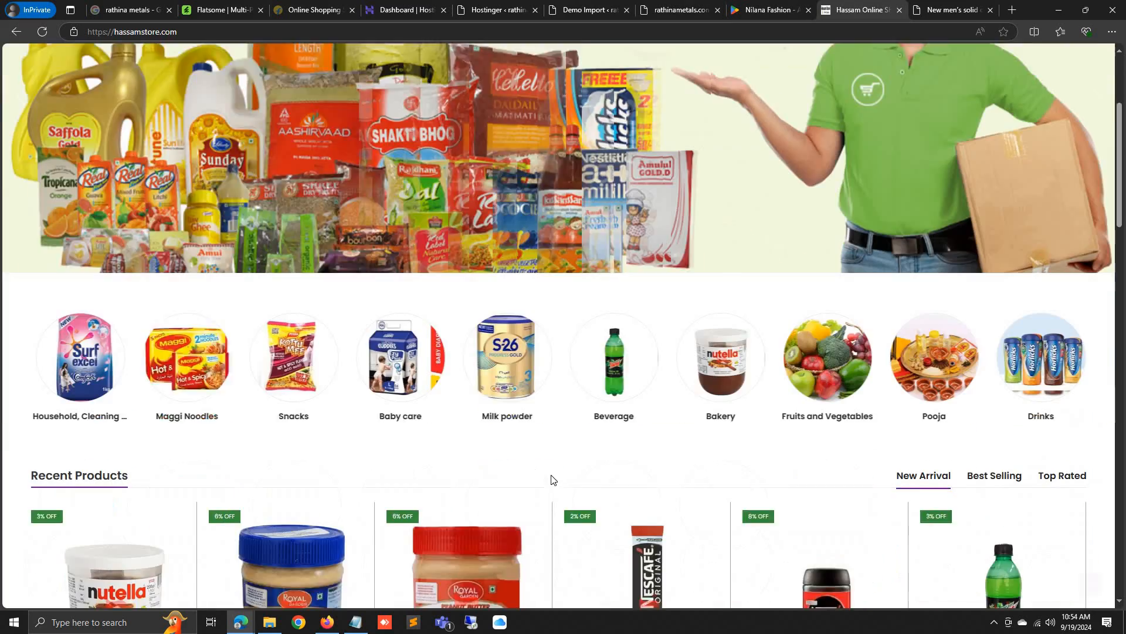
pyautogui.scroll(6, 560, 536)
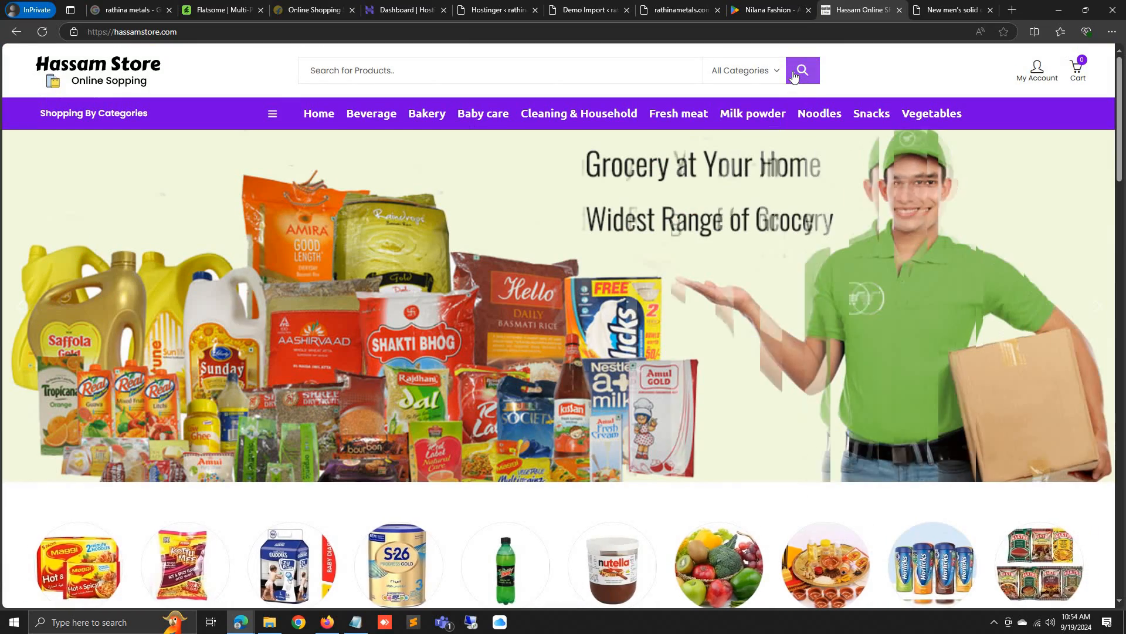
pyautogui.click(767, 8)
pyautogui.click(681, 6)
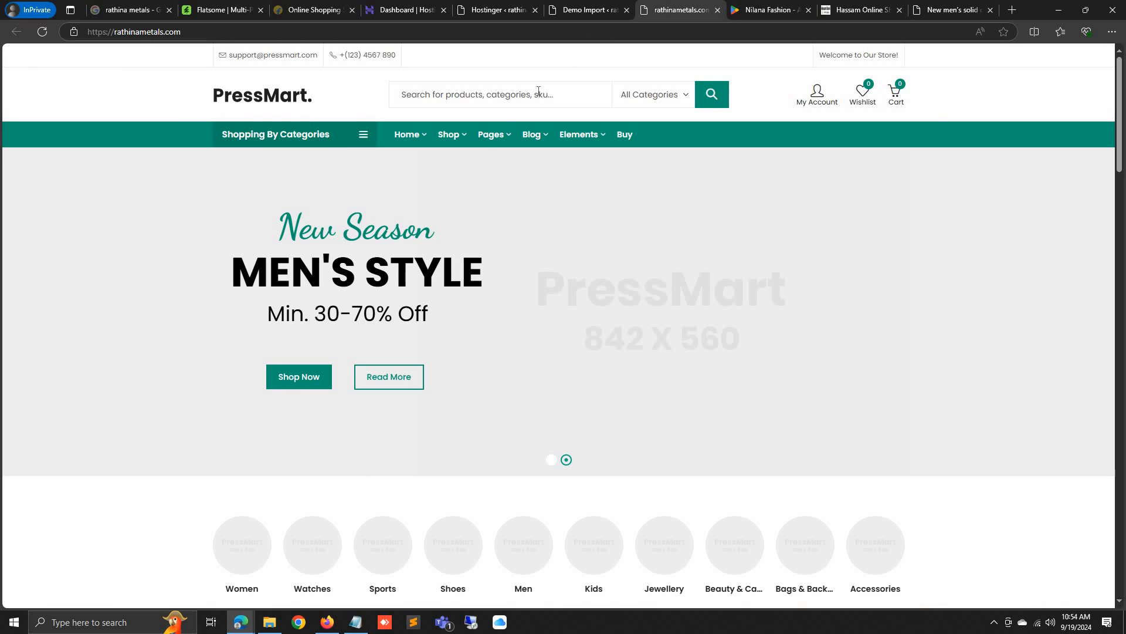
pyautogui.click(750, 13)
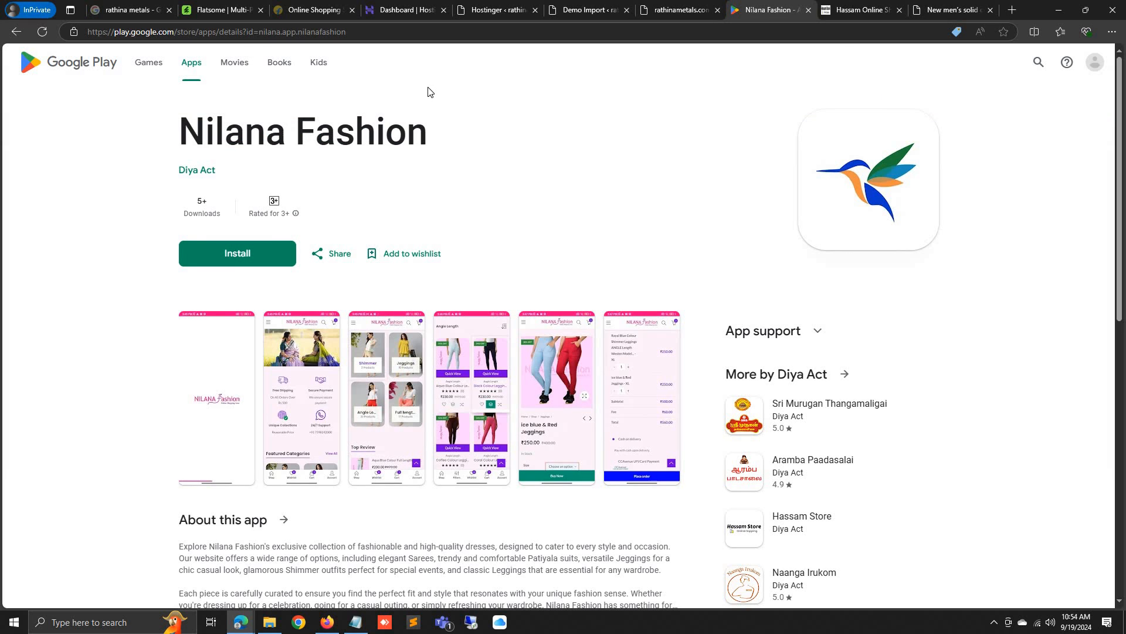
# Search Google Play for 'woocommerce' apps
pyautogui.click(1038, 62)
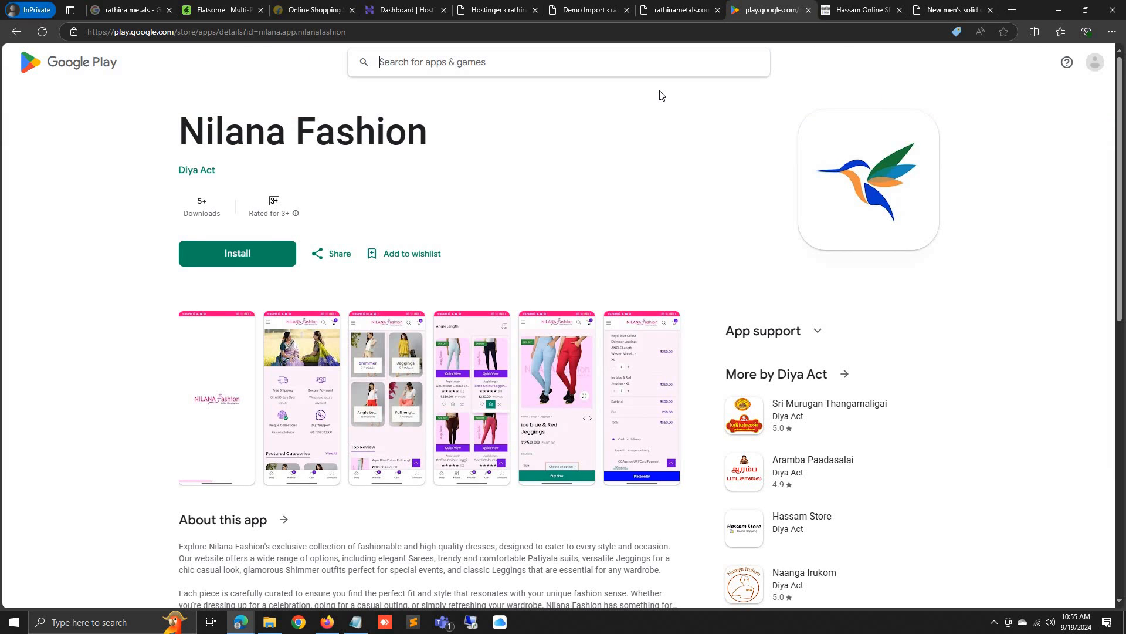
pyautogui.write('wooc')
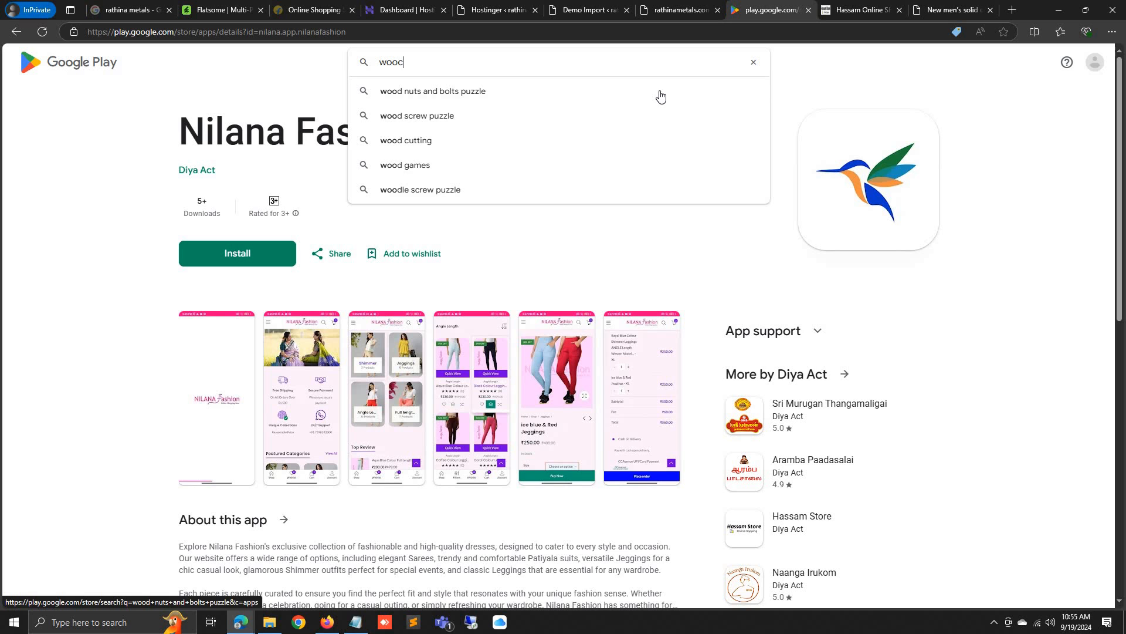
pyautogui.write('ommerce')
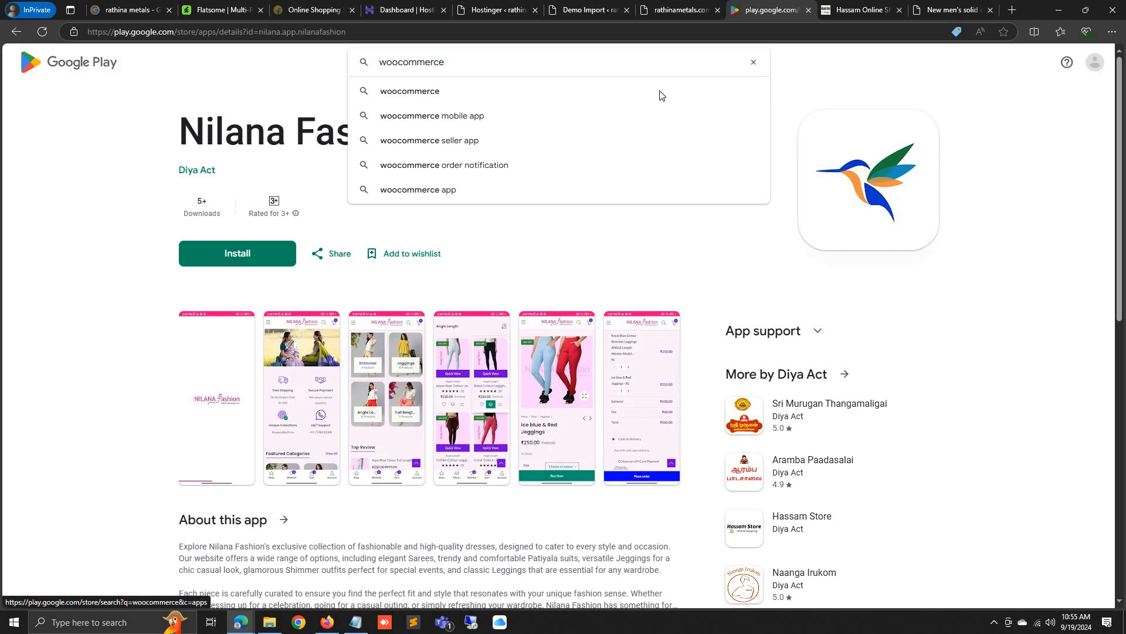
pyautogui.click(661, 96)
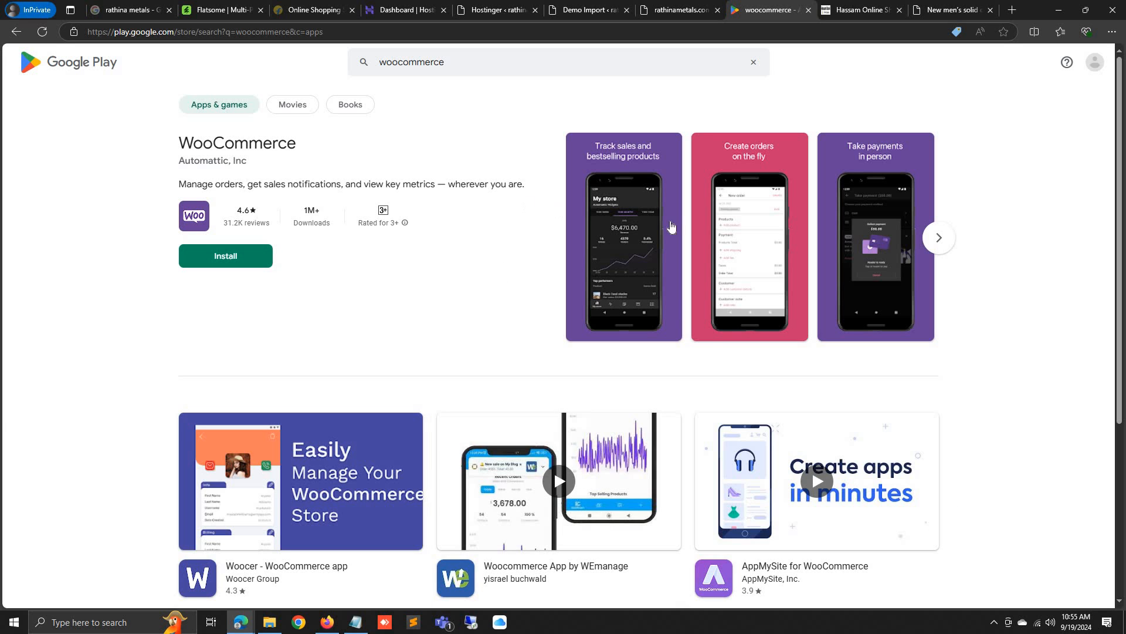
# Check the storefront's web address, then return to the PressMart Demo Import admin page
pyautogui.click(707, 6)
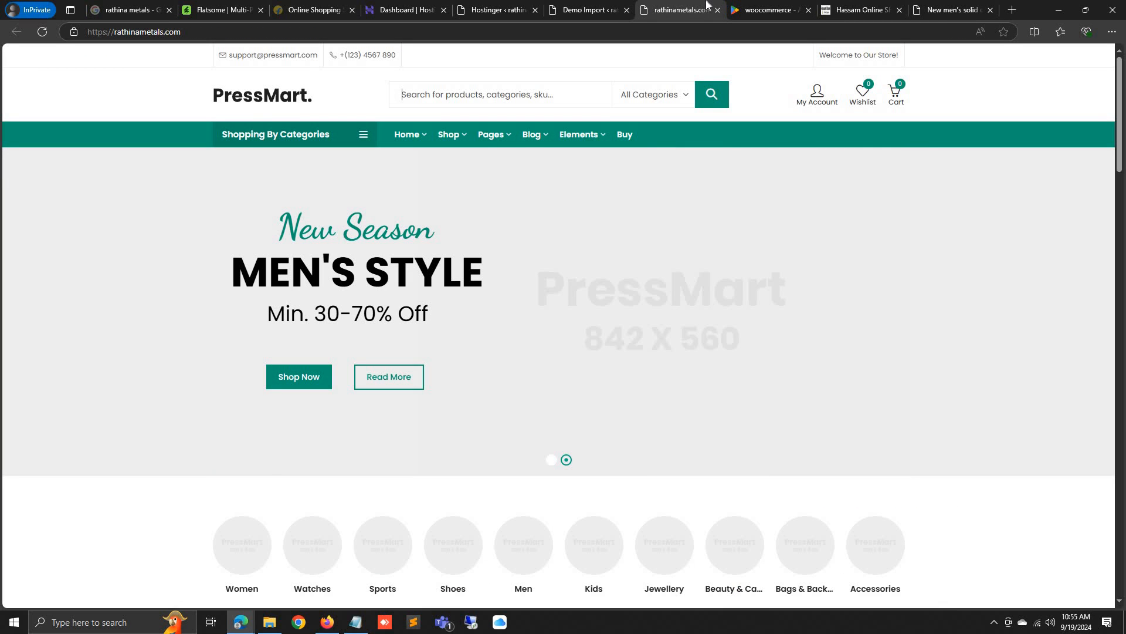
pyautogui.click(203, 34)
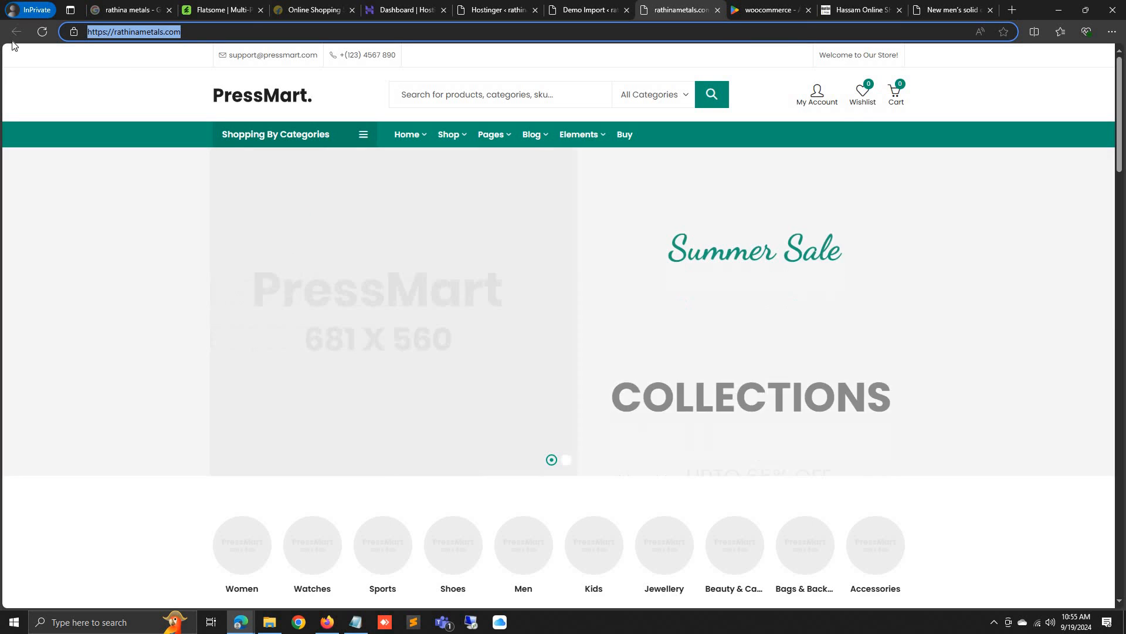
pyautogui.click(205, 33)
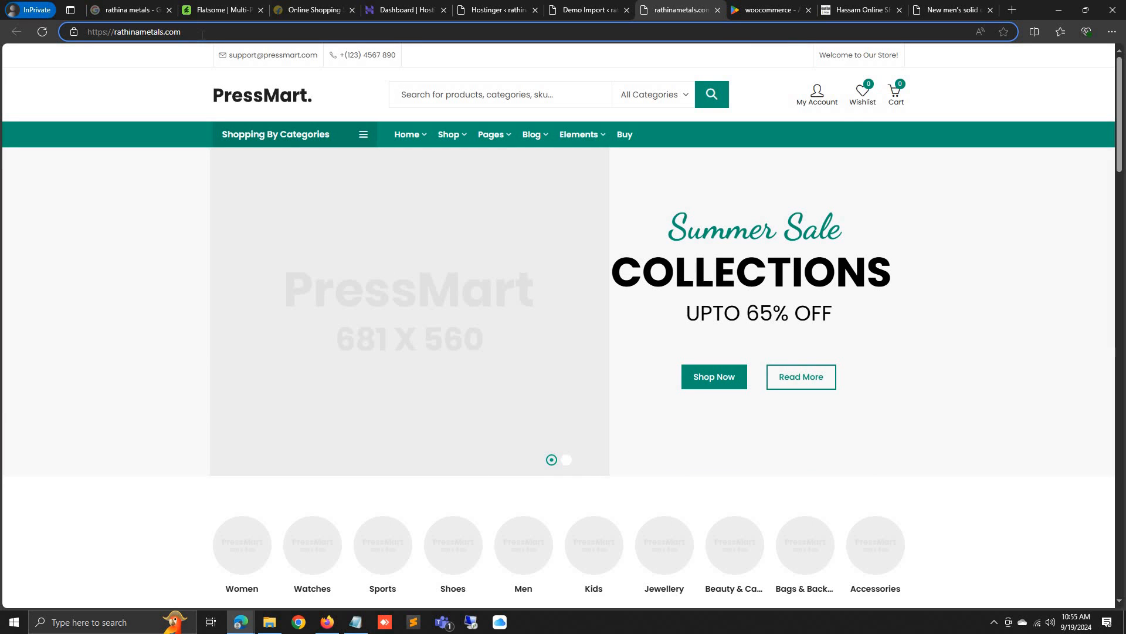
pyautogui.click(592, 6)
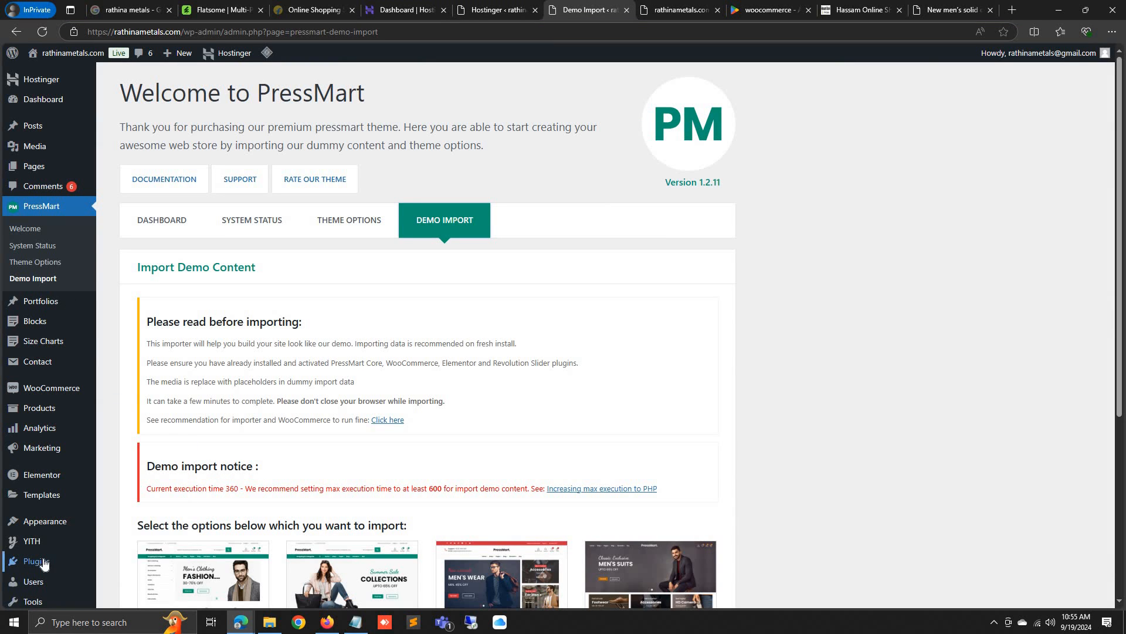
# Install and activate Jetpack from Plugins > Add New Plugin via a 'jetpack' search
pyautogui.moveTo(44, 562)
pyautogui.click(145, 557)
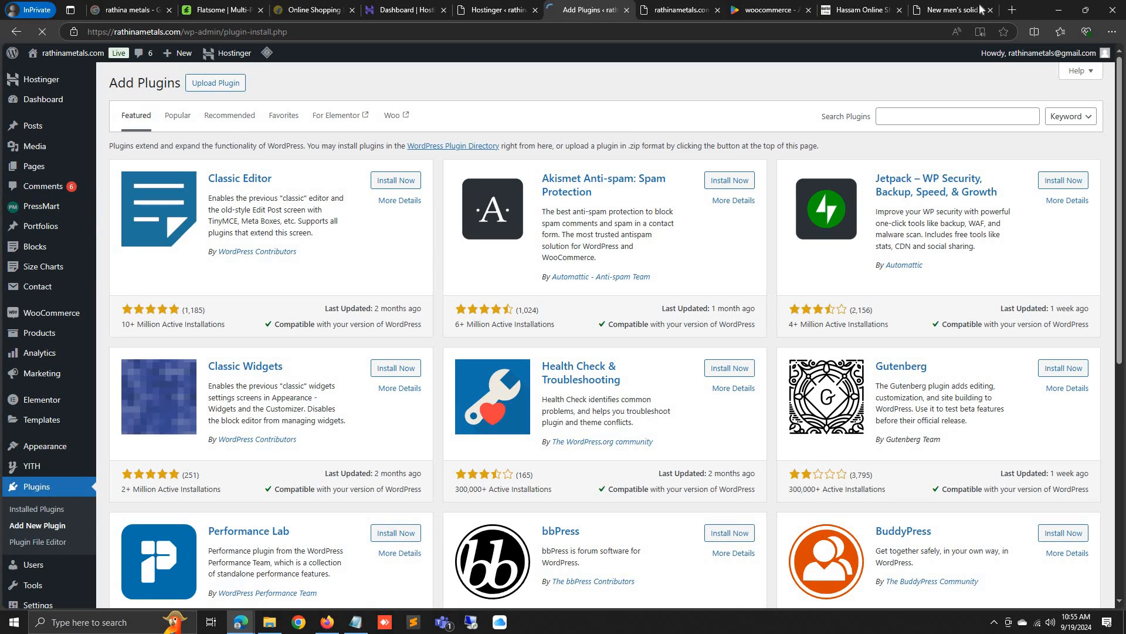
pyautogui.click(904, 116)
pyautogui.write('jetpack')
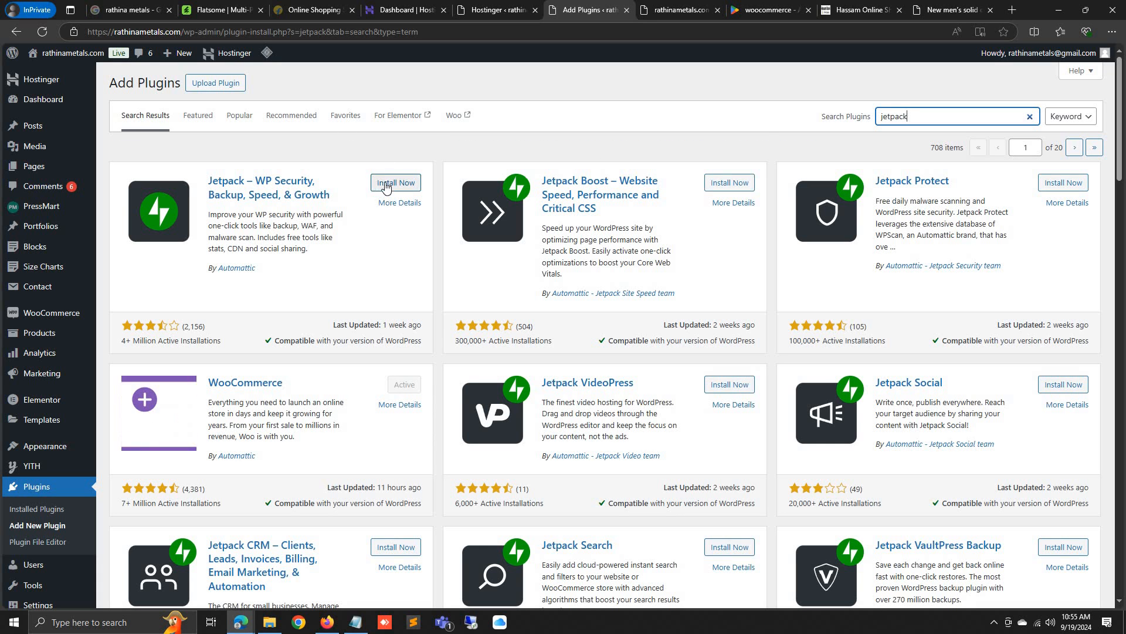
pyautogui.click(385, 184)
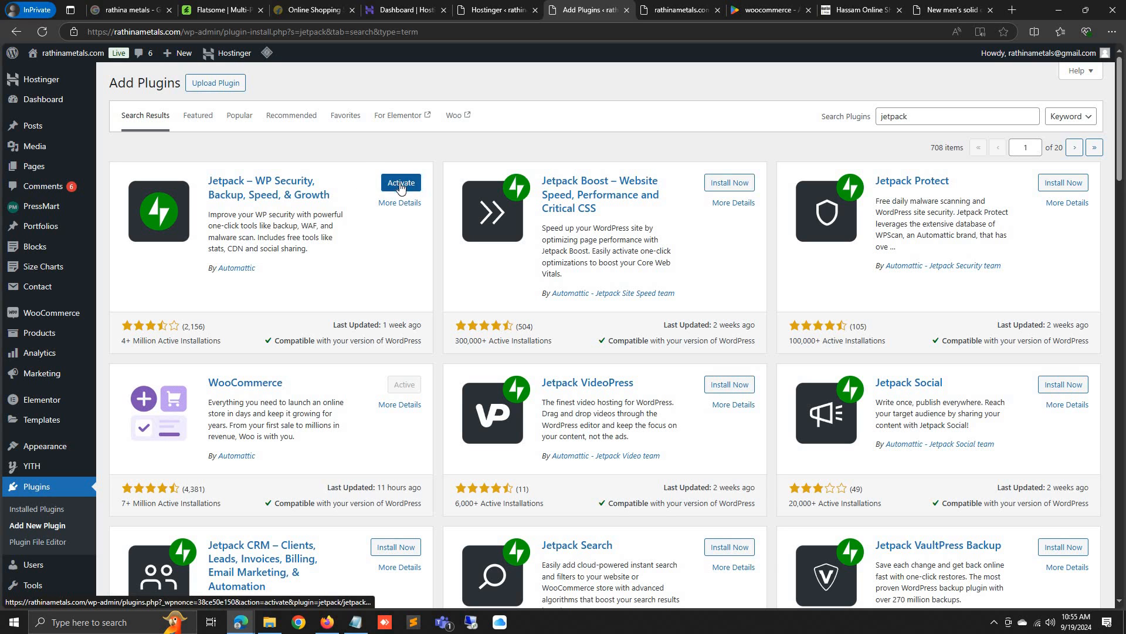
pyautogui.click(401, 183)
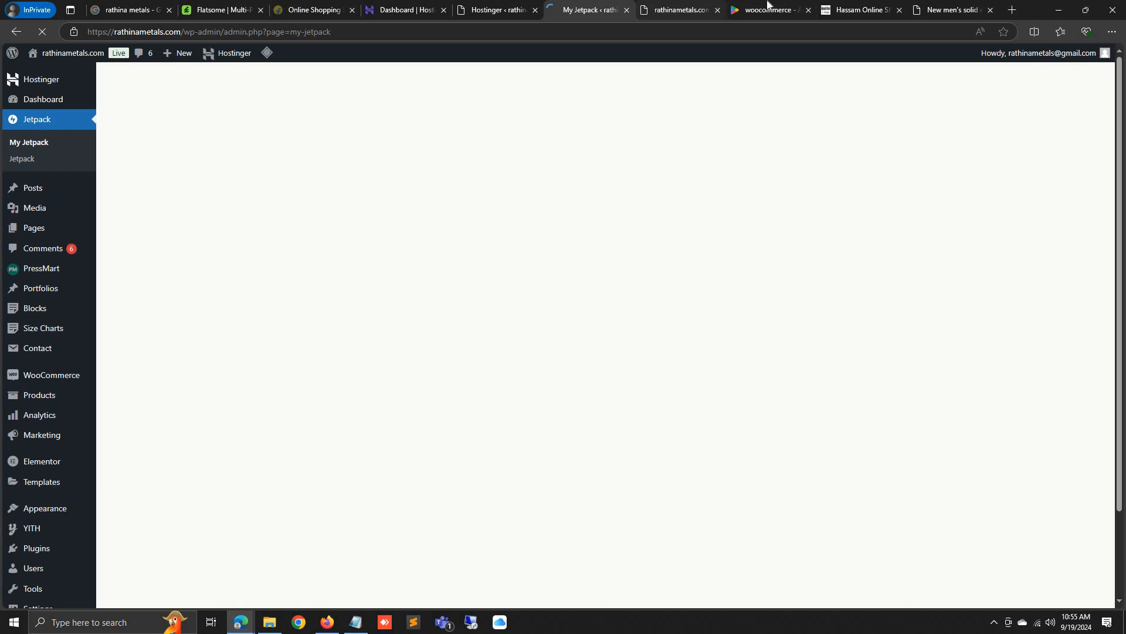
pyautogui.click(767, 10)
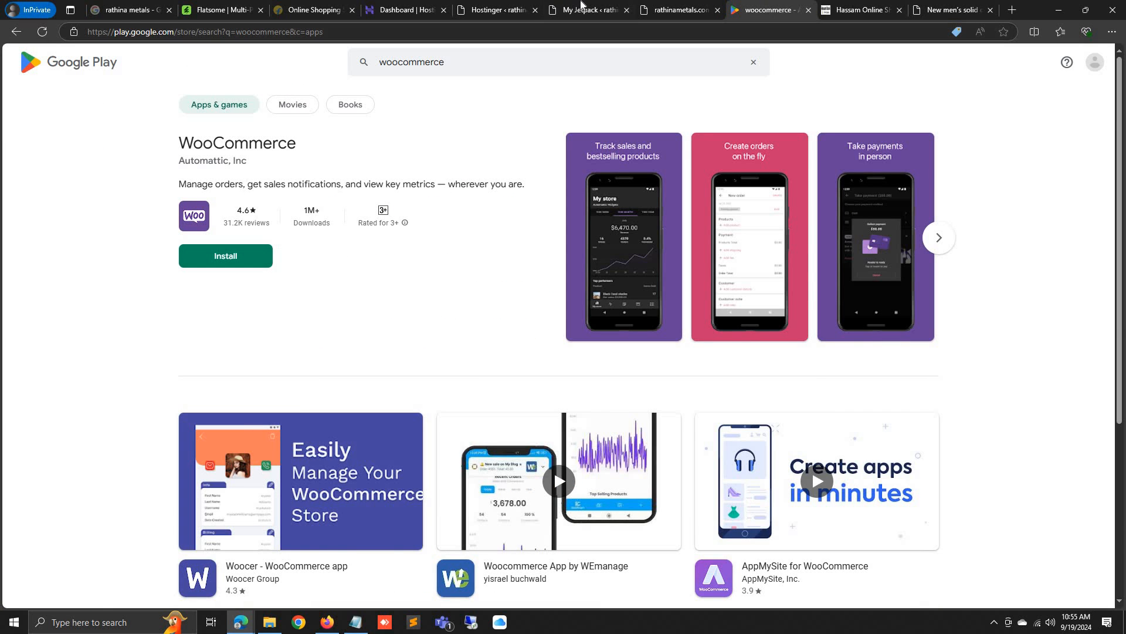
pyautogui.click(581, 4)
# Activate Jetpack in one click and skip the onboarding questions
pyautogui.scroll(-6, 463, 348)
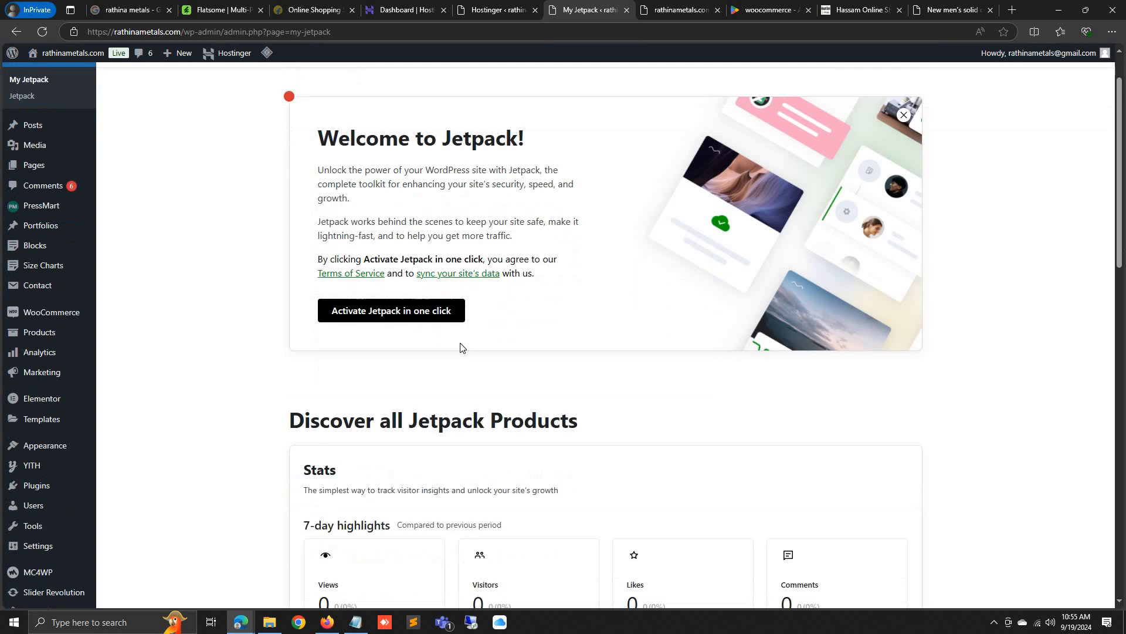
pyautogui.scroll(6, 463, 348)
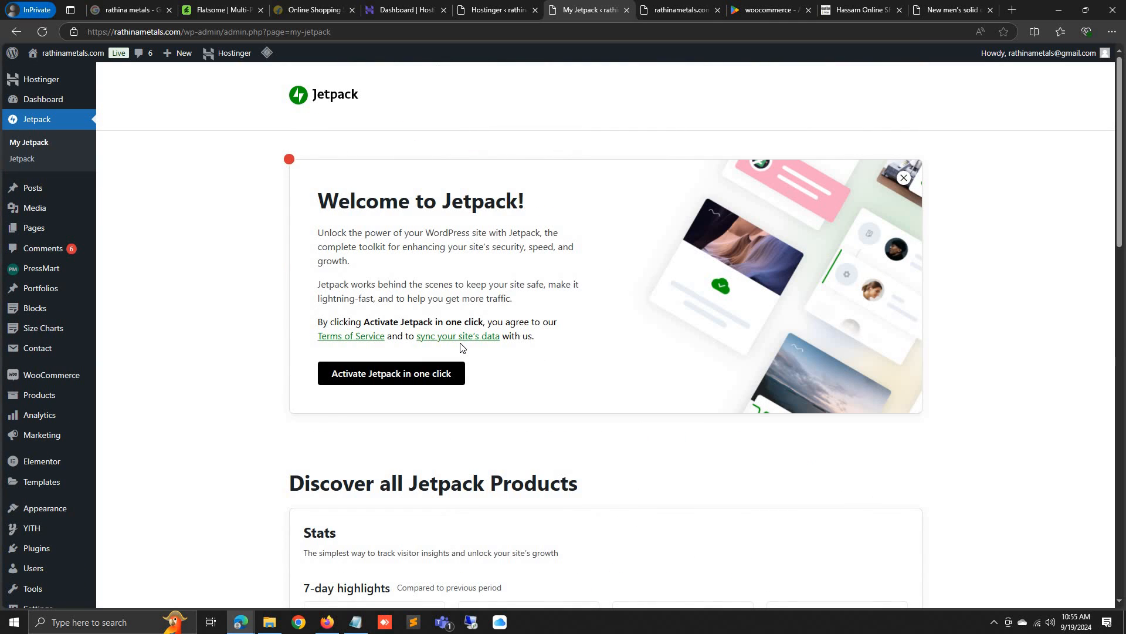
pyautogui.click(389, 375)
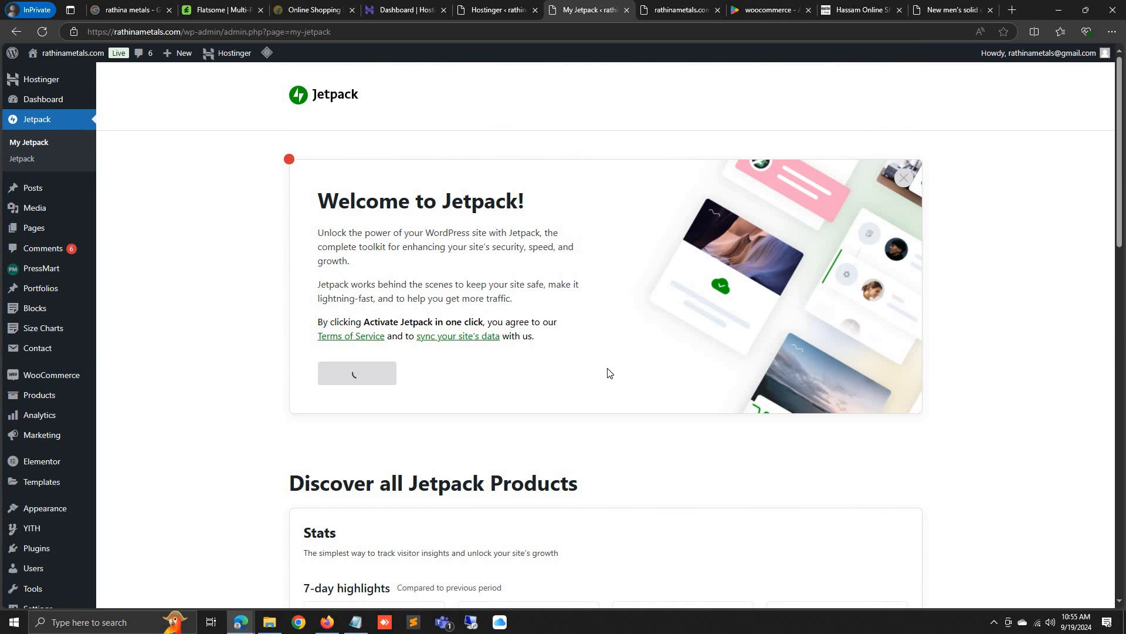
pyautogui.scroll(-15, 607, 367)
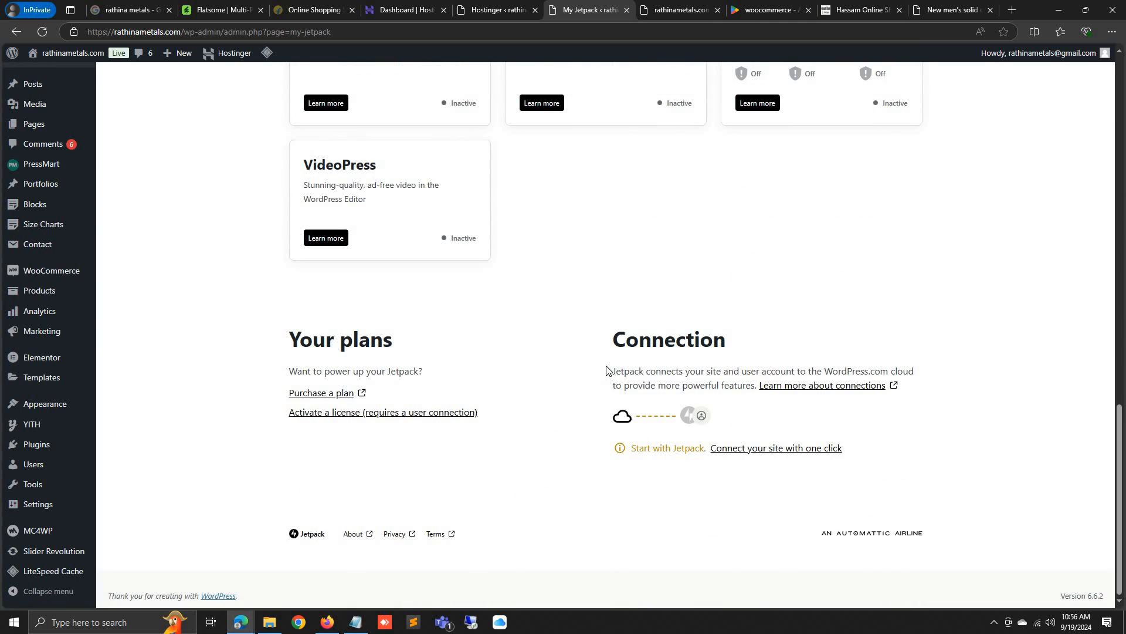
pyautogui.scroll(15, 606, 370)
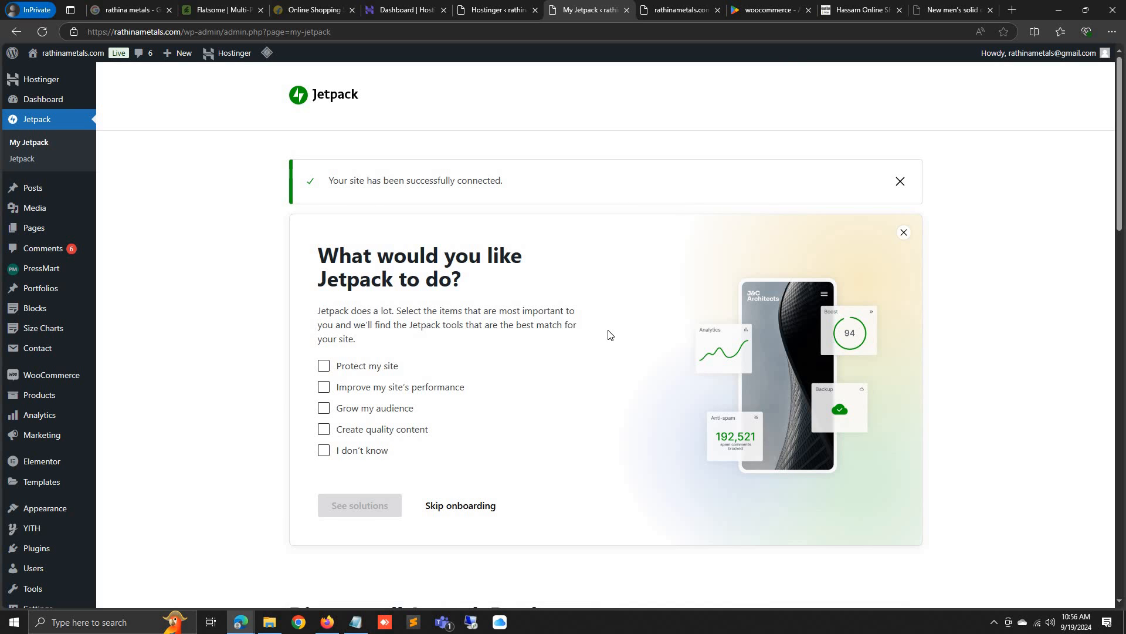
pyautogui.click(463, 505)
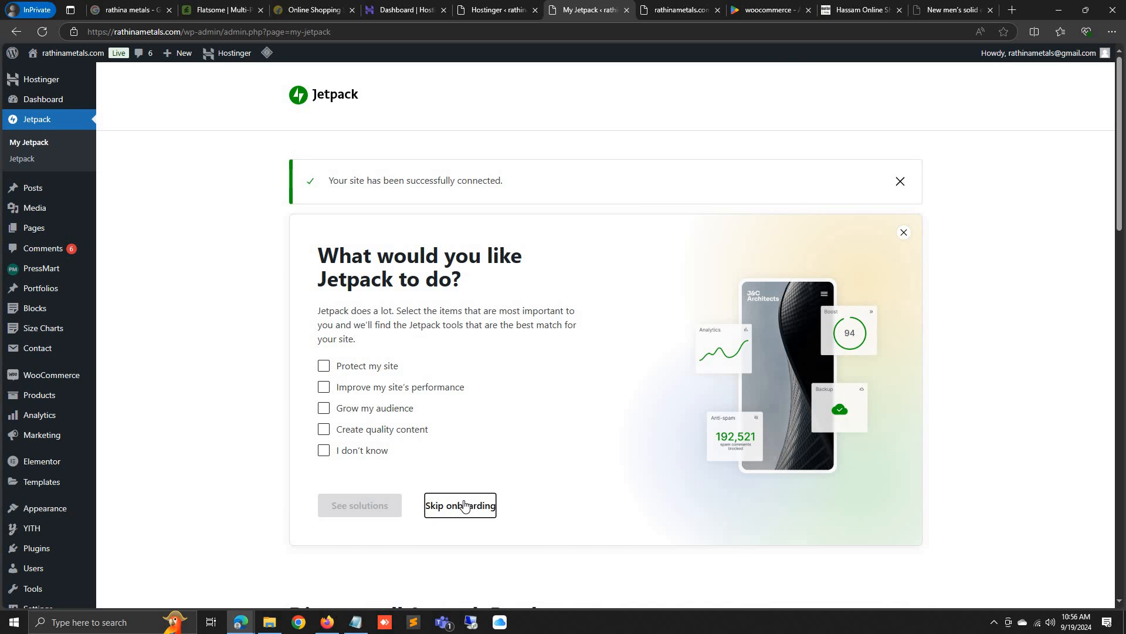
# Sign in under Connection and begin connecting a WordPress.com user account
pyautogui.scroll(-9, 509, 480)
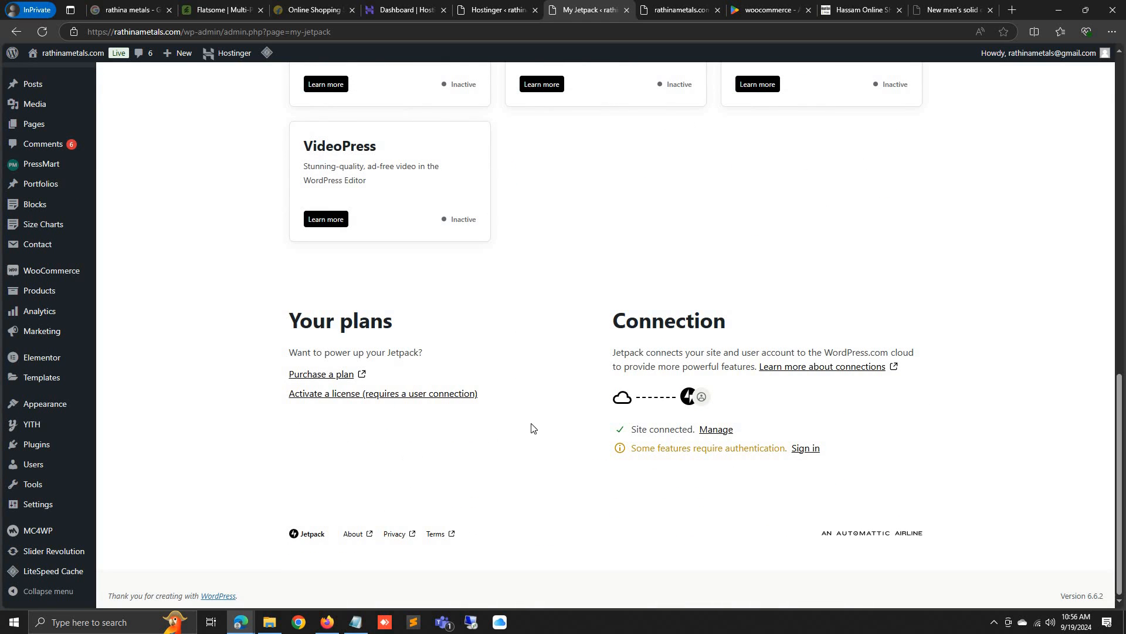
pyautogui.click(808, 449)
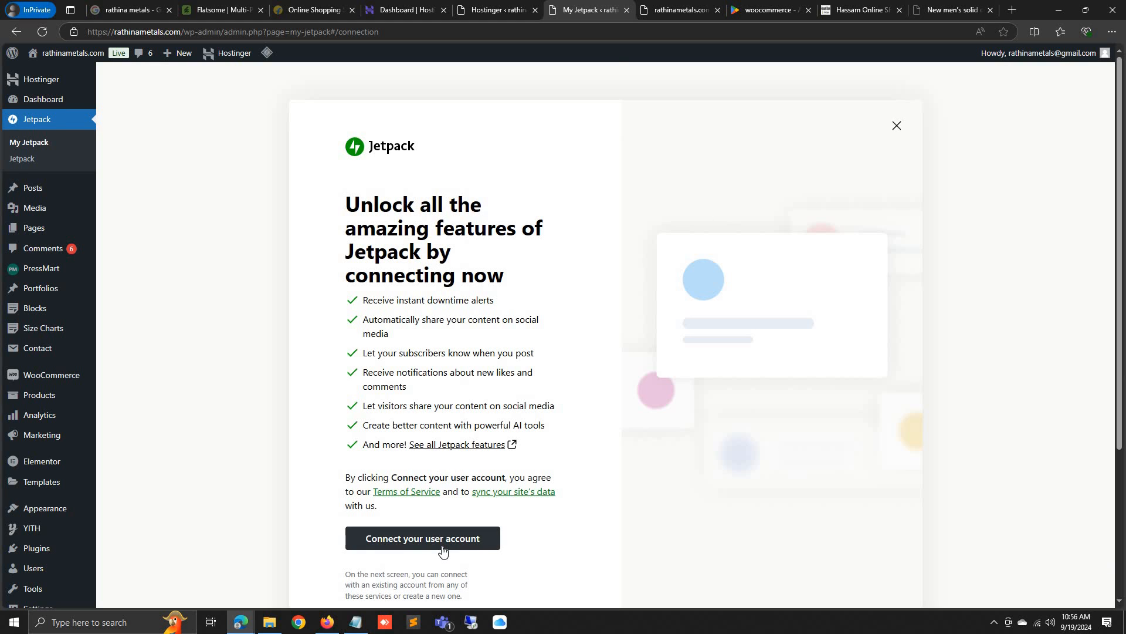
pyautogui.scroll(-2, 443, 551)
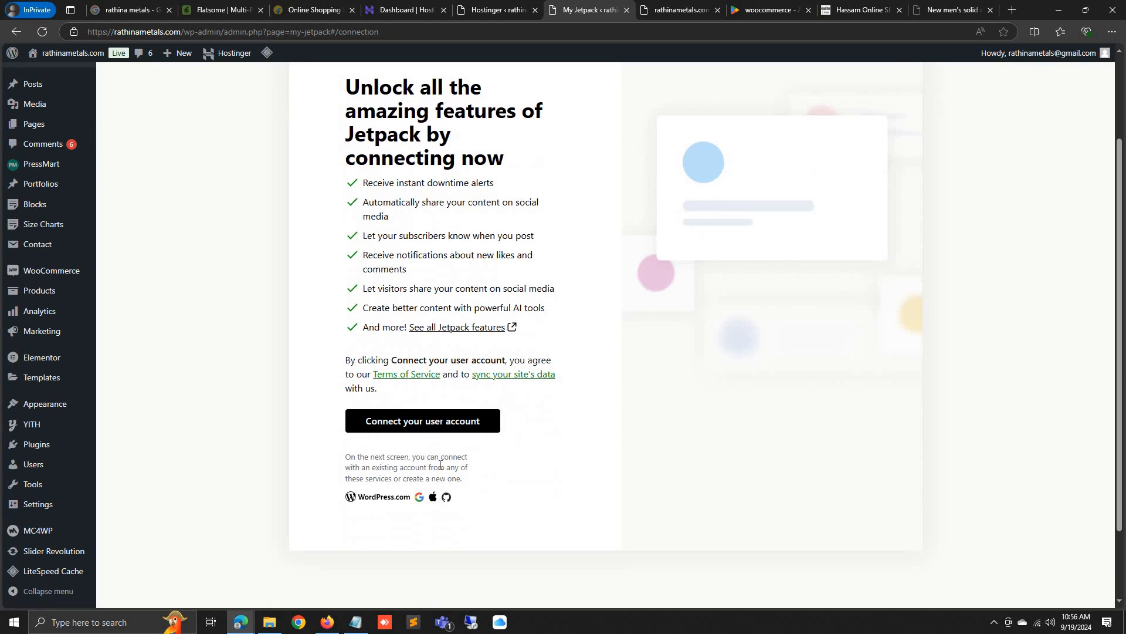
pyautogui.click(435, 427)
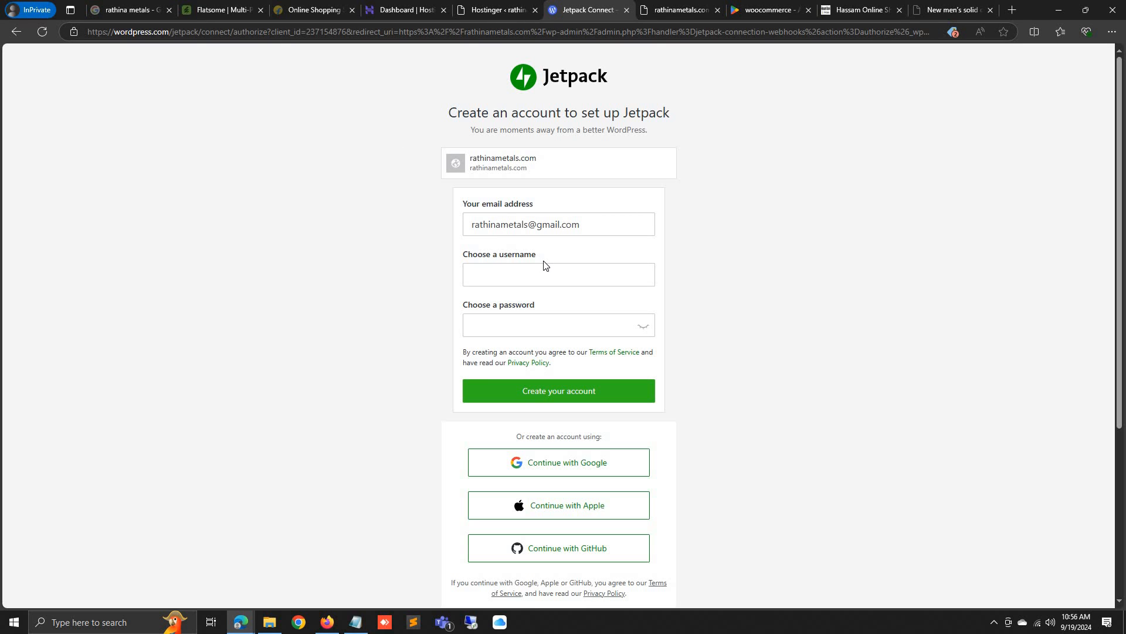
# Fill the signup username from the copied e-mail name, enter a password, and create the account
pyautogui.click(507, 271)
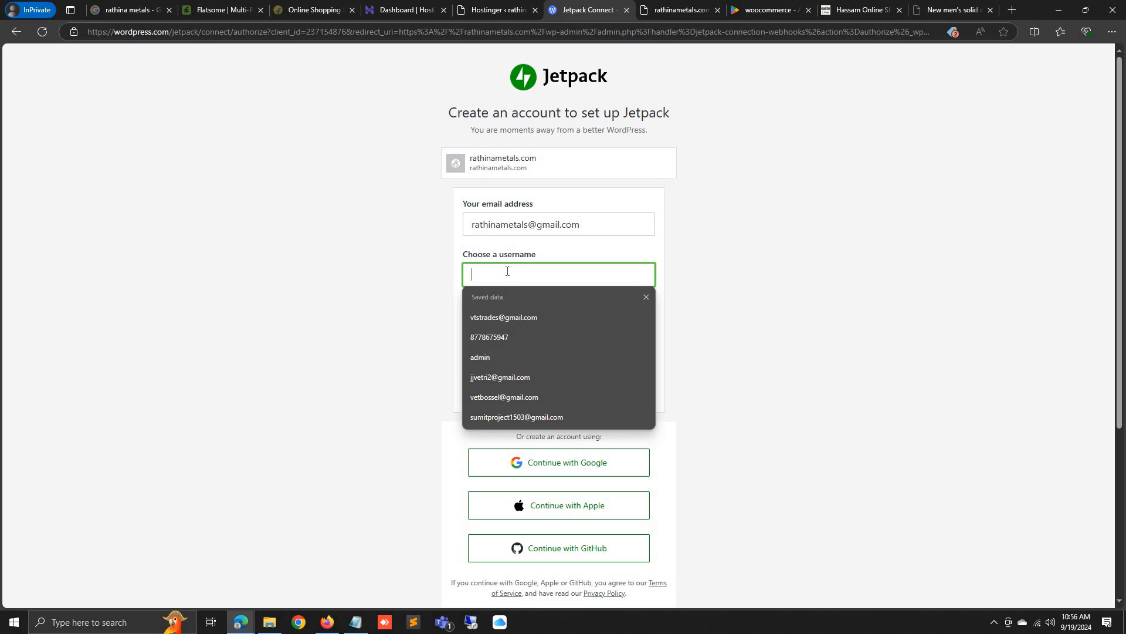
pyautogui.doubleClick(525, 224)
pyautogui.hotkey('ctrl', 'c')
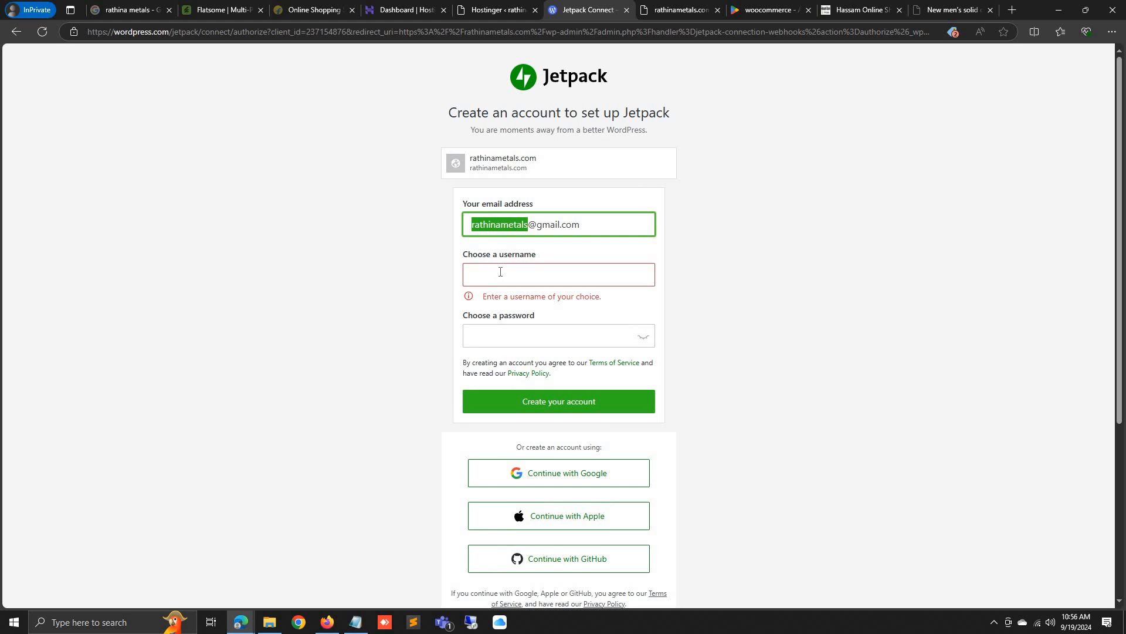
pyautogui.click(500, 271)
pyautogui.hotkey('ctrl', 'v')
pyautogui.click(564, 317)
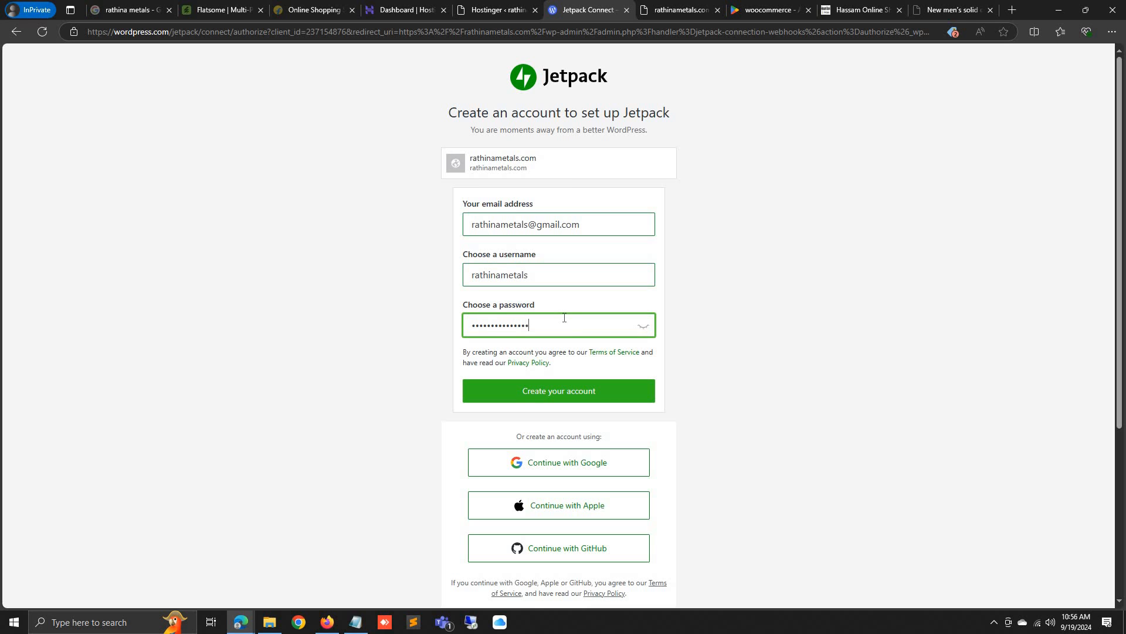
pyautogui.click(571, 390)
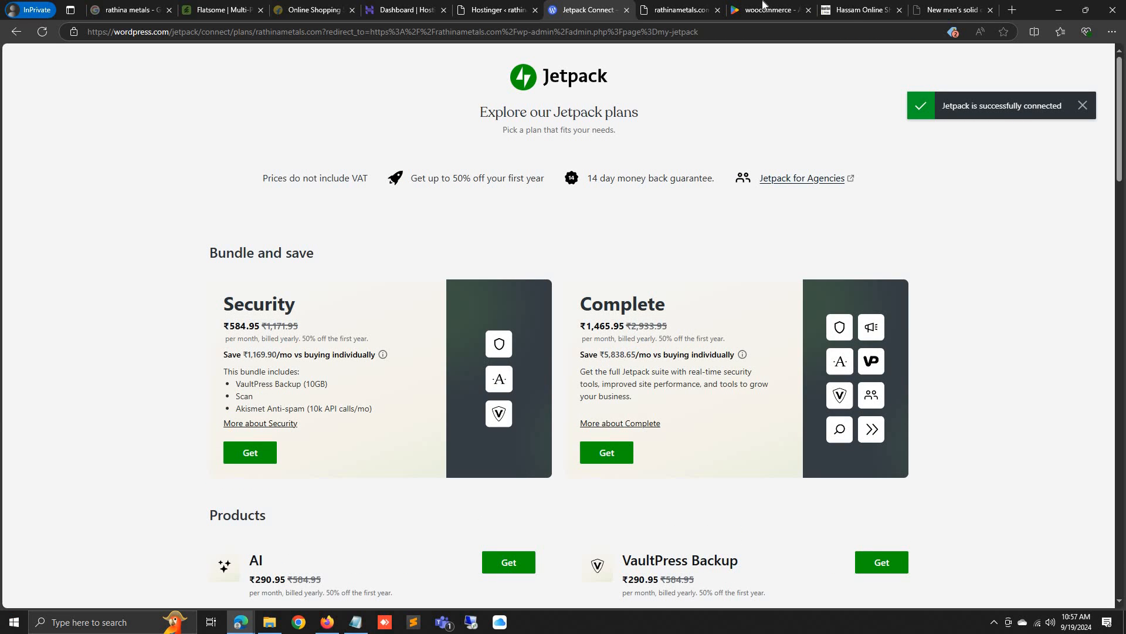
# Switch among the open tabs and open the WordPress dashboard from the Hostinger page
pyautogui.click(747, 9)
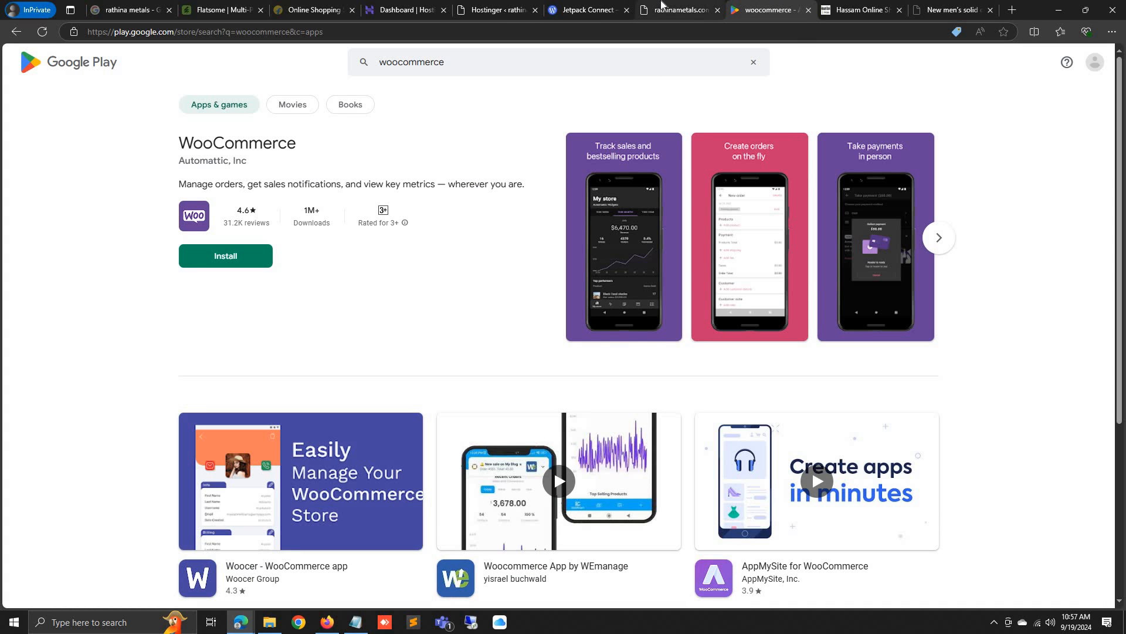
pyautogui.click(661, 4)
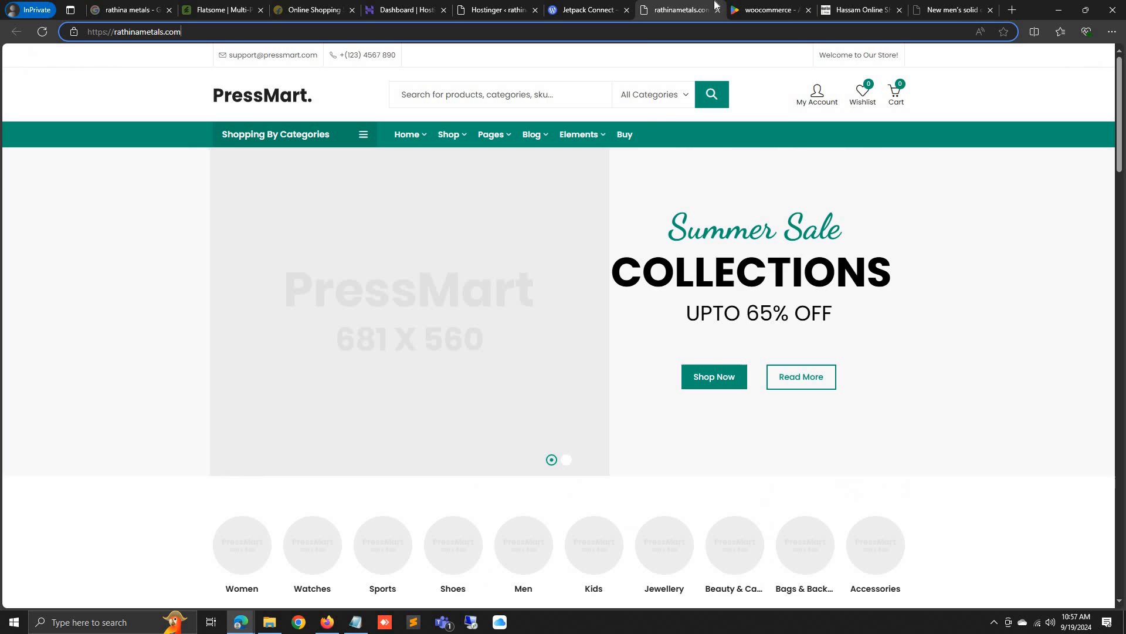
pyautogui.click(767, 5)
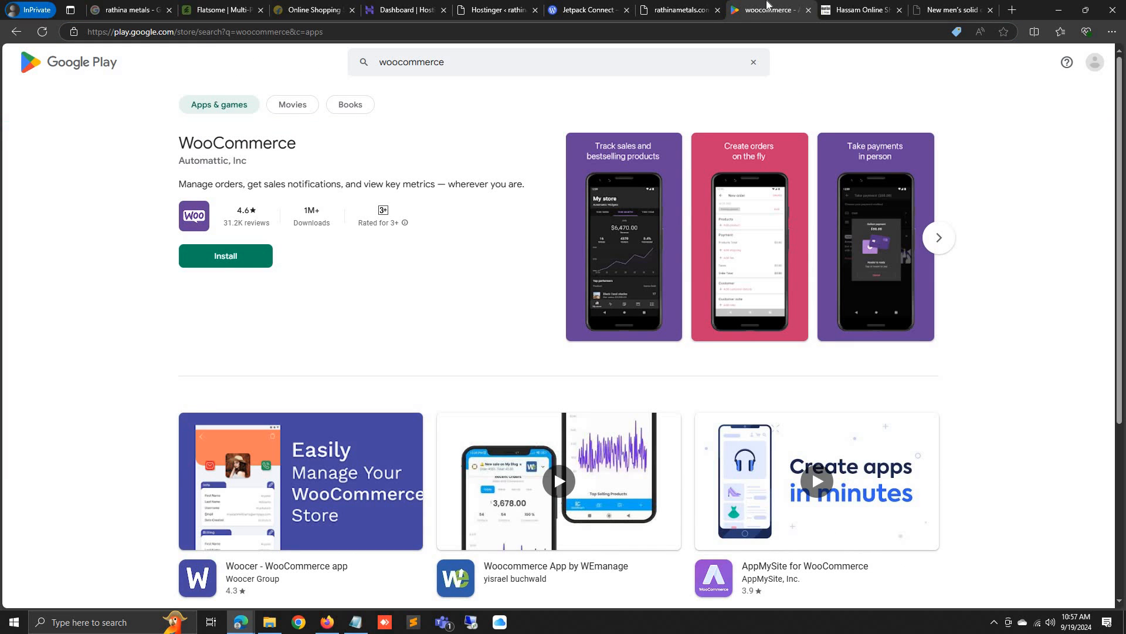
pyautogui.click(680, 7)
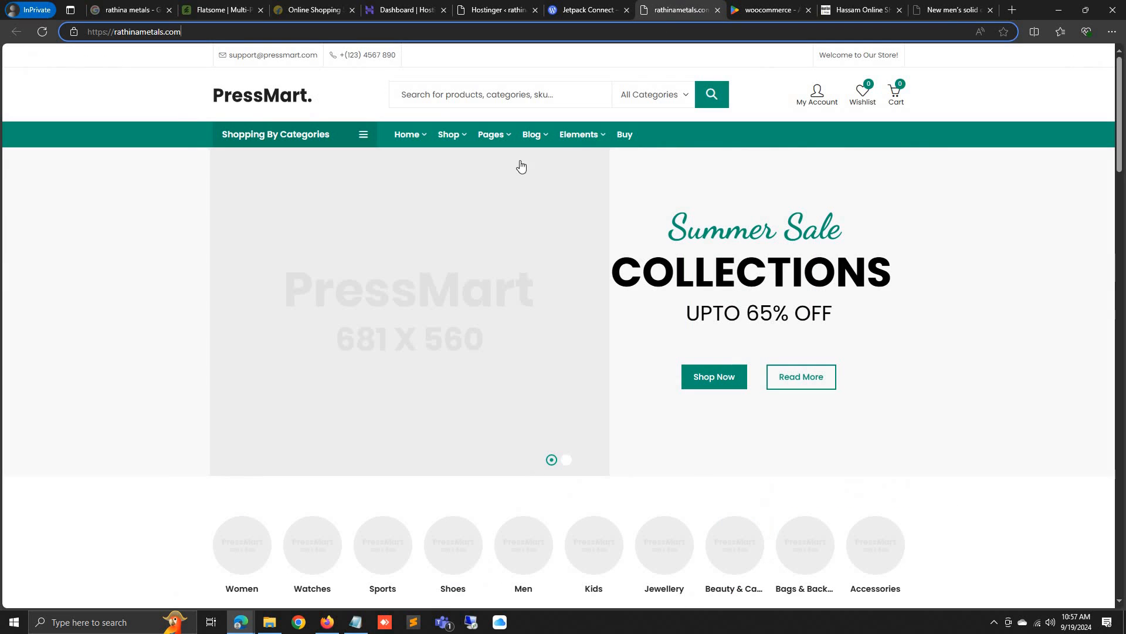
pyautogui.click(587, 10)
pyautogui.click(502, 10)
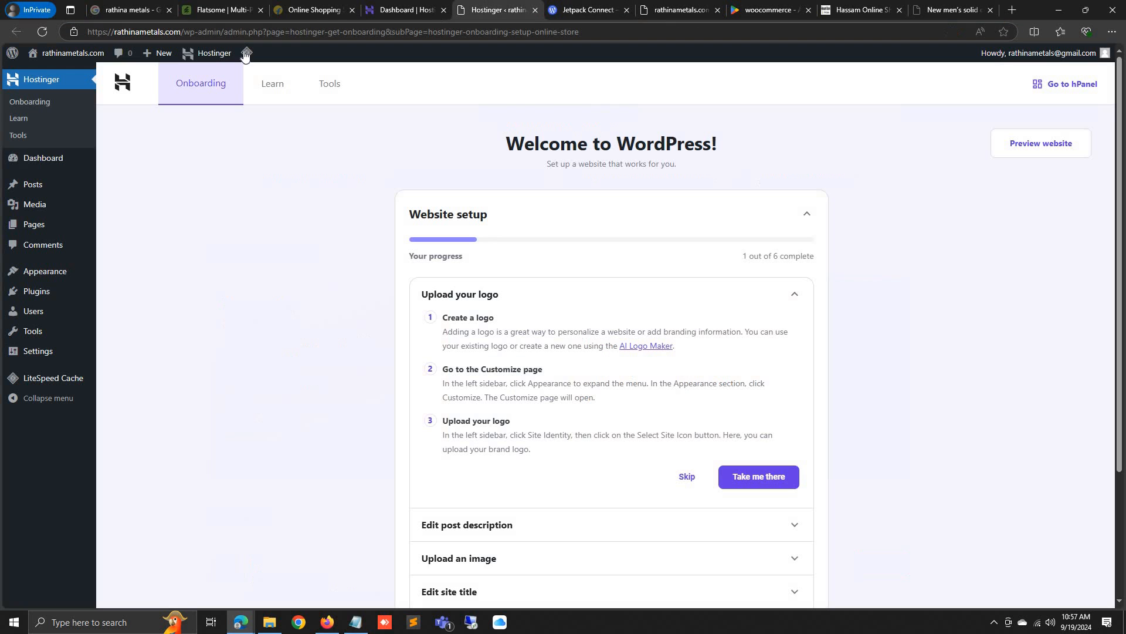
pyautogui.click(59, 157)
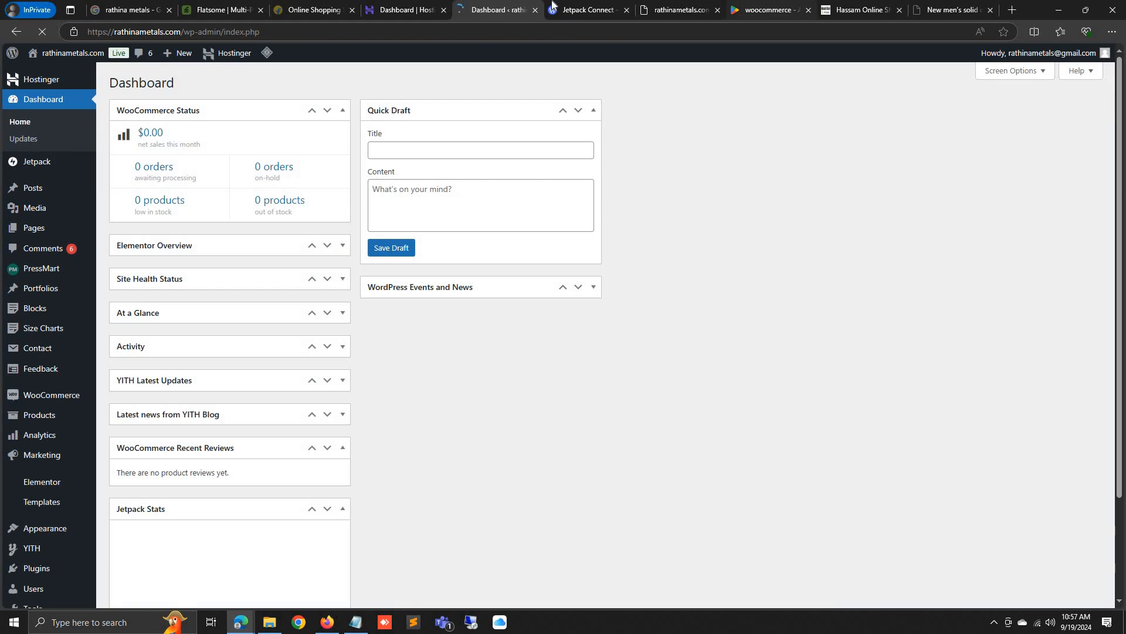
# Close the Jetpack plans and Google Play tabs, reload the storefront, then show the admin Dashboard
pyautogui.click(614, 7)
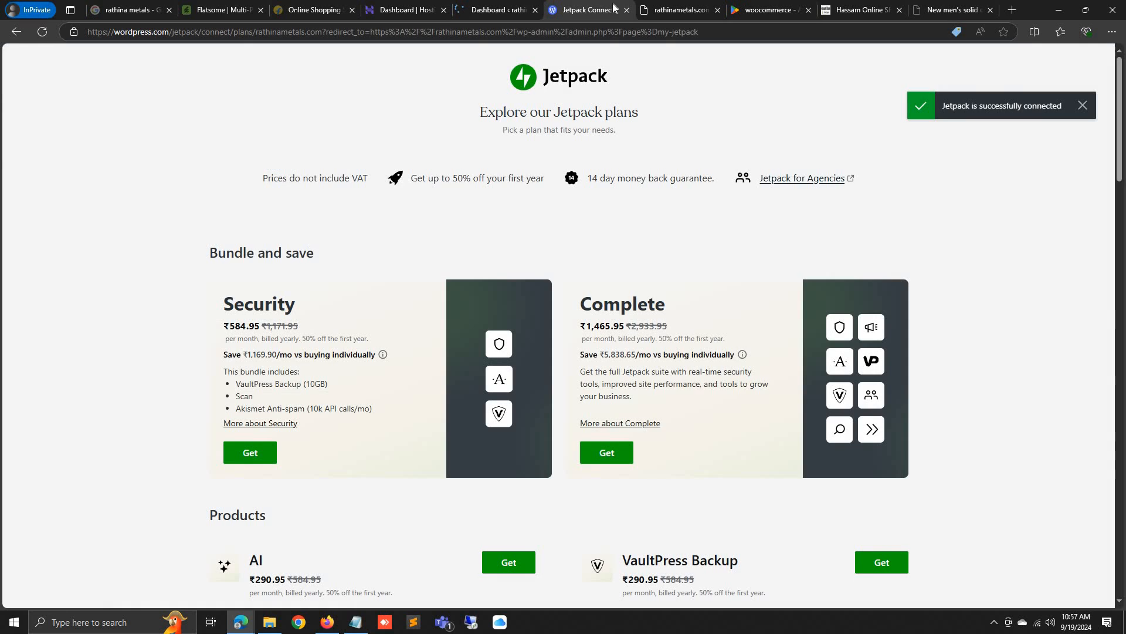
pyautogui.click(626, 10)
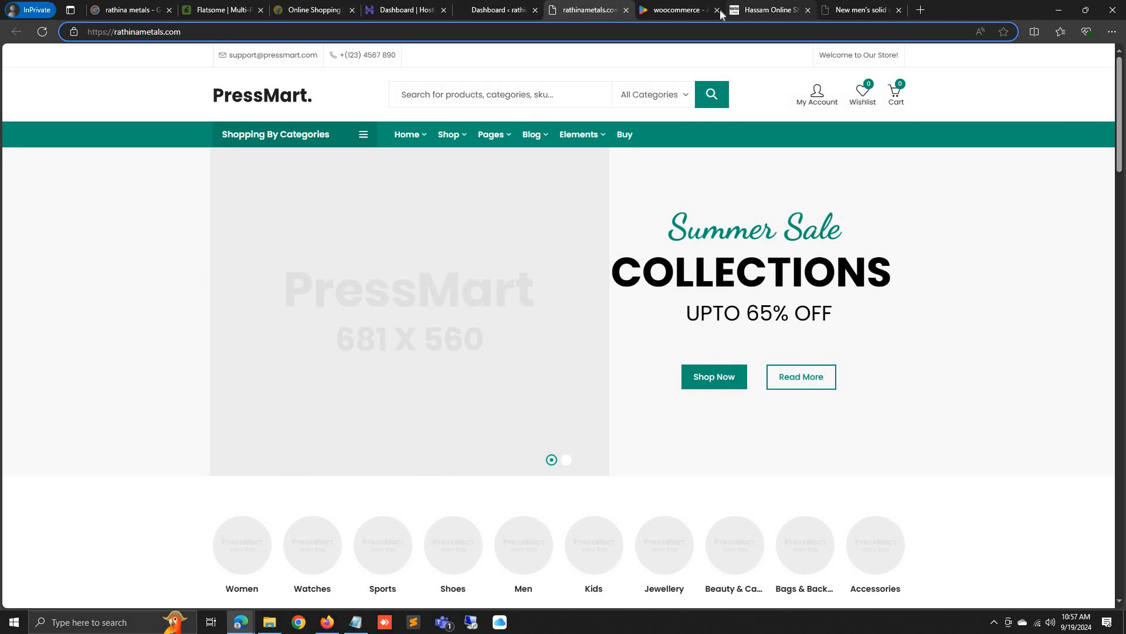
pyautogui.click(727, 11)
pyautogui.click(717, 10)
pyautogui.click(587, 10)
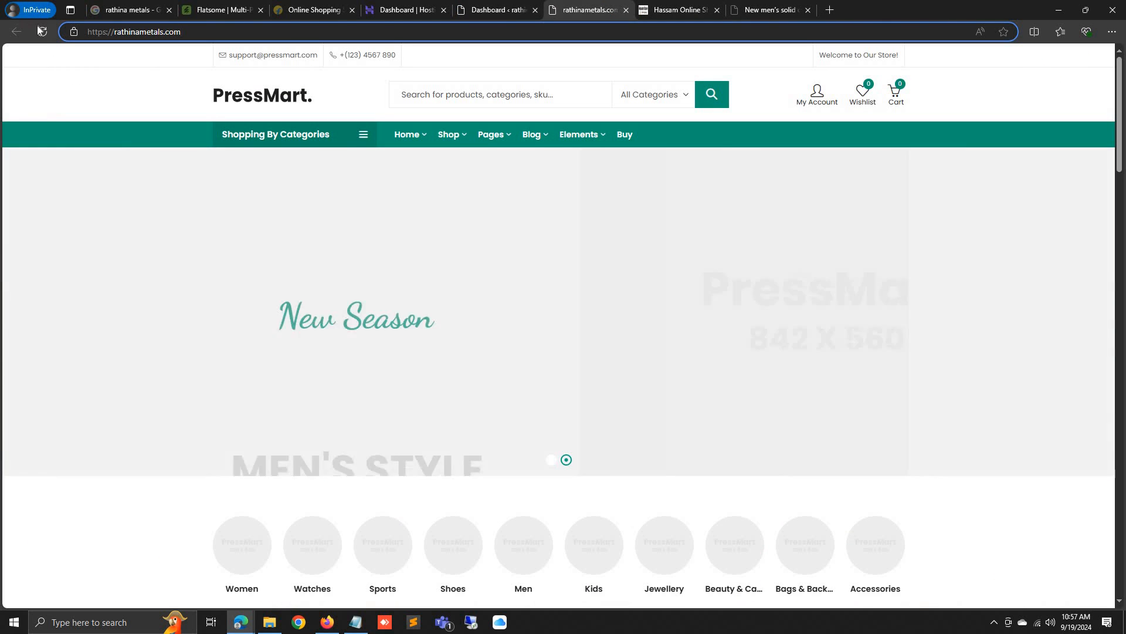
pyautogui.click(42, 31)
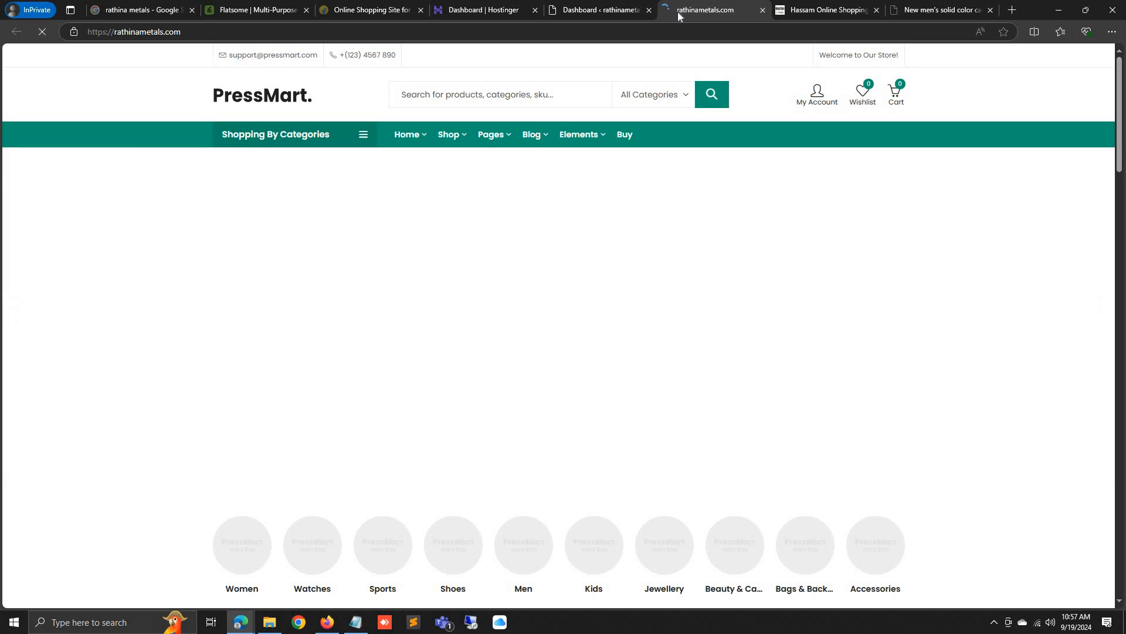
pyautogui.click(588, 10)
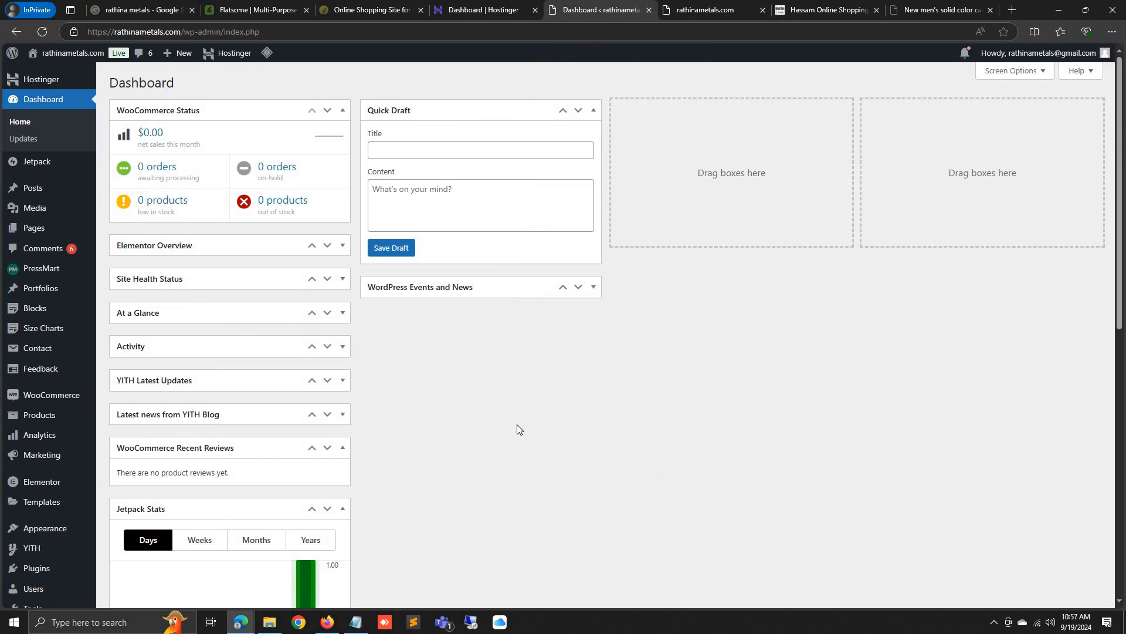
# Mark all six comments as spam with the bulk action, then view the Spam list
pyautogui.click(47, 248)
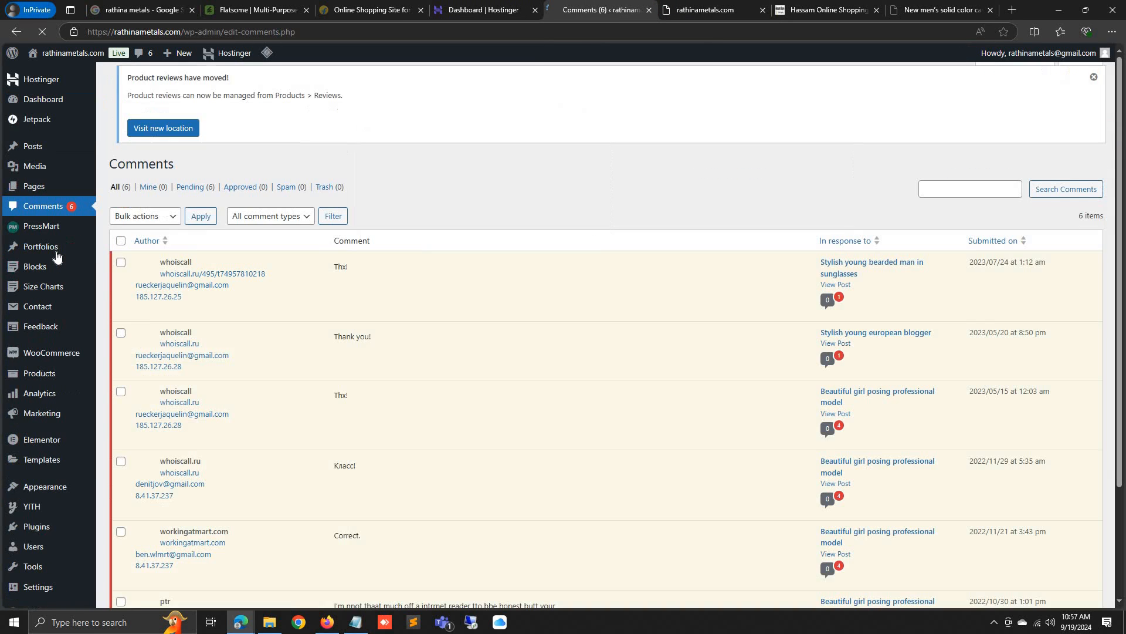
pyautogui.click(120, 249)
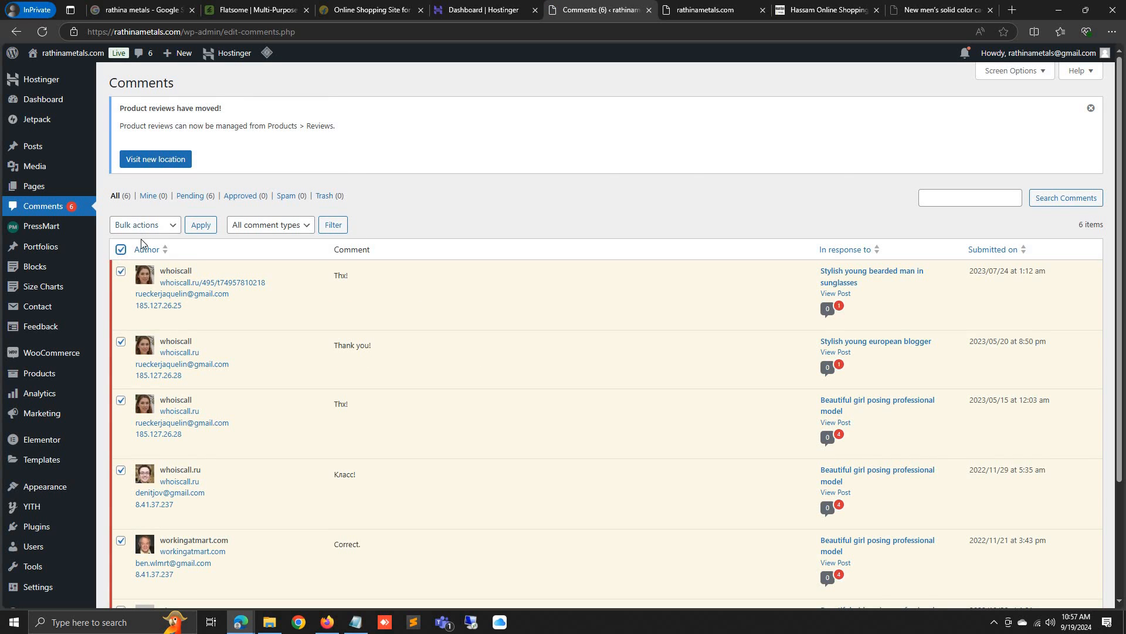
pyautogui.click(143, 225)
pyautogui.click(140, 292)
pyautogui.click(200, 225)
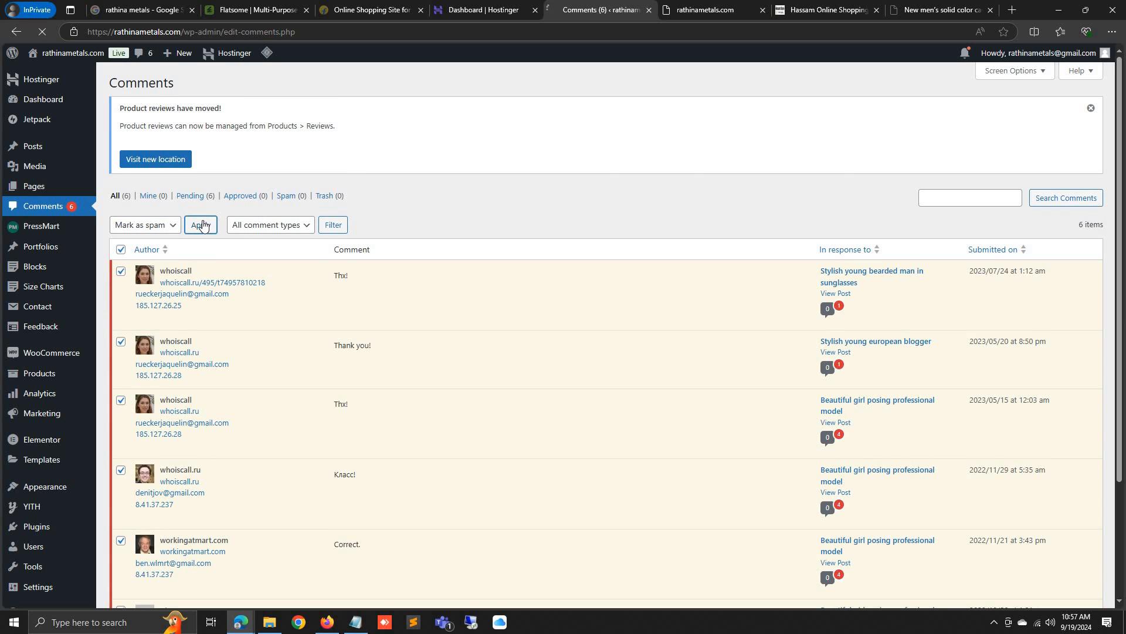
pyautogui.click(292, 228)
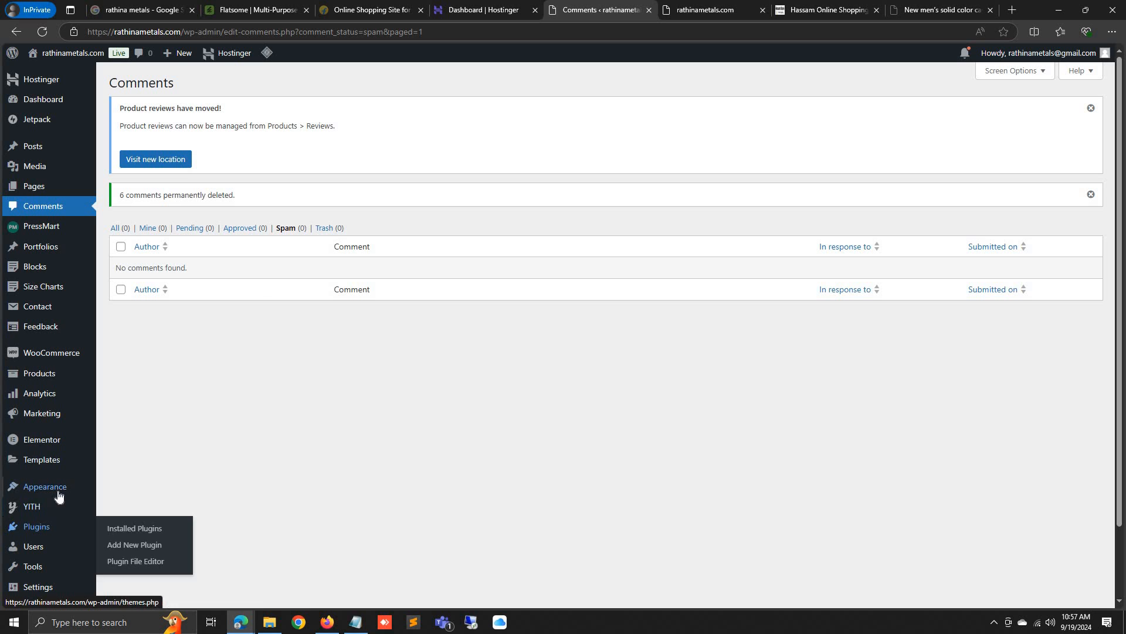
# Open Appearance > Customize in a new tab, then check the storefront and reference shop tabs
pyautogui.moveTo(56, 490)
pyautogui.rightClick(139, 507)
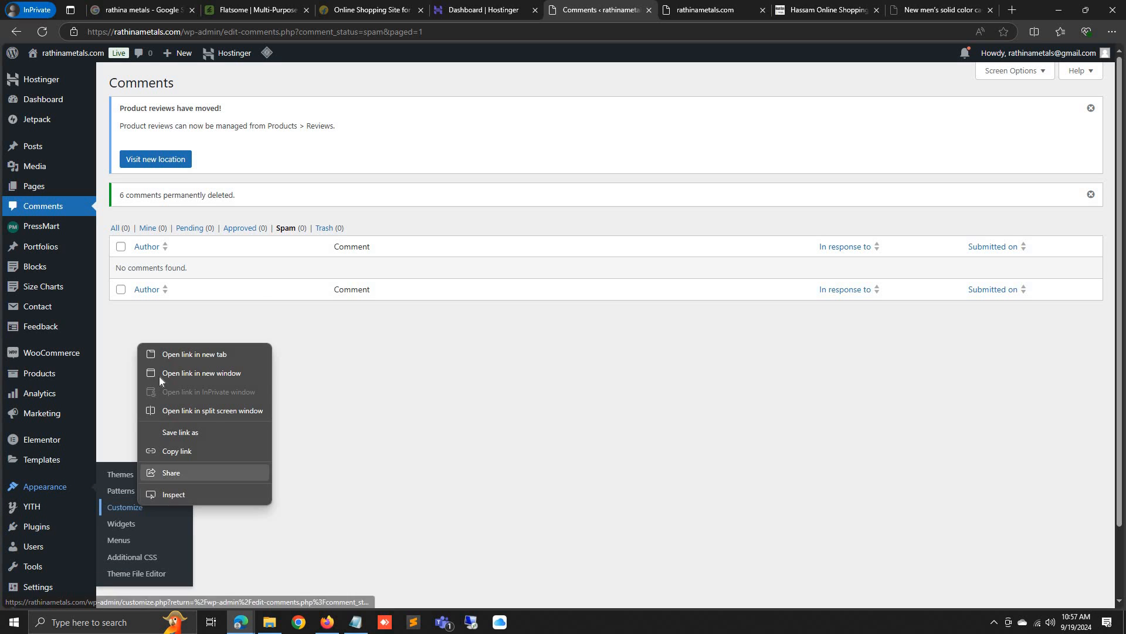
pyautogui.click(184, 353)
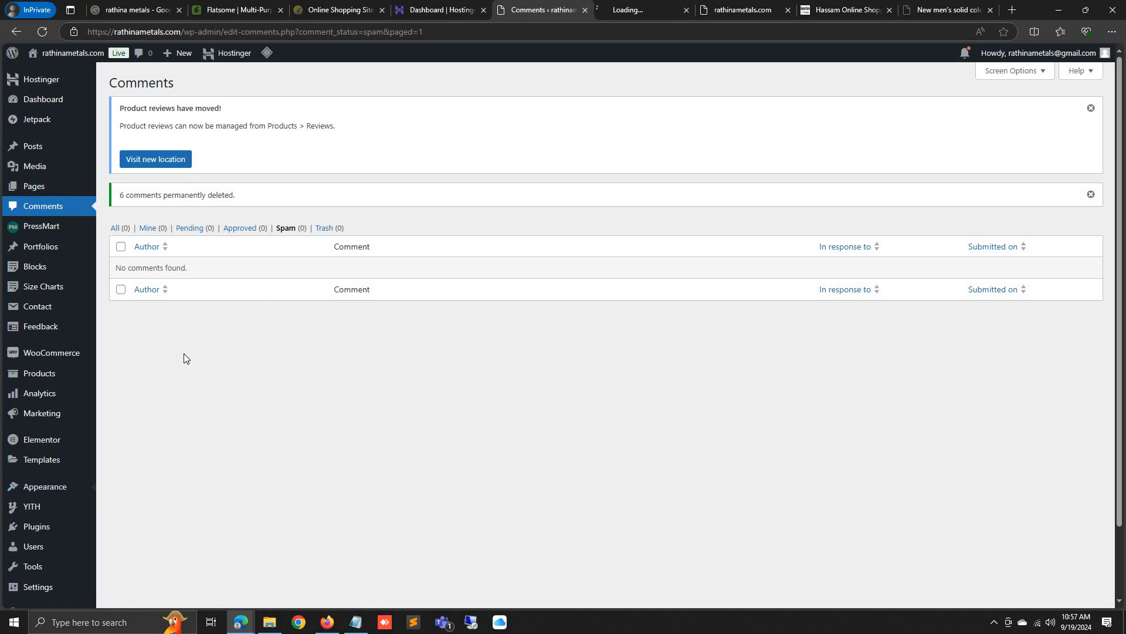
pyautogui.click(629, 6)
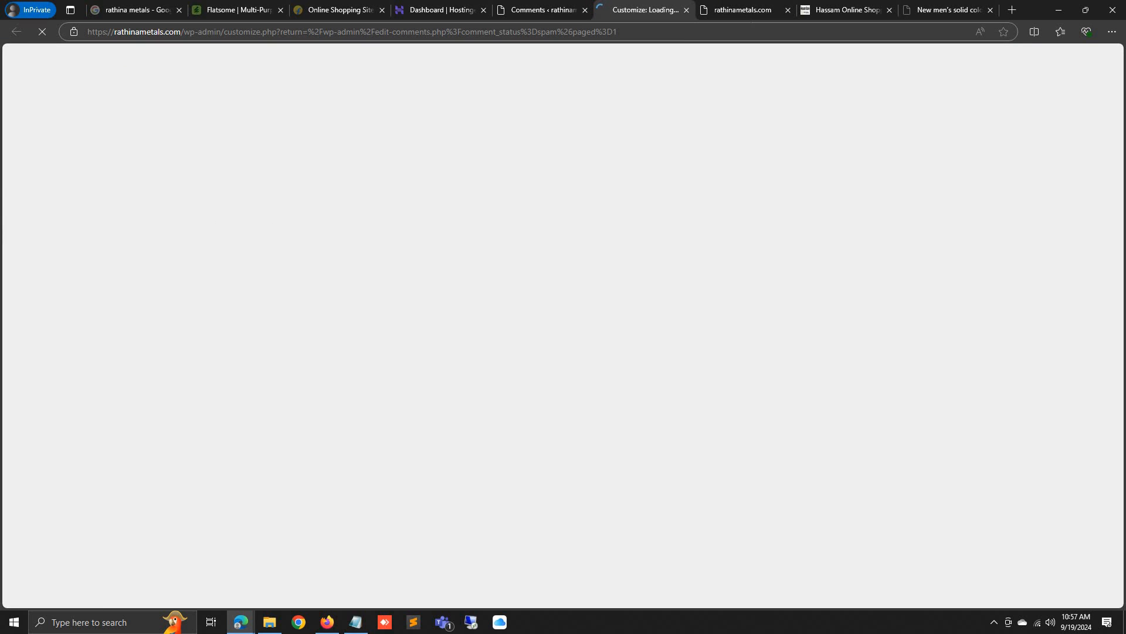
pyautogui.click(760, 7)
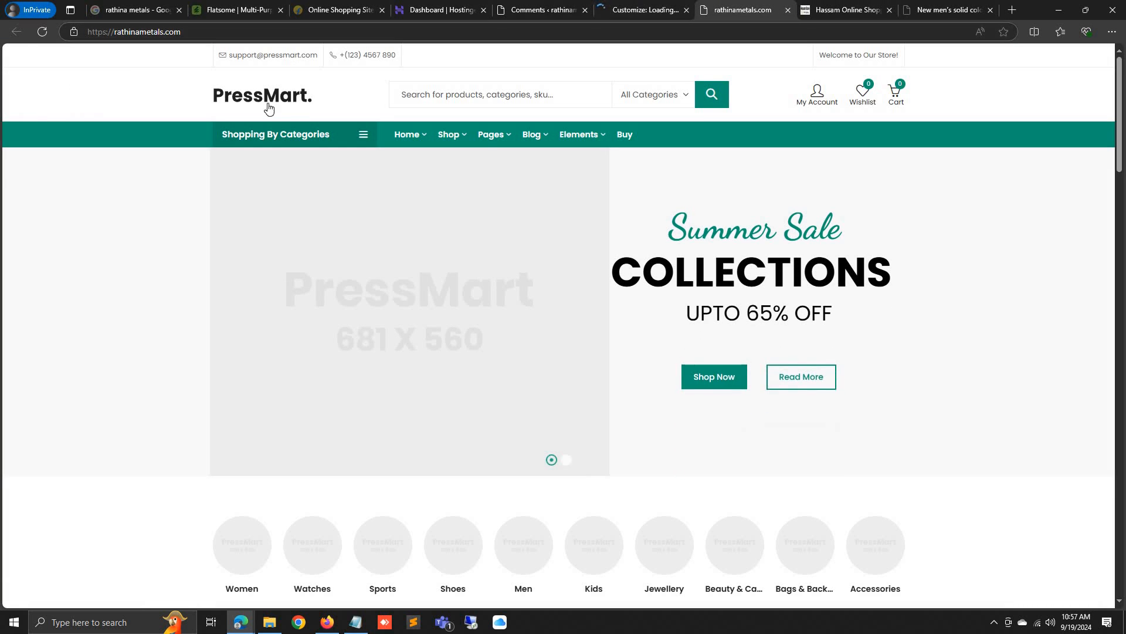
pyautogui.click(677, 7)
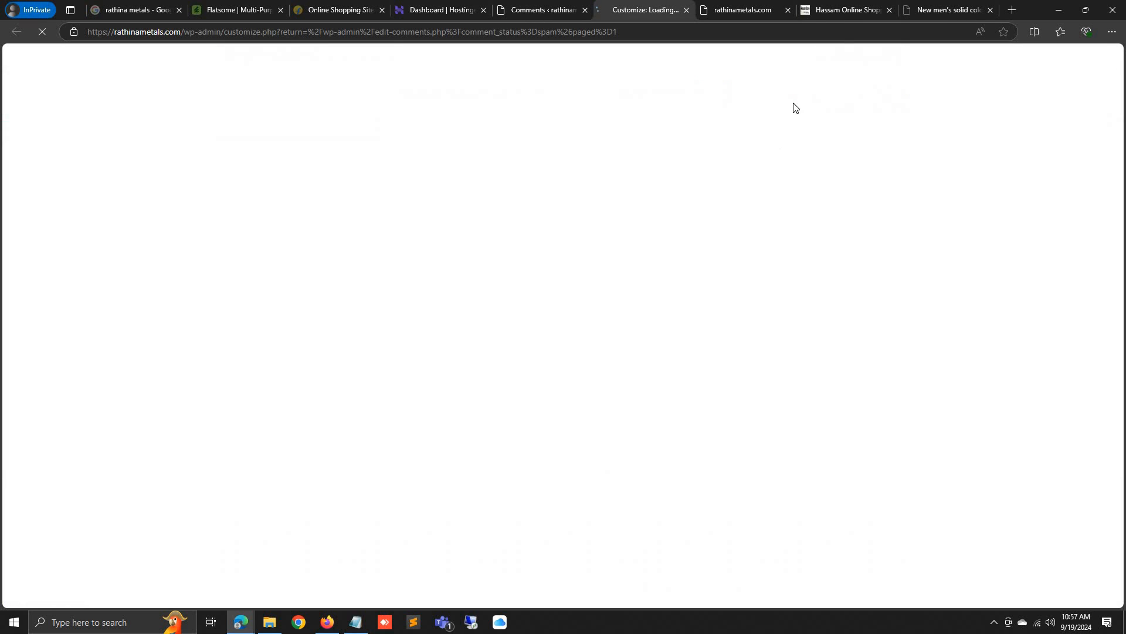
pyautogui.click(844, 9)
# Load canva.com in the current window and dismiss its sign-in dialog
pyautogui.click(945, 9)
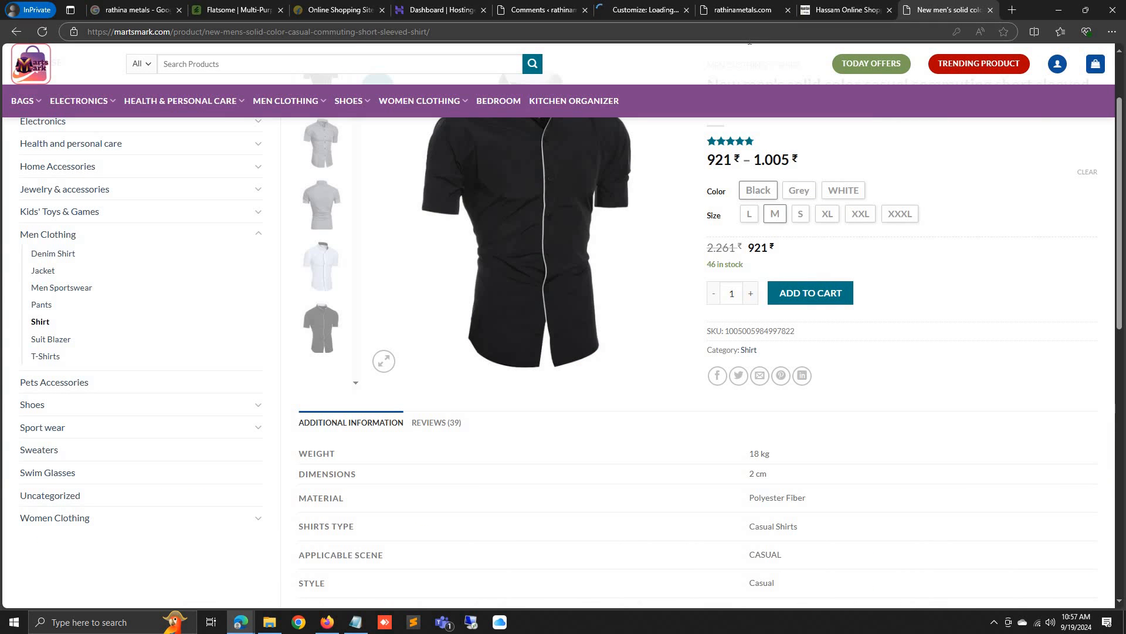
pyautogui.write('ca')
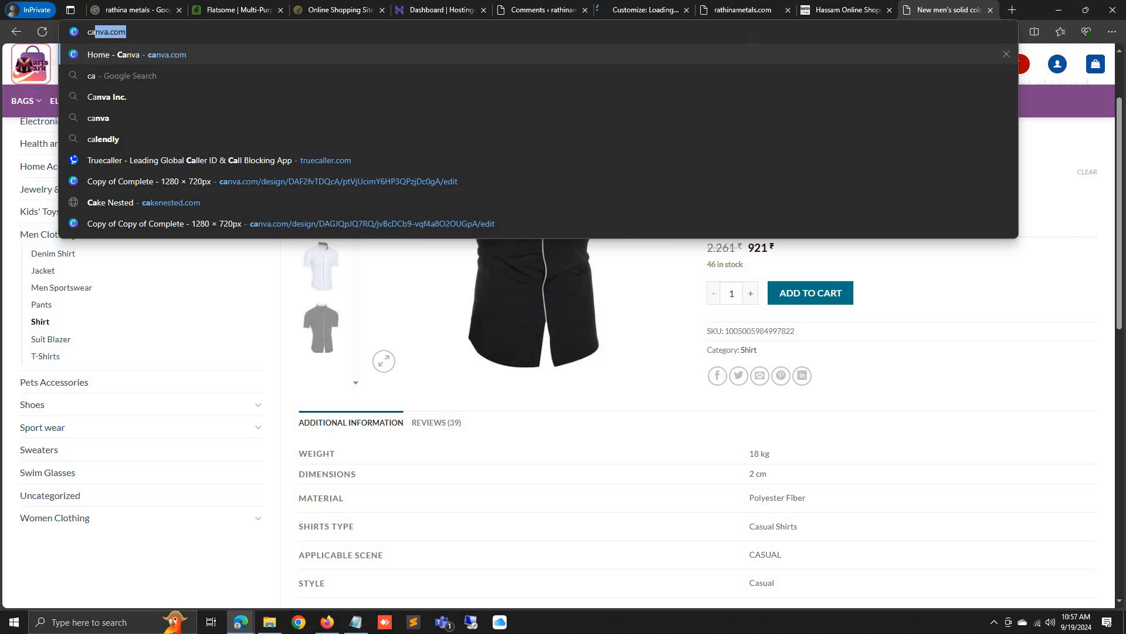
pyautogui.press('Return')
pyautogui.click(668, 7)
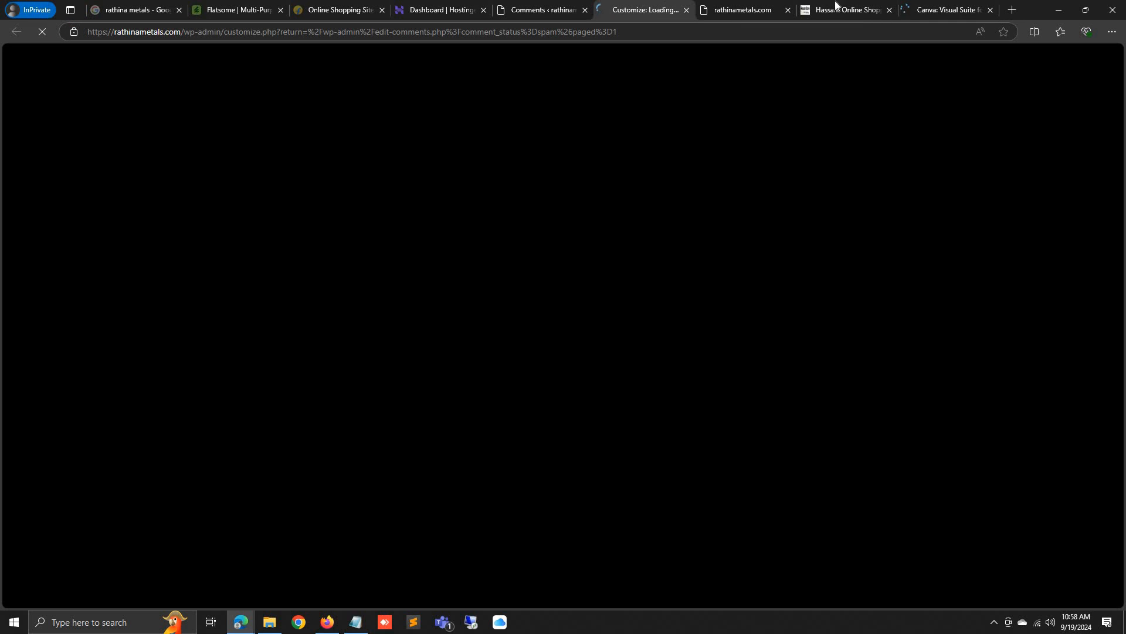
pyautogui.click(924, 5)
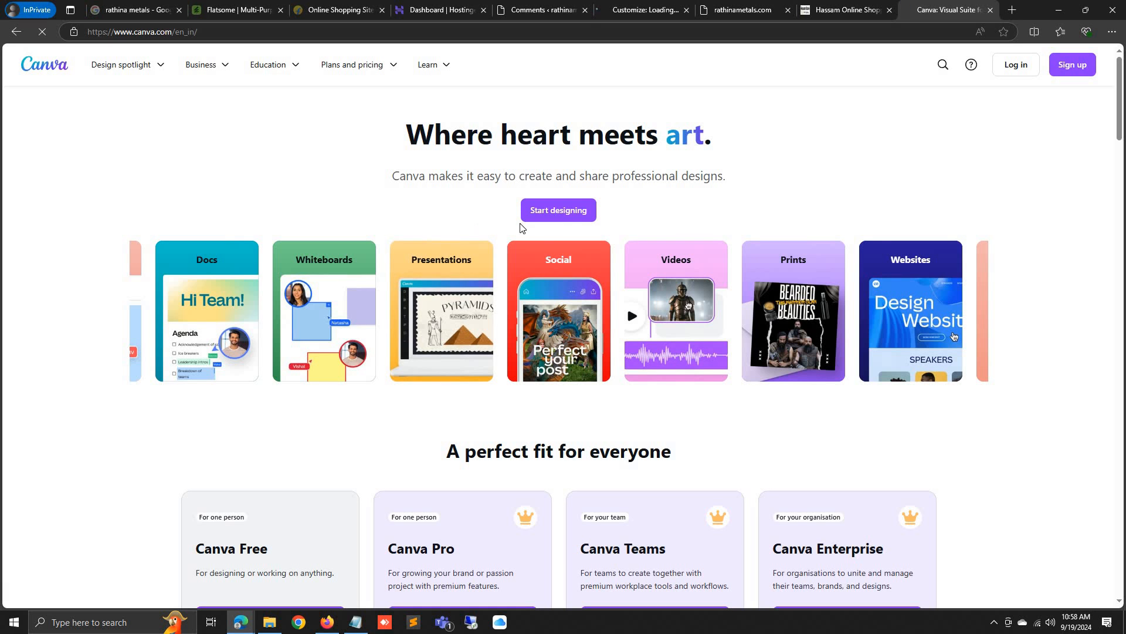
pyautogui.scroll(-3, 593, 315)
pyautogui.scroll(3, 594, 315)
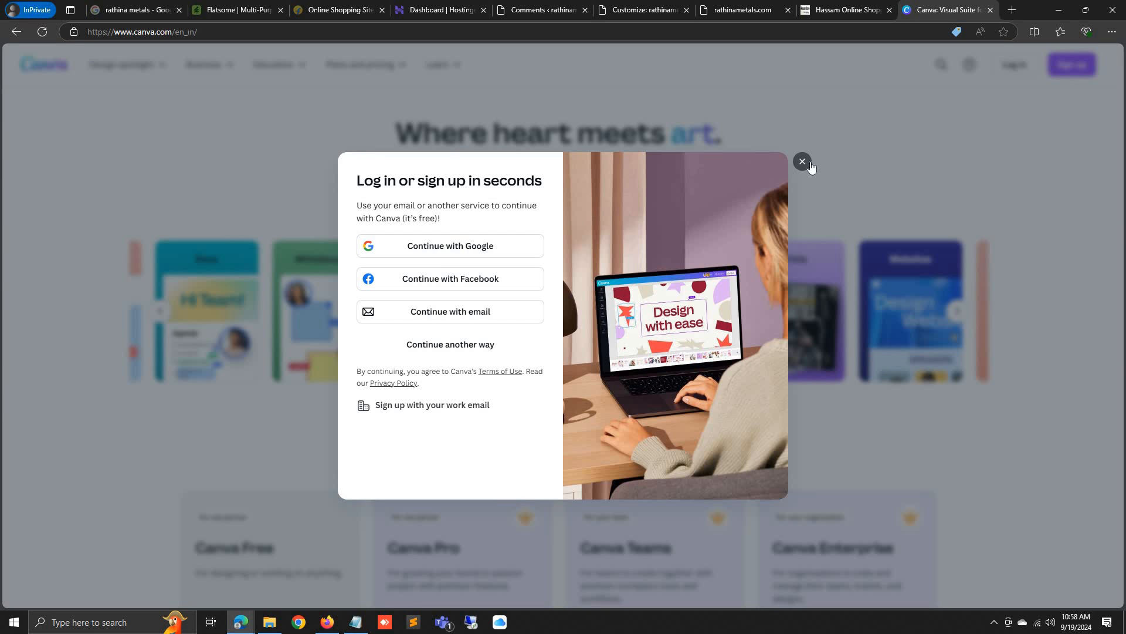
pyautogui.click(305, 422)
# In the signed-in window, open Canva and start a blank 500 × 500 px Logo design
pyautogui.moveTo(241, 623)
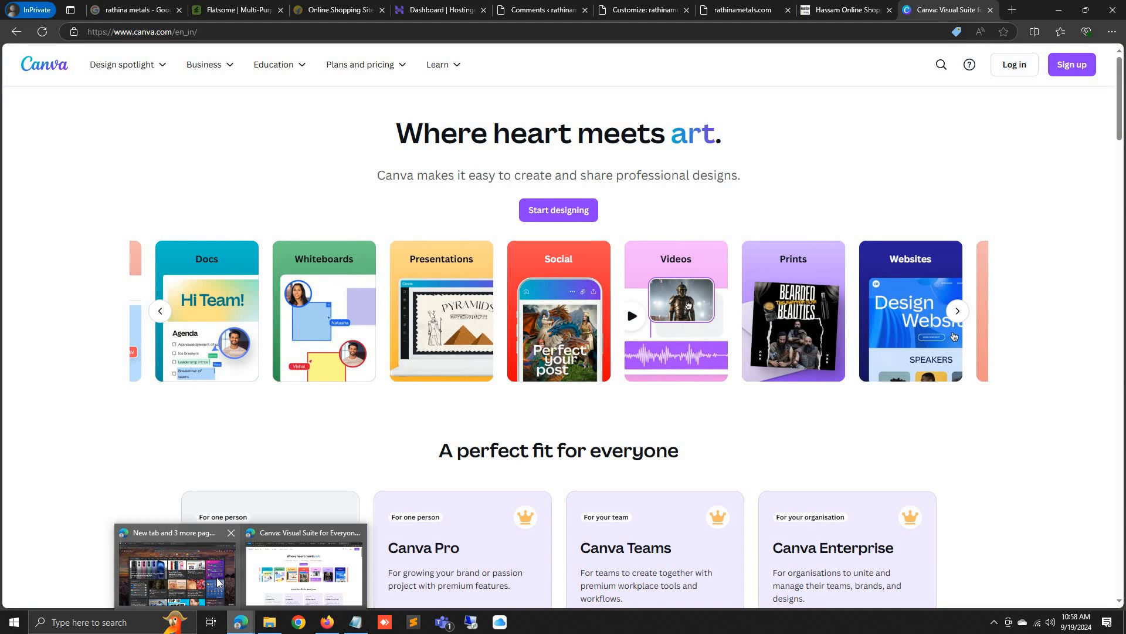
pyautogui.click(181, 572)
pyautogui.write('ca')
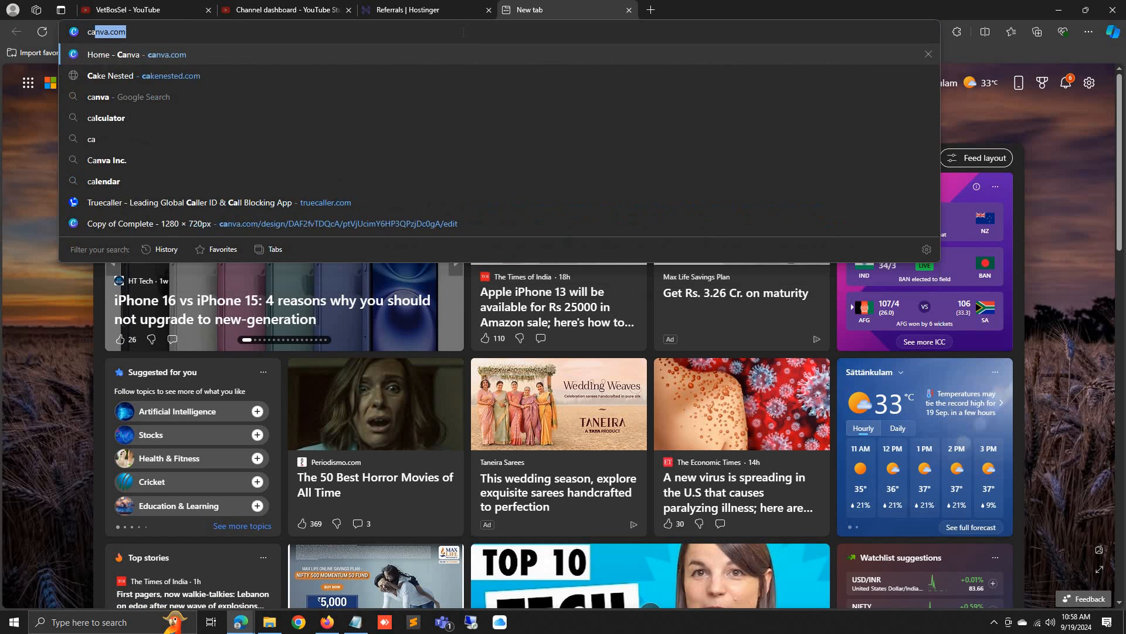
pyautogui.press('Return')
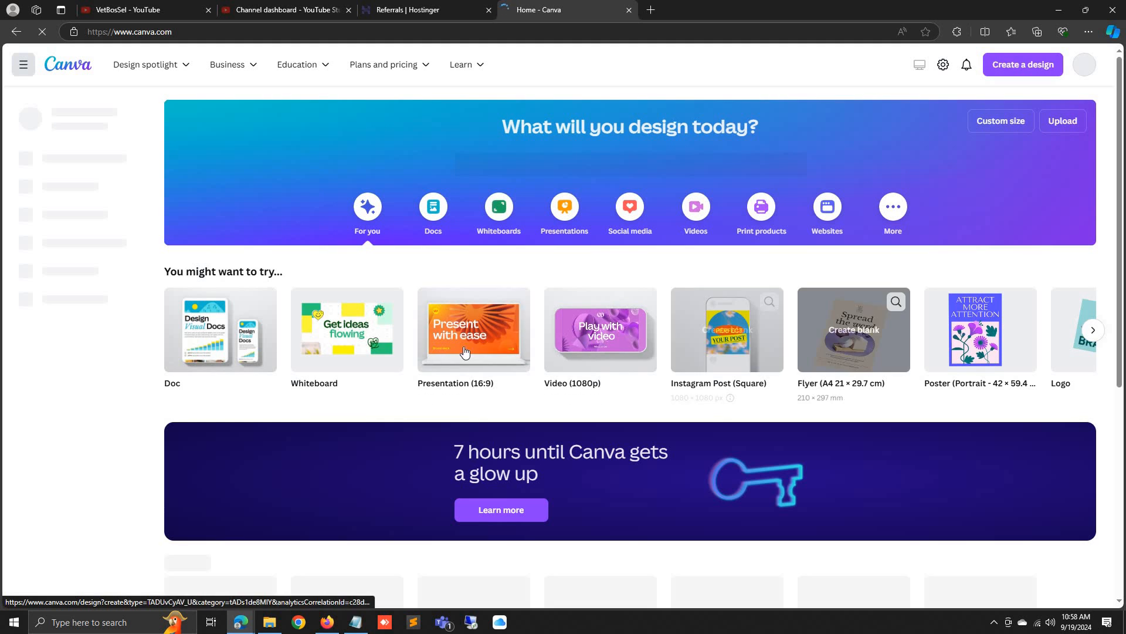
pyautogui.click(1093, 331)
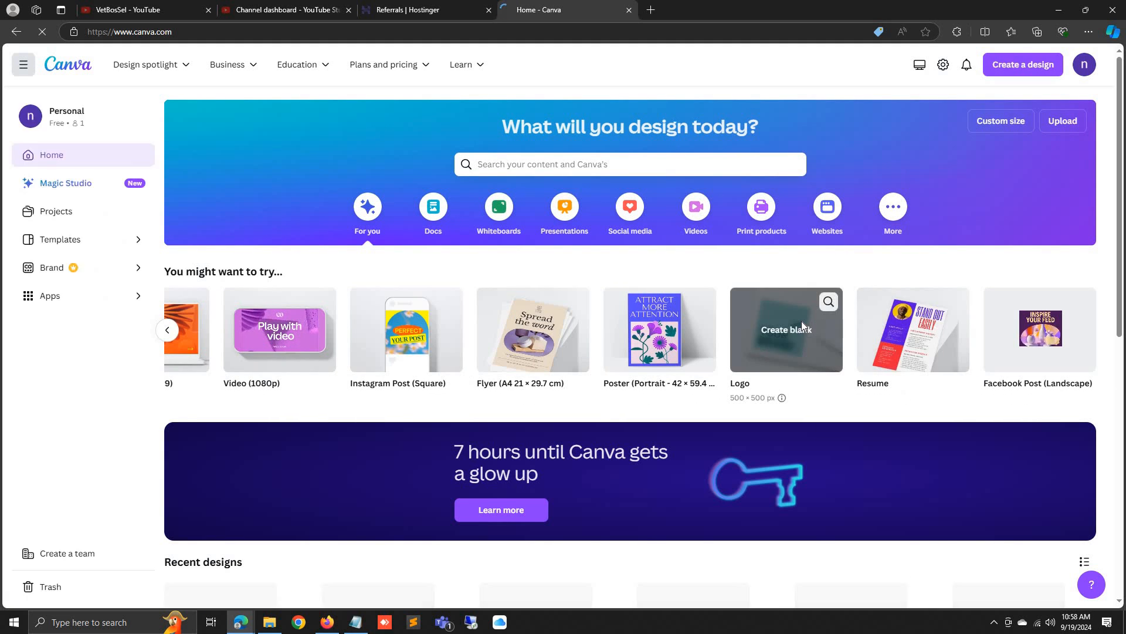
pyautogui.click(802, 326)
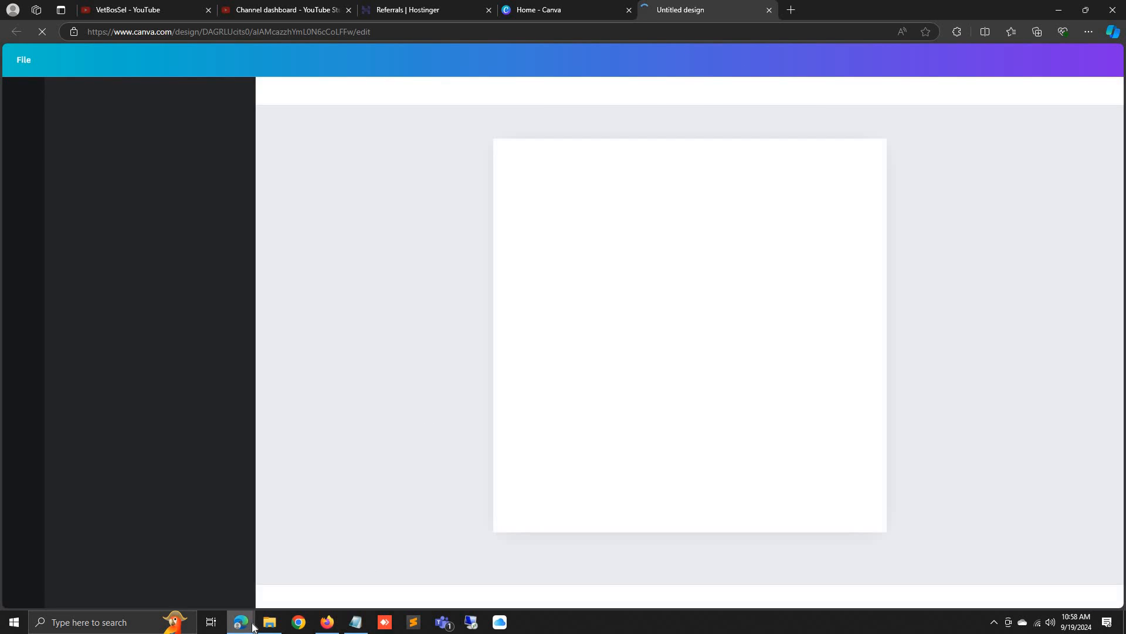
pyautogui.moveTo(241, 622)
pyautogui.click(276, 589)
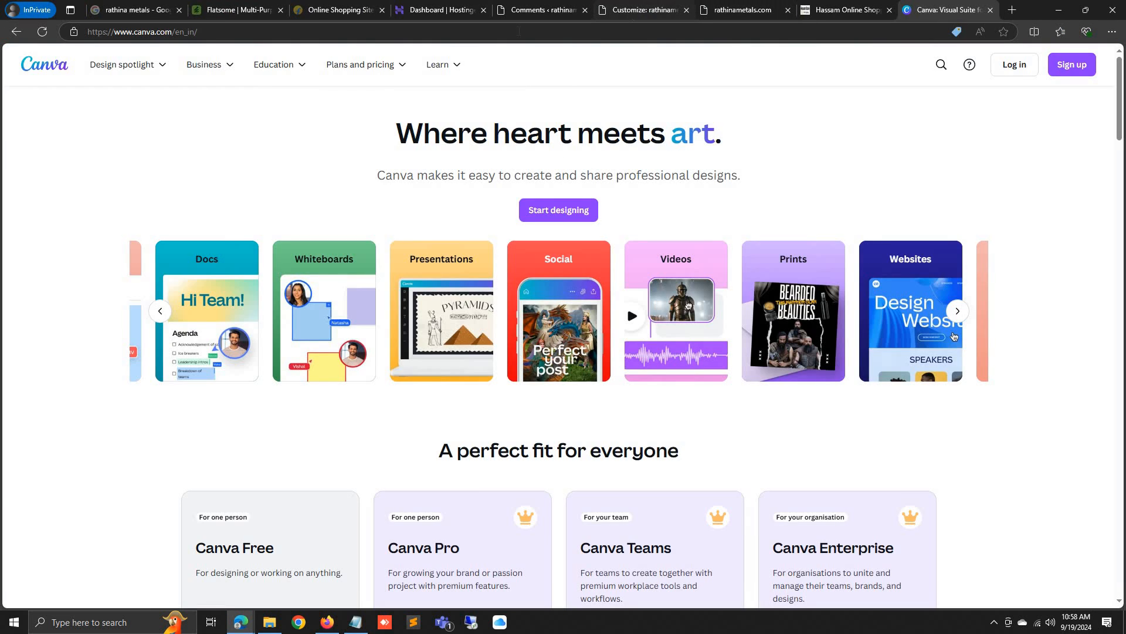
# Switch the General site layout to Wide and preview the full page
pyautogui.click(645, 10)
pyautogui.click(117, 173)
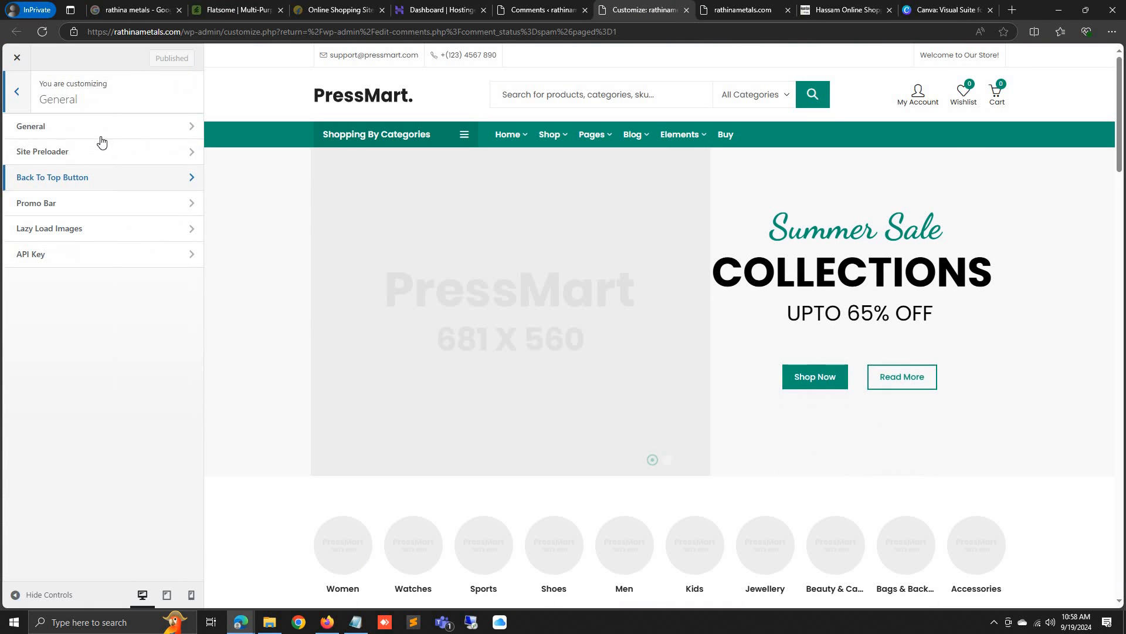
pyautogui.click(187, 124)
pyautogui.scroll(-1, 83, 278)
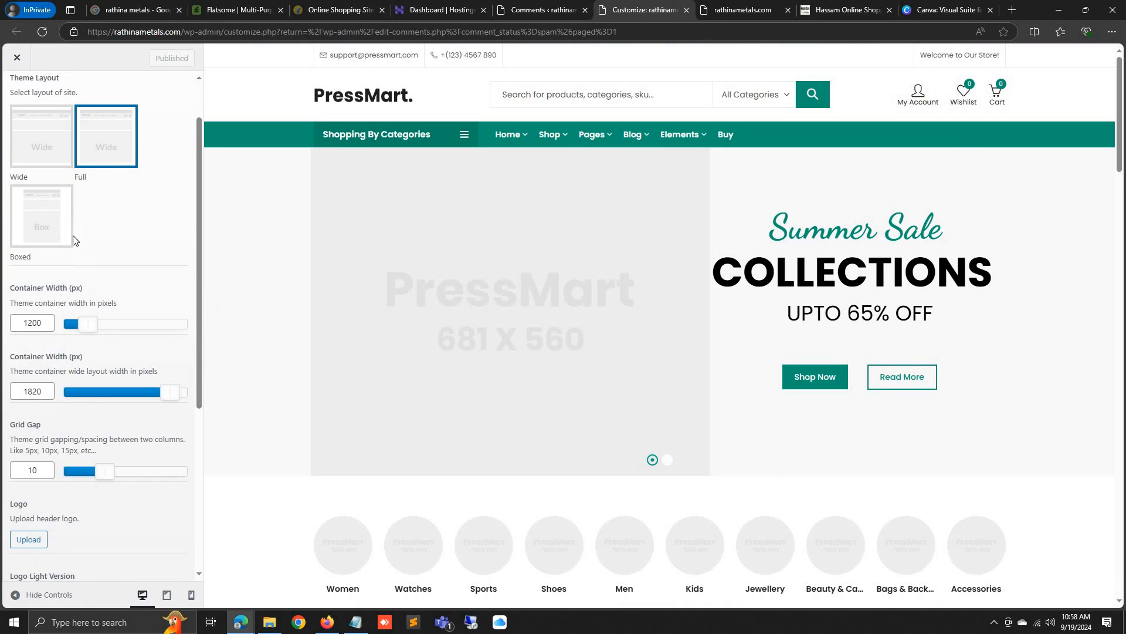
pyautogui.click(27, 136)
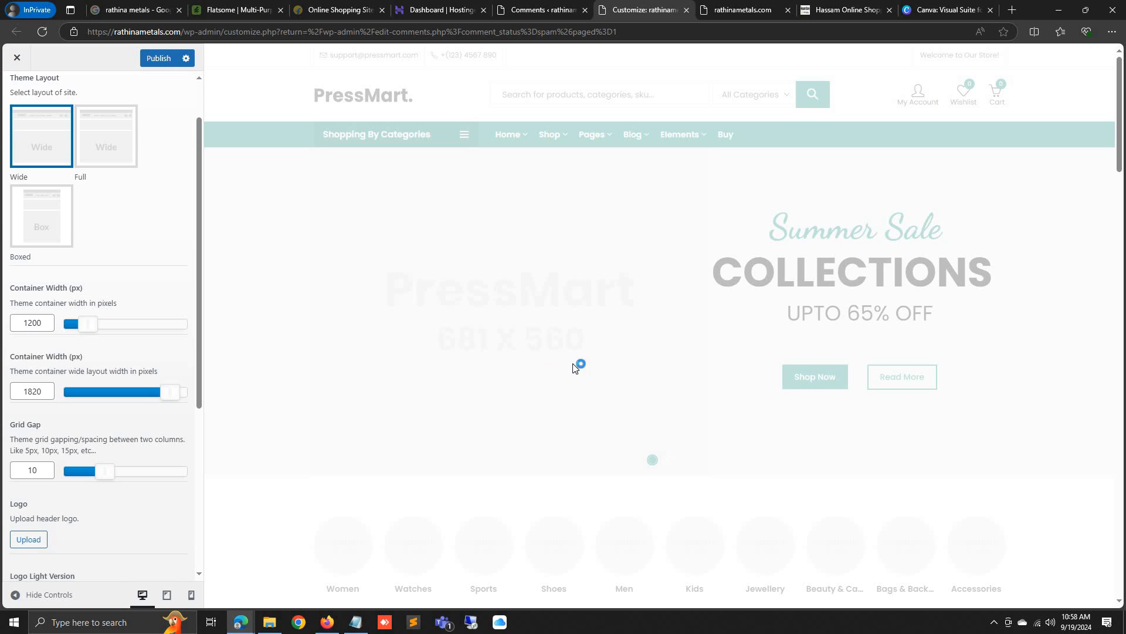
pyautogui.click(20, 595)
pyautogui.scroll(-10, 522, 415)
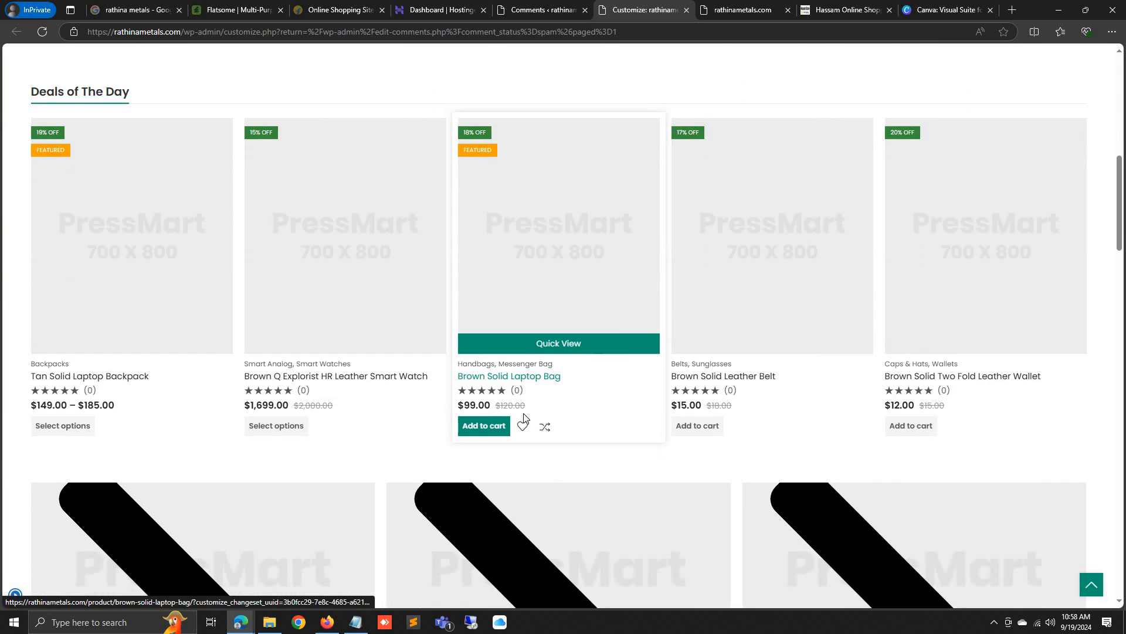
pyautogui.scroll(-3, 524, 418)
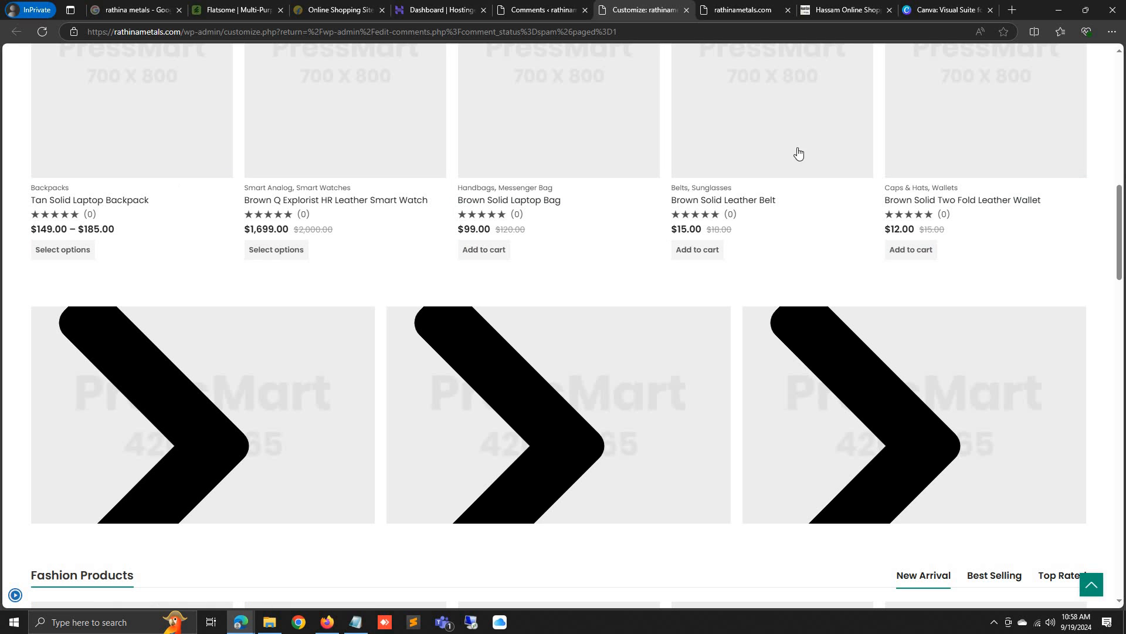
# Compare the live storefront and comments tab, then restore the Customizer settings panel
pyautogui.click(773, 6)
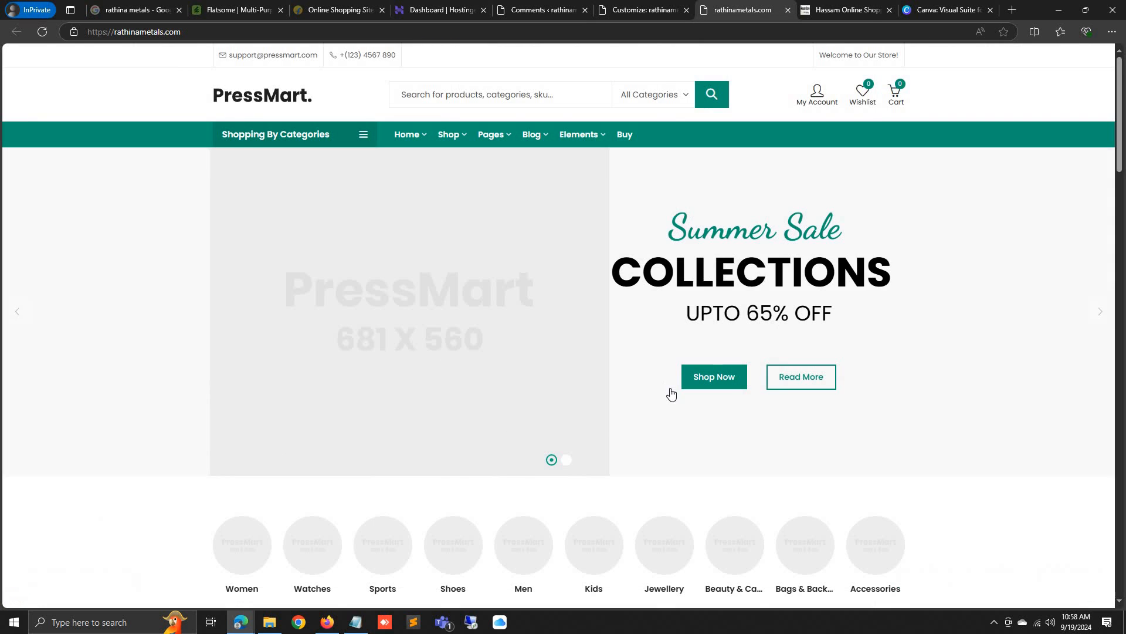
pyautogui.scroll(-12, 671, 393)
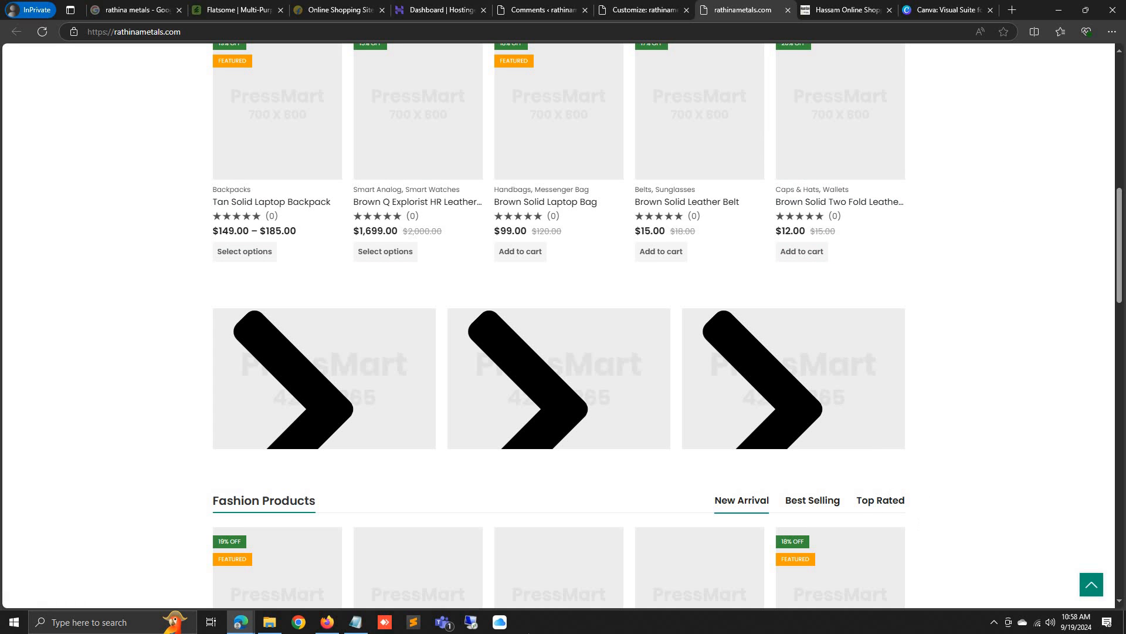
pyautogui.click(590, 10)
pyautogui.click(616, 9)
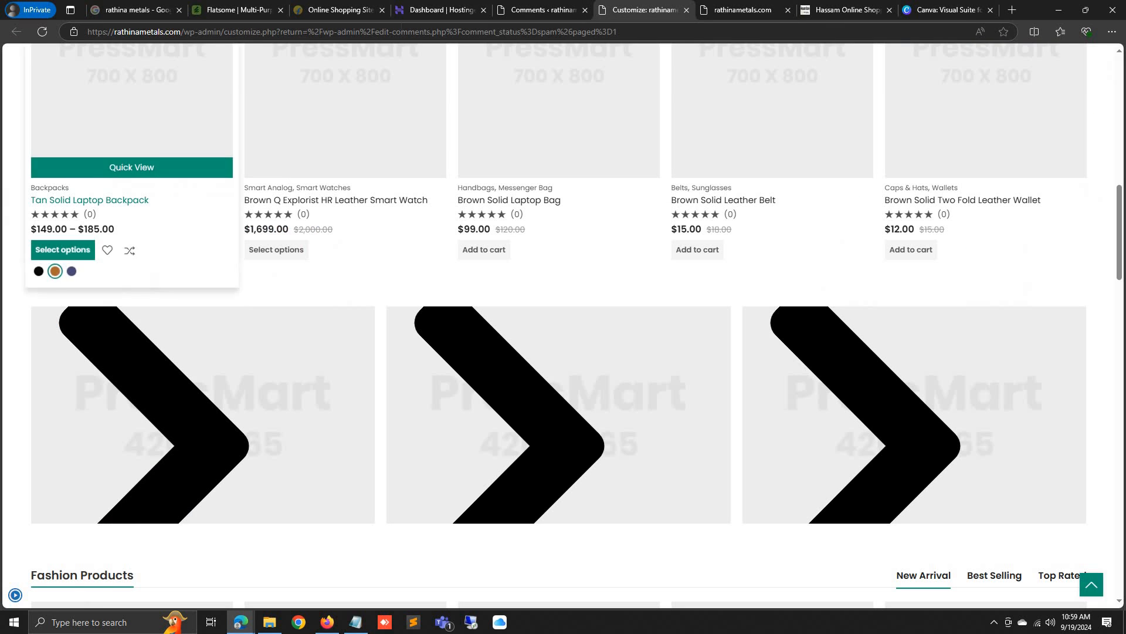
pyautogui.click(510, 9)
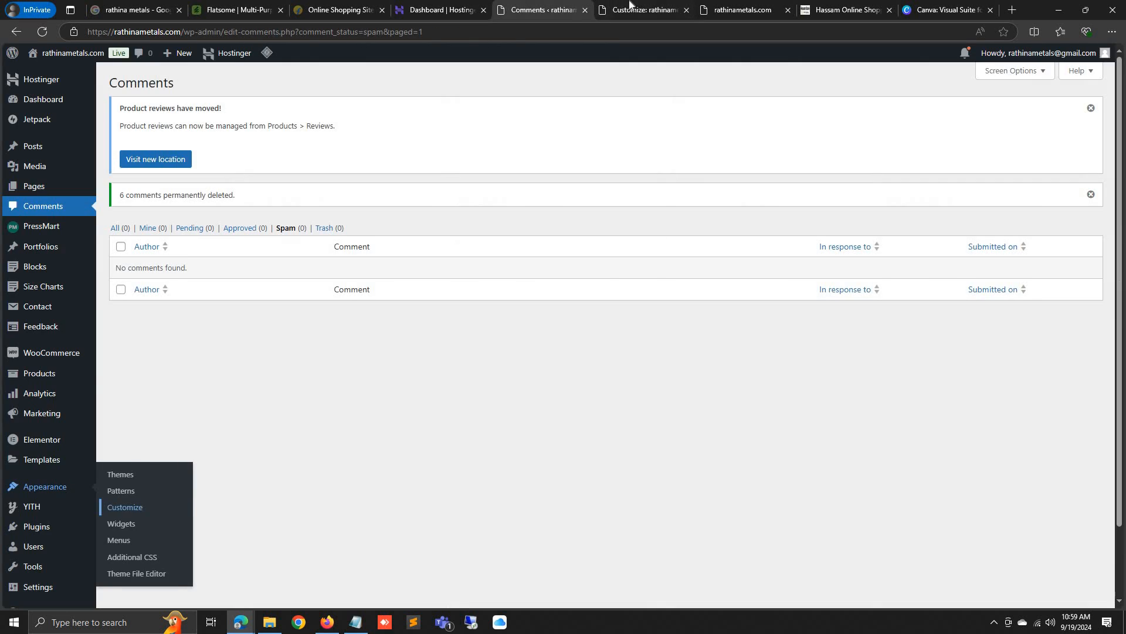
pyautogui.click(630, 9)
pyautogui.click(16, 595)
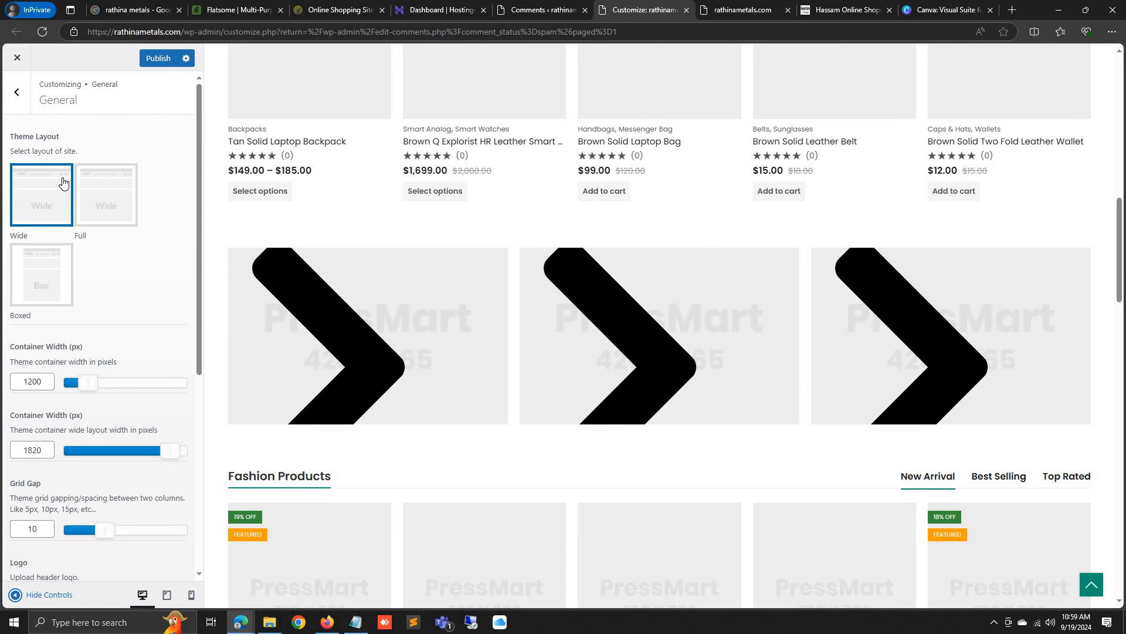
# Recheck the live store site and return to the main Customizer sections
pyautogui.scroll(-3, 213, 244)
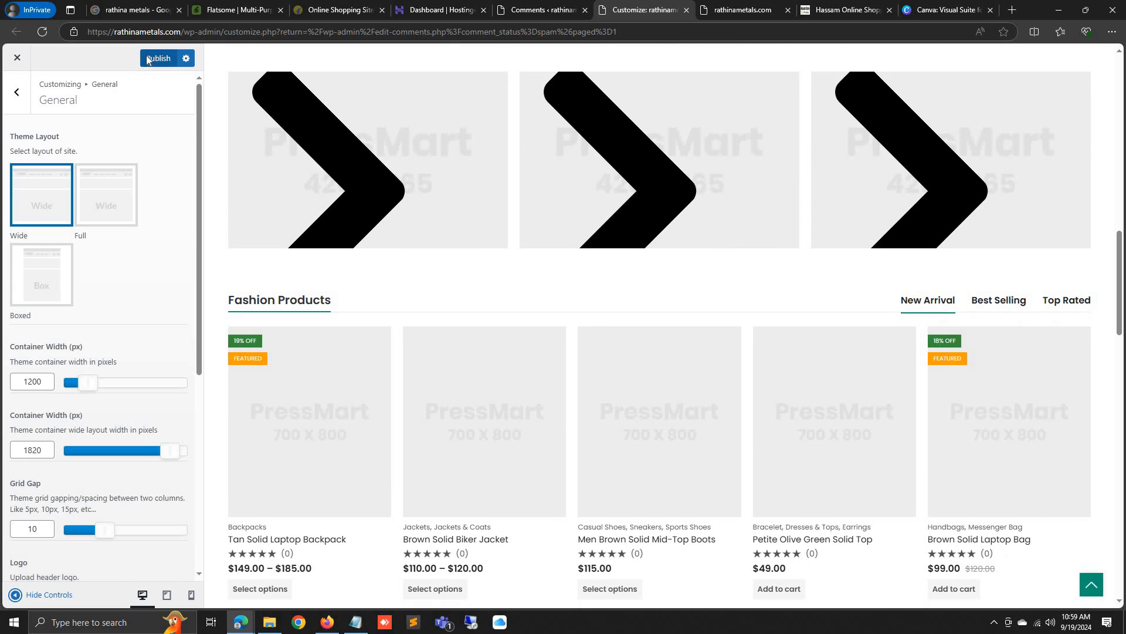
pyautogui.click(757, 11)
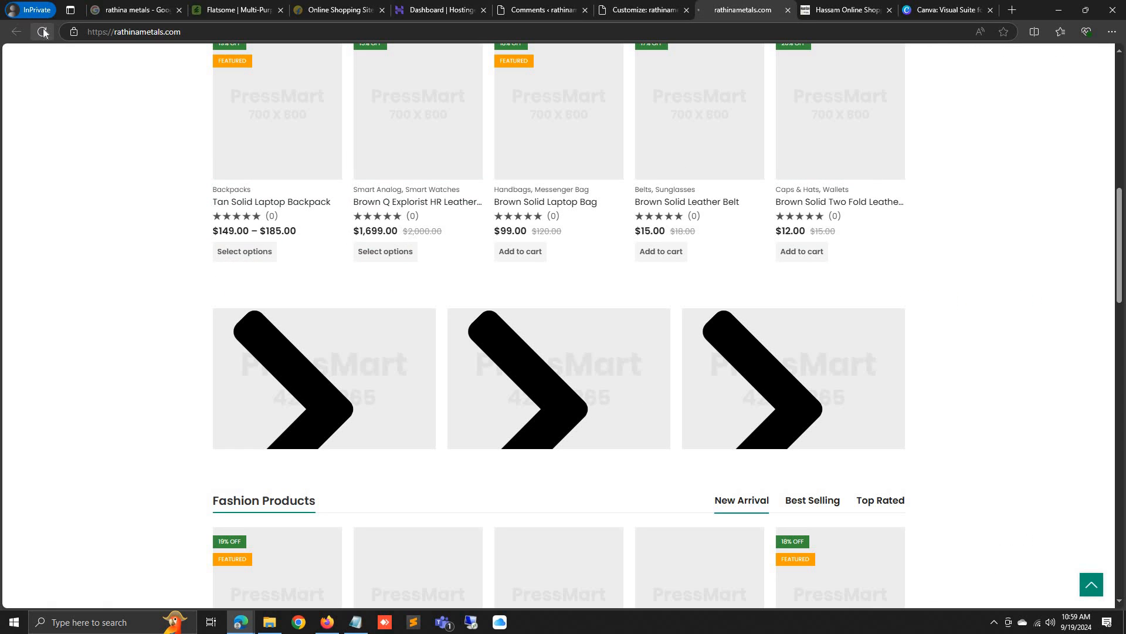
pyautogui.scroll(-10, 763, 363)
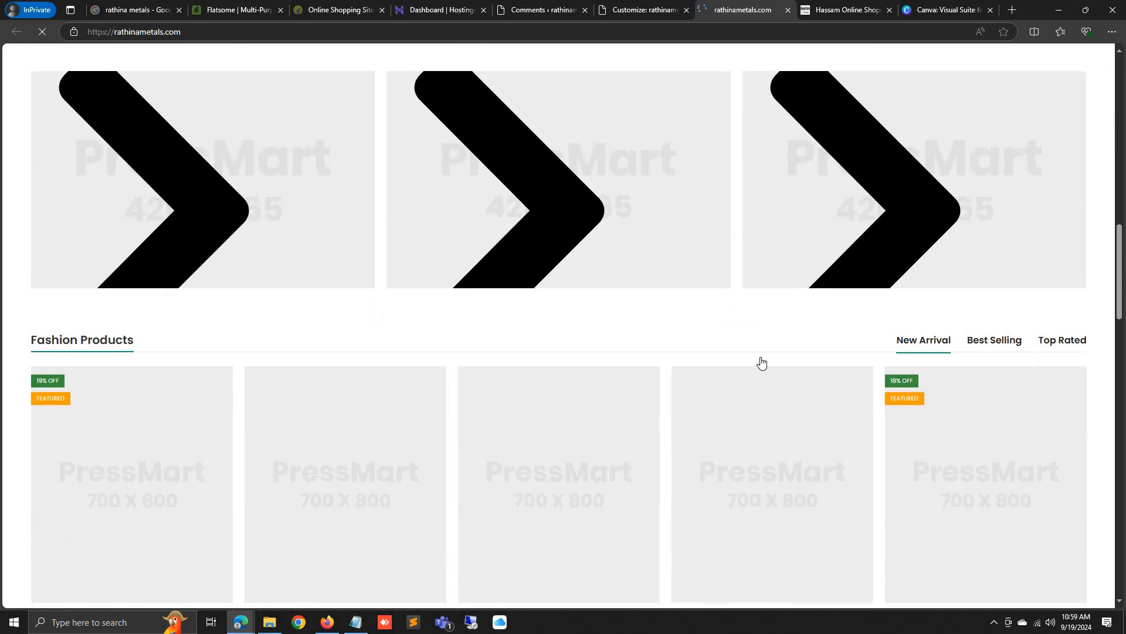
pyautogui.scroll(15, 824, 387)
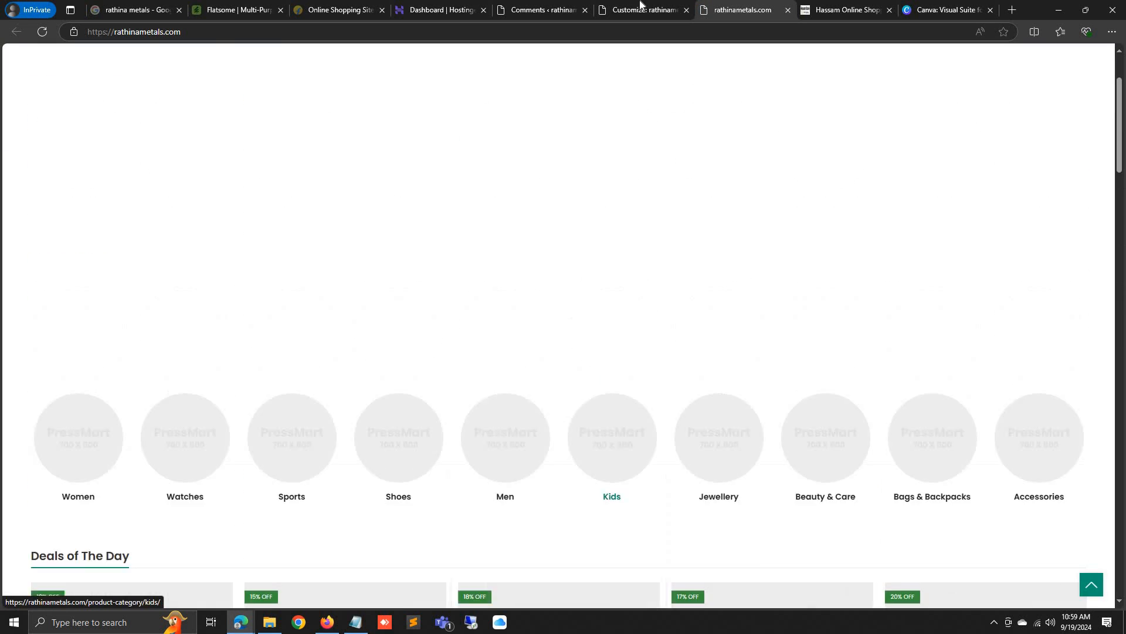
pyautogui.click(641, 7)
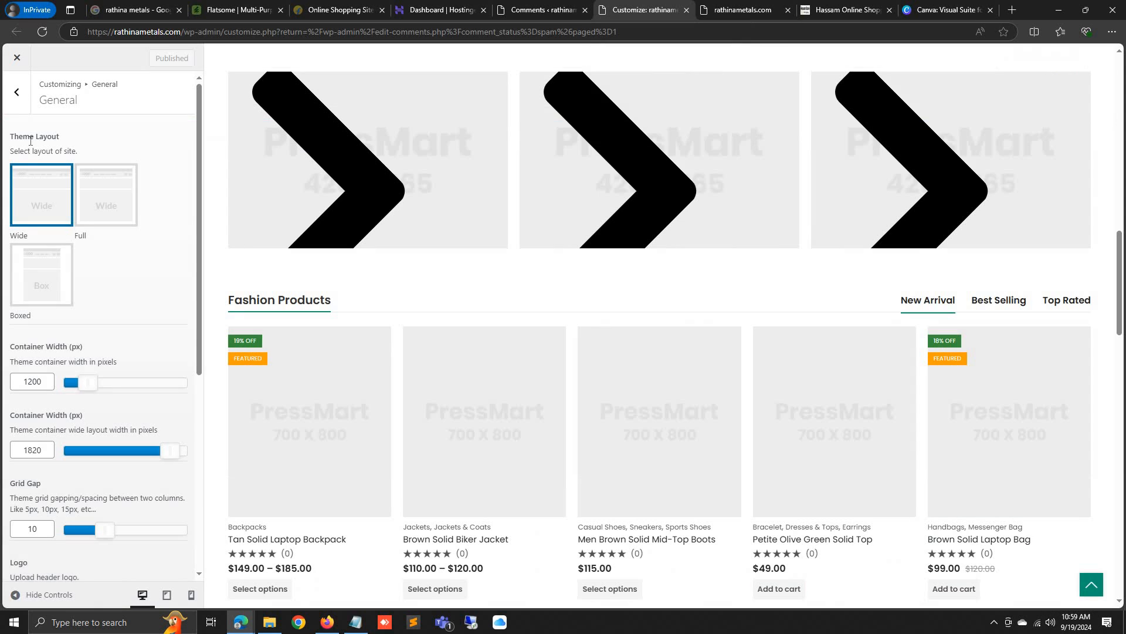
pyautogui.click(16, 94)
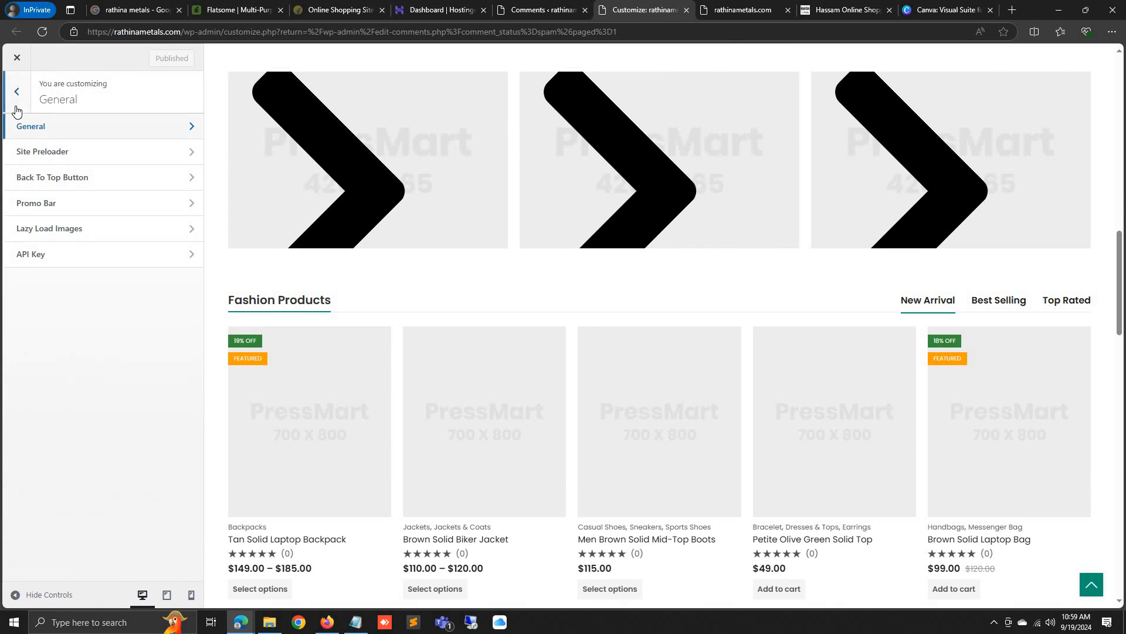
pyautogui.click(32, 134)
pyautogui.click(16, 92)
pyautogui.click(16, 91)
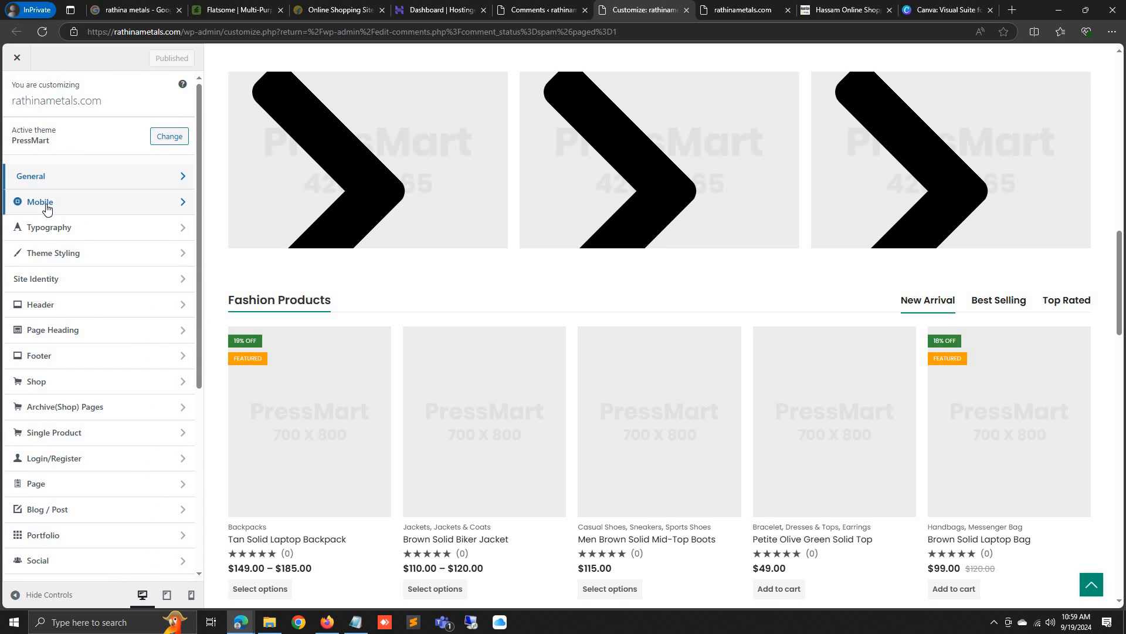
# Set the Typography primary font family to Nunito
pyautogui.click(47, 228)
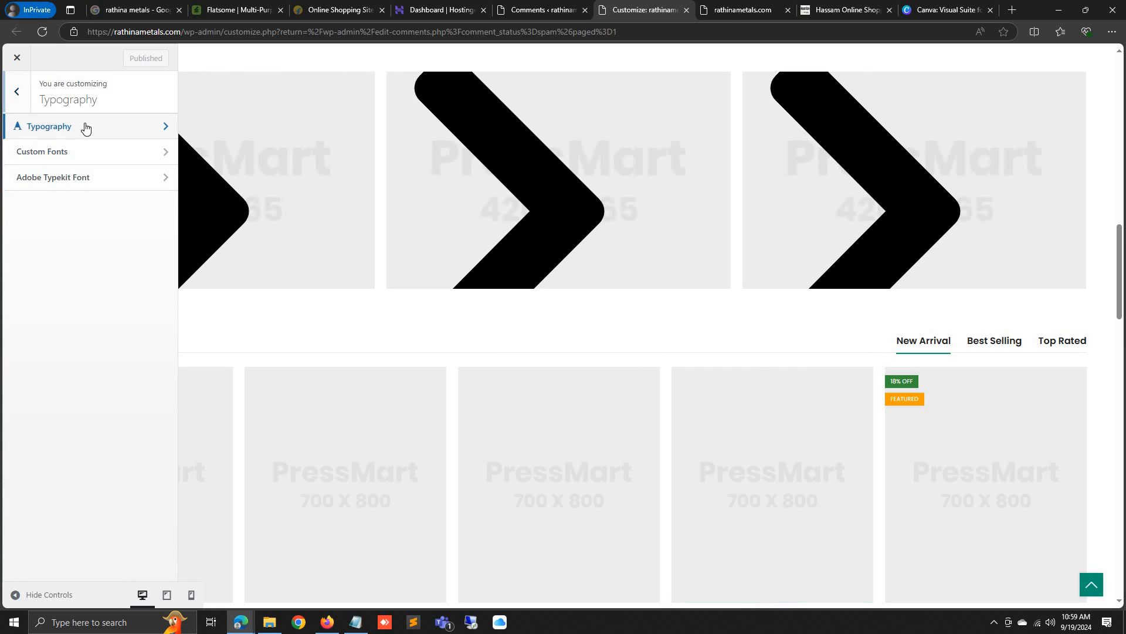
pyautogui.click(63, 129)
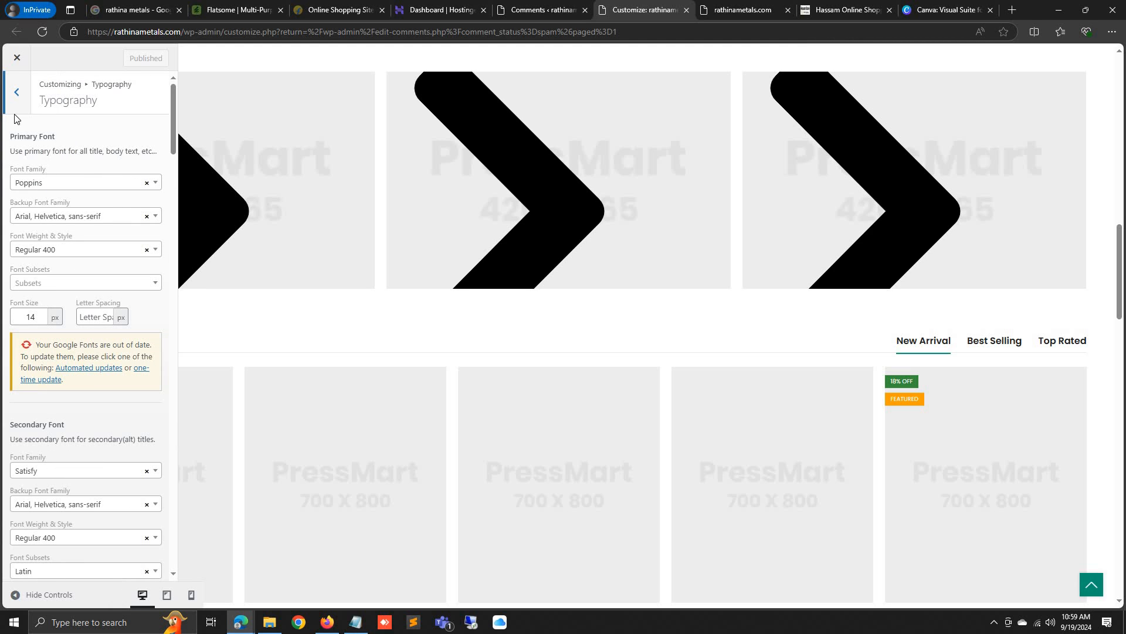
pyautogui.click(53, 184)
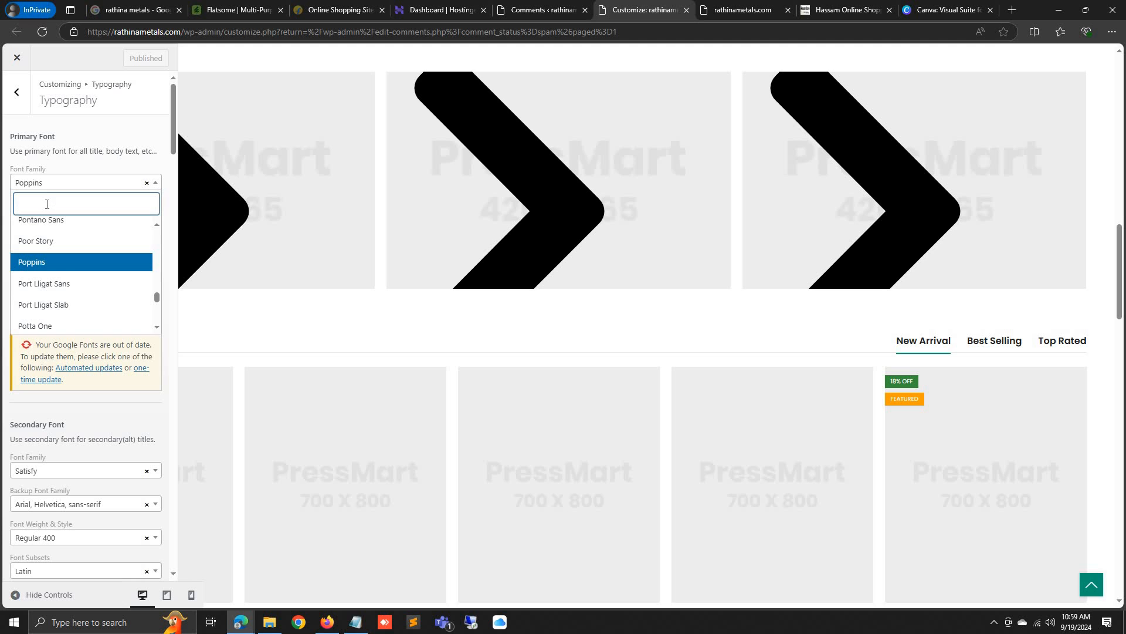
pyautogui.write('nun')
pyautogui.click(34, 266)
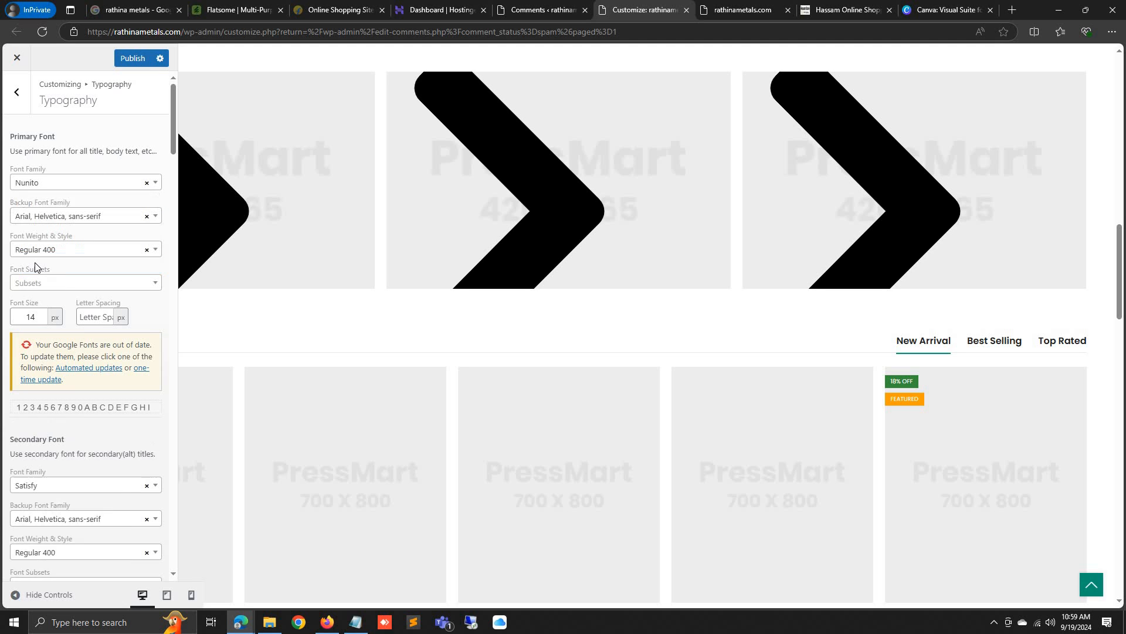
pyautogui.scroll(-3, 93, 371)
pyautogui.scroll(-15, 94, 371)
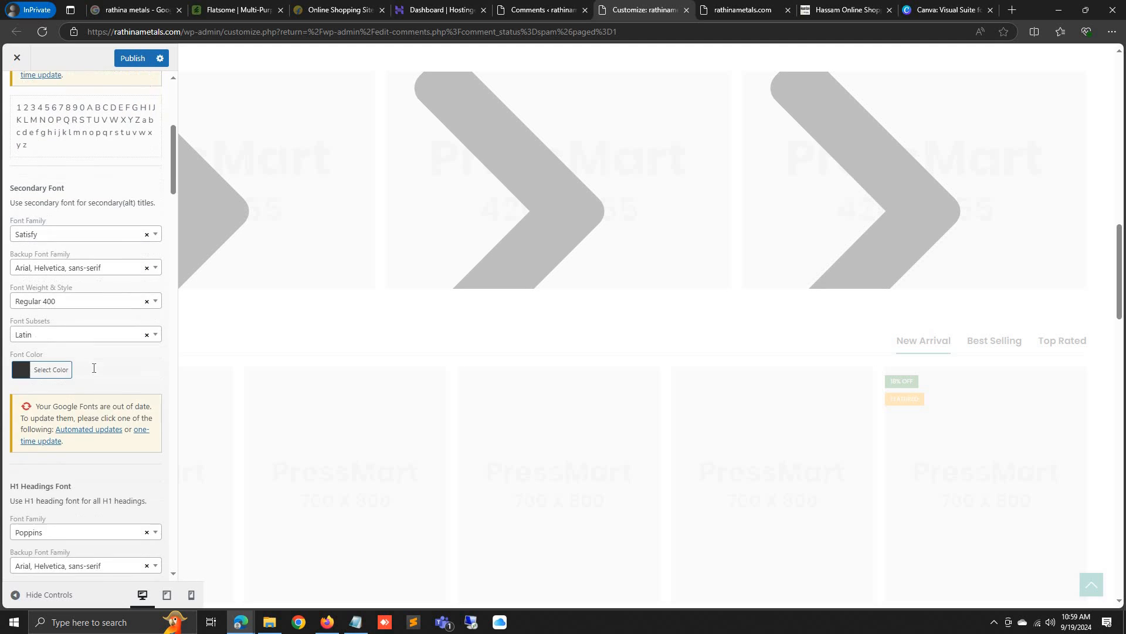
pyautogui.scroll(-17, 94, 379)
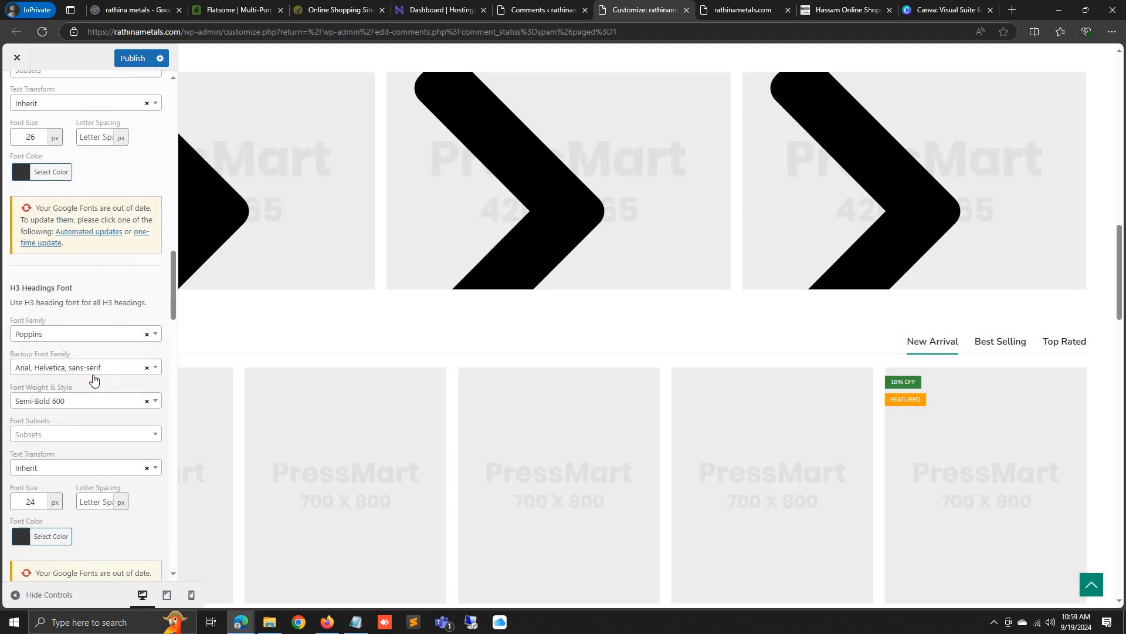
pyautogui.scroll(-13, 94, 380)
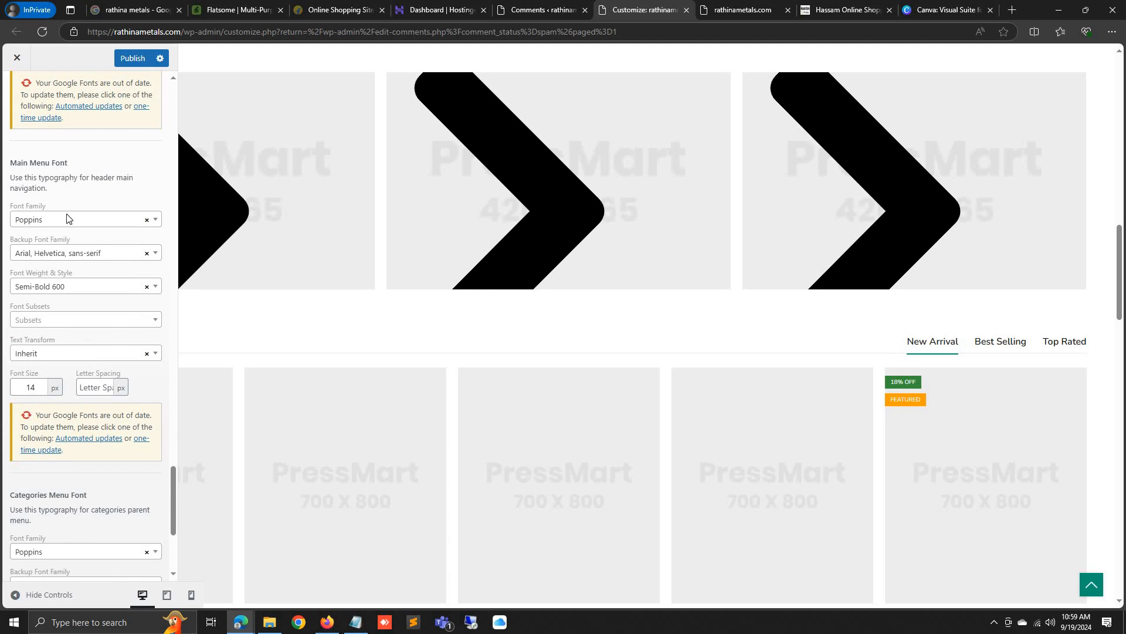
# Set the Main Menu font family to Nunito with a 17 px font size
pyautogui.click(67, 222)
pyautogui.write('nun')
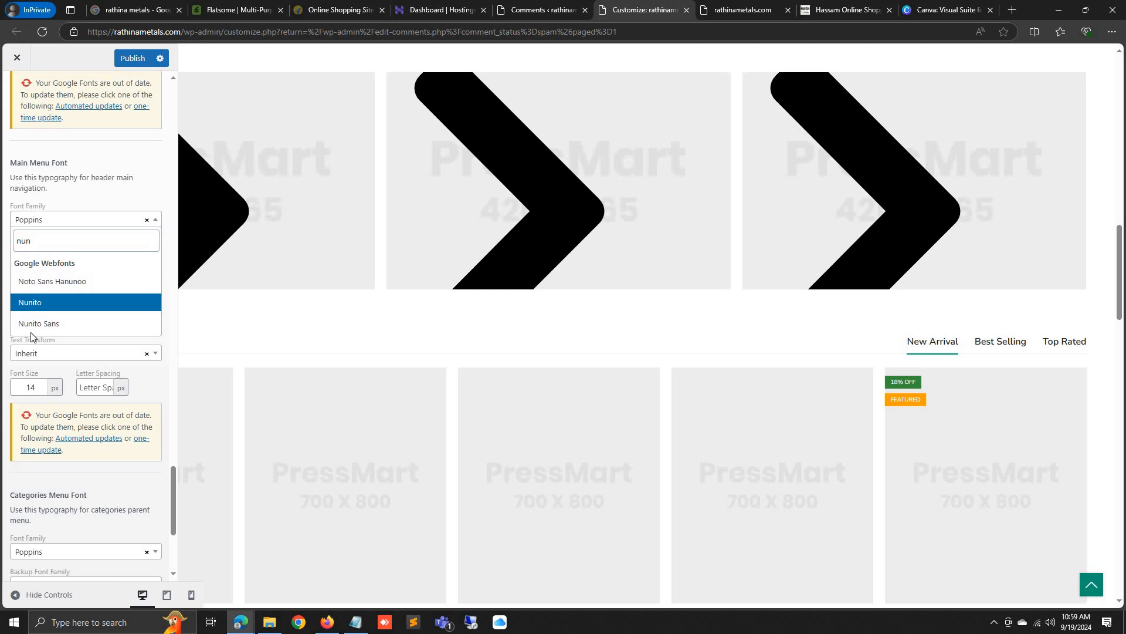
pyautogui.click(37, 304)
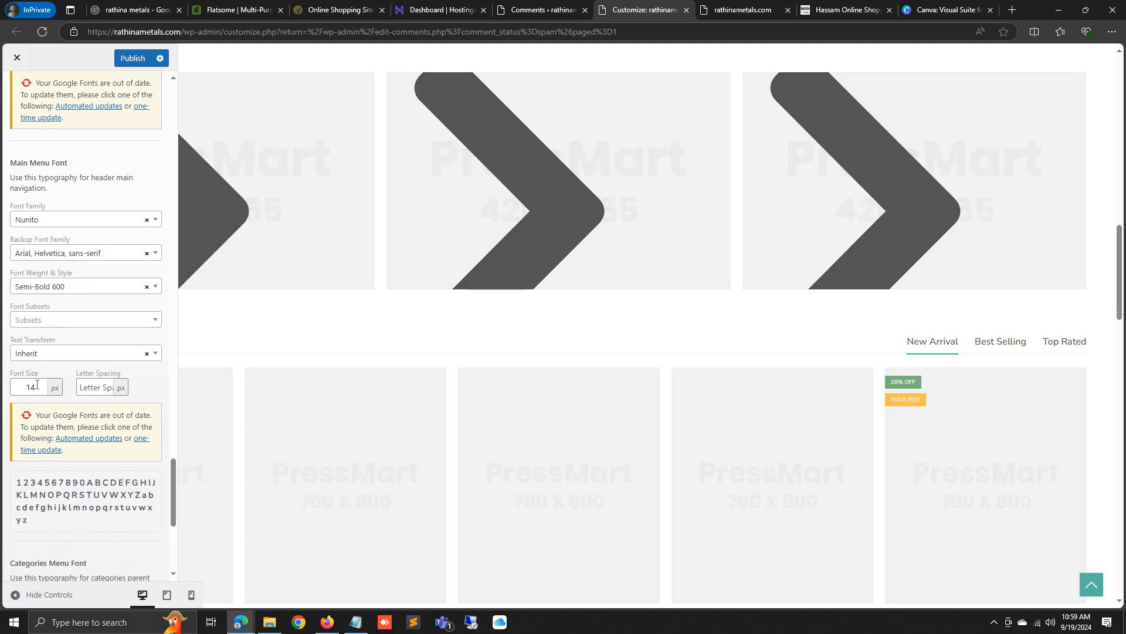
pyautogui.click(58, 392)
pyautogui.press('BackSpace')
pyautogui.write('6')
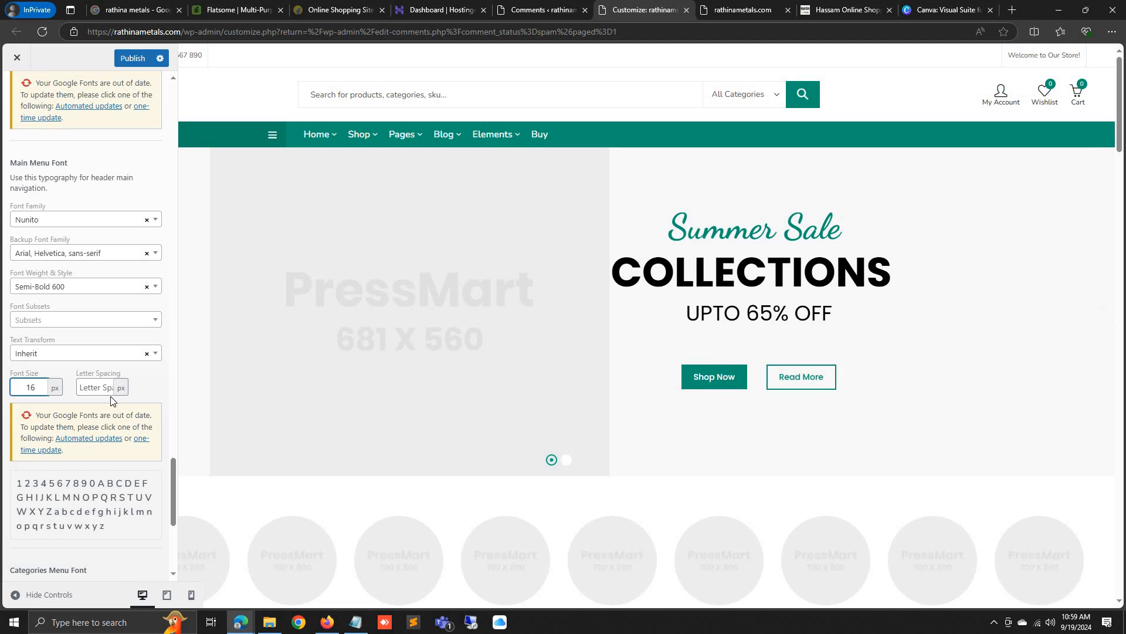
pyautogui.press('Up')
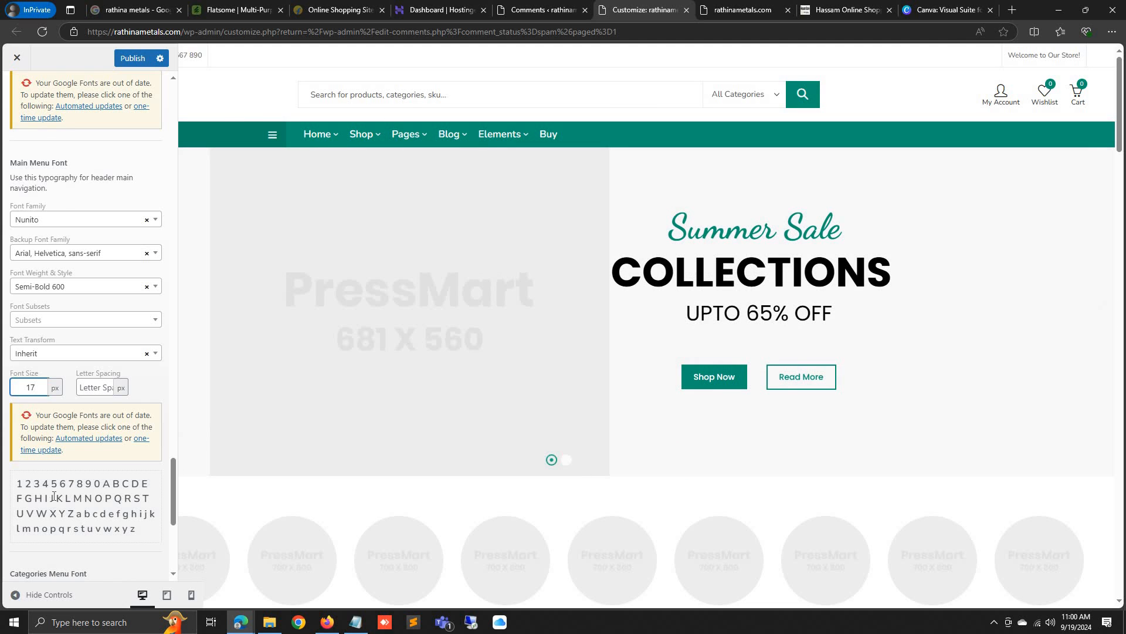
pyautogui.scroll(10, 53, 496)
pyautogui.click(13, 94)
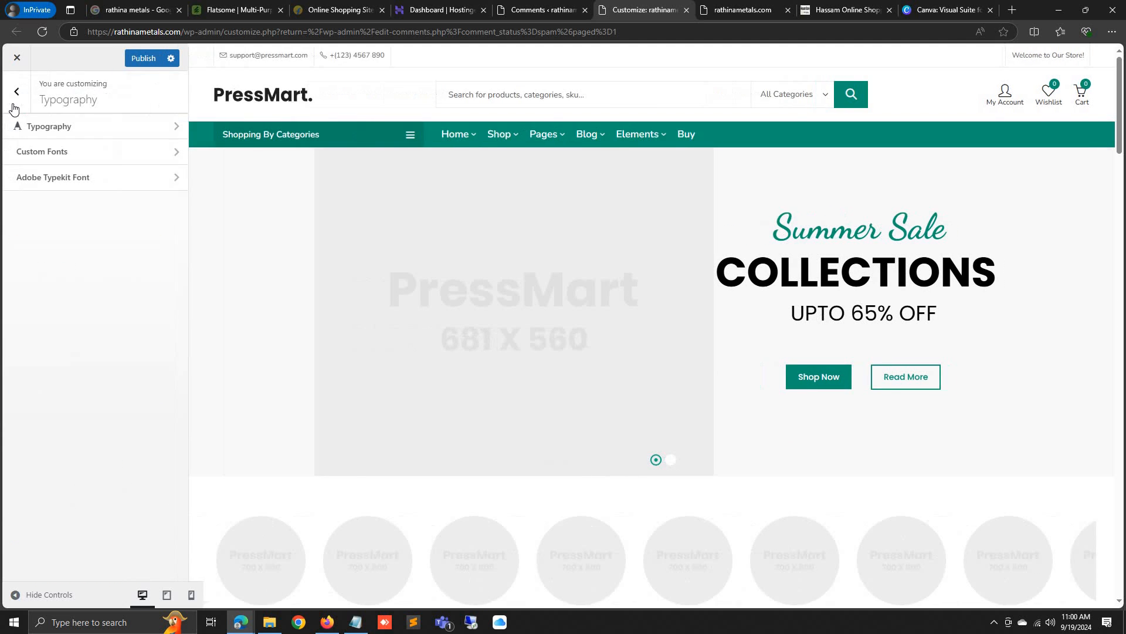
# Set the Theme Styling body primary colour to purple
pyautogui.click(16, 92)
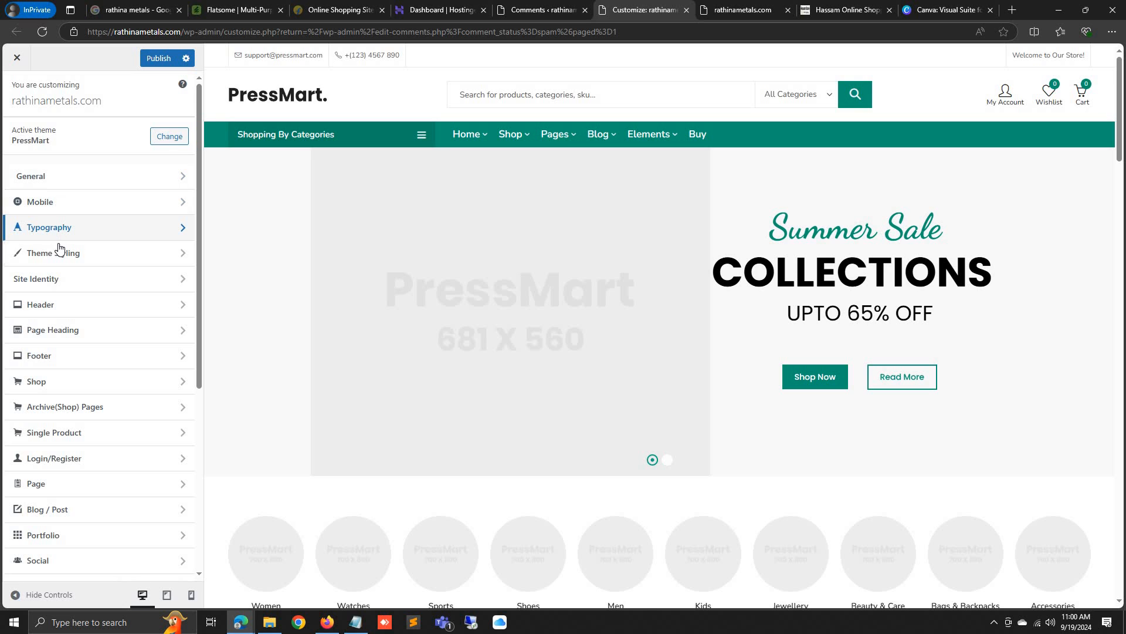
pyautogui.click(59, 248)
pyautogui.click(73, 130)
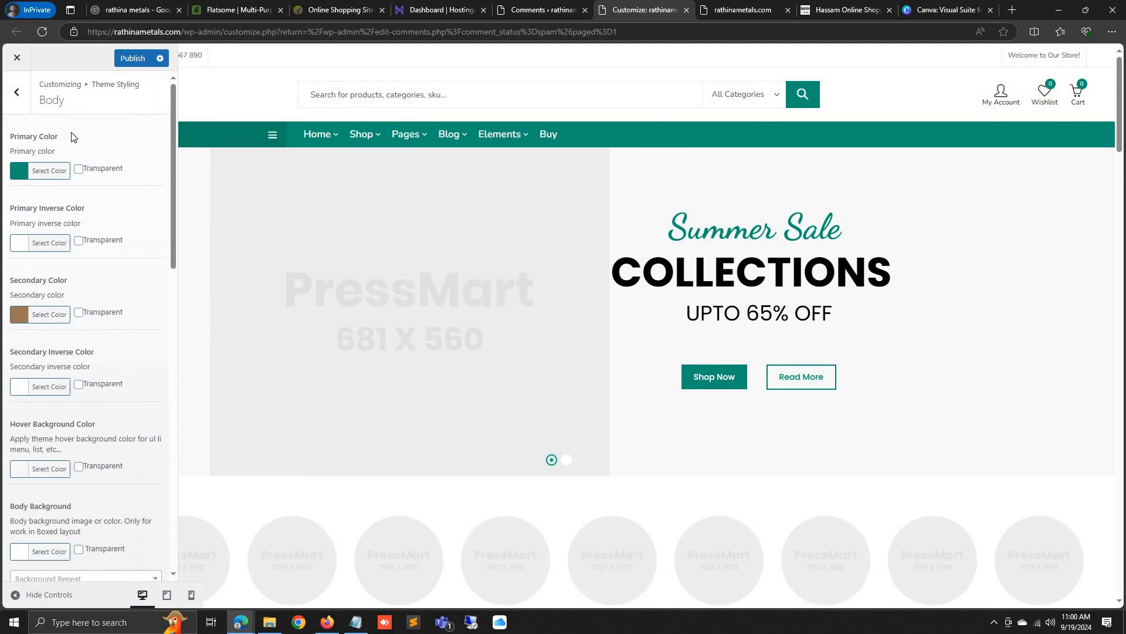
pyautogui.click(24, 177)
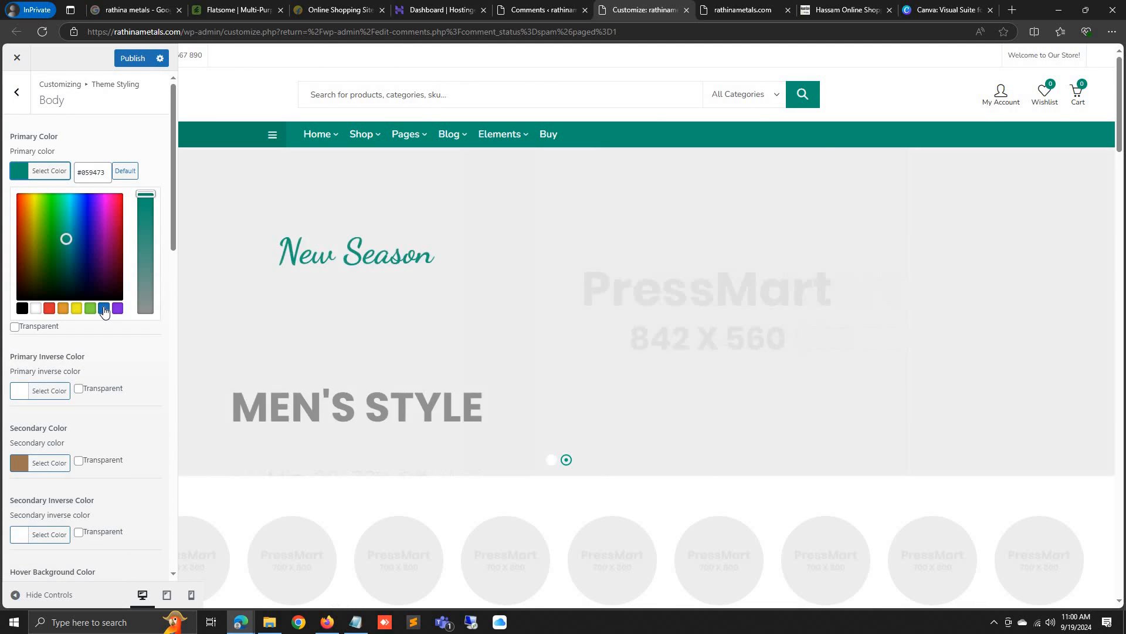
pyautogui.click(104, 309)
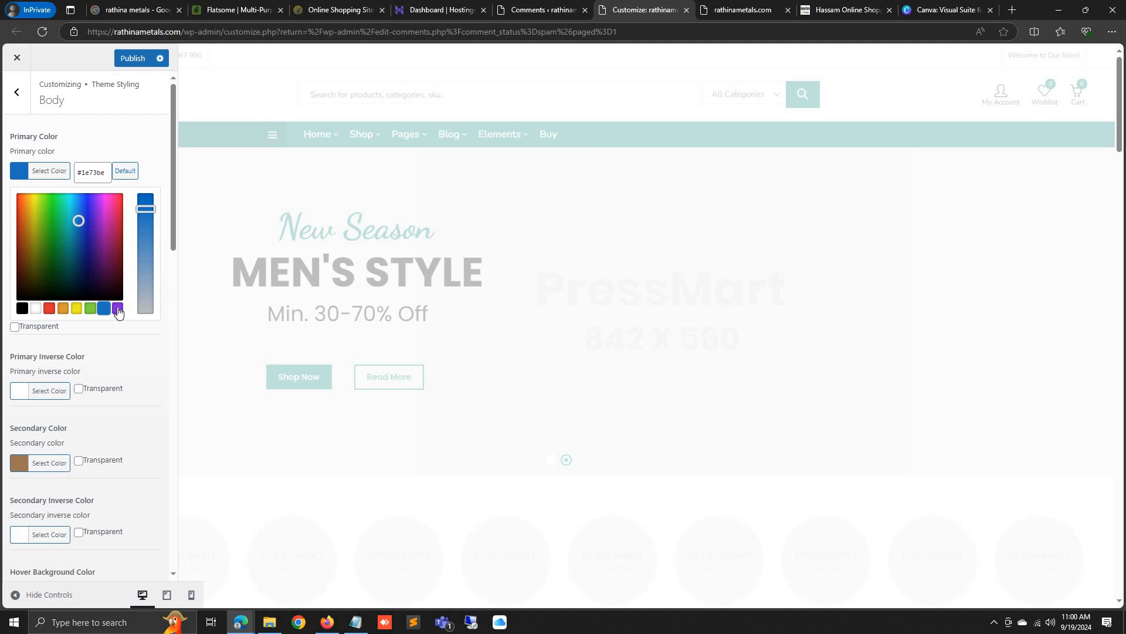
pyautogui.click(117, 309)
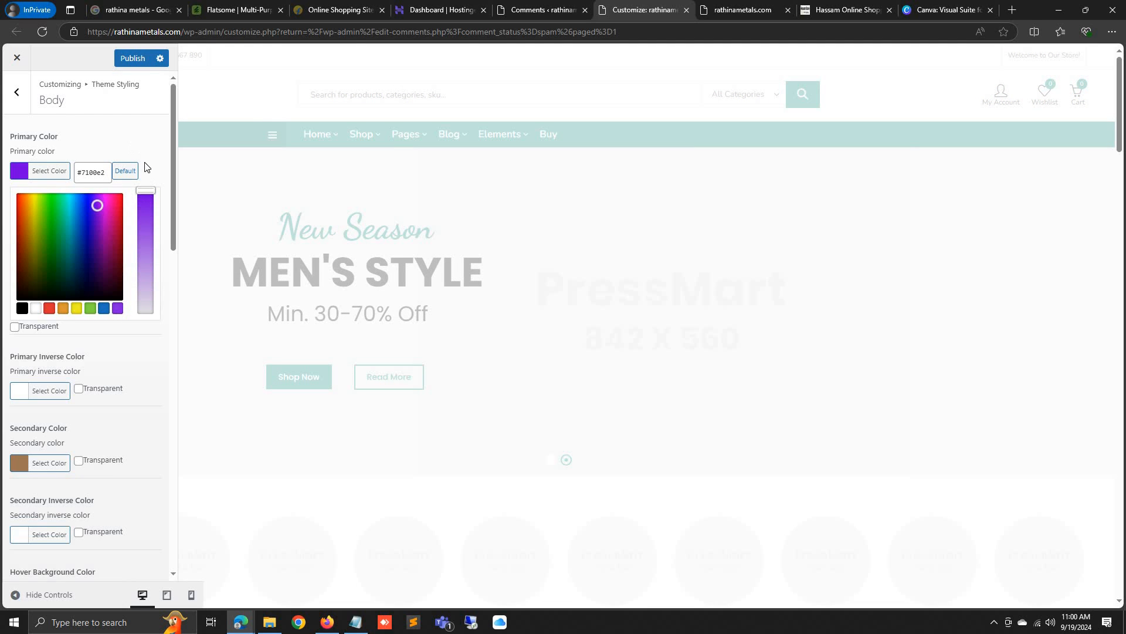
pyautogui.scroll(-10, 132, 291)
pyautogui.scroll(10, 120, 332)
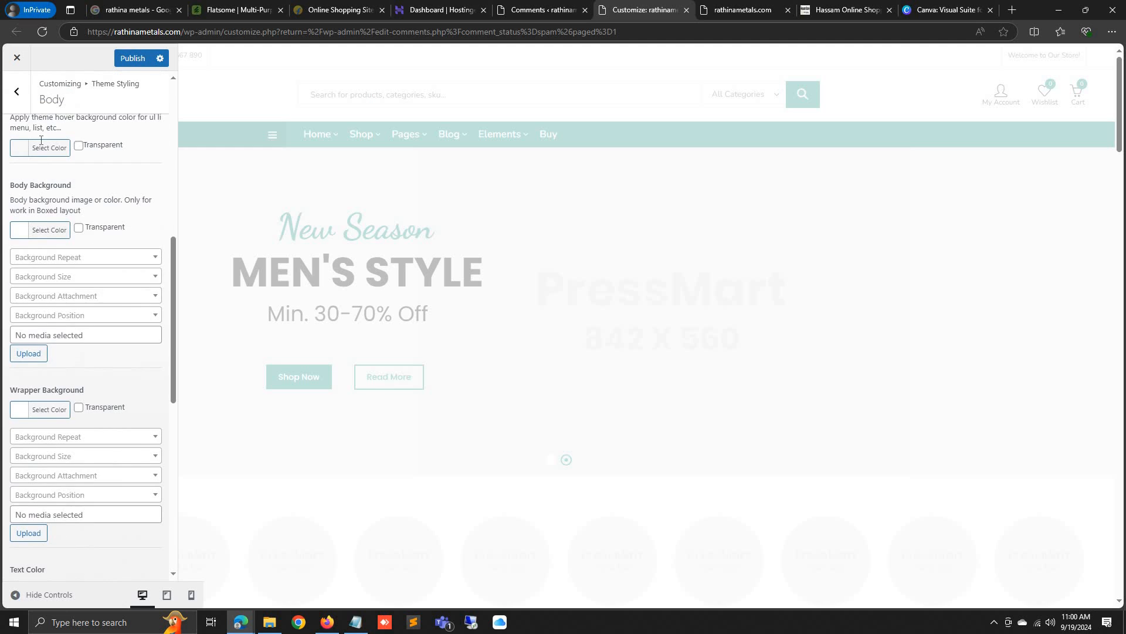
pyautogui.click(16, 91)
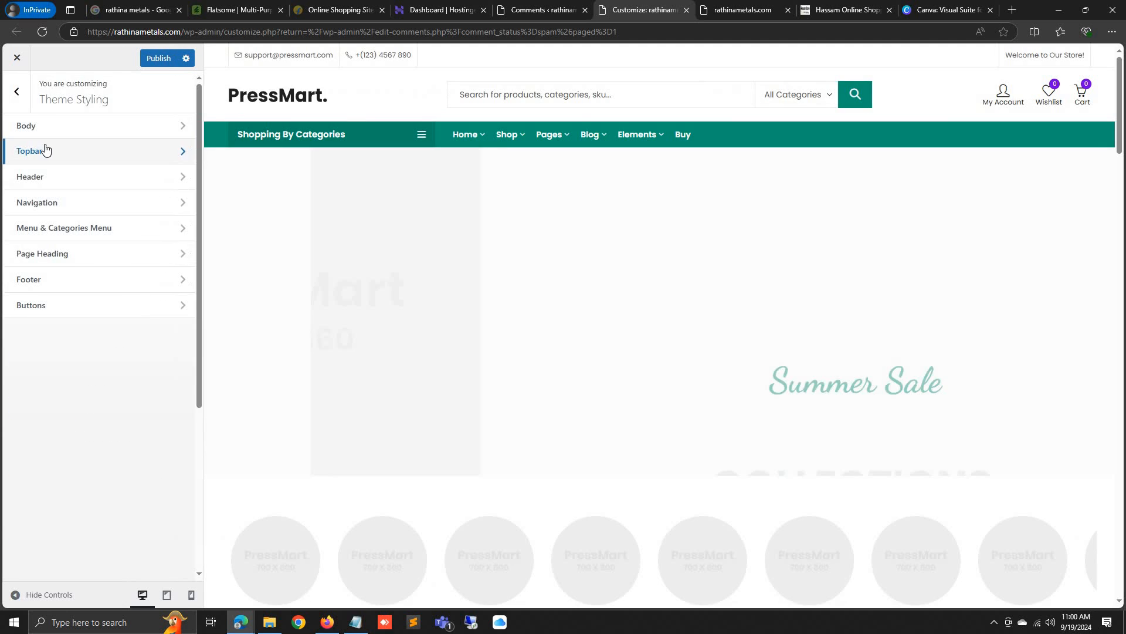
# Look over the Topbar and Header colour settings, then bring up the Navigation colours
pyautogui.click(47, 150)
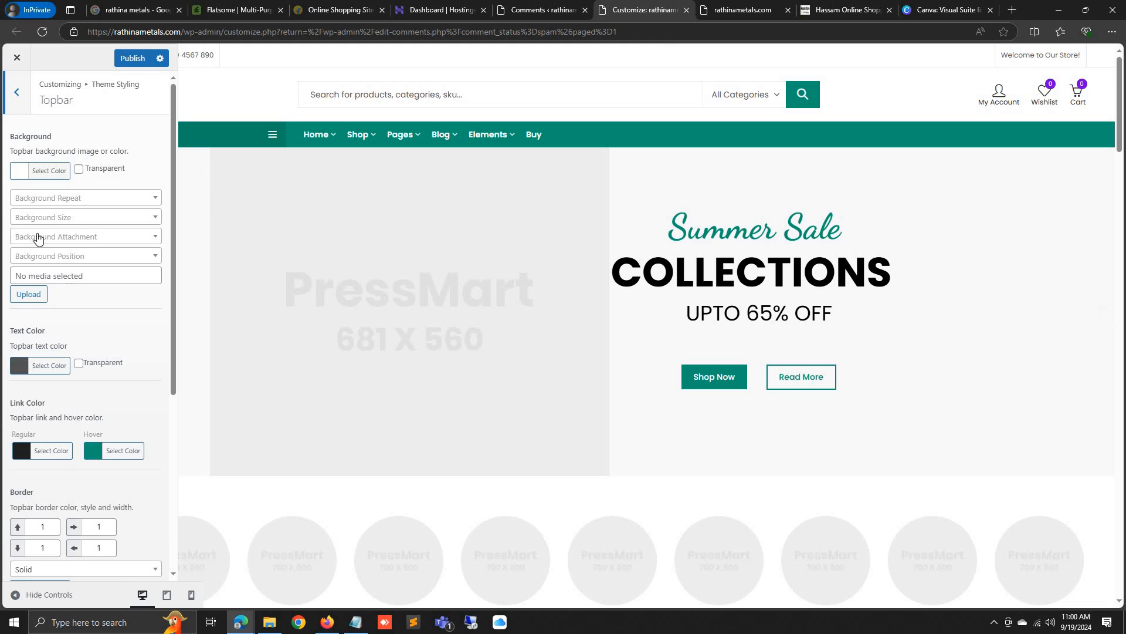
pyautogui.scroll(-5, 83, 251)
pyautogui.scroll(5, 83, 251)
pyautogui.click(9, 104)
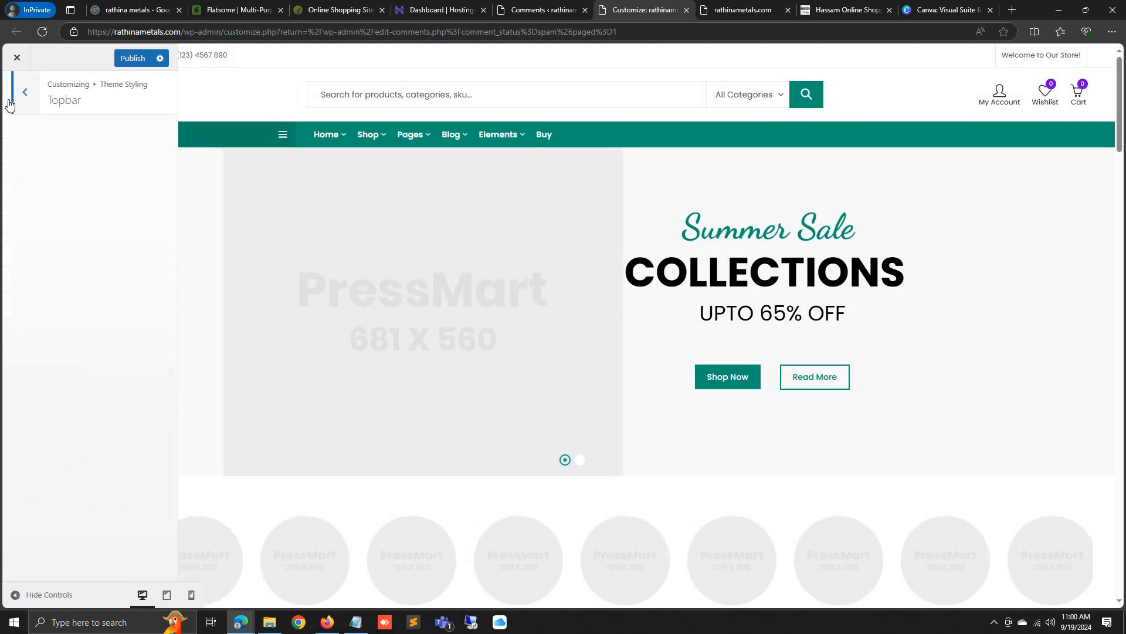
pyautogui.click(31, 168)
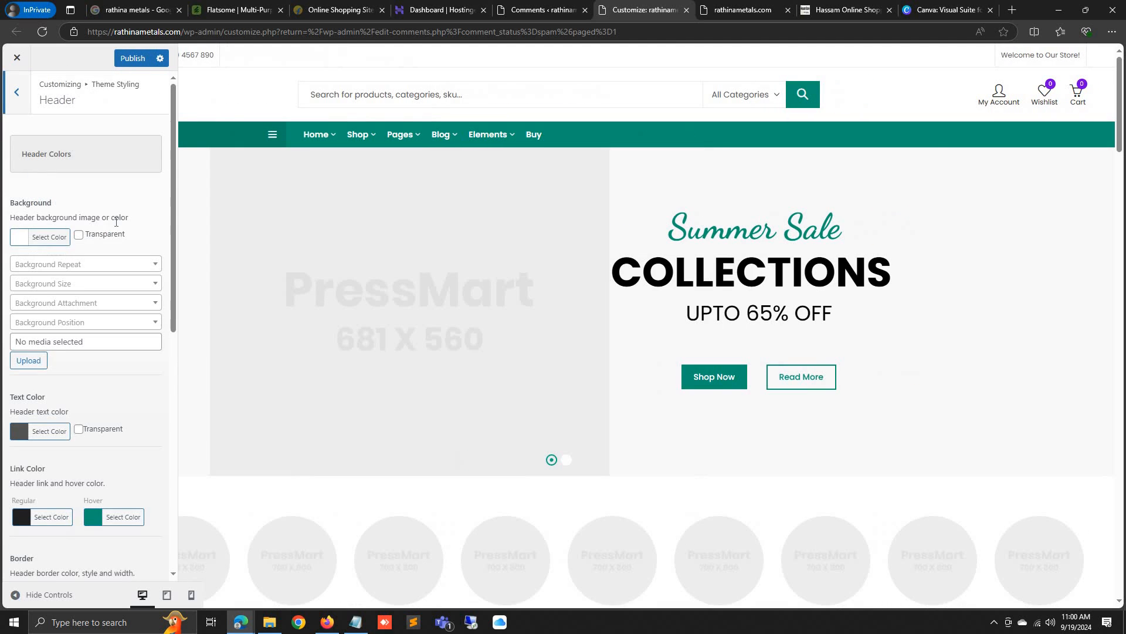
pyautogui.scroll(-5, 115, 226)
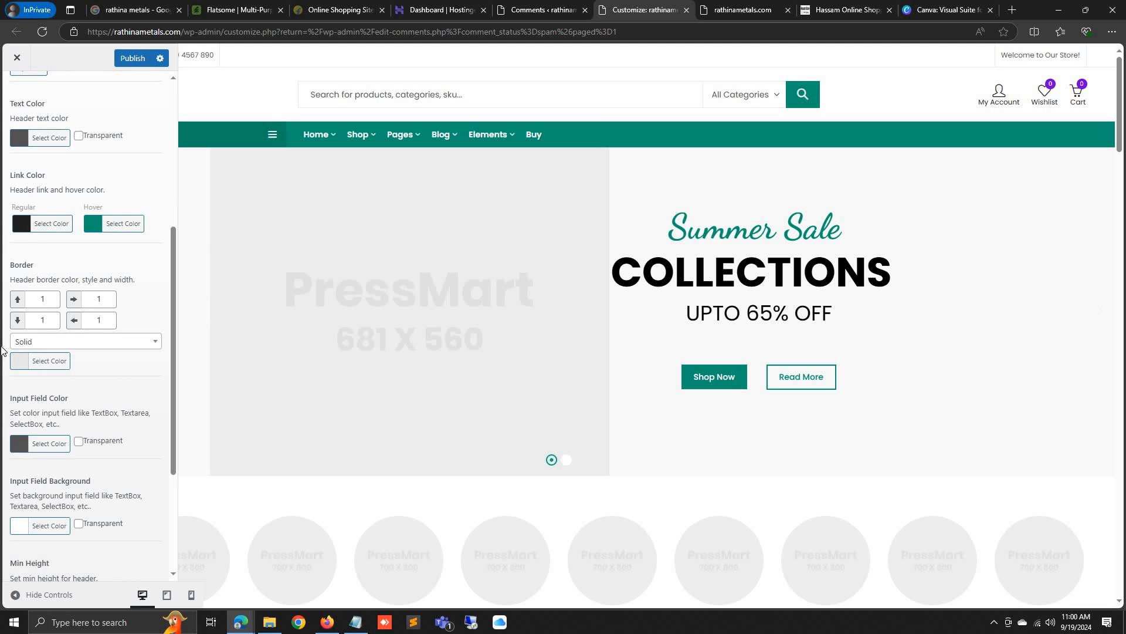
pyautogui.scroll(5, 16, 159)
pyautogui.click(13, 91)
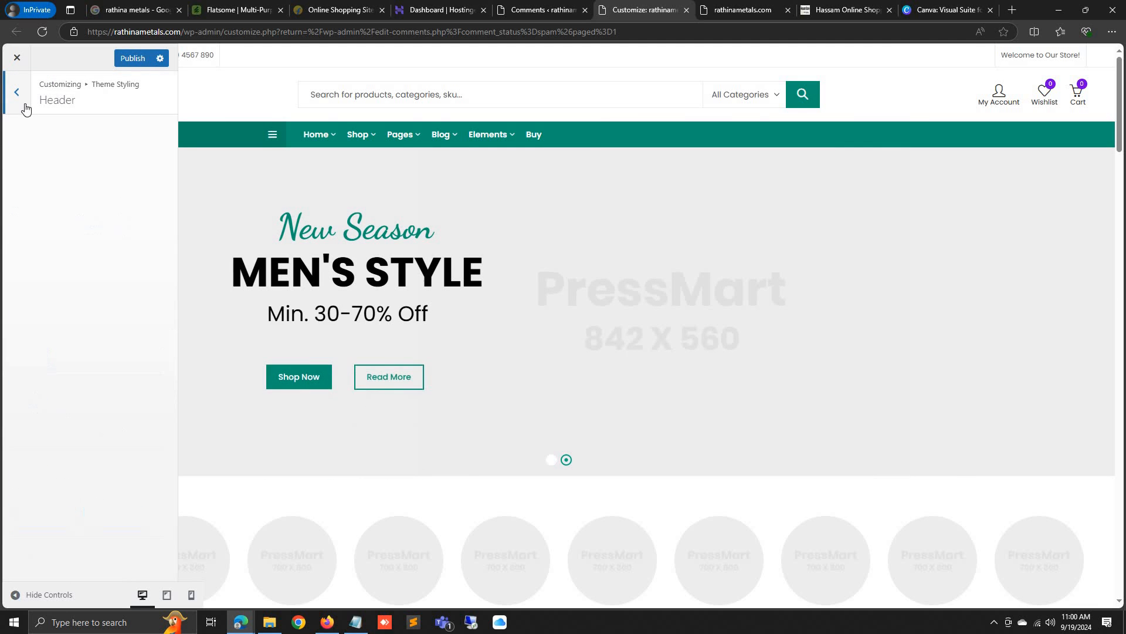
pyautogui.click(44, 202)
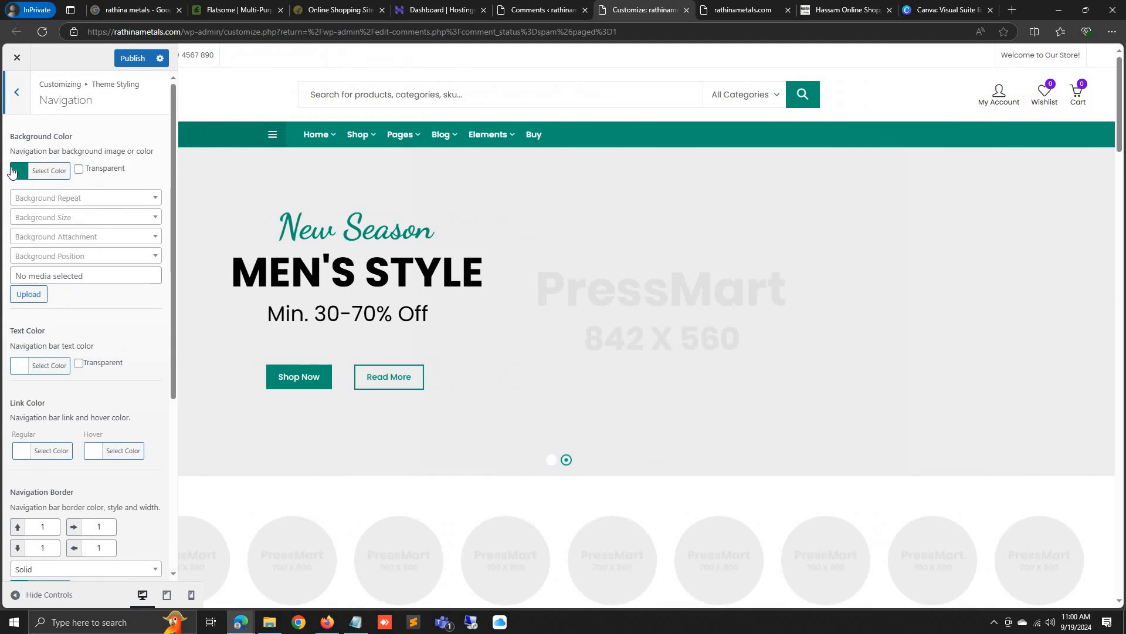
# Set the navigation bar background colour to purple
pyautogui.click(32, 175)
pyautogui.click(98, 205)
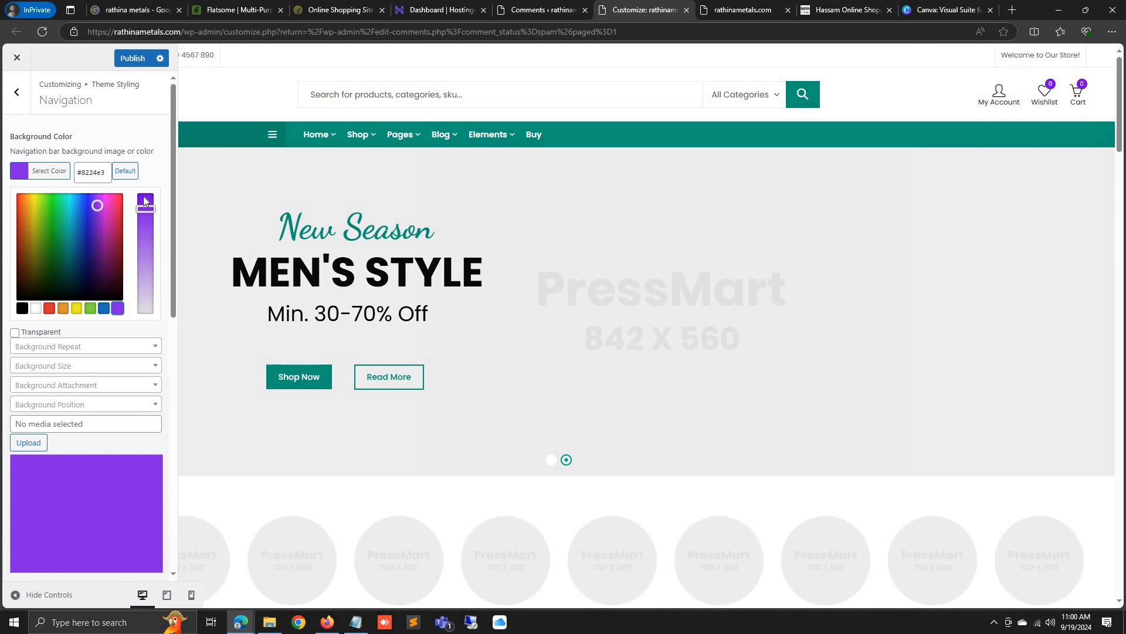
pyautogui.click(150, 165)
pyautogui.scroll(-6, 108, 238)
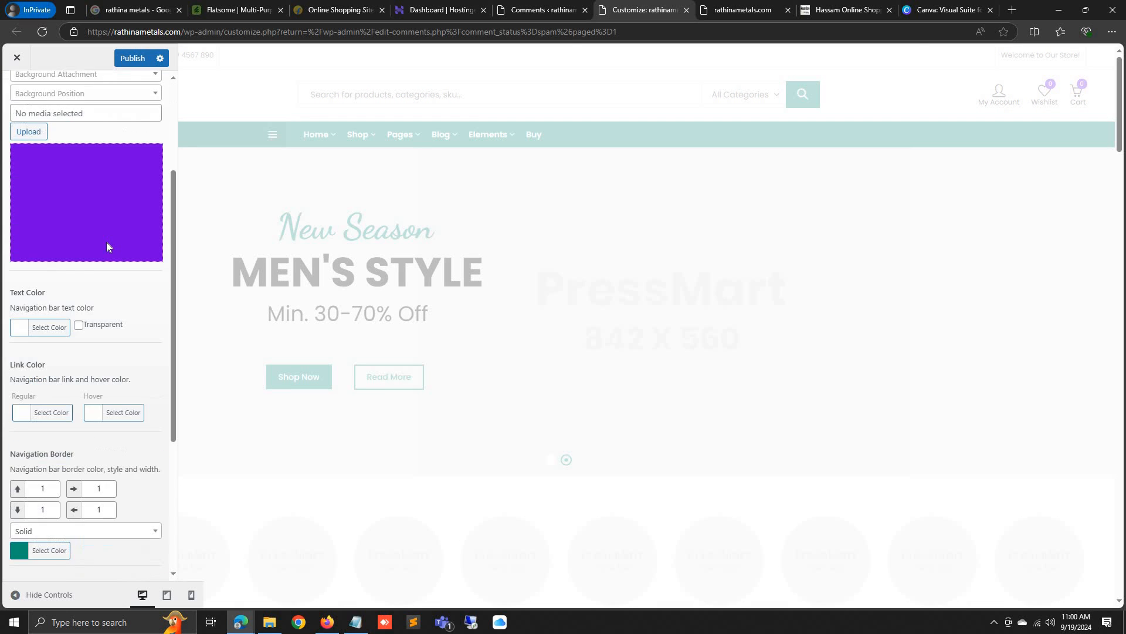
pyautogui.scroll(7, 114, 302)
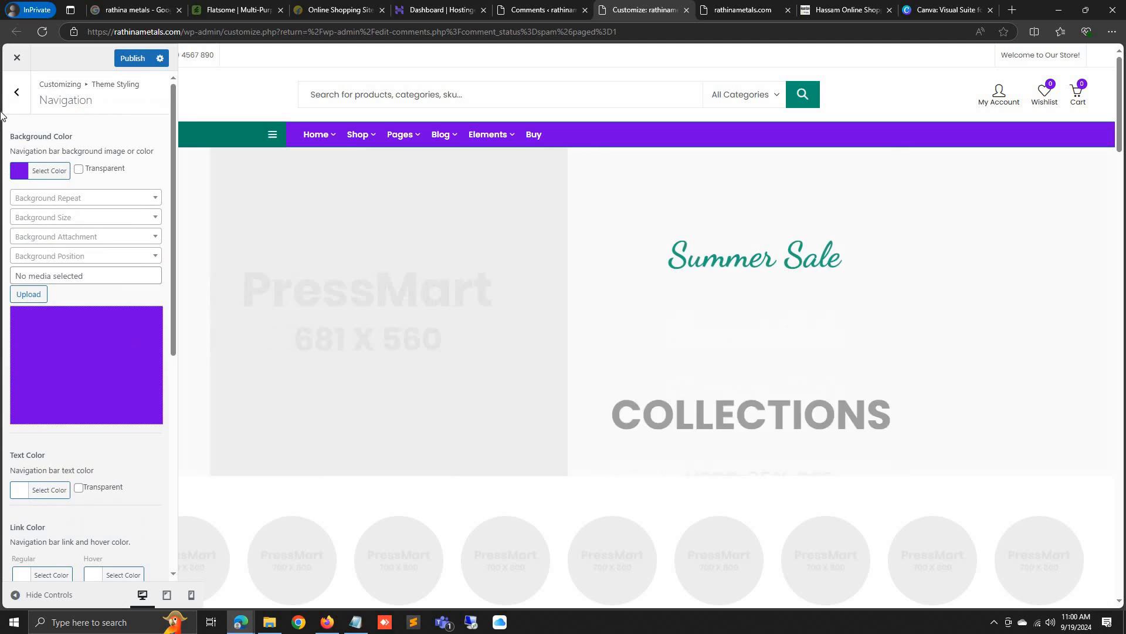
pyautogui.click(15, 95)
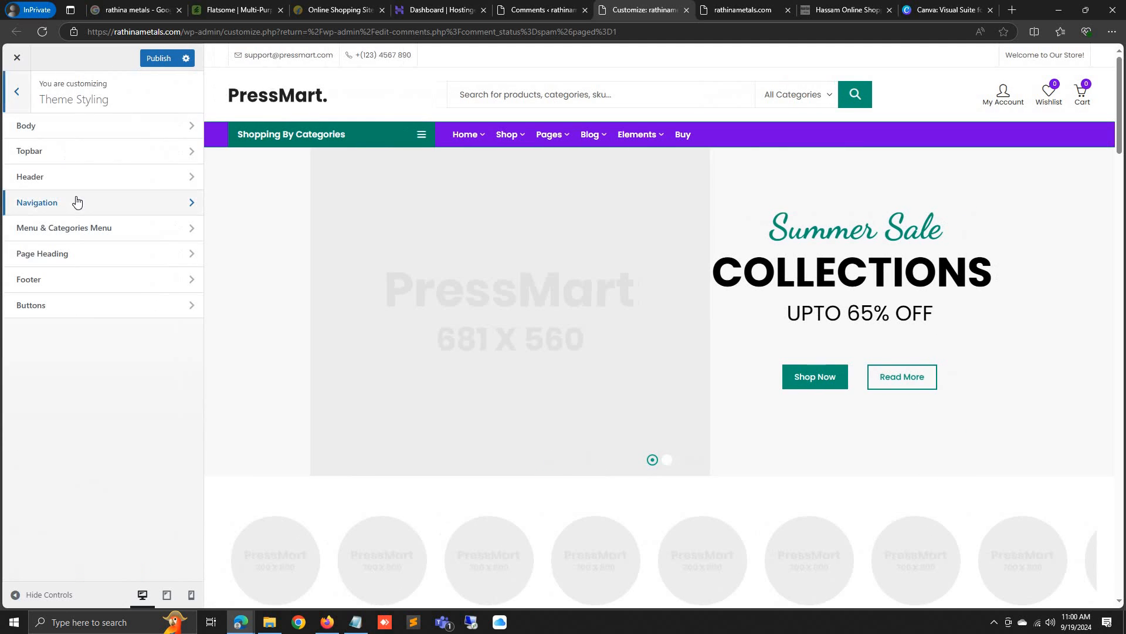
# Set the Menu & Categories title background colour to purple
pyautogui.click(75, 222)
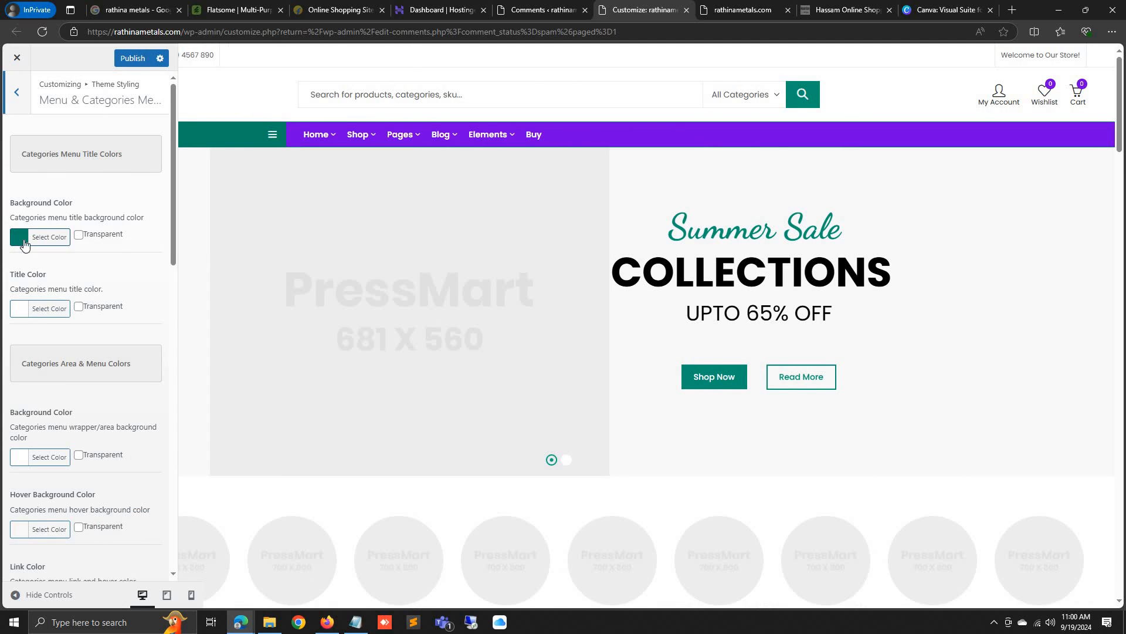
pyautogui.click(50, 237)
pyautogui.click(125, 237)
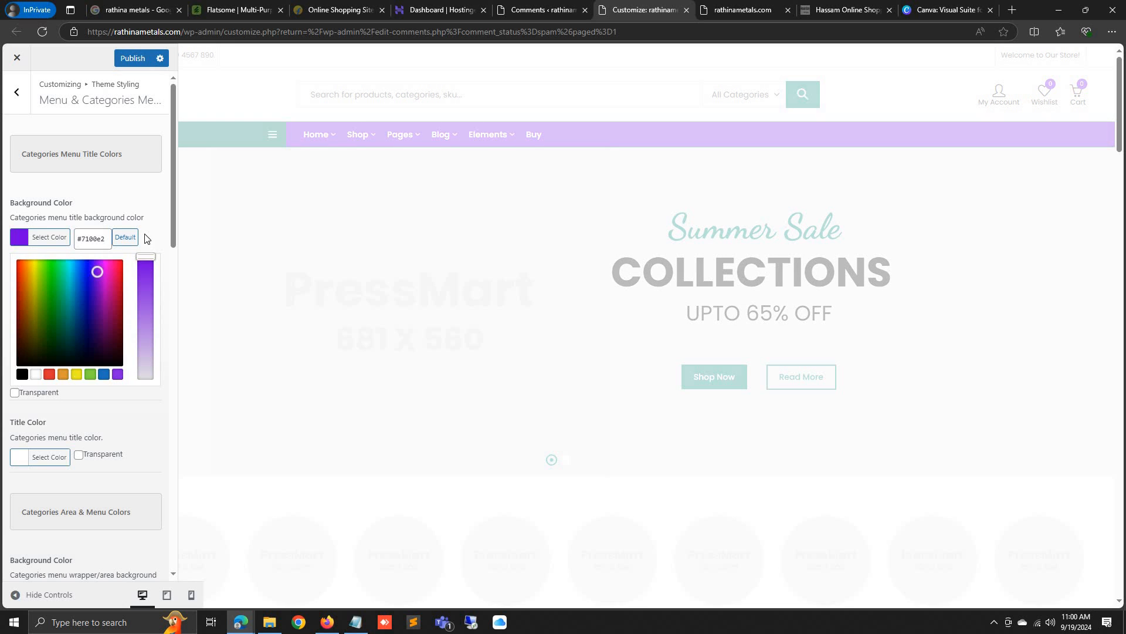
pyautogui.scroll(-15, 123, 281)
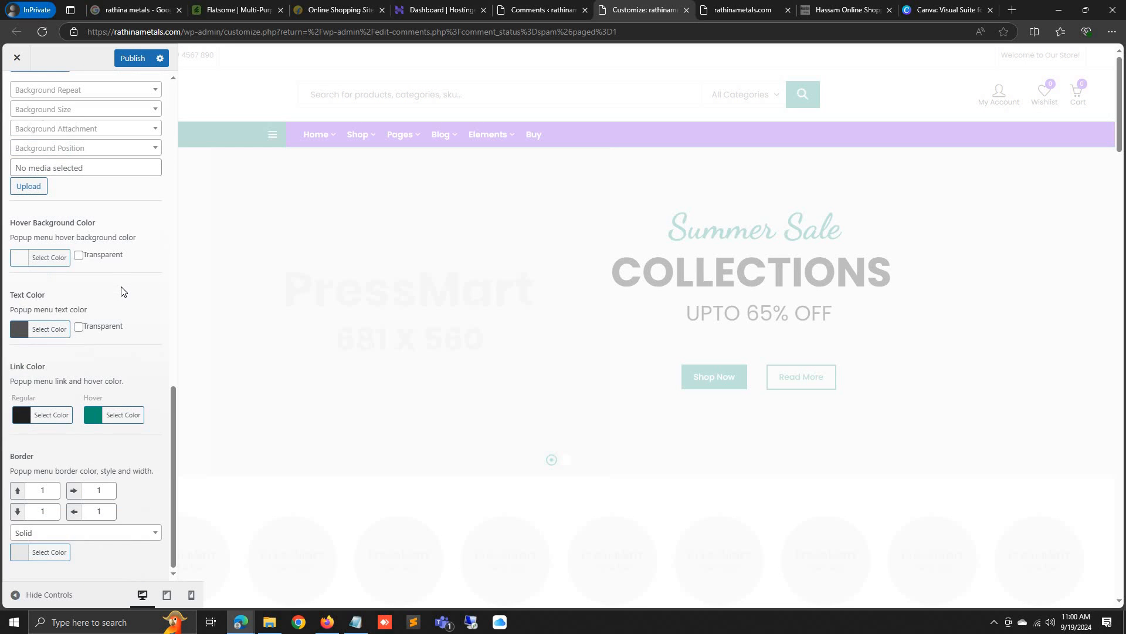
pyautogui.scroll(5, 98, 253)
pyautogui.click(16, 90)
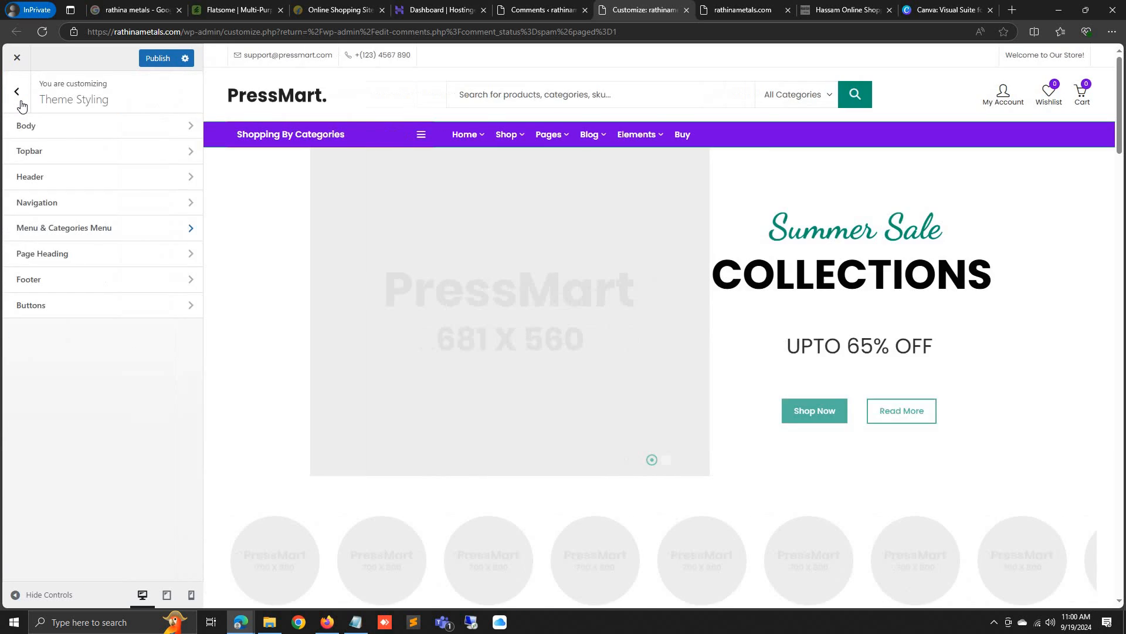
# Look over the Page Heading and Footer colour settings
pyautogui.click(52, 253)
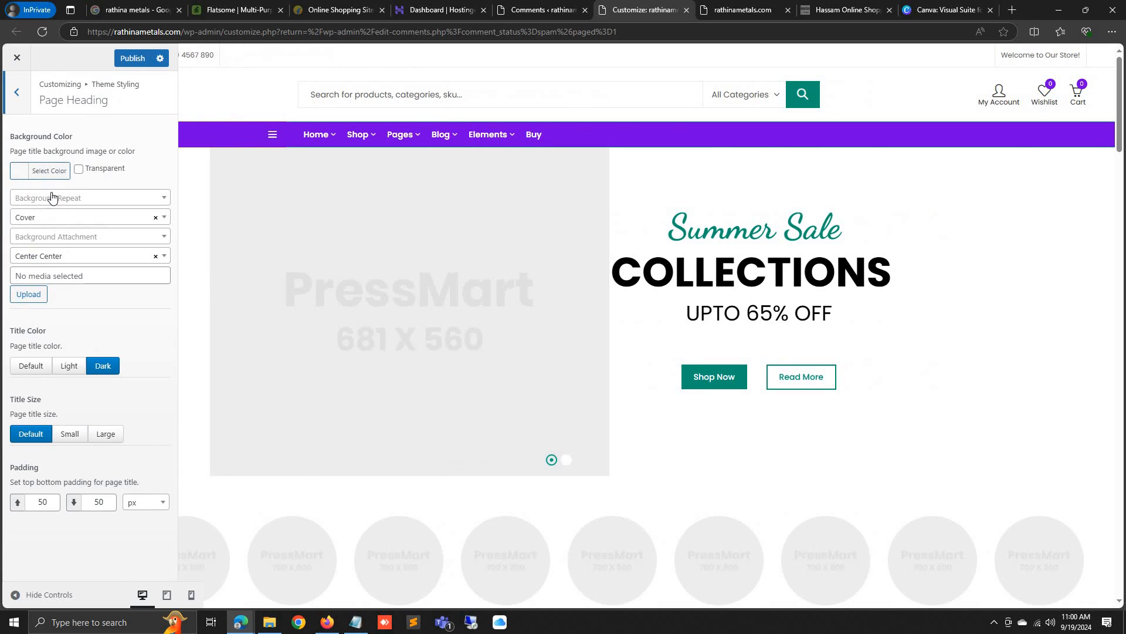
pyautogui.click(17, 92)
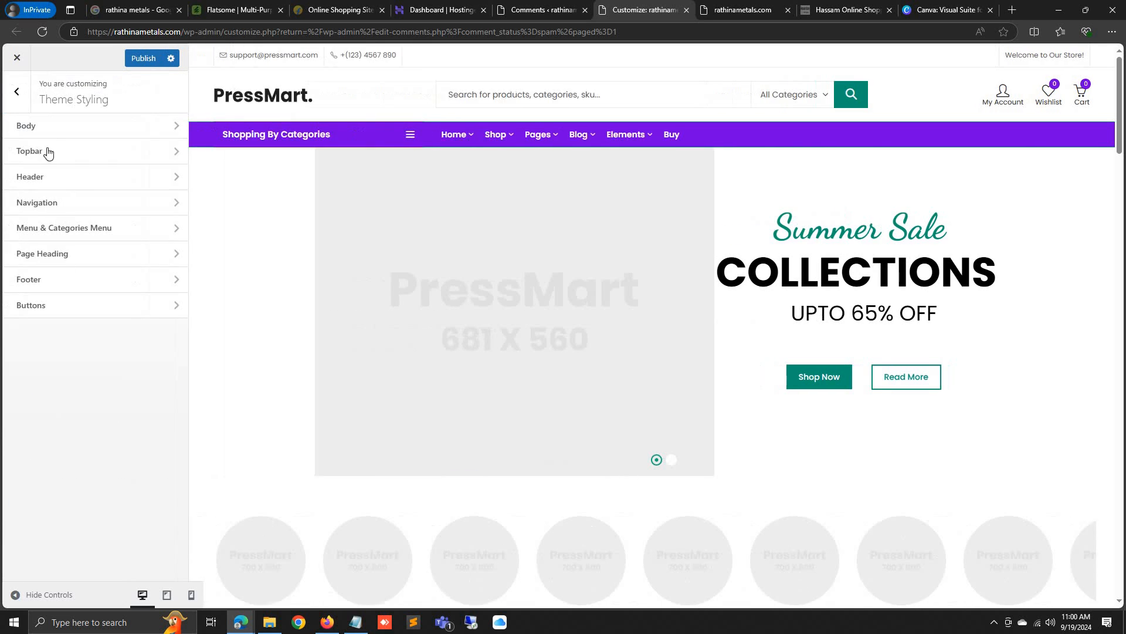
pyautogui.click(50, 280)
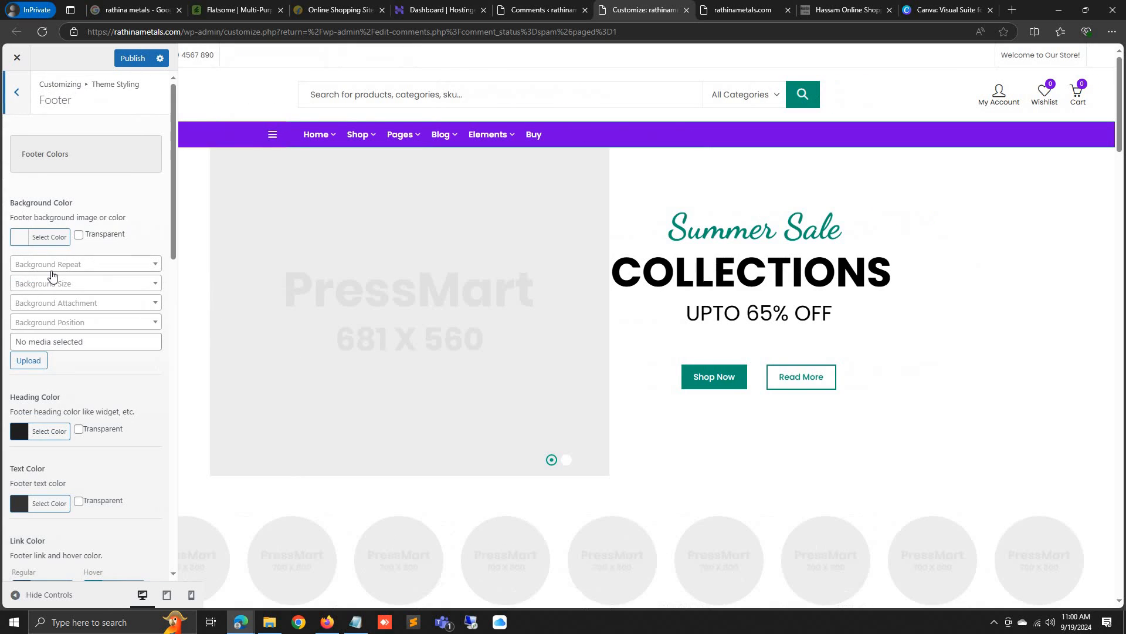
pyautogui.scroll(-7, 85, 329)
pyautogui.scroll(-20, 435, 379)
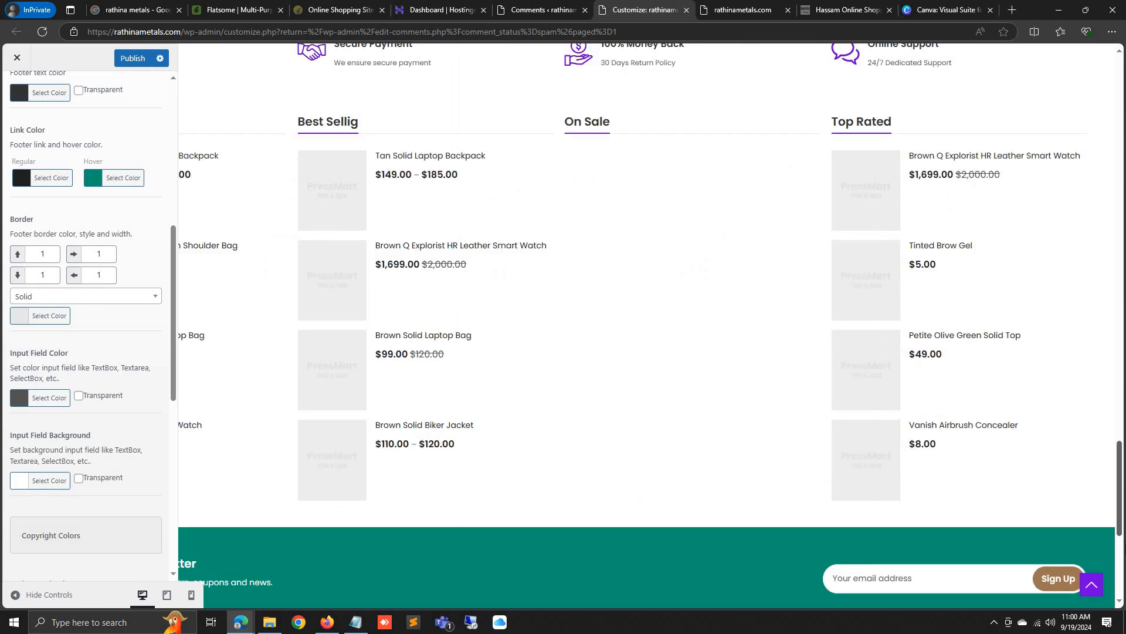
pyautogui.moveTo(1125, 547); pyautogui.dragTo(1120, 111)
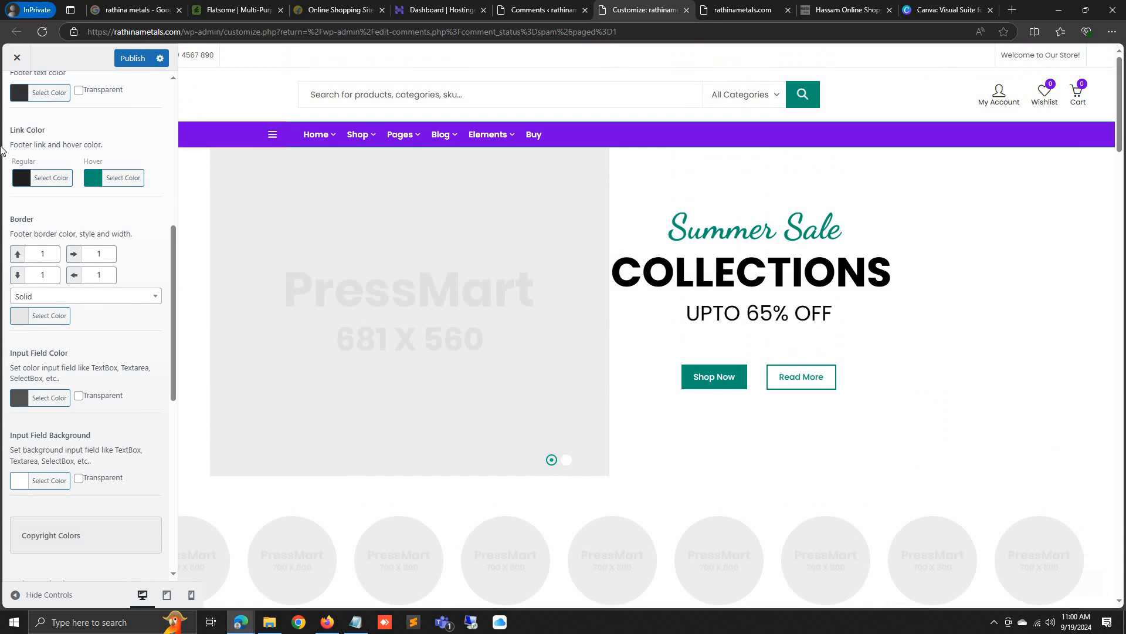
pyautogui.scroll(5, 15, 105)
pyautogui.click(20, 102)
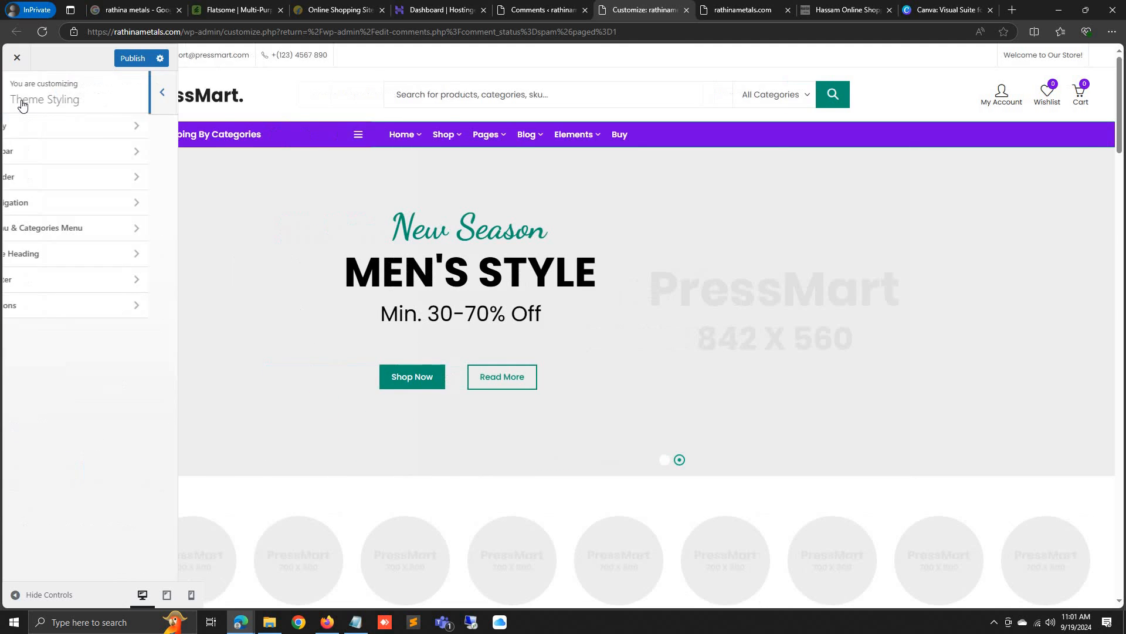
# Set the regular button background colour to purple and return to the main sections
pyautogui.click(50, 306)
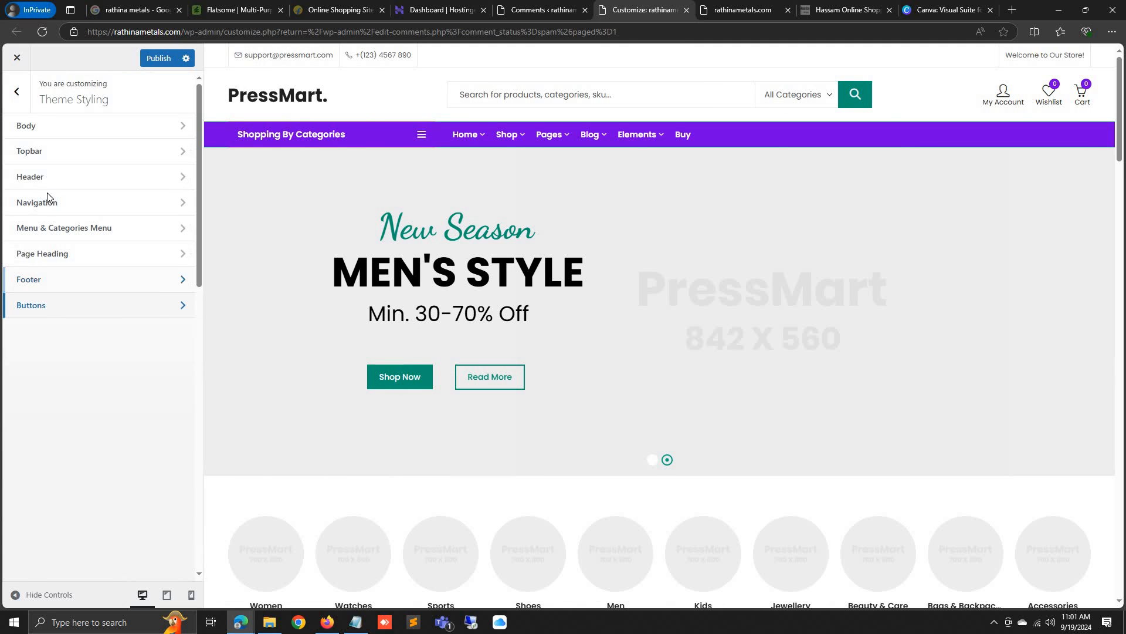
pyautogui.click(50, 250)
pyautogui.click(119, 387)
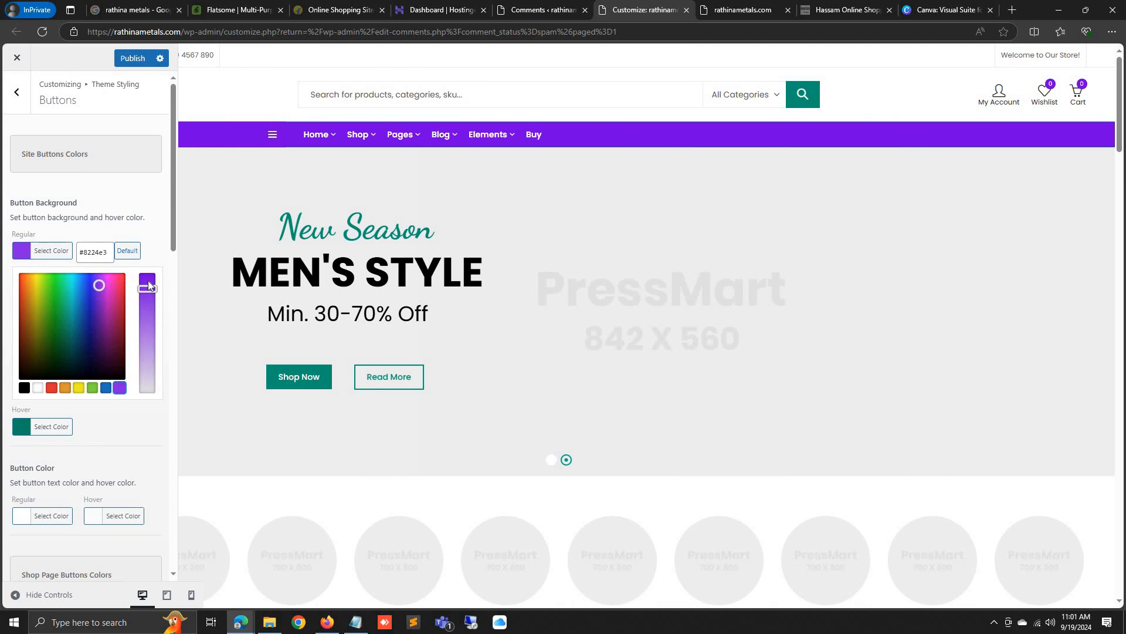
pyautogui.click(14, 130)
pyautogui.click(10, 95)
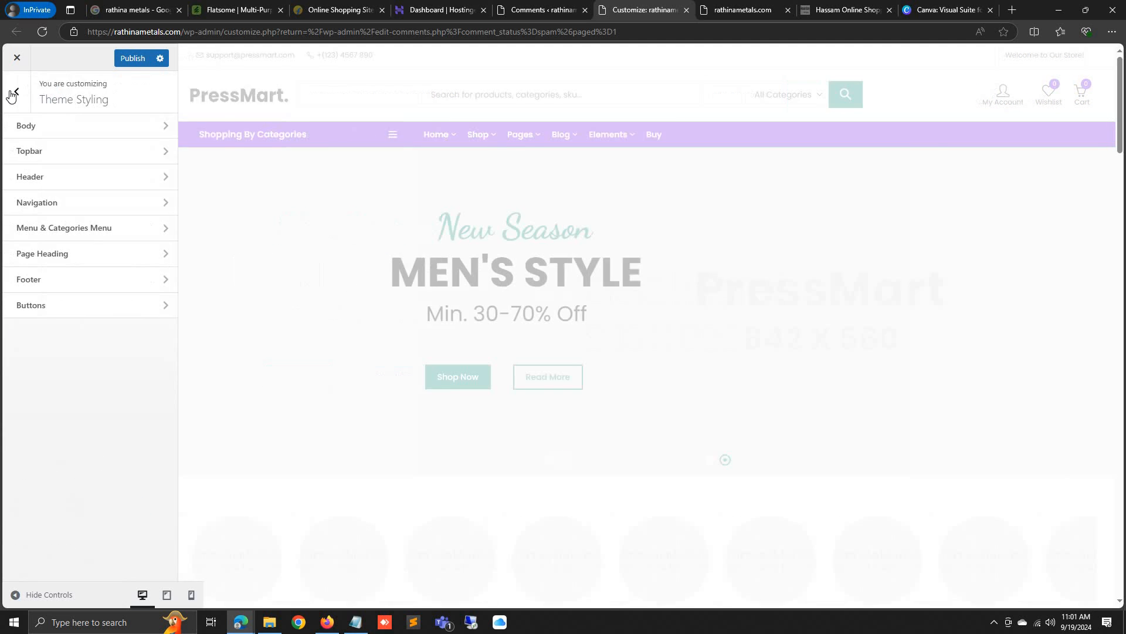
pyautogui.click(14, 101)
# Change the site title from rathinametals.com to 'Rathina Metals'
pyautogui.click(38, 280)
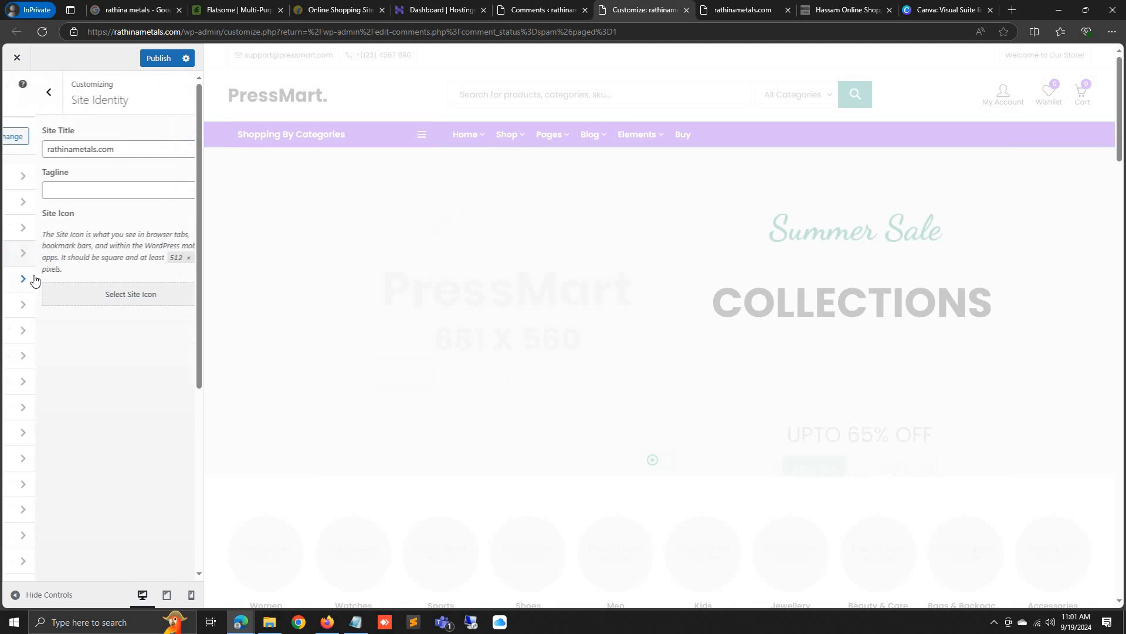
pyautogui.click(20, 148)
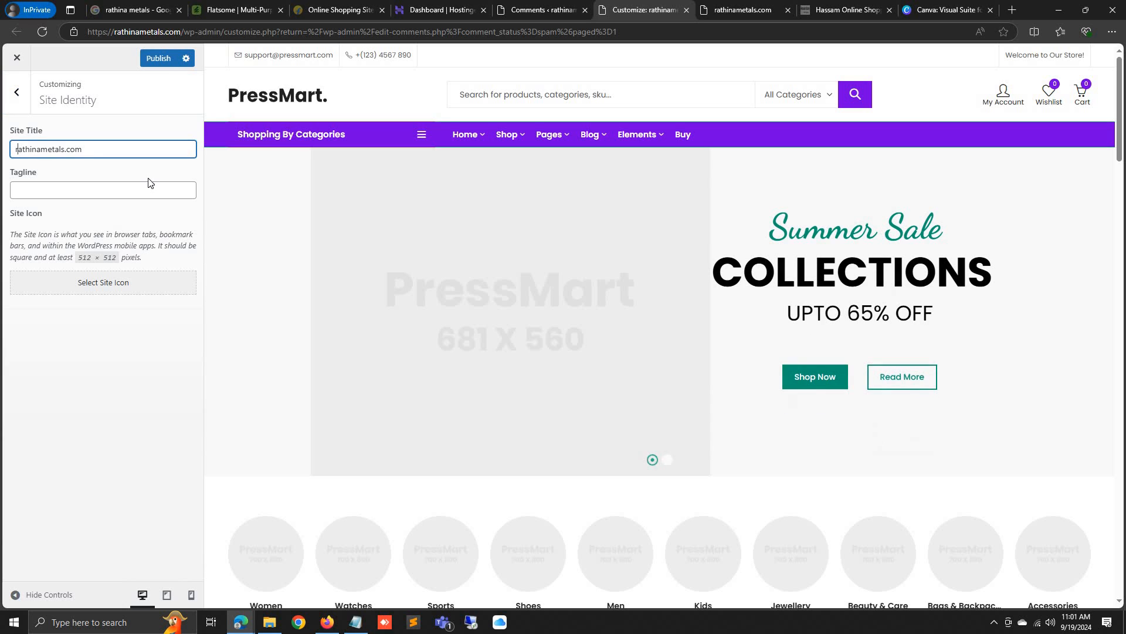
pyautogui.press('Delete')
pyautogui.write('R')
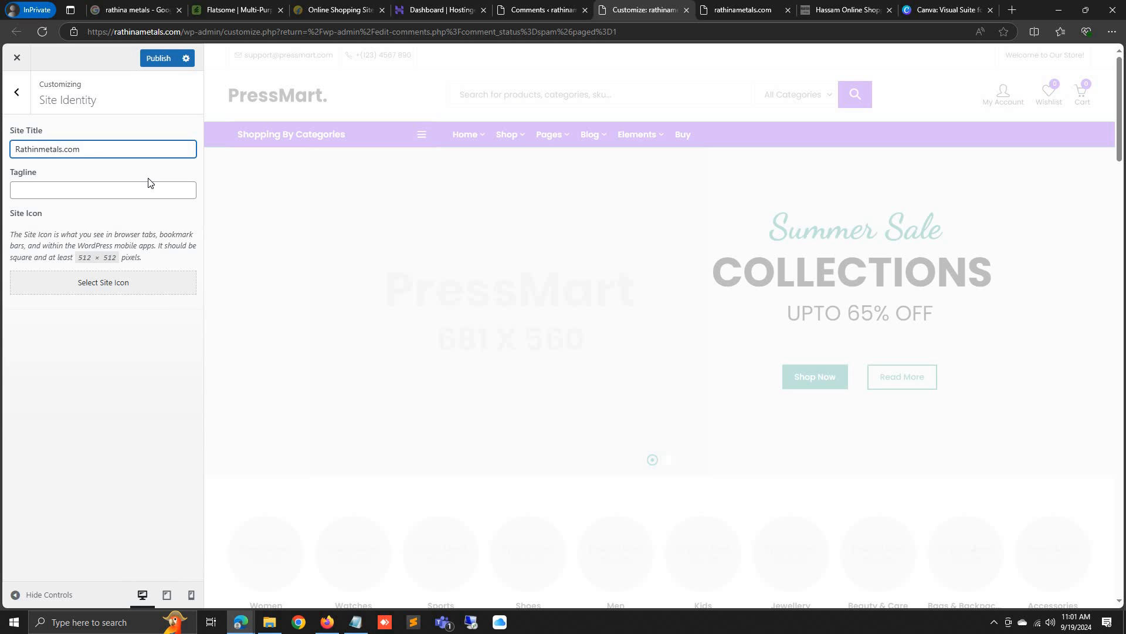
pyautogui.press('Delete')
pyautogui.write('M')
pyautogui.press('BackSpace')
pyautogui.press('BackSpace')
pyautogui.press('BackSpace')
pyautogui.press('BackSpace')
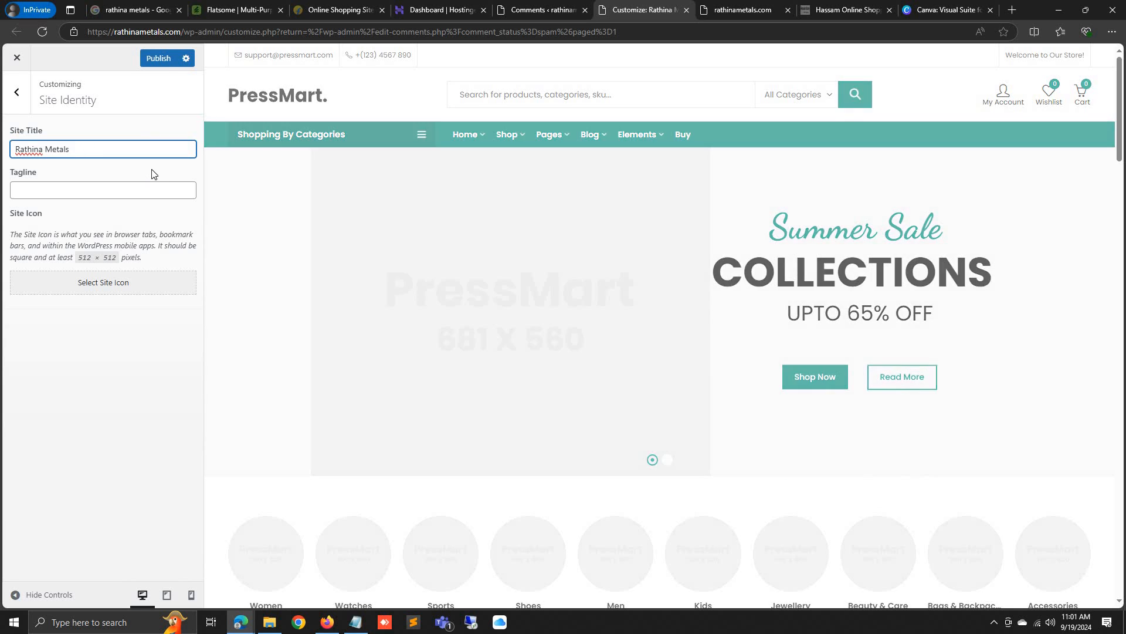
# Leave Site Identity and bring up the Header settings sections
pyautogui.moveTo(85, 399); pyautogui.dragTo(14, 92)
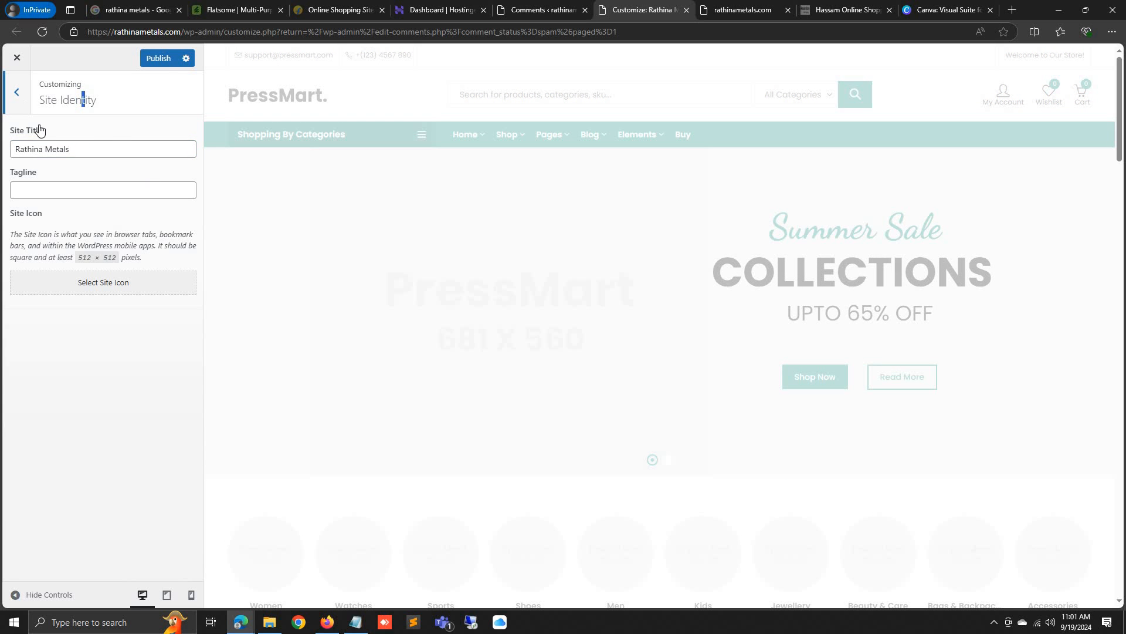
pyautogui.click(16, 92)
pyautogui.click(78, 311)
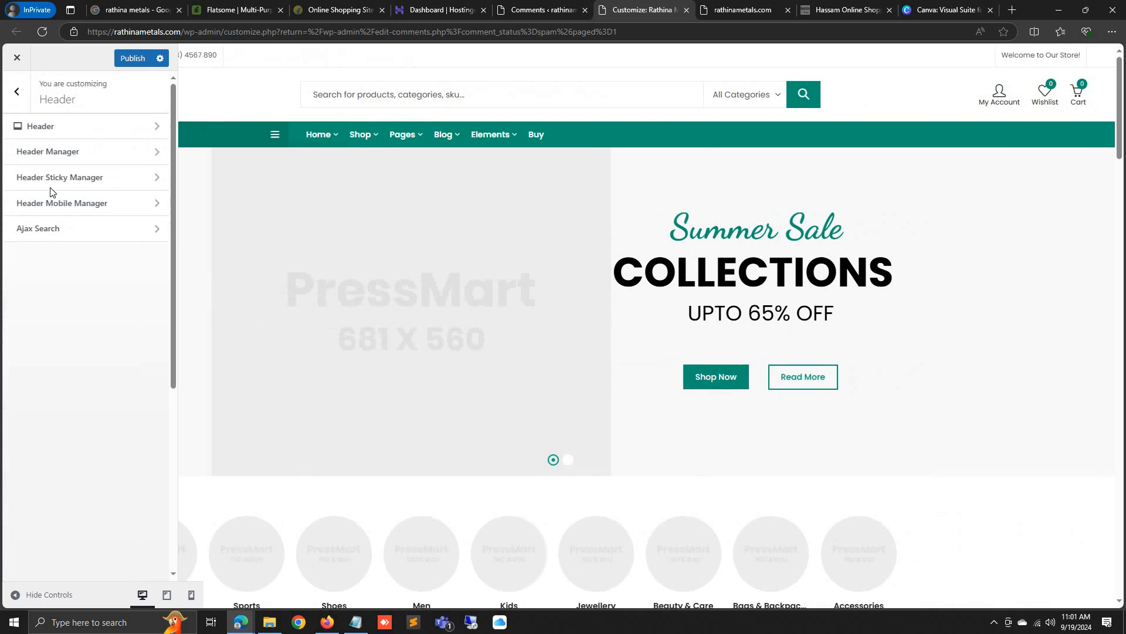
# Set Topbar to No in Header > Header Manager and return to the Header list
pyautogui.click(57, 126)
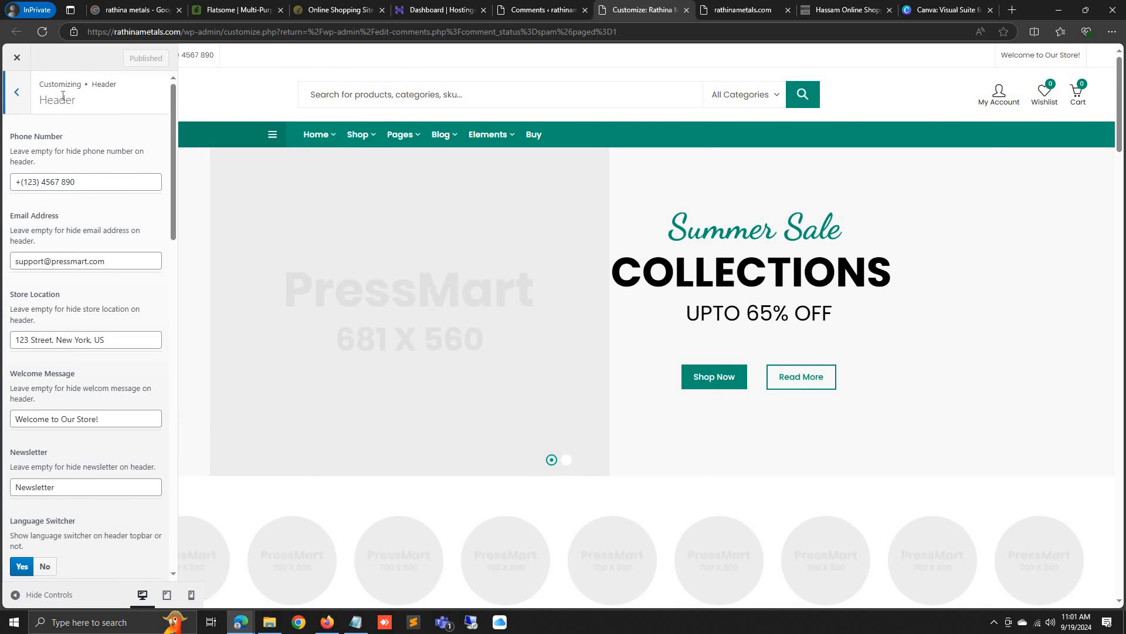
pyautogui.click(17, 95)
pyautogui.click(17, 93)
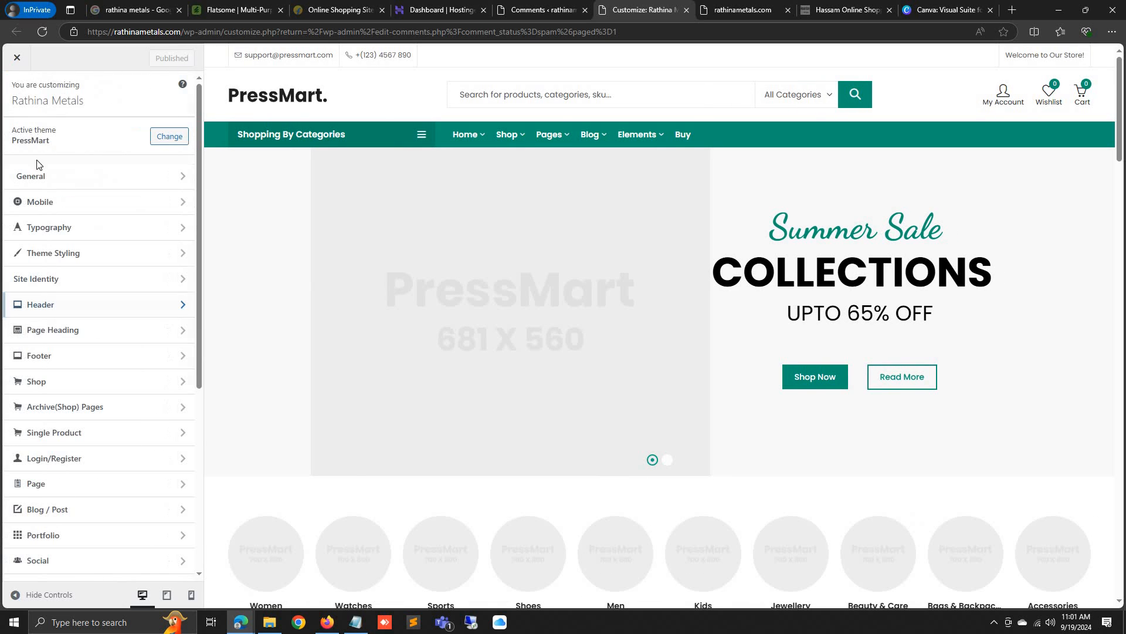
pyautogui.click(68, 310)
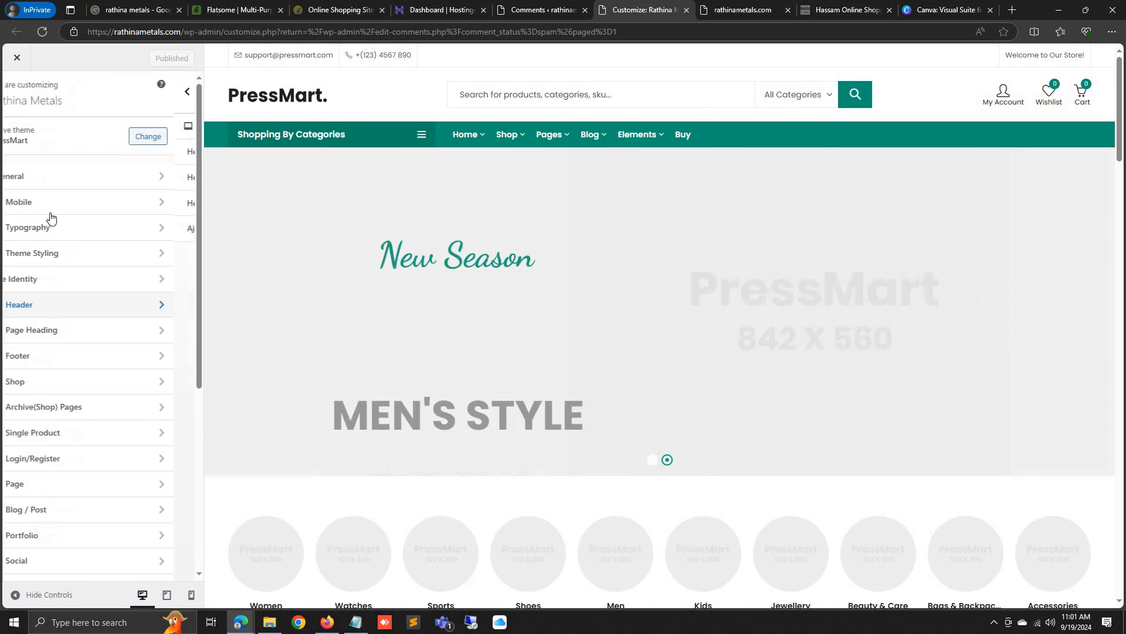
pyautogui.click(71, 152)
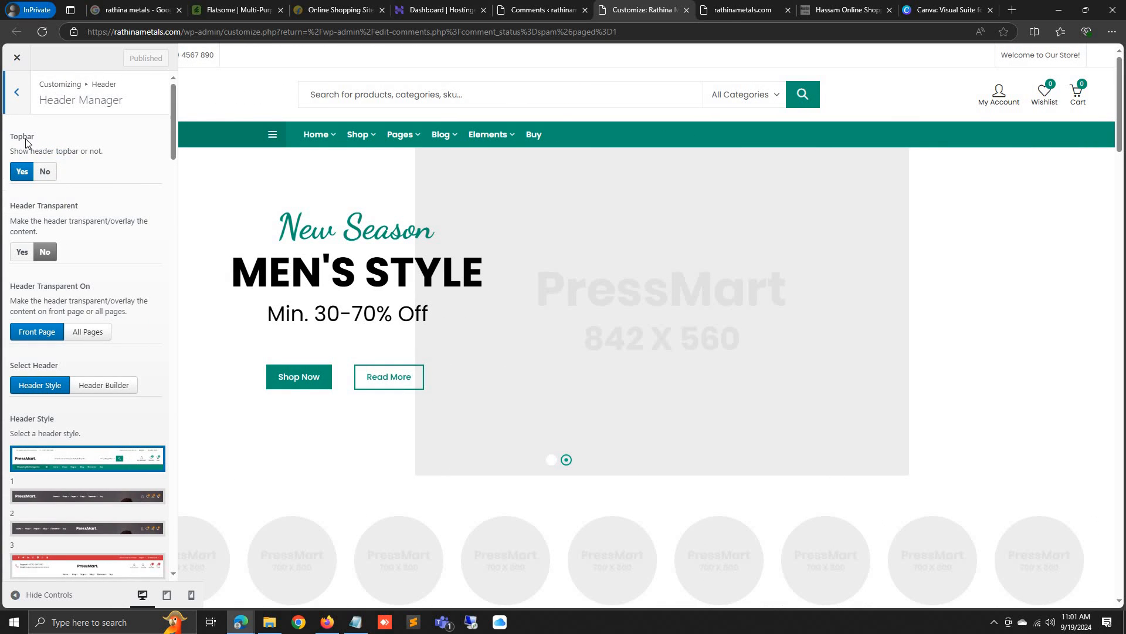
pyautogui.click(42, 174)
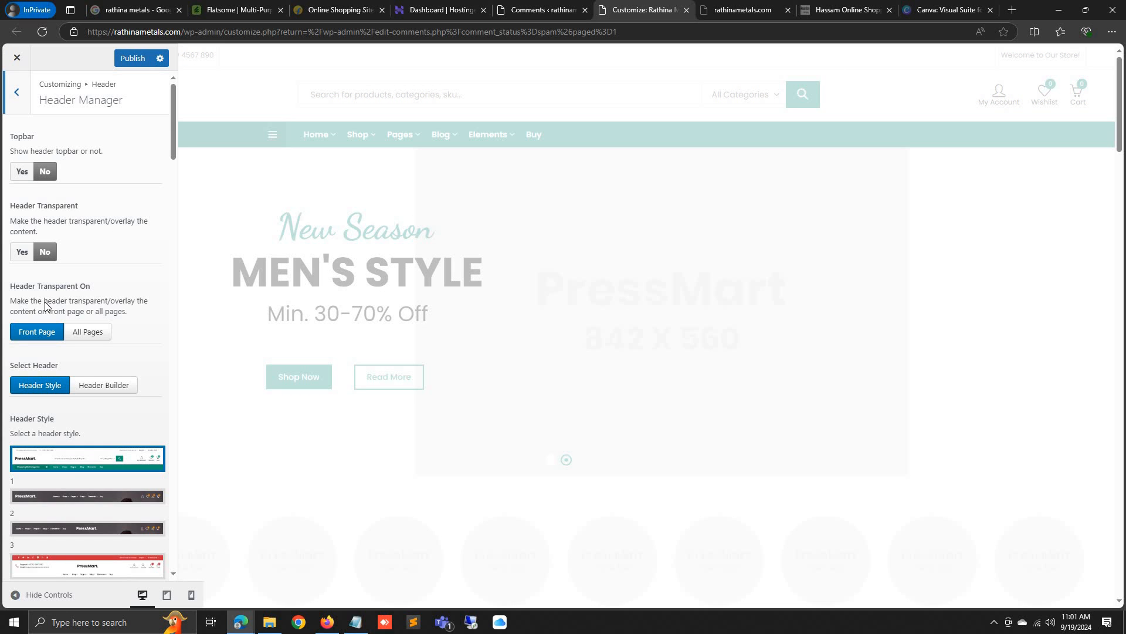
pyautogui.scroll(-3, 29, 394)
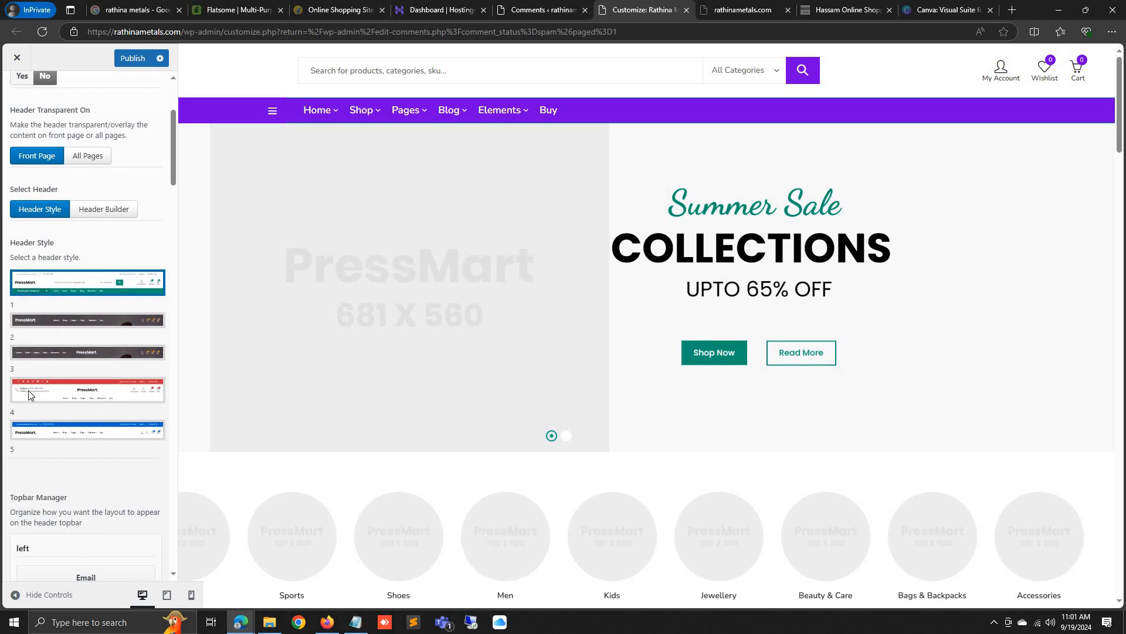
pyautogui.scroll(-15, 67, 382)
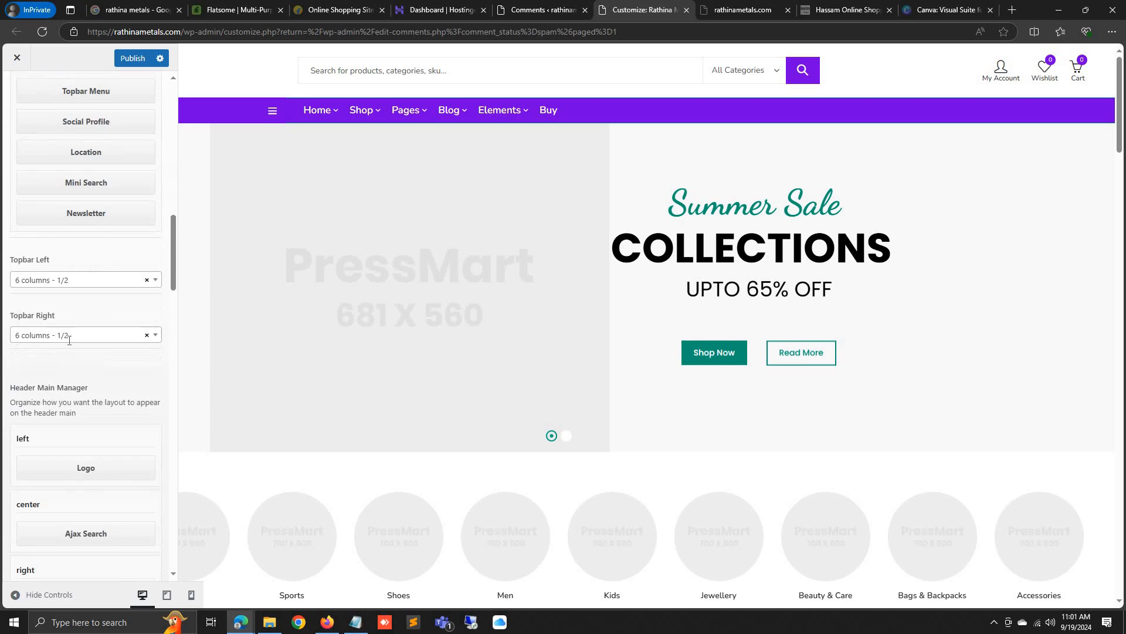
pyautogui.scroll(-5, 72, 354)
pyautogui.scroll(20, 34, 317)
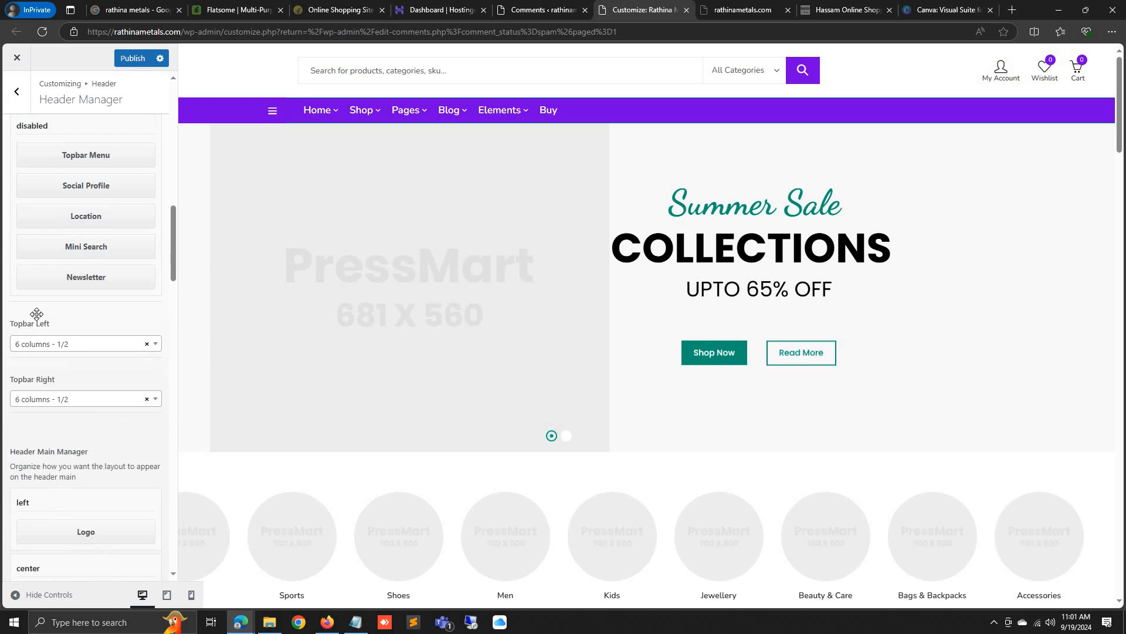
pyautogui.click(16, 100)
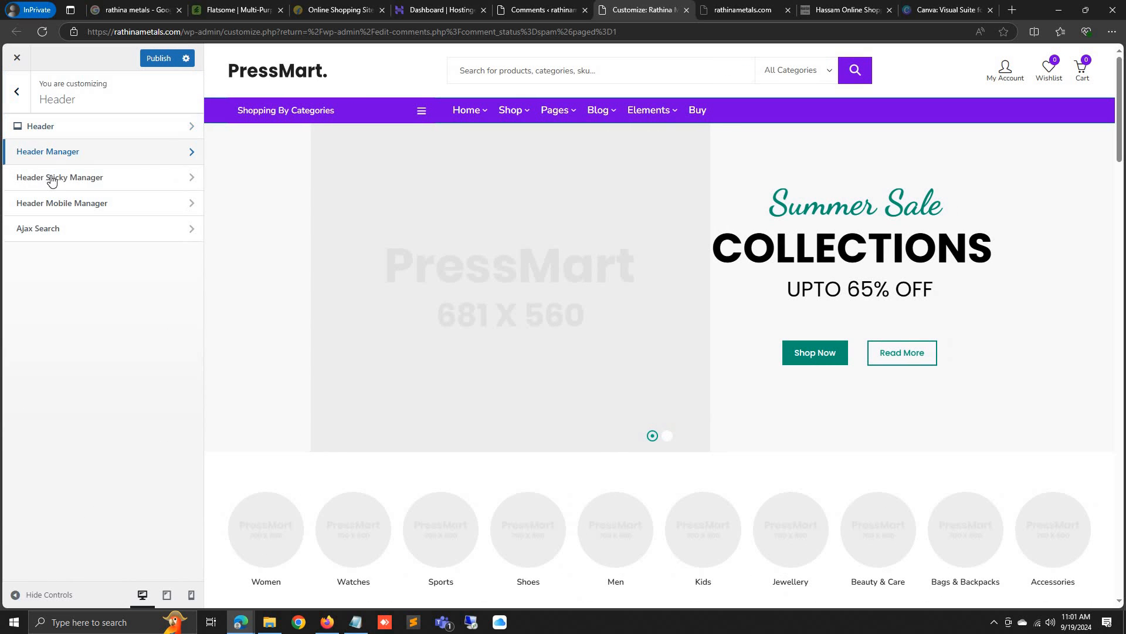
# Cut 'categories, sku' from the Ajax Search placeholder so it reads 'Search for products..'
pyautogui.click(50, 234)
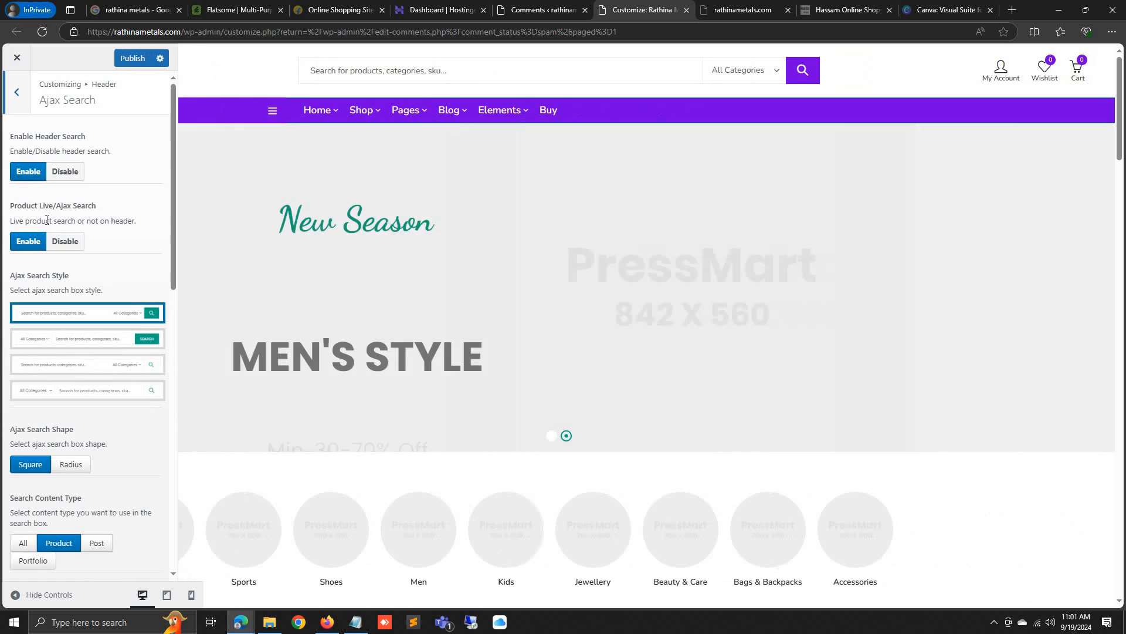
pyautogui.moveTo(375, 100)
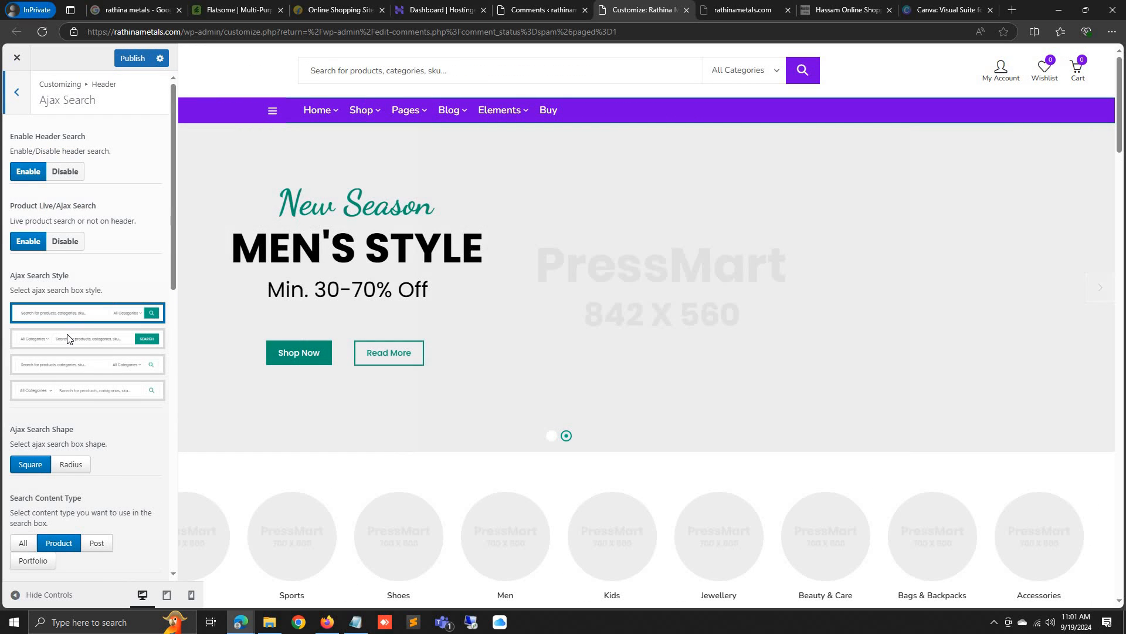
pyautogui.scroll(-7, 71, 376)
pyautogui.scroll(-3, 70, 402)
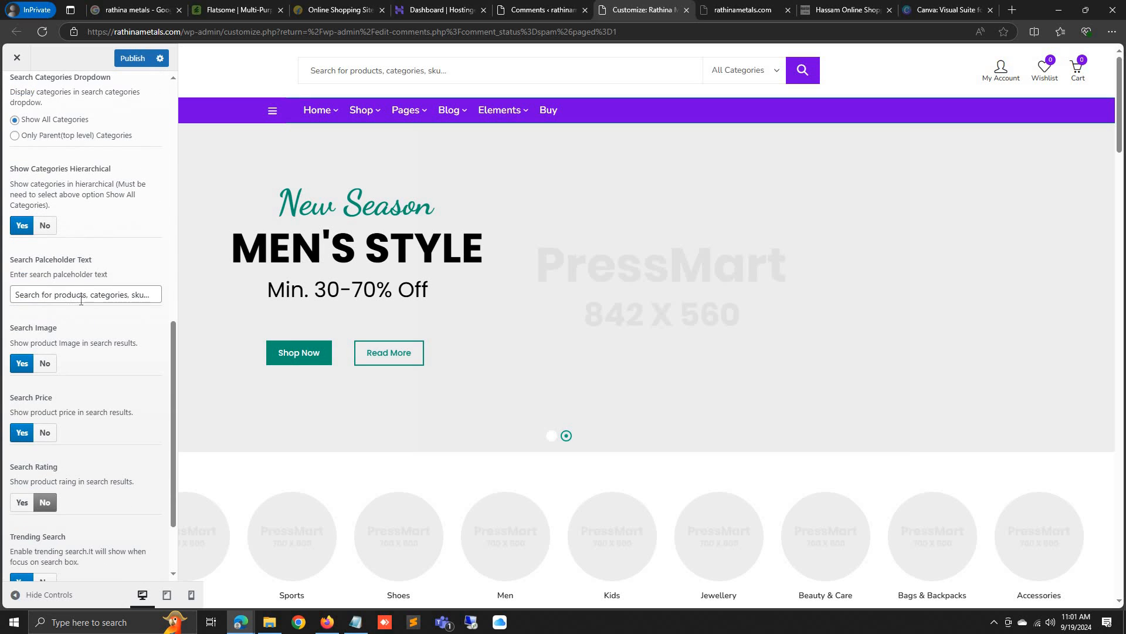
pyautogui.moveTo(90, 294); pyautogui.dragTo(213, 293)
pyautogui.press('BackSpace')
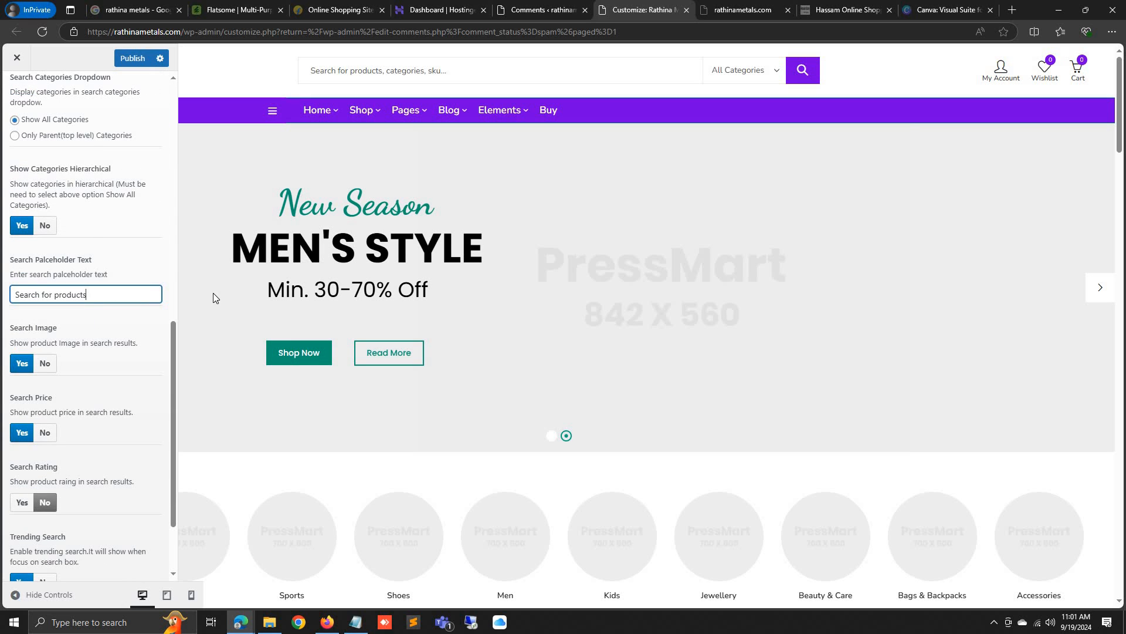
pyautogui.write('..')
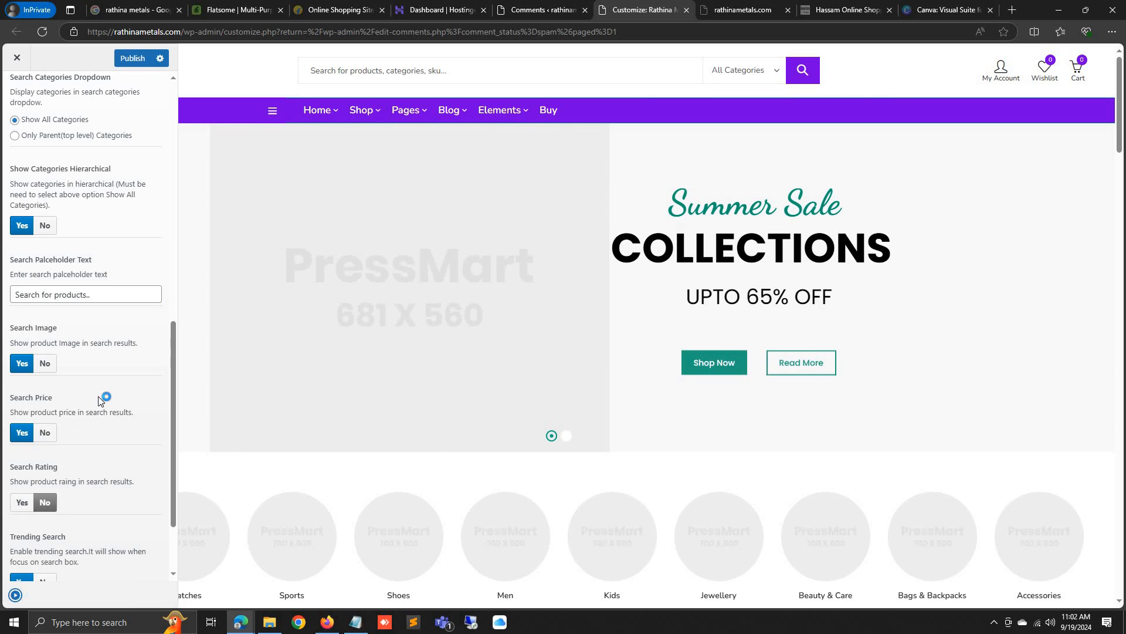
# Preview the store at full width, then publish the header changes
pyautogui.click(18, 595)
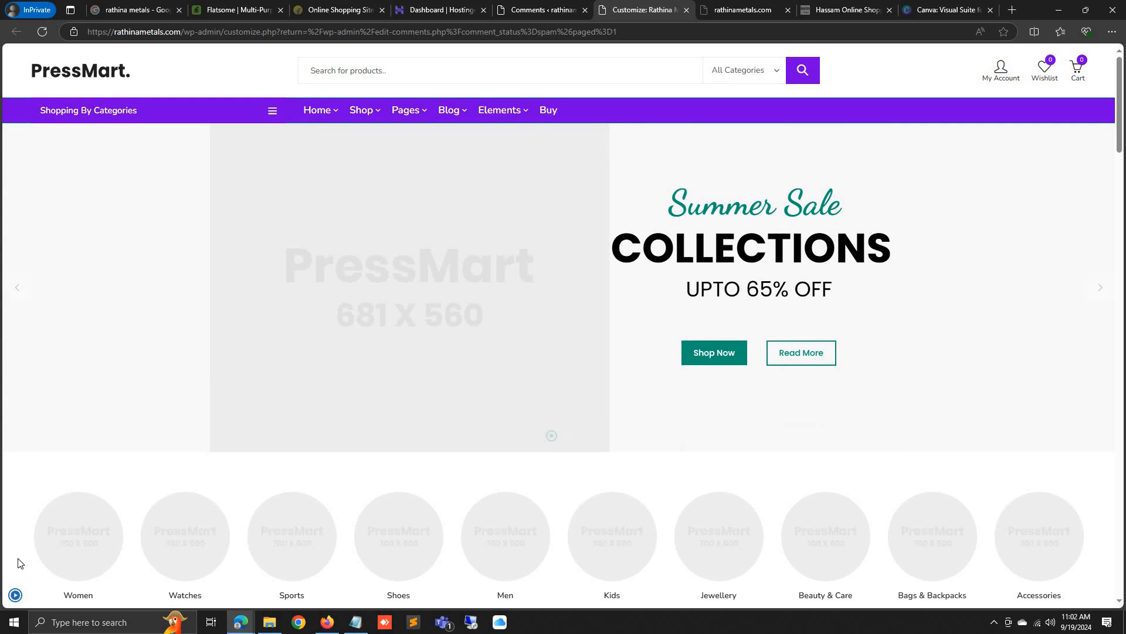
pyautogui.click(15, 595)
pyautogui.scroll(-1, 79, 410)
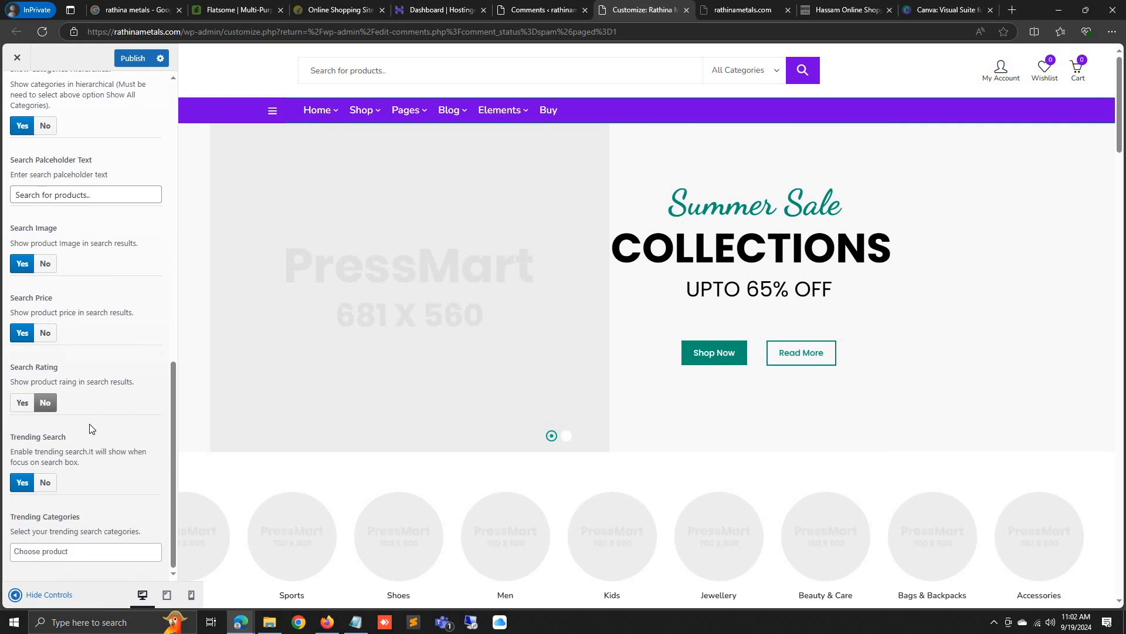
pyautogui.scroll(6, 82, 417)
pyautogui.click(17, 93)
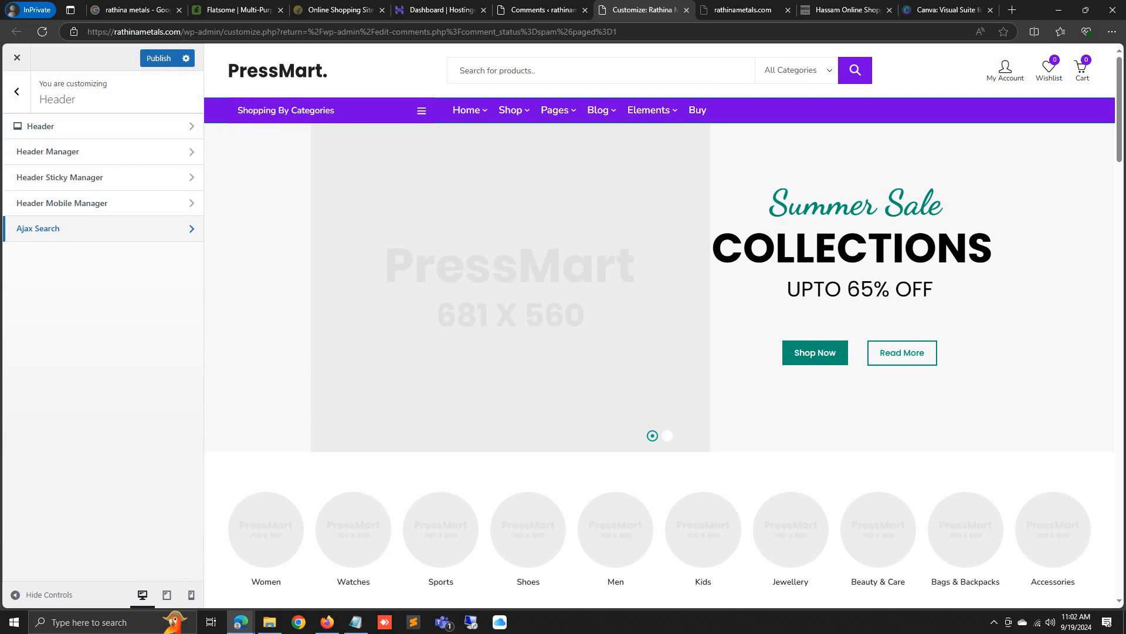
pyautogui.click(156, 60)
# Browse the Page Heading and Theme Styling sections of the Customizer
pyautogui.click(17, 92)
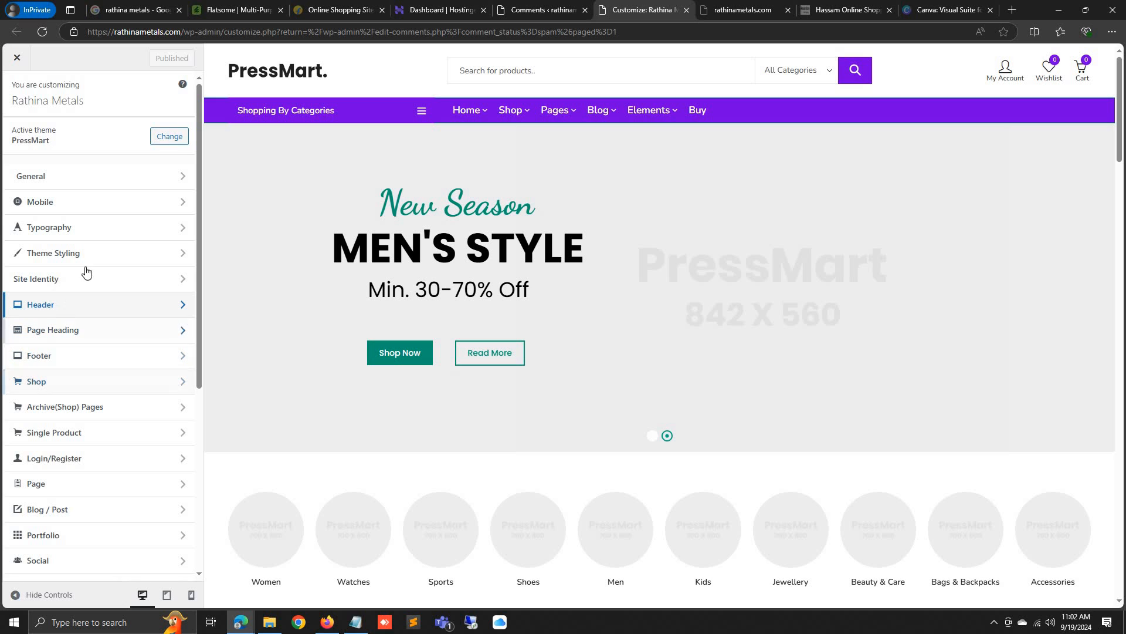
pyautogui.click(82, 330)
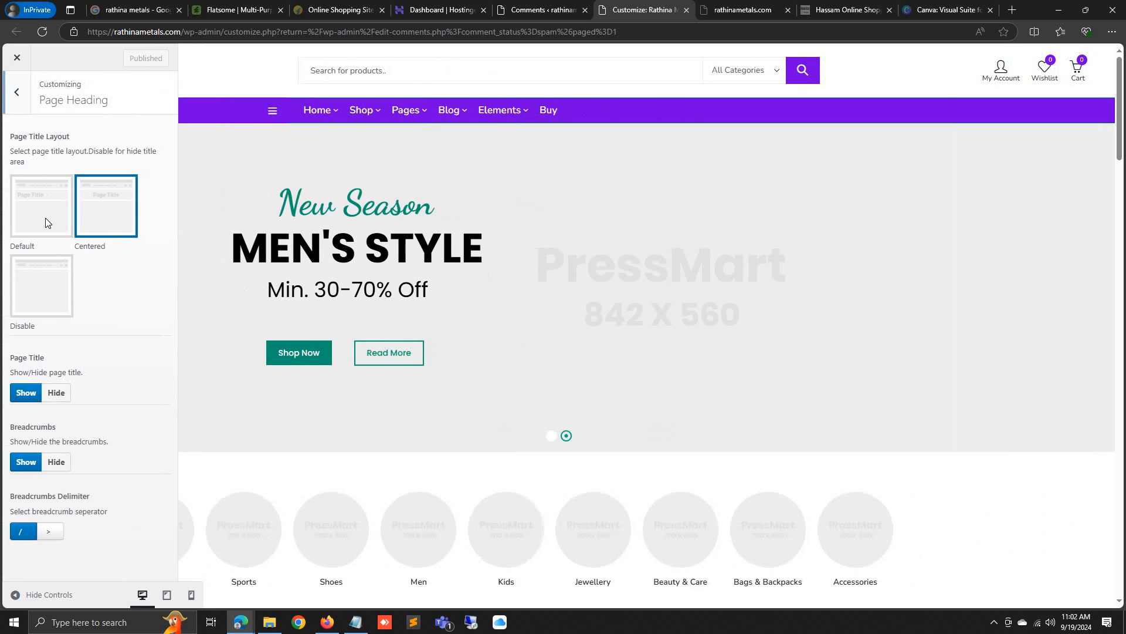
pyautogui.click(19, 91)
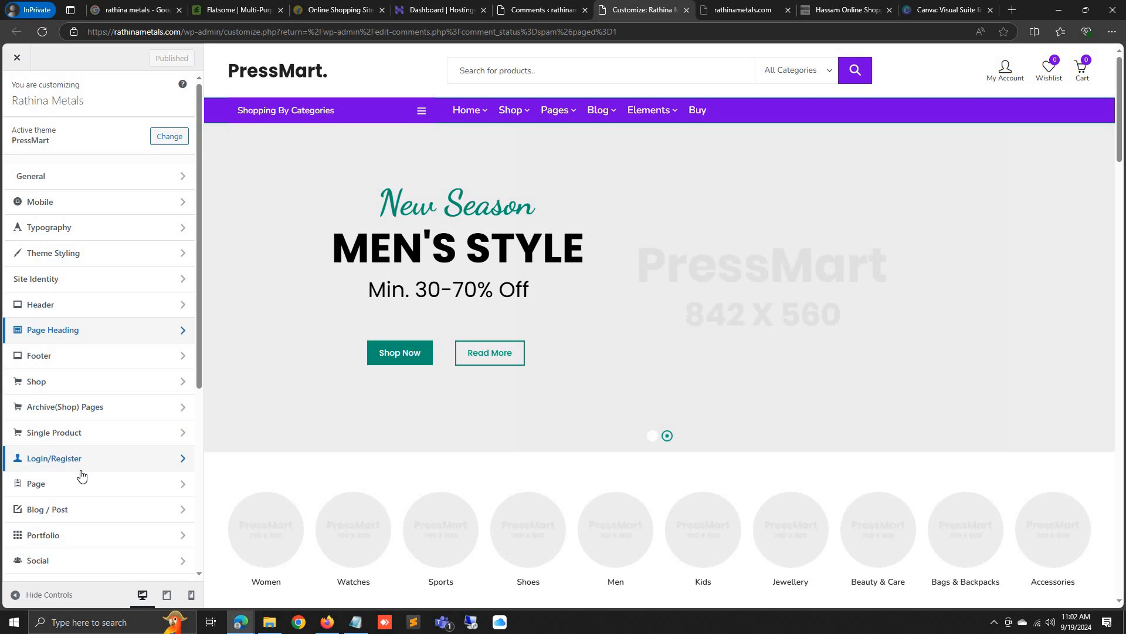
pyautogui.scroll(-5, 82, 475)
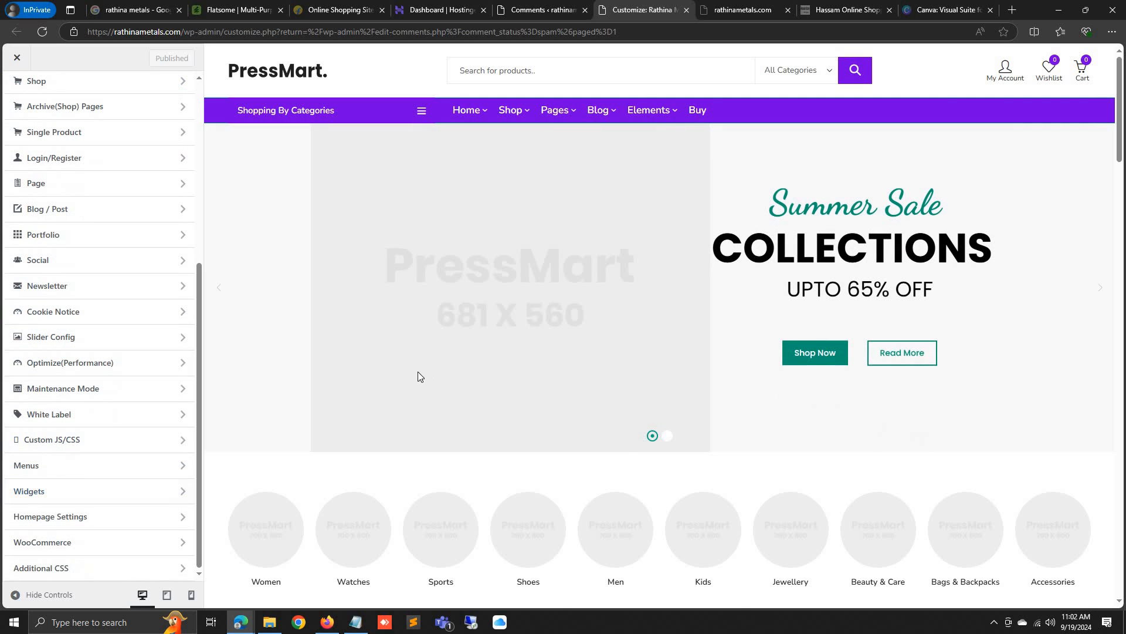
pyautogui.scroll(-4, 419, 376)
pyautogui.scroll(5, 130, 431)
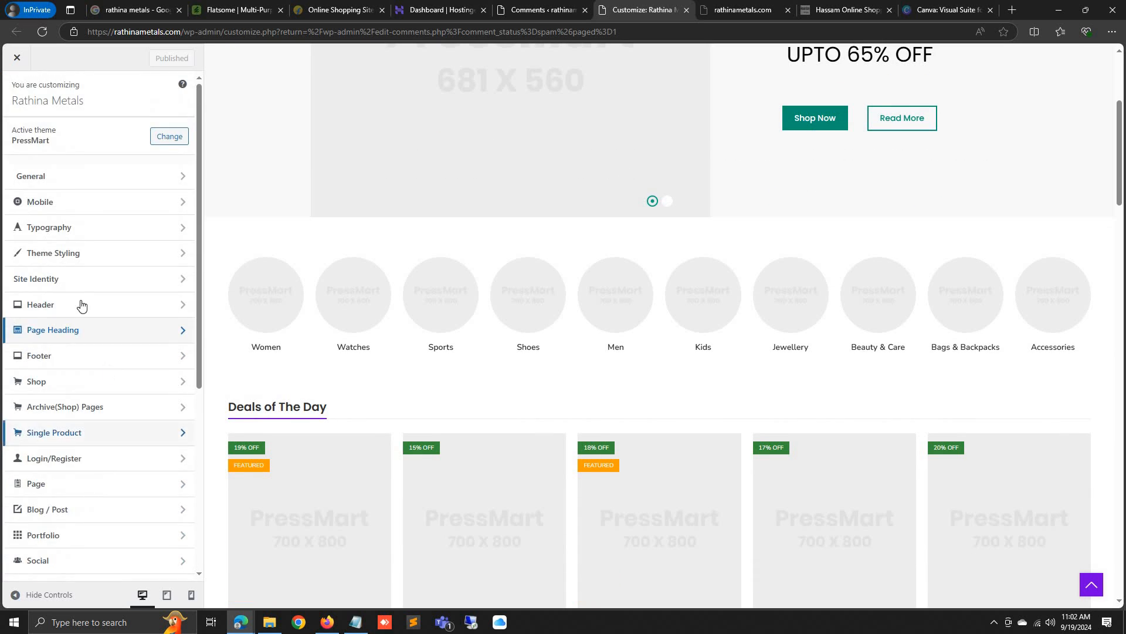
pyautogui.click(73, 258)
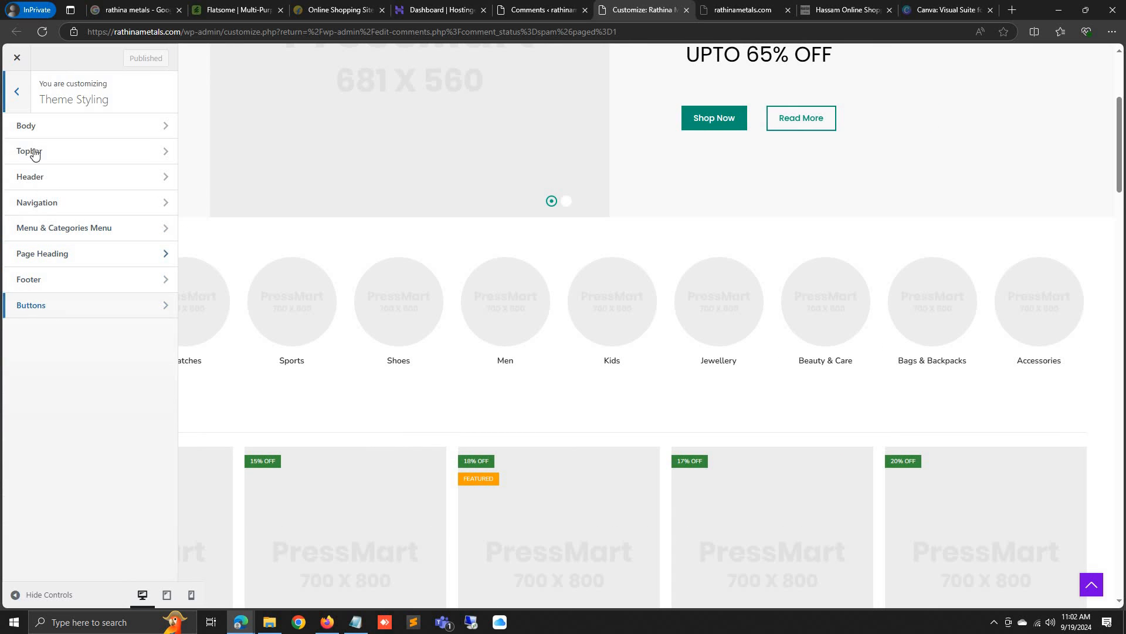
pyautogui.press('Escape')
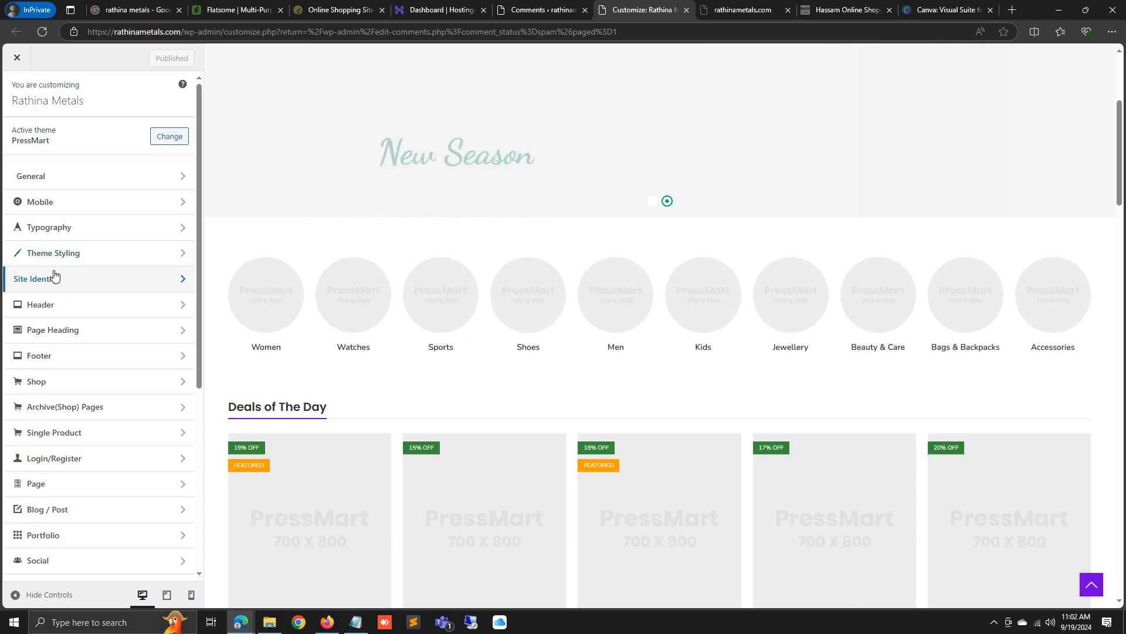
# Look over the Header sections and the Theme Styling button colour settings
pyautogui.click(53, 306)
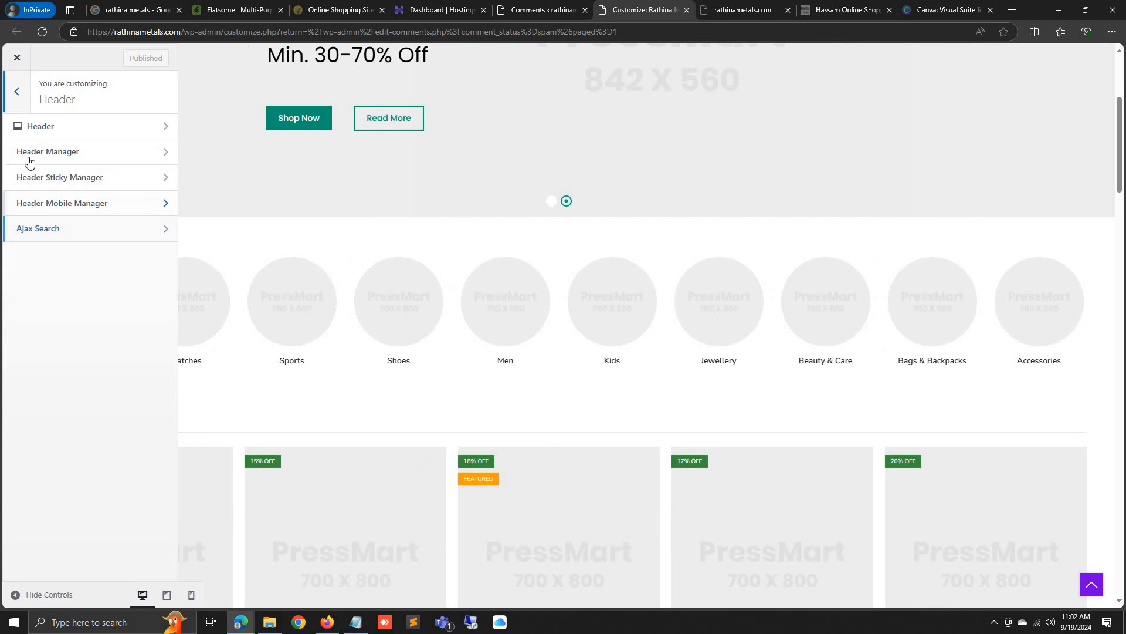
pyautogui.click(14, 126)
pyautogui.click(73, 252)
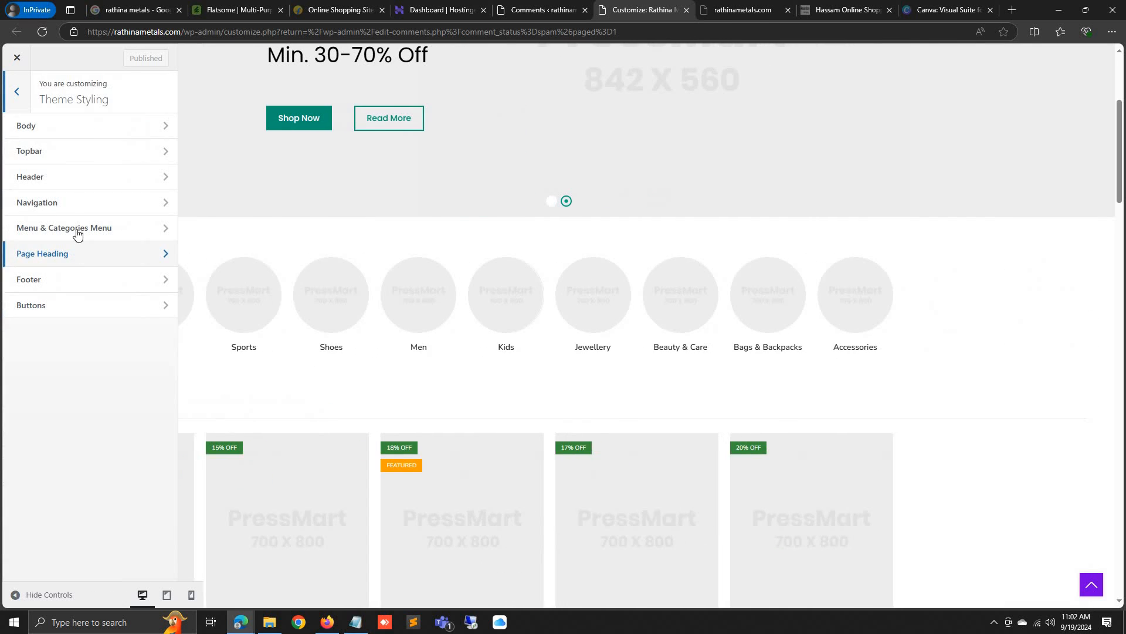
pyautogui.click(75, 304)
pyautogui.scroll(-9, 81, 283)
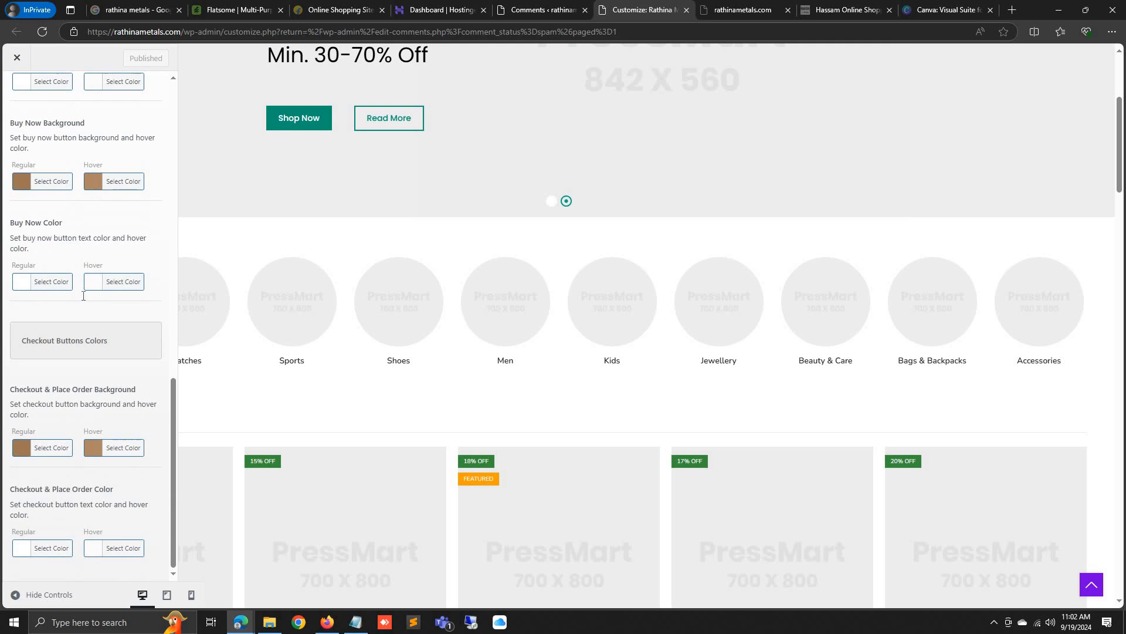
pyautogui.scroll(9, 63, 238)
pyautogui.click(4, 92)
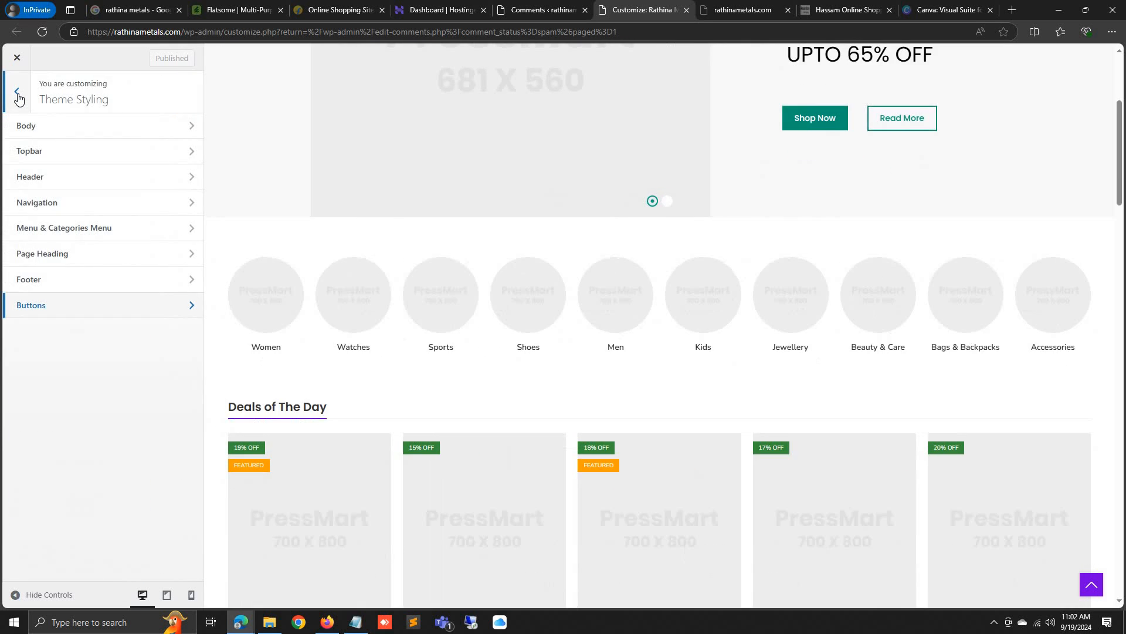
pyautogui.click(7, 92)
# Review WooCommerce's Store Notice, Product Catalog, Product Images and Checkout settings
pyautogui.scroll(-1, 88, 433)
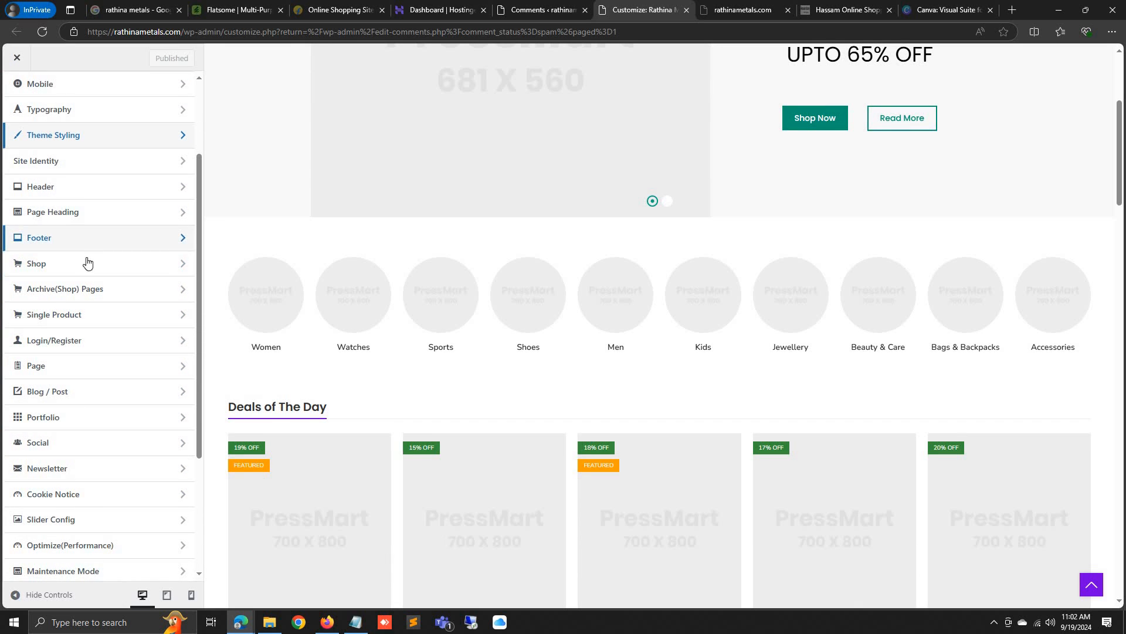
pyautogui.scroll(-2, 83, 440)
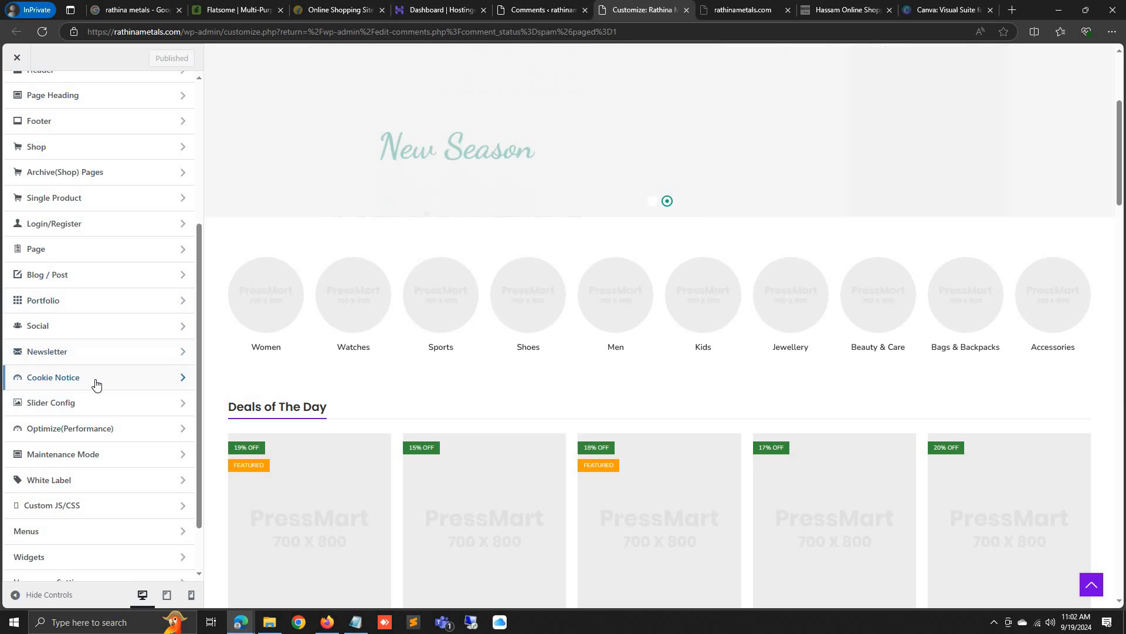
pyautogui.scroll(-1, 101, 469)
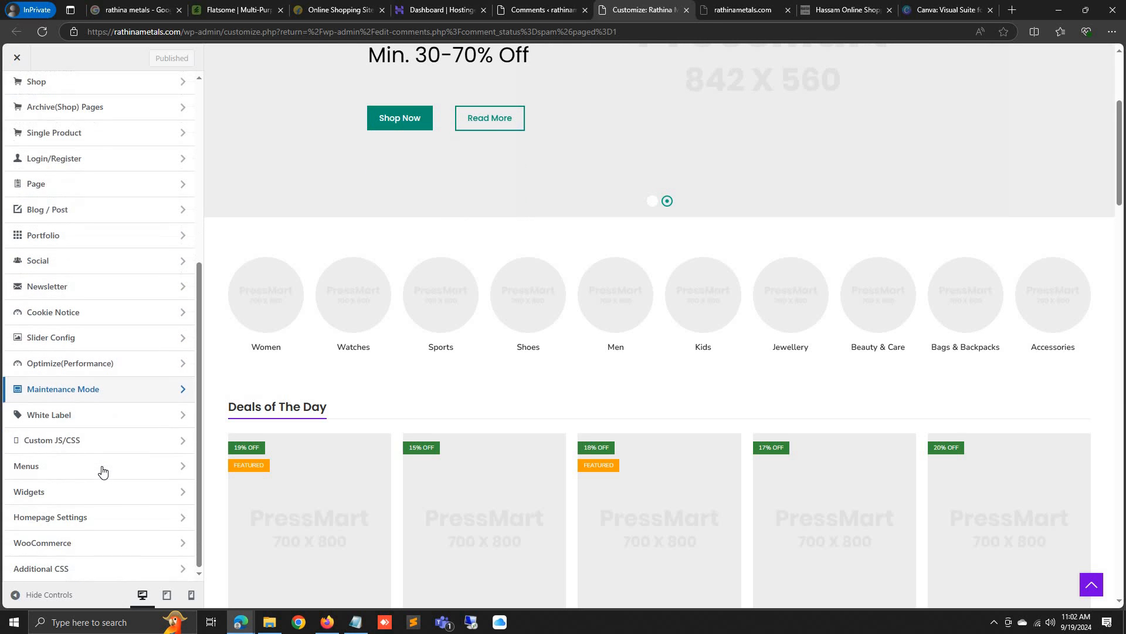
pyautogui.click(86, 546)
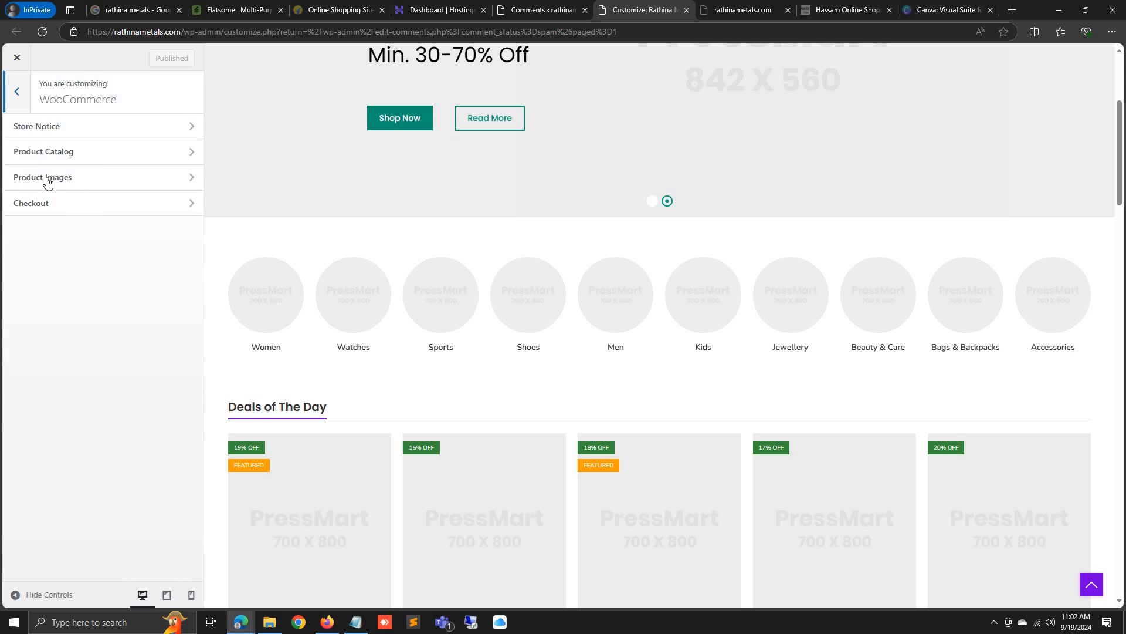
pyautogui.click(73, 130)
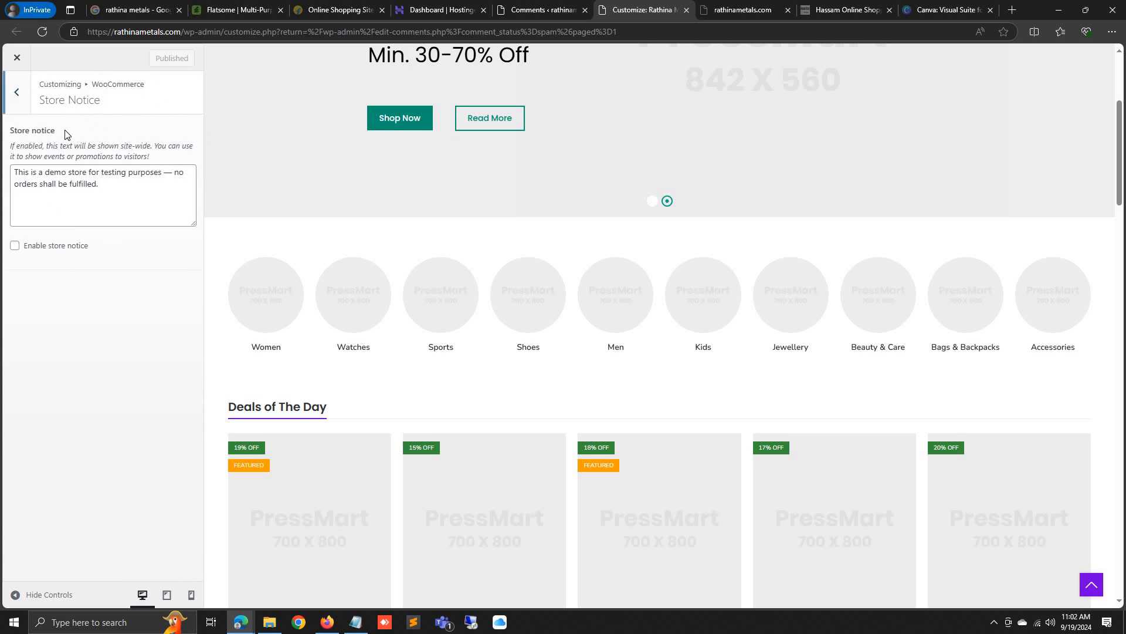
pyautogui.press('Escape')
pyautogui.click(72, 153)
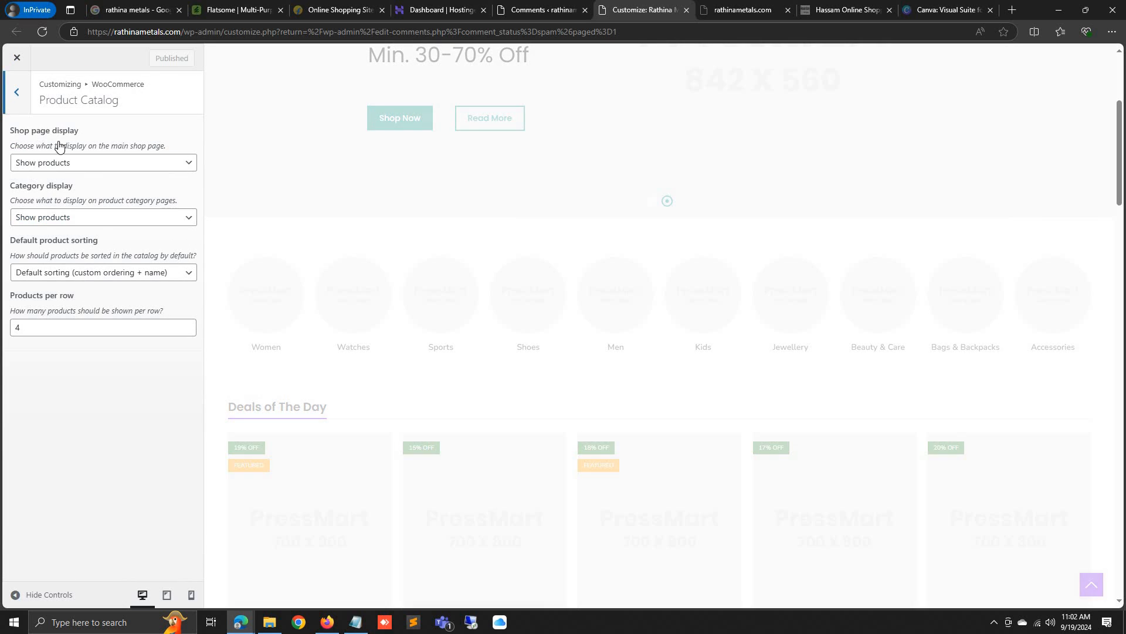
pyautogui.press('Escape')
pyautogui.click(72, 182)
pyautogui.click(16, 91)
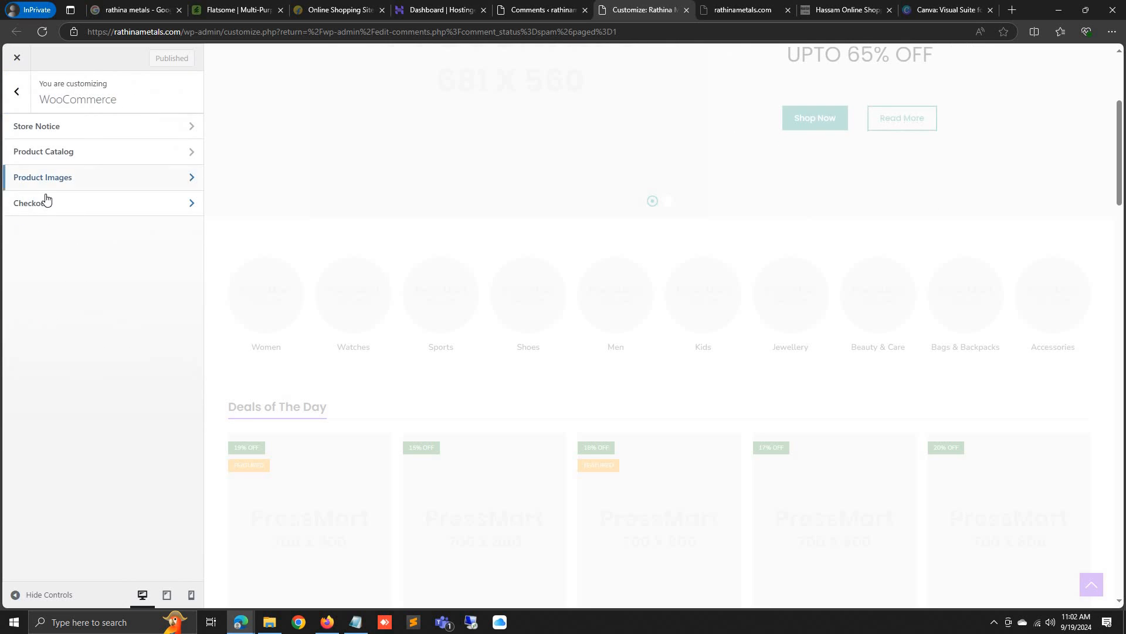
pyautogui.click(43, 203)
pyautogui.click(14, 94)
pyautogui.press('Escape')
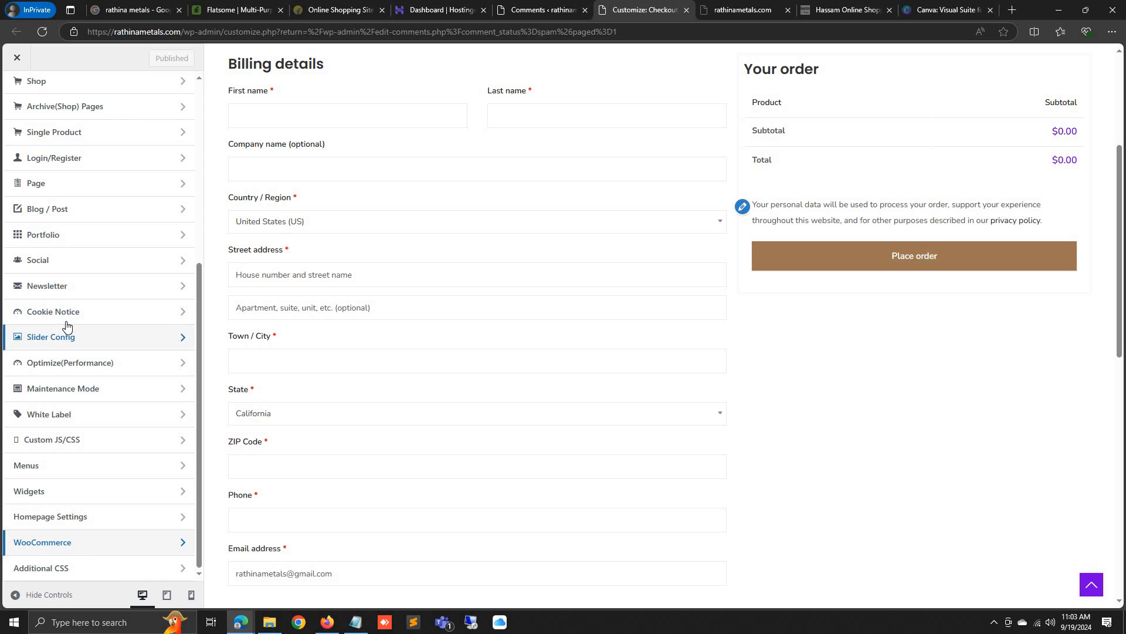
pyautogui.scroll(2, 65, 324)
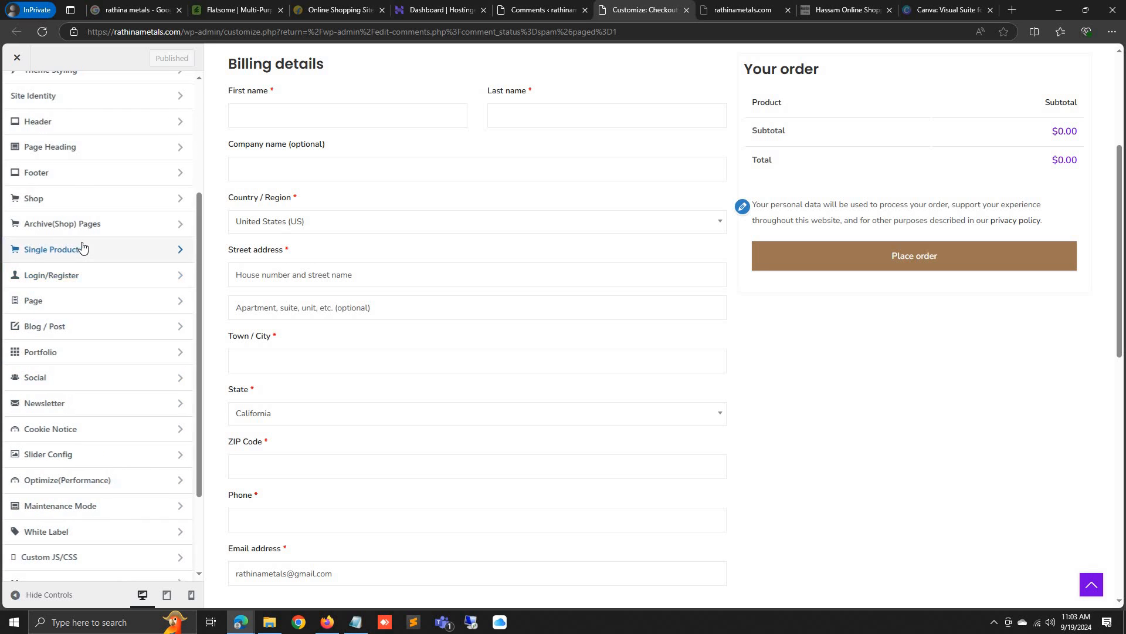
# In Single Product advanced options, try delivery & return terms, leaving them turned off
pyautogui.click(82, 247)
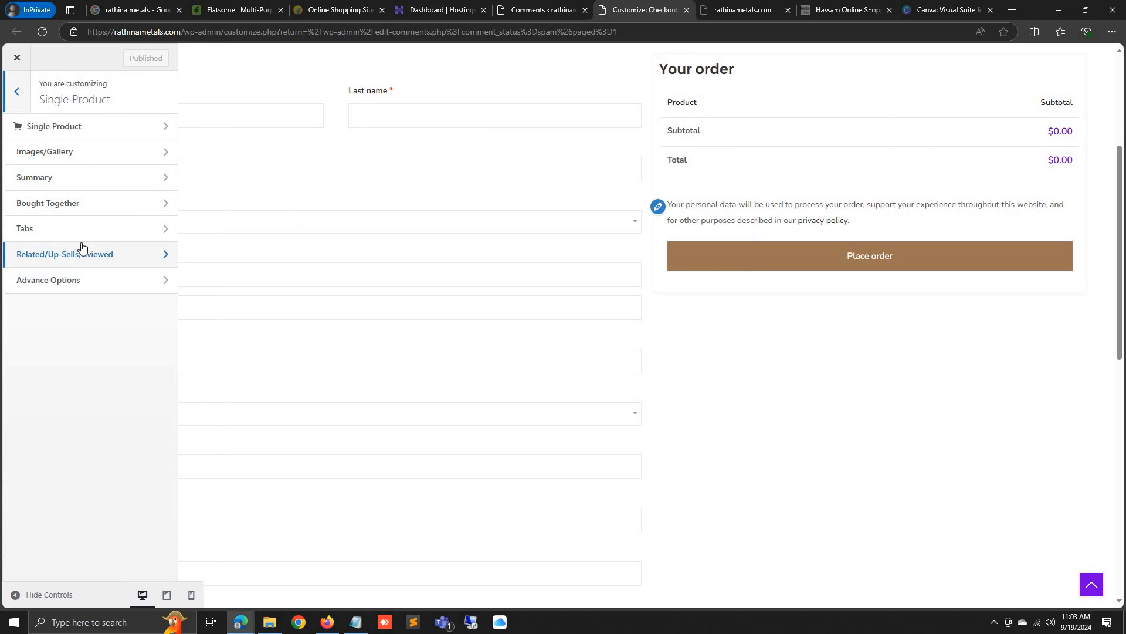
pyautogui.click(58, 280)
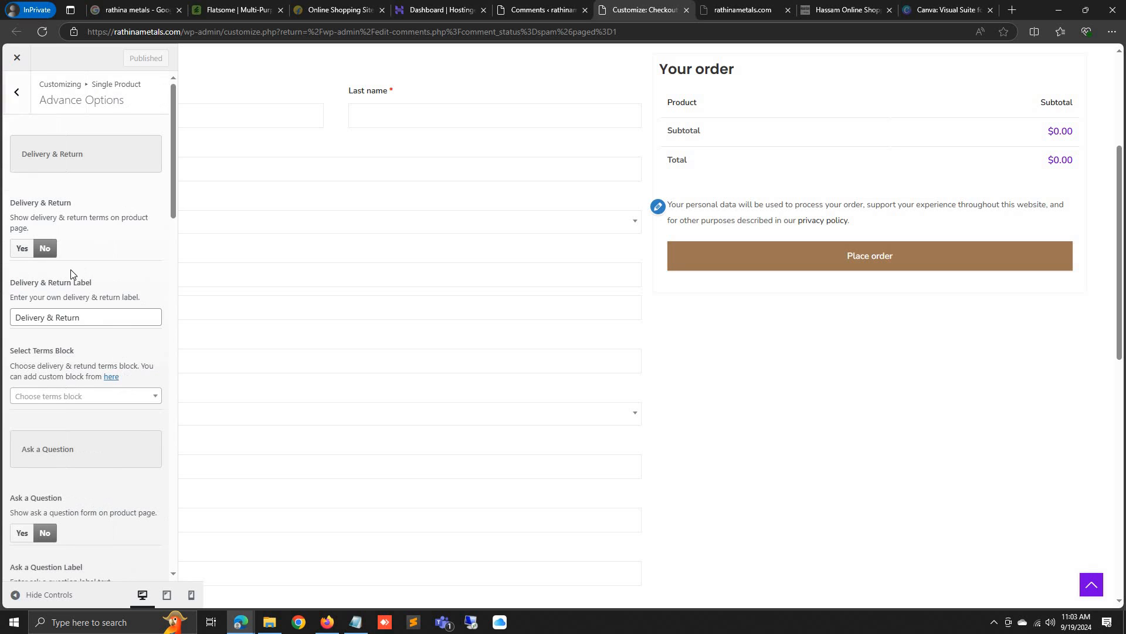
pyautogui.click(26, 254)
pyautogui.scroll(-2, 88, 326)
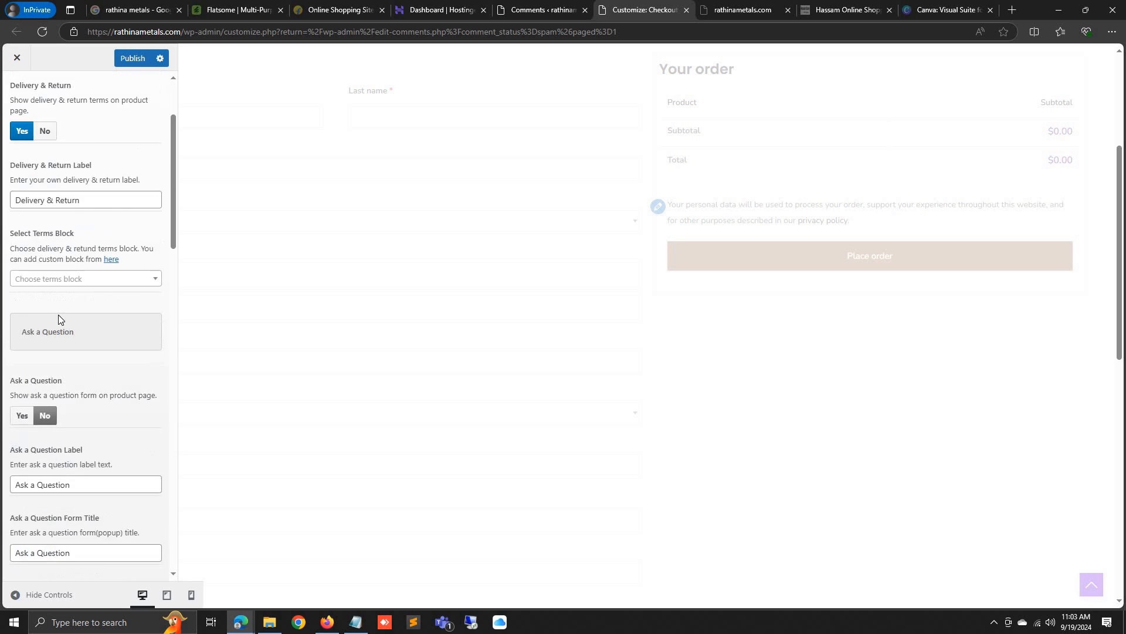
pyautogui.scroll(2, 61, 240)
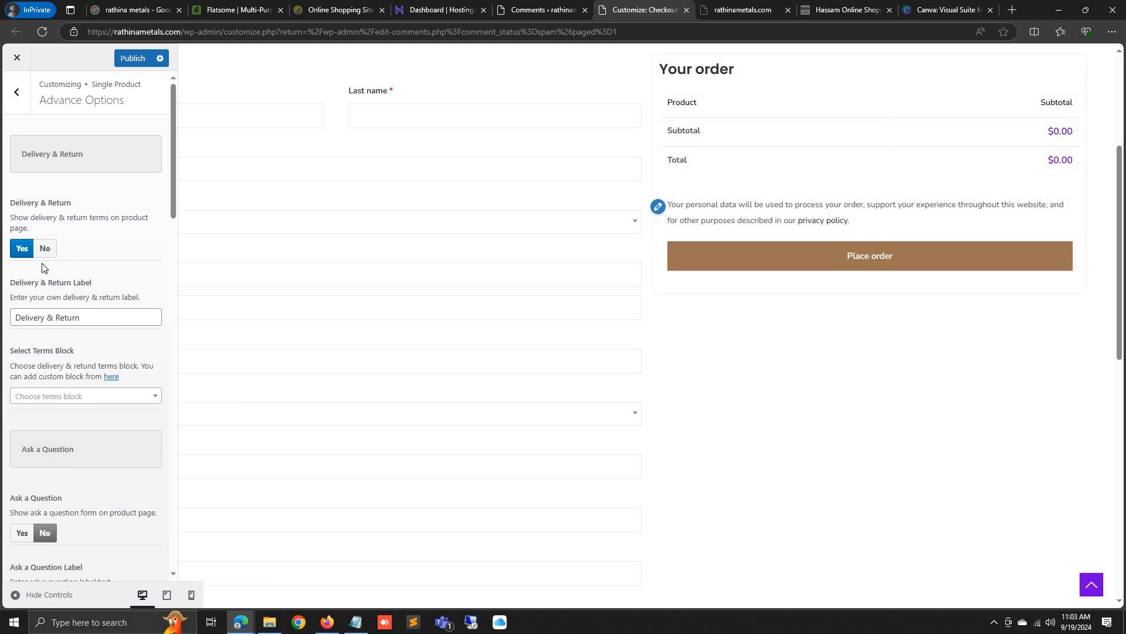
pyautogui.click(83, 319)
pyautogui.click(45, 249)
pyautogui.scroll(-2, 60, 289)
pyautogui.scroll(-8, 60, 288)
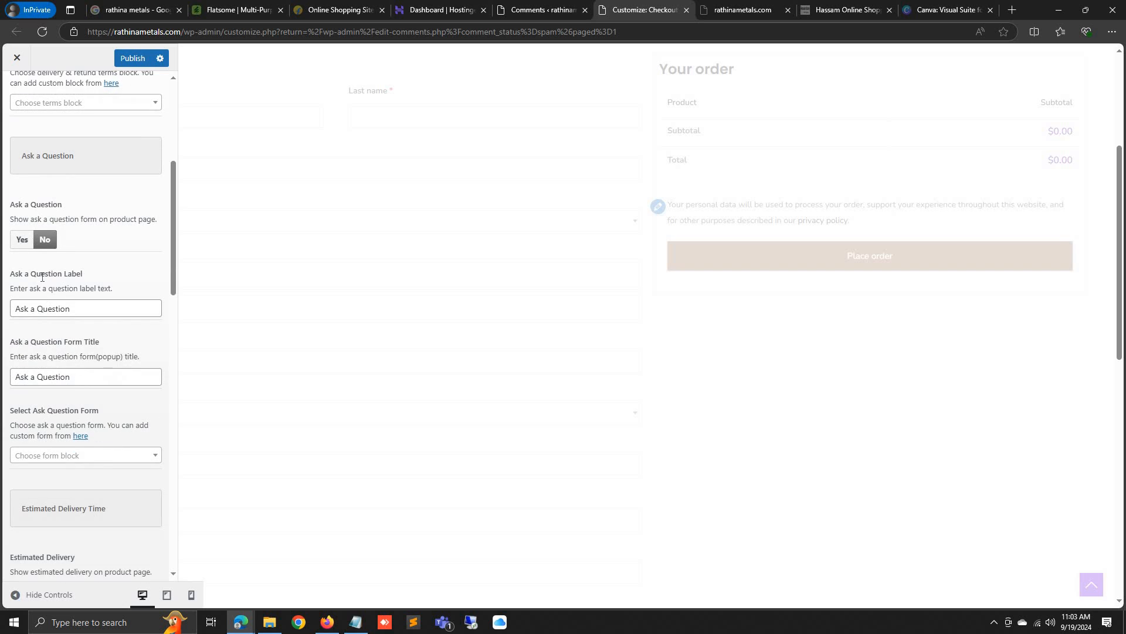
# Enable a 1–3 day estimated delivery and the visitor count, then view the storefront
pyautogui.click(23, 298)
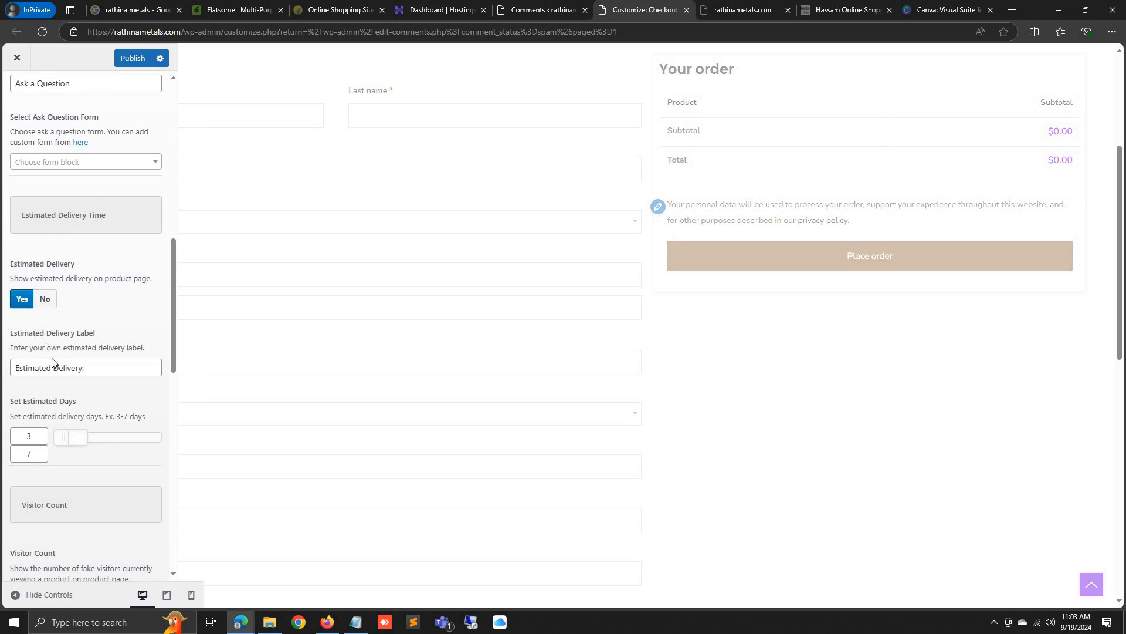
pyautogui.moveTo(57, 441); pyautogui.dragTo(65, 441)
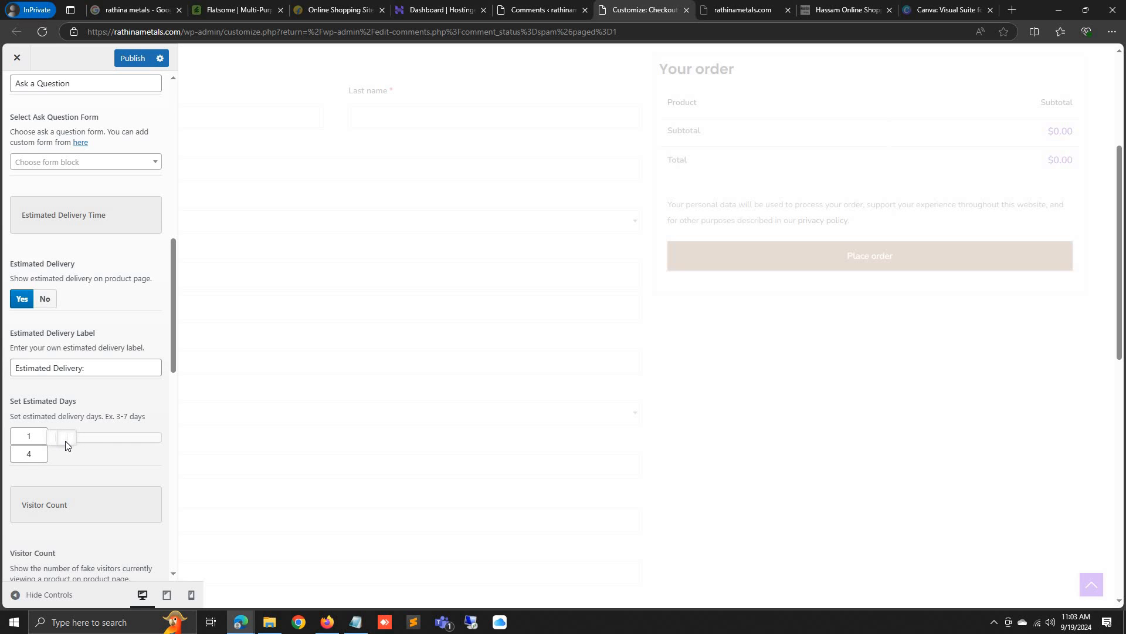
pyautogui.scroll(-4, 59, 435)
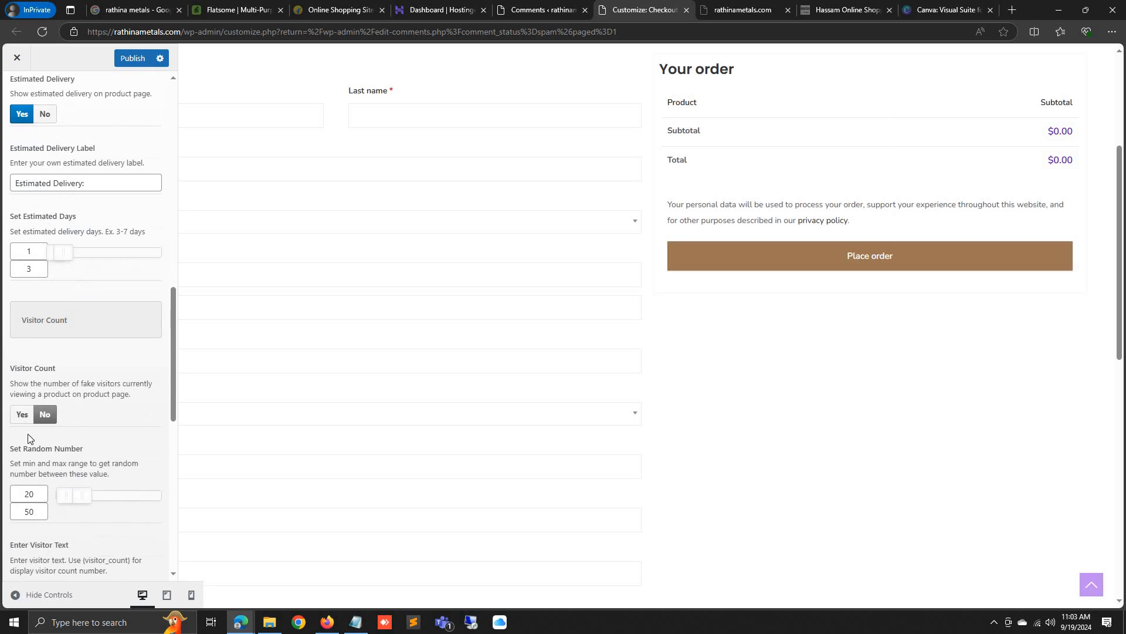
pyautogui.click(20, 362)
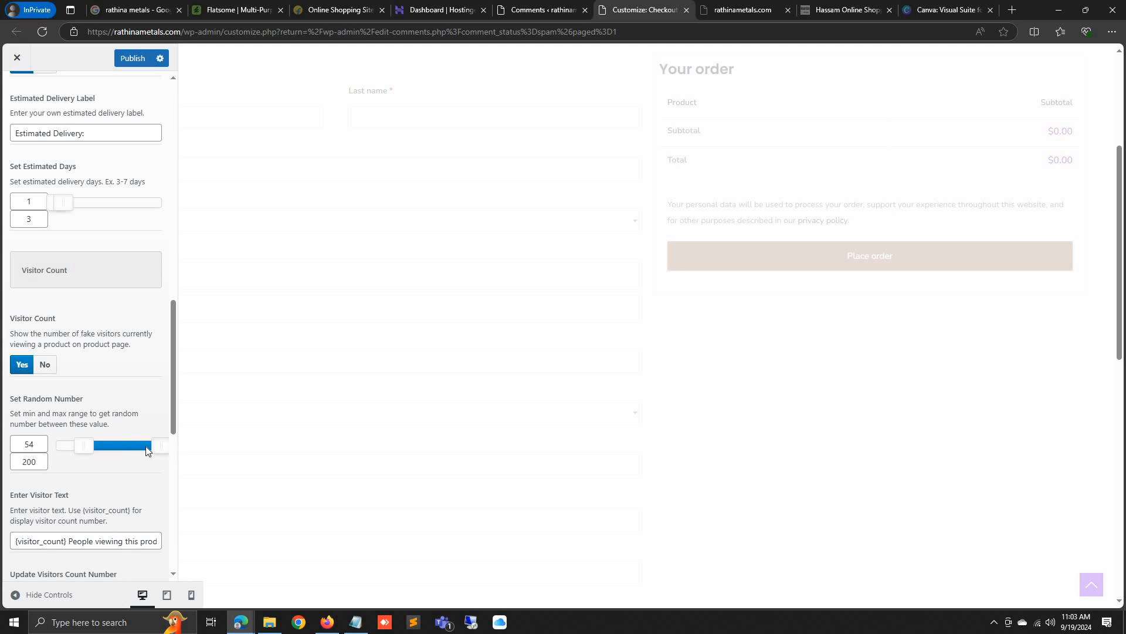
pyautogui.scroll(-9, 90, 423)
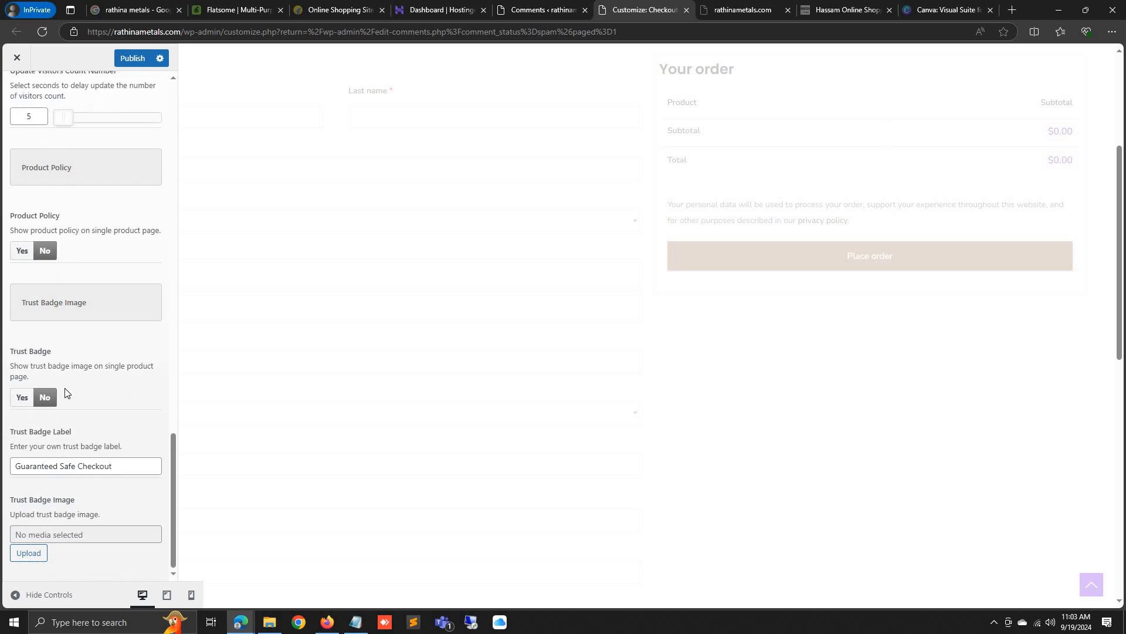
pyautogui.scroll(11, 66, 393)
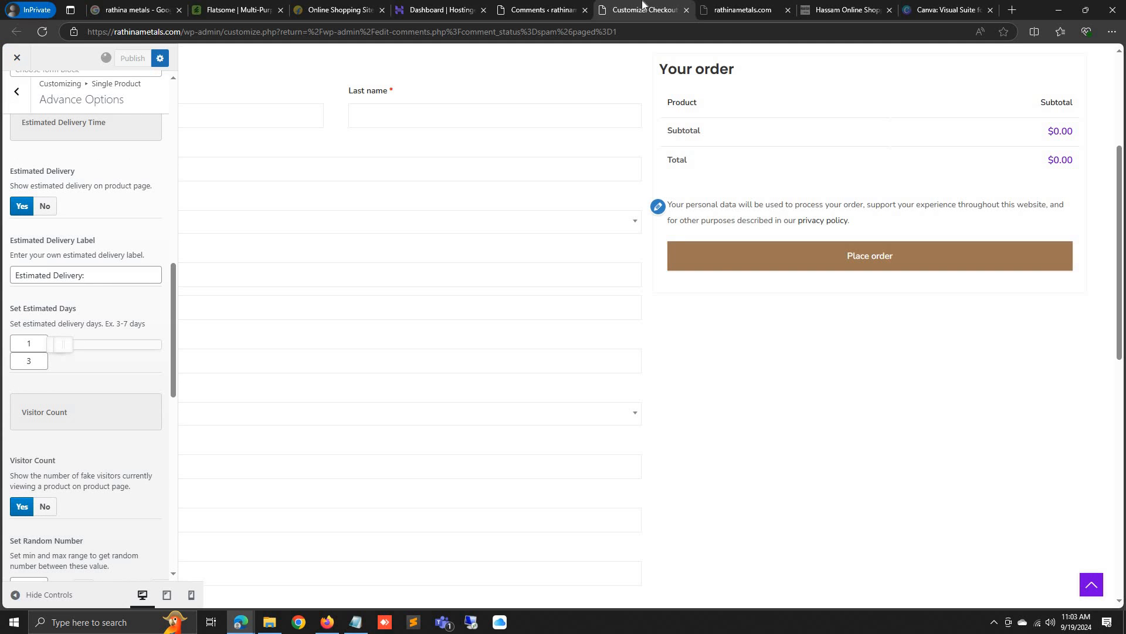
pyautogui.click(704, 7)
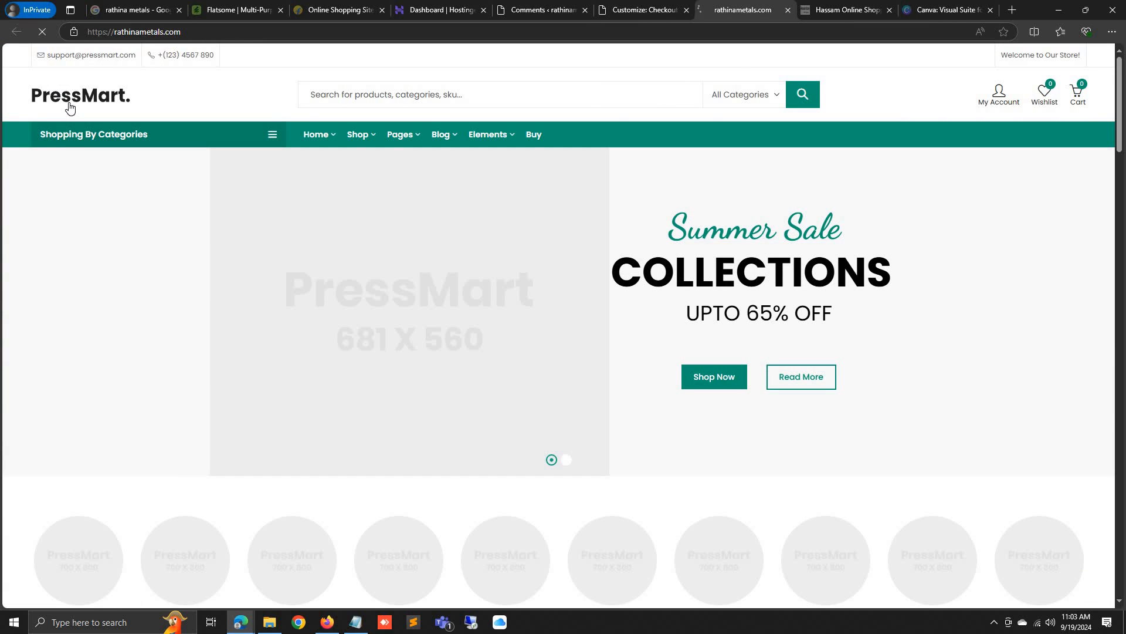
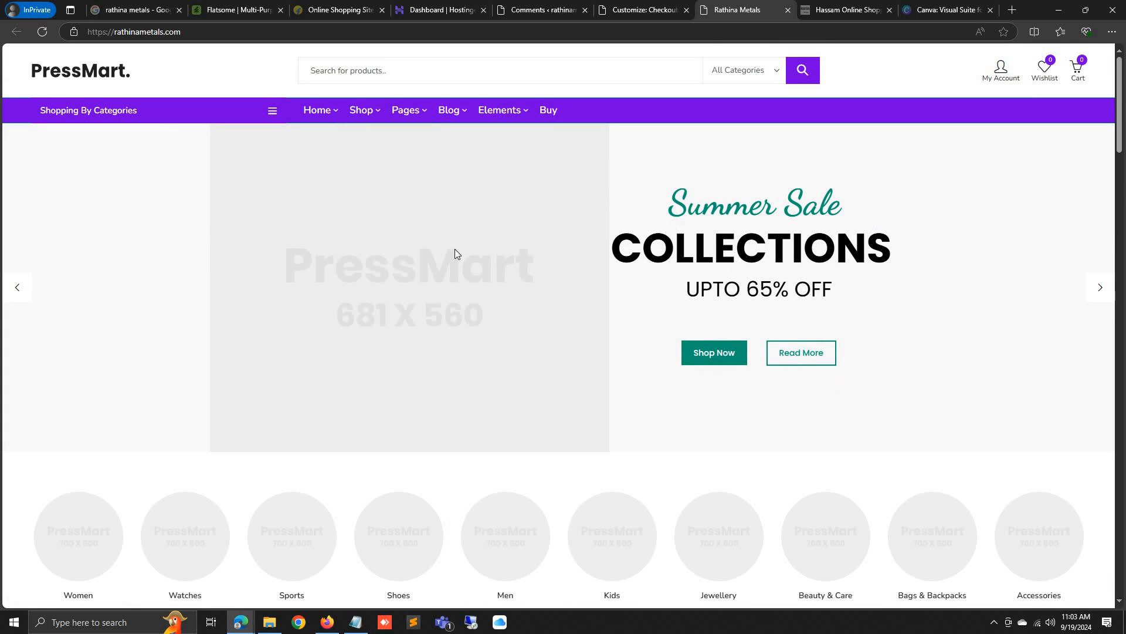
# Open the installed plugins list in the Rathina Metals WordPress admin
pyautogui.click(646, 7)
pyautogui.click(543, 10)
pyautogui.scroll(-2, 53, 463)
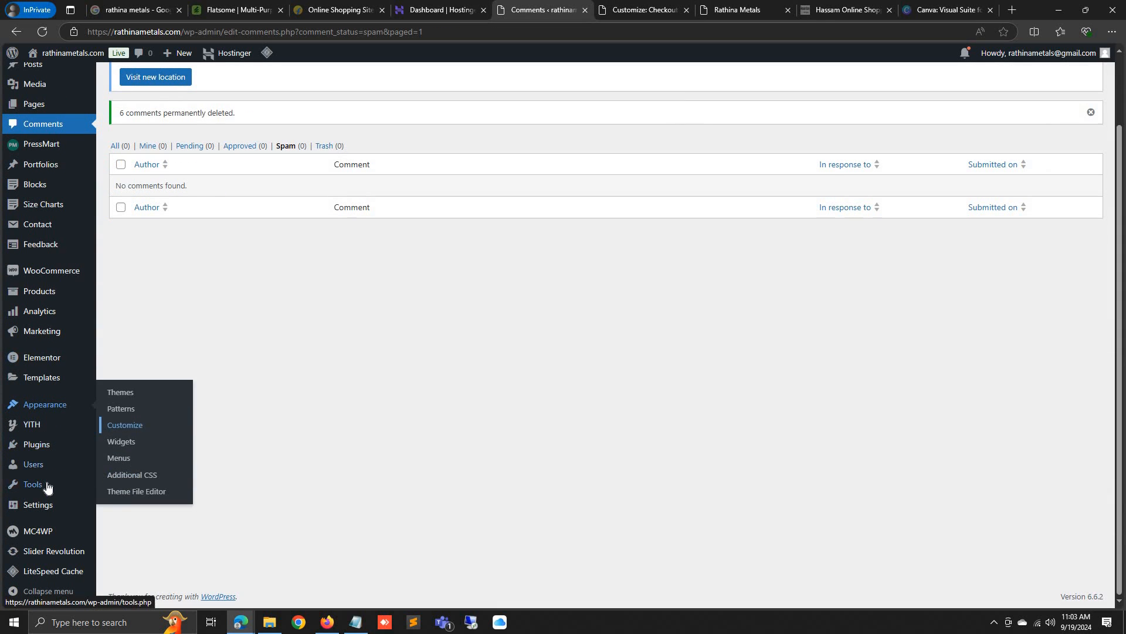
pyautogui.click(51, 453)
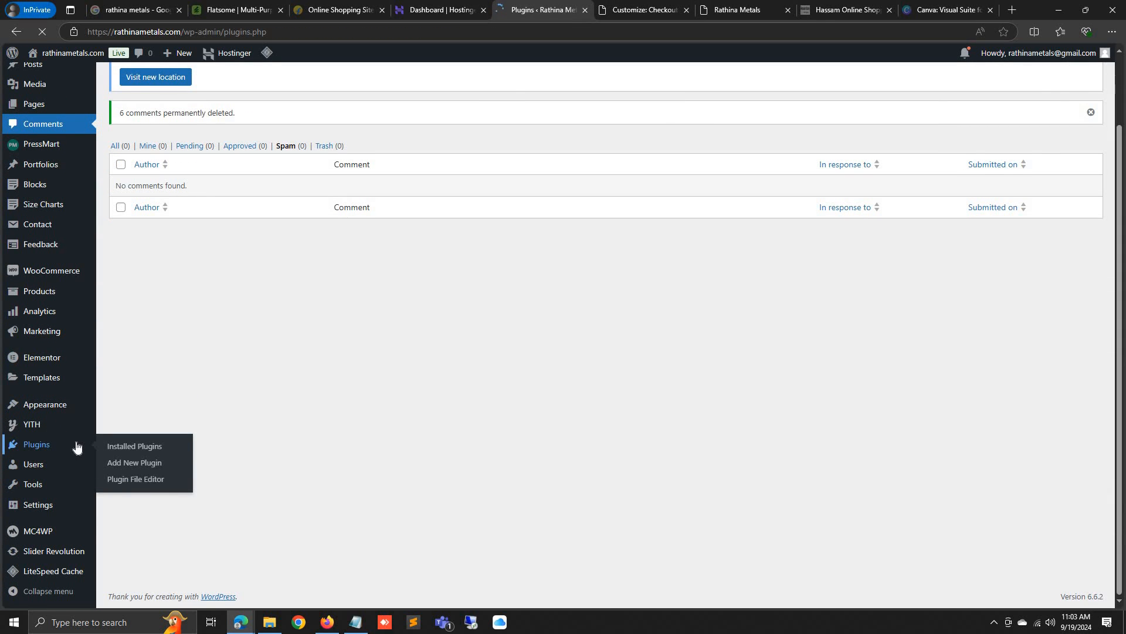
pyautogui.scroll(-3, 158, 373)
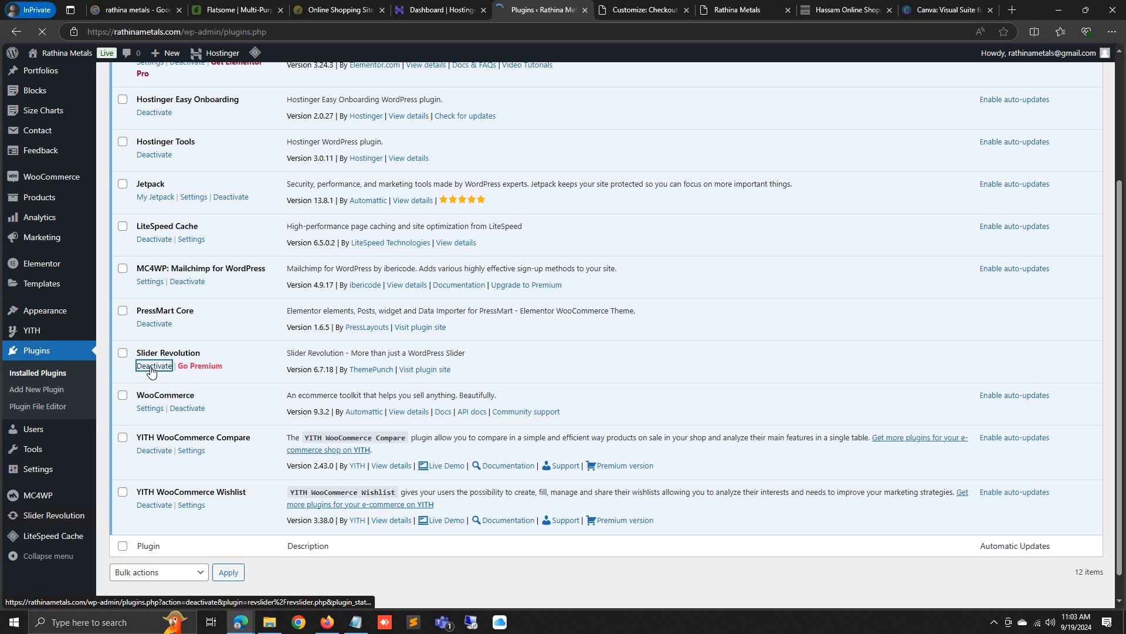
# Check the reference grocery store homepage, then delete the Slider Revolution plugin
pyautogui.click(837, 7)
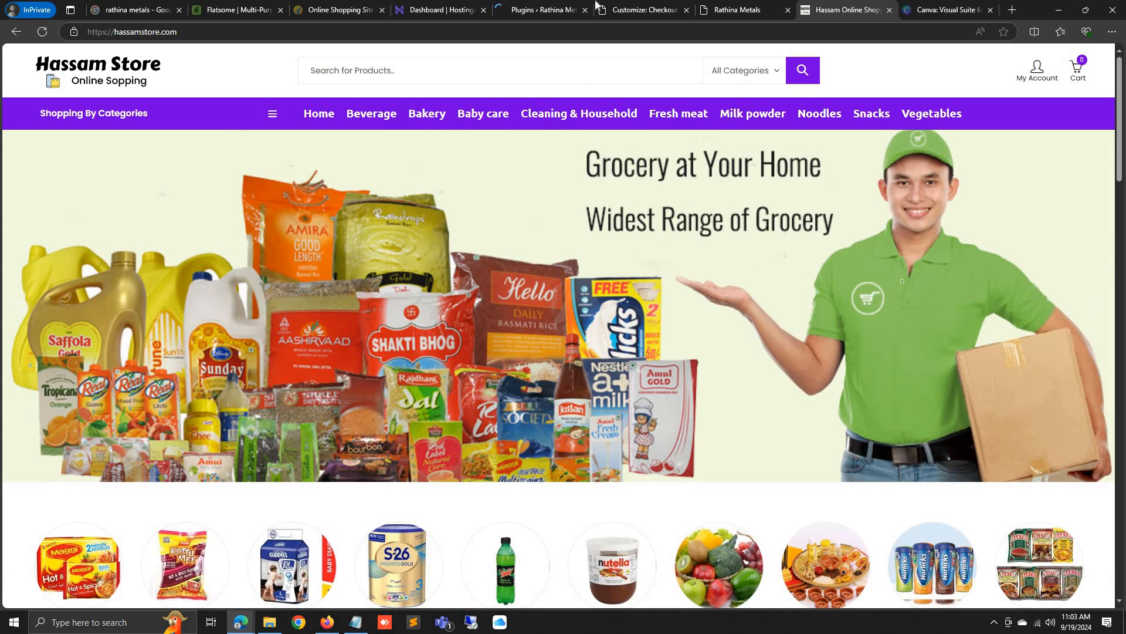
pyautogui.click(539, 9)
pyautogui.scroll(-4, 140, 429)
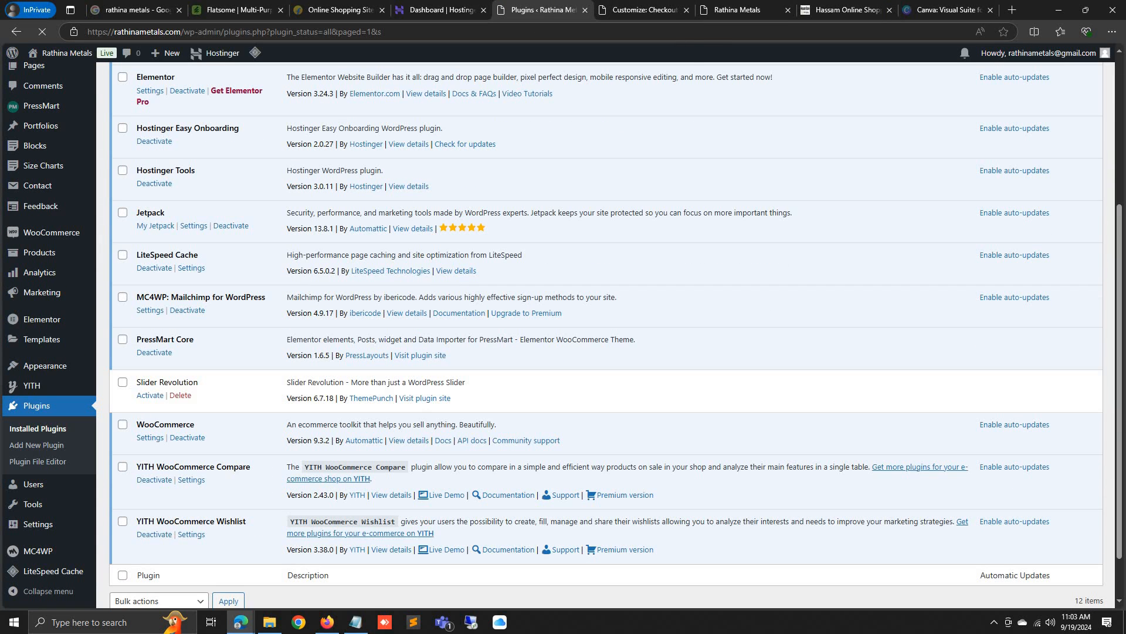
pyautogui.click(180, 394)
pyautogui.click(617, 88)
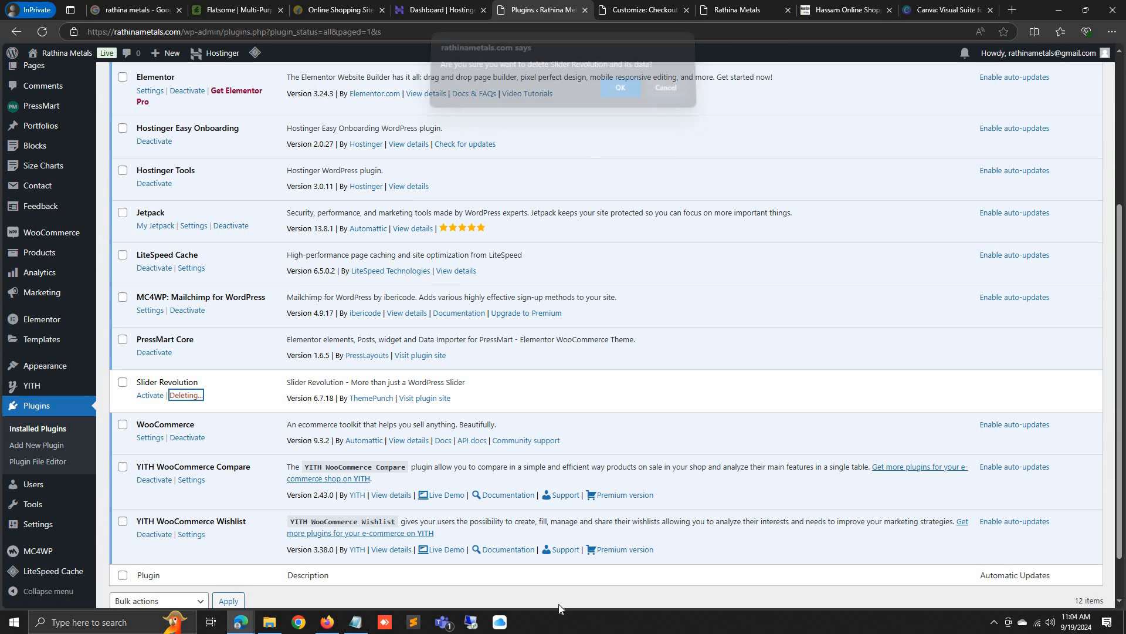
# Dismiss the required-plugin notice and bring up the blank Canva logo design
pyautogui.scroll(4, 407, 349)
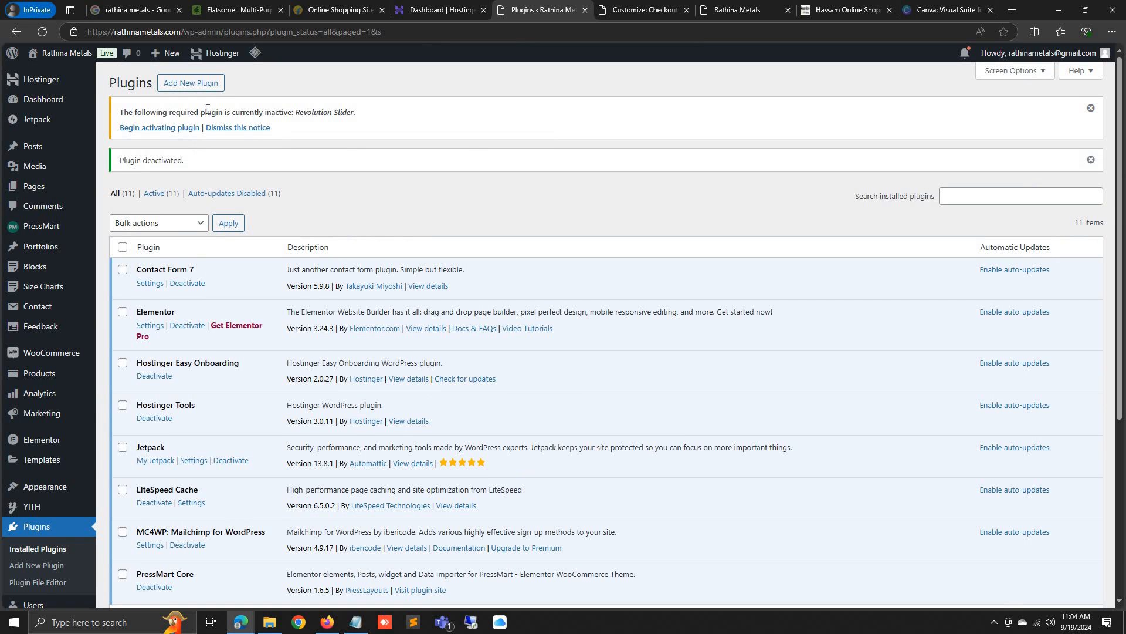
pyautogui.click(231, 128)
pyautogui.click(200, 84)
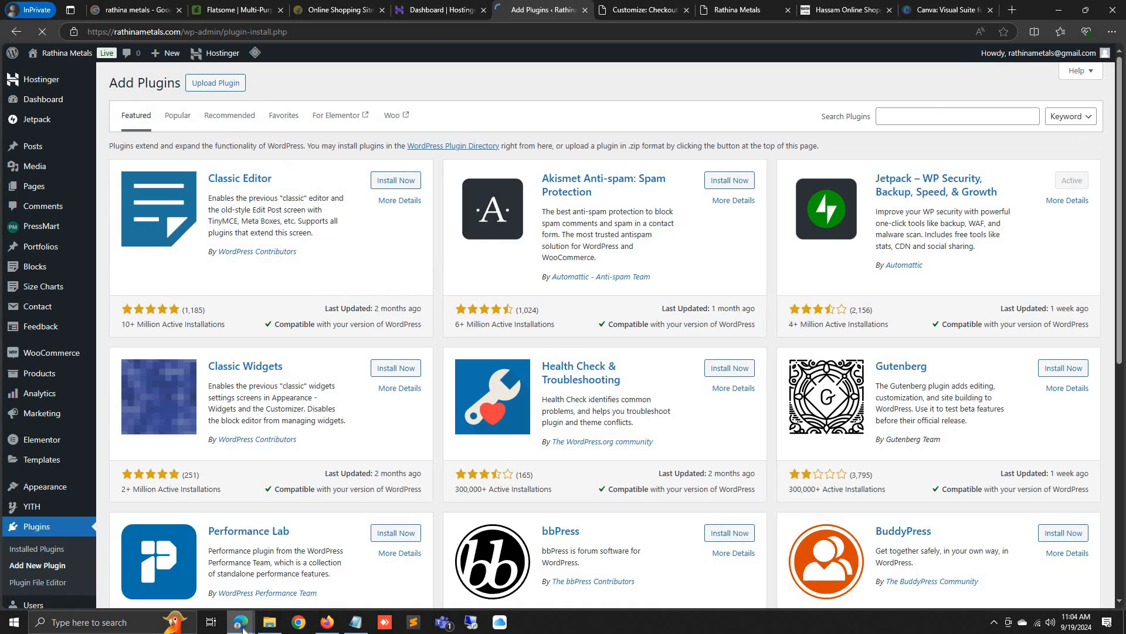
pyautogui.moveTo(240, 620)
pyautogui.click(194, 569)
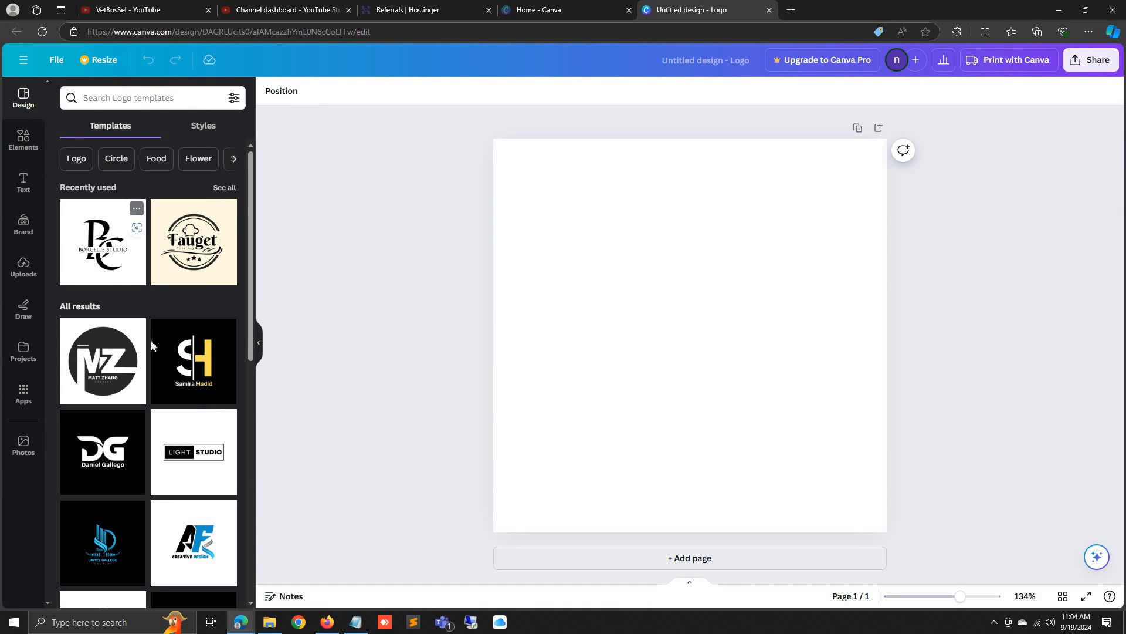
# Try the black DG logo template and select its letter D
pyautogui.scroll(-1, 194, 349)
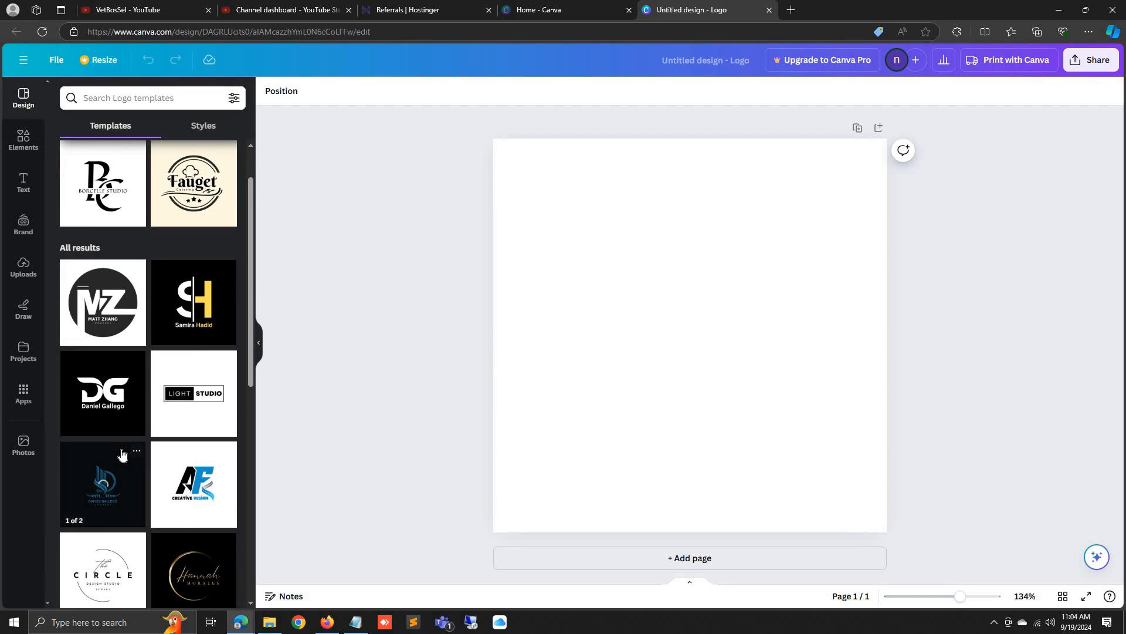
pyautogui.click(101, 384)
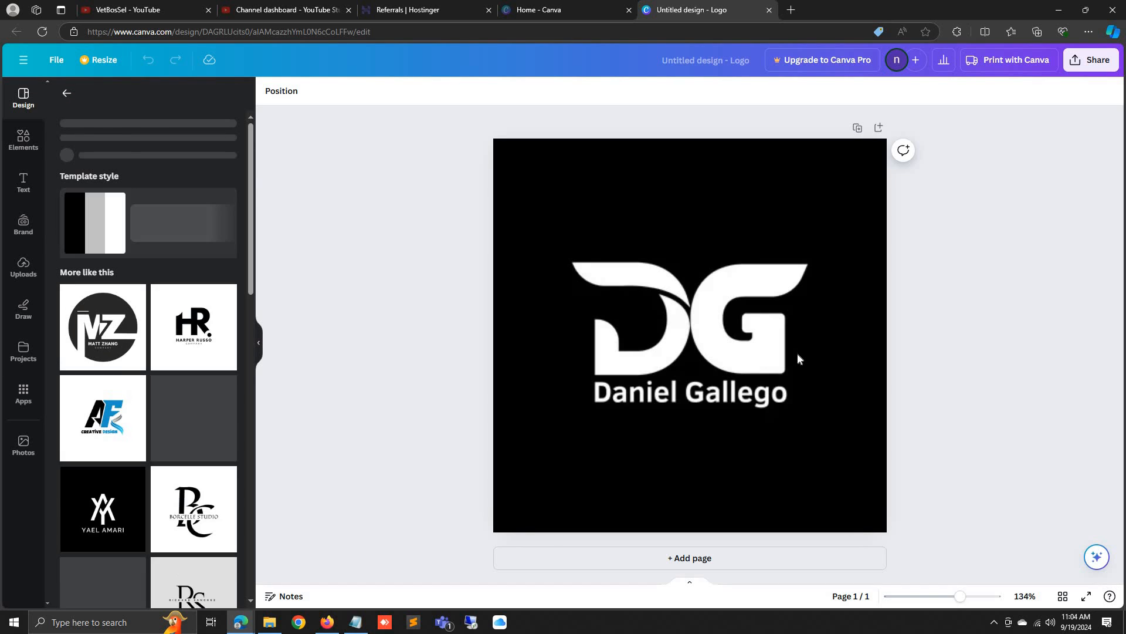
pyautogui.click(623, 311)
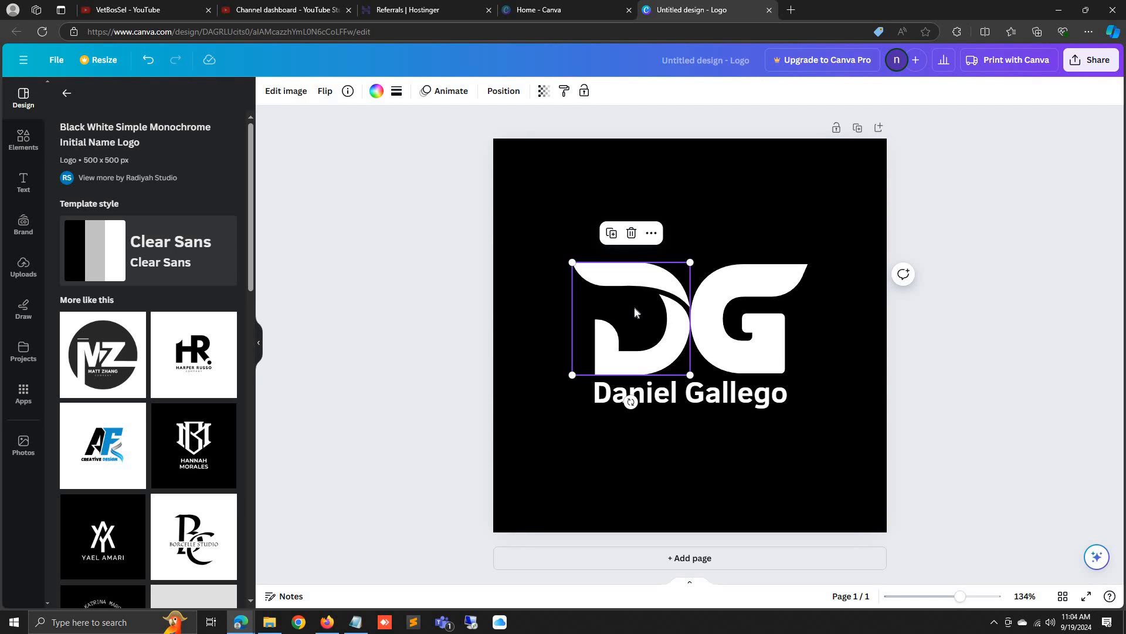
# Apply the white-circle RS page of the Black and White Minimalist Professional Initial Logo
pyautogui.scroll(-1, 194, 352)
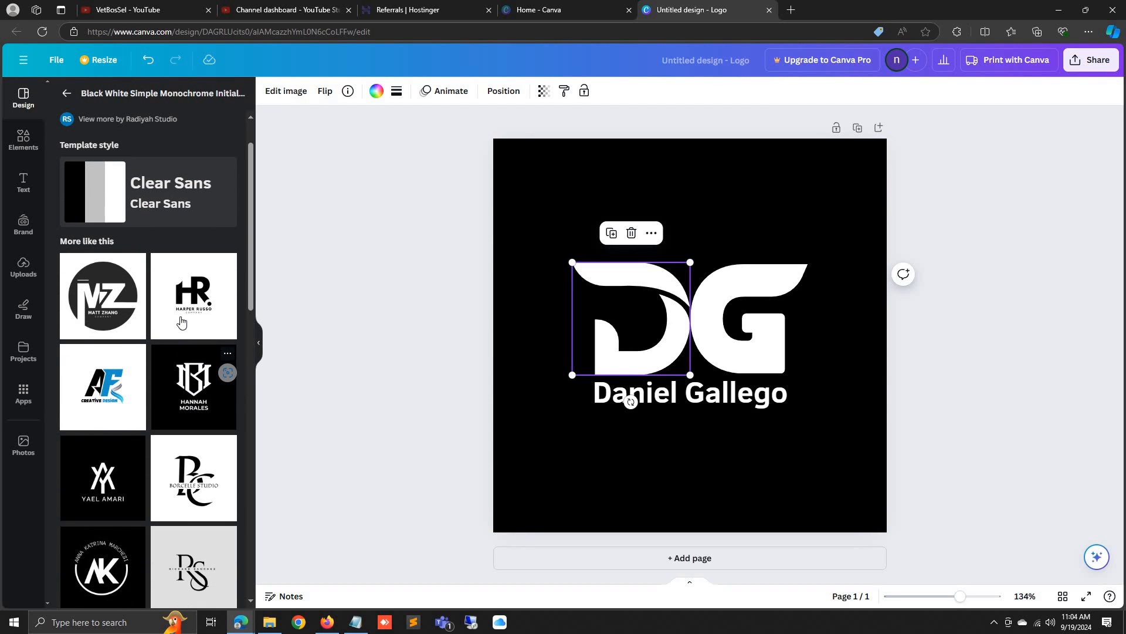
pyautogui.click(191, 338)
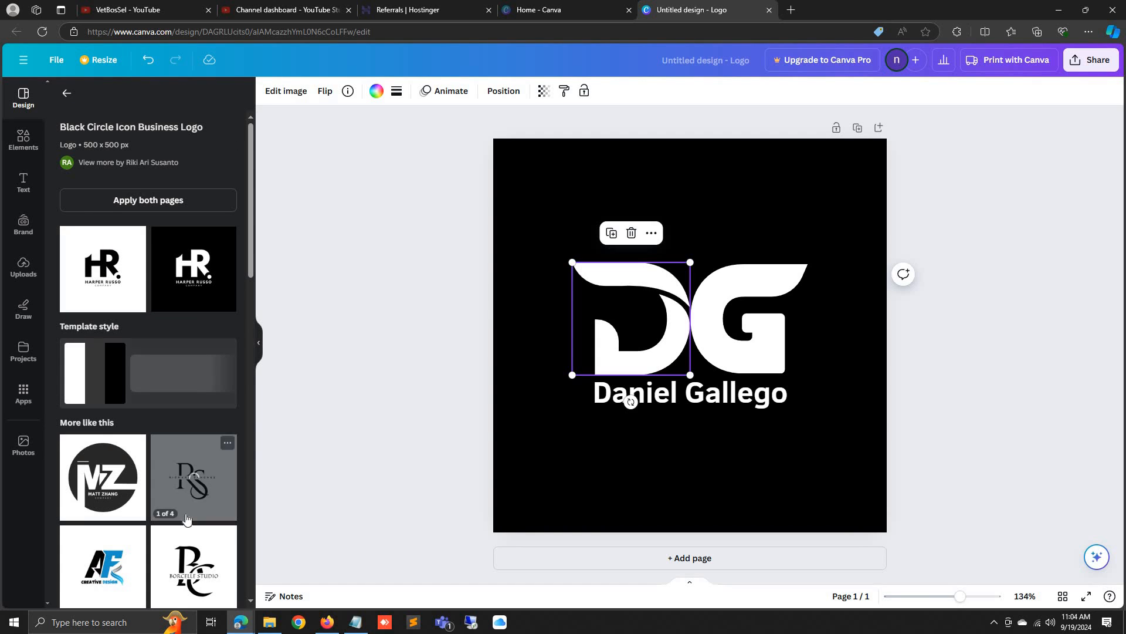
pyautogui.click(191, 479)
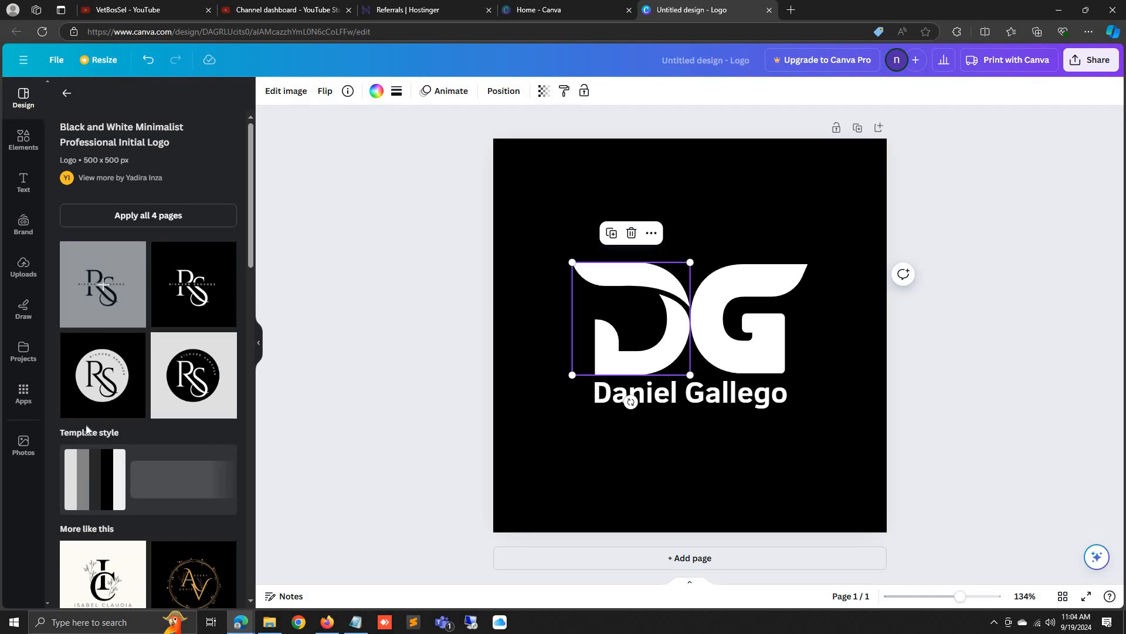
pyautogui.click(101, 374)
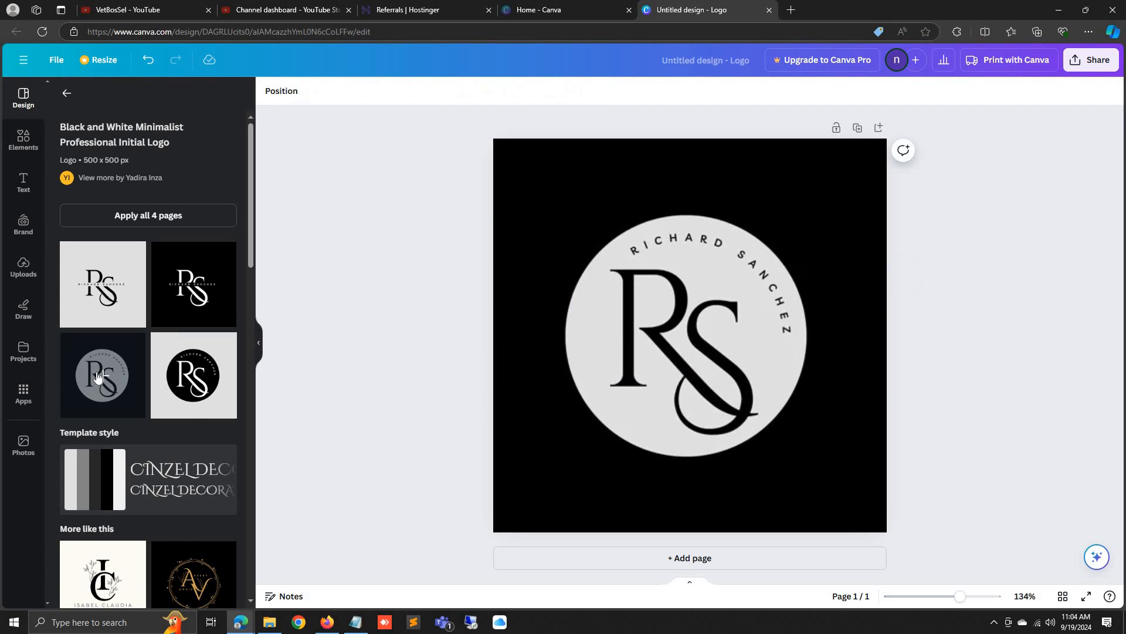
pyautogui.click(648, 305)
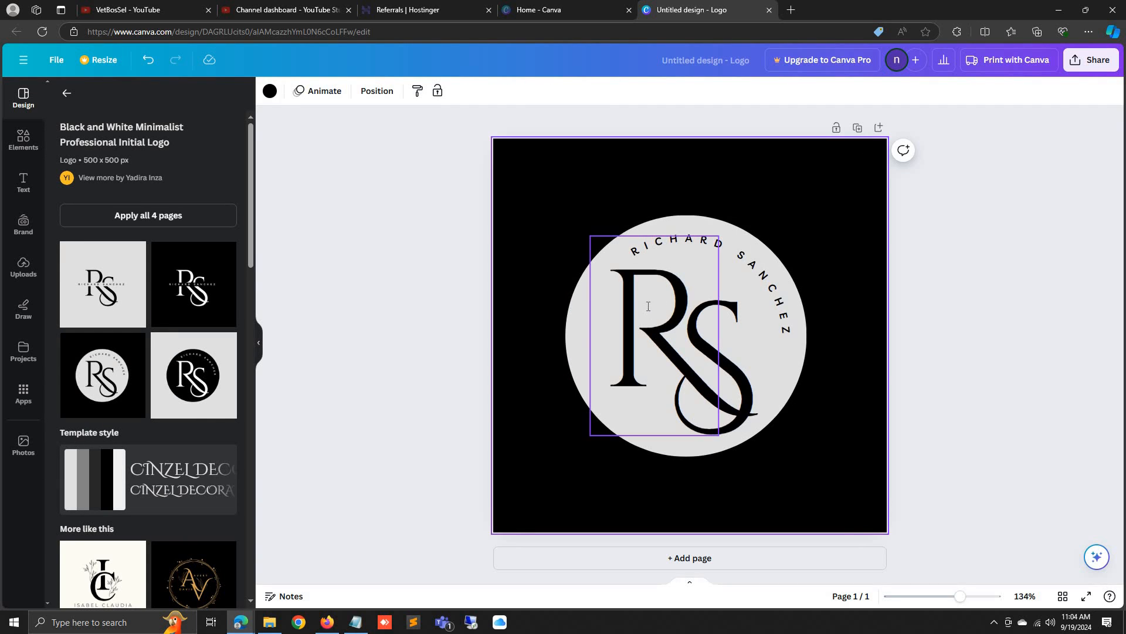
# Change the monogram's S to M and shrink it beside the R
pyautogui.doubleClick(649, 305)
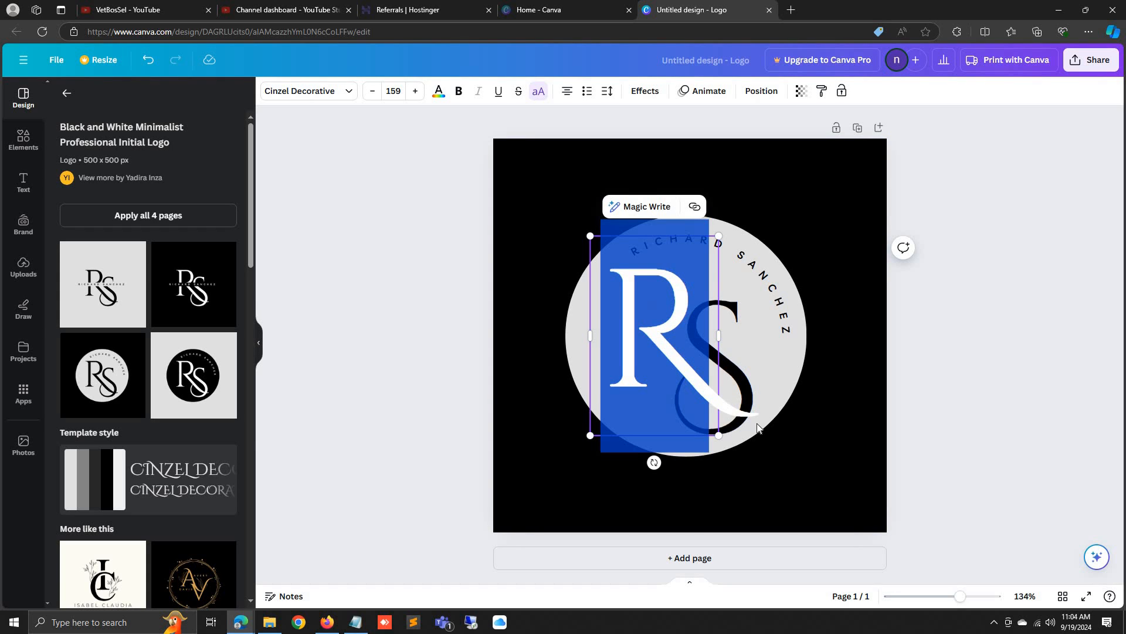
pyautogui.doubleClick(747, 393)
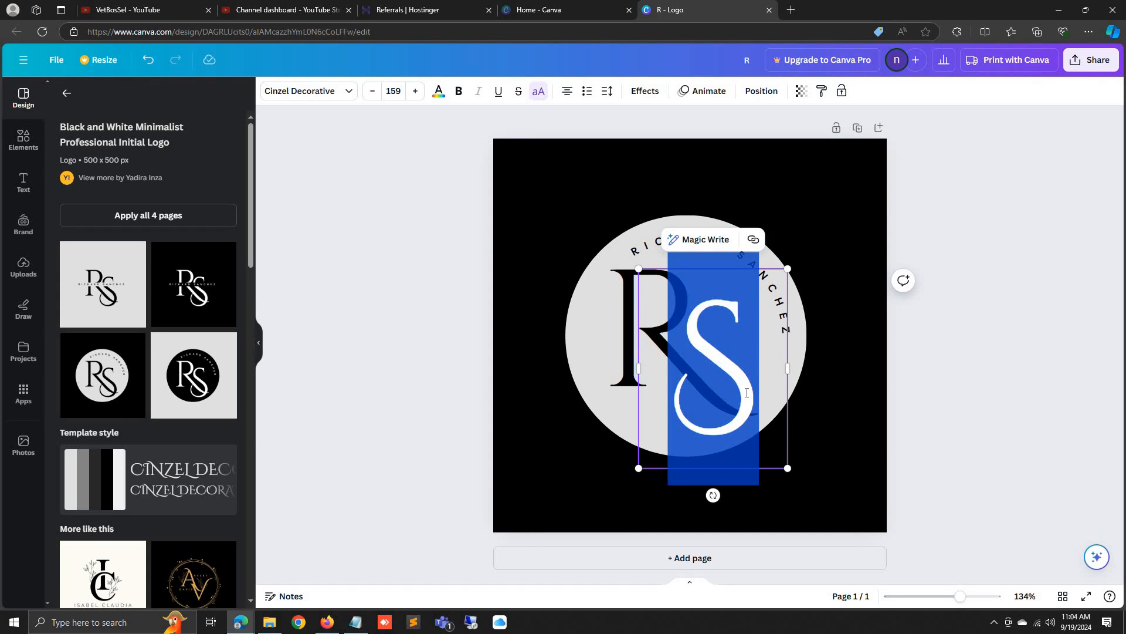
pyautogui.write('M')
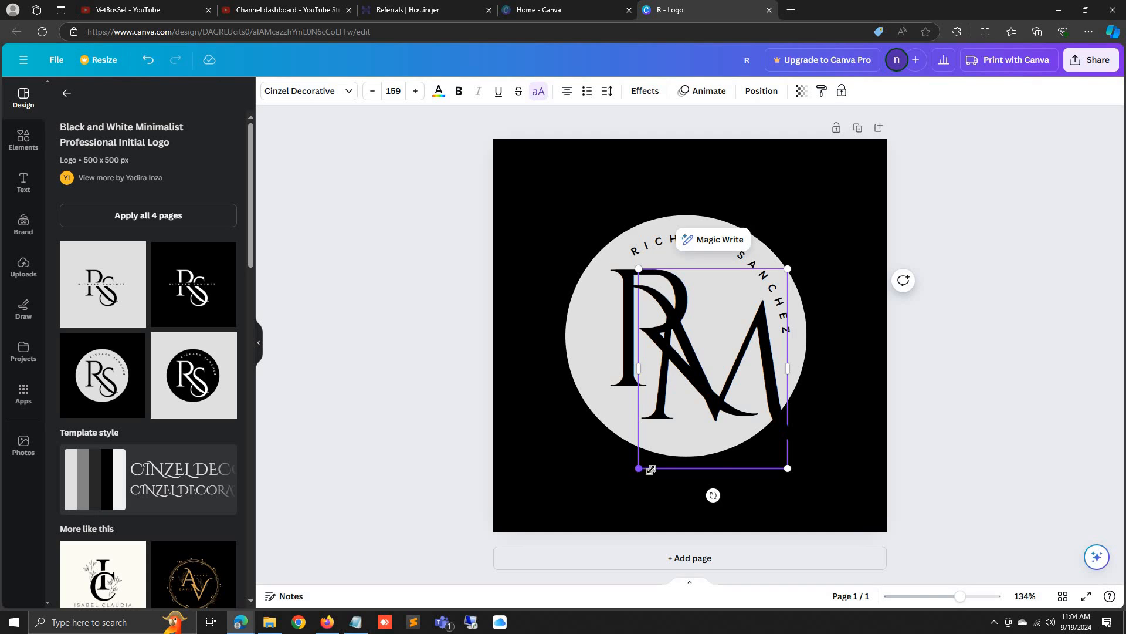
pyautogui.moveTo(651, 469); pyautogui.dragTo(693, 414)
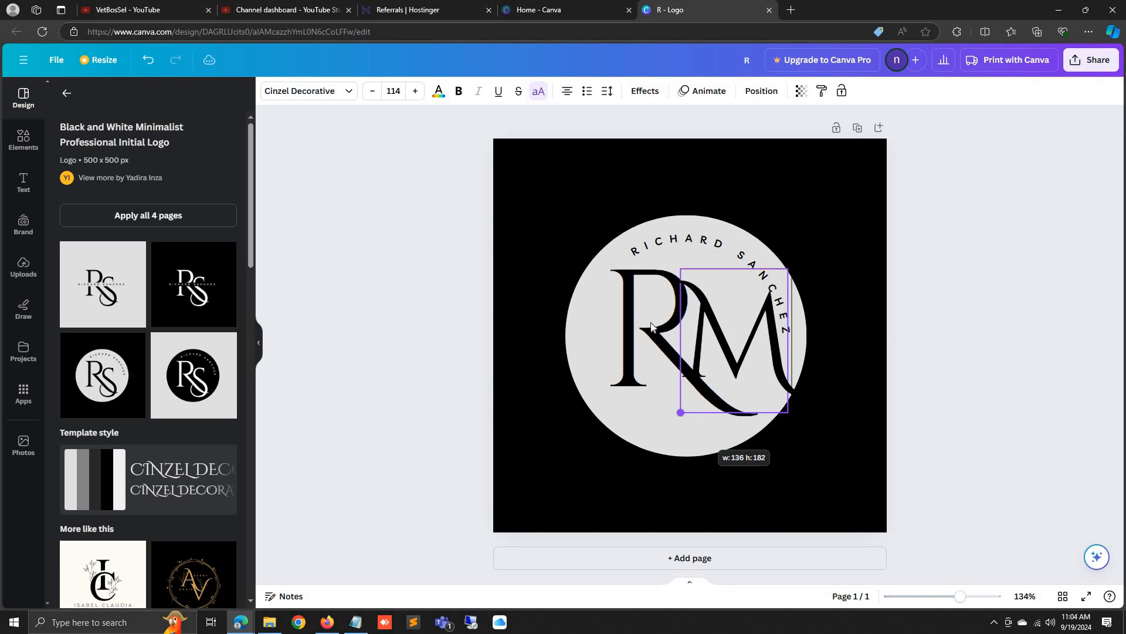
# Edit the curved name to read RICHARD RATHINA METALS
pyautogui.doubleClick(659, 245)
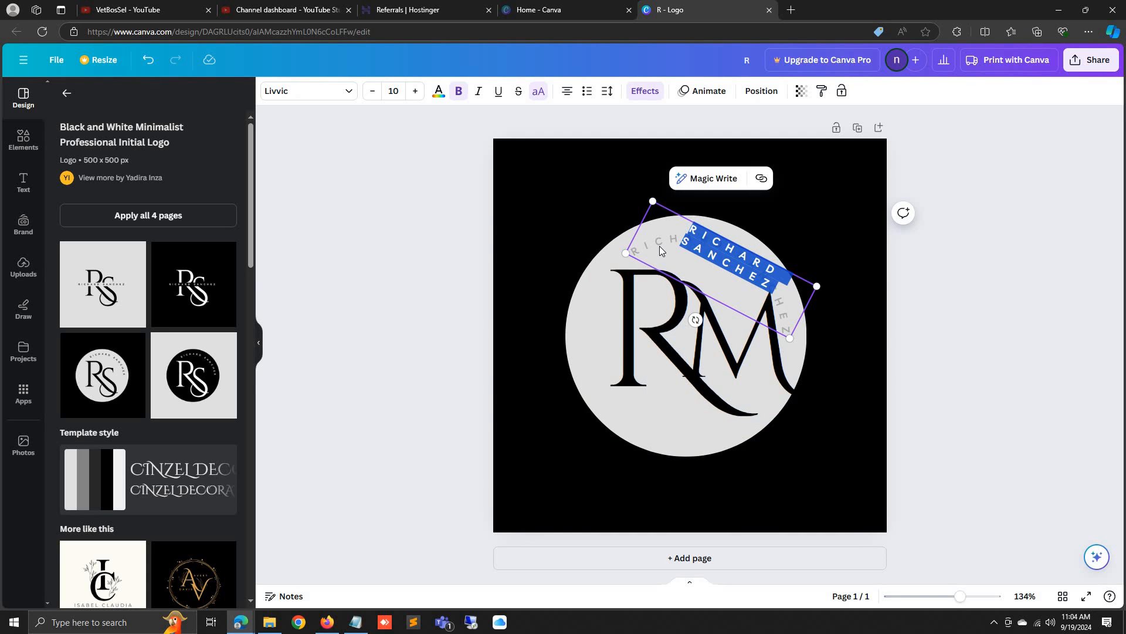
pyautogui.doubleClick(659, 246)
pyautogui.doubleClick(653, 241)
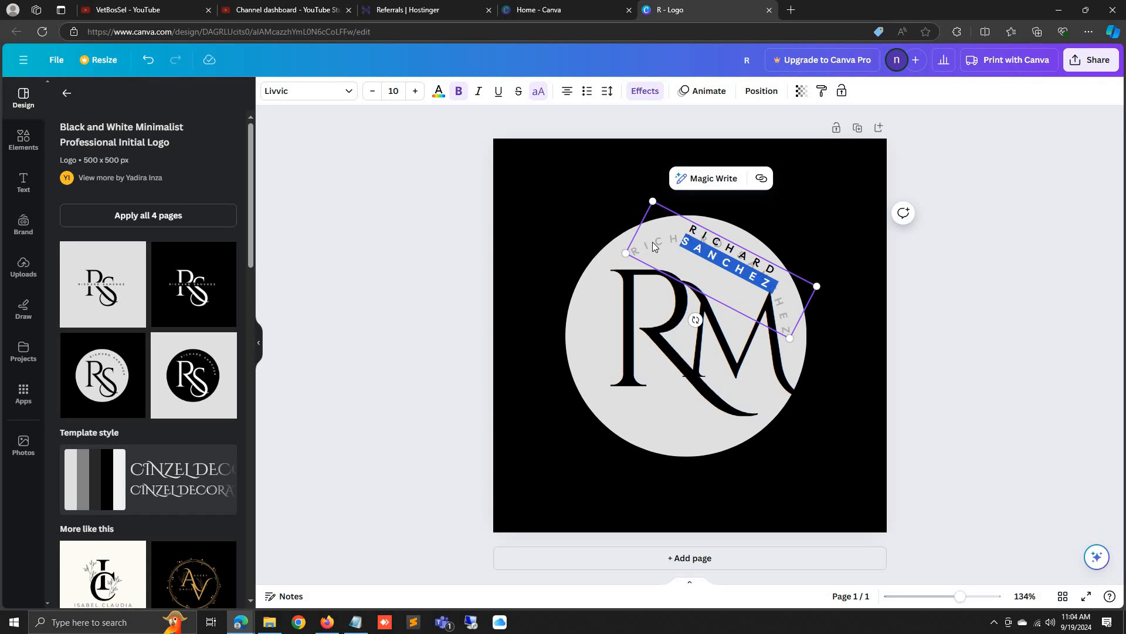
pyautogui.write('R')
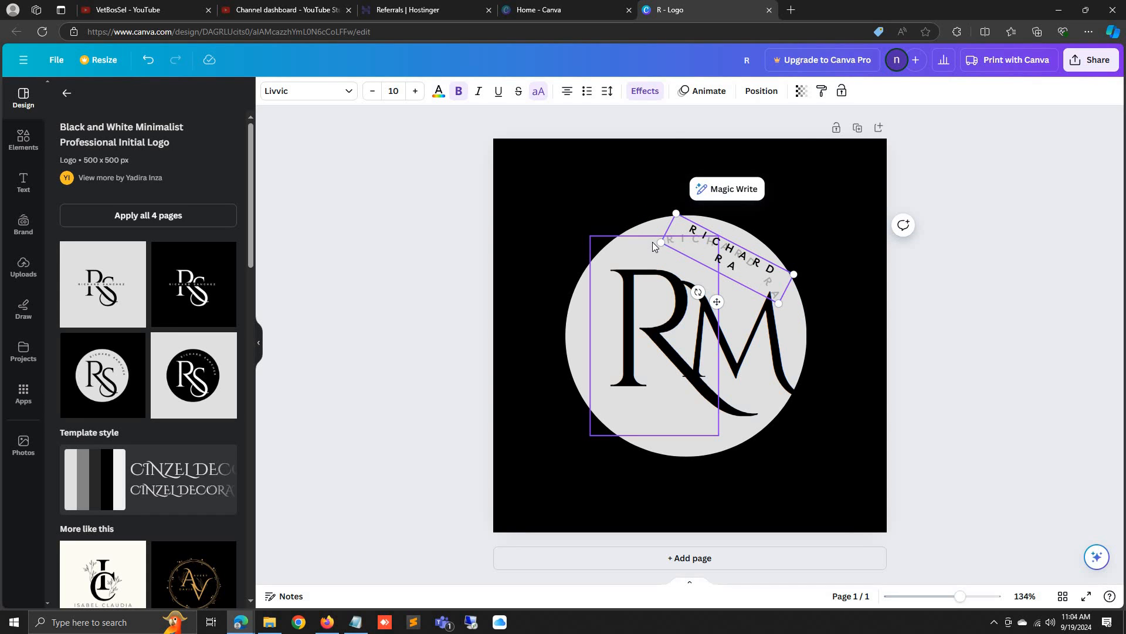
pyautogui.write('THINA')
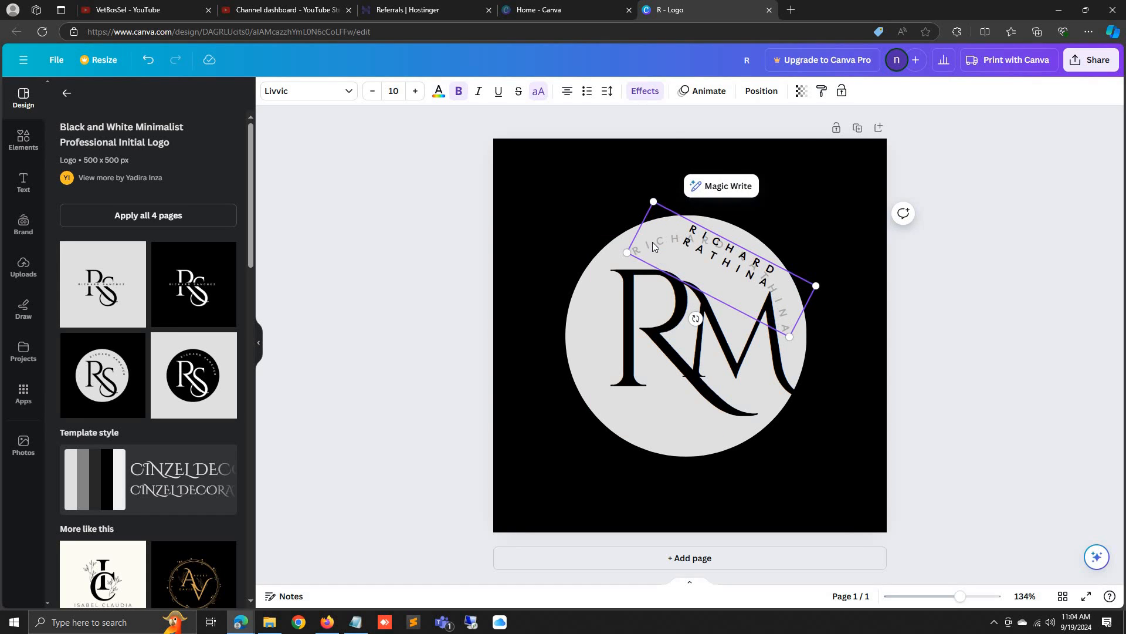
pyautogui.write(' METALS')
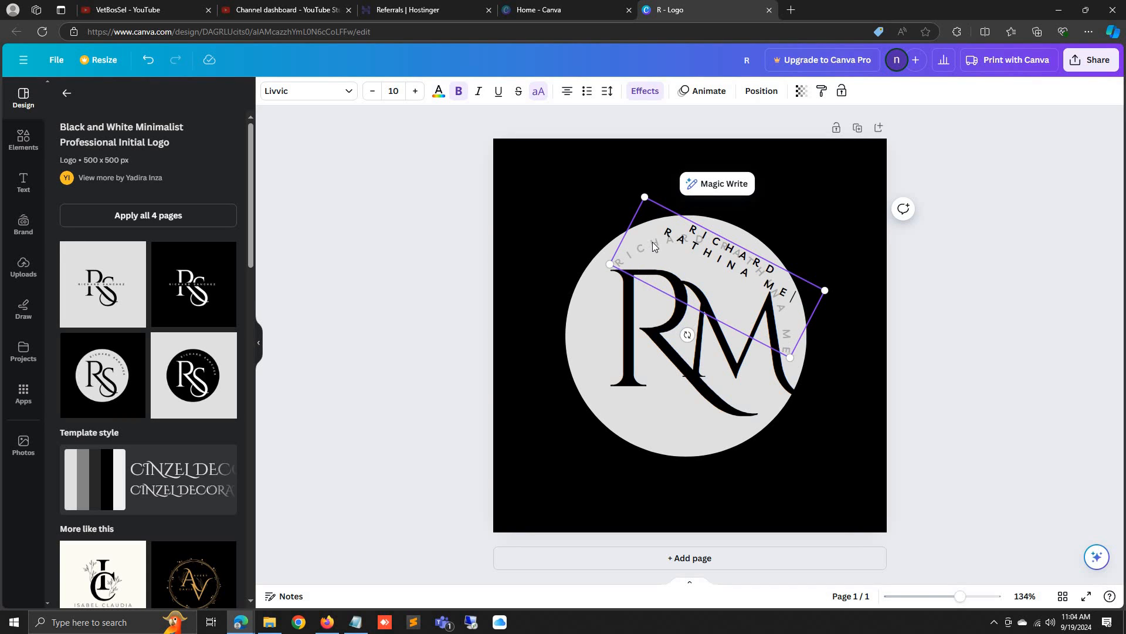
pyautogui.click(853, 376)
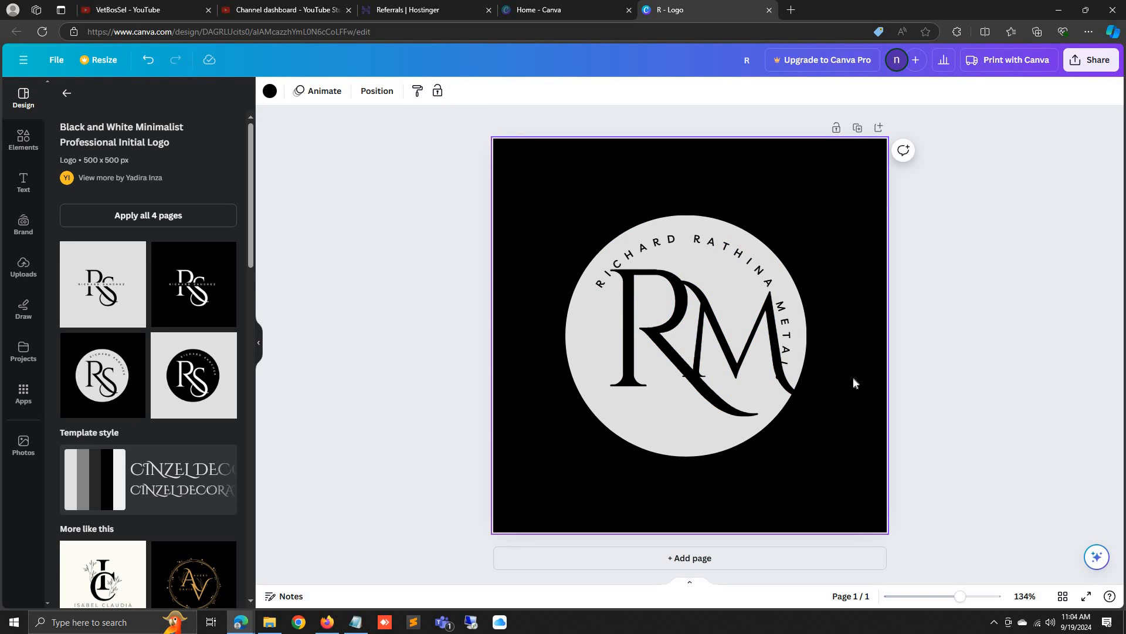
# Move the curved text so it arcs over the top of the circle
pyautogui.doubleClick(637, 251)
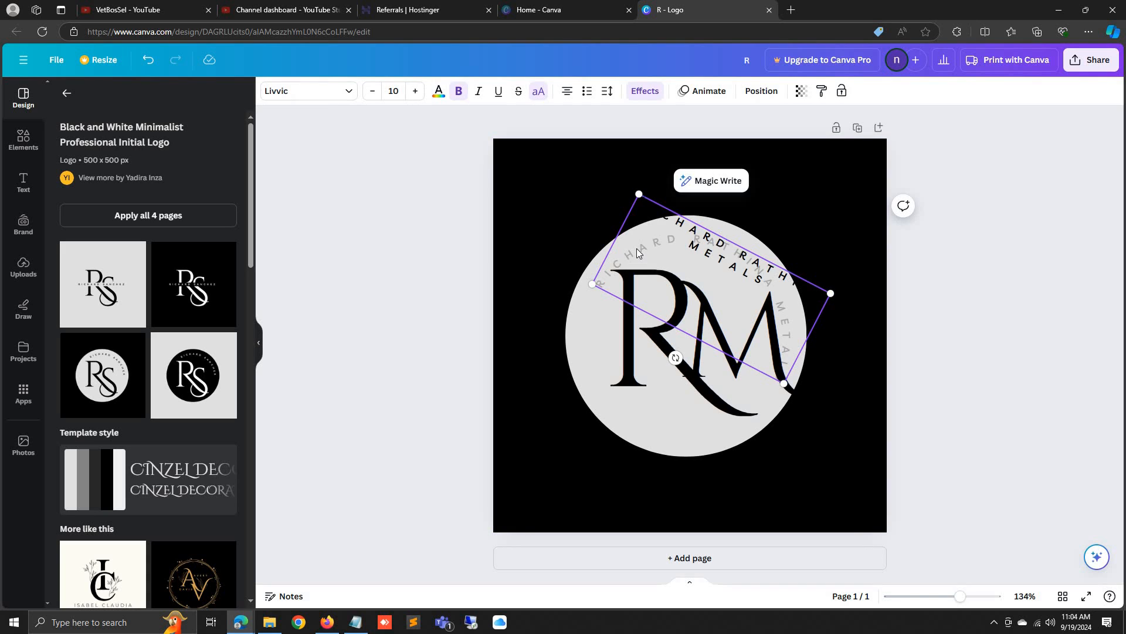
pyautogui.tripleClick(637, 251)
pyautogui.click(775, 351)
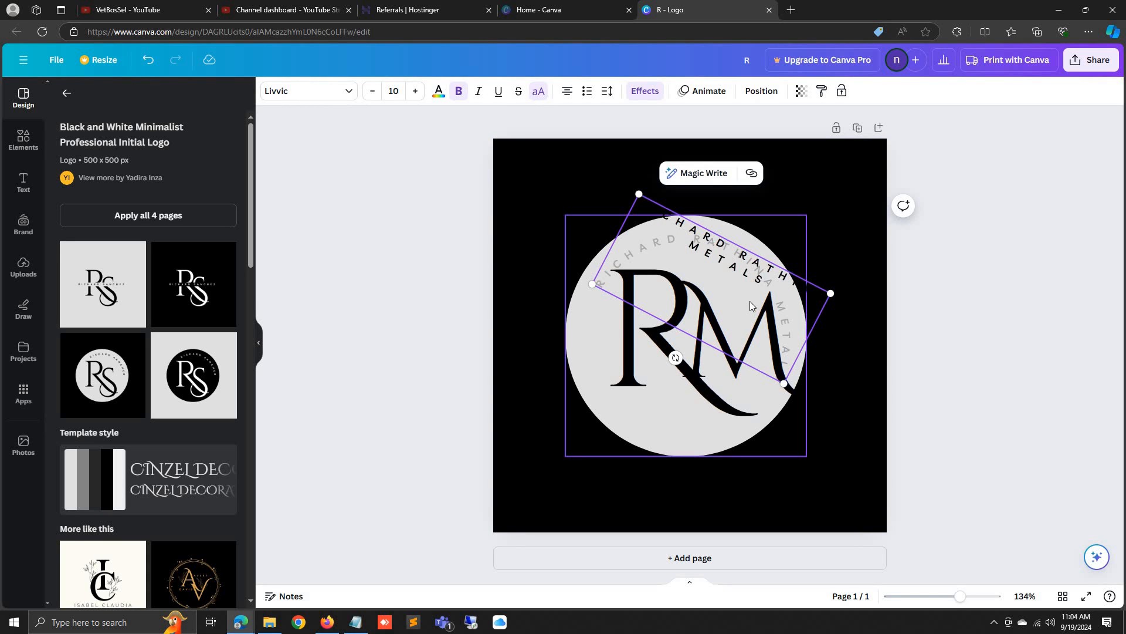
pyautogui.click(728, 249)
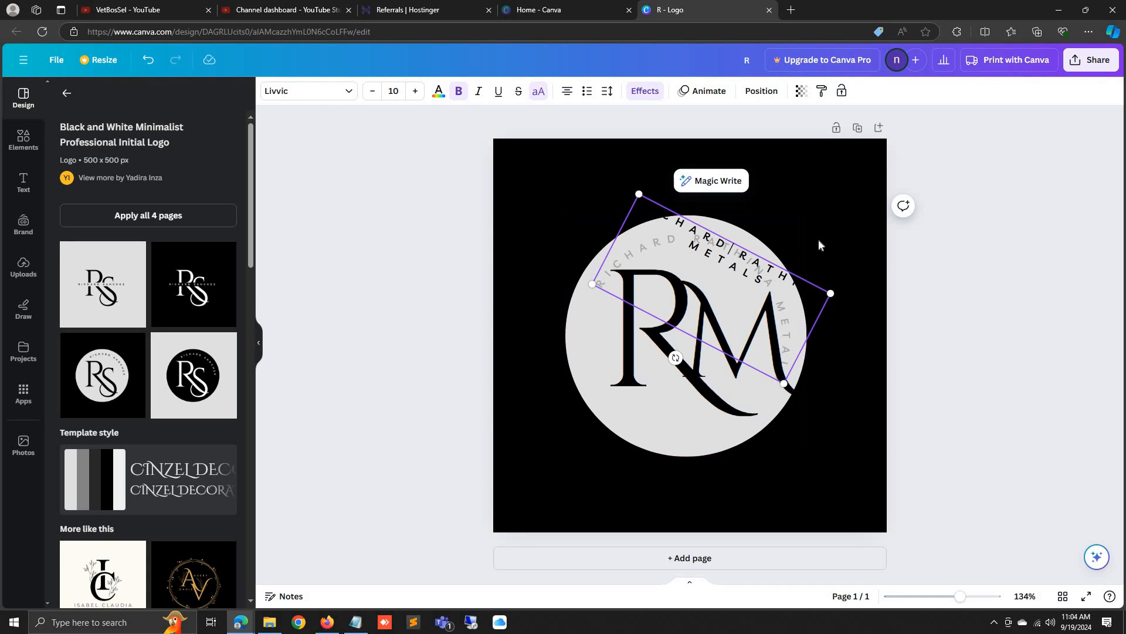
pyautogui.click(819, 244)
pyautogui.moveTo(751, 250); pyautogui.dragTo(707, 222)
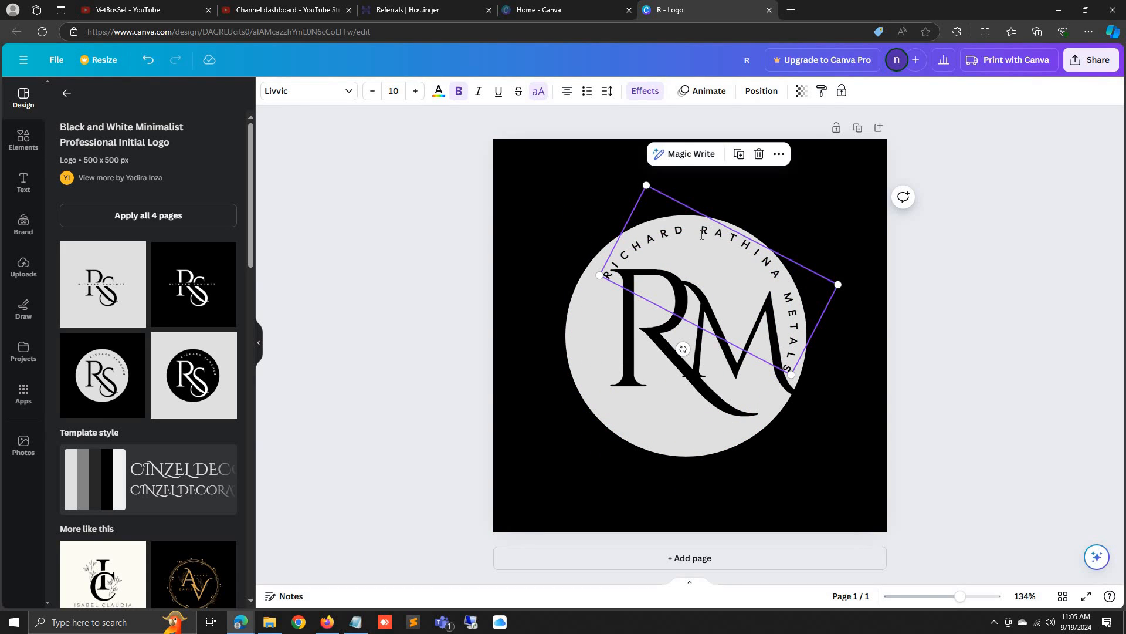
# Reposition the curved text along the circle's edge
pyautogui.doubleClick(655, 244)
pyautogui.click(646, 242)
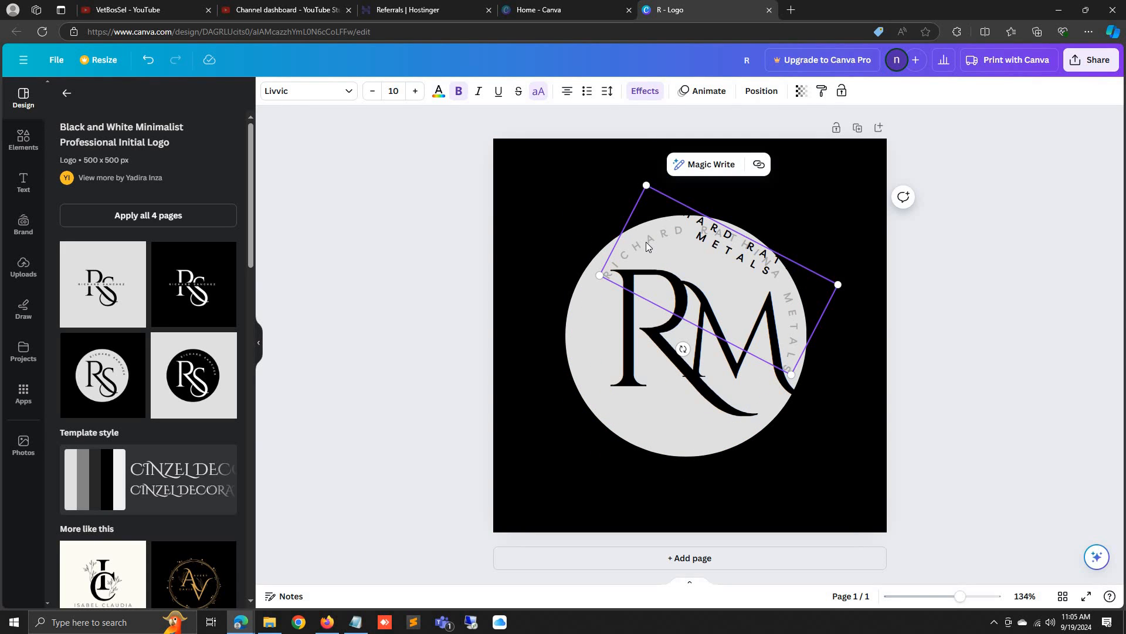
pyautogui.click(860, 336)
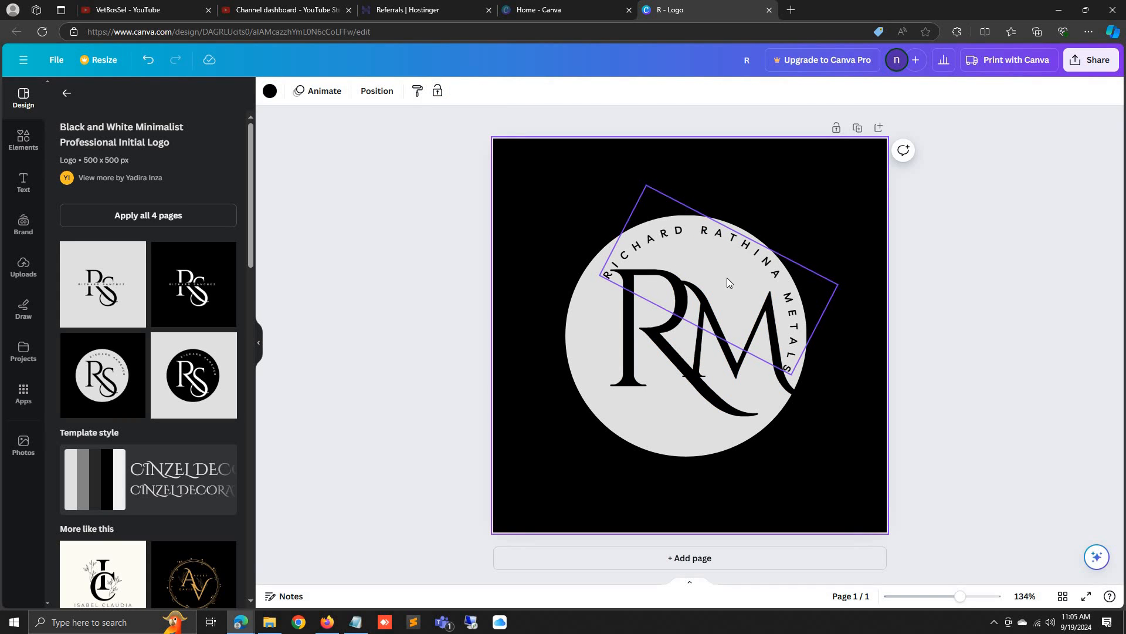
pyautogui.click(669, 242)
pyautogui.moveTo(713, 269); pyautogui.dragTo(722, 232)
# Delete RICHARD so the curved text reads RATHINA METALS
pyautogui.doubleClick(648, 234)
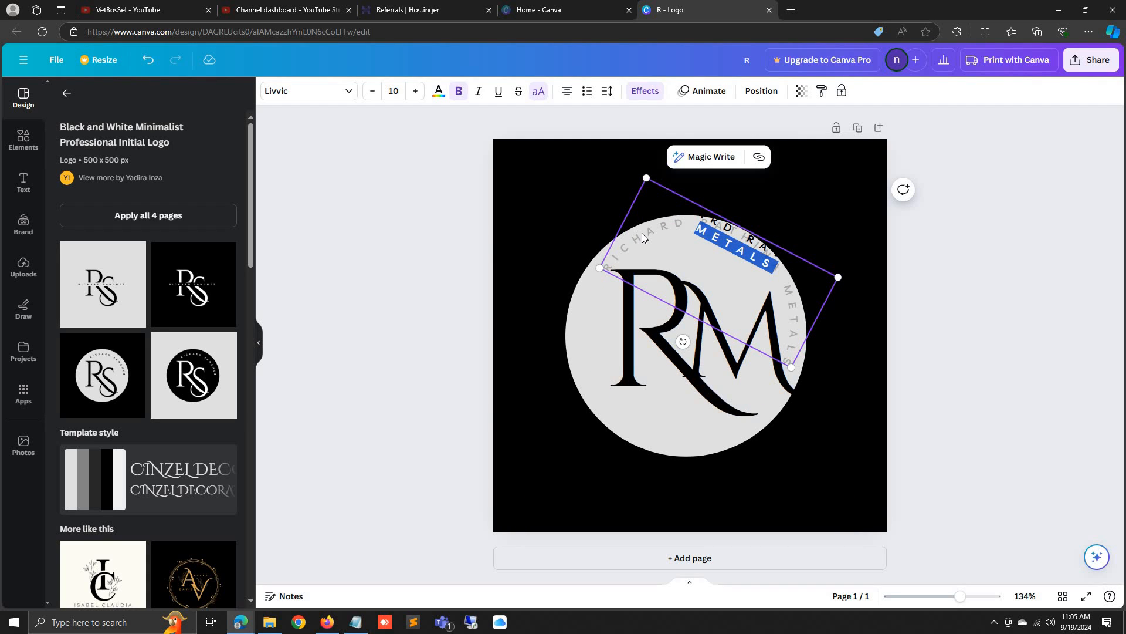
pyautogui.click(706, 217)
pyautogui.doubleClick(706, 218)
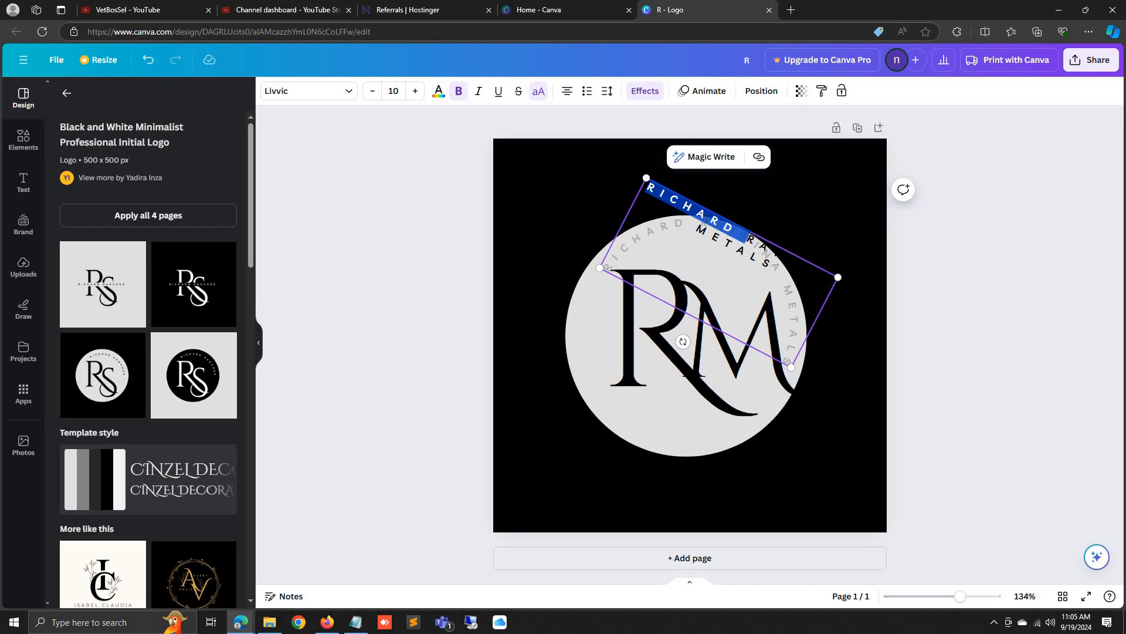
pyautogui.press('BackSpace')
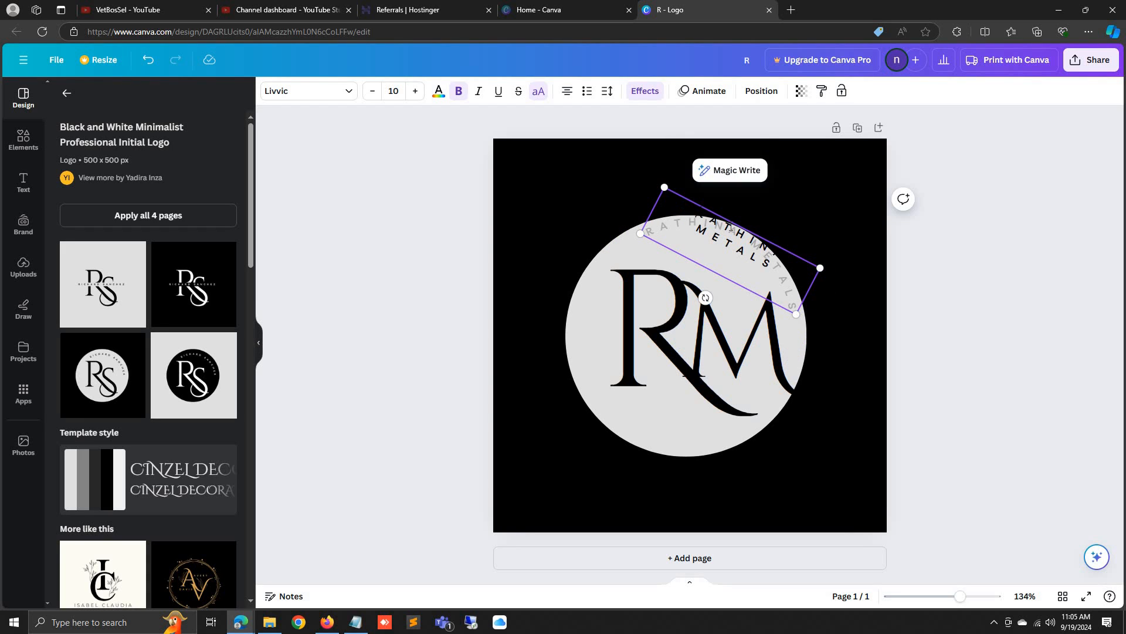
pyautogui.click(839, 372)
pyautogui.moveTo(711, 240); pyautogui.dragTo(699, 245)
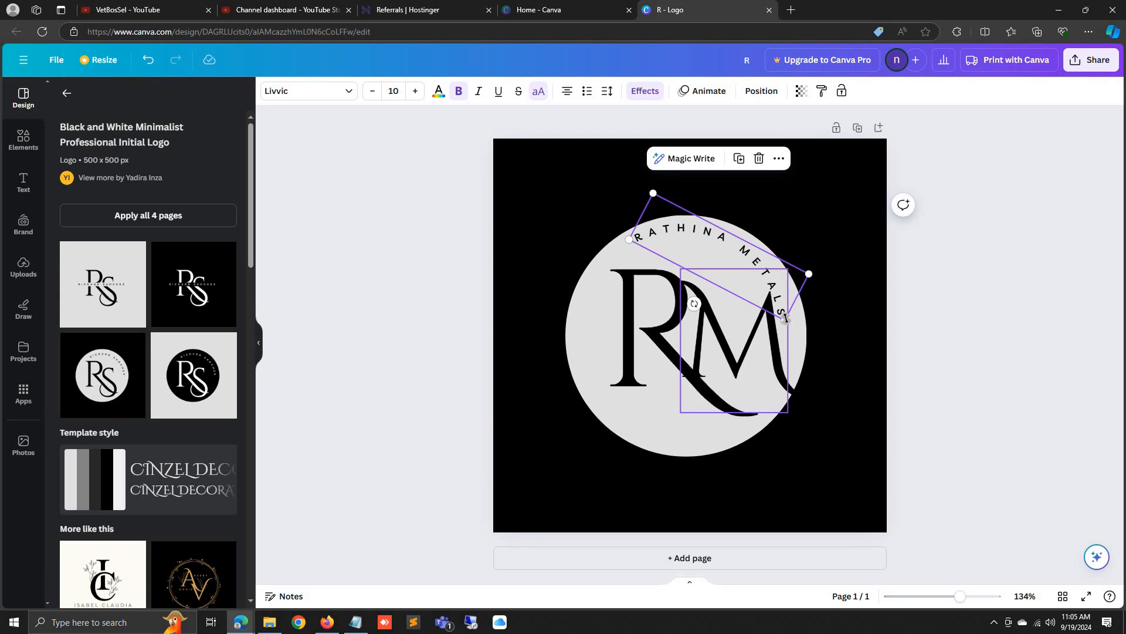
# Enlarge the curved RATHINA METALS text and fit it over the circle
pyautogui.moveTo(786, 320); pyautogui.dragTo(814, 368)
pyautogui.moveTo(773, 271); pyautogui.dragTo(715, 263)
pyautogui.click(837, 370)
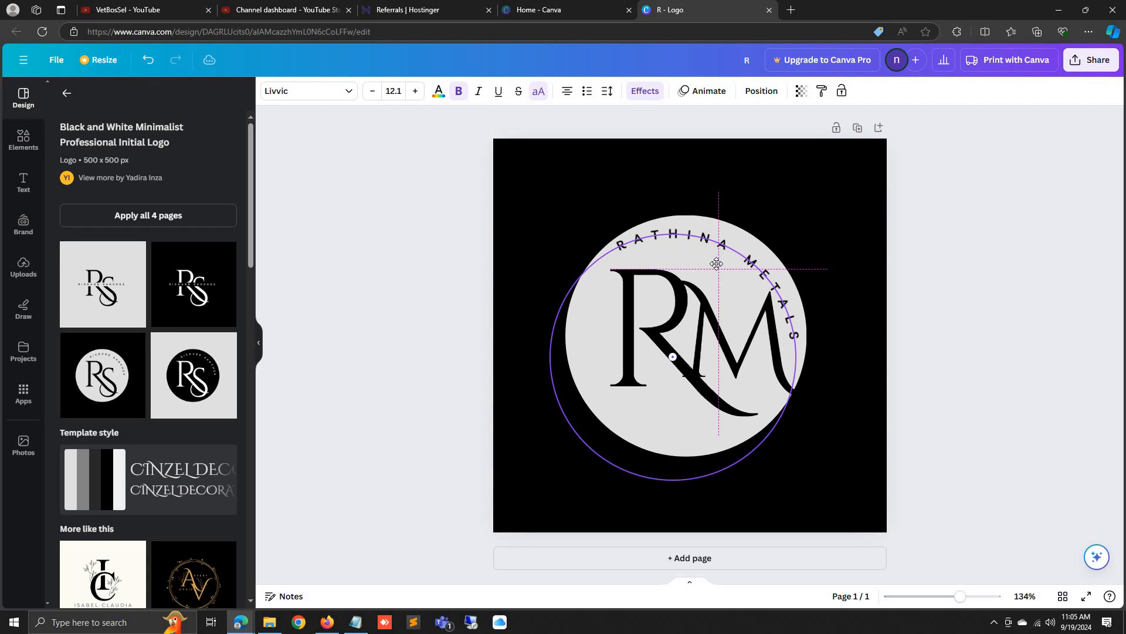
pyautogui.moveTo(786, 290); pyautogui.dragTo(787, 290)
pyautogui.click(825, 259)
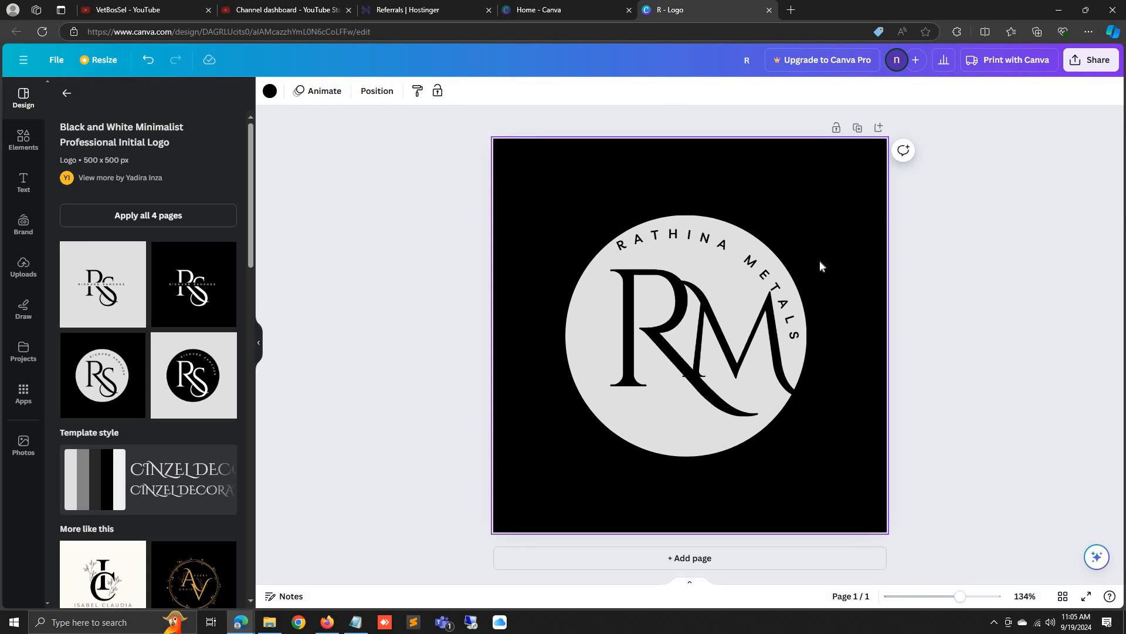
pyautogui.scroll(-5, 247, 386)
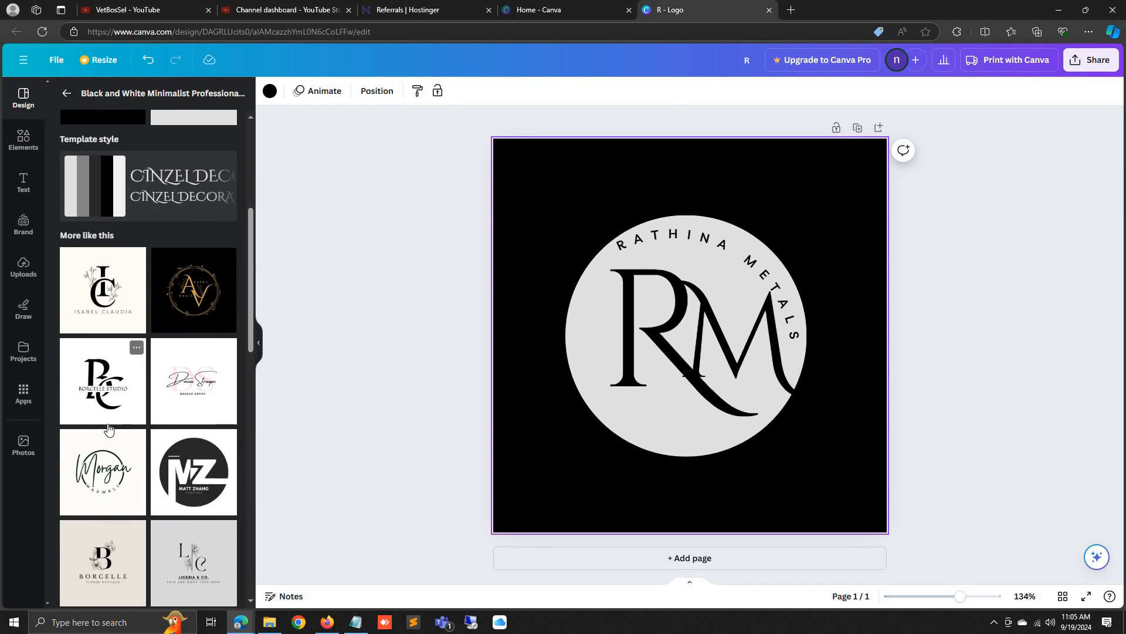
pyautogui.scroll(-3, 135, 434)
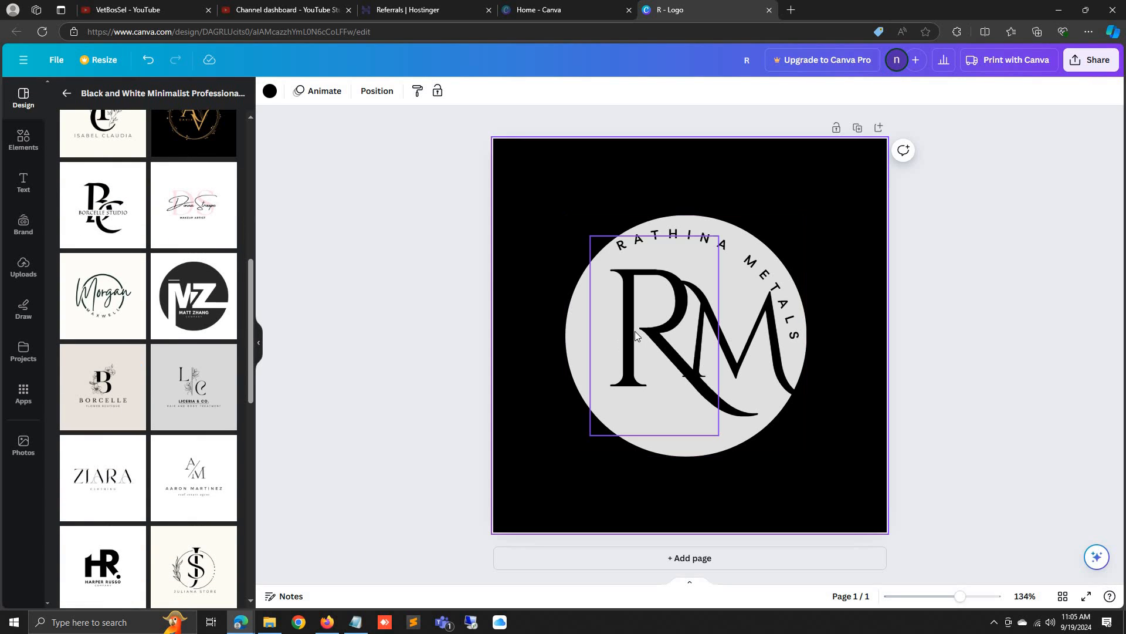
# Spread the R and M apart and enlarge the curved text to 12.8
pyautogui.moveTo(626, 330); pyautogui.dragTo(614, 343)
pyautogui.moveTo(776, 347); pyautogui.dragTo(761, 349)
pyautogui.click(626, 247)
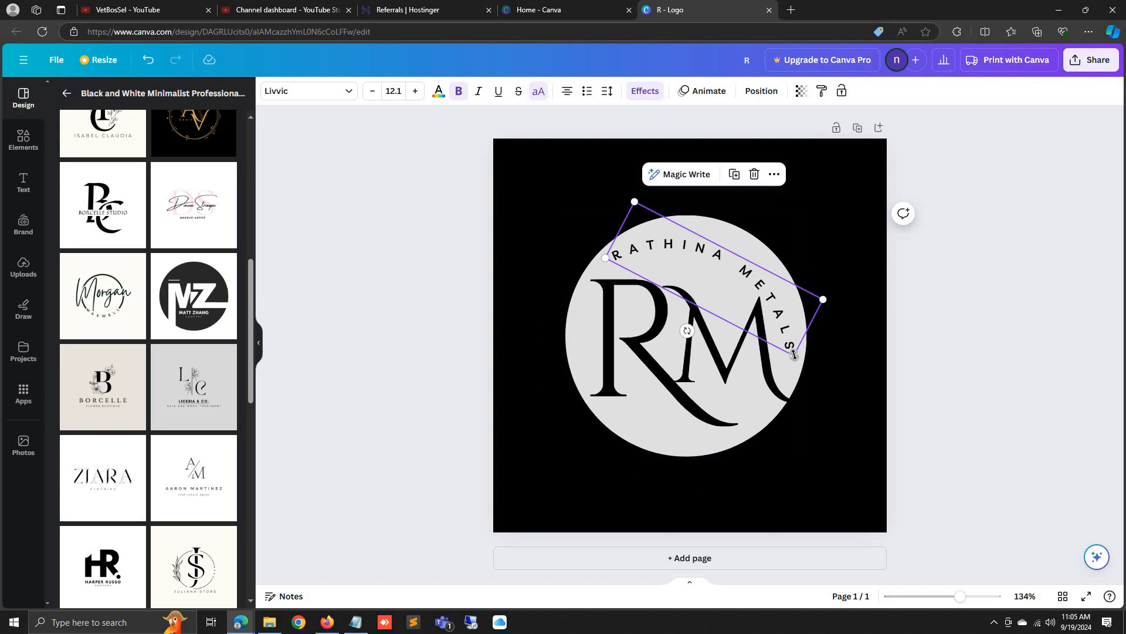
pyautogui.moveTo(797, 359); pyautogui.dragTo(802, 365)
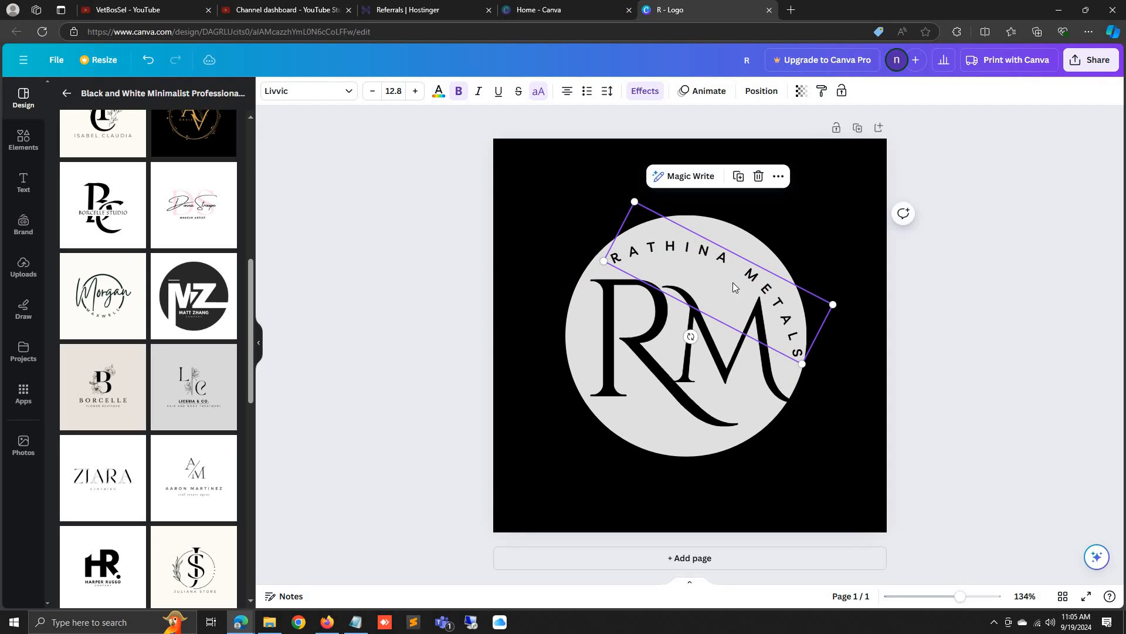
# Make the page background and the grey circle white
pyautogui.click(866, 352)
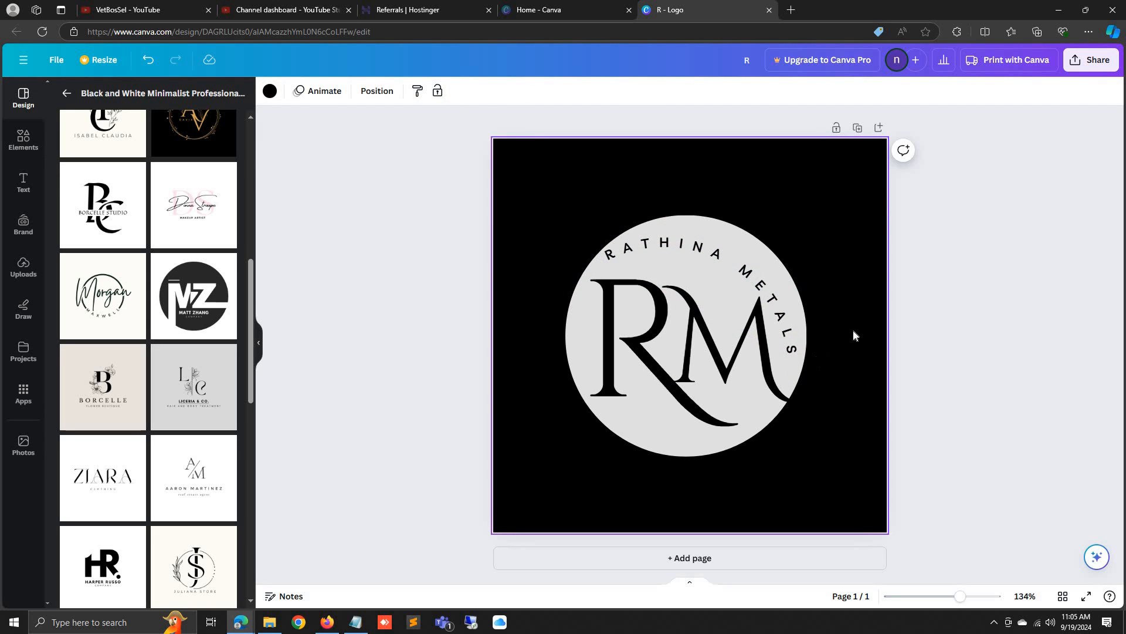
pyautogui.click(270, 91)
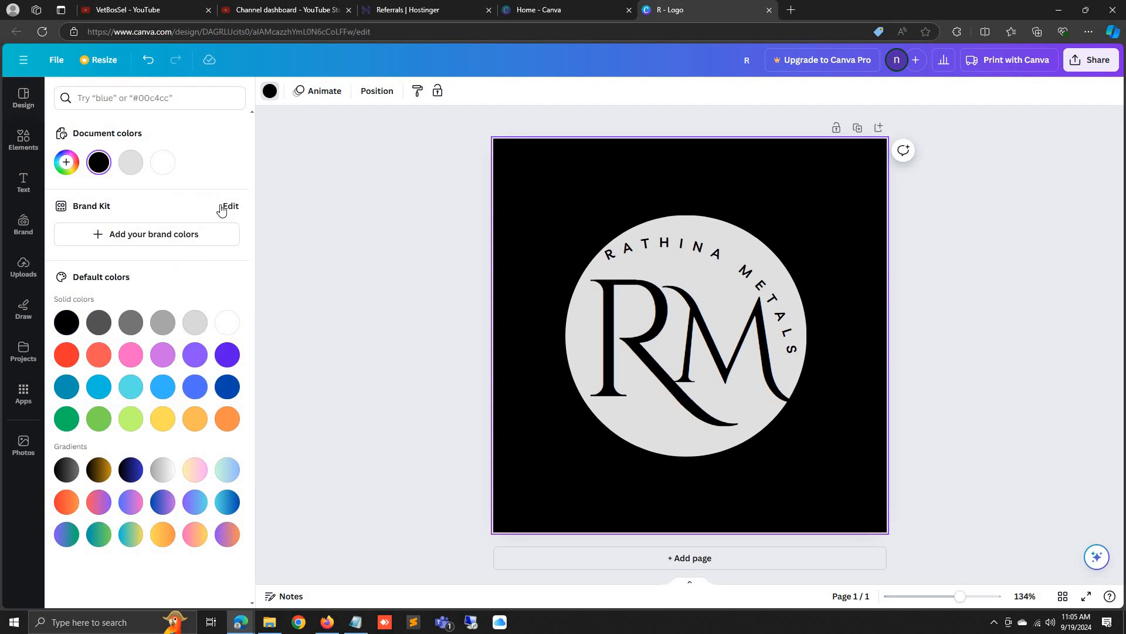
pyautogui.click(166, 170)
pyautogui.click(696, 390)
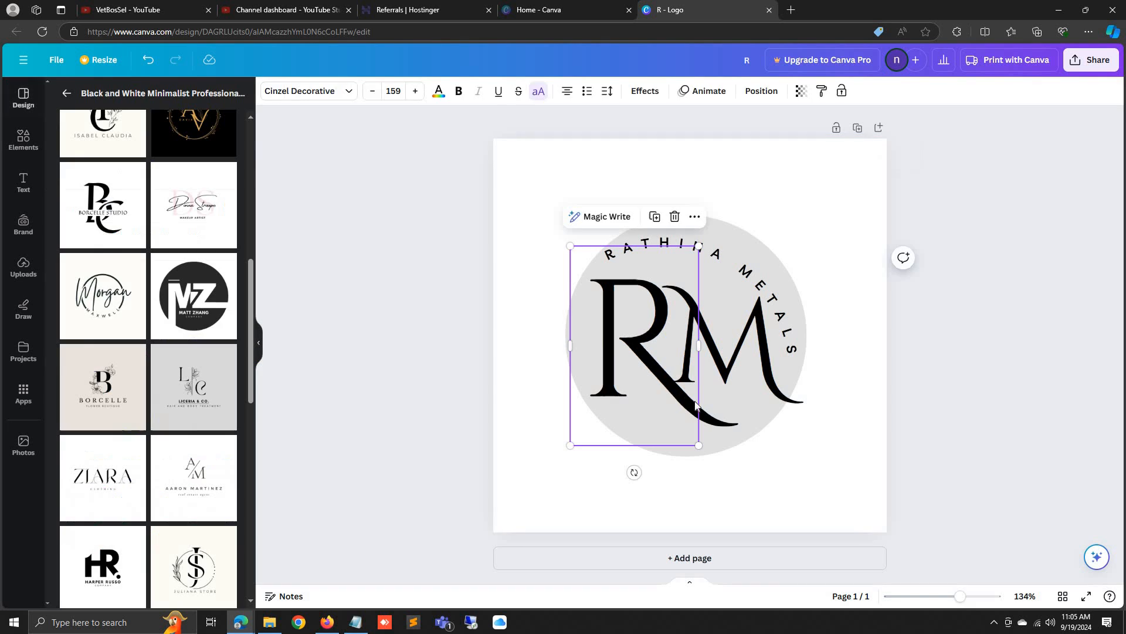
pyautogui.click(736, 433)
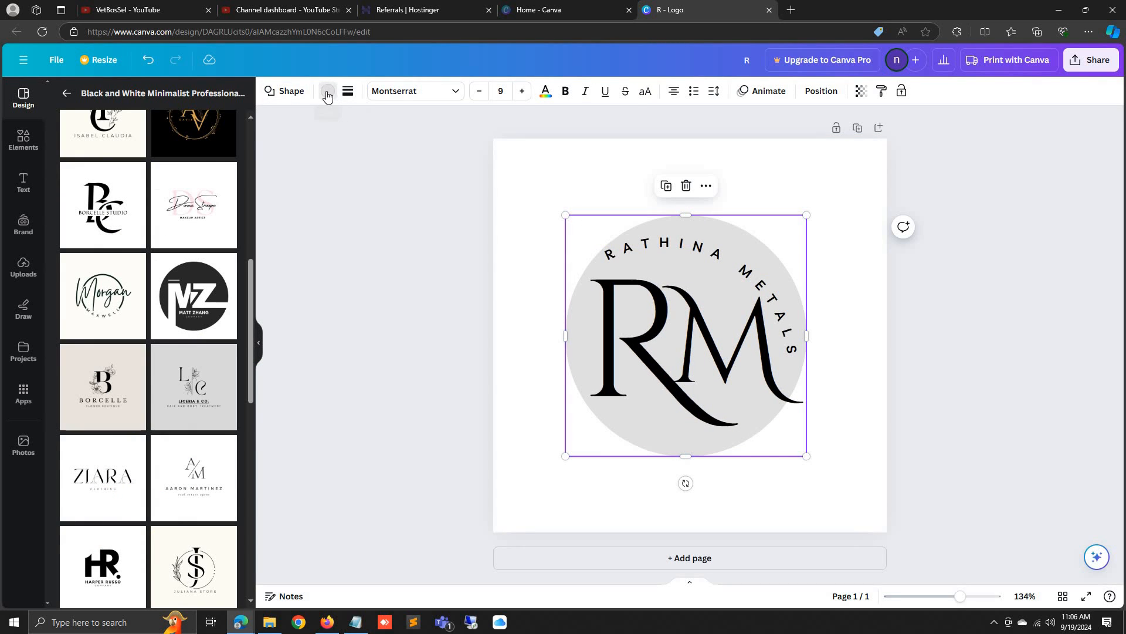
pyautogui.click(328, 92)
pyautogui.click(188, 170)
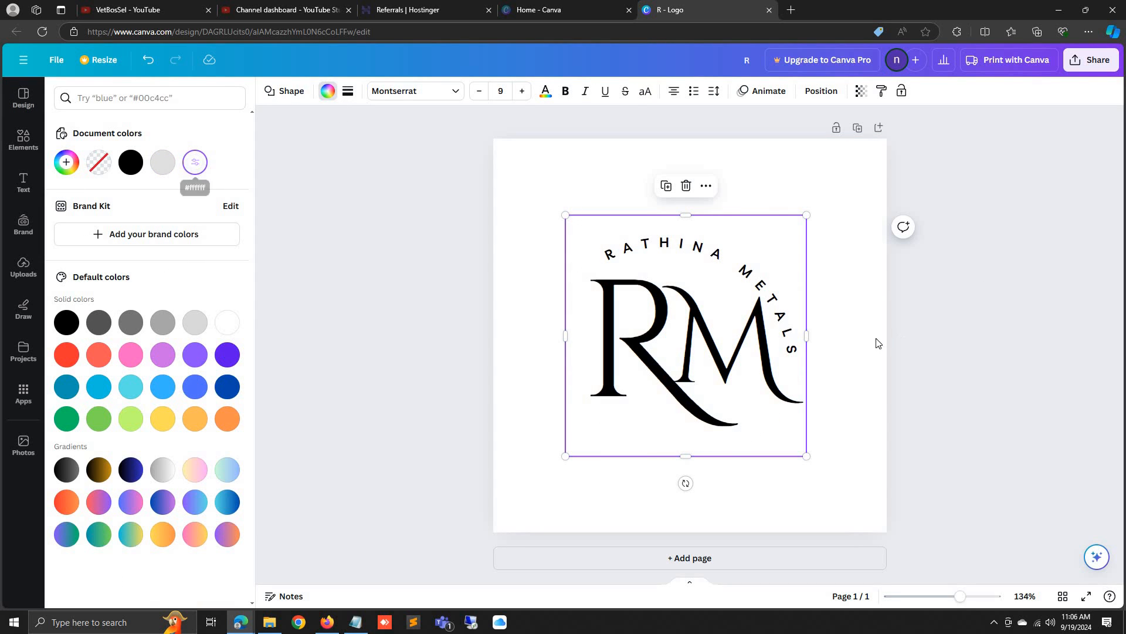
pyautogui.click(548, 218)
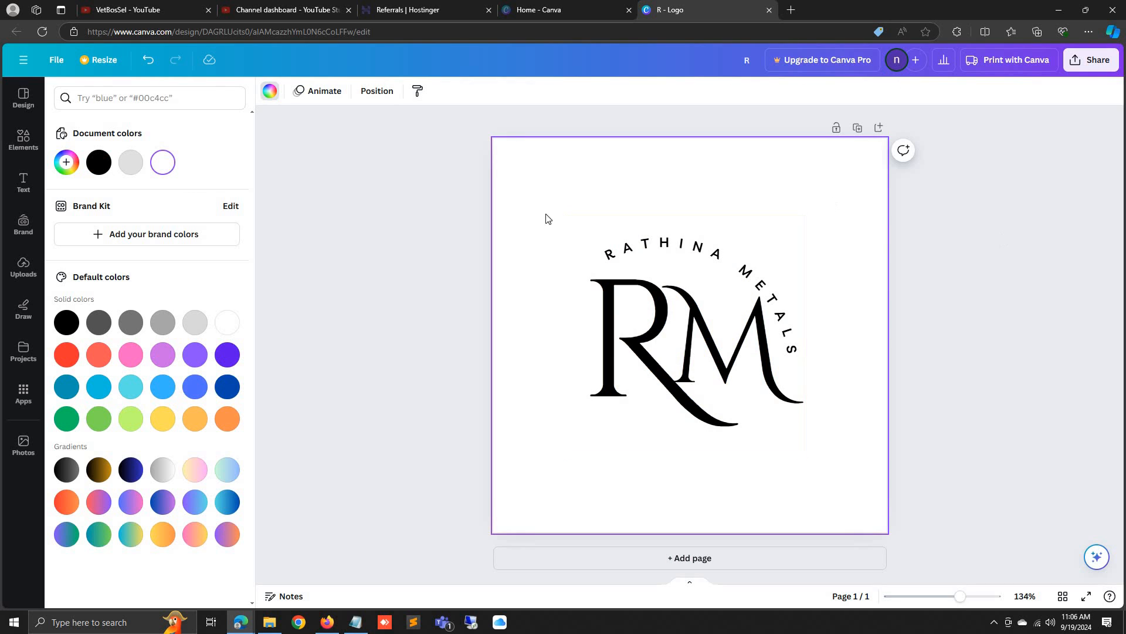
# Colour the R and M letters violet
pyautogui.click(675, 337)
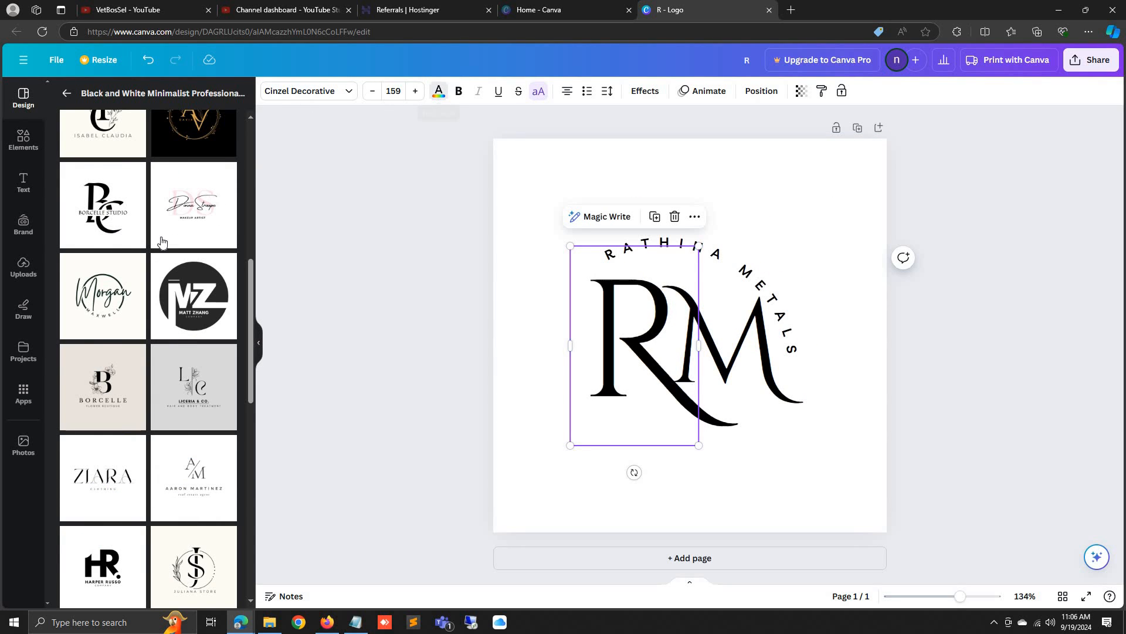
pyautogui.click(227, 354)
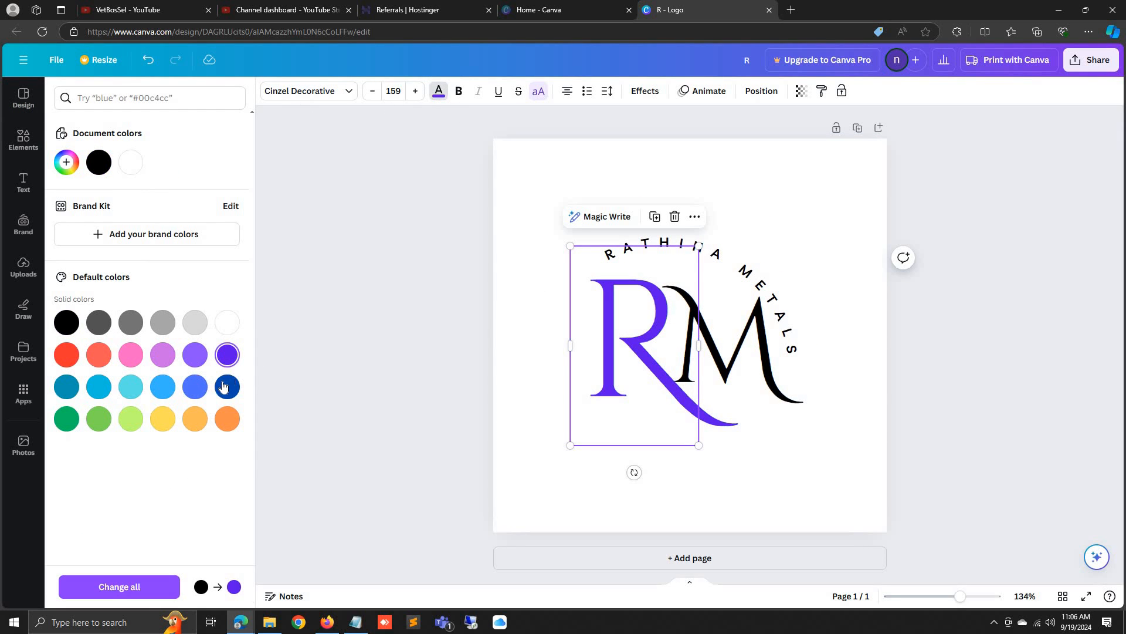
pyautogui.click(724, 340)
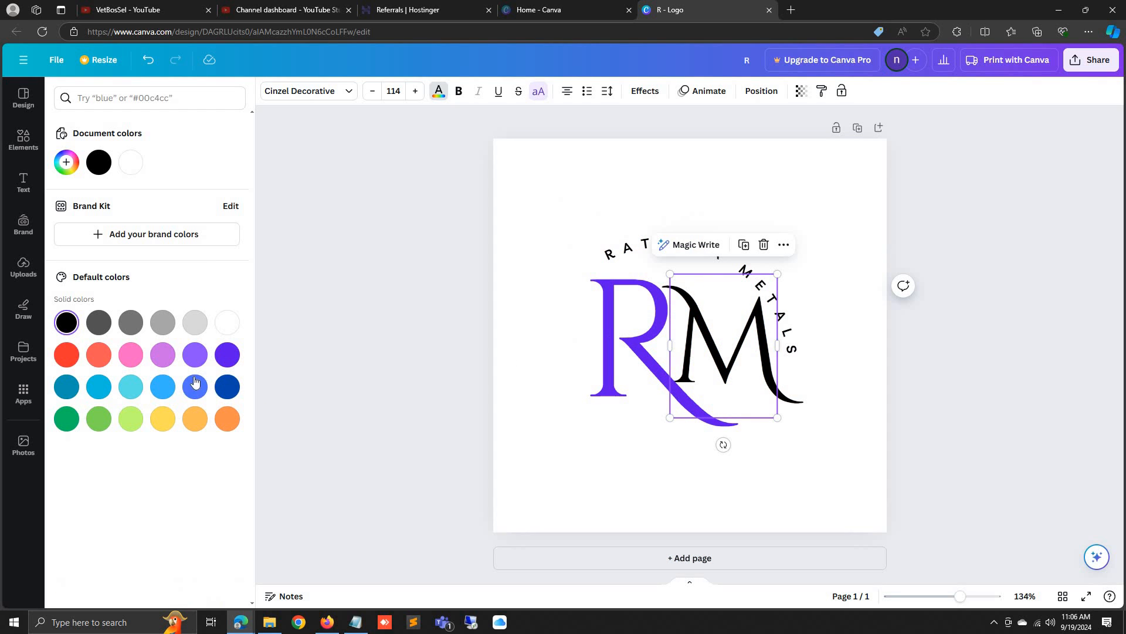
pyautogui.click(226, 356)
# Colour the curved RATHINA METALS text violet and enlarge it to 13.5
pyautogui.click(642, 256)
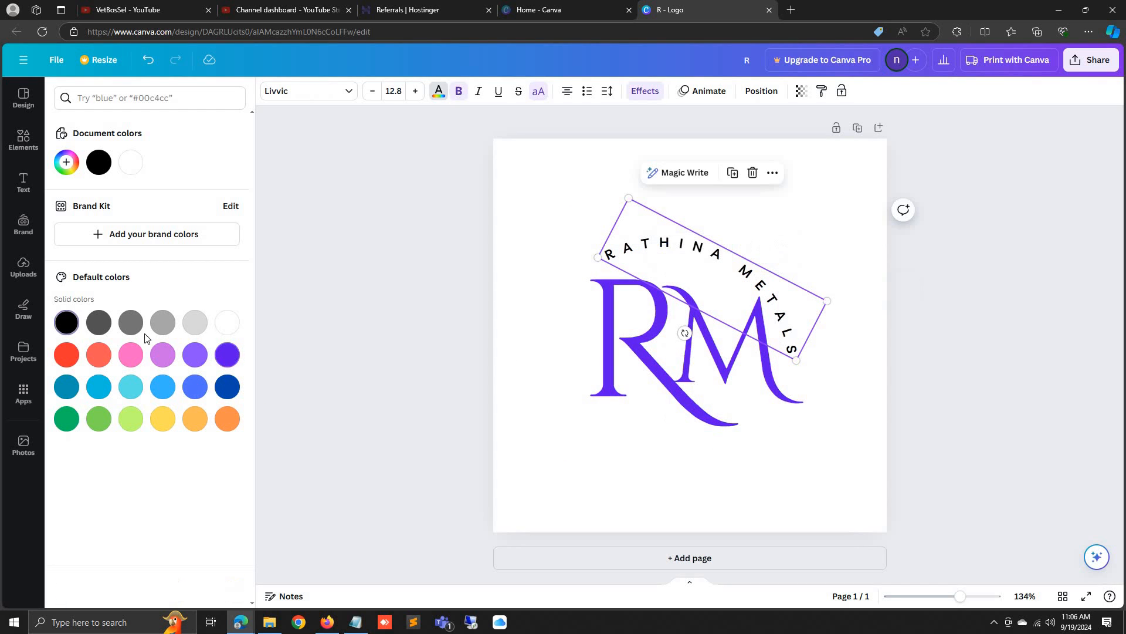
pyautogui.click(66, 357)
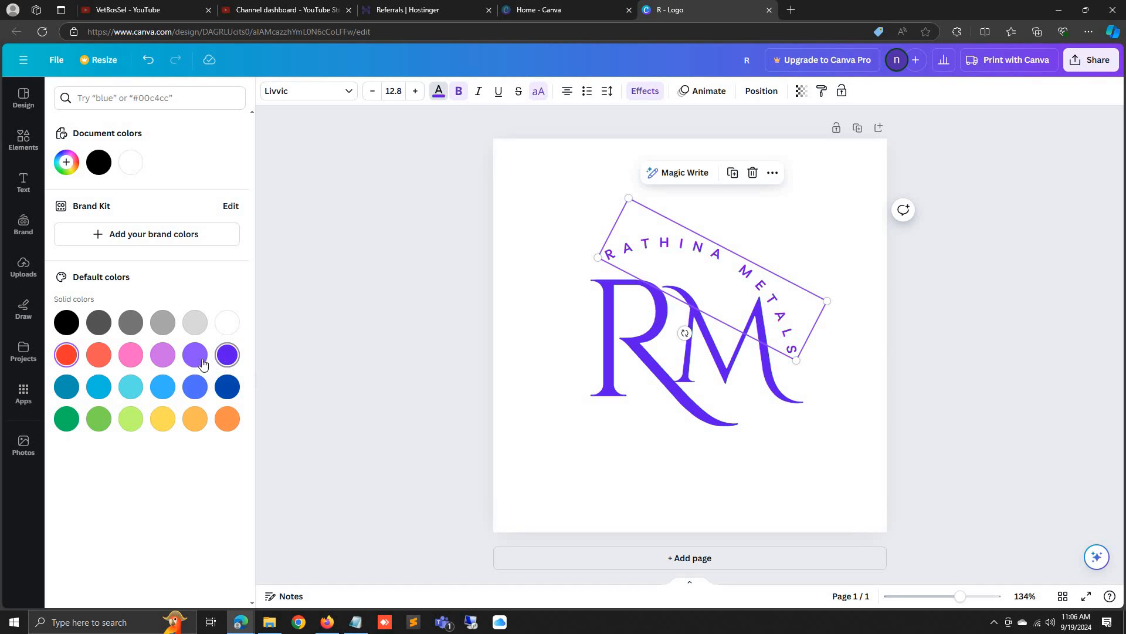
pyautogui.click(196, 359)
pyautogui.moveTo(597, 257); pyautogui.dragTo(573, 282)
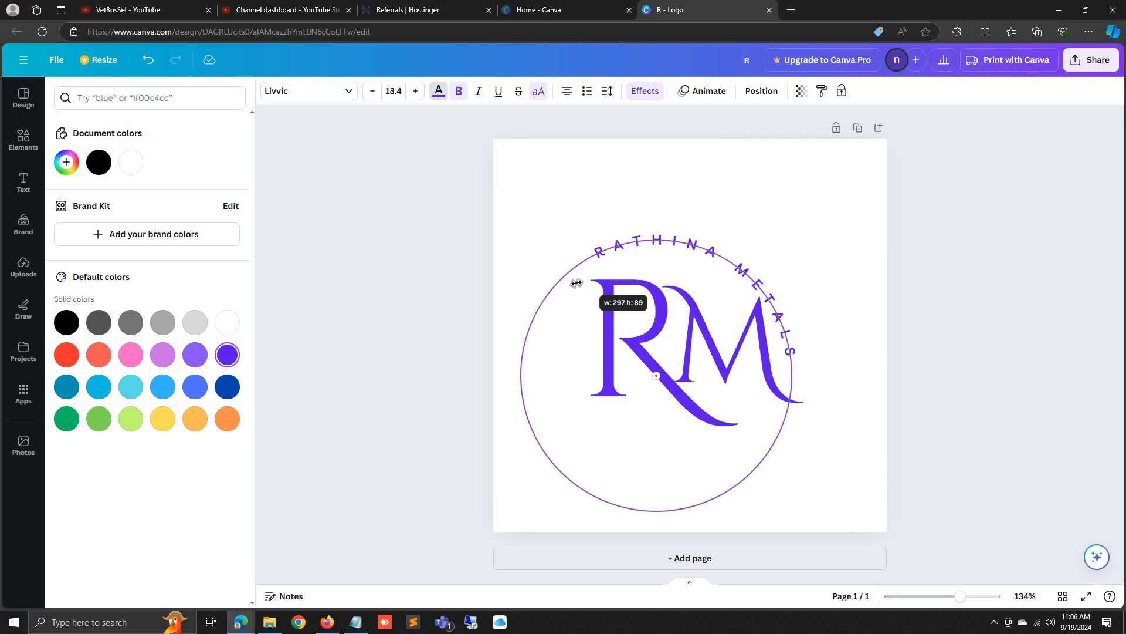
pyautogui.moveTo(721, 266); pyautogui.dragTo(725, 271)
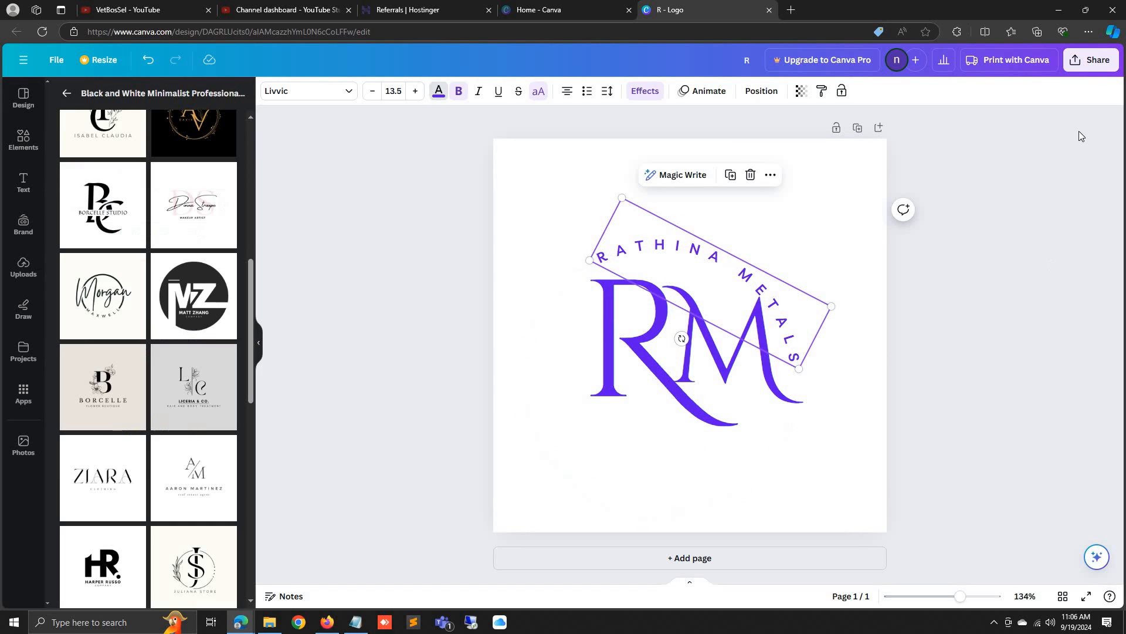
# Capture and save an Edge screenshot tightly framing the purple RM logo
pyautogui.click(973, 448)
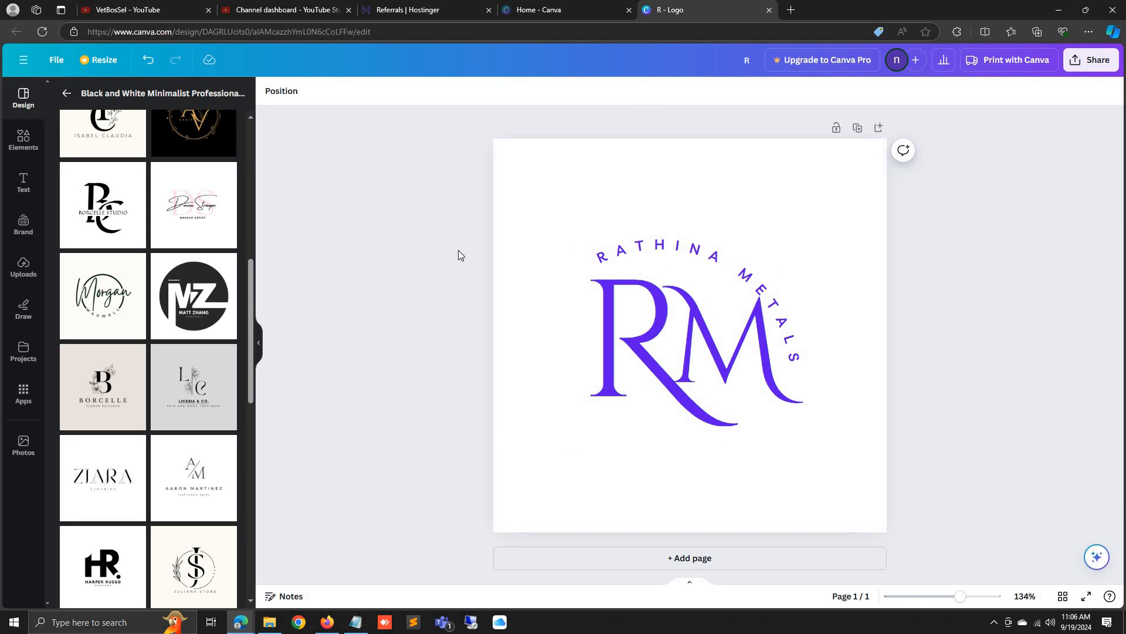
pyautogui.rightClick(400, 252)
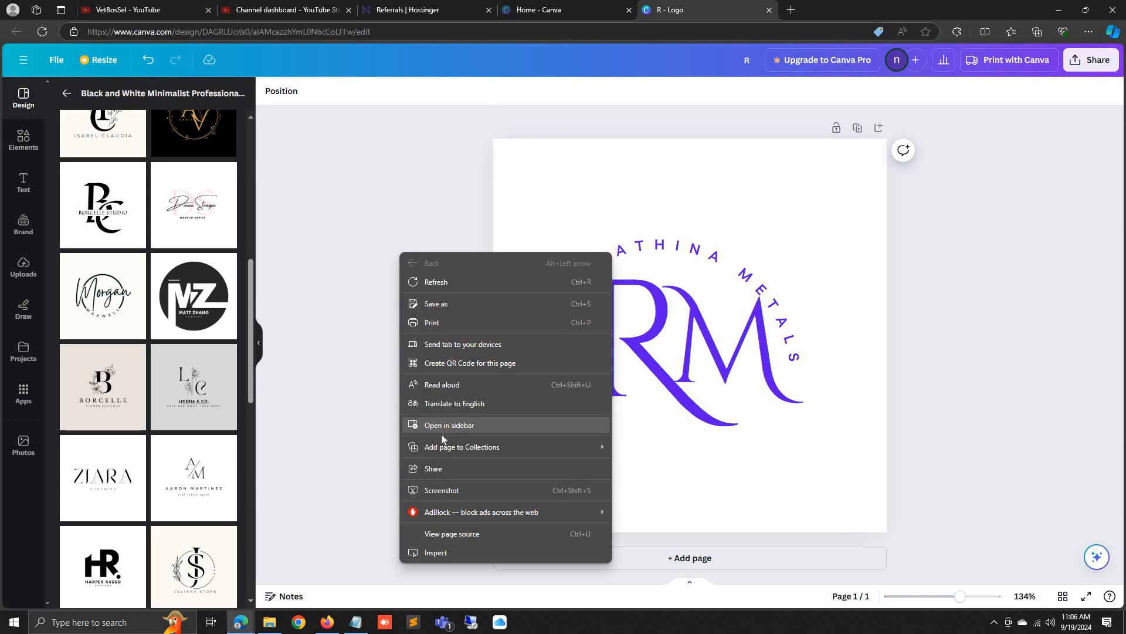
pyautogui.click(437, 490)
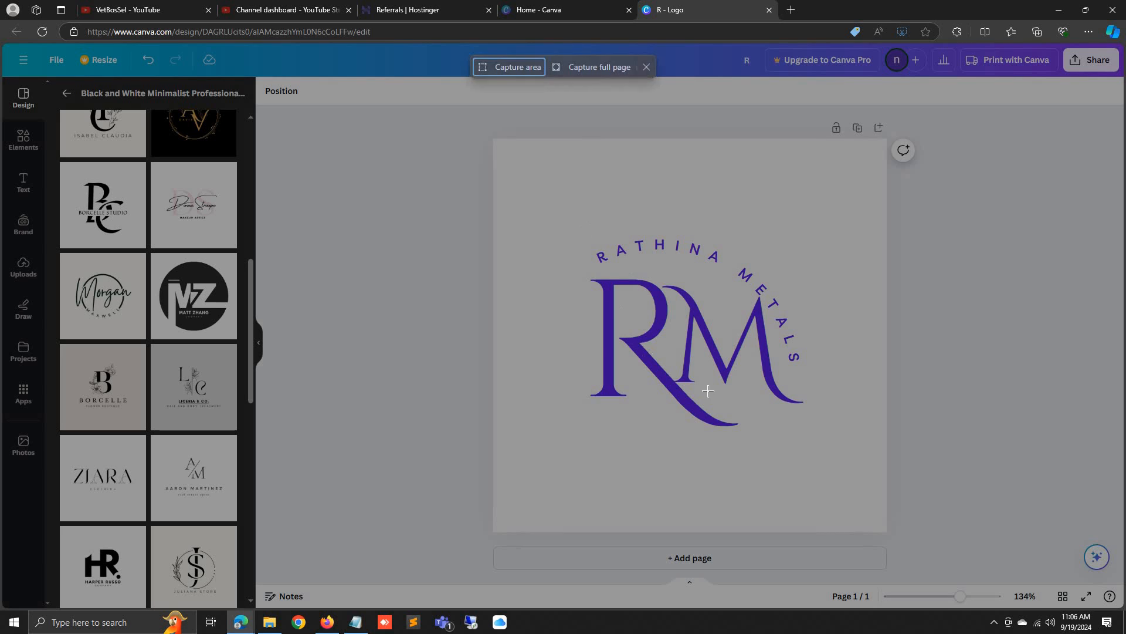
pyautogui.moveTo(585, 229); pyautogui.dragTo(820, 429)
pyautogui.moveTo(779, 357); pyautogui.dragTo(769, 361)
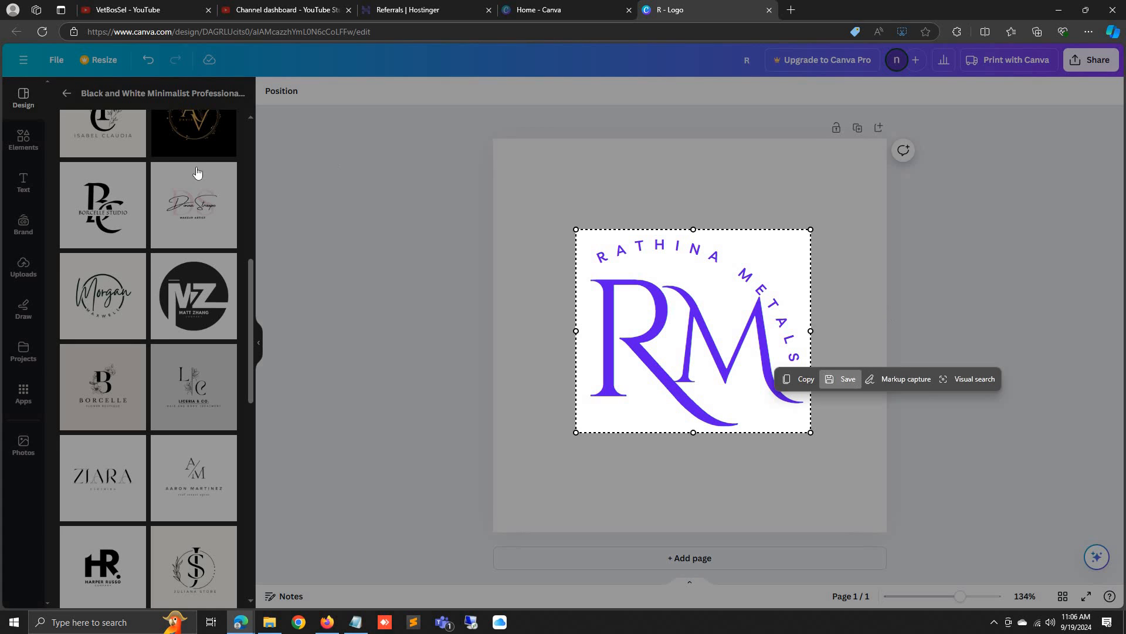
pyautogui.click(845, 379)
pyautogui.scroll(-3, 156, 367)
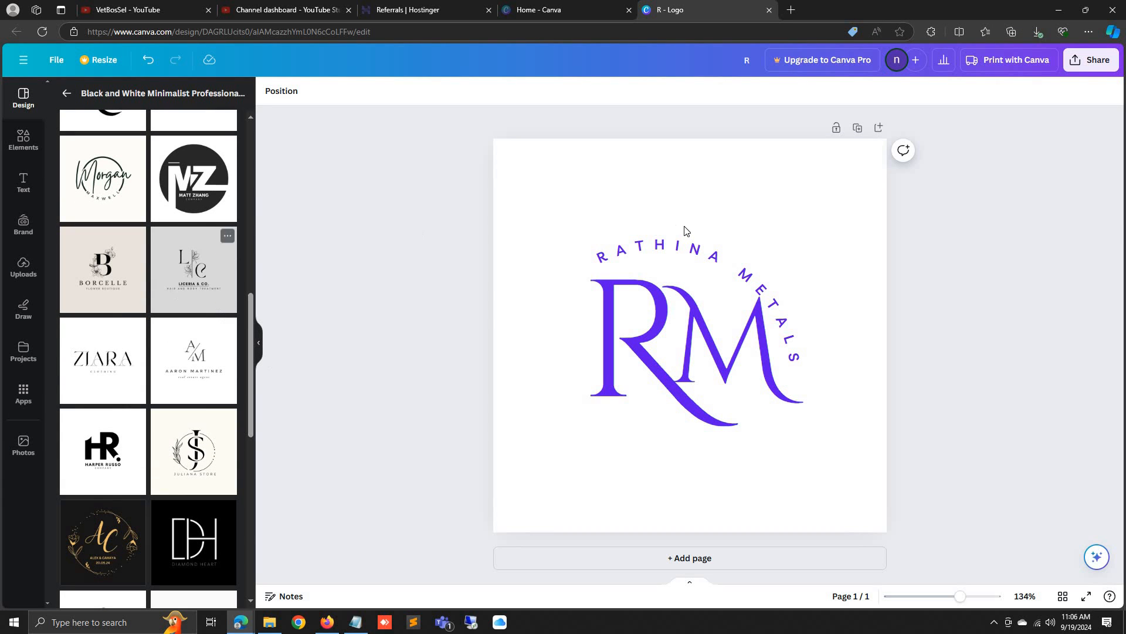
# Return to the WordPress plugins window and search plugins for 'sm'
pyautogui.click(326, 623)
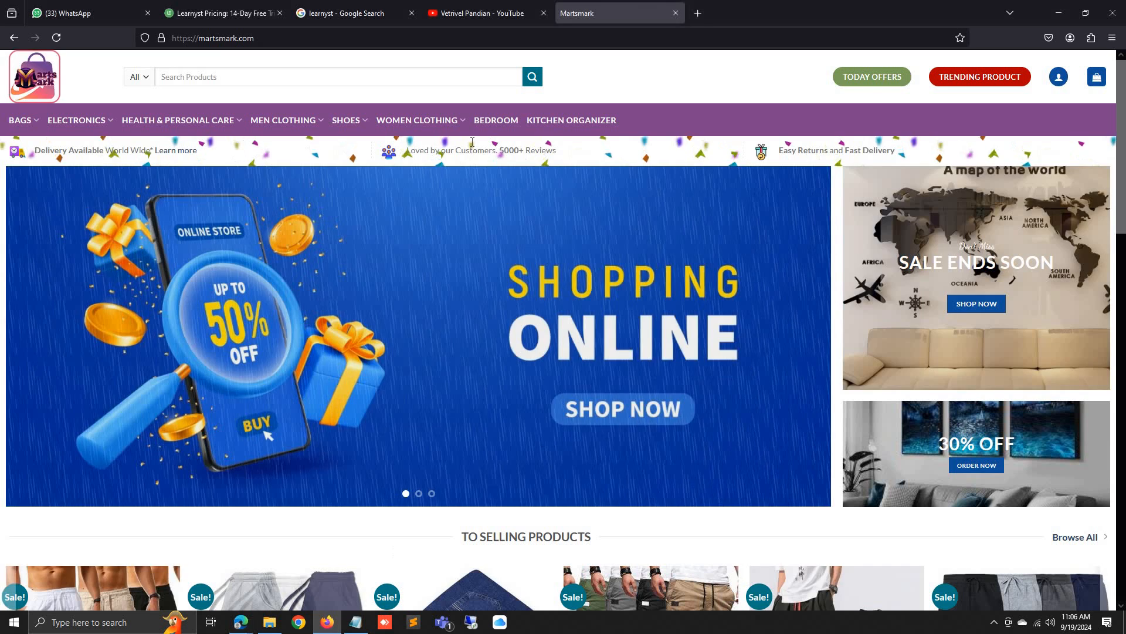
pyautogui.moveTo(241, 622)
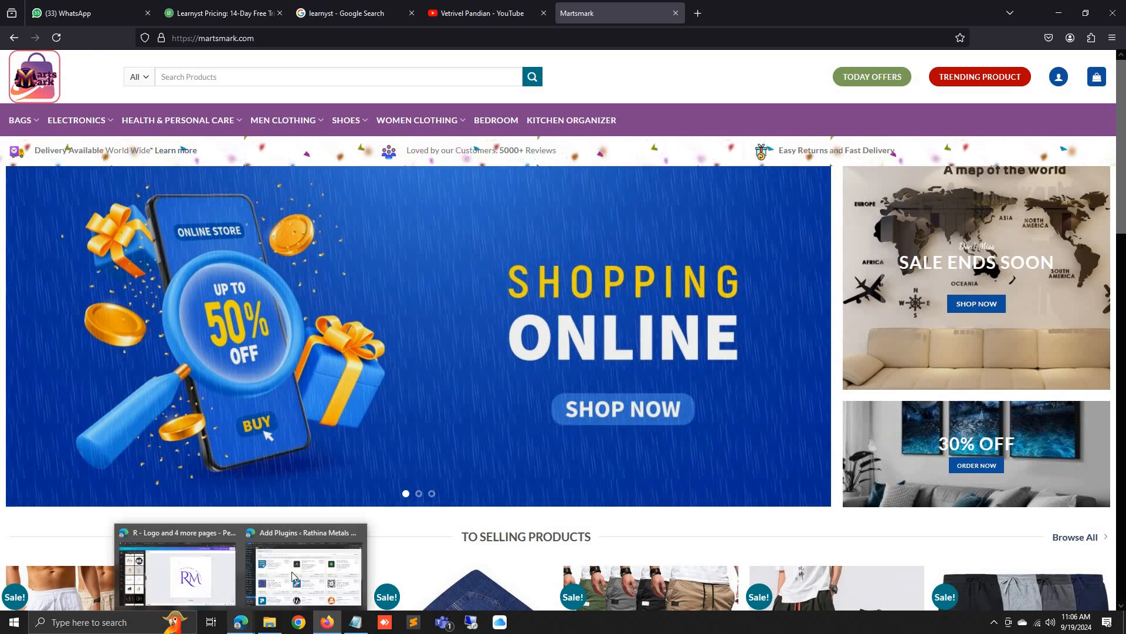
pyautogui.click(291, 571)
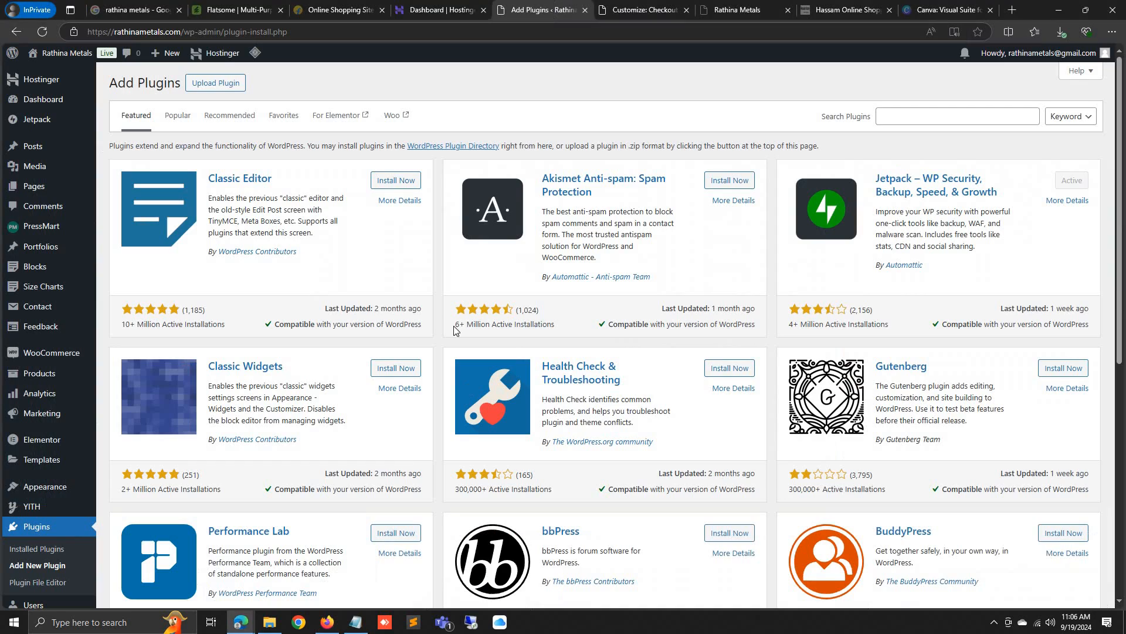
pyautogui.click(906, 116)
pyautogui.write('smart slider')
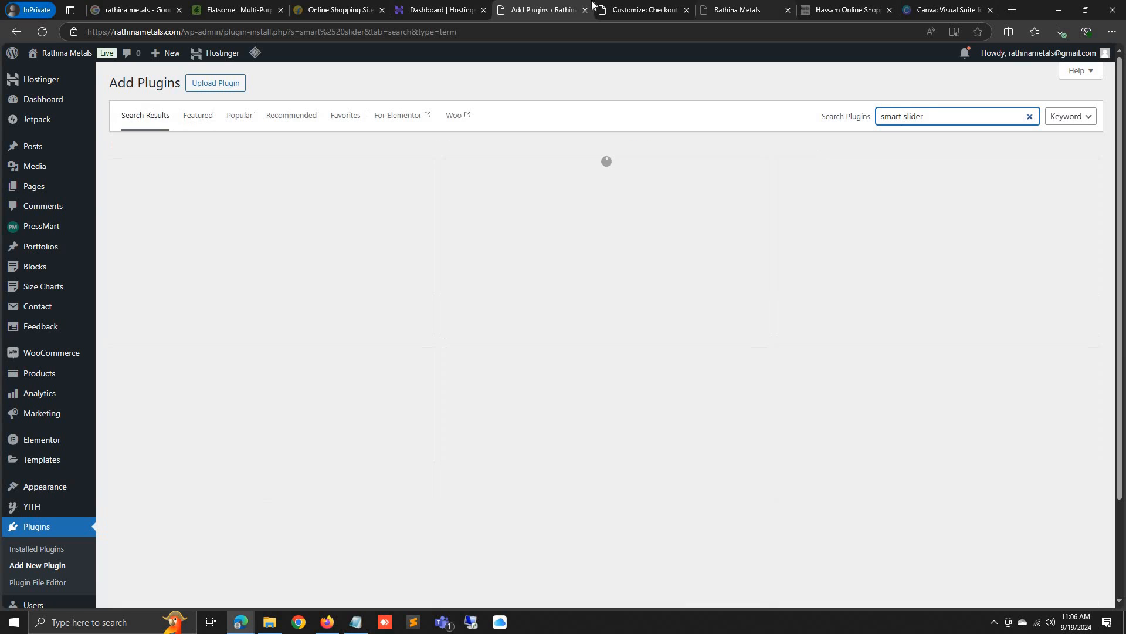
# In the theme customizer, back out to the main list and inspect the basic Header settings
pyautogui.click(640, 9)
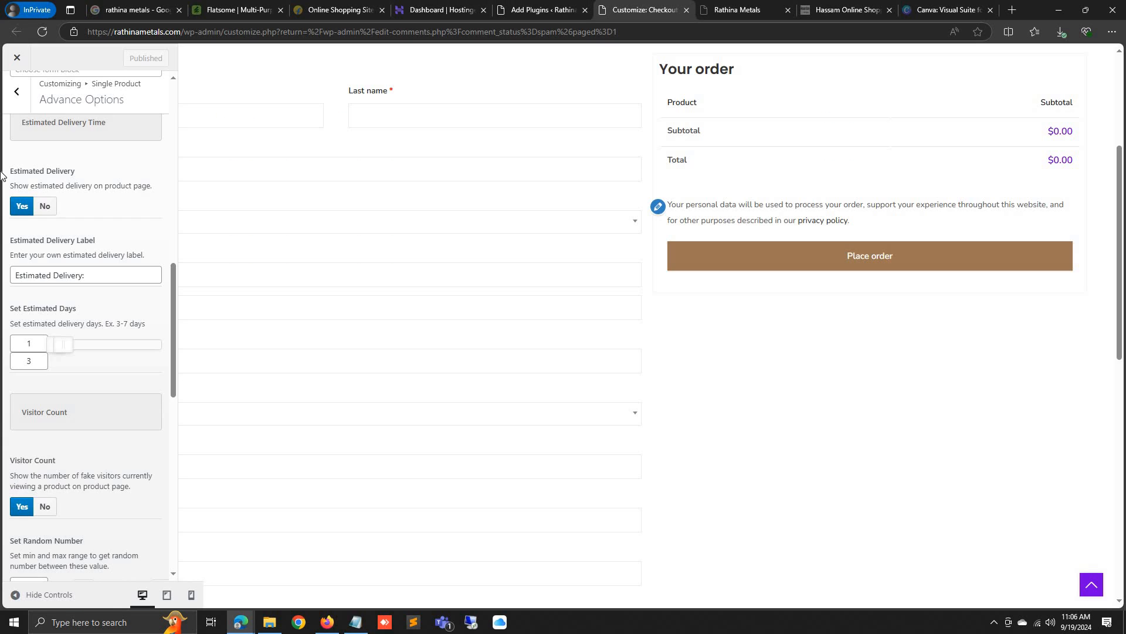
pyautogui.scroll(10, 67, 147)
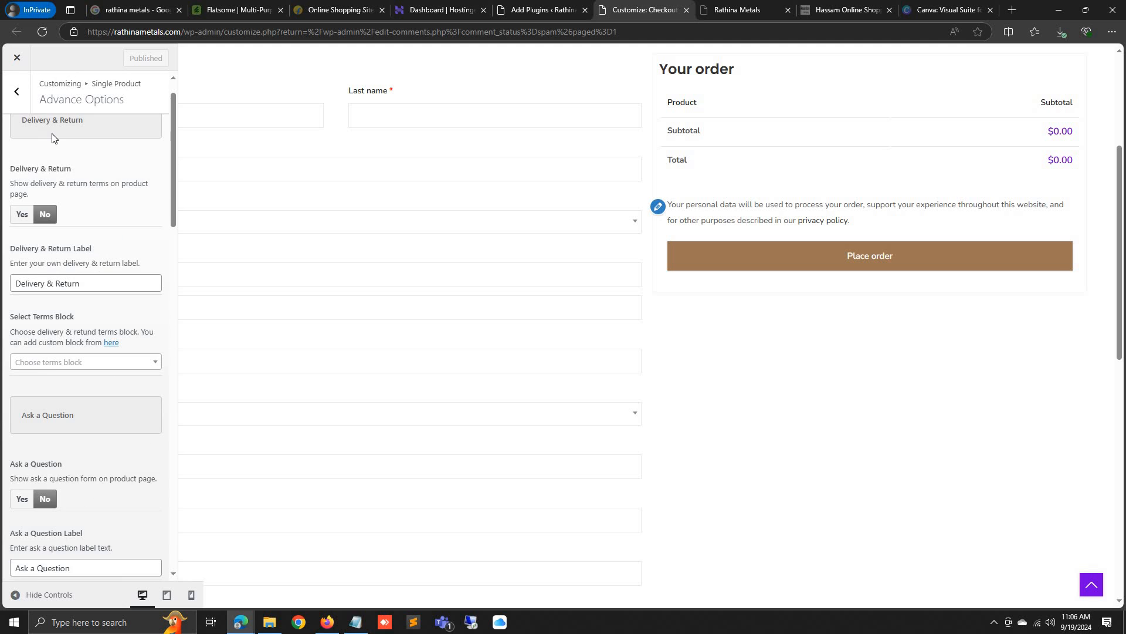
pyautogui.click(16, 91)
pyautogui.click(16, 91)
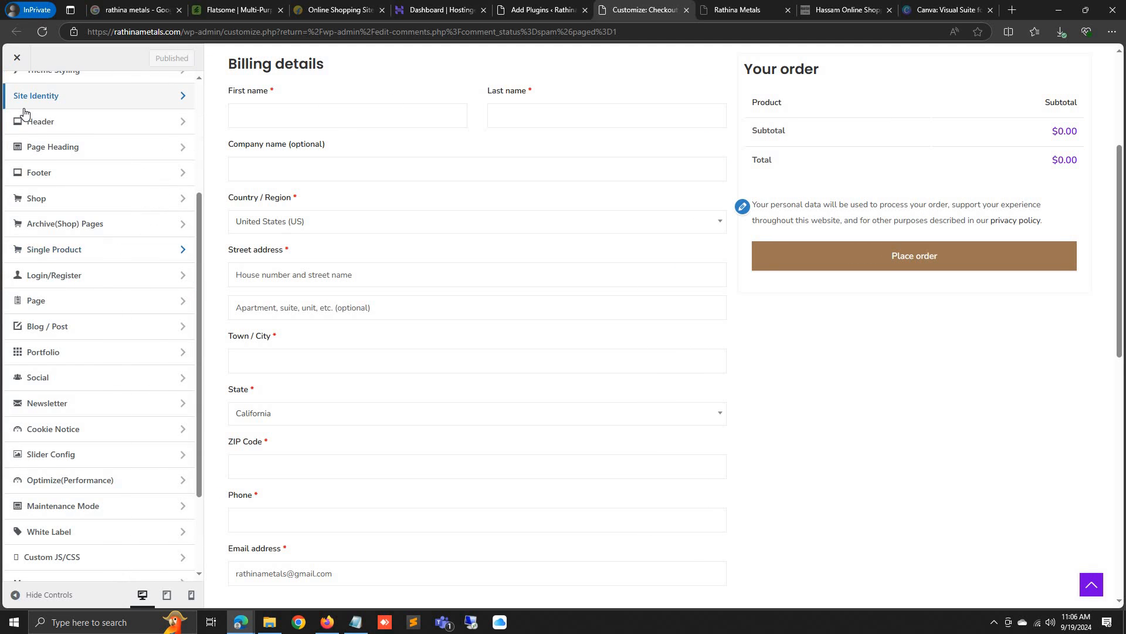
pyautogui.scroll(5, 112, 176)
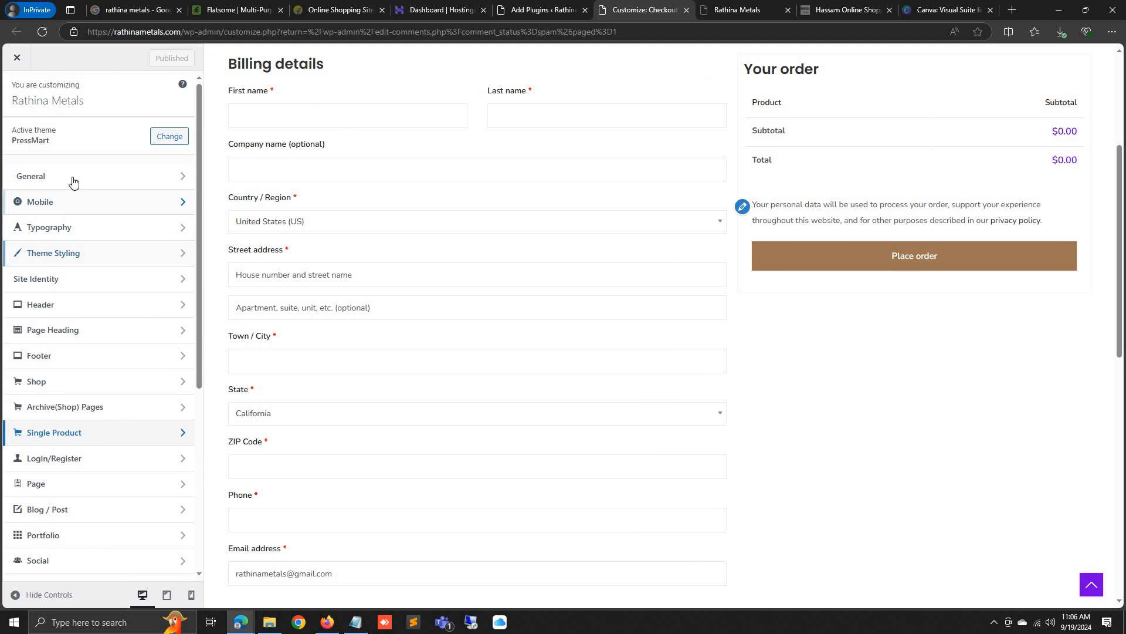
pyautogui.click(51, 304)
pyautogui.click(96, 127)
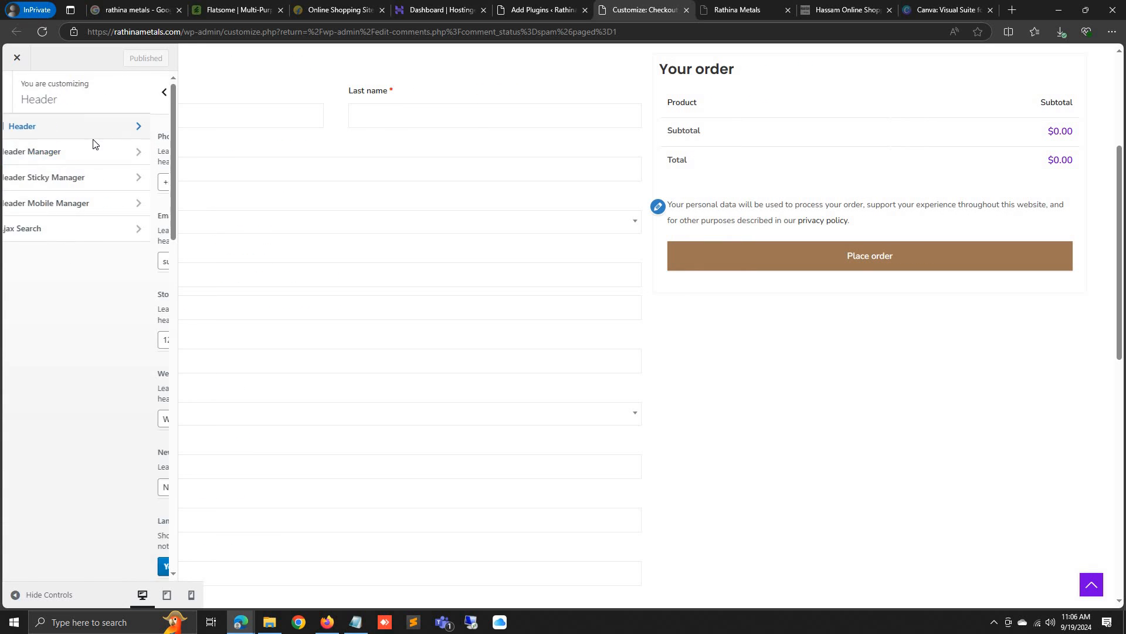
pyautogui.scroll(-3, 90, 151)
pyautogui.scroll(3, 91, 151)
# Look through the Header Manager settings, then return to the main customizer list
pyautogui.click(21, 94)
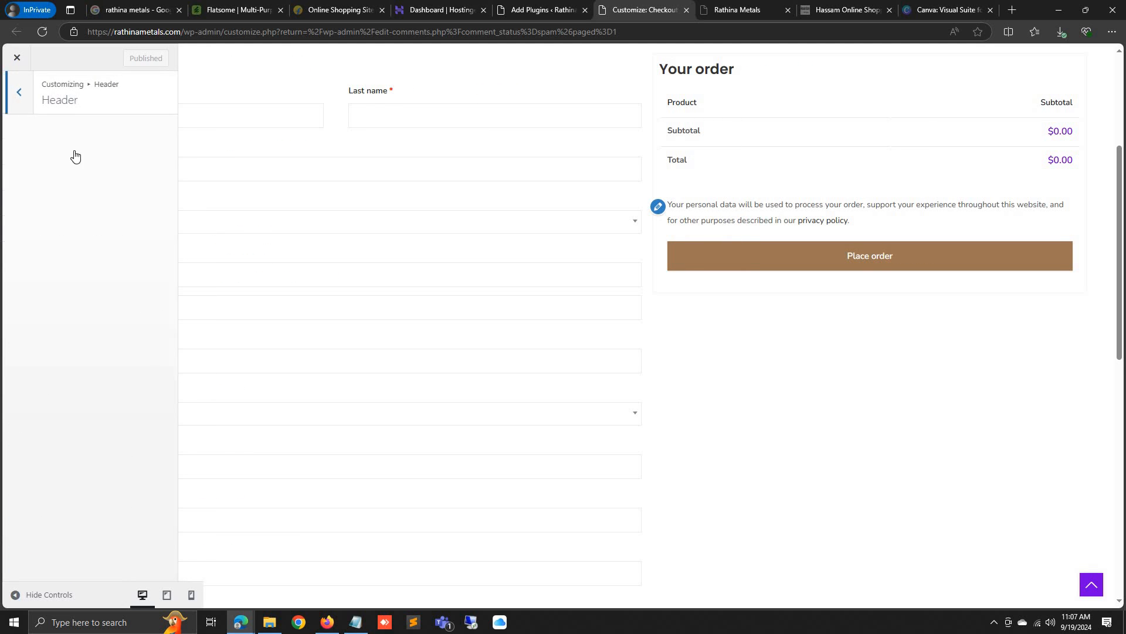
pyautogui.click(82, 152)
pyautogui.scroll(-3, 75, 193)
pyautogui.scroll(3, 75, 194)
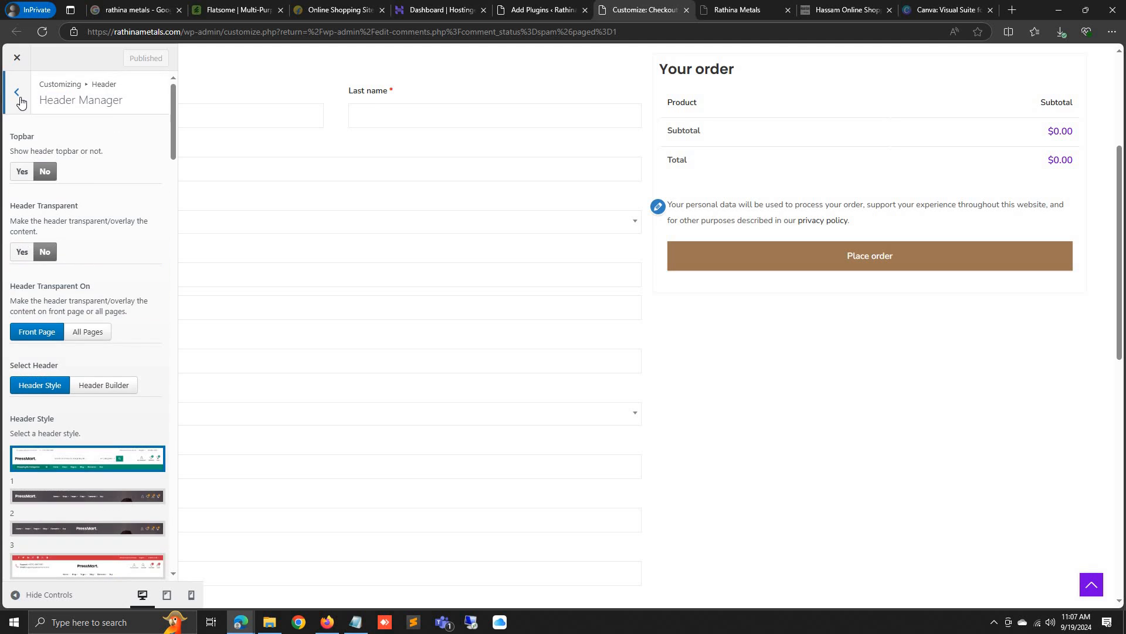
pyautogui.click(17, 94)
pyautogui.click(18, 92)
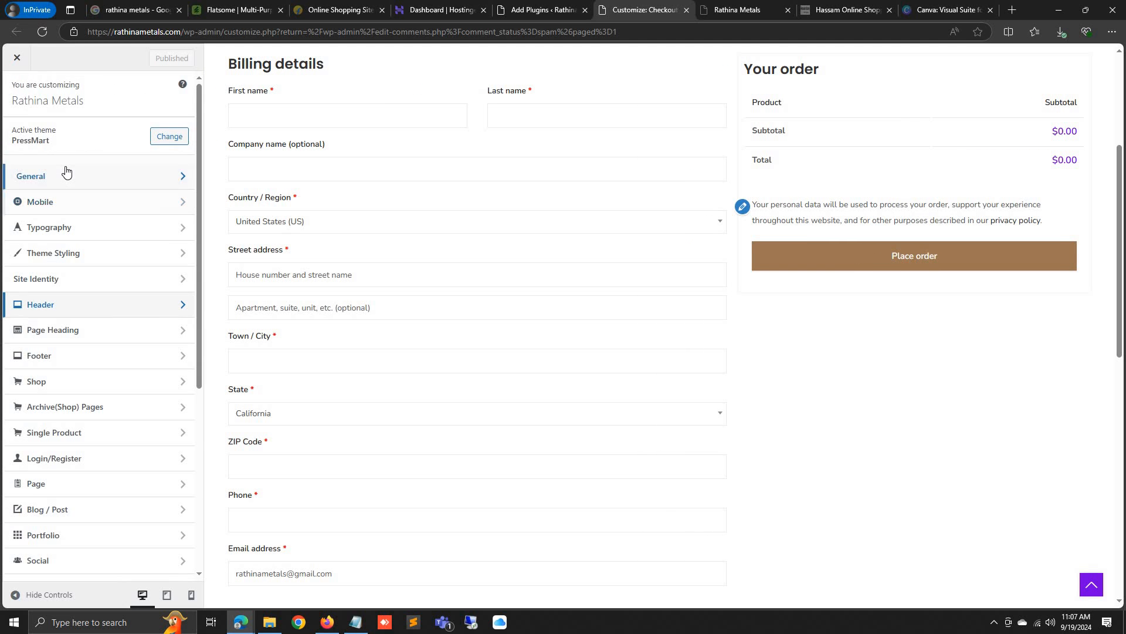
# Start uploading a new header logo from General theme settings
pyautogui.click(67, 170)
pyautogui.click(78, 123)
pyautogui.scroll(-5, 69, 171)
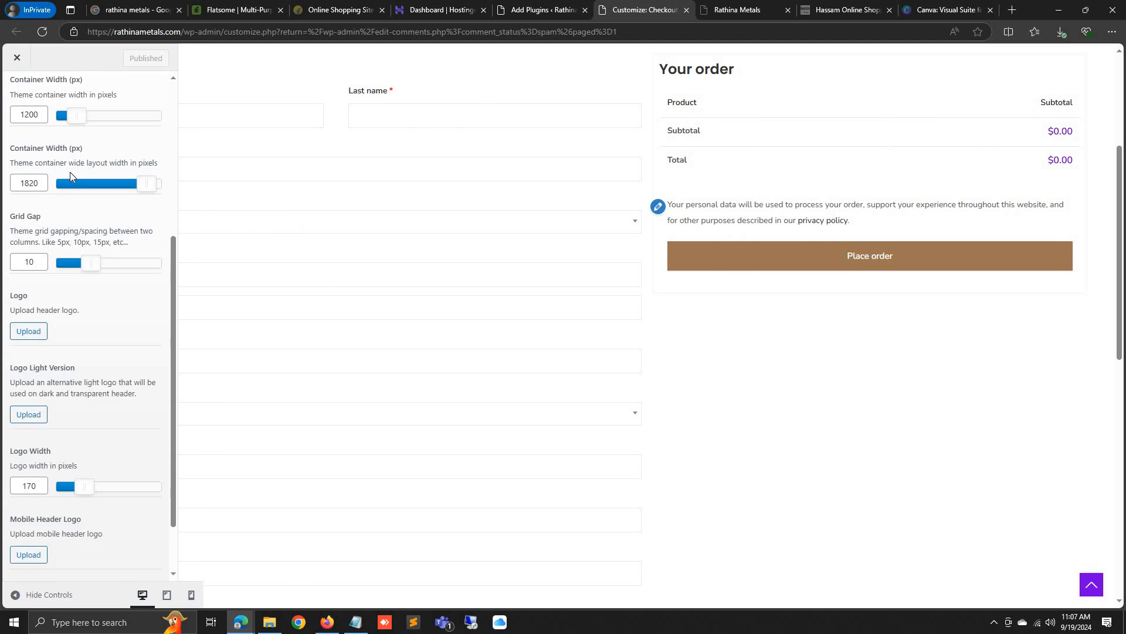
pyautogui.scroll(-3, 69, 172)
pyautogui.click(26, 258)
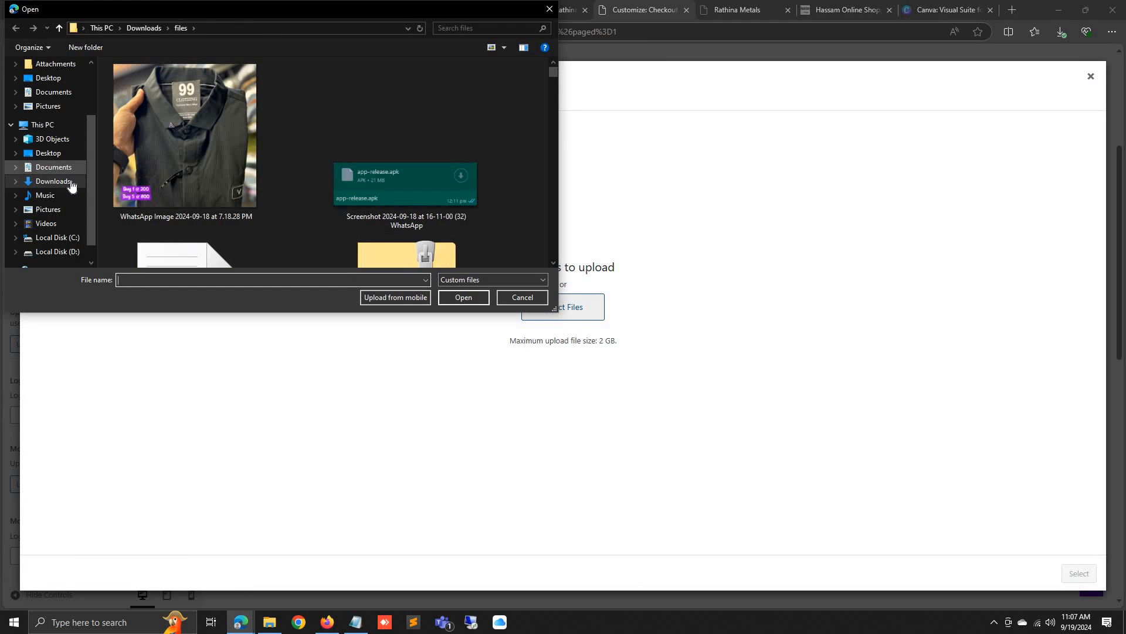
# Search the Downloads, files and Desktop folders for the logo, then cancel
pyautogui.click(69, 182)
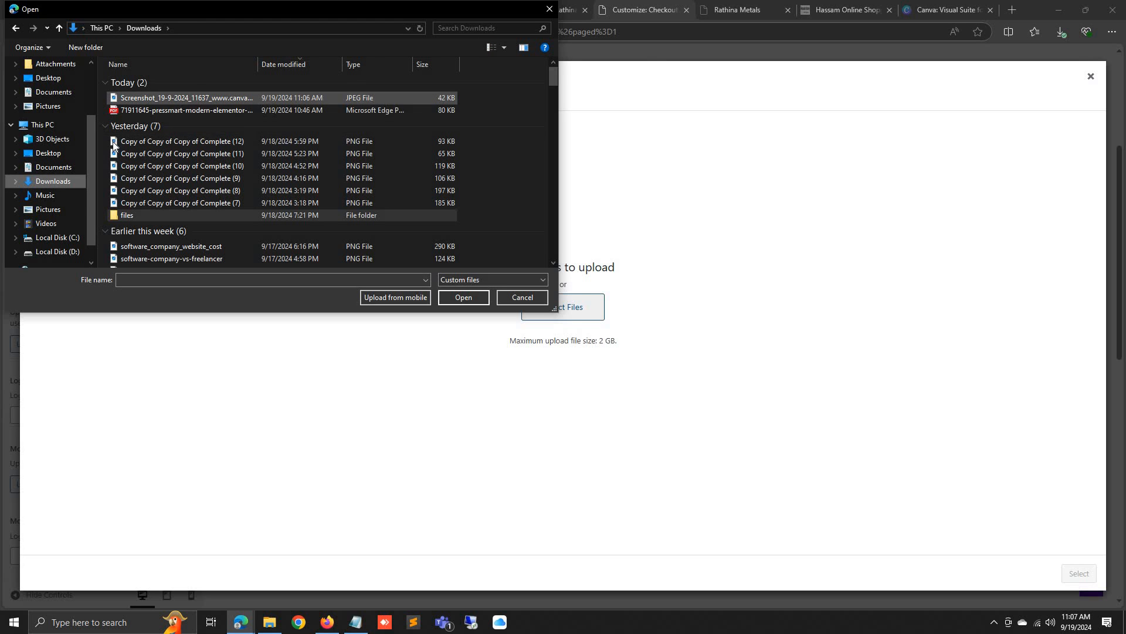
pyautogui.click(133, 215)
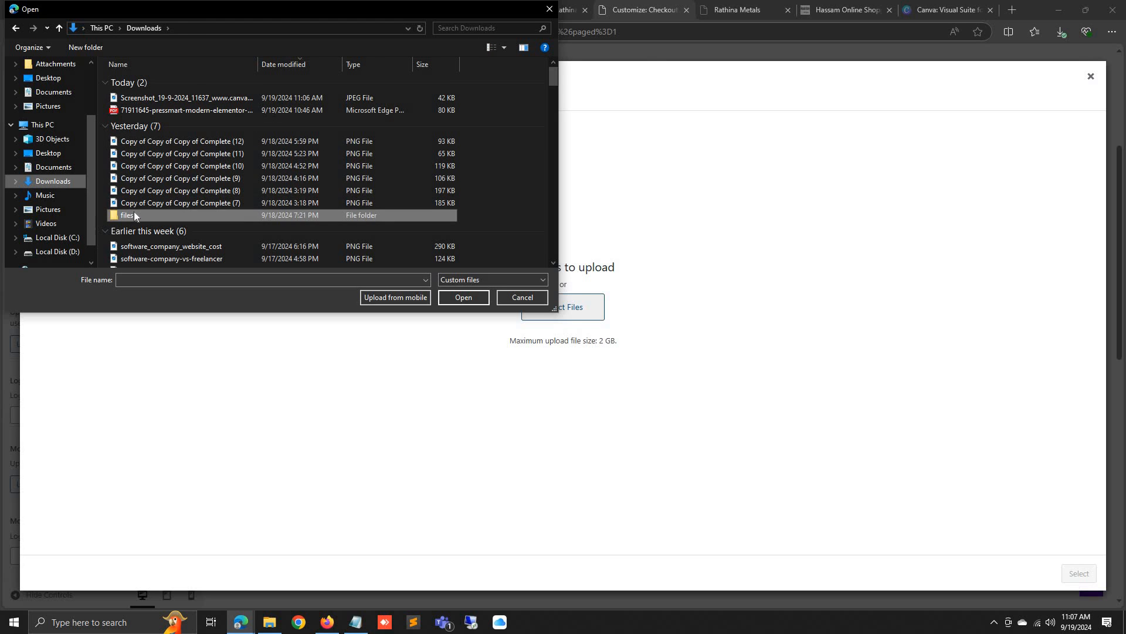
pyautogui.doubleClick(129, 215)
pyautogui.scroll(2, 55, 149)
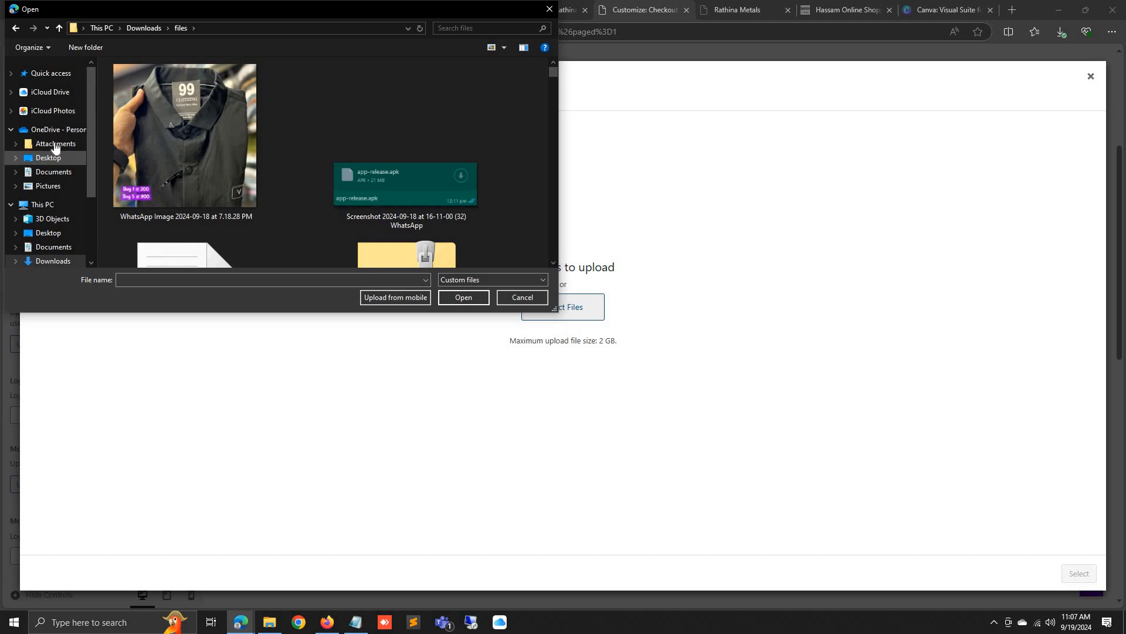
pyautogui.click(56, 158)
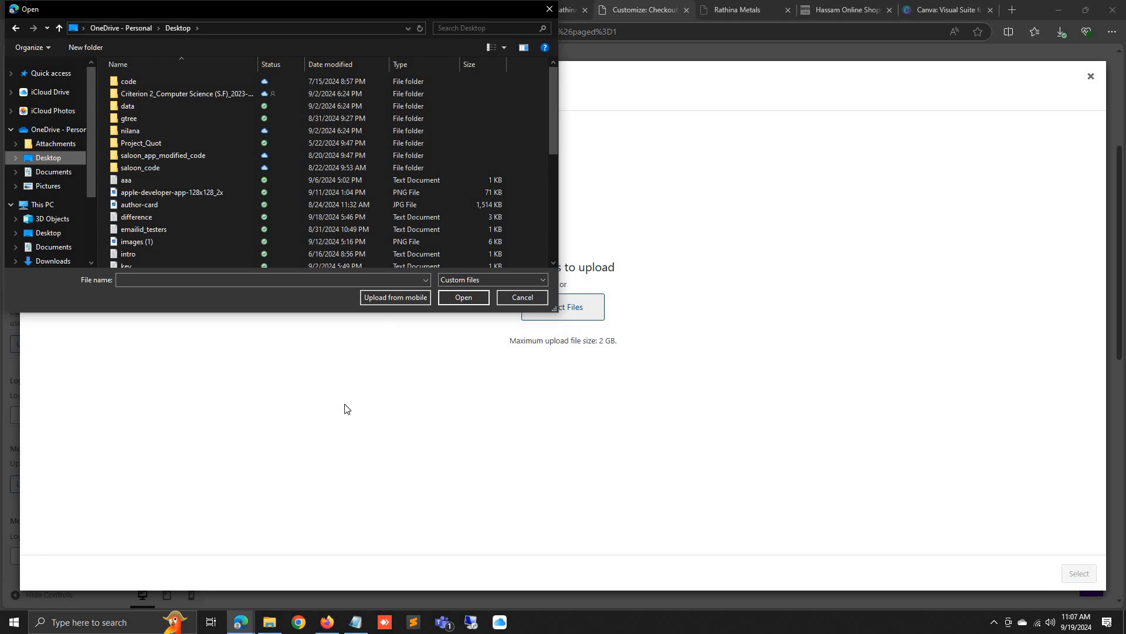
pyautogui.click(502, 297)
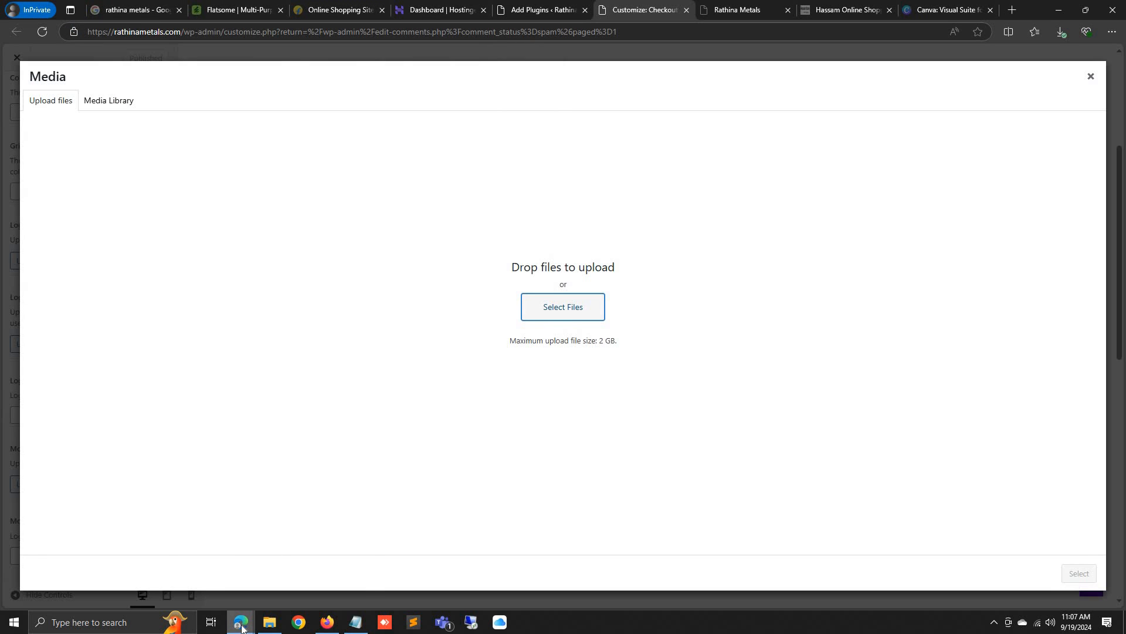
# Locate the saved screenshot via recent downloads and upload the JPEG from Downloads
pyautogui.moveTo(242, 628)
pyautogui.click(201, 580)
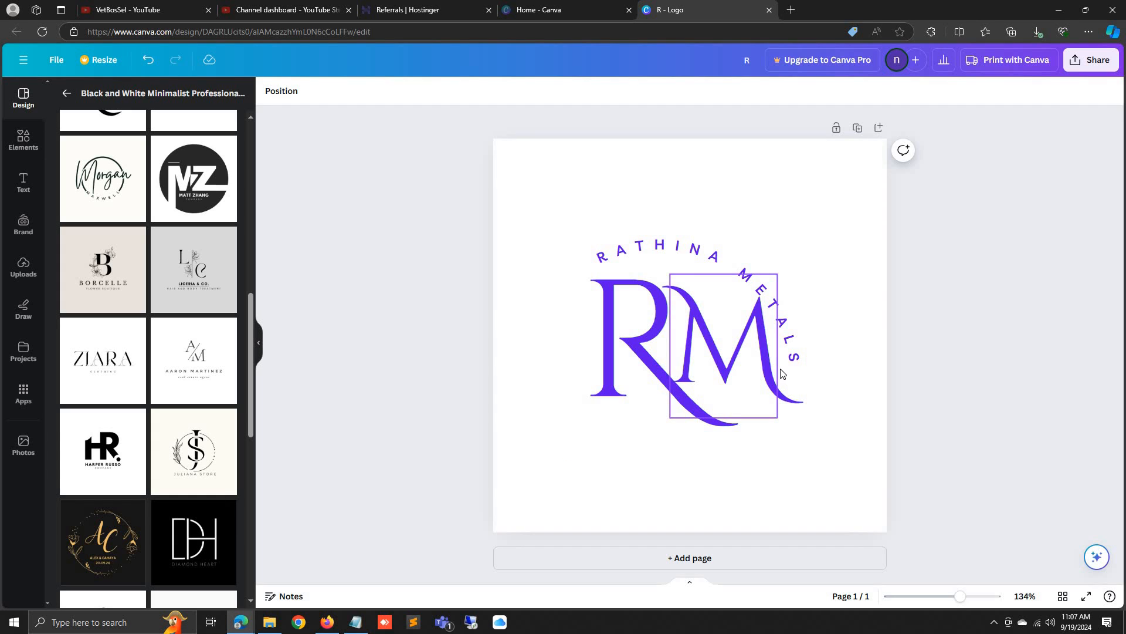
pyautogui.hotkey('ctrl', 'j')
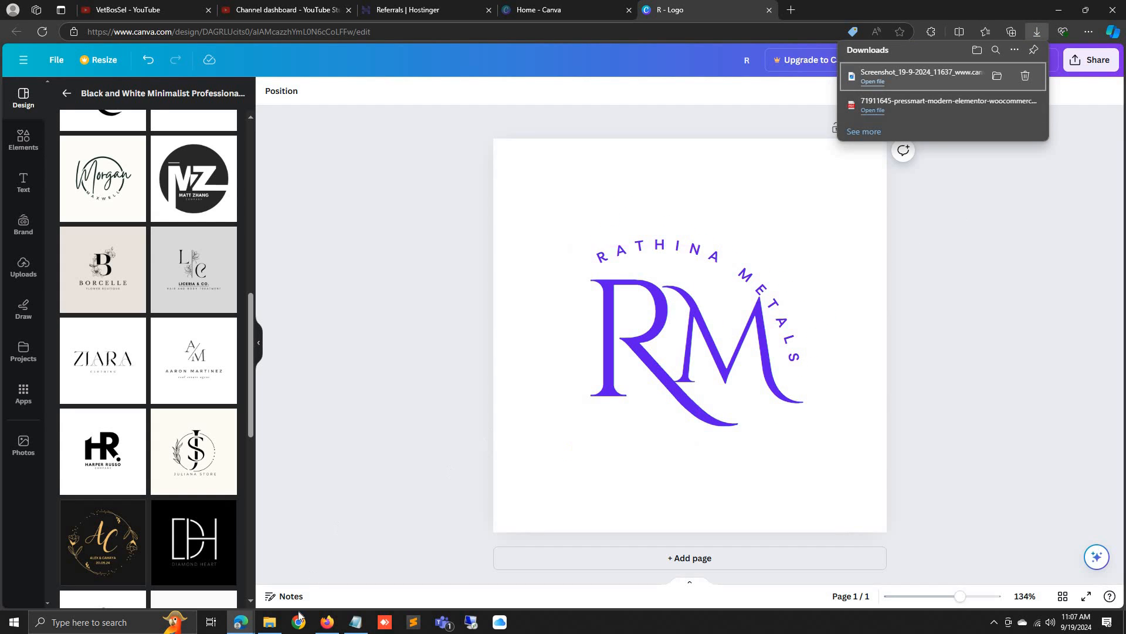
pyautogui.click(328, 625)
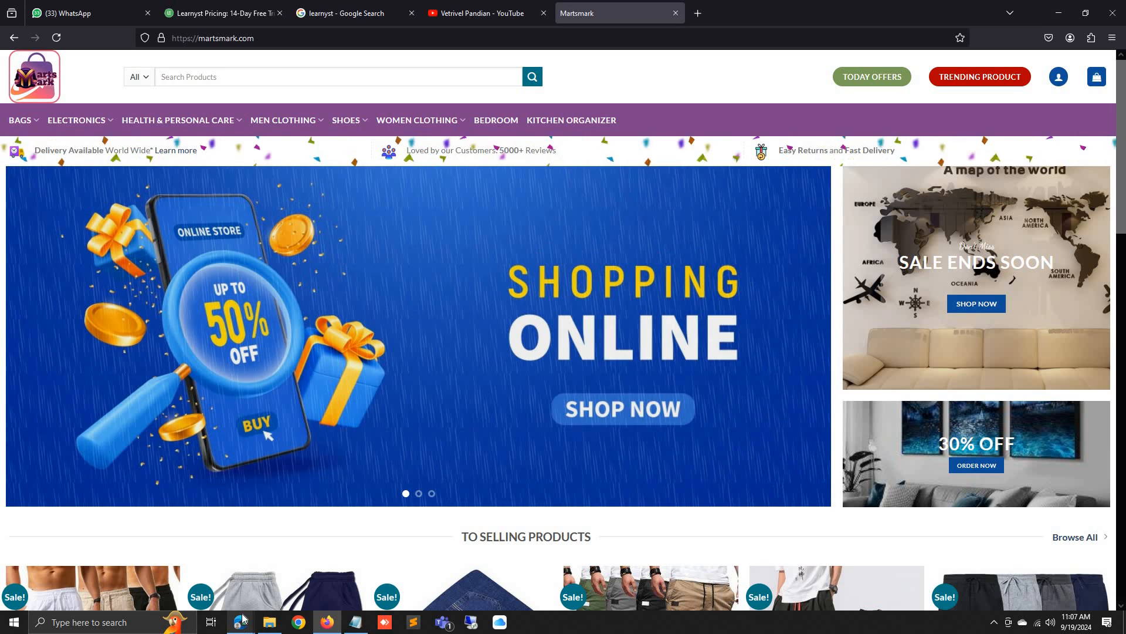
pyautogui.click(303, 575)
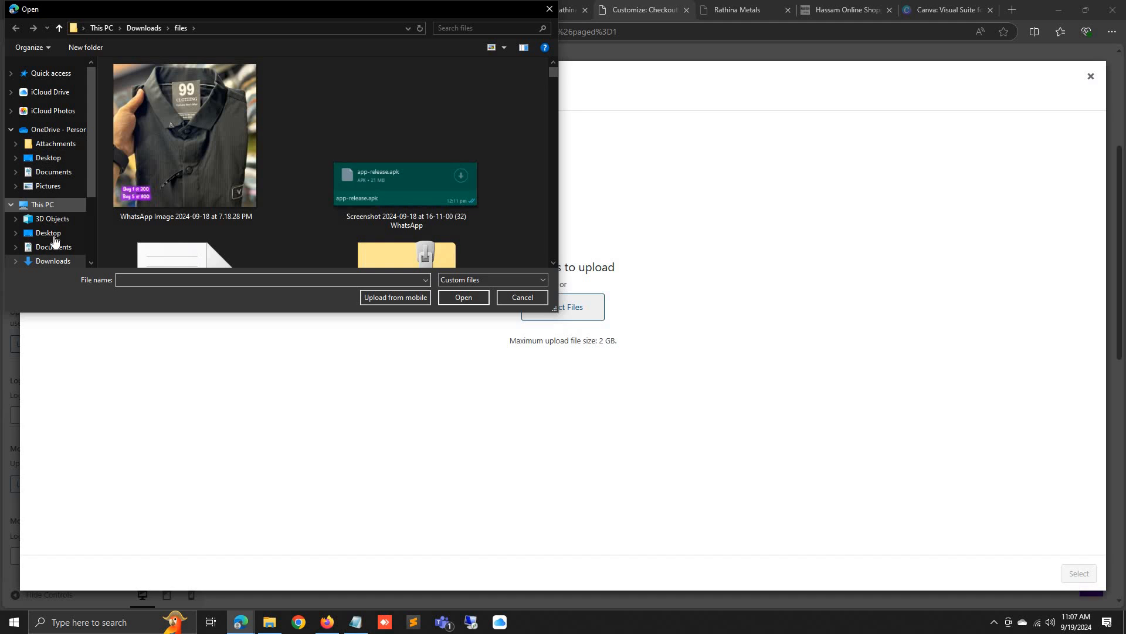
pyautogui.click(59, 261)
pyautogui.doubleClick(218, 99)
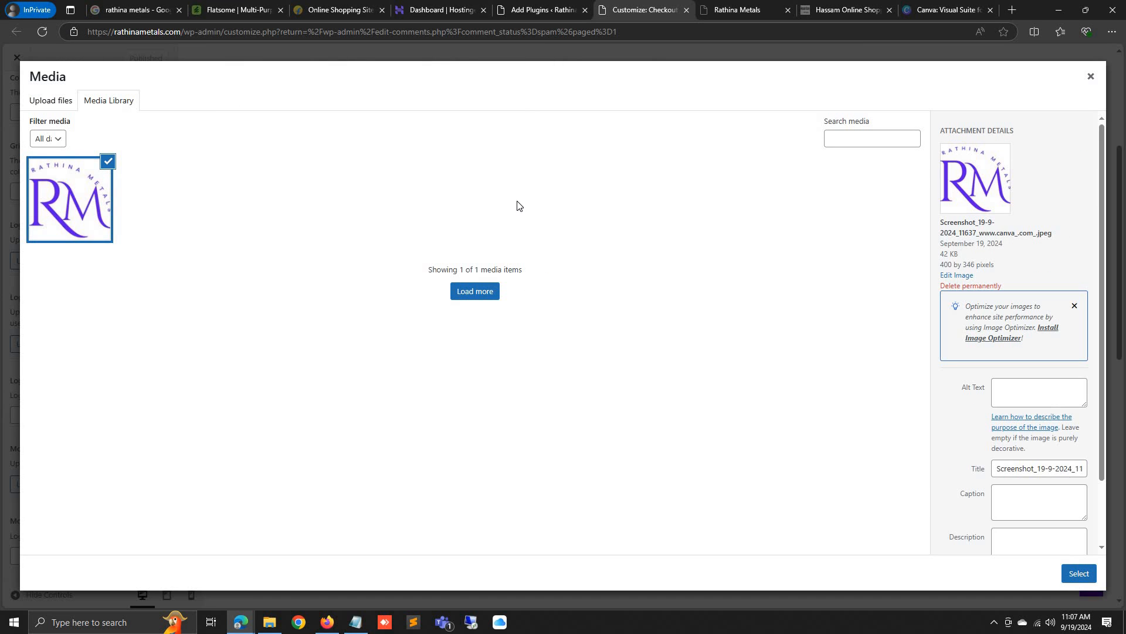
# Use the RM image as header logo at 142-pixel width, then return to Canva
pyautogui.click(1080, 574)
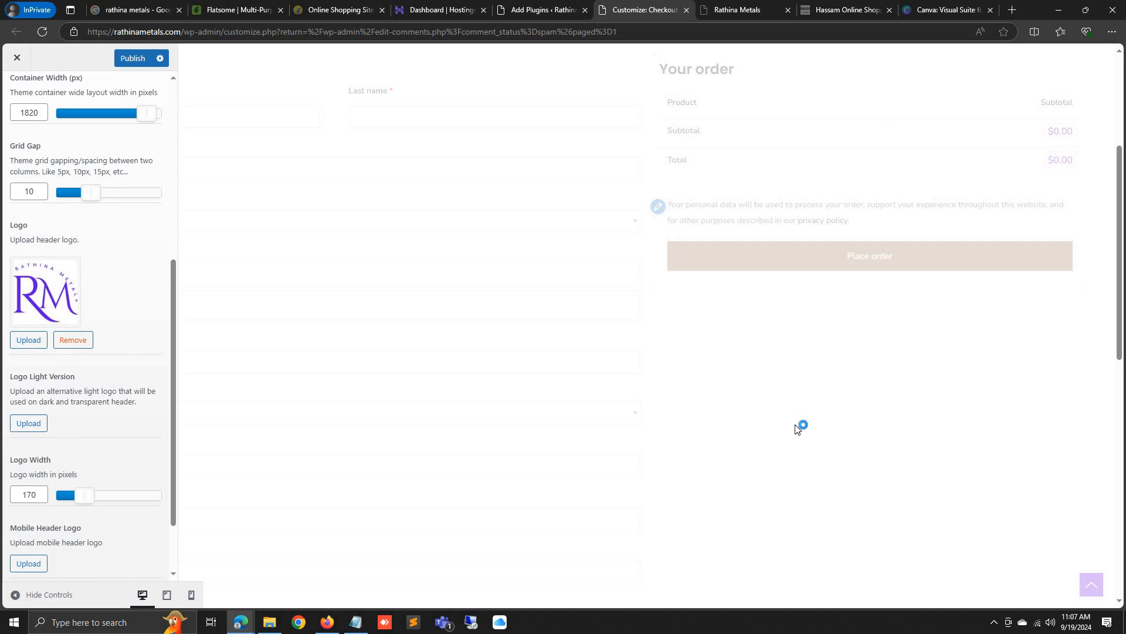
pyautogui.click(17, 598)
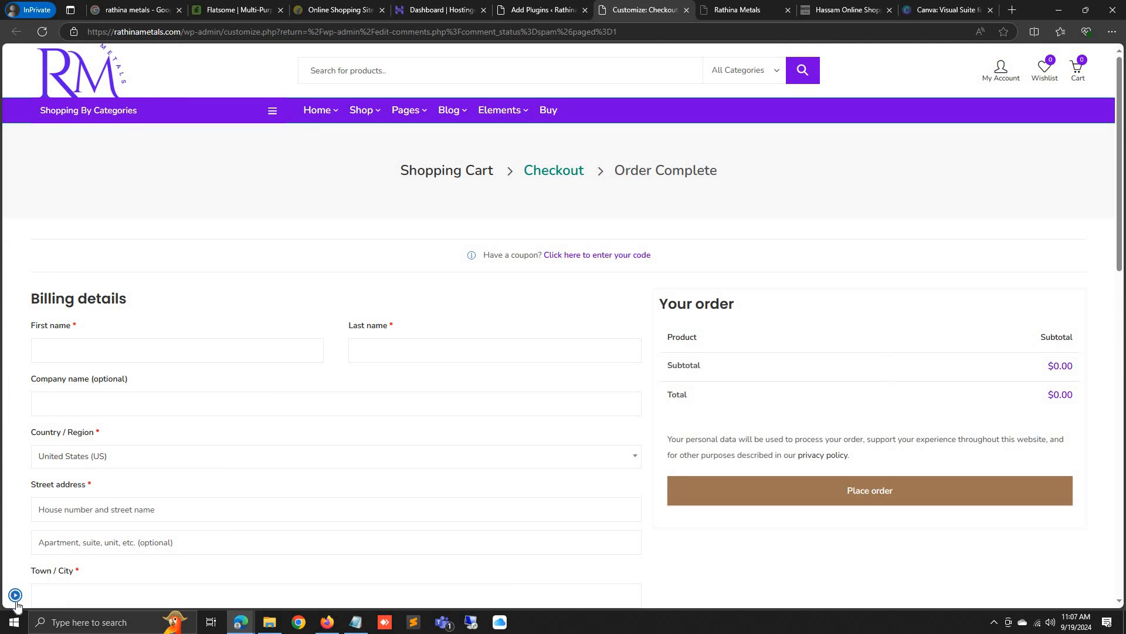
pyautogui.click(16, 596)
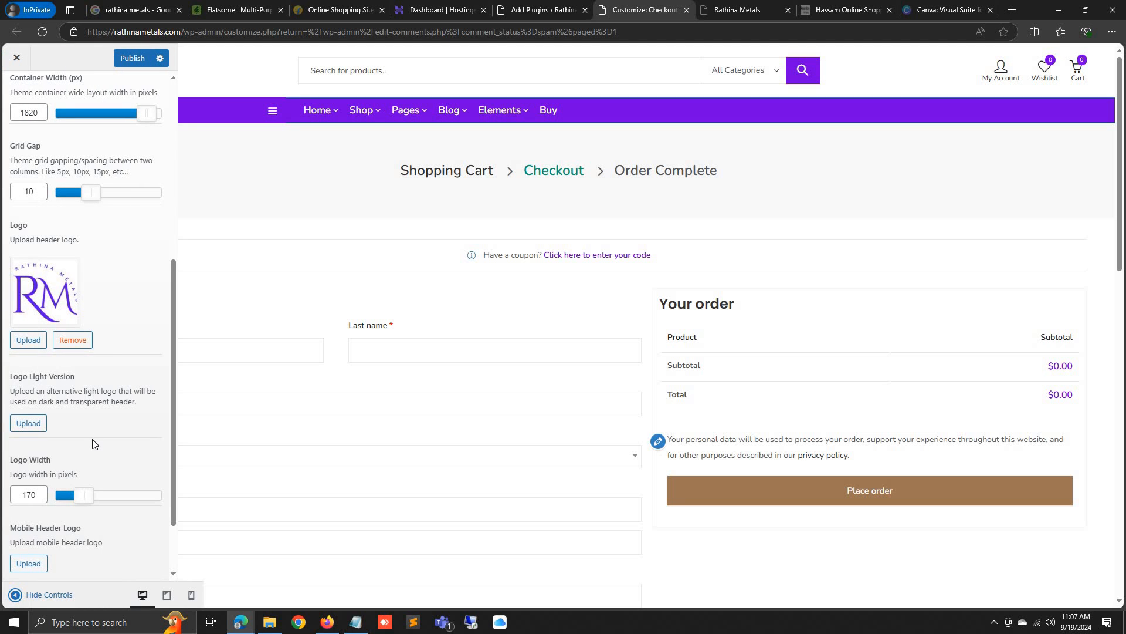
pyautogui.scroll(4, 95, 444)
pyautogui.scroll(-4, 95, 444)
pyautogui.click(17, 596)
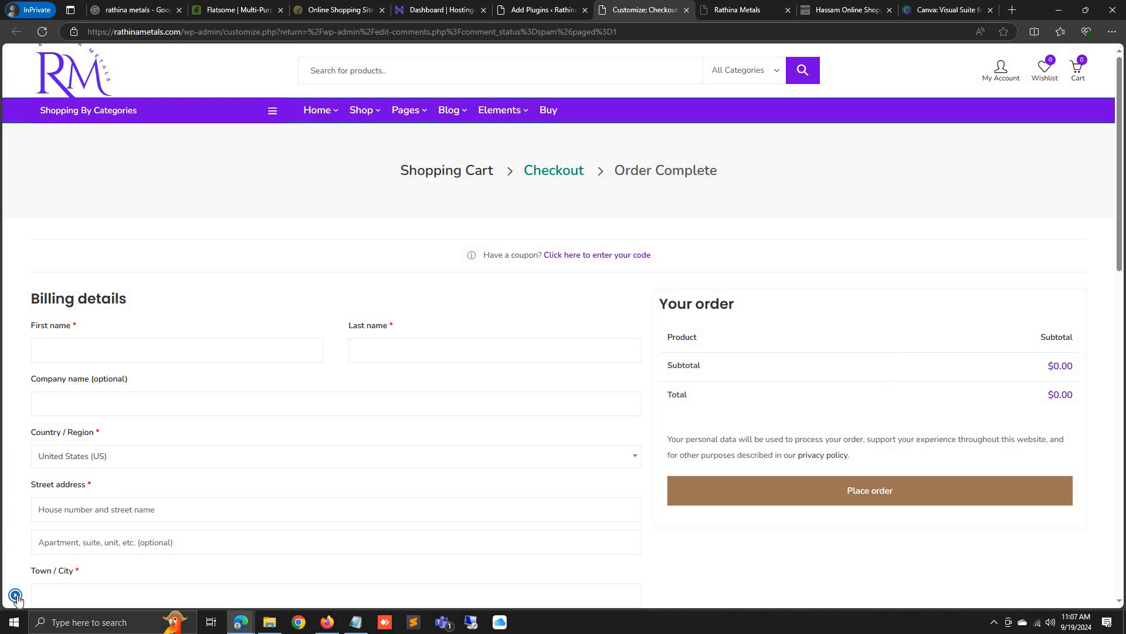
pyautogui.click(16, 596)
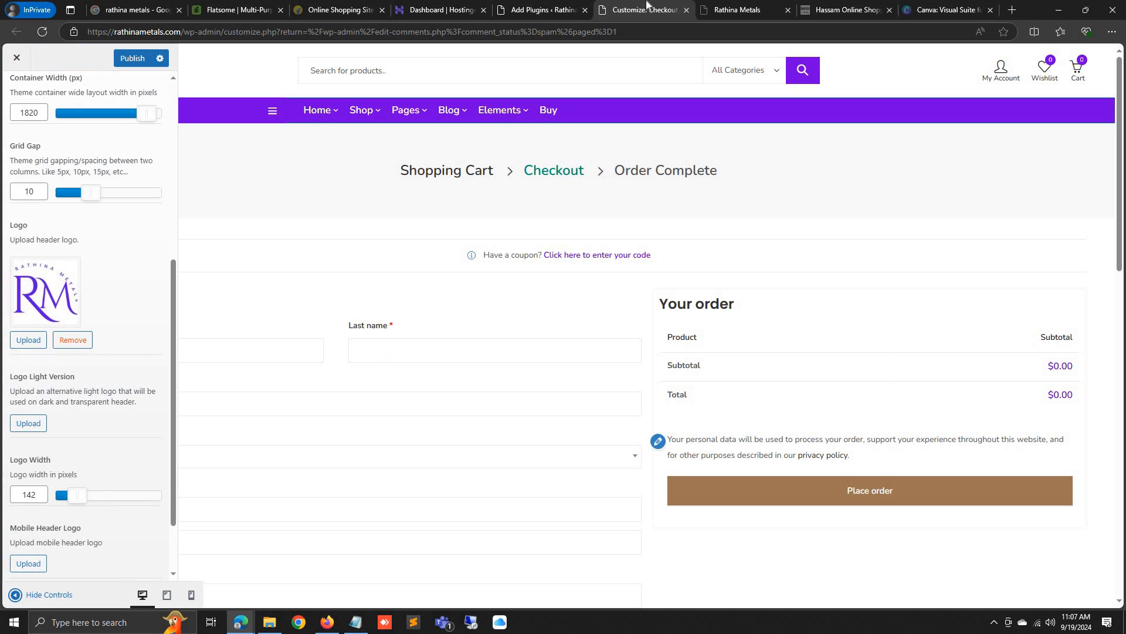
pyautogui.click(244, 627)
pyautogui.click(202, 567)
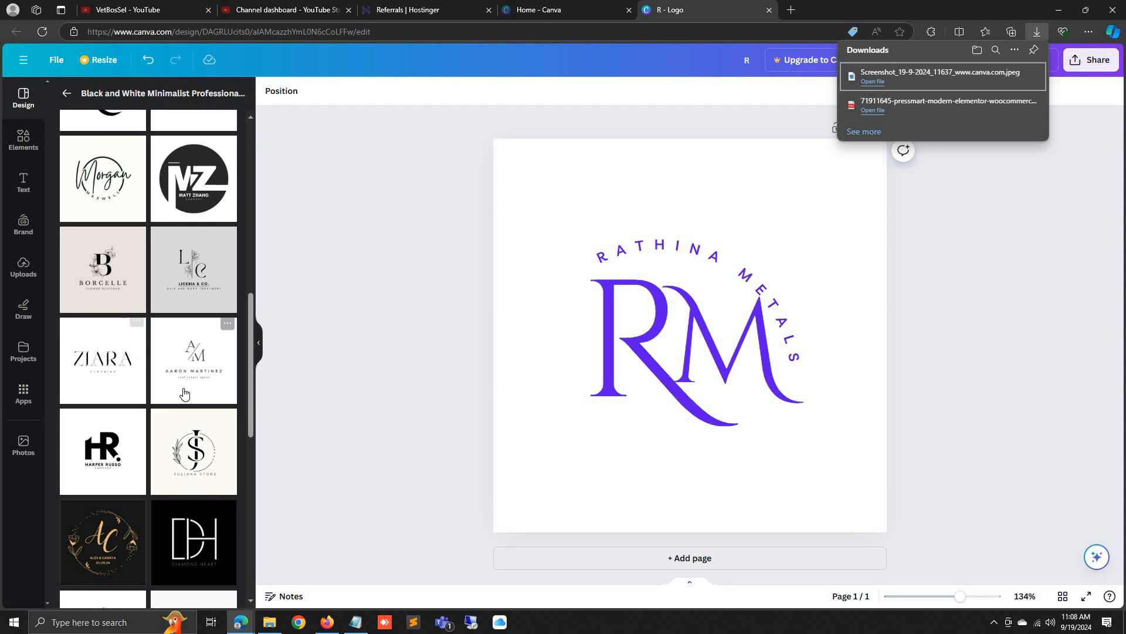
# Browse through the full list of Canva logo templates
pyautogui.scroll(-8, 188, 385)
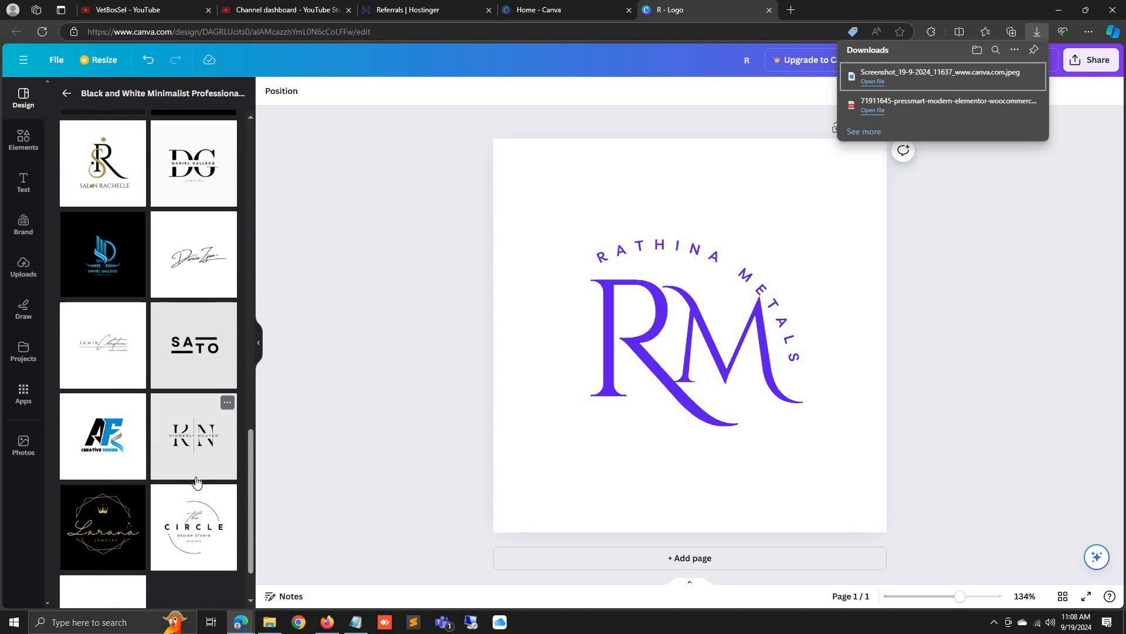
pyautogui.scroll(-2, 202, 493)
pyautogui.scroll(12, 200, 500)
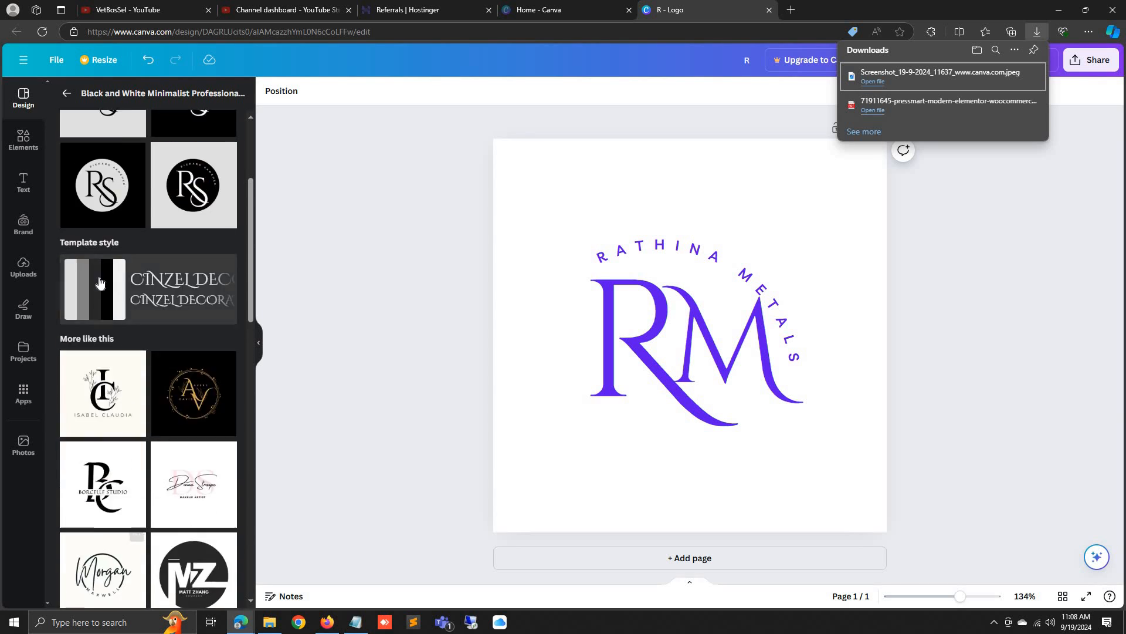
pyautogui.click(67, 93)
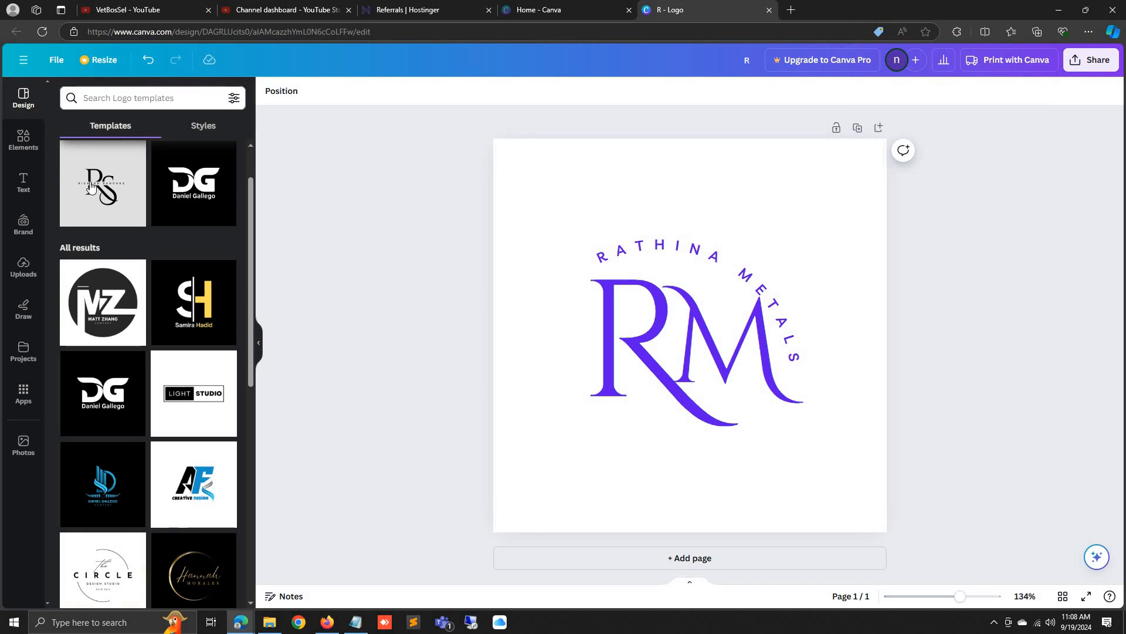
pyautogui.scroll(-4, 189, 305)
pyautogui.scroll(-4, 188, 305)
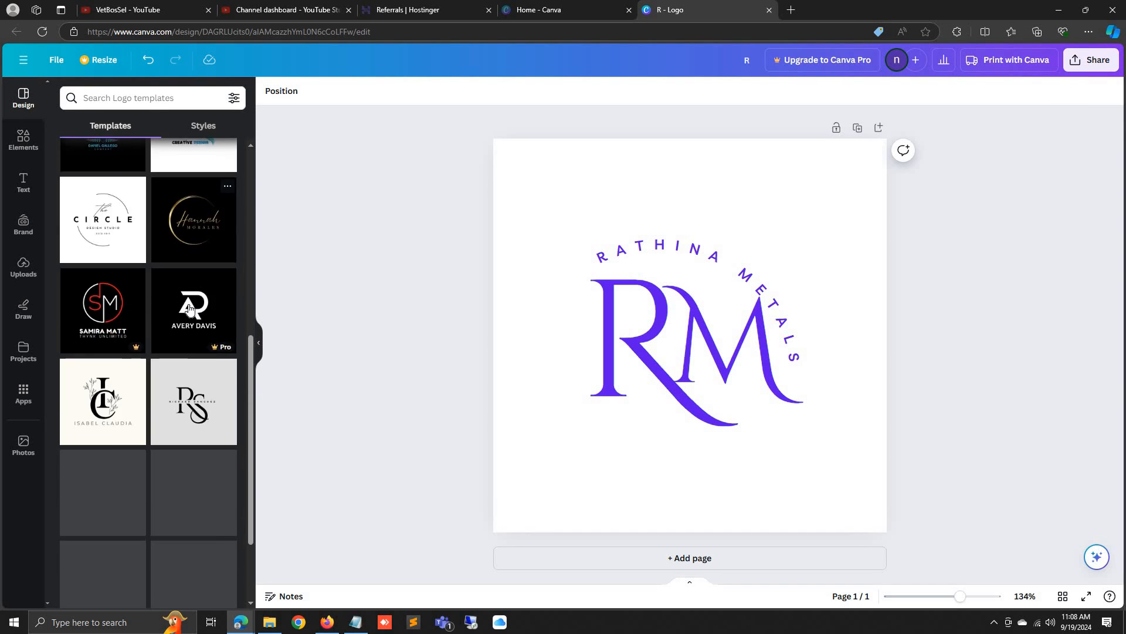
pyautogui.scroll(9, 79, 218)
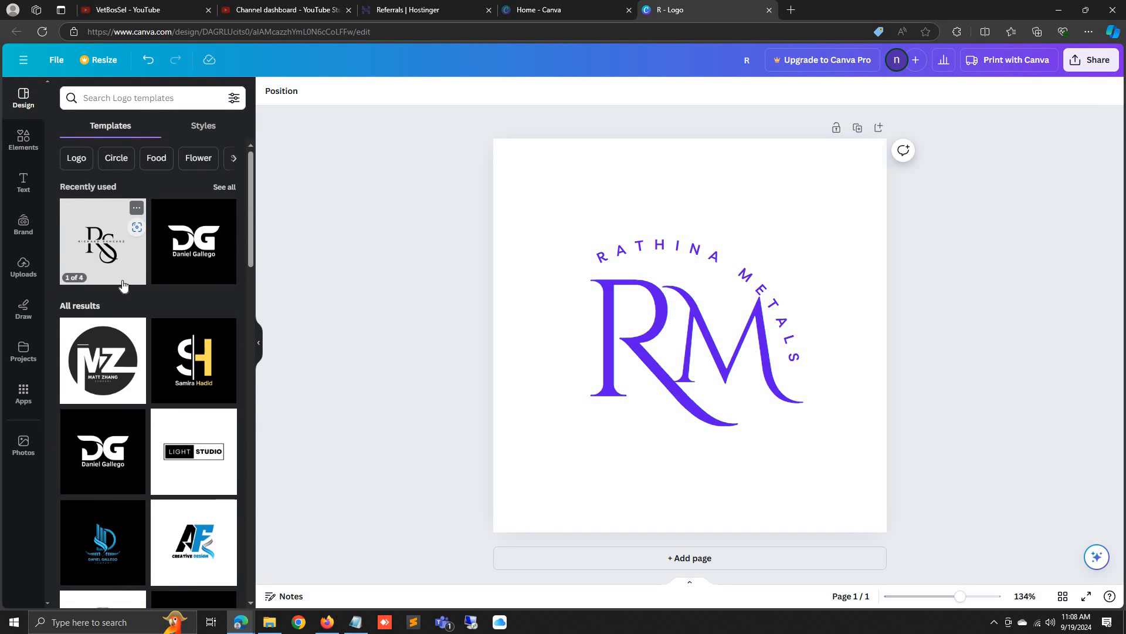
pyautogui.scroll(-5, 120, 279)
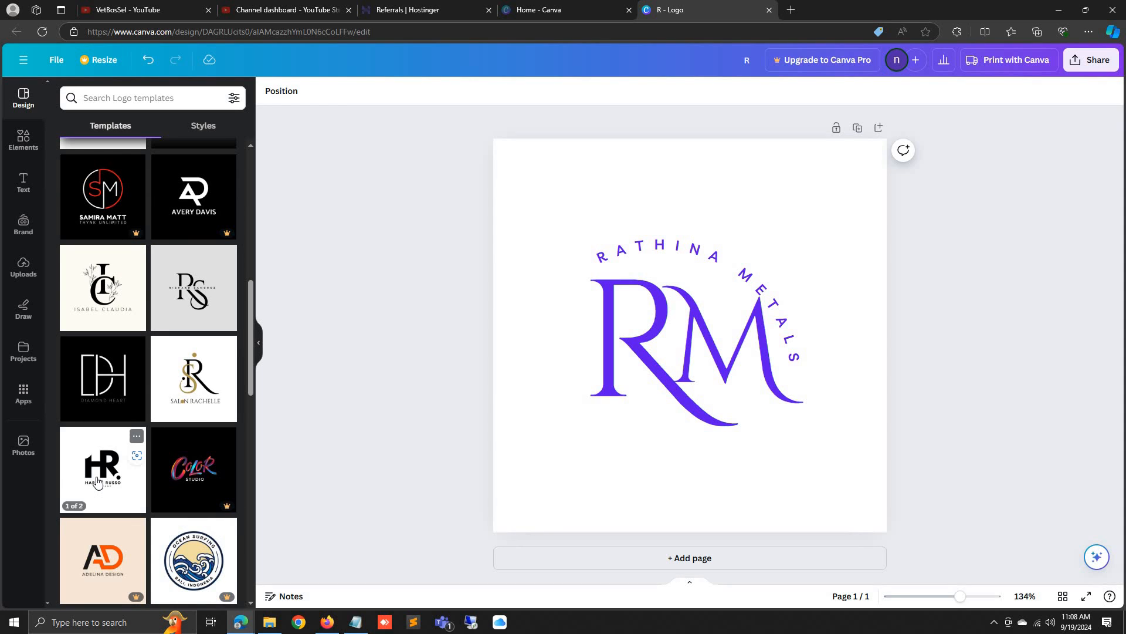
pyautogui.scroll(-5, 147, 469)
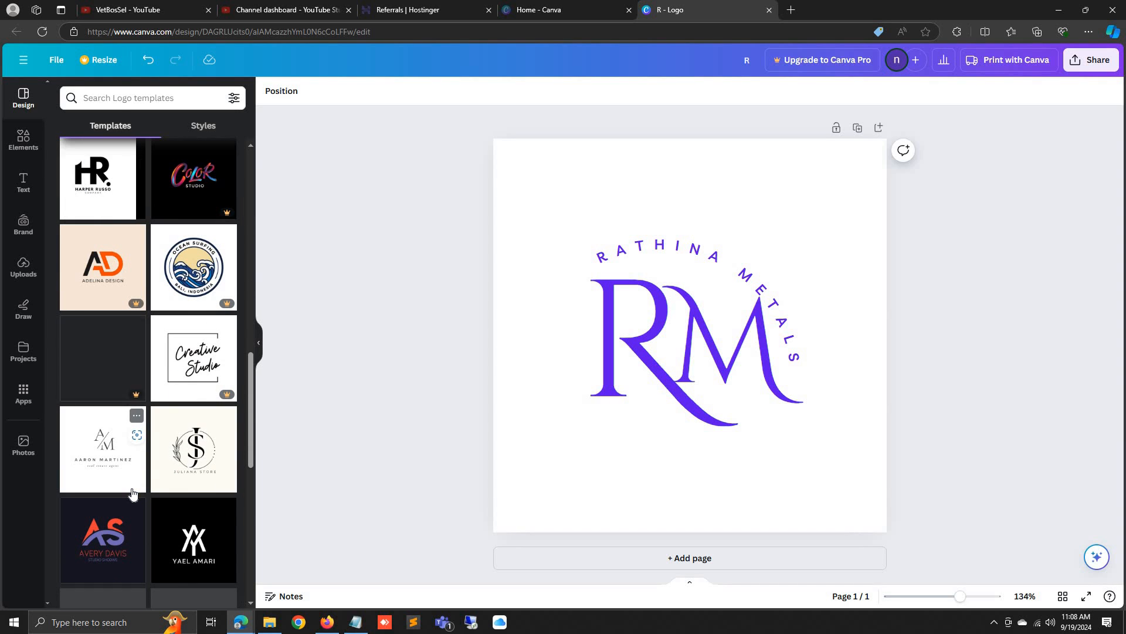
pyautogui.scroll(-8, 152, 479)
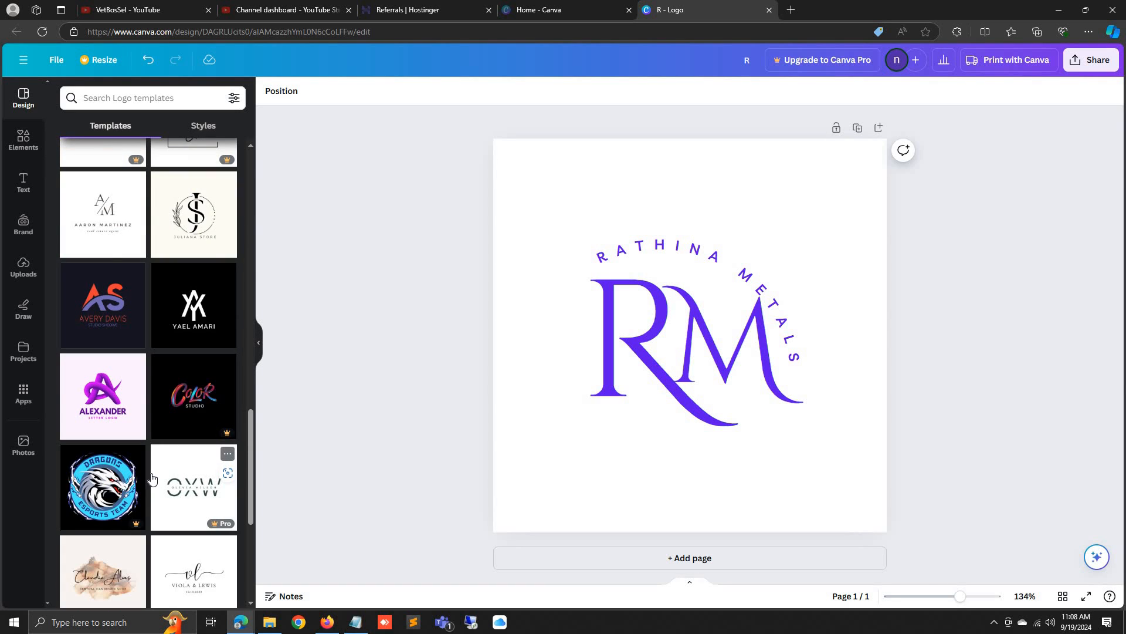
pyautogui.scroll(-4, 152, 479)
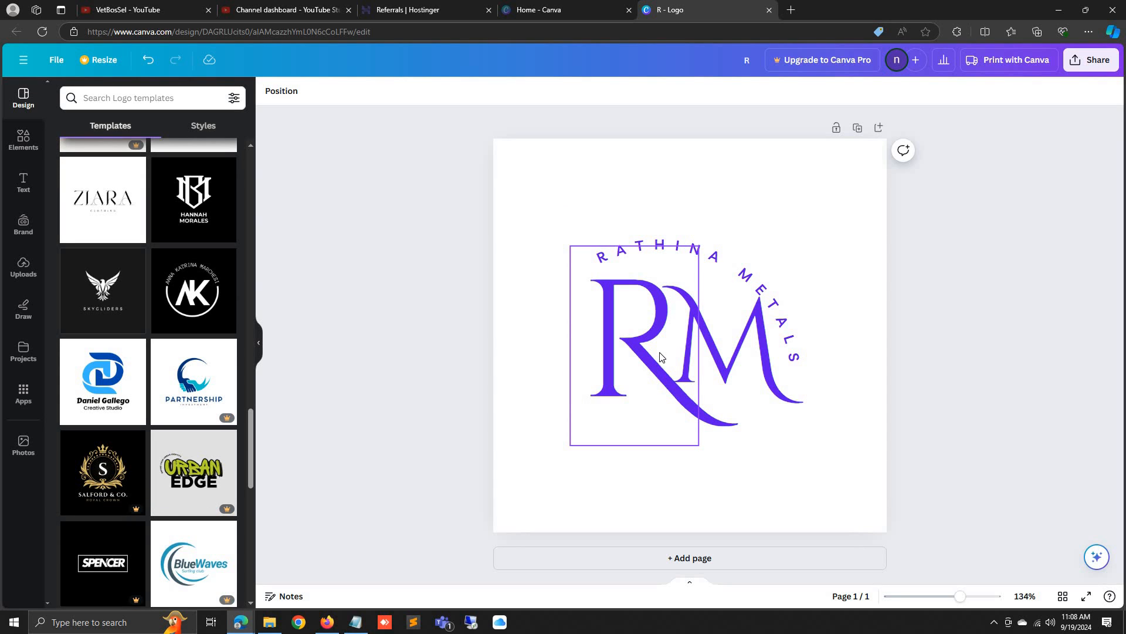
pyautogui.scroll(-2, 152, 352)
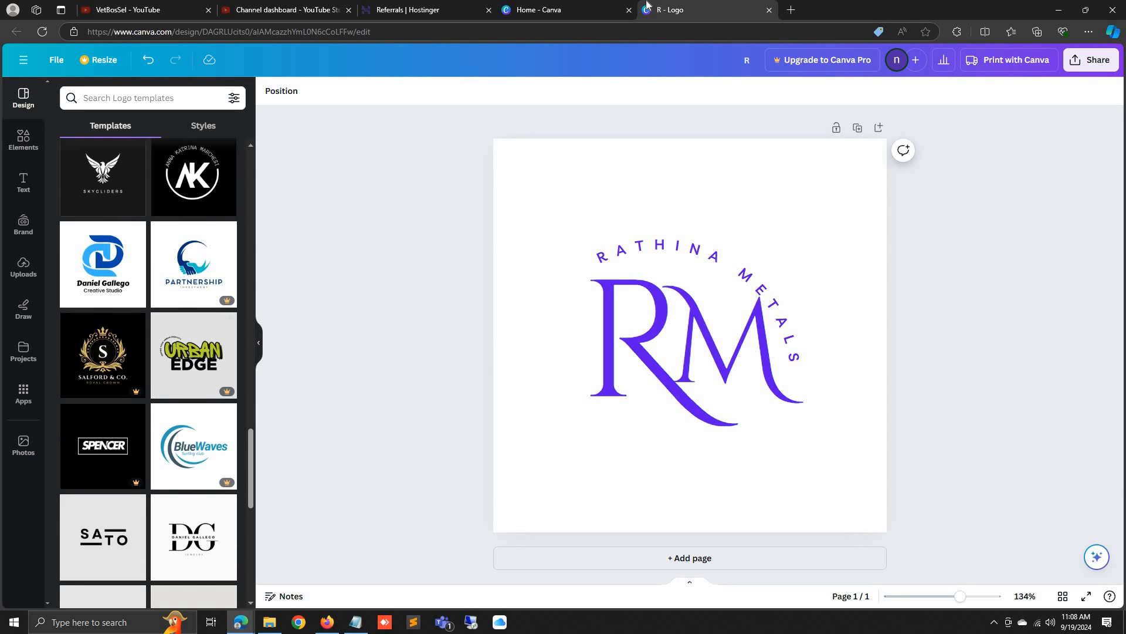
# Glance at the Canva home page, then return to the R logo design and pick the SATO template
pyautogui.click(610, 7)
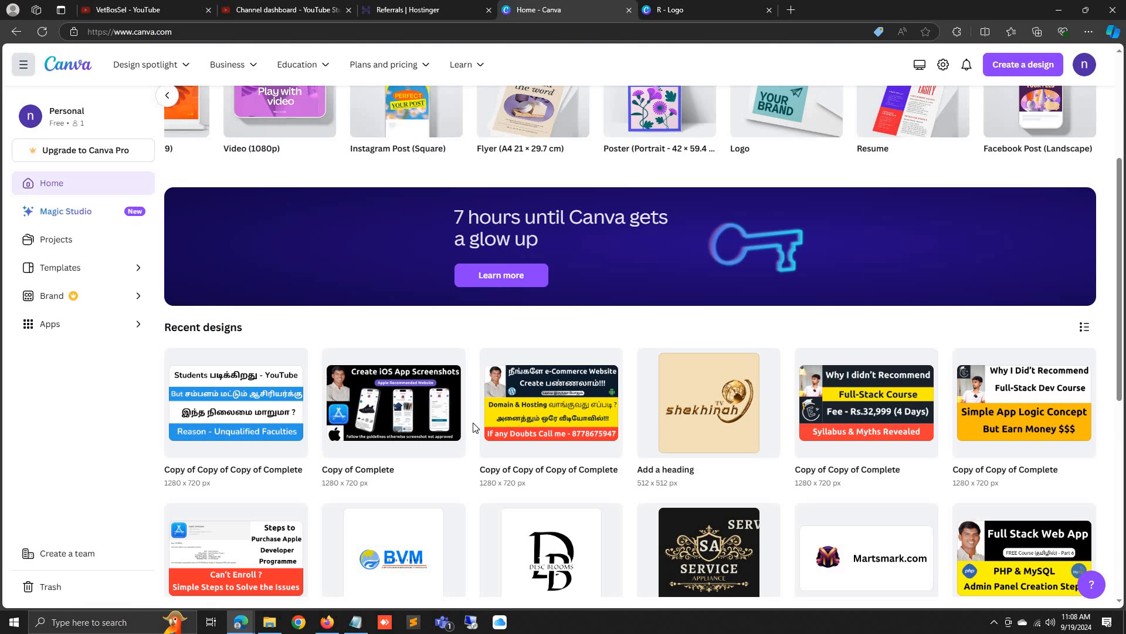
pyautogui.scroll(-3, 490, 437)
pyautogui.scroll(-3, 489, 436)
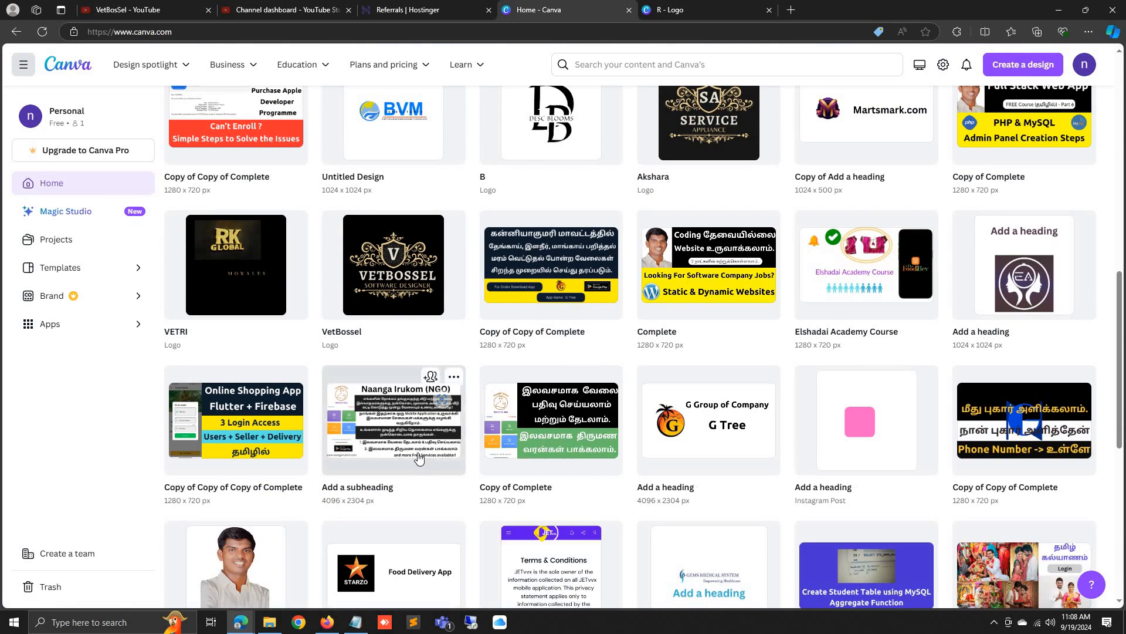
pyautogui.scroll(5, 417, 458)
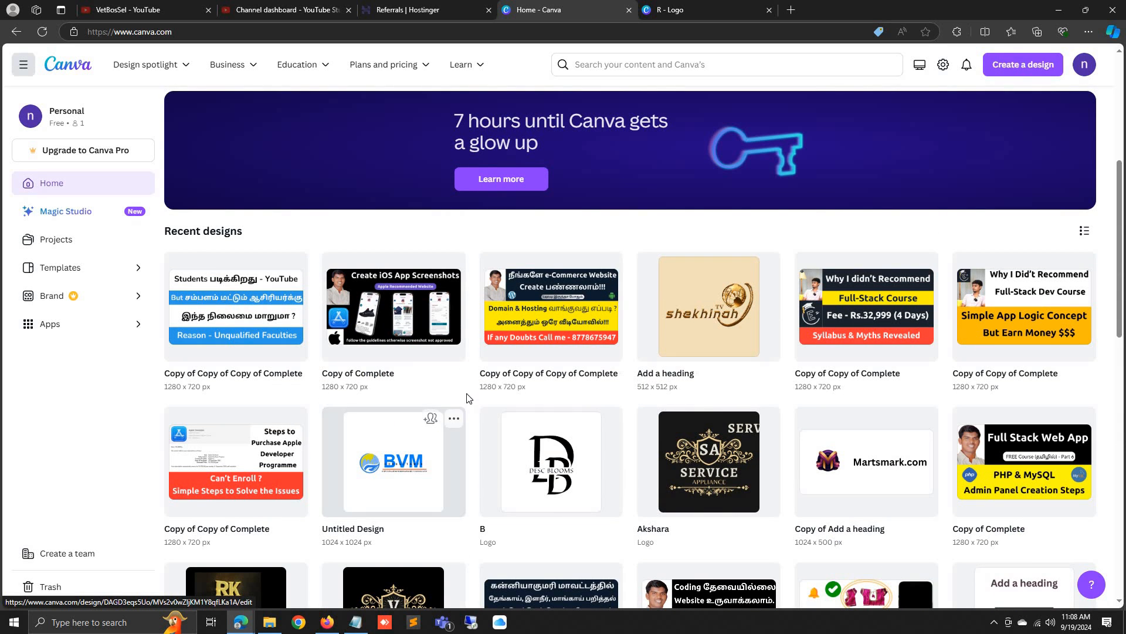
pyautogui.hotkey('ctrl', 'Tab')
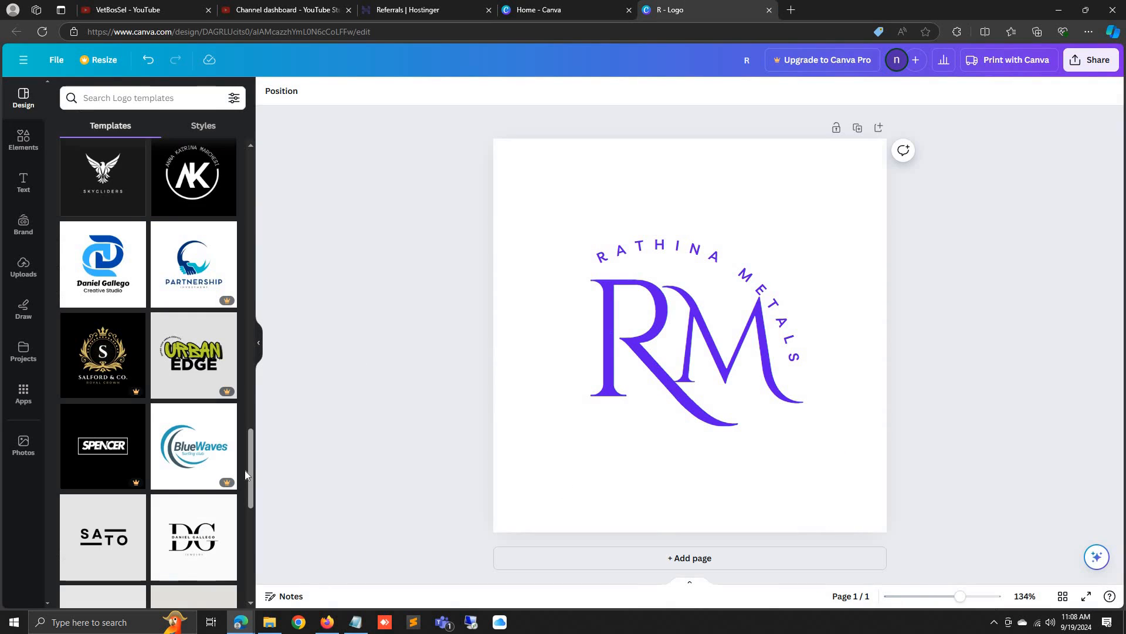
pyautogui.scroll(-3, 205, 484)
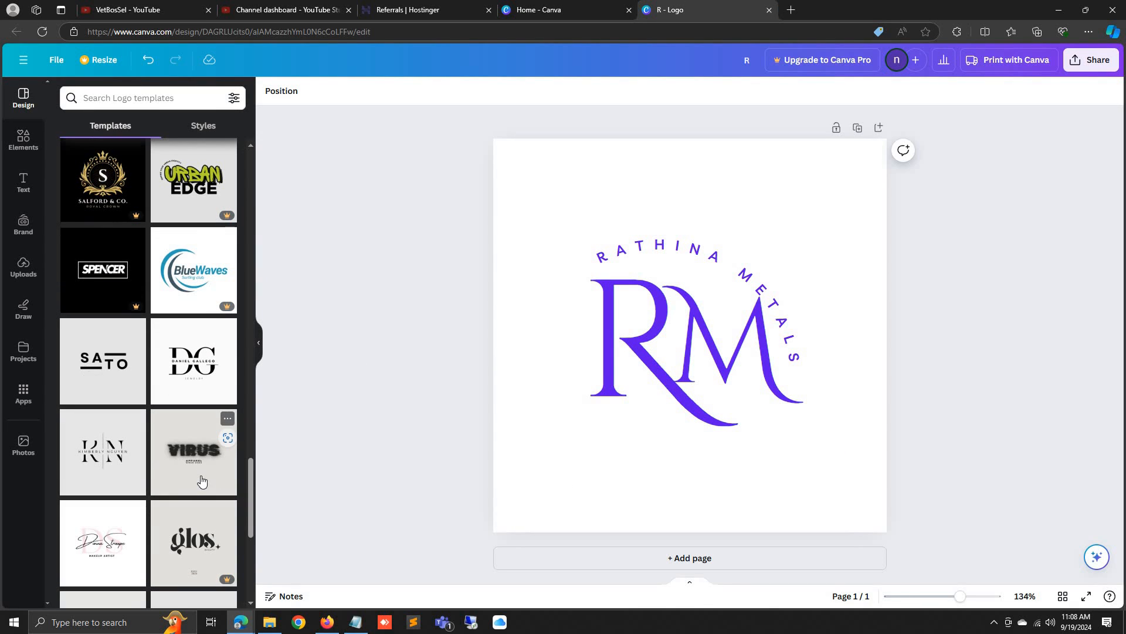
pyautogui.click(129, 376)
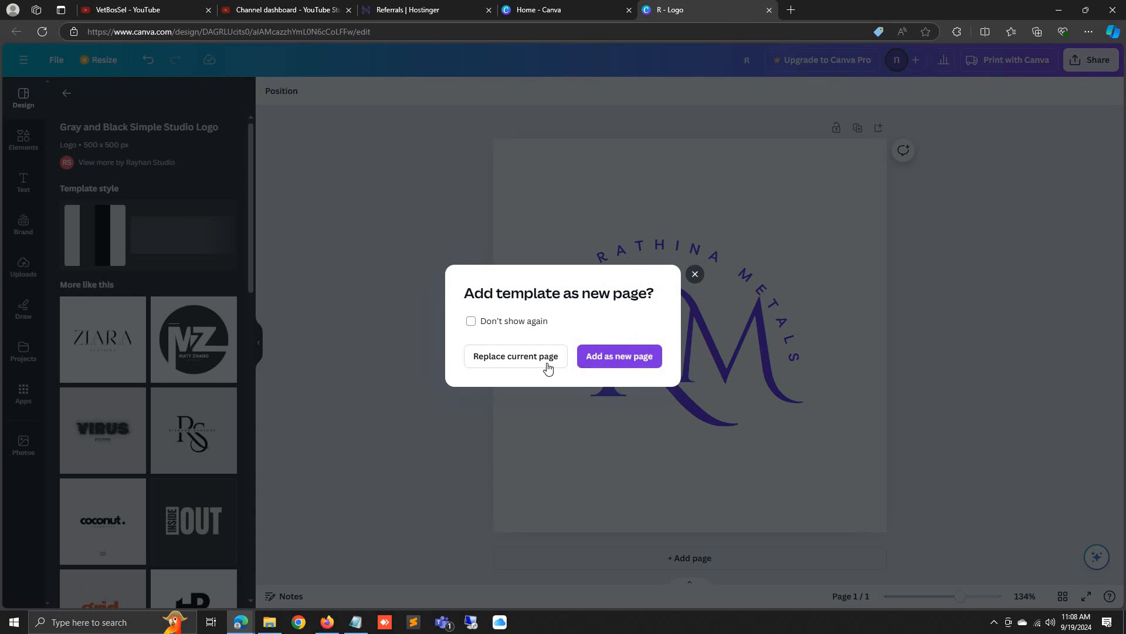
# Replace the logo page with the Coconut Cosmetics template and rename its heading to Rathina
pyautogui.click(545, 367)
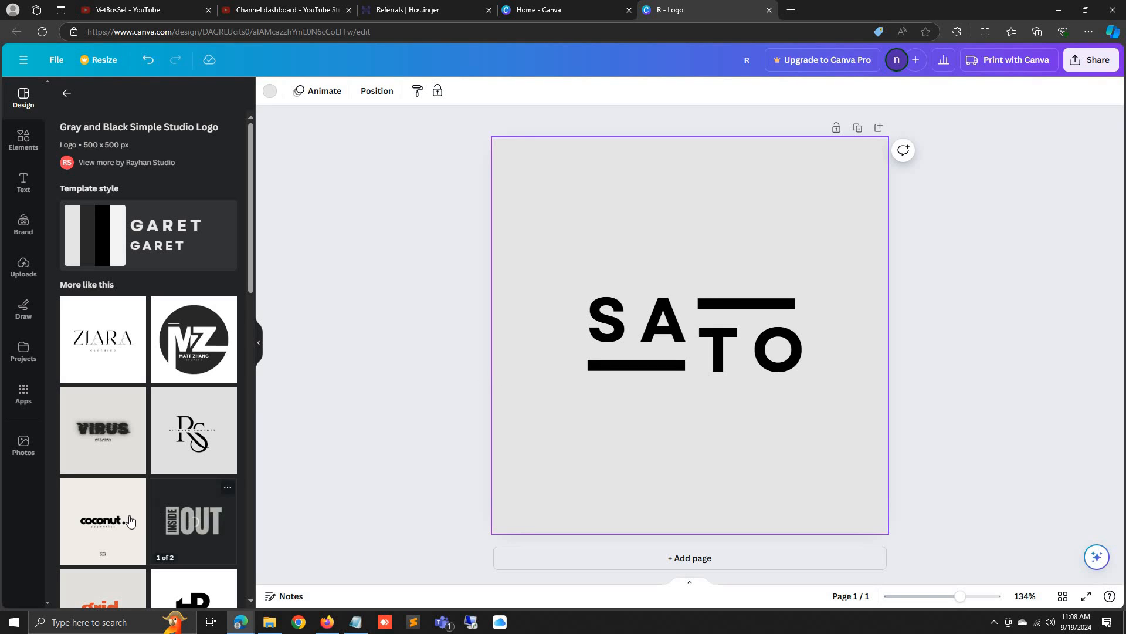
pyautogui.click(79, 513)
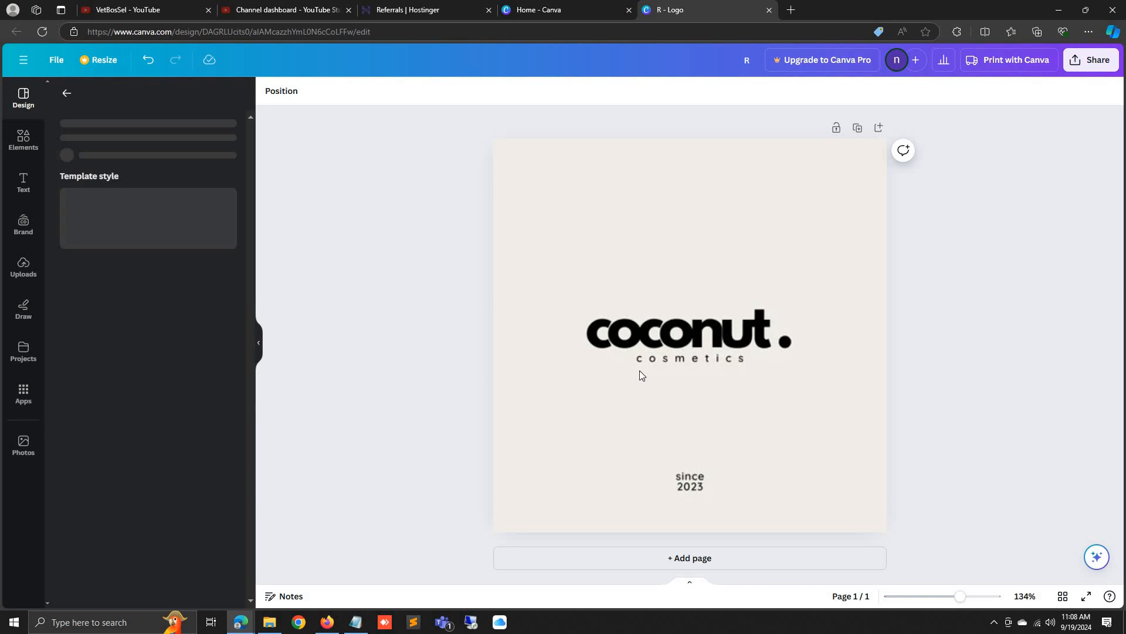
pyautogui.doubleClick(698, 345)
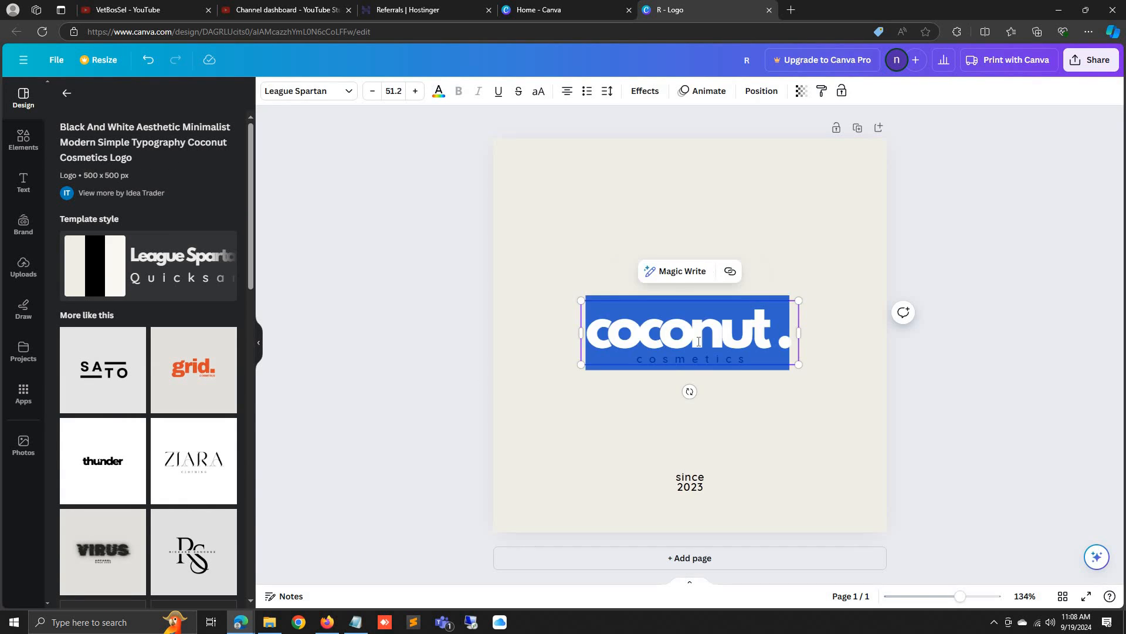
pyautogui.write('R')
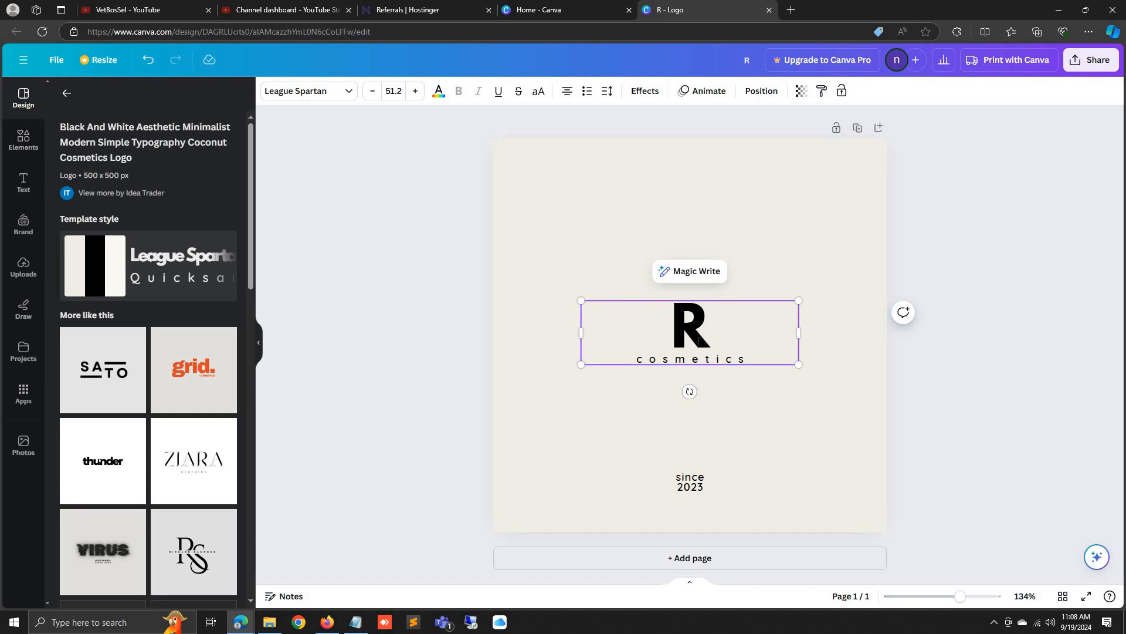
pyautogui.write('athina')
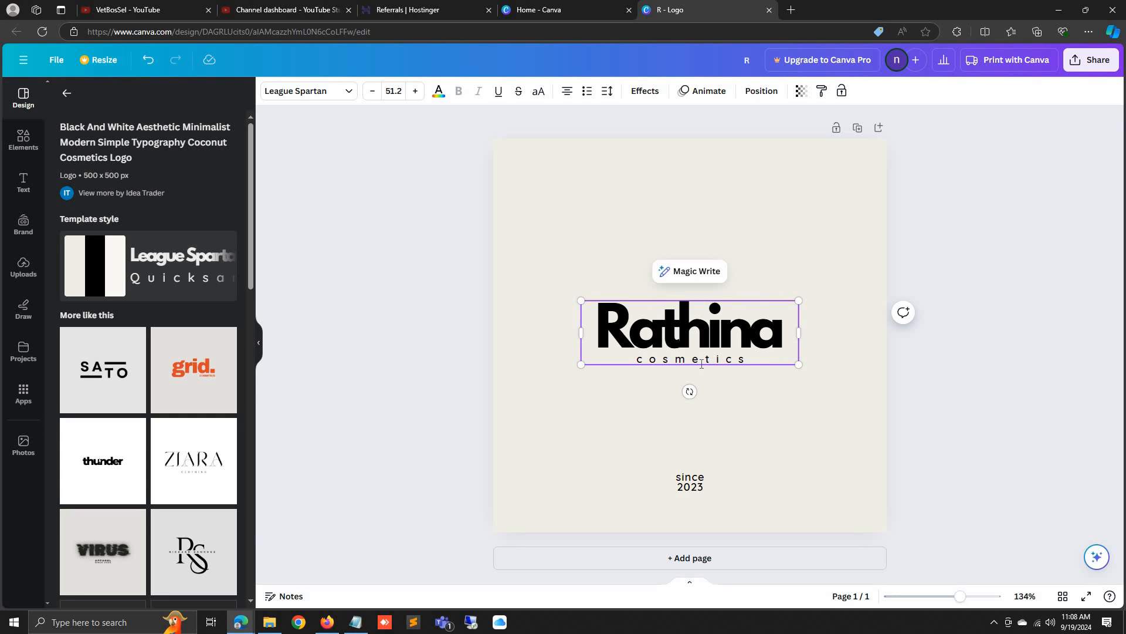
# Replace the cosmetics tagline under Rathina with Metals
pyautogui.doubleClick(702, 364)
pyautogui.doubleClick(735, 361)
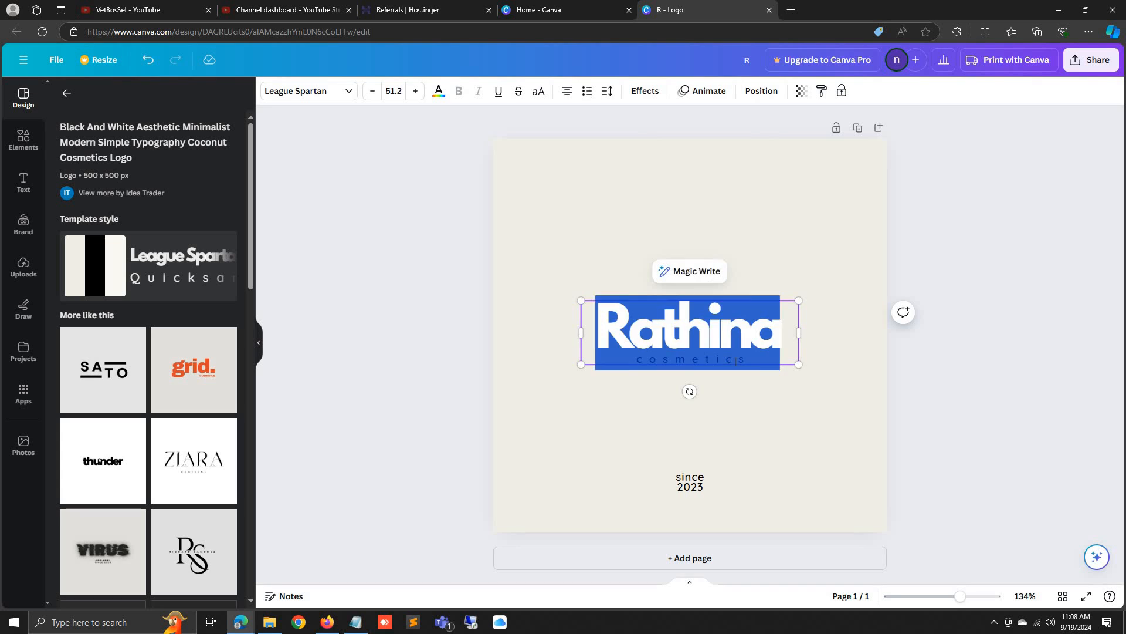
pyautogui.click(744, 364)
pyautogui.doubleClick(745, 364)
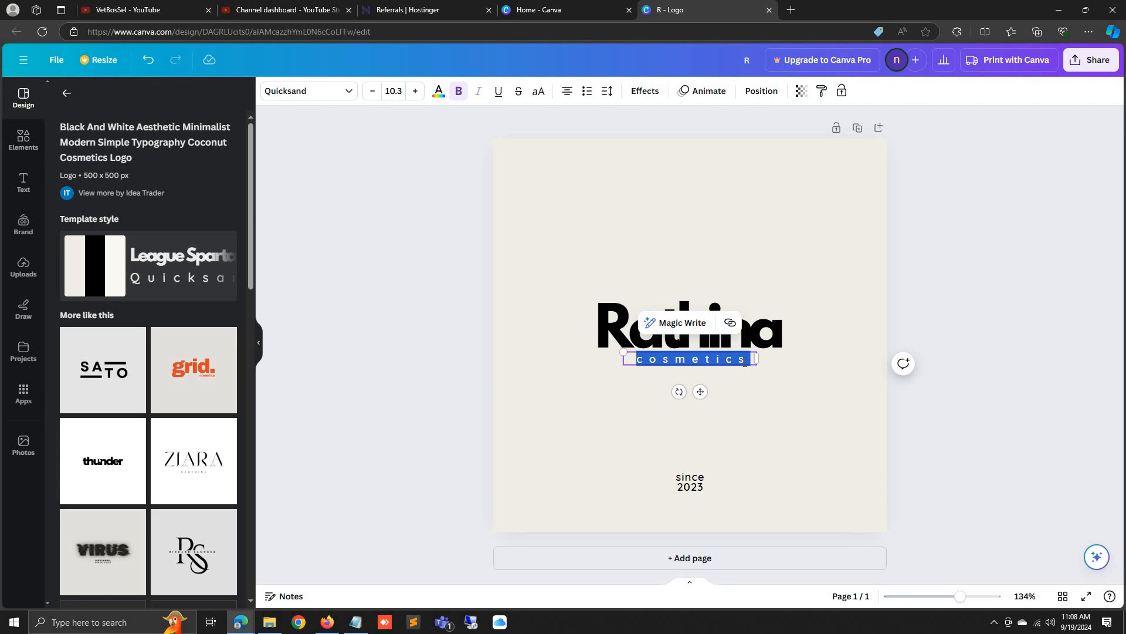
pyautogui.write('Metals')
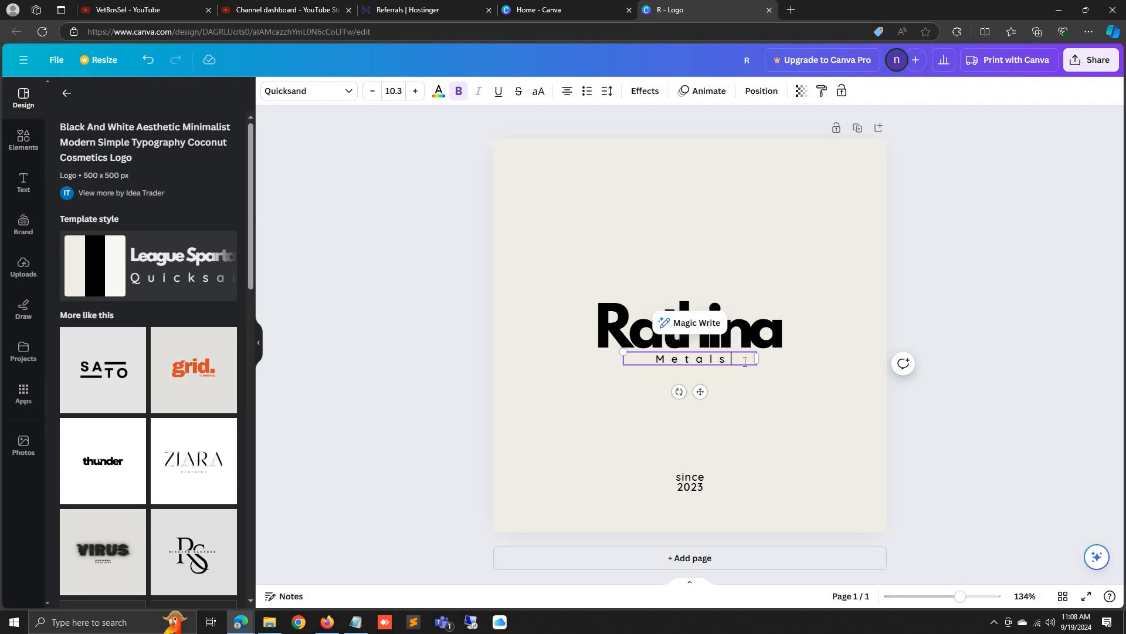
pyautogui.click(823, 293)
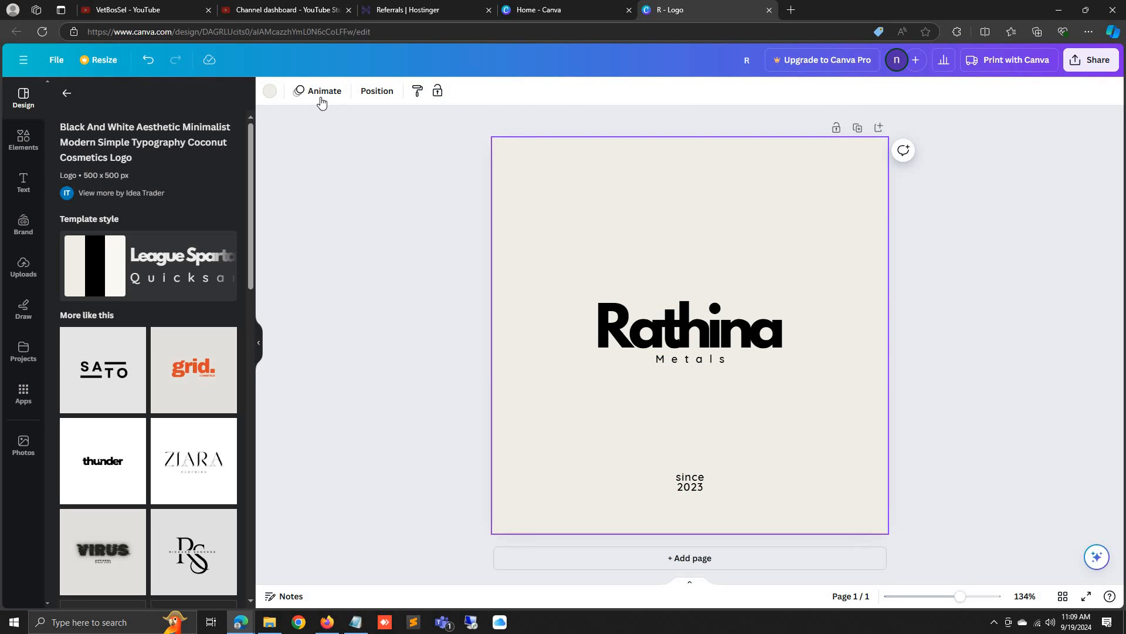
# Make the background white and Rathina purple, keeping the Metals tagline black
pyautogui.click(271, 92)
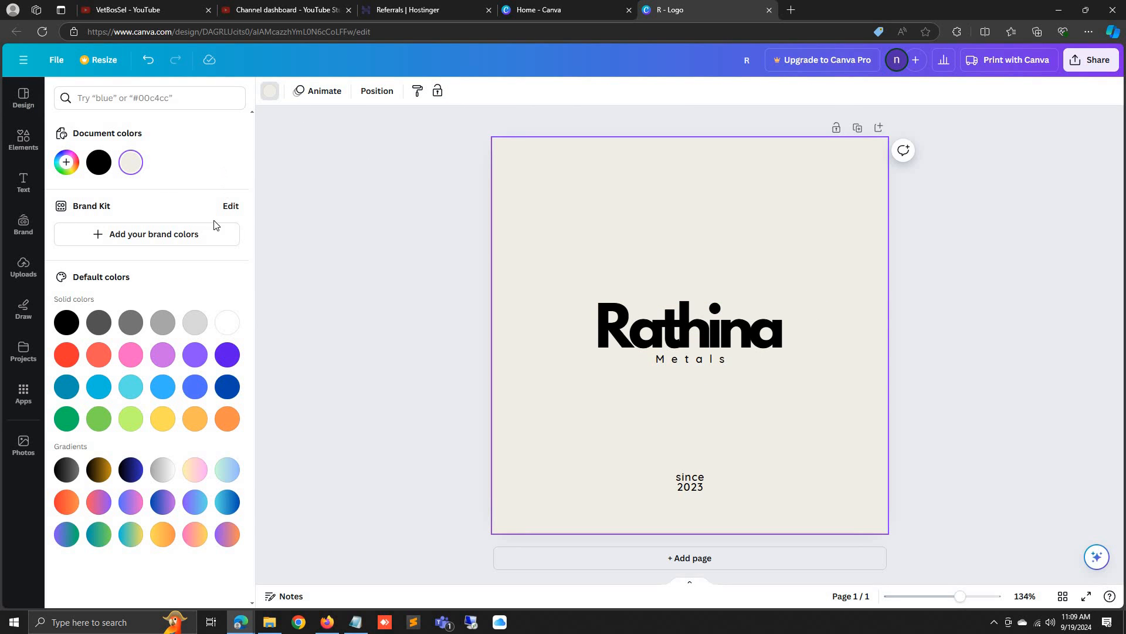
pyautogui.click(227, 324)
pyautogui.click(731, 326)
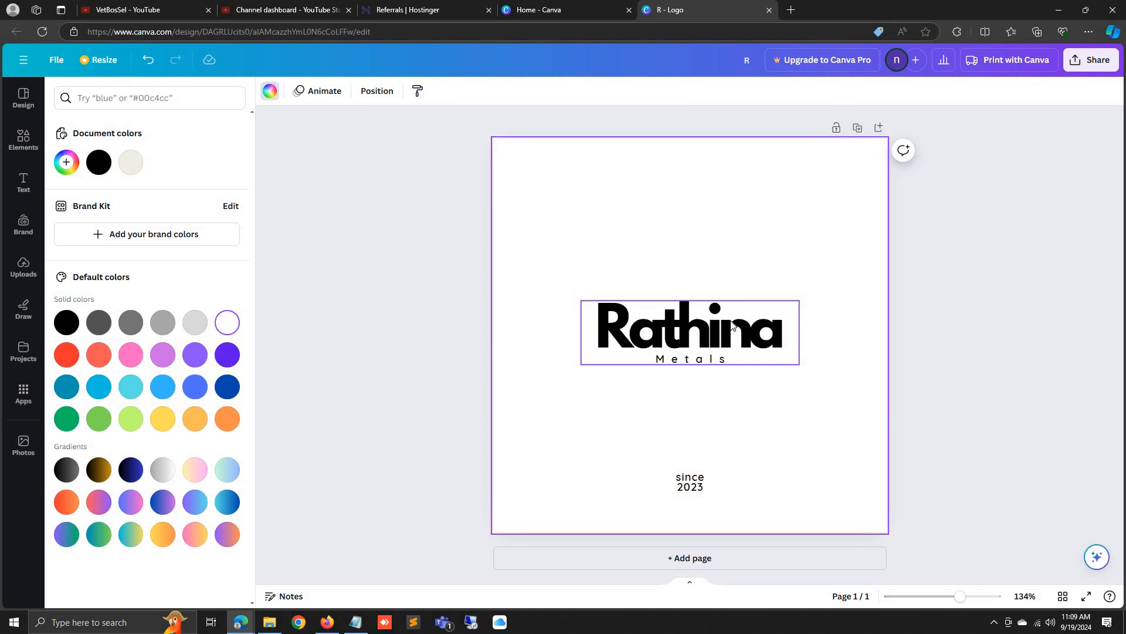
pyautogui.click(439, 93)
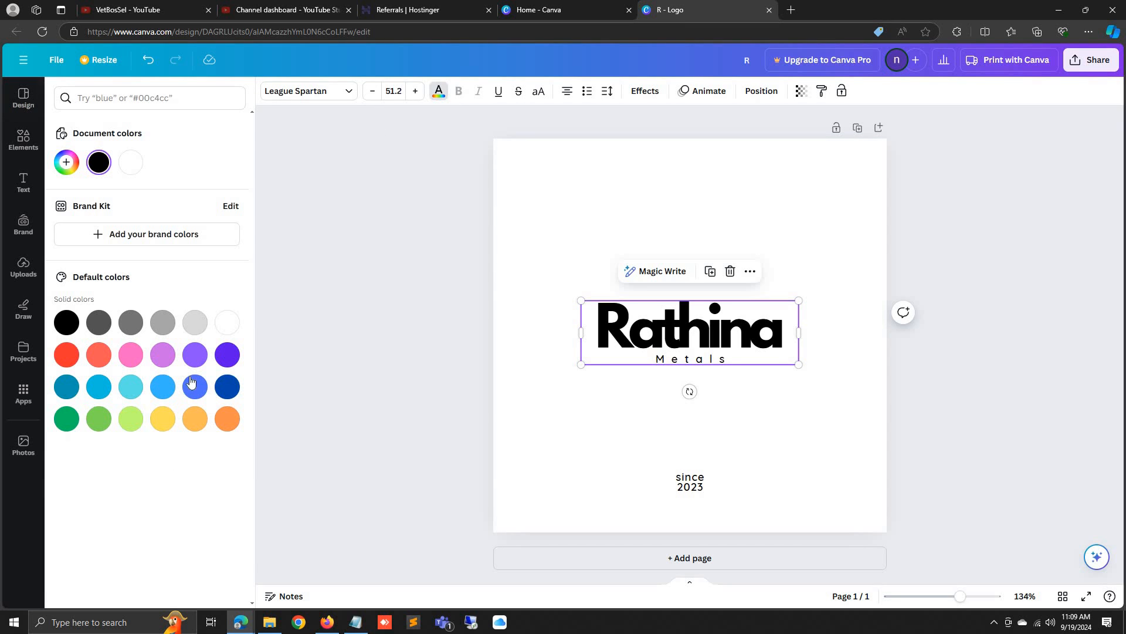
pyautogui.click(227, 355)
pyautogui.click(693, 357)
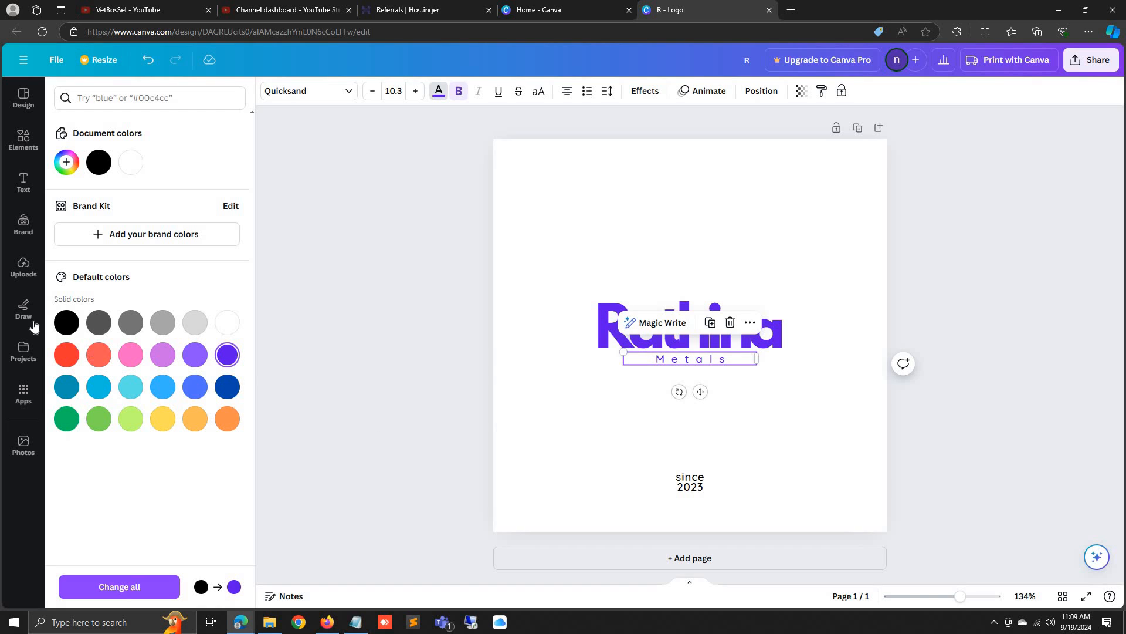
pyautogui.click(66, 324)
pyautogui.click(557, 452)
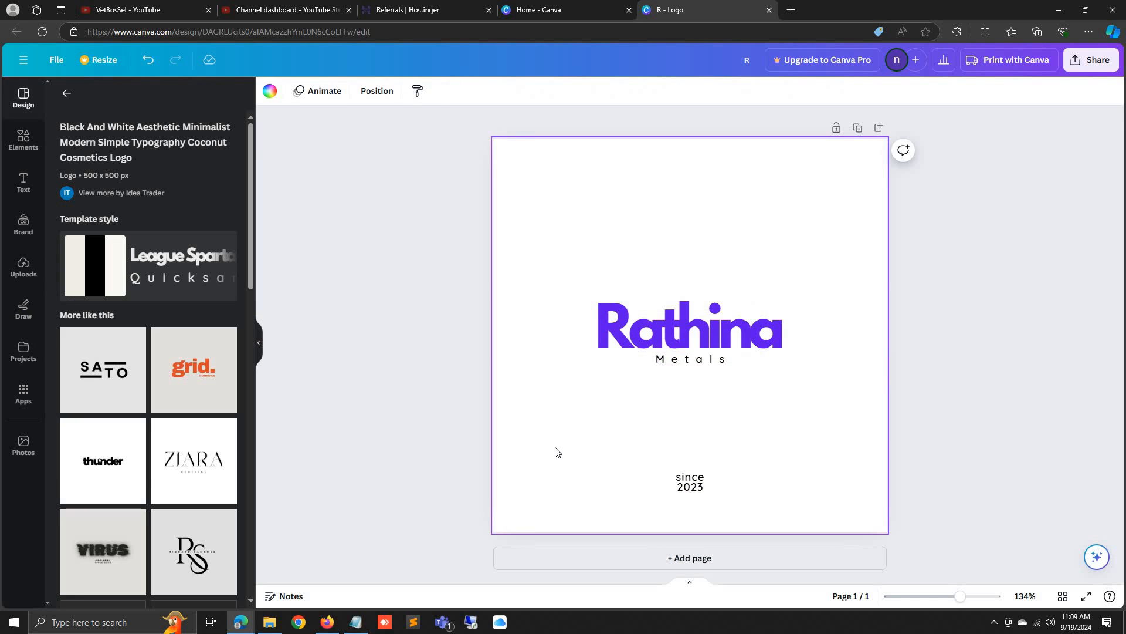
# Widen the Rathina text box slightly and loosen its letter spacing to -15
pyautogui.click(680, 337)
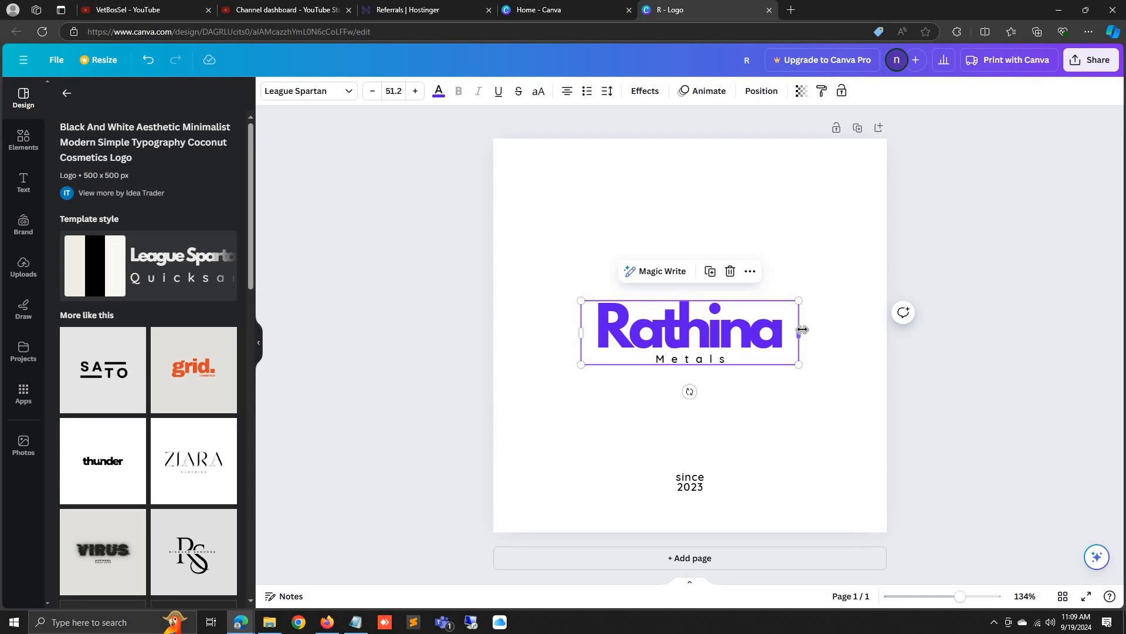
pyautogui.moveTo(810, 329); pyautogui.dragTo(813, 330)
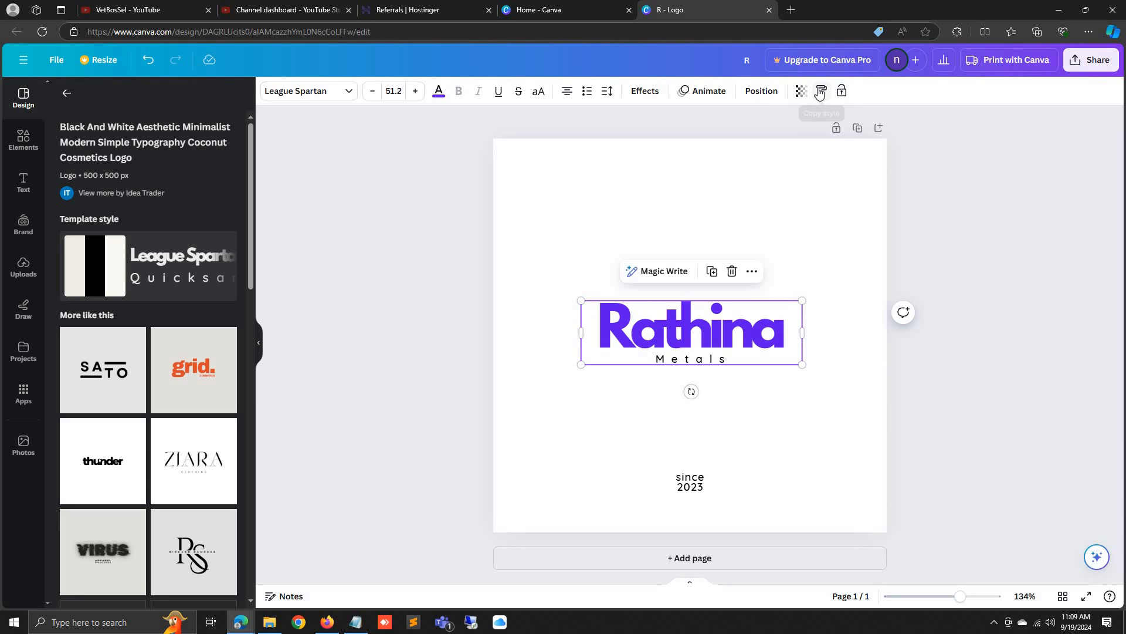
pyautogui.click(608, 91)
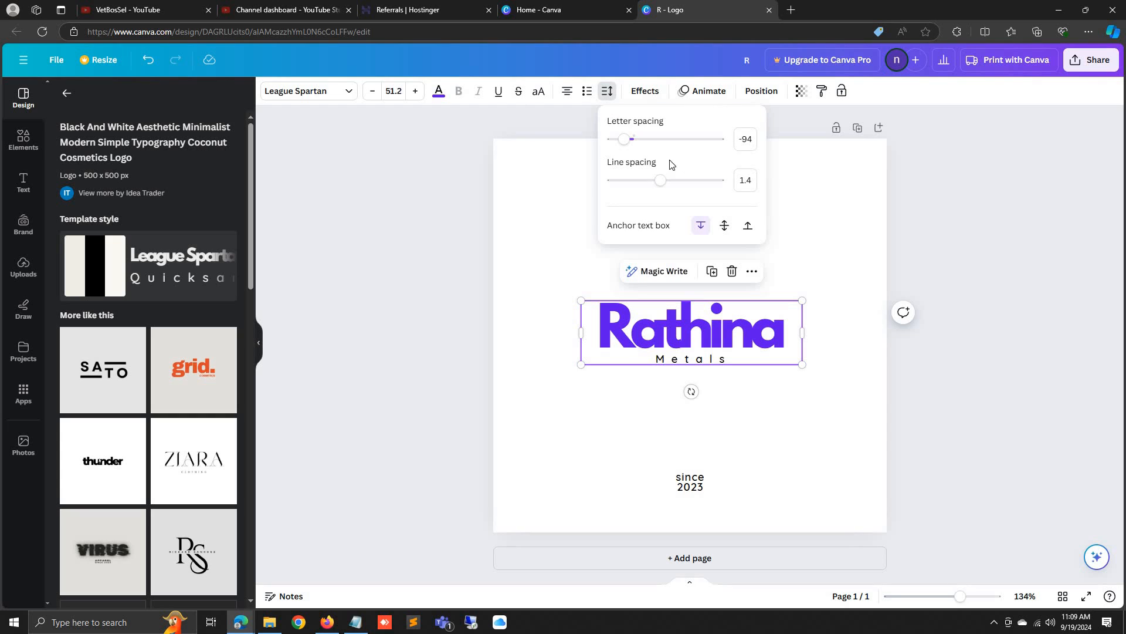
pyautogui.moveTo(625, 143); pyautogui.dragTo(633, 143)
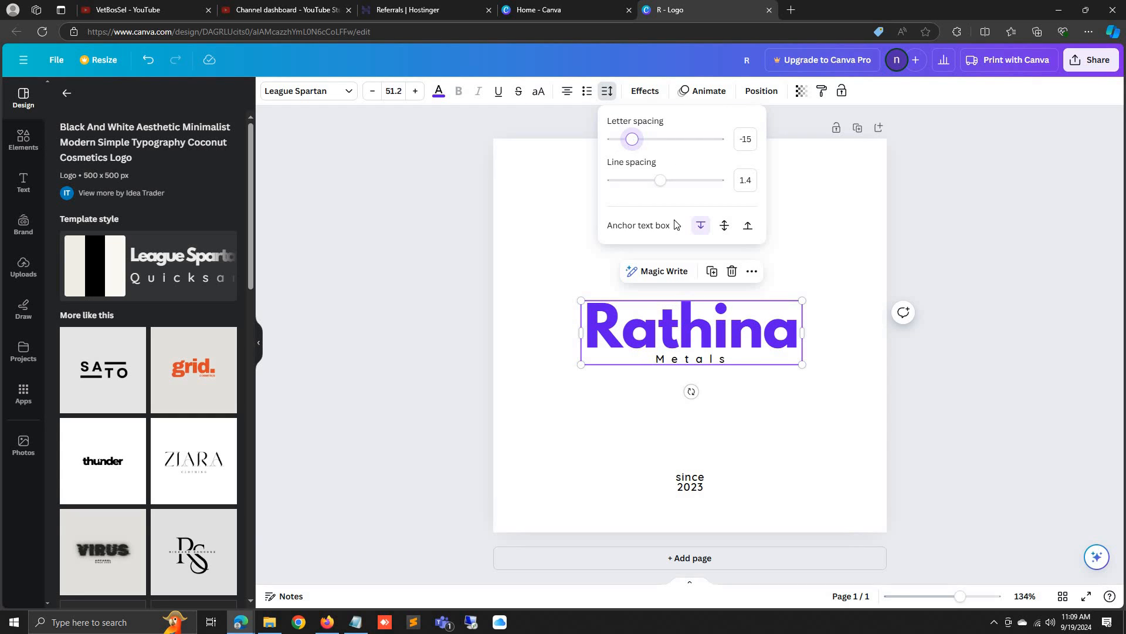
pyautogui.click(795, 417)
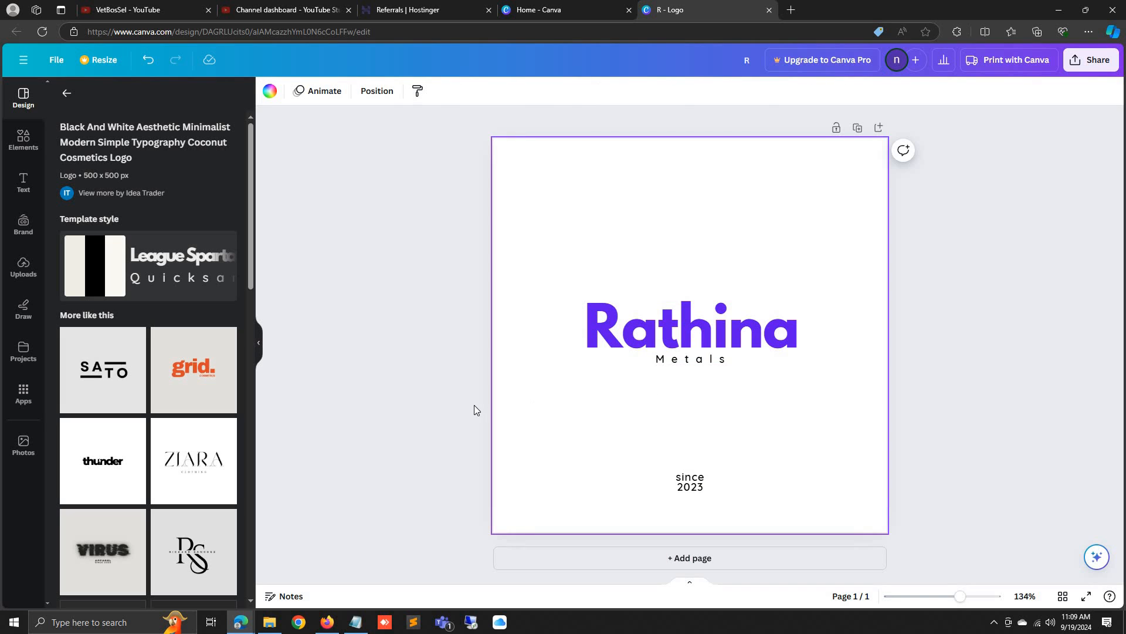
# Start a browser screenshot framing the Rathina Metals logo
pyautogui.rightClick(353, 344)
pyautogui.click(478, 272)
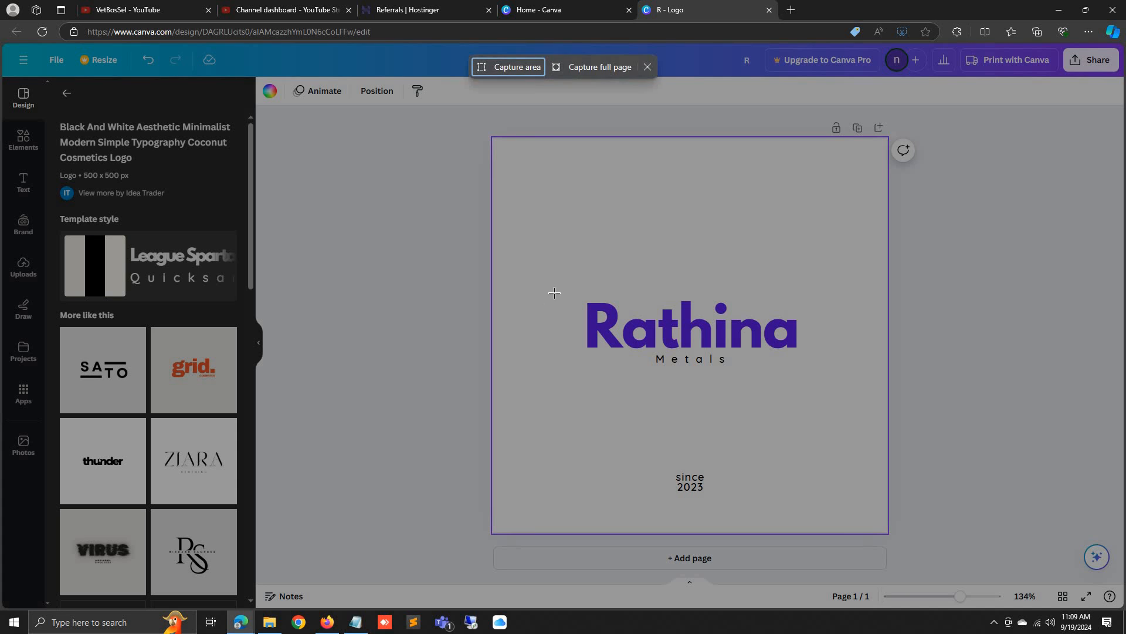
pyautogui.moveTo(557, 290); pyautogui.dragTo(811, 370)
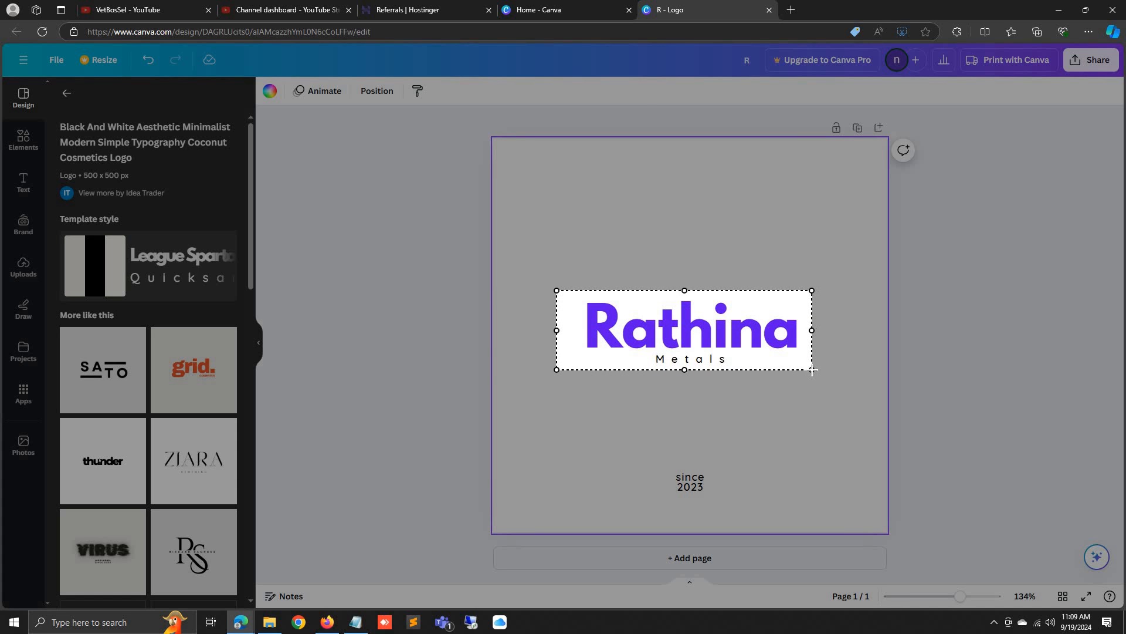
# Redo the screenshot capture tightly around the Rathina Metals logo, then return to Firefox
pyautogui.press('Escape')
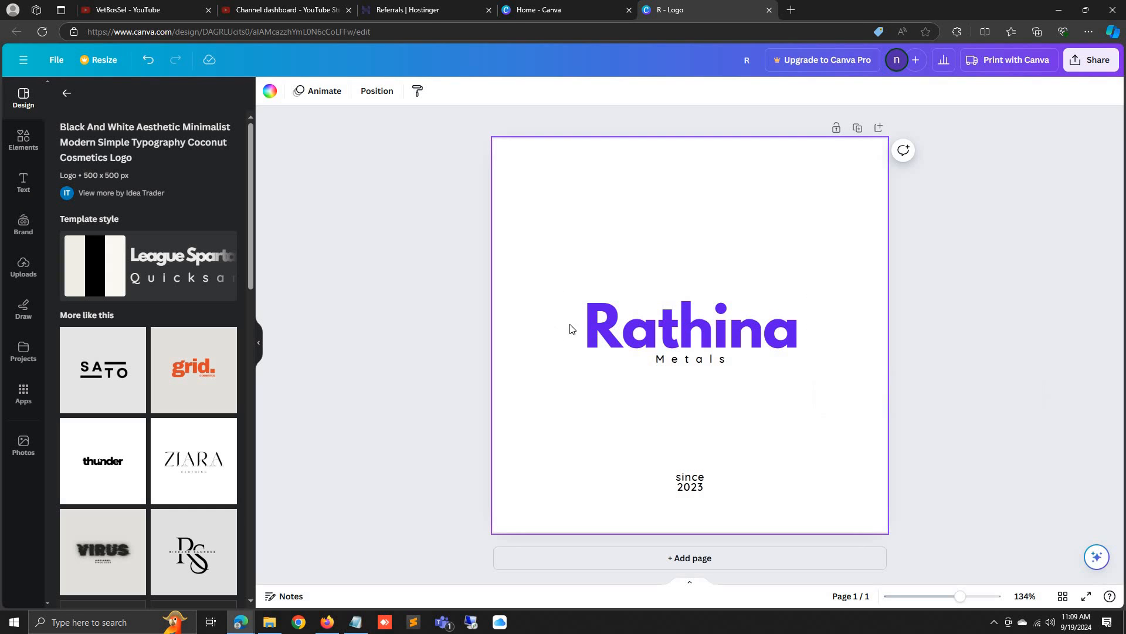
pyautogui.rightClick(364, 311)
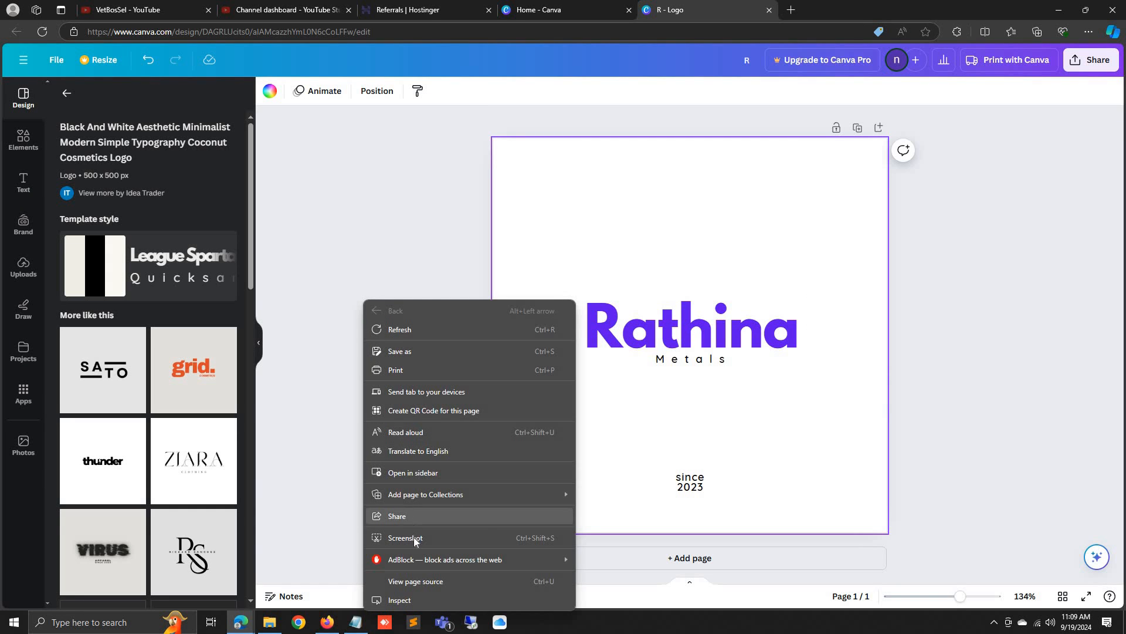
pyautogui.click(416, 516)
pyautogui.moveTo(582, 298); pyautogui.dragTo(803, 367)
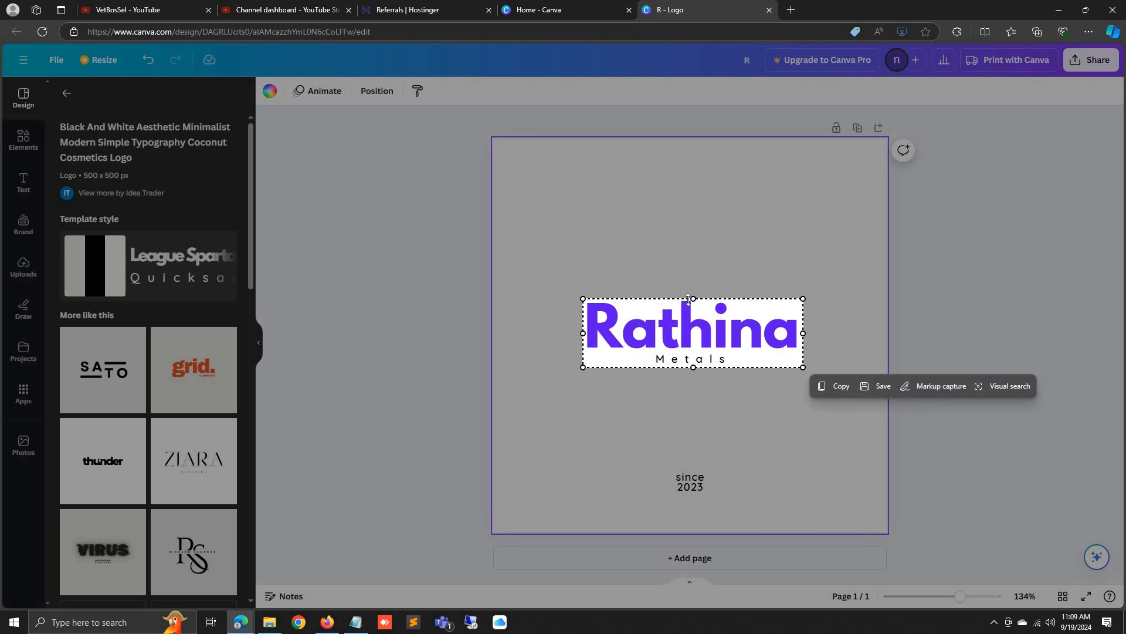
pyautogui.moveTo(691, 295); pyautogui.dragTo(691, 293)
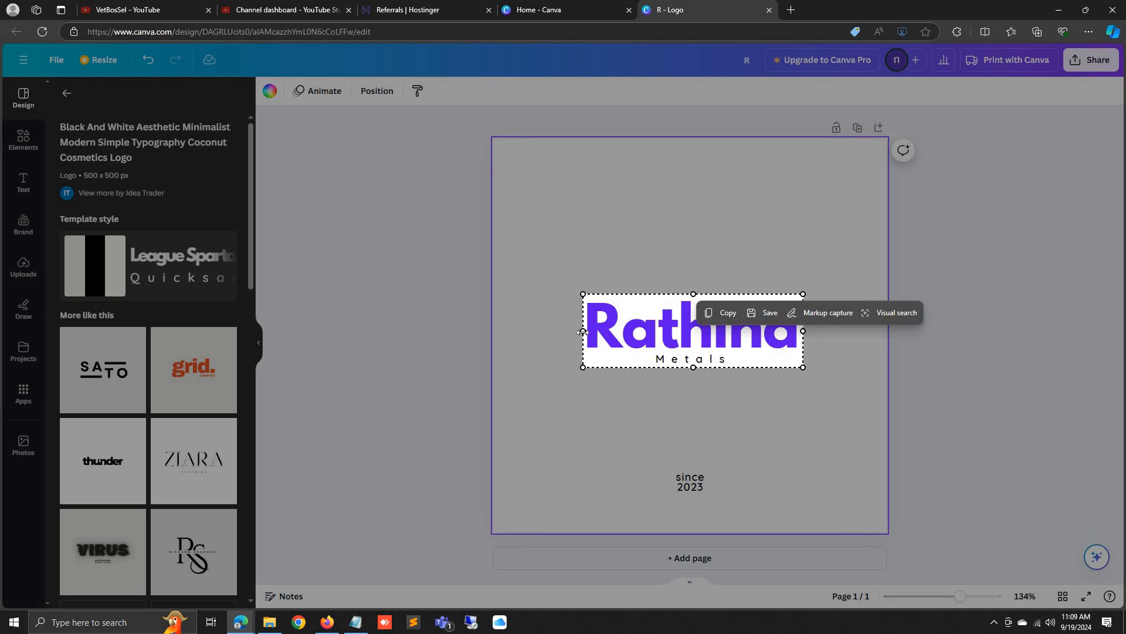
pyautogui.moveTo(582, 332); pyautogui.dragTo(582, 333)
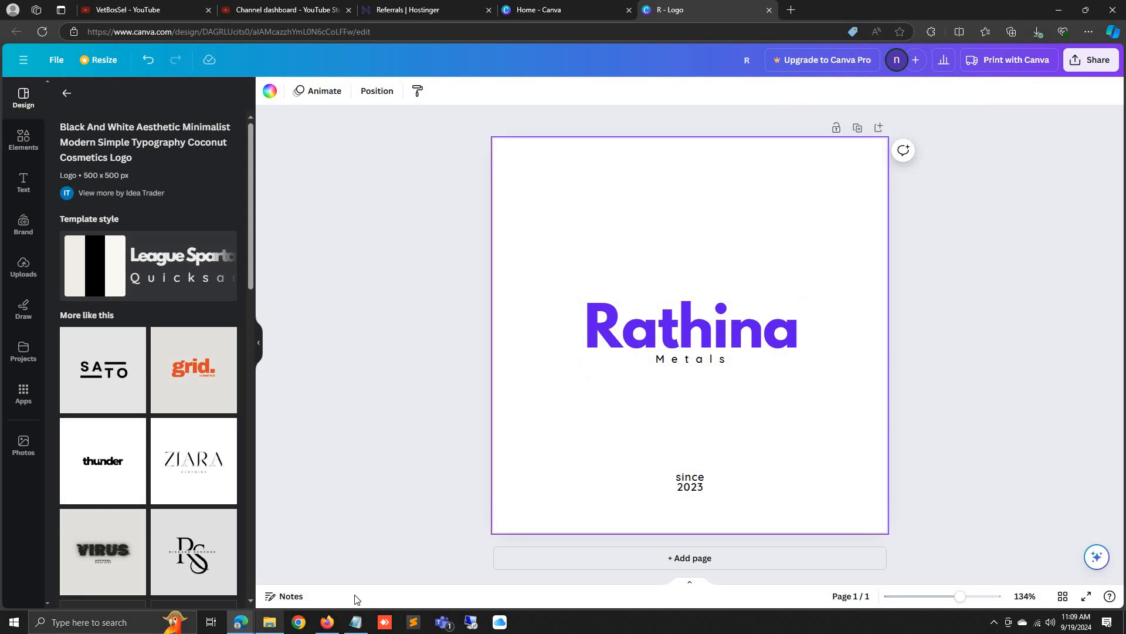
pyautogui.click(327, 622)
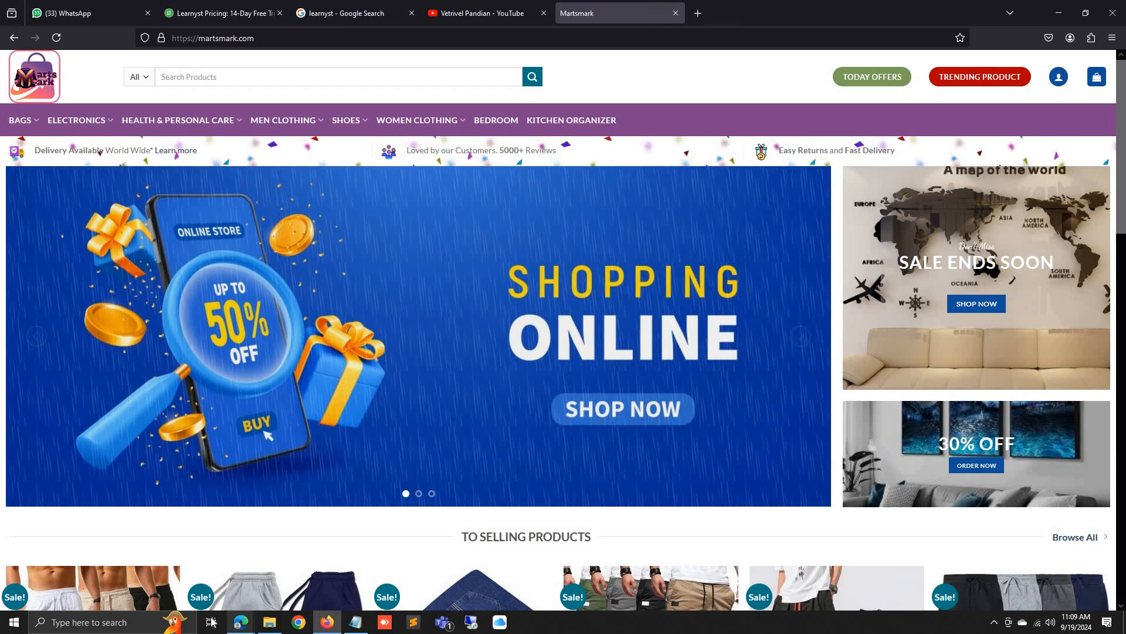
# Replace the header logo with the newest logo screenshot uploaded from Downloads
pyautogui.moveTo(240, 621)
pyautogui.click(305, 563)
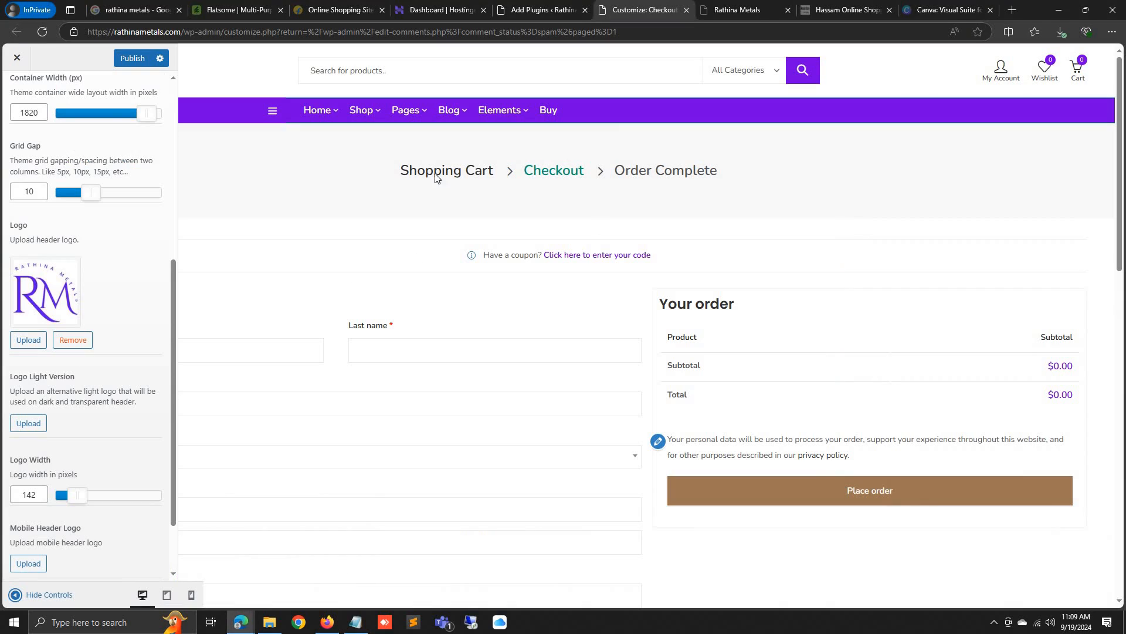
pyautogui.click(70, 348)
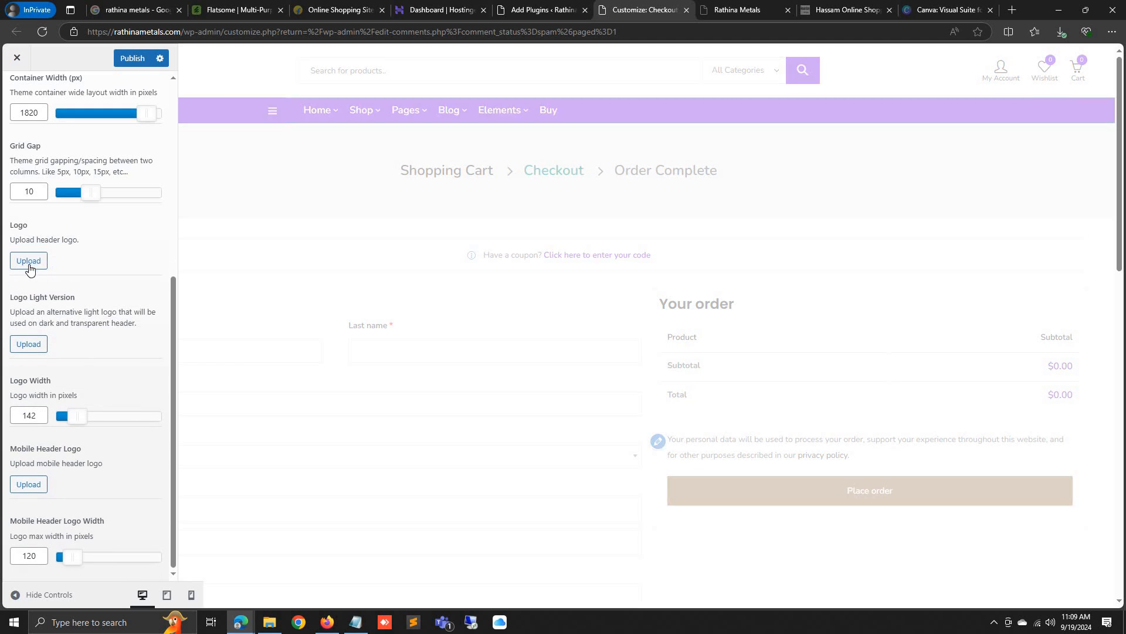
pyautogui.click(27, 259)
pyautogui.click(50, 101)
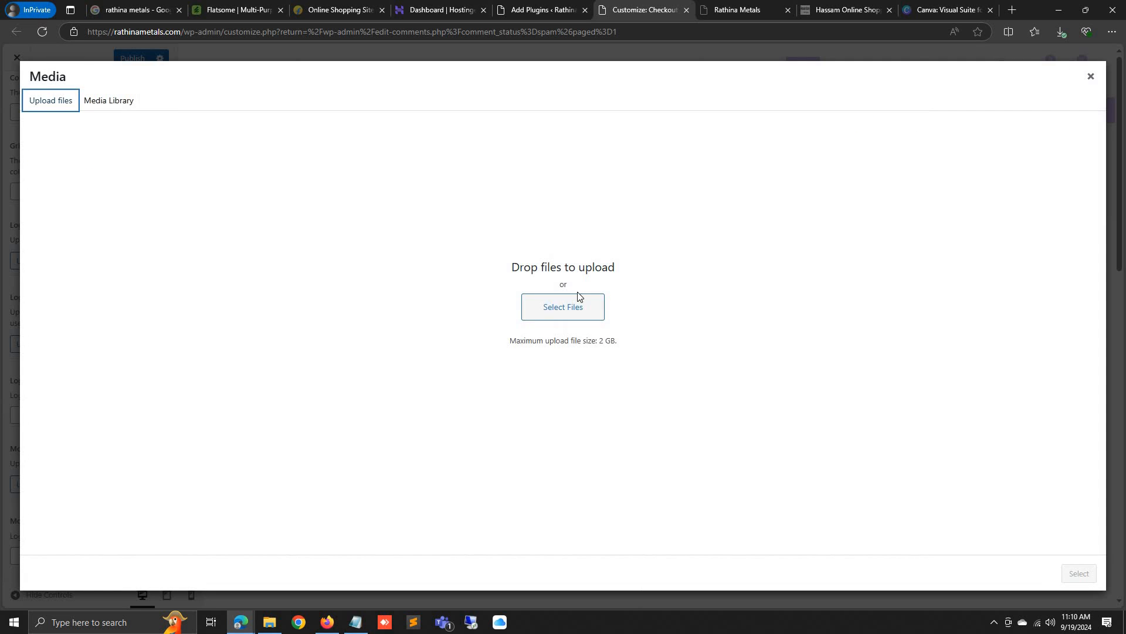
pyautogui.click(550, 302)
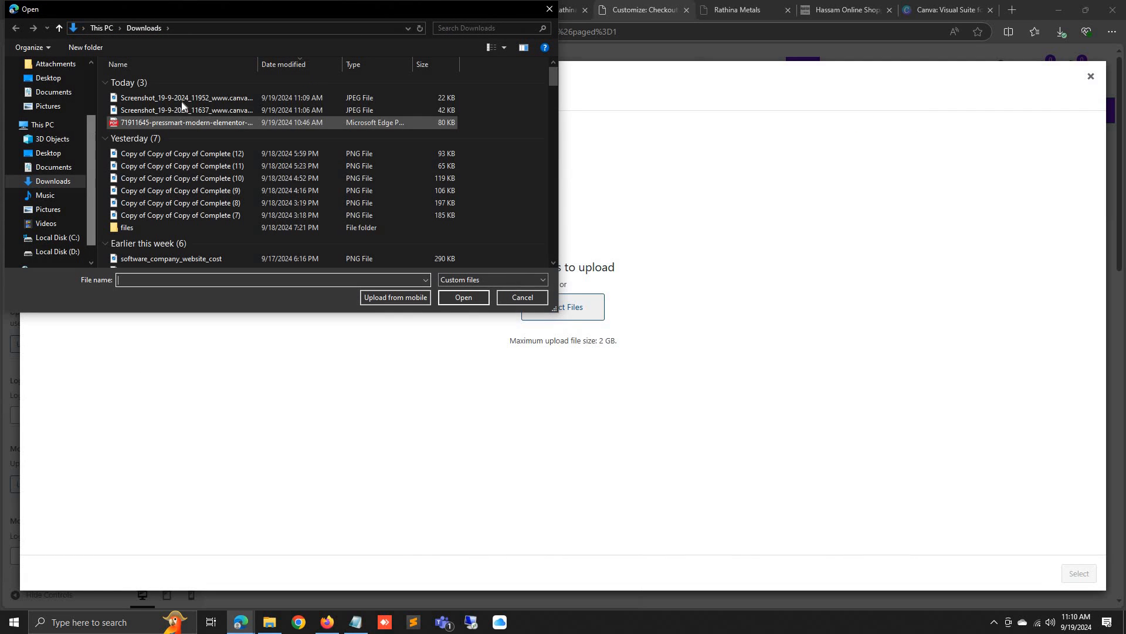
pyautogui.doubleClick(184, 99)
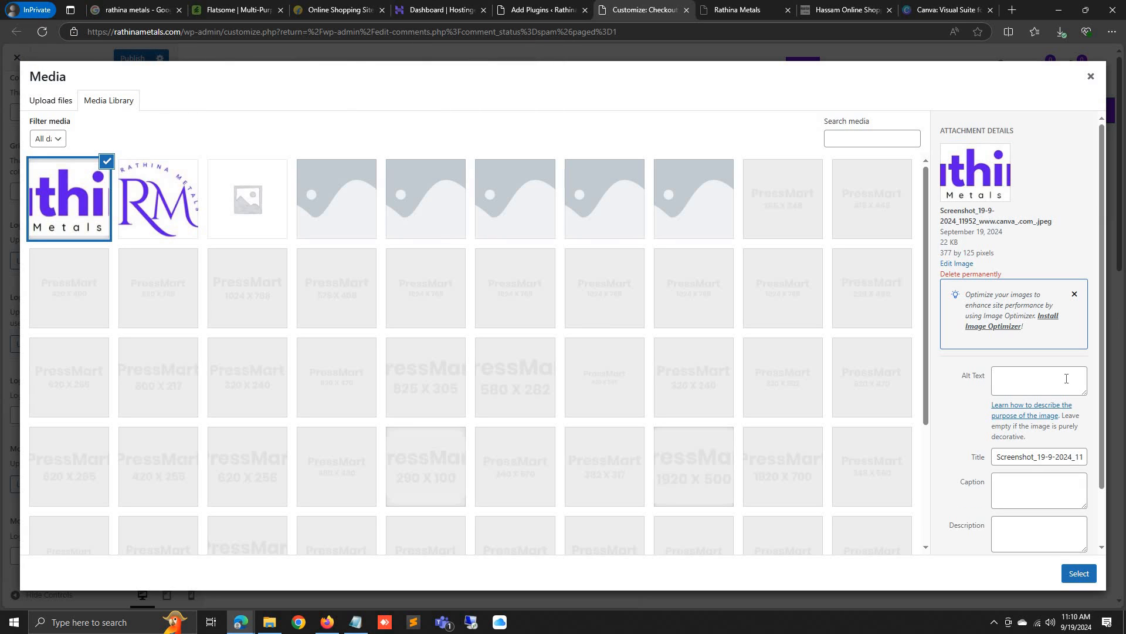
pyautogui.click(1078, 573)
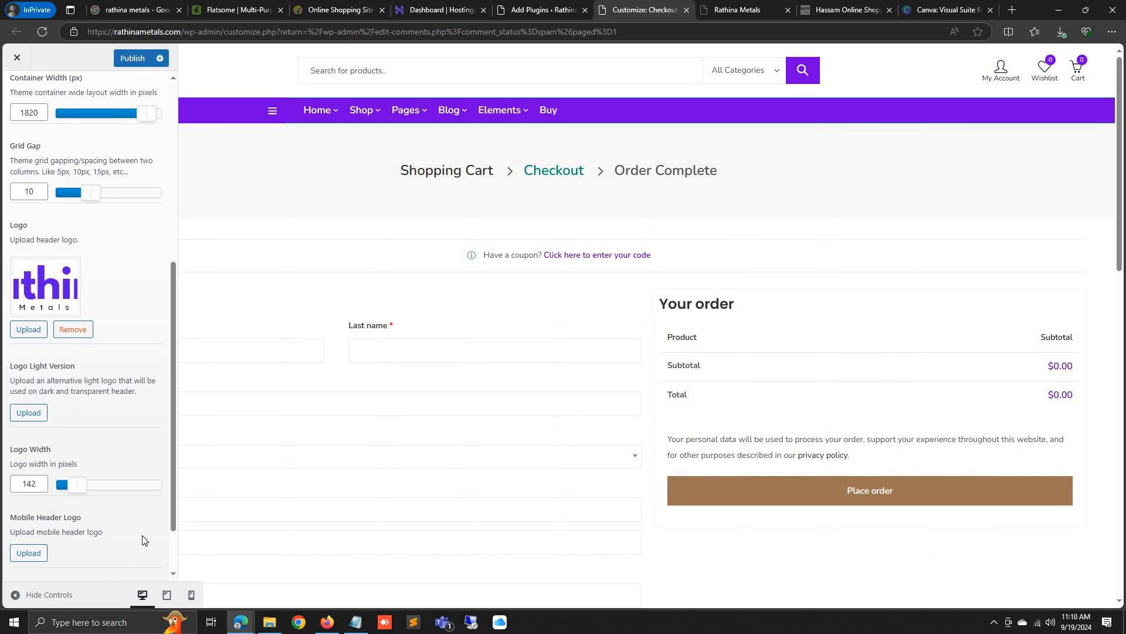
# Preview the site with the new header logo by hiding and showing the customizer twice
pyautogui.click(12, 595)
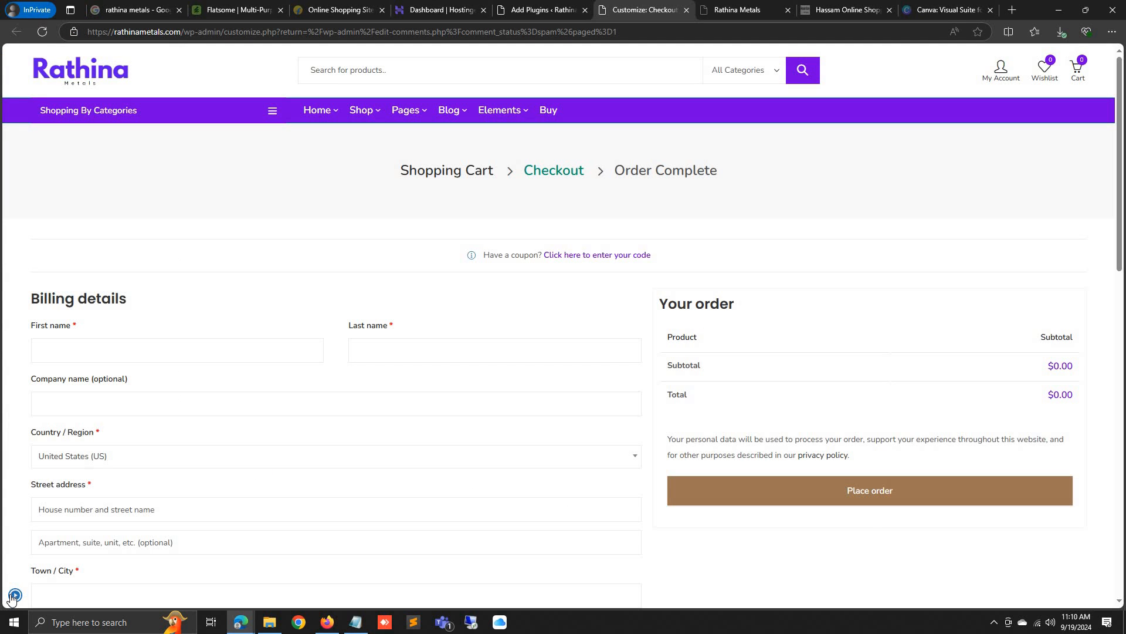
pyautogui.click(14, 595)
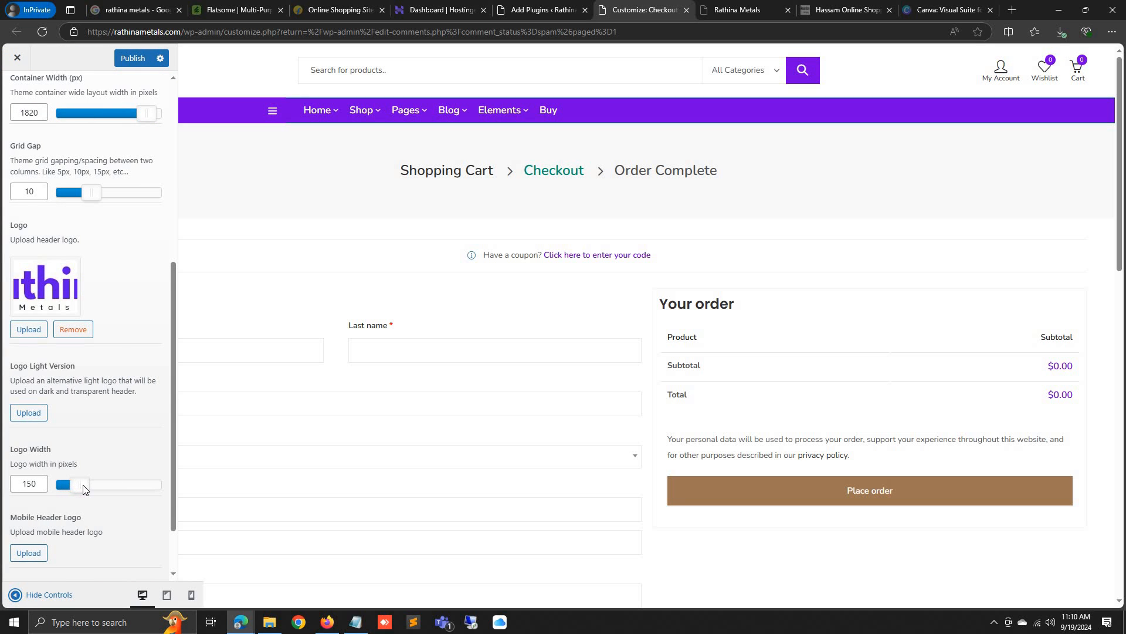
pyautogui.click(22, 597)
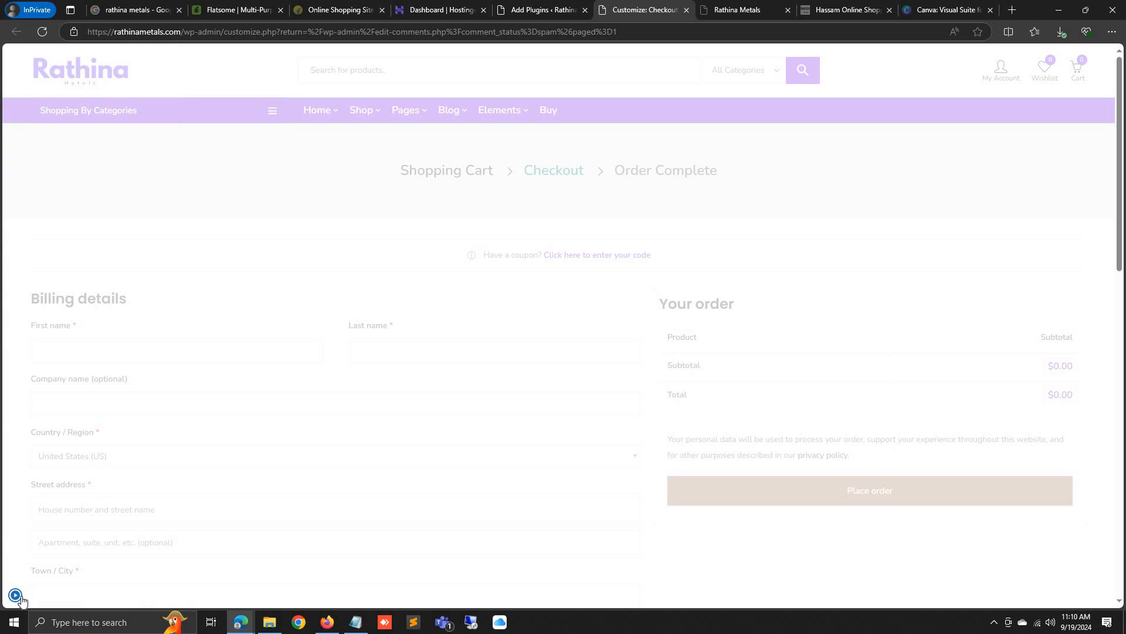
pyautogui.click(18, 596)
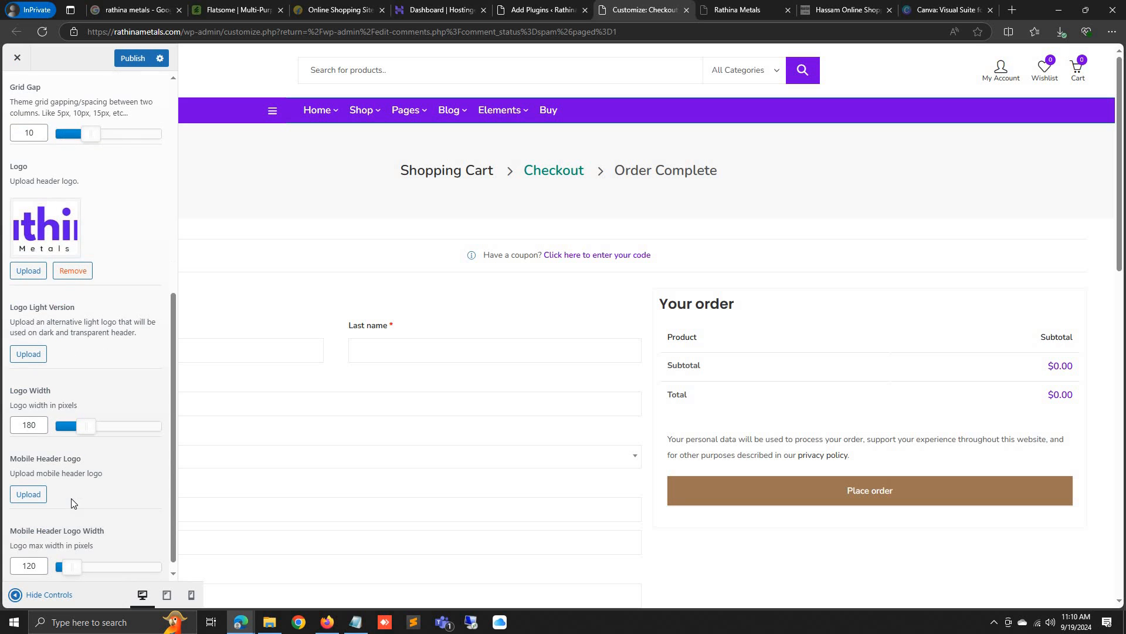
# Set the ithi Metals image from the Media Library as the Logo Light Version
pyautogui.scroll(-1, 72, 498)
pyautogui.click(29, 344)
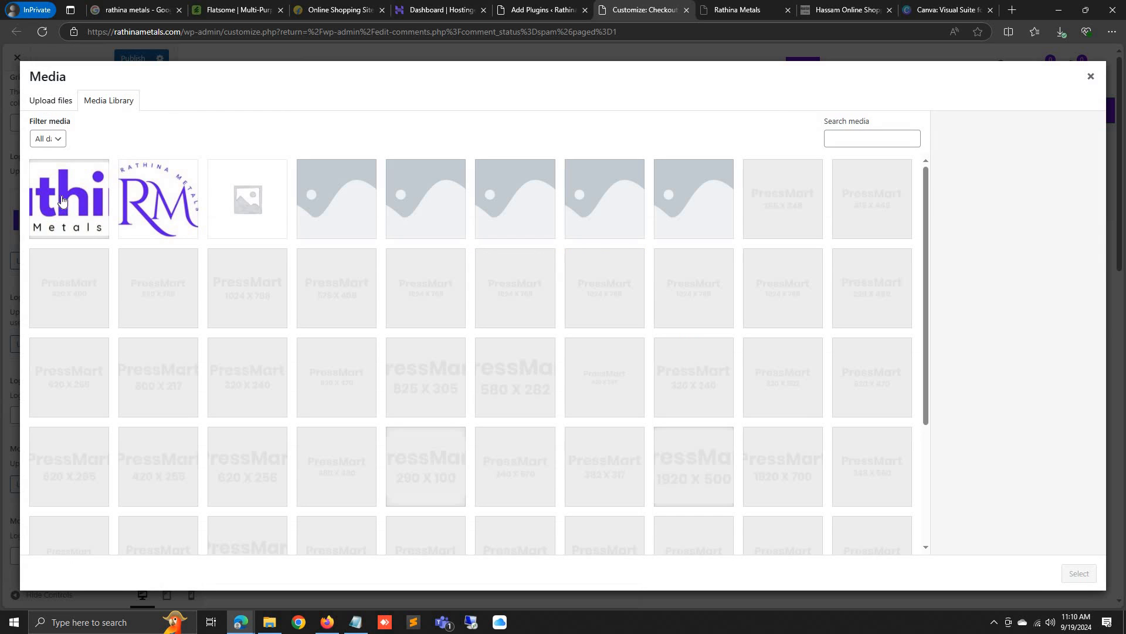
pyautogui.click(63, 202)
pyautogui.click(1082, 573)
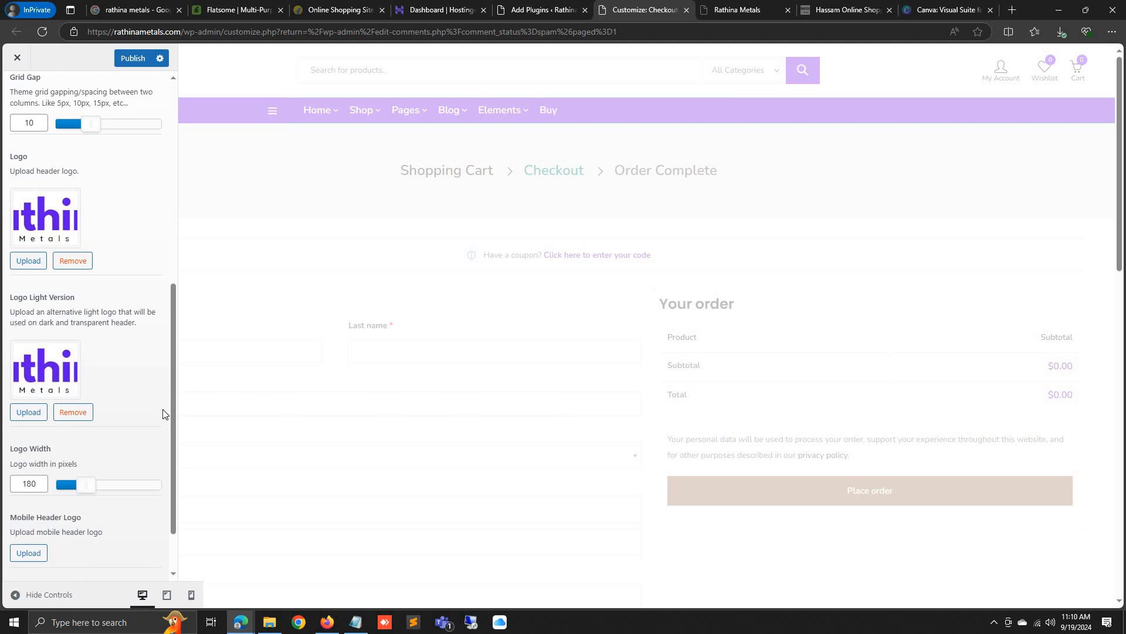
pyautogui.scroll(-2, 117, 469)
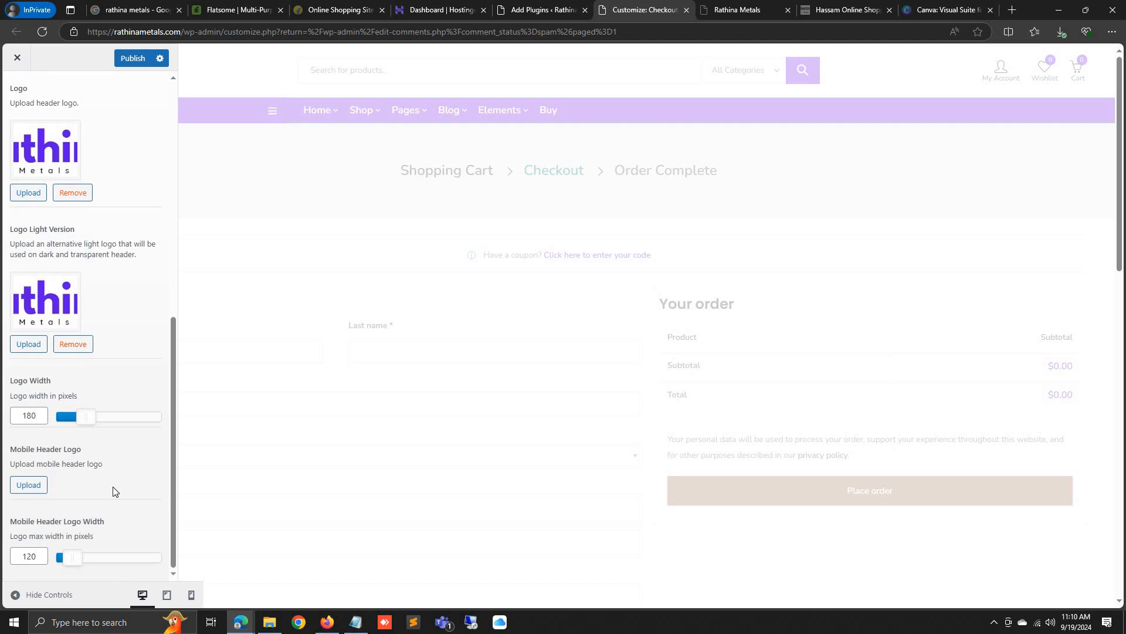
# Set the ithi image as the Mobile Header Logo, checking mobile and desktop previews
pyautogui.click(191, 595)
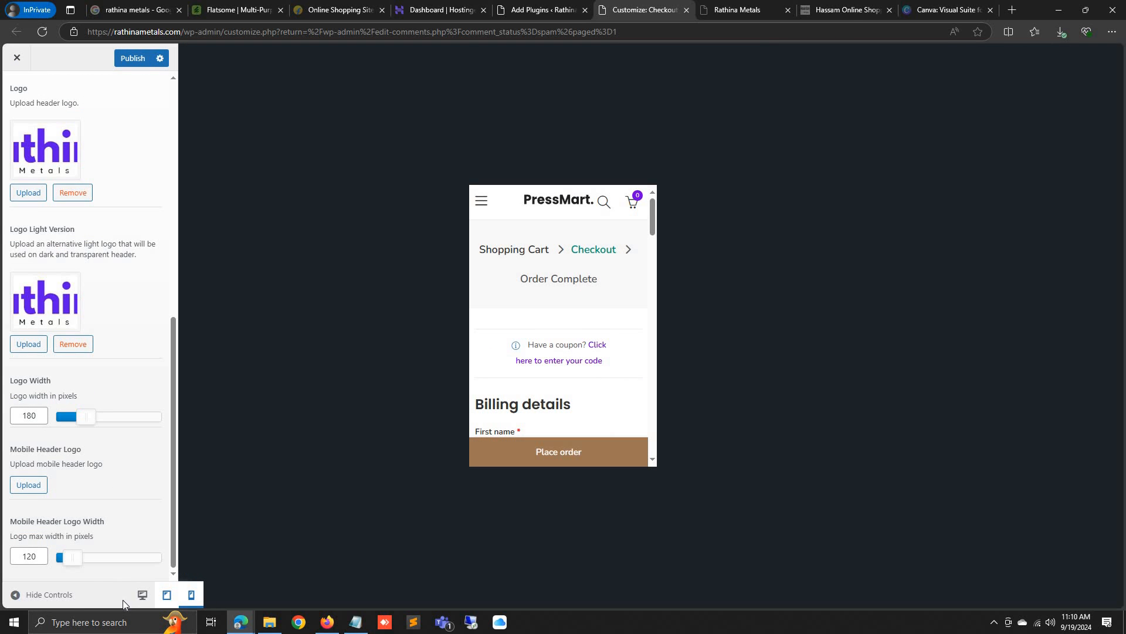
pyautogui.click(141, 597)
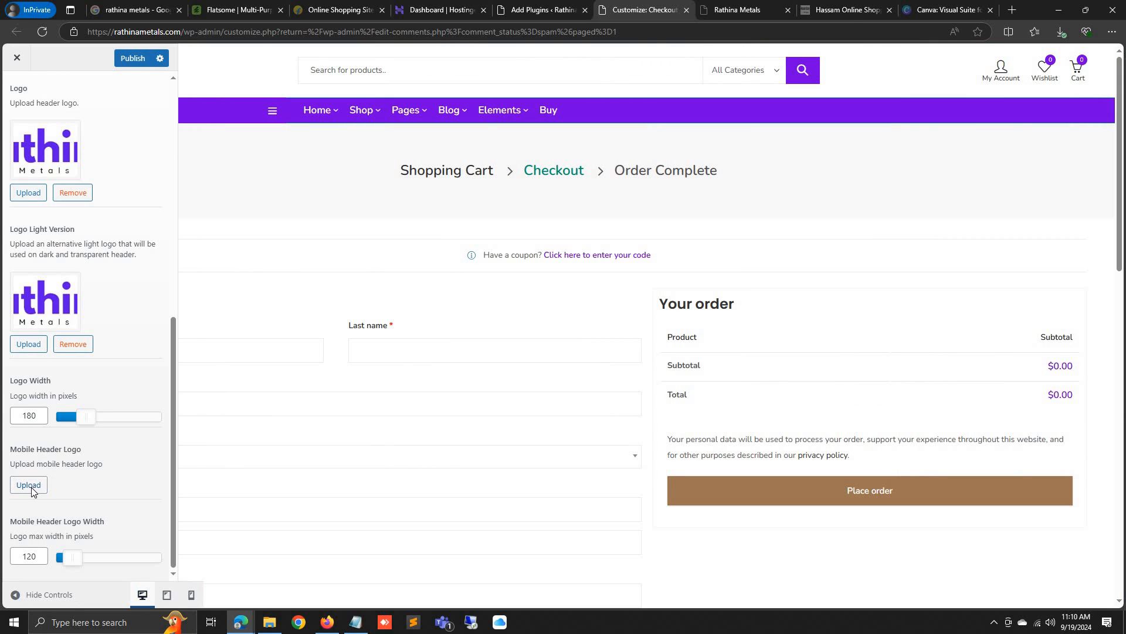
pyautogui.click(29, 486)
pyautogui.click(1078, 574)
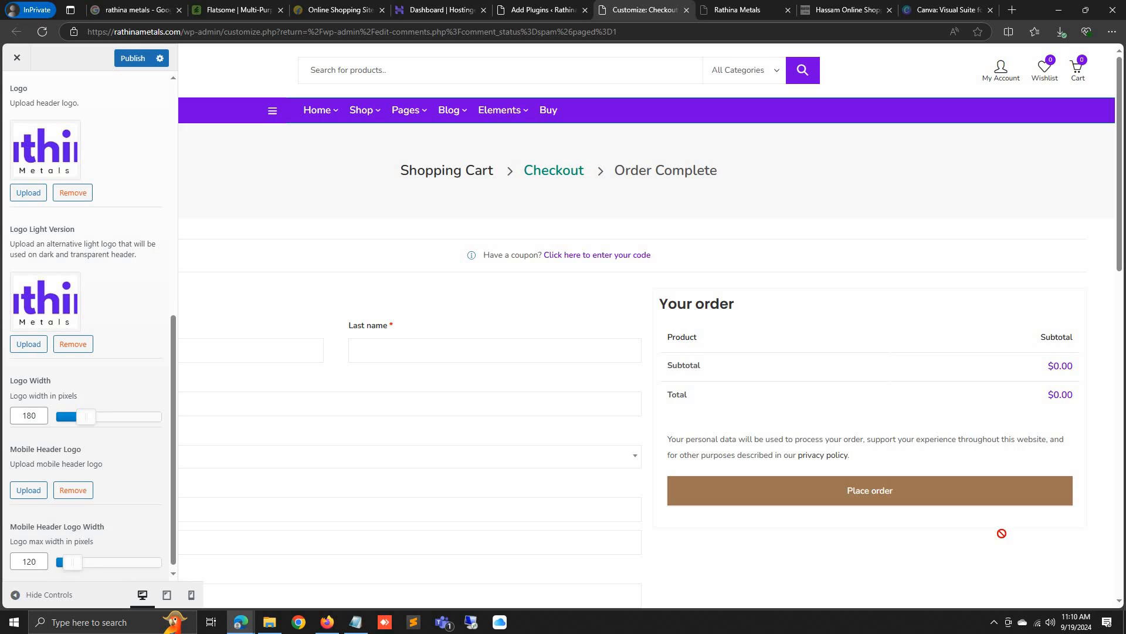
pyautogui.click(192, 596)
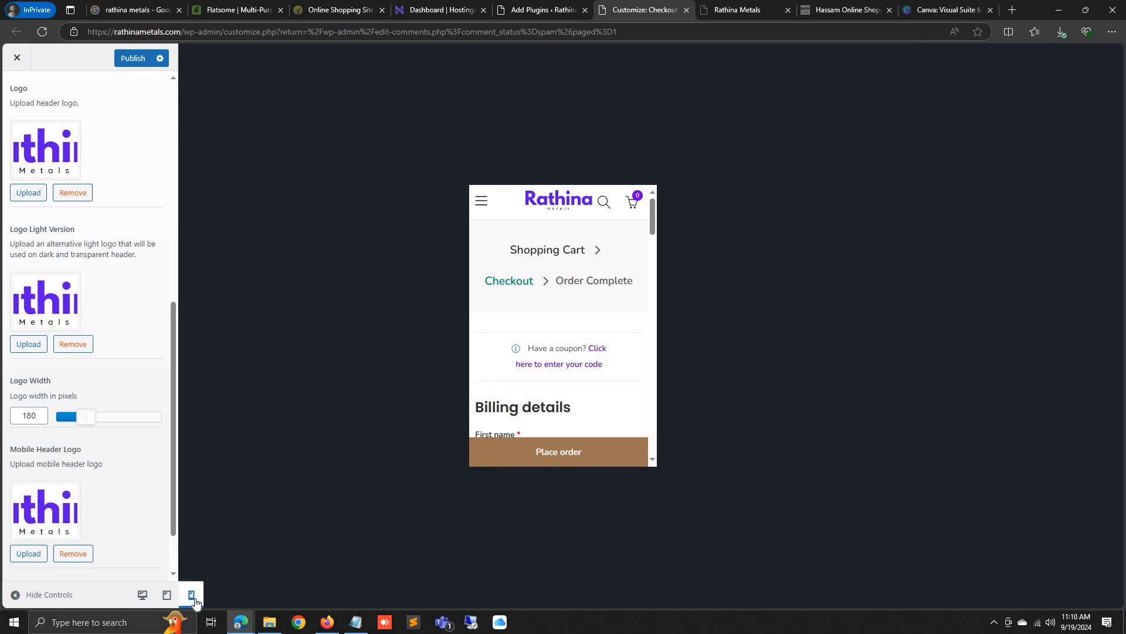
pyautogui.click(142, 595)
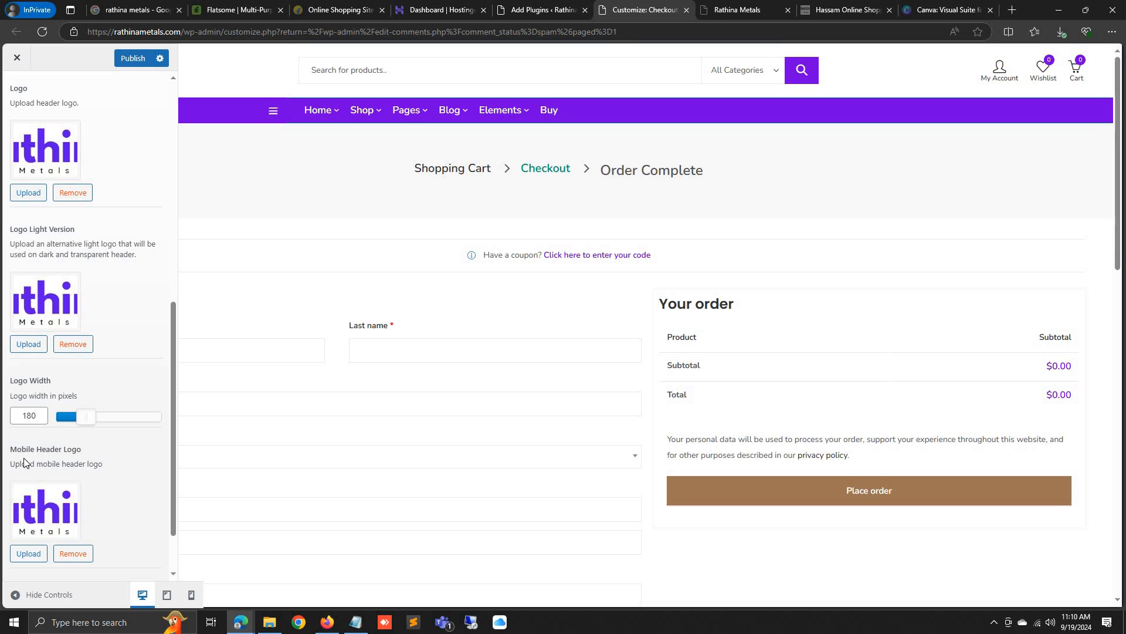
# Publish the customizer changes and open the Rathina Metals storefront
pyautogui.scroll(10, 24, 458)
pyautogui.click(126, 62)
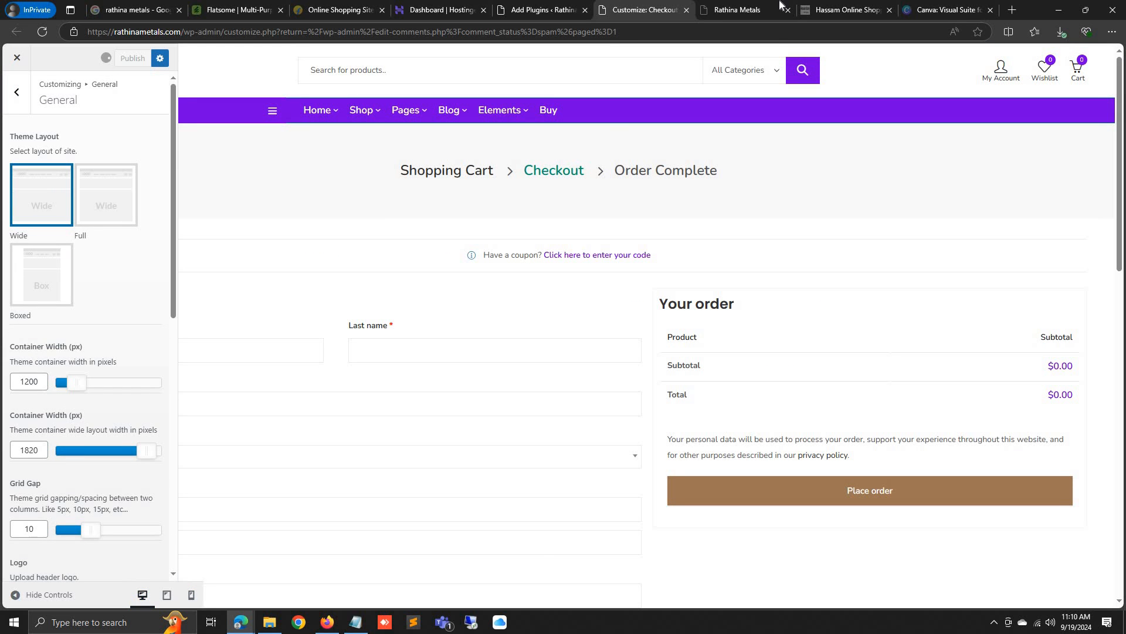
pyautogui.click(783, 4)
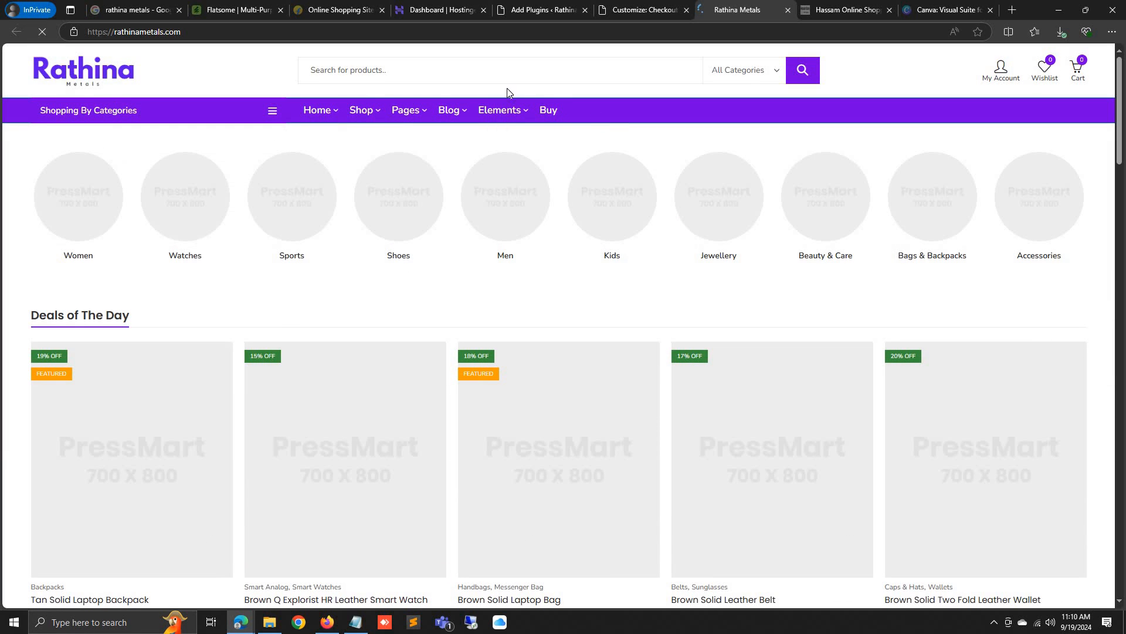
# Start installing the Smart Slider 3 plugin from the Add Plugins page
pyautogui.scroll(-9, 376, 502)
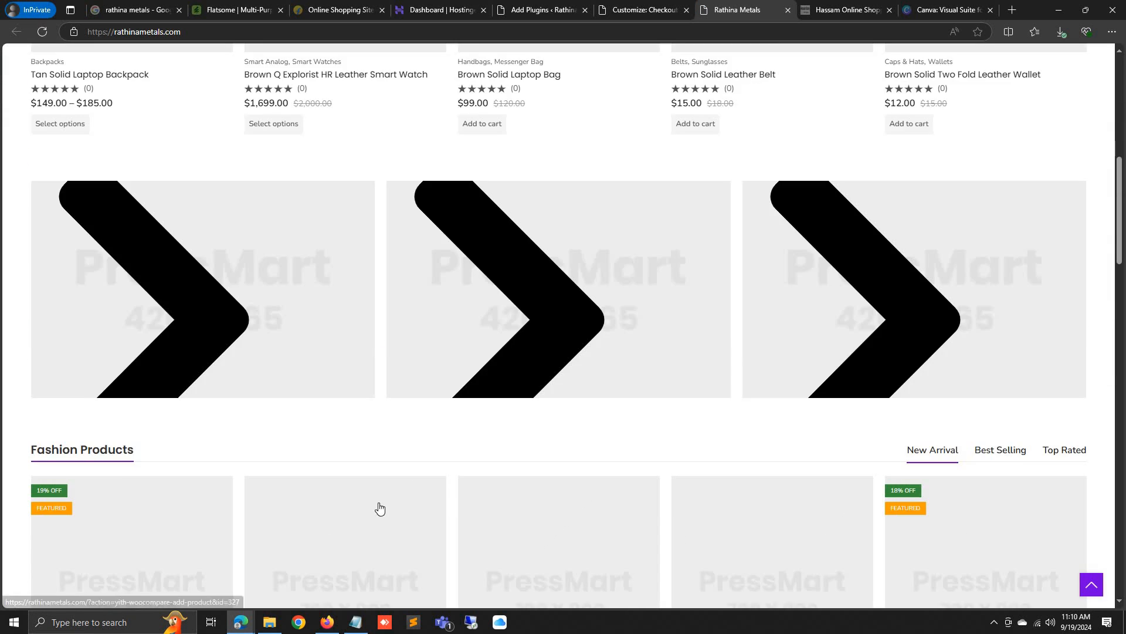
pyautogui.scroll(6, 380, 503)
pyautogui.scroll(3, 380, 507)
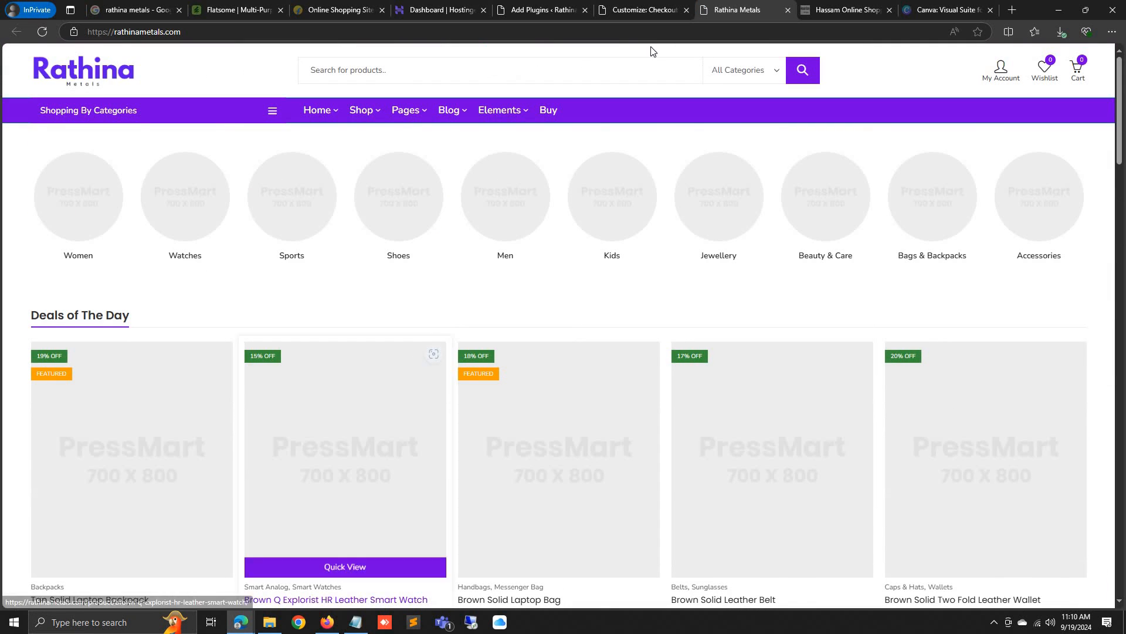
pyautogui.click(516, 14)
pyautogui.click(390, 182)
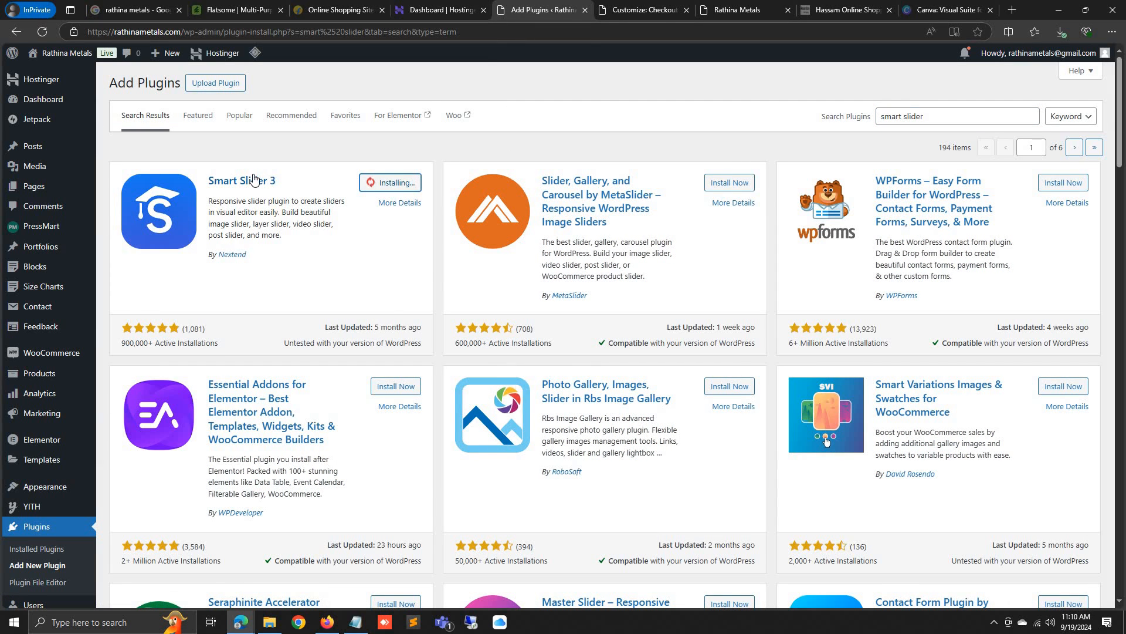
# Go to the Canva tab and begin a web search for 'metals banner'
pyautogui.click(737, 10)
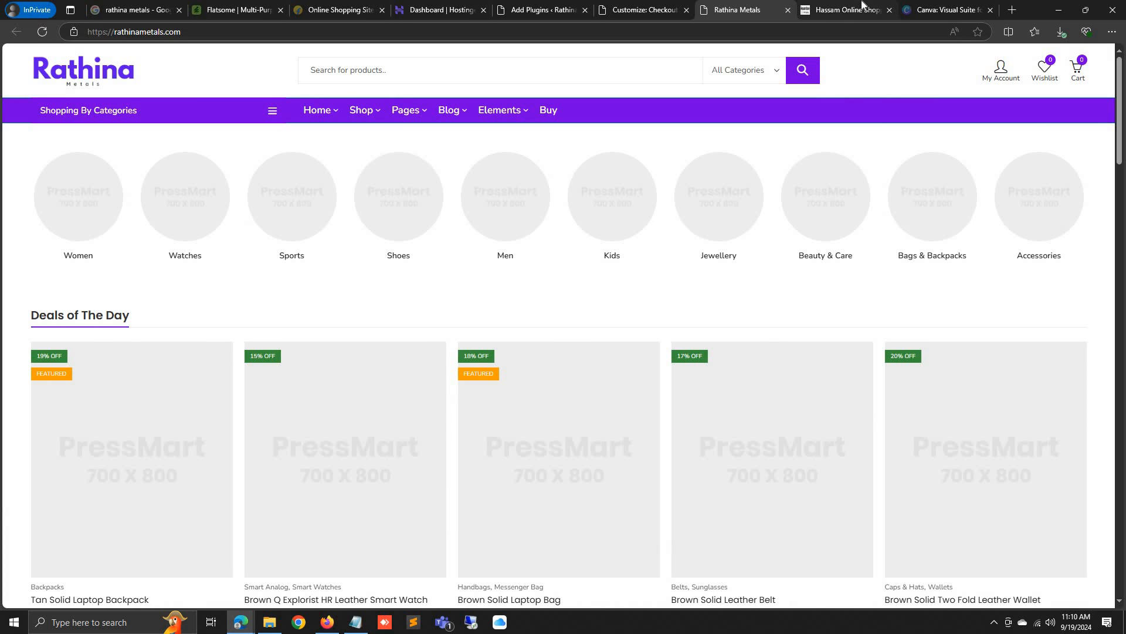
pyautogui.click(844, 10)
pyautogui.click(963, 9)
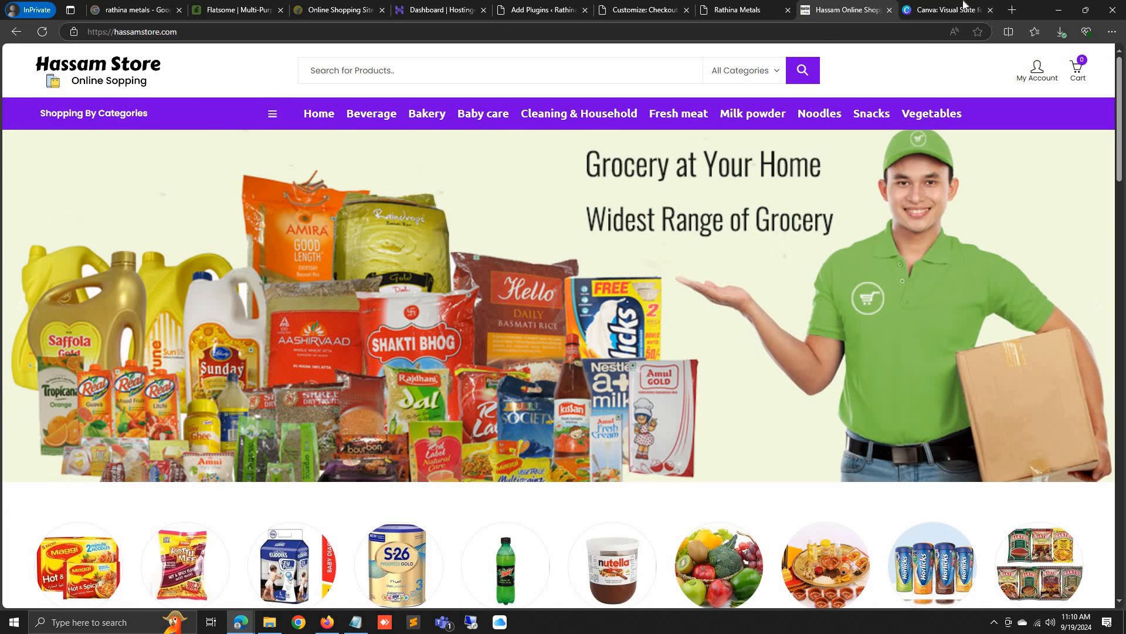
pyautogui.click(829, 32)
pyautogui.write('metals banner')
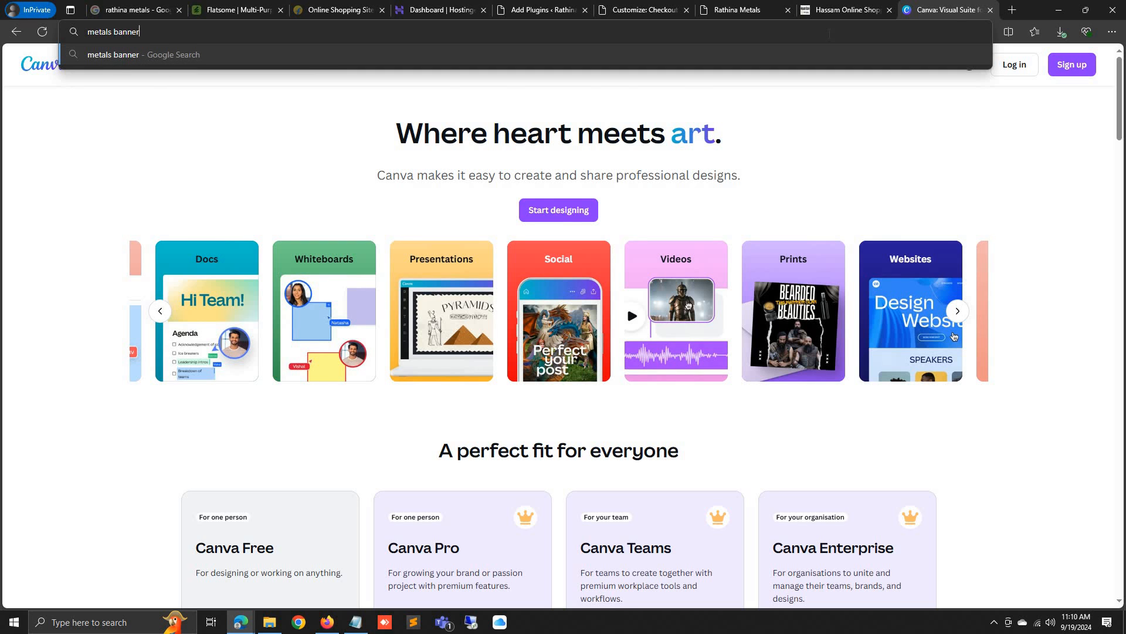
# Search images for 'metals banner', then refine to 'metals silver banner' and browse results
pyautogui.press('Return')
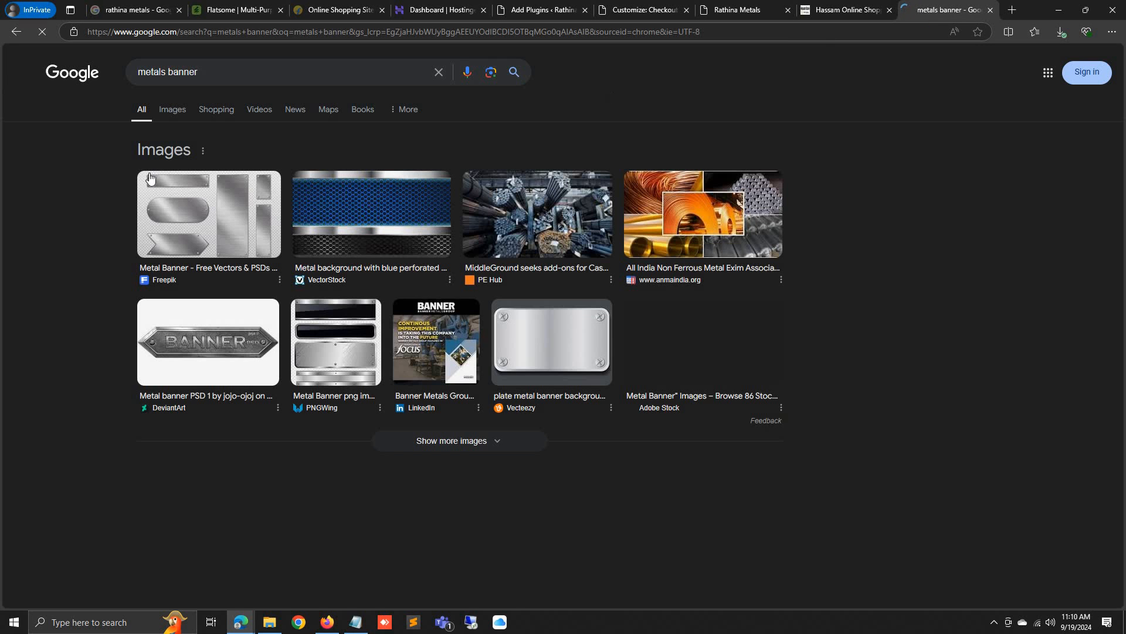
pyautogui.click(173, 109)
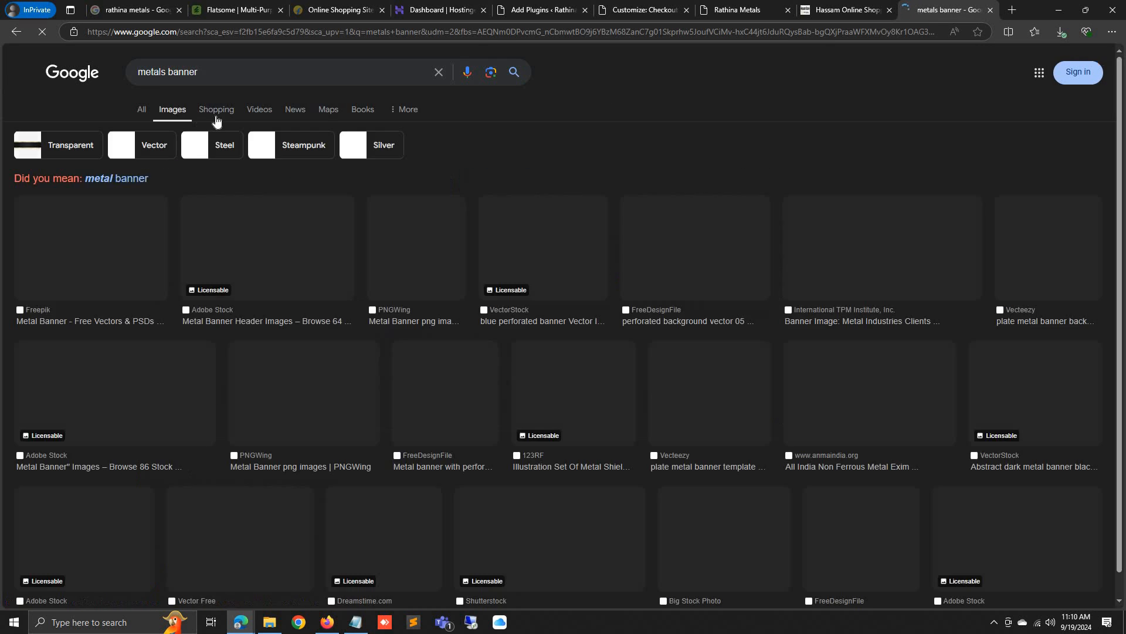
pyautogui.click(168, 72)
pyautogui.write('silver')
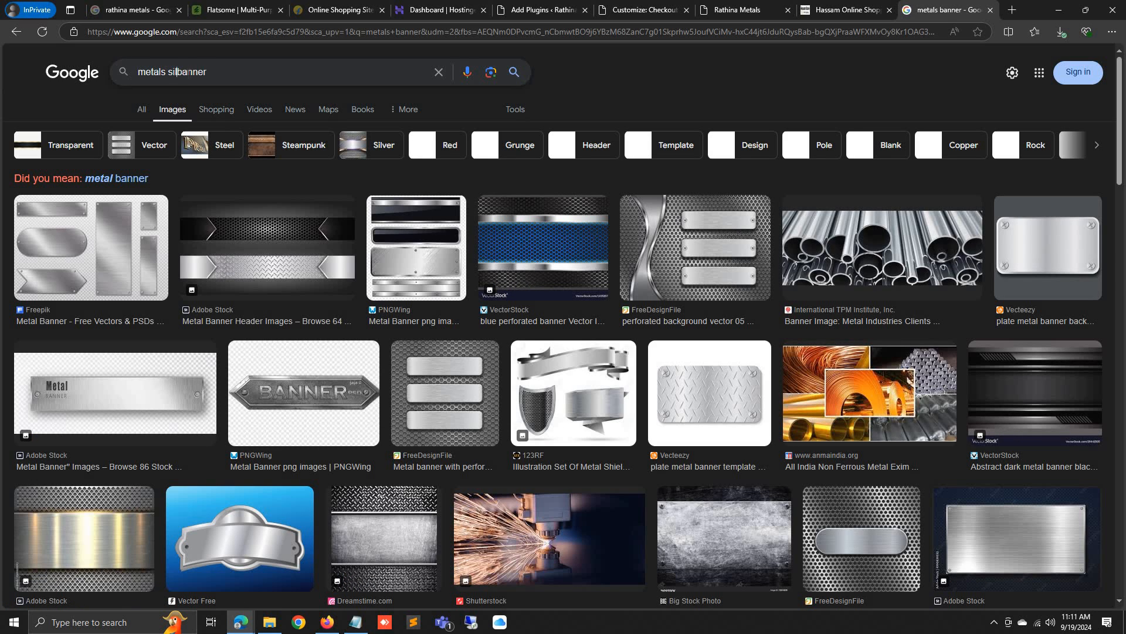
pyautogui.press('Return')
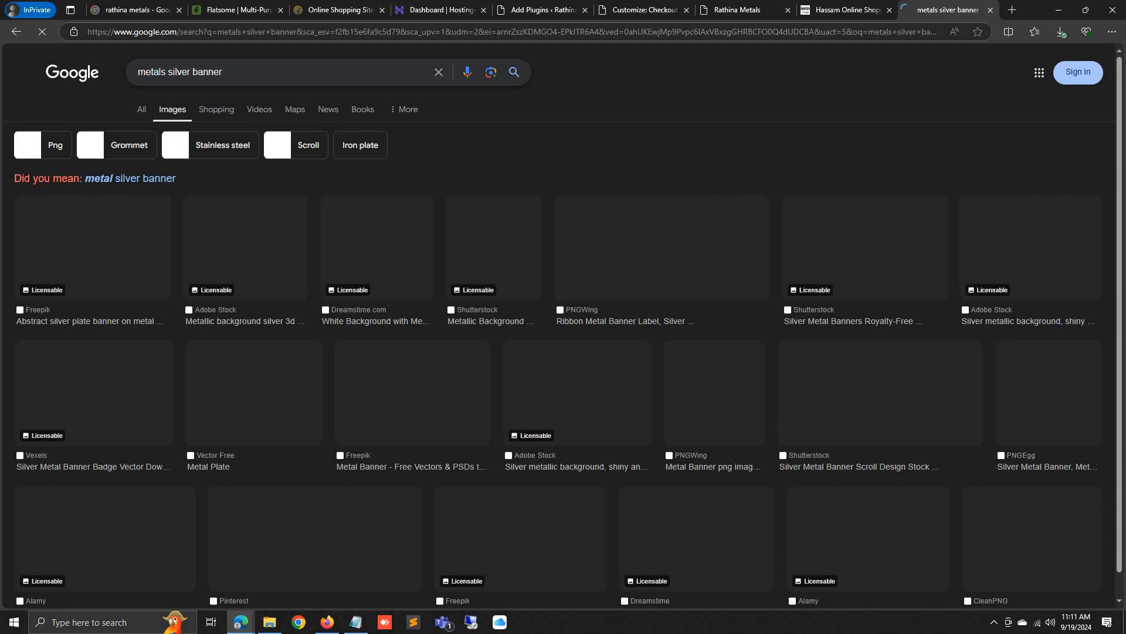
pyautogui.scroll(-3, 494, 164)
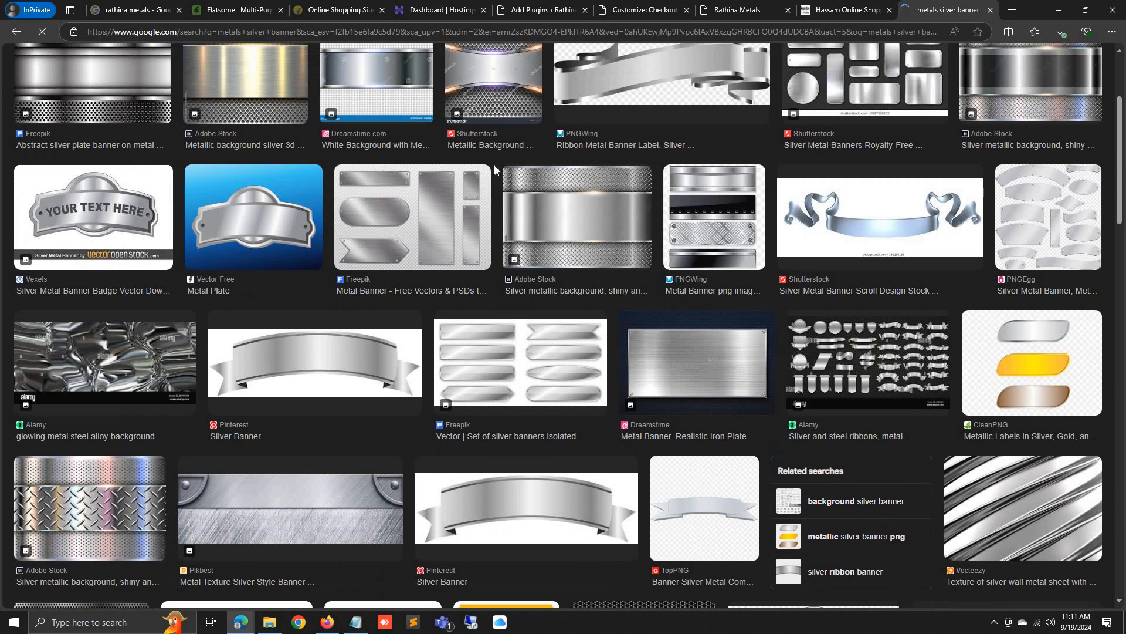
pyautogui.scroll(-1, 495, 170)
pyautogui.scroll(4, 495, 170)
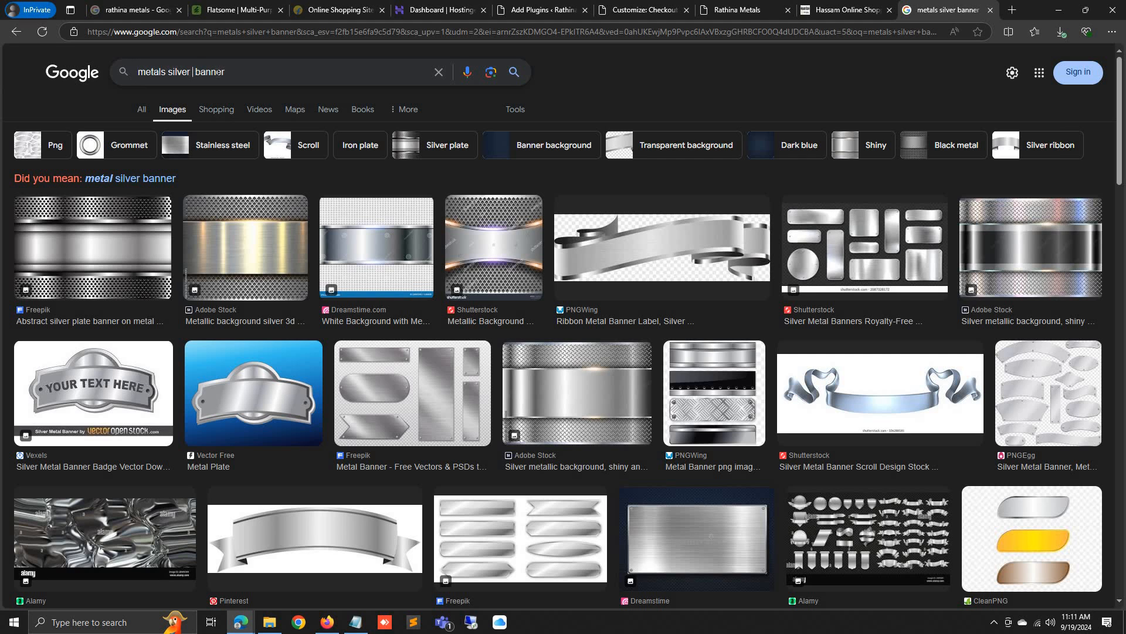
# Search for 'metals silver homeneeds banner' and look through the results
pyautogui.press('Return')
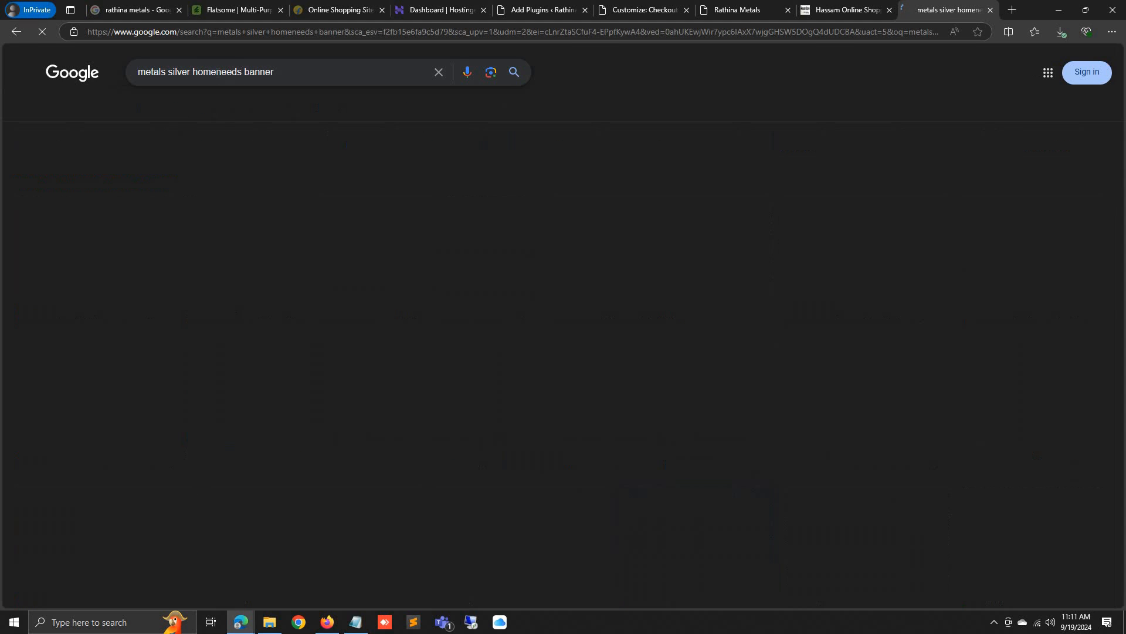
pyautogui.scroll(-5, 632, 243)
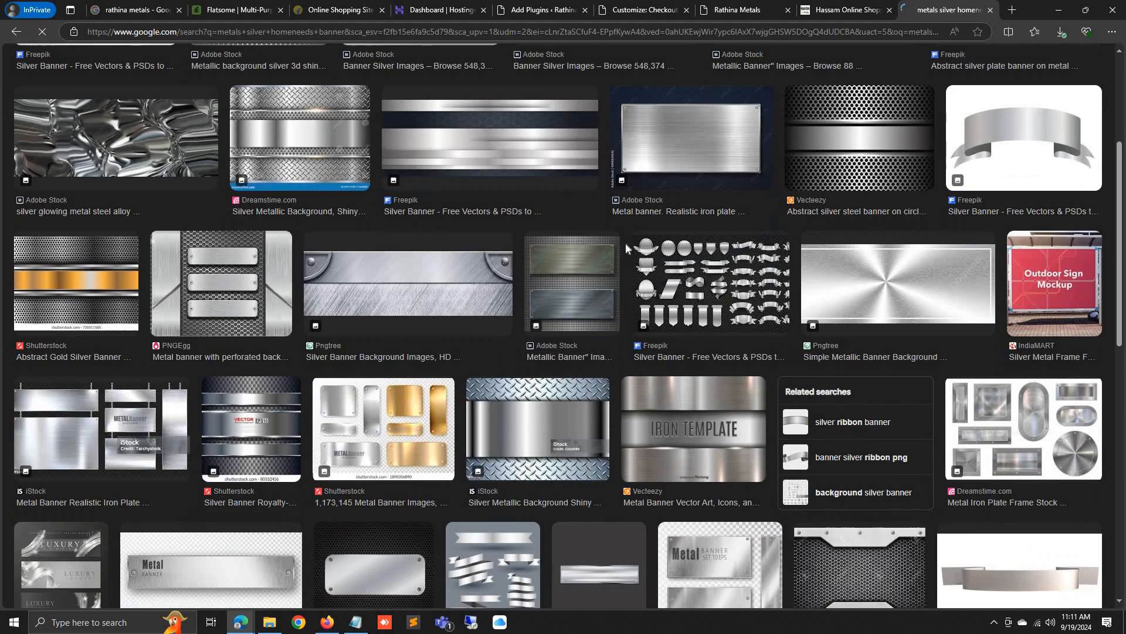
pyautogui.scroll(-10, 638, 344)
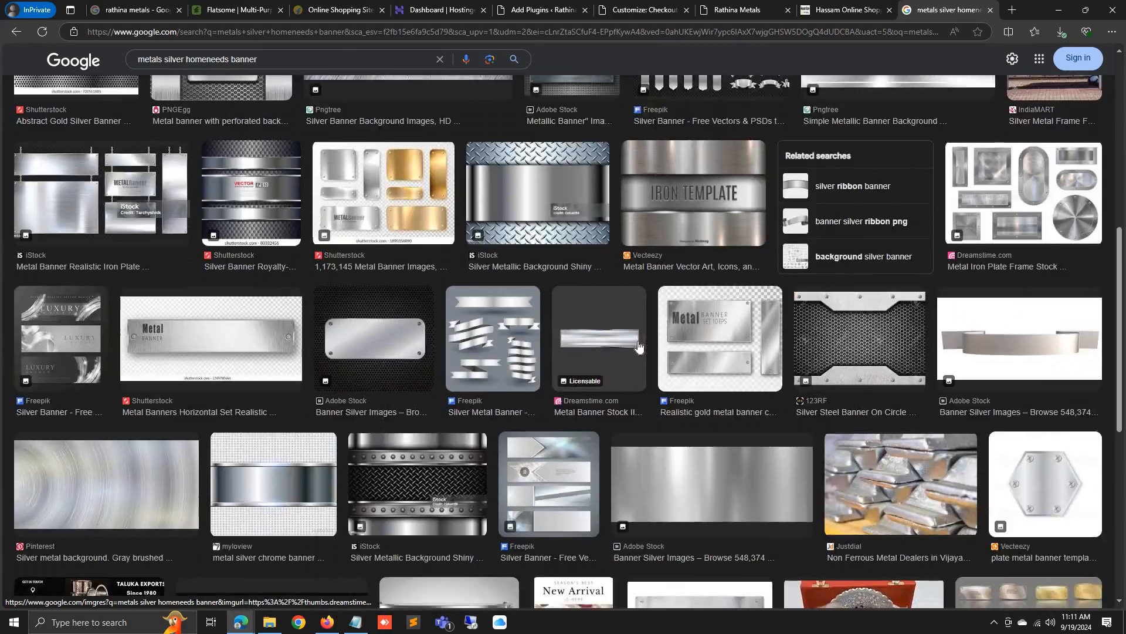
pyautogui.scroll(4, 198, 226)
pyautogui.scroll(5, 198, 226)
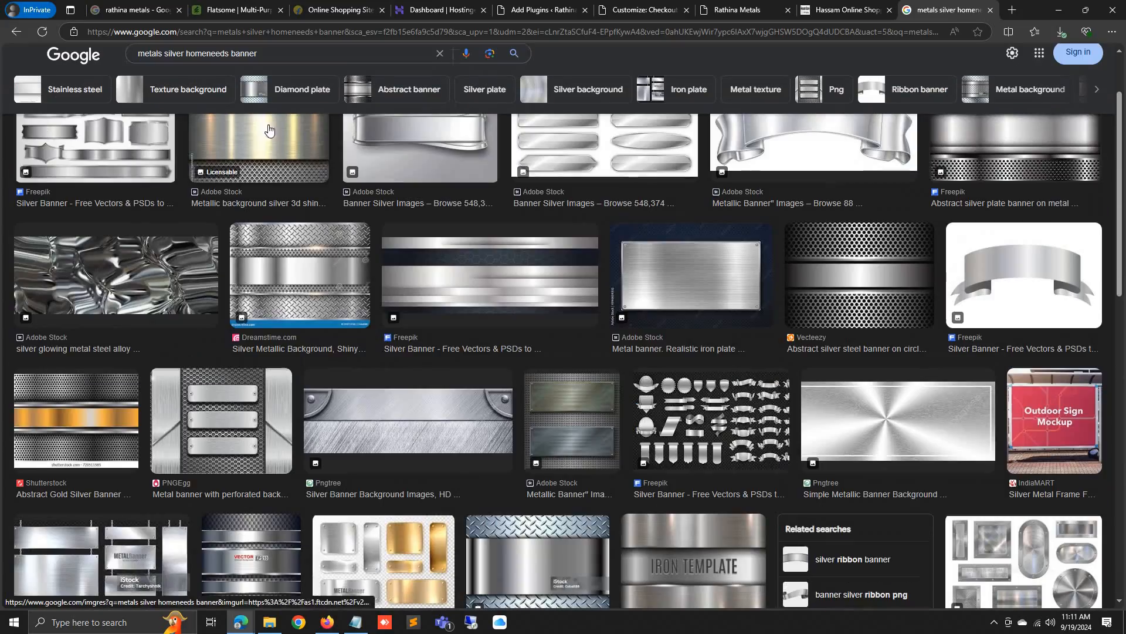
# Search images for 'furnitrue banners', browse them, then go to the Hostinger dashboard
pyautogui.moveTo(298, 59); pyautogui.dragTo(88, 82)
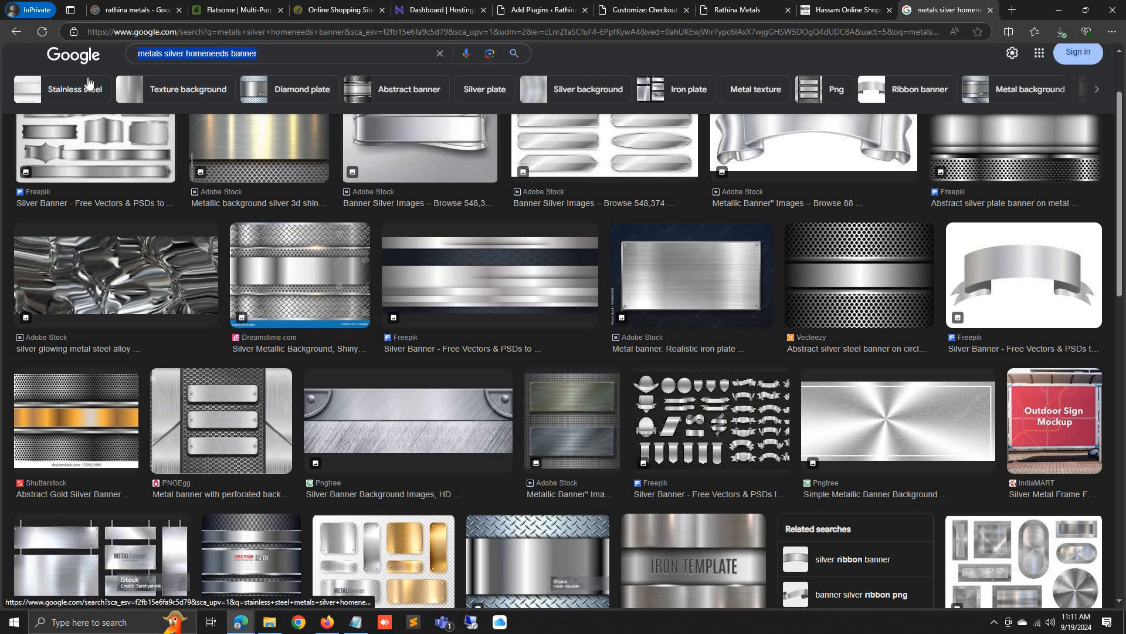
pyautogui.write('furnitrue banners')
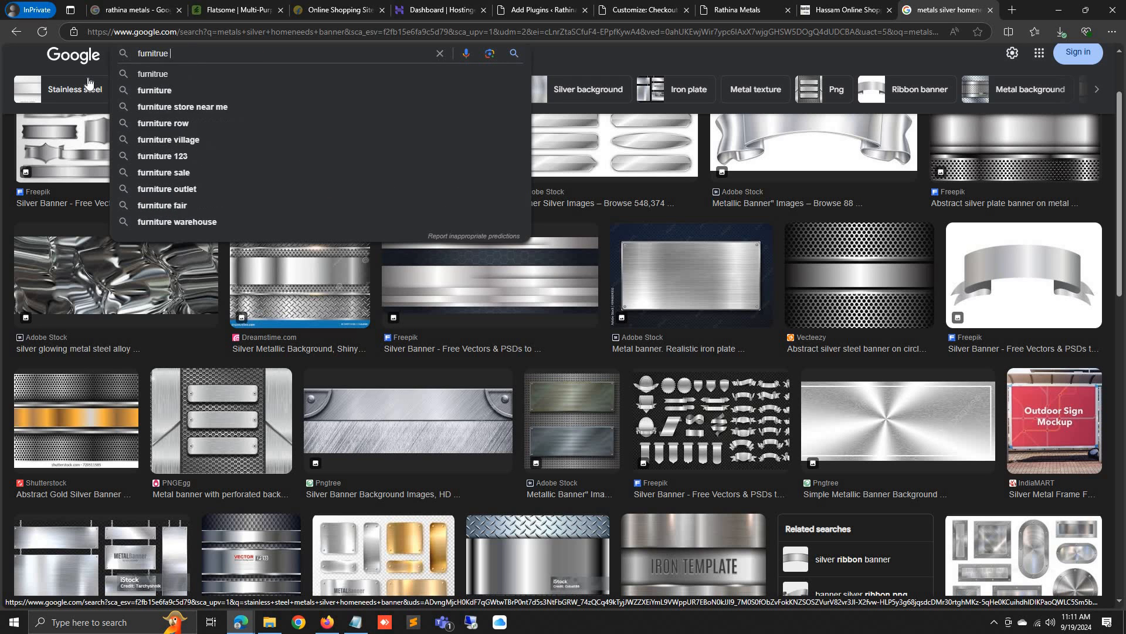
pyautogui.press('Return')
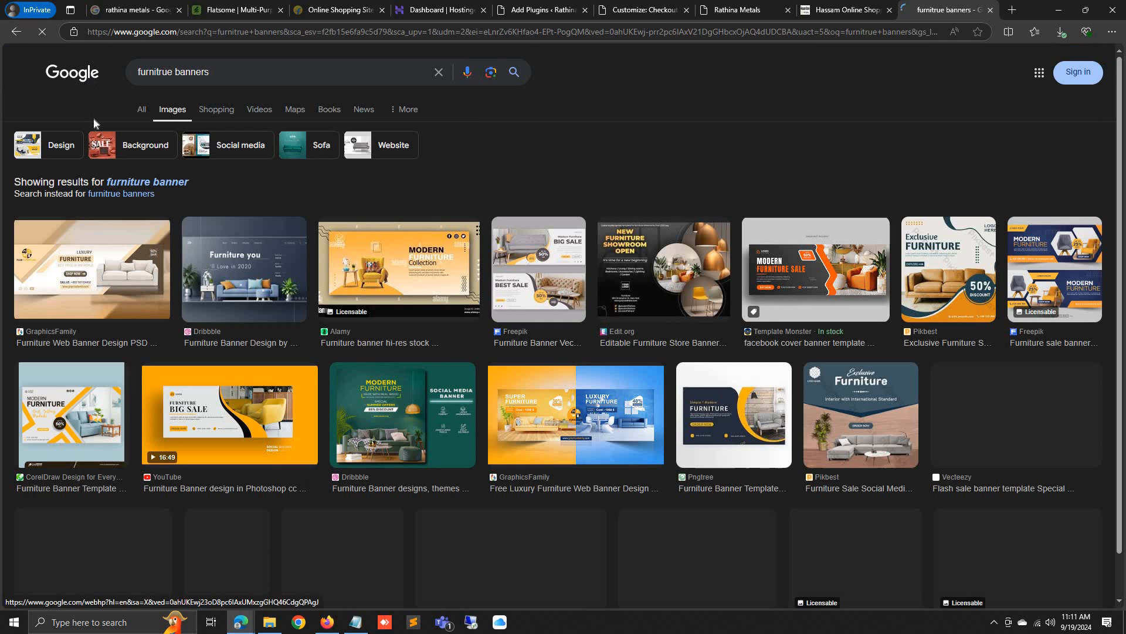
pyautogui.scroll(-3, 581, 234)
pyautogui.scroll(-2, 585, 238)
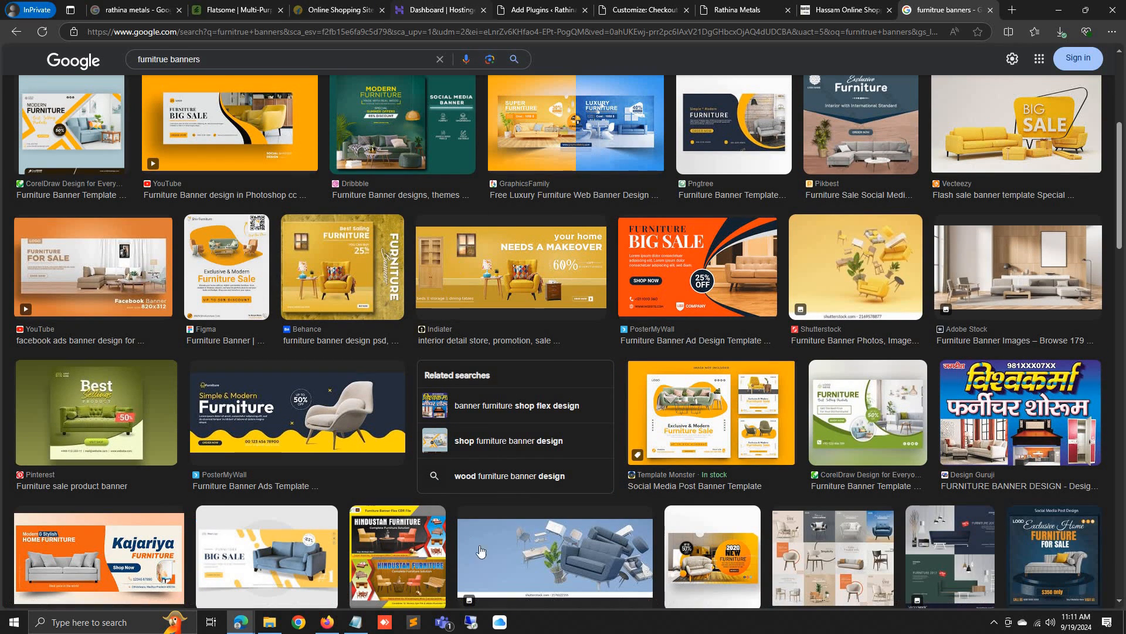
pyautogui.click(417, 8)
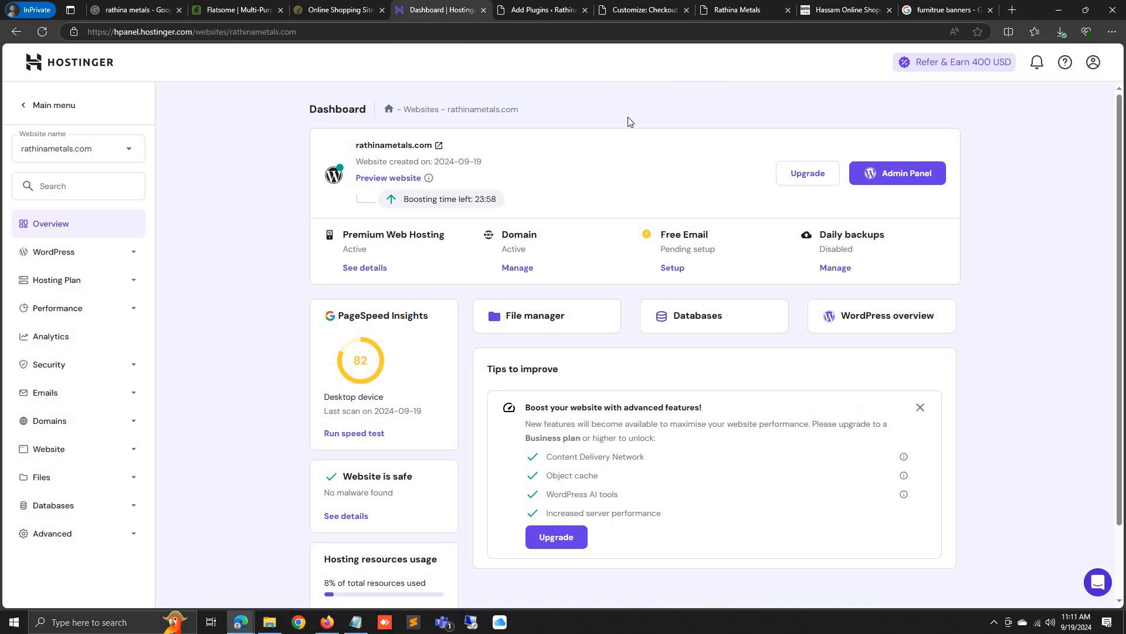
# Activate the Smart Slider 3 plugin on the Add Plugins page
pyautogui.click(566, 7)
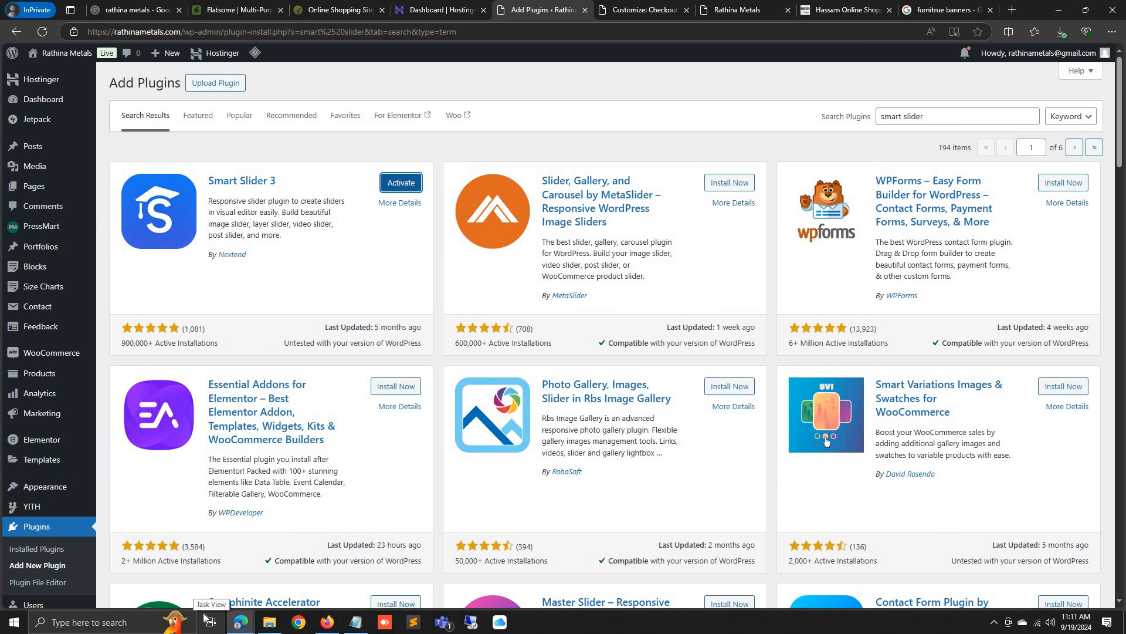
pyautogui.click(405, 183)
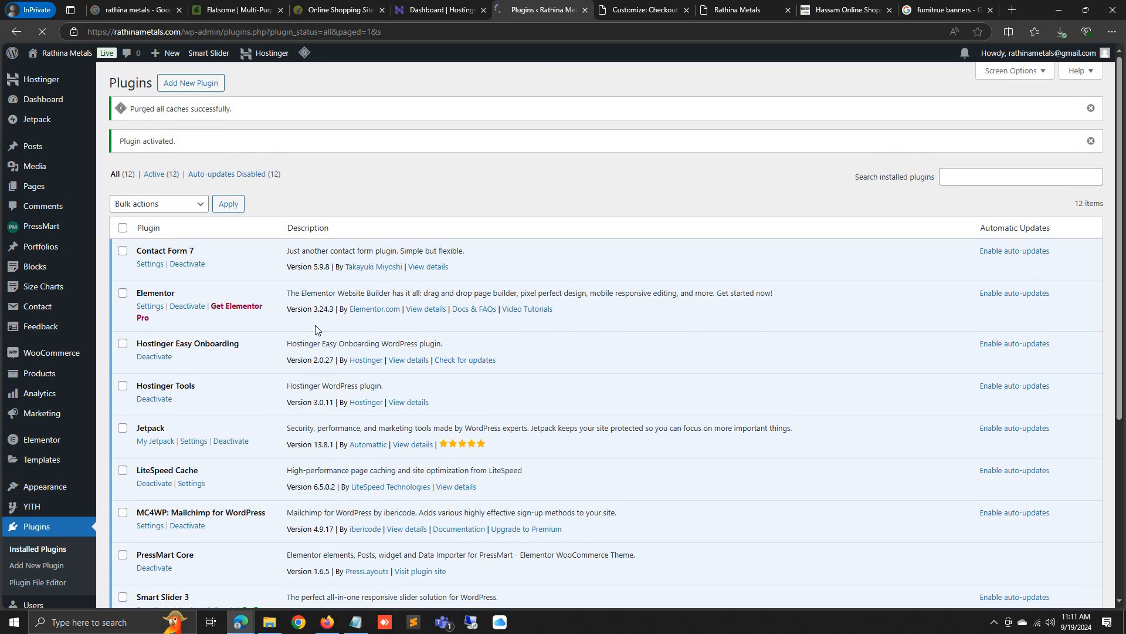
pyautogui.scroll(-5, 528, 352)
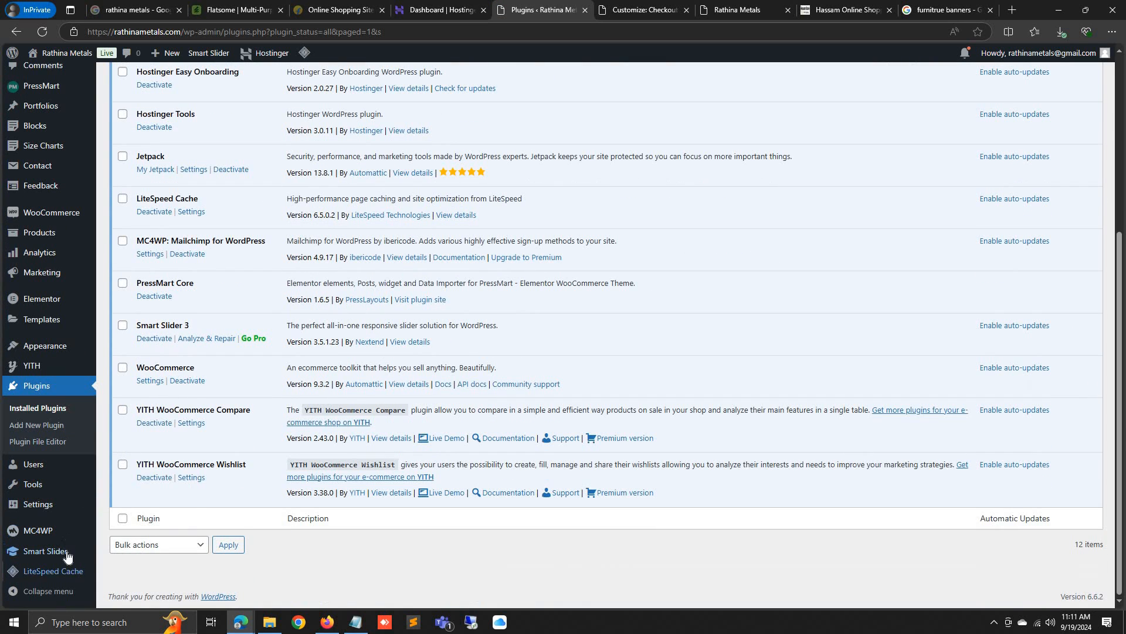
# Create a new Smart Slider project from scratch, then return to the furniture banner results
pyautogui.click(68, 556)
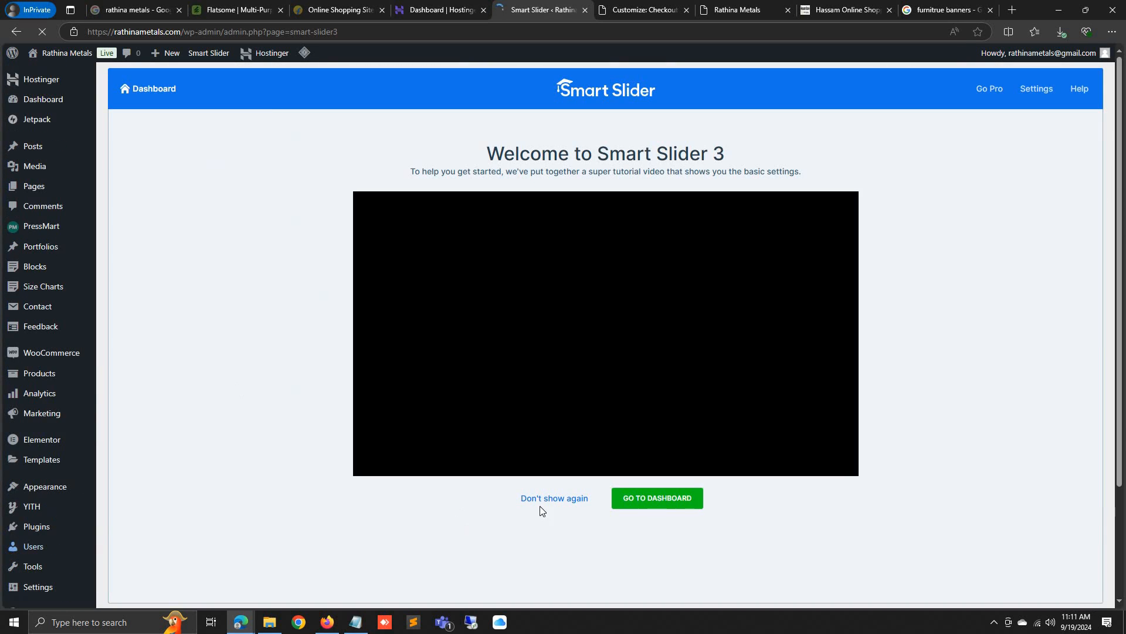
pyautogui.click(562, 498)
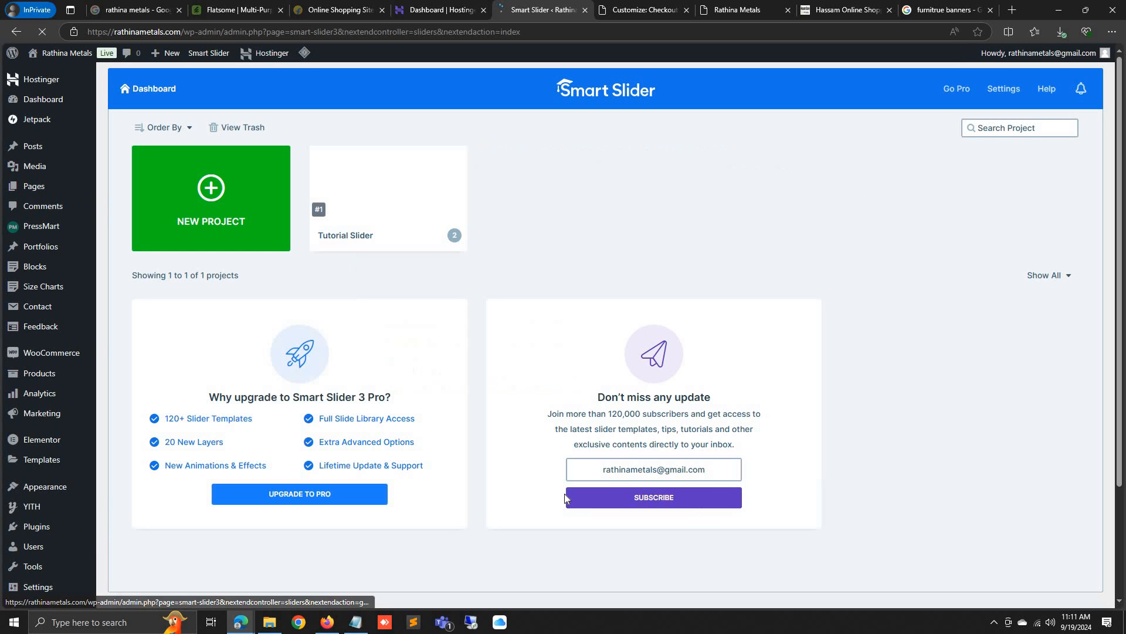
pyautogui.click(218, 197)
pyautogui.click(438, 349)
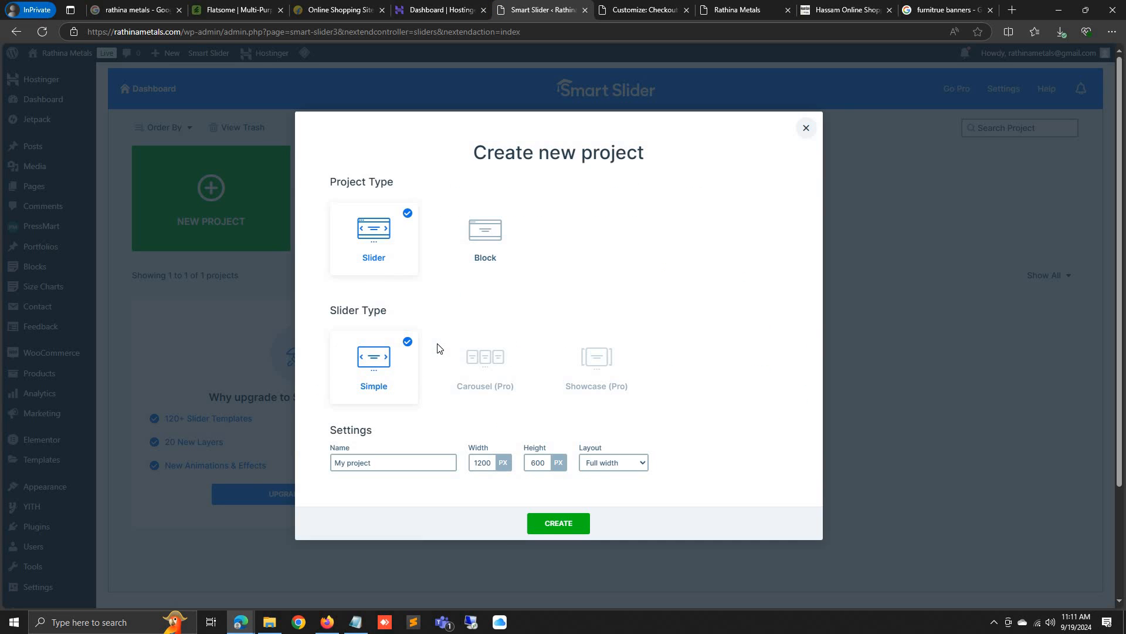
pyautogui.click(557, 524)
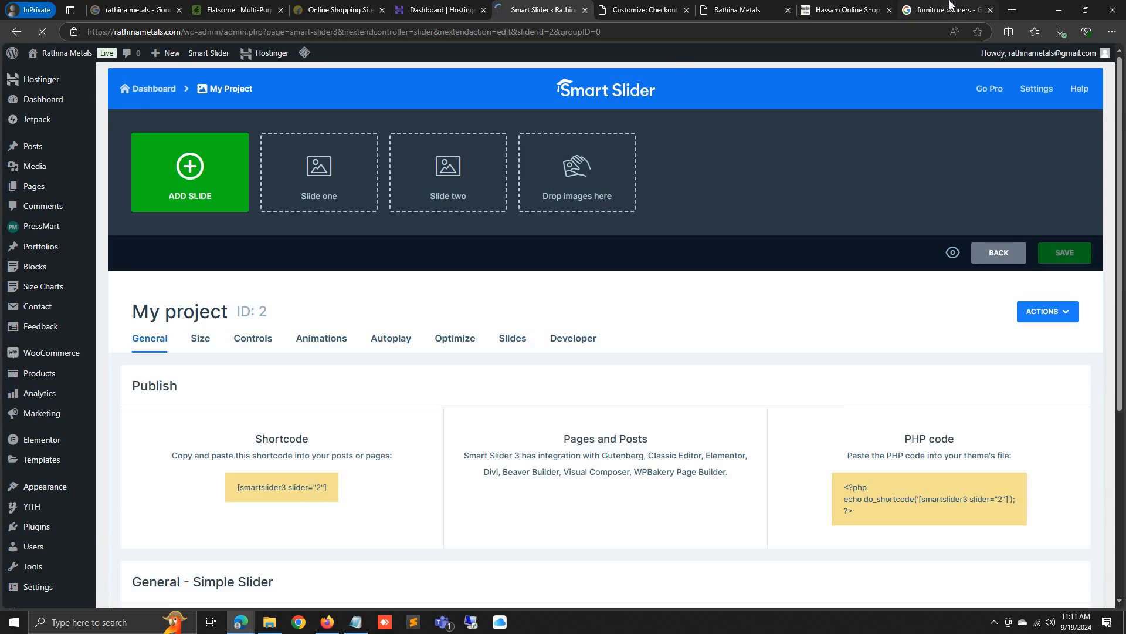
pyautogui.click(941, 10)
pyautogui.click(462, 33)
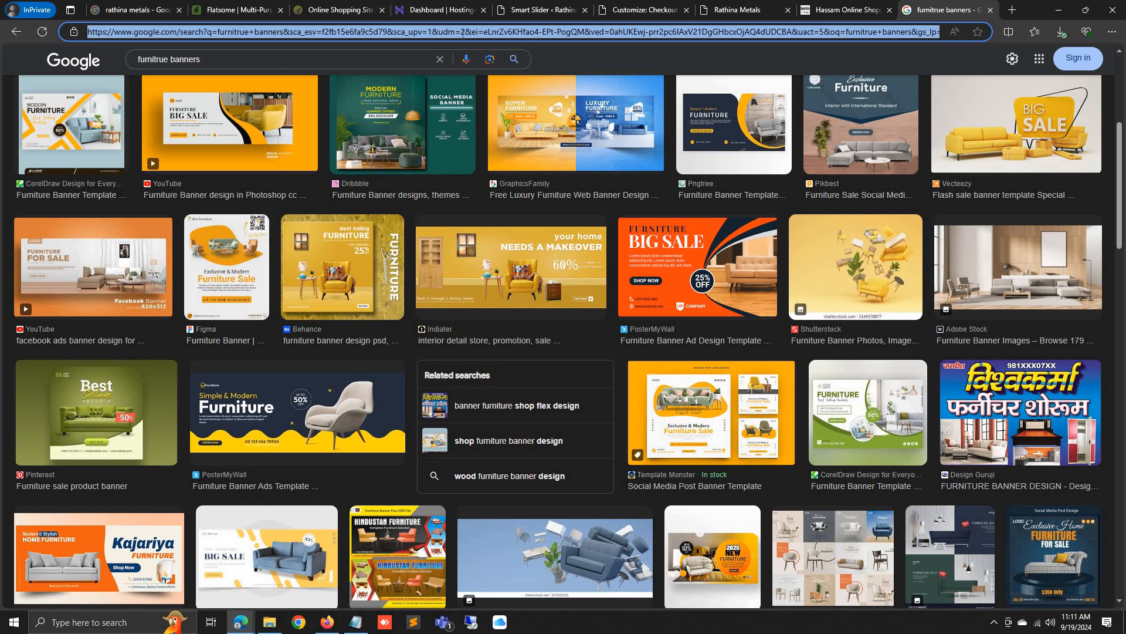
# Search images for 'flipkart banners' and preview the Big Diwali Sale banner
pyautogui.moveTo(265, 61); pyautogui.dragTo(3, 91)
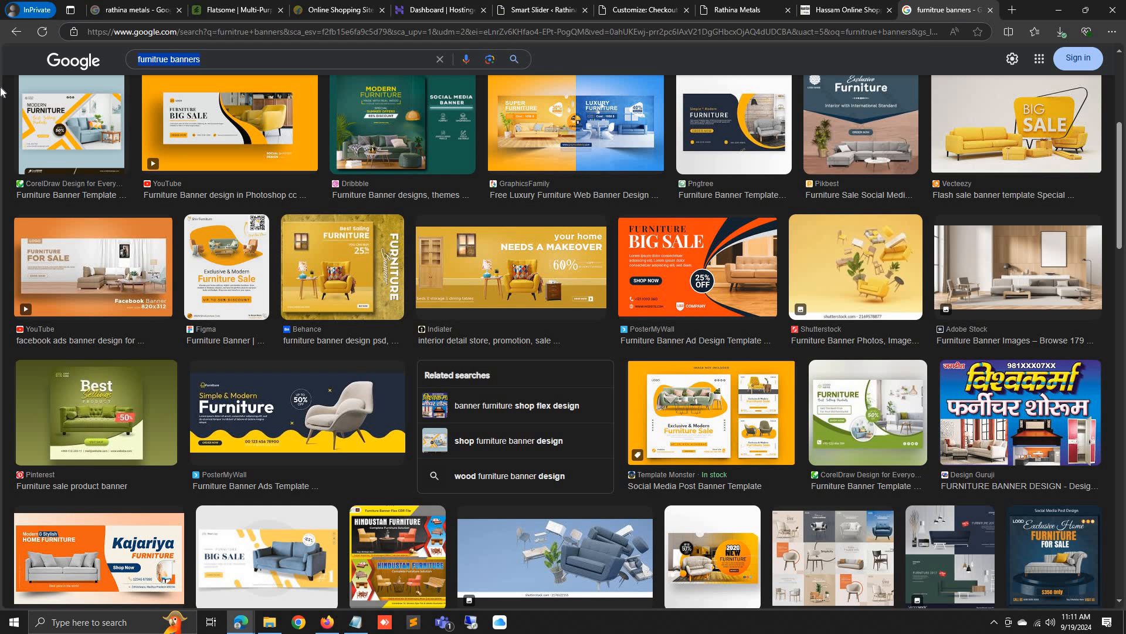
pyautogui.write('flipkart ban')
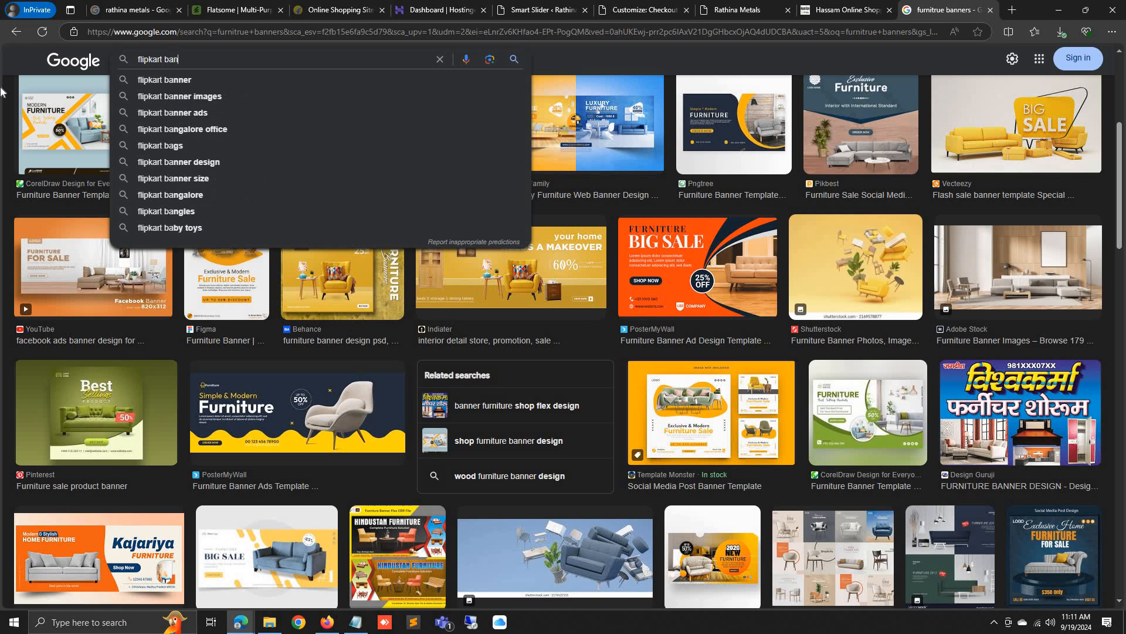
pyautogui.write('ners')
pyautogui.press('Return')
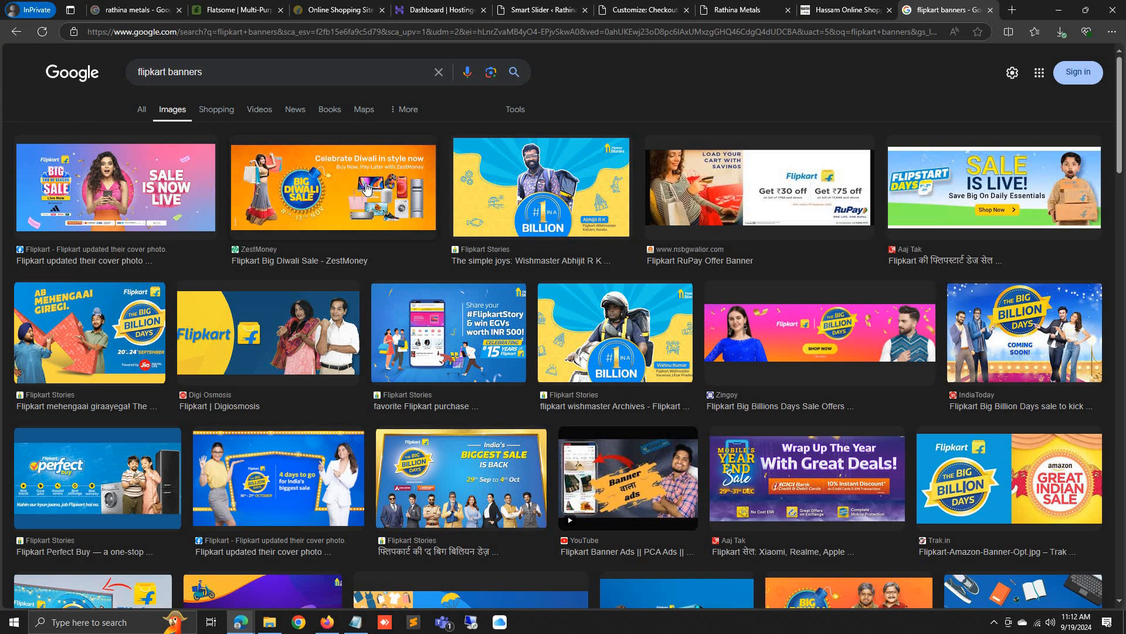
pyautogui.click(366, 188)
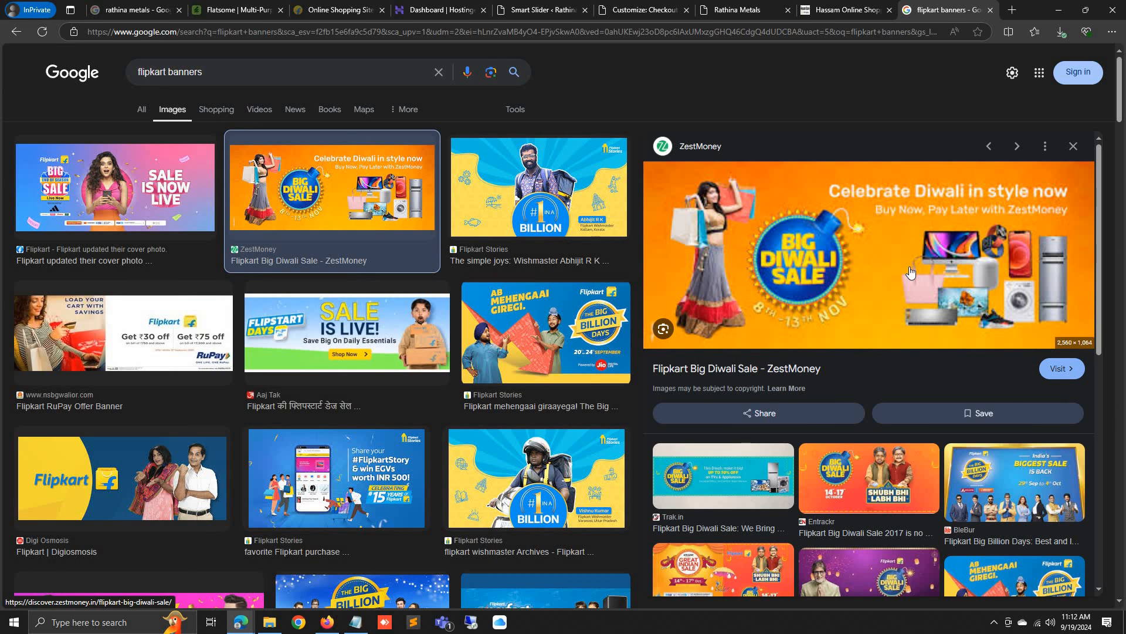
# Open the full-size Diwali banner and save it as banner.jpg, then return to Smart Slider
pyautogui.rightClick(908, 330)
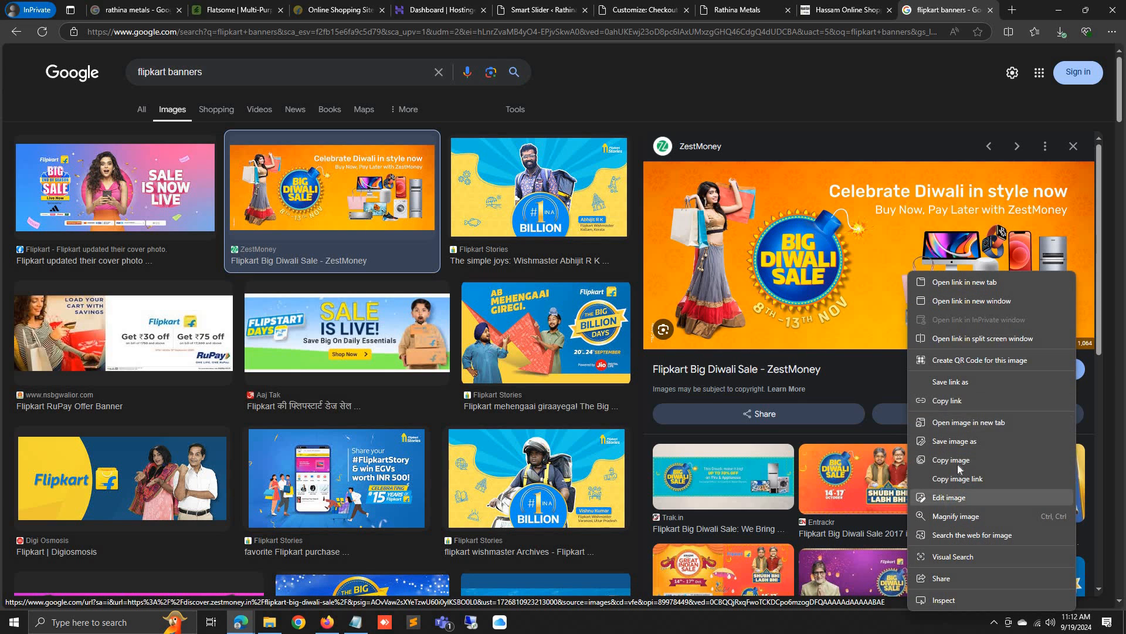
pyautogui.click(974, 423)
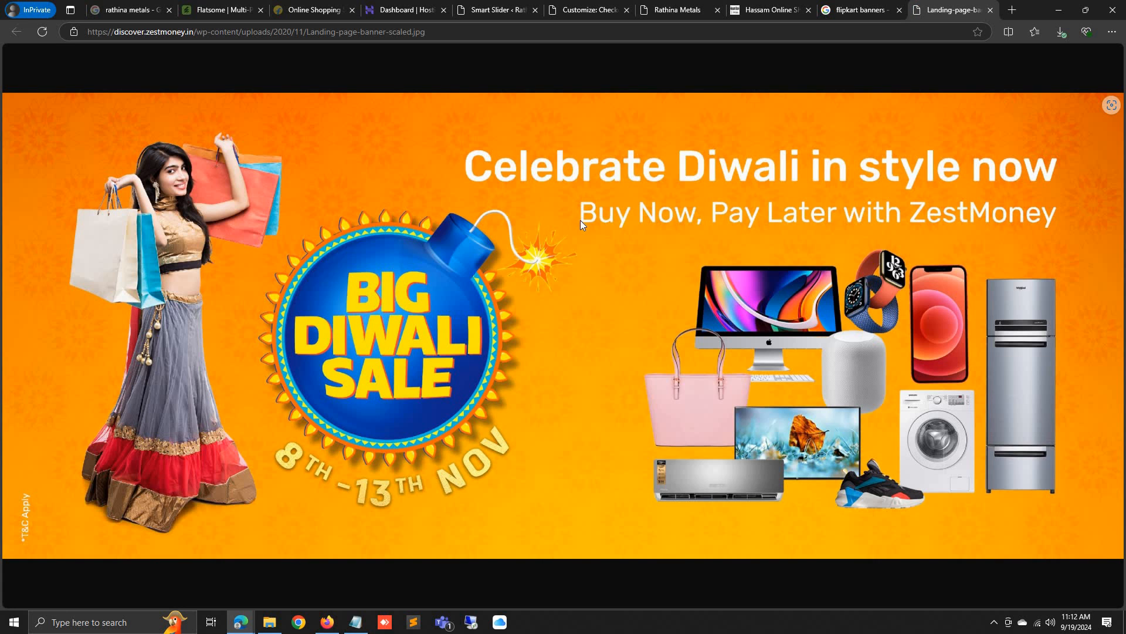
pyautogui.rightClick(581, 224)
pyautogui.click(621, 246)
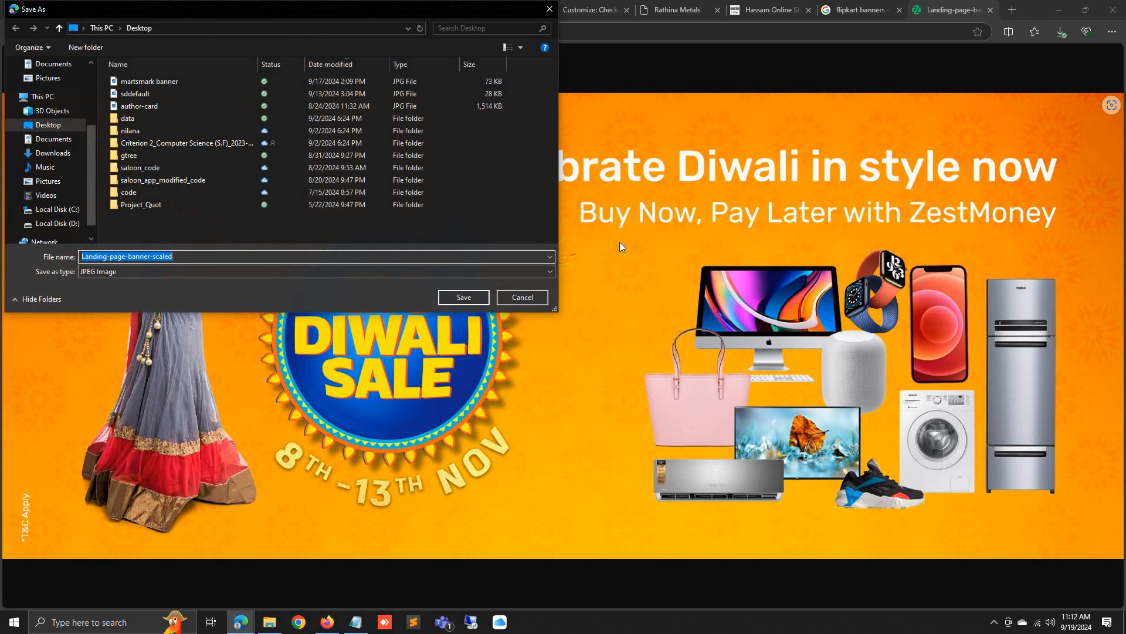
pyautogui.write('b')
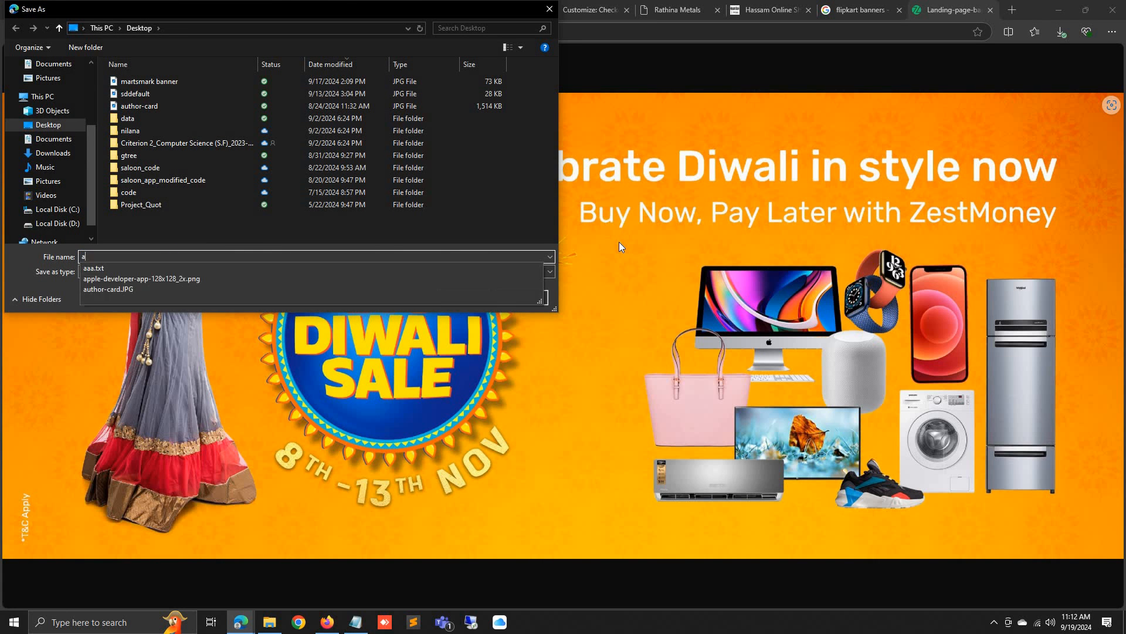
pyautogui.write('anner')
pyautogui.press('Return')
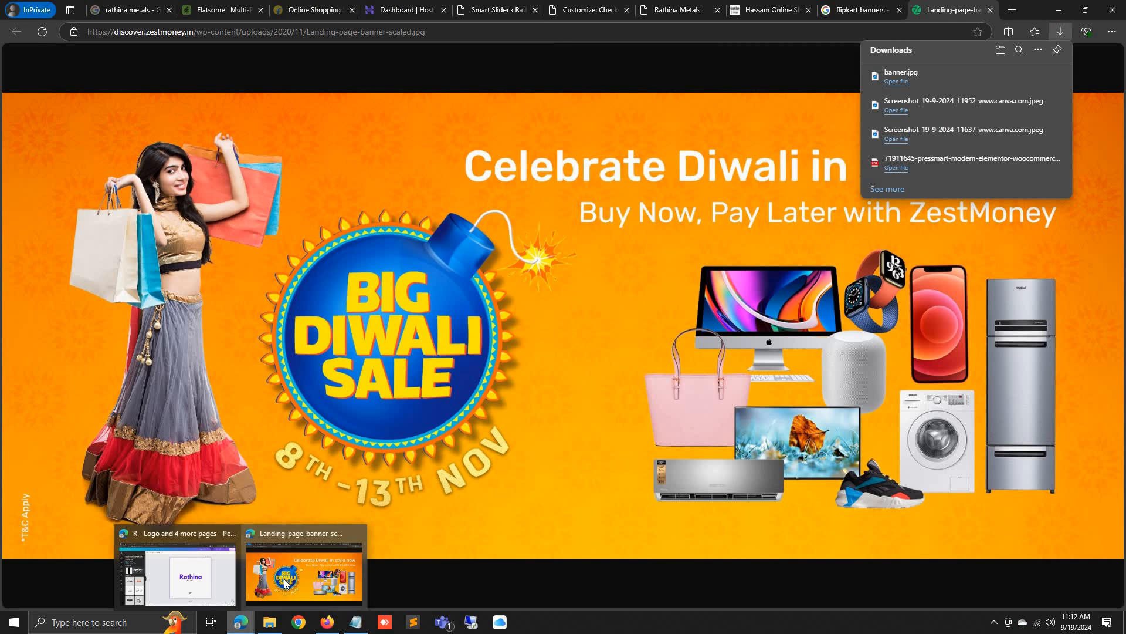
pyautogui.click(499, 9)
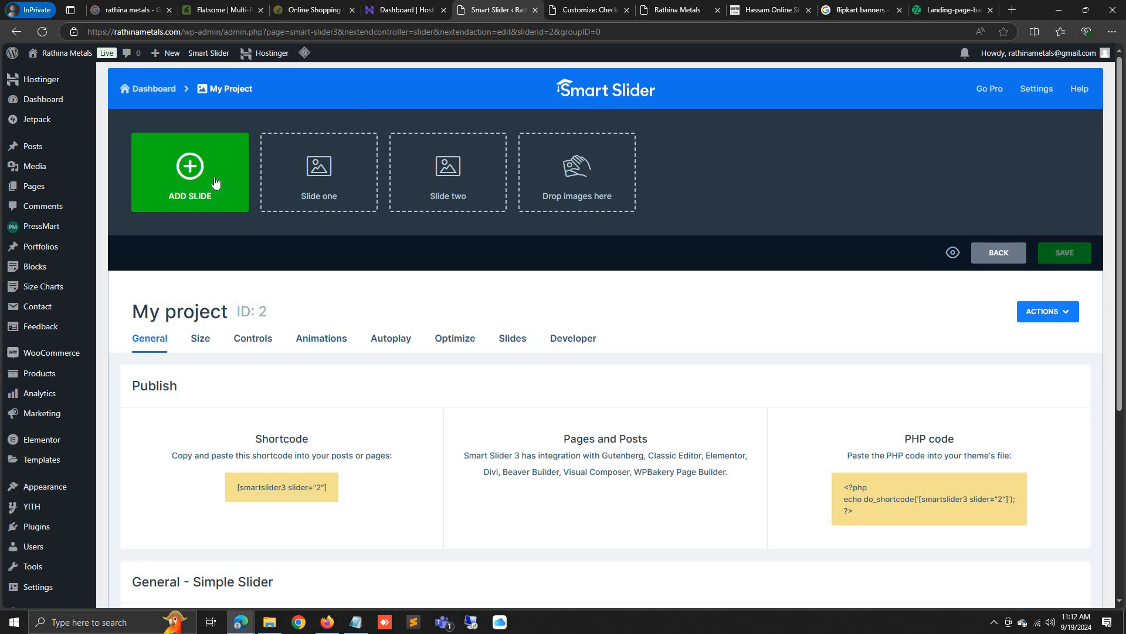
# Upload banner.jpg (Big Diwali Sale, 2560×1064) and add it as a new image slide
pyautogui.click(215, 183)
pyautogui.click(173, 153)
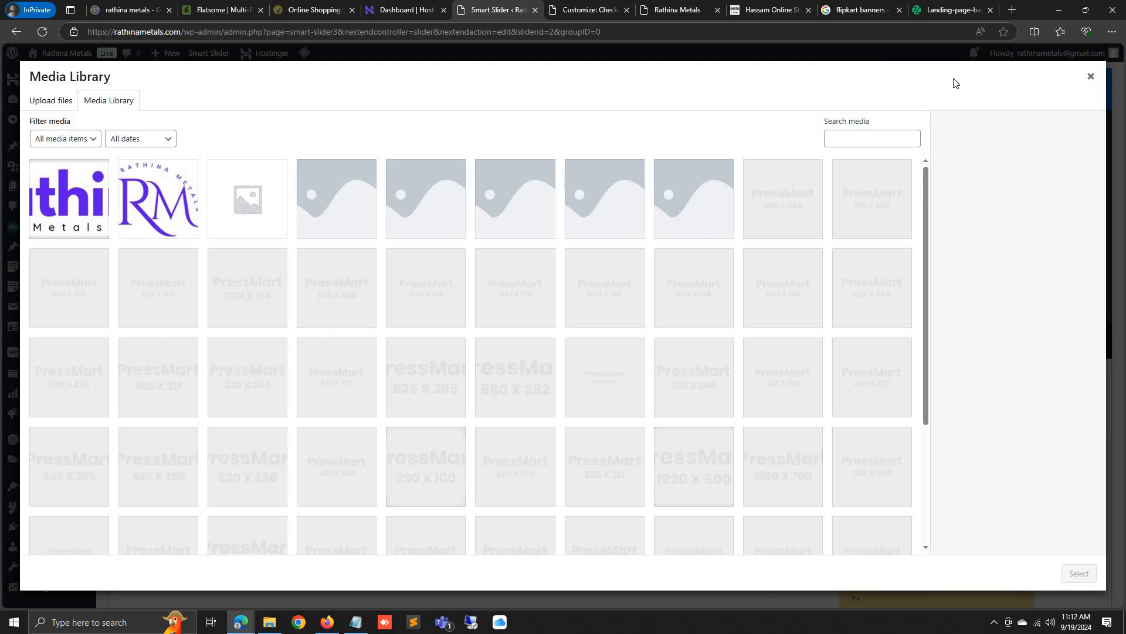
pyautogui.moveTo(957, 84); pyautogui.dragTo(933, 522)
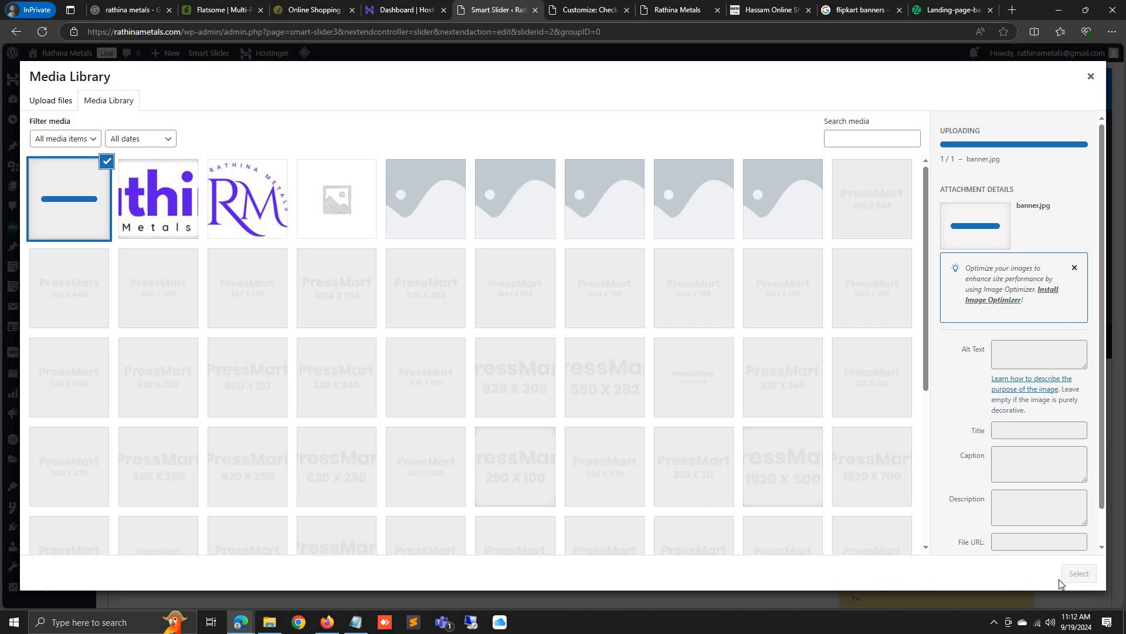
pyautogui.click(1078, 573)
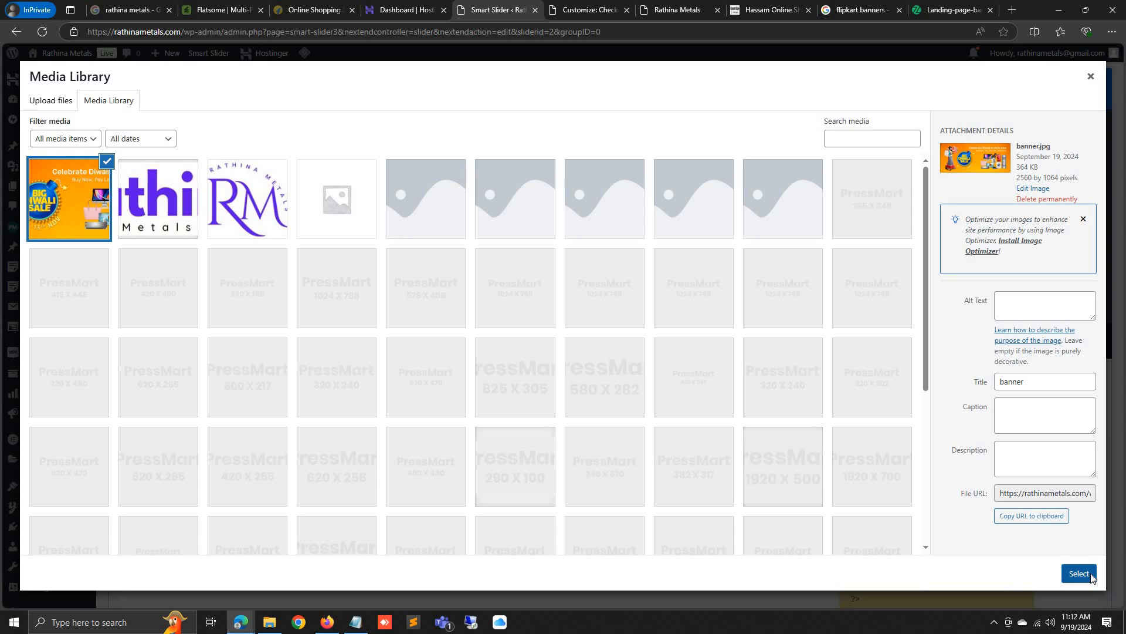
pyautogui.scroll(-3, 246, 434)
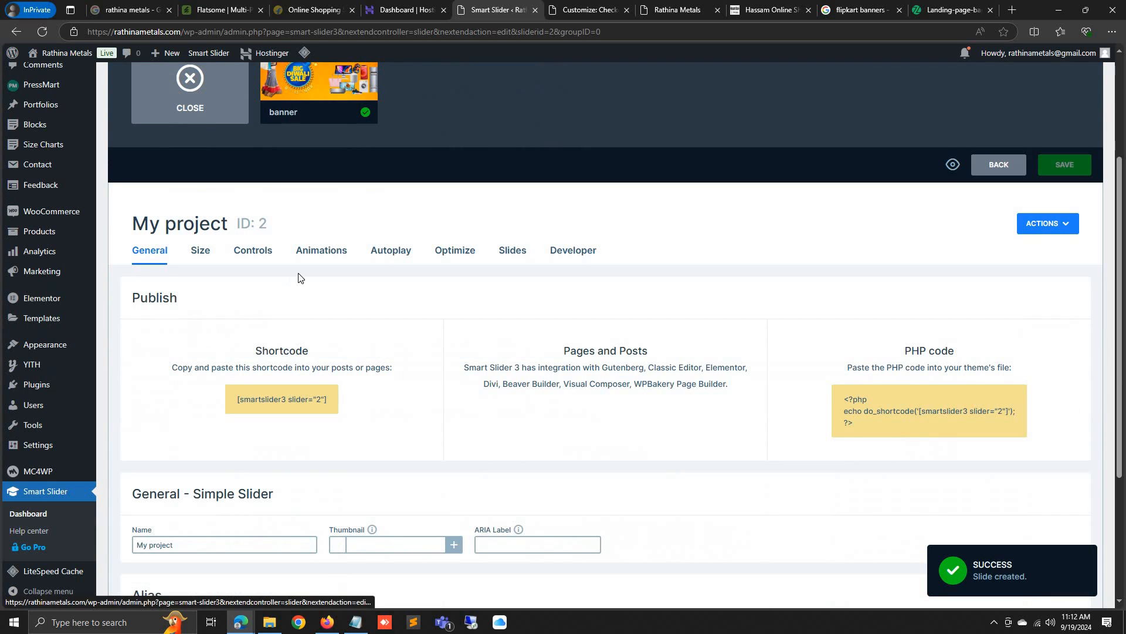
# Turn on autoplay for the slider and select the slide duration value
pyautogui.click(390, 258)
pyautogui.click(205, 473)
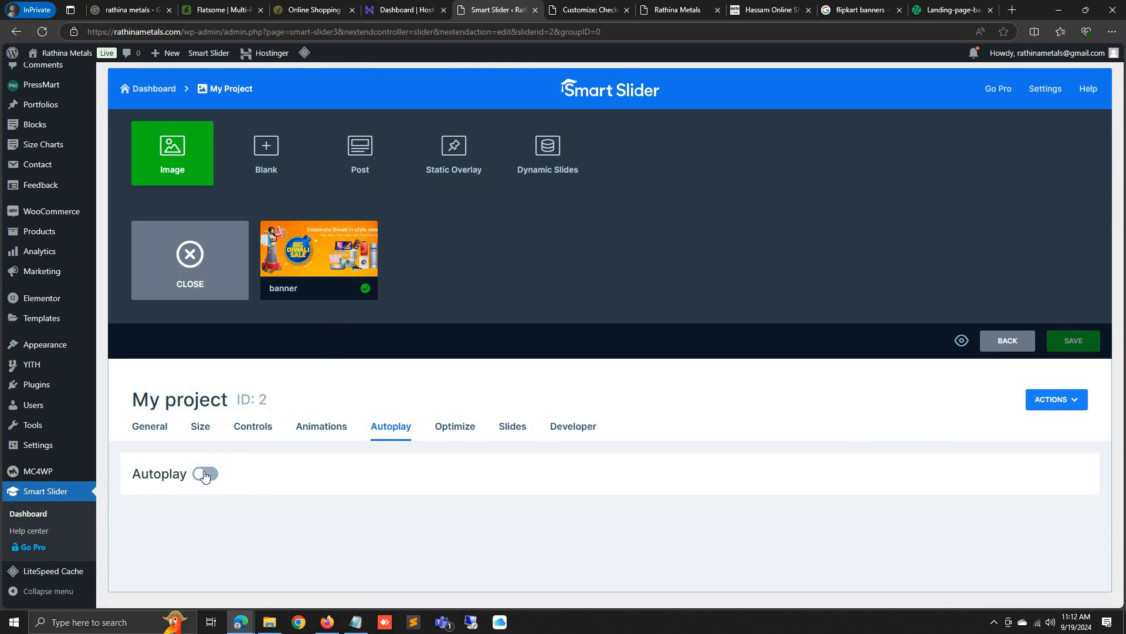
pyautogui.moveTo(143, 521); pyautogui.dragTo(134, 515)
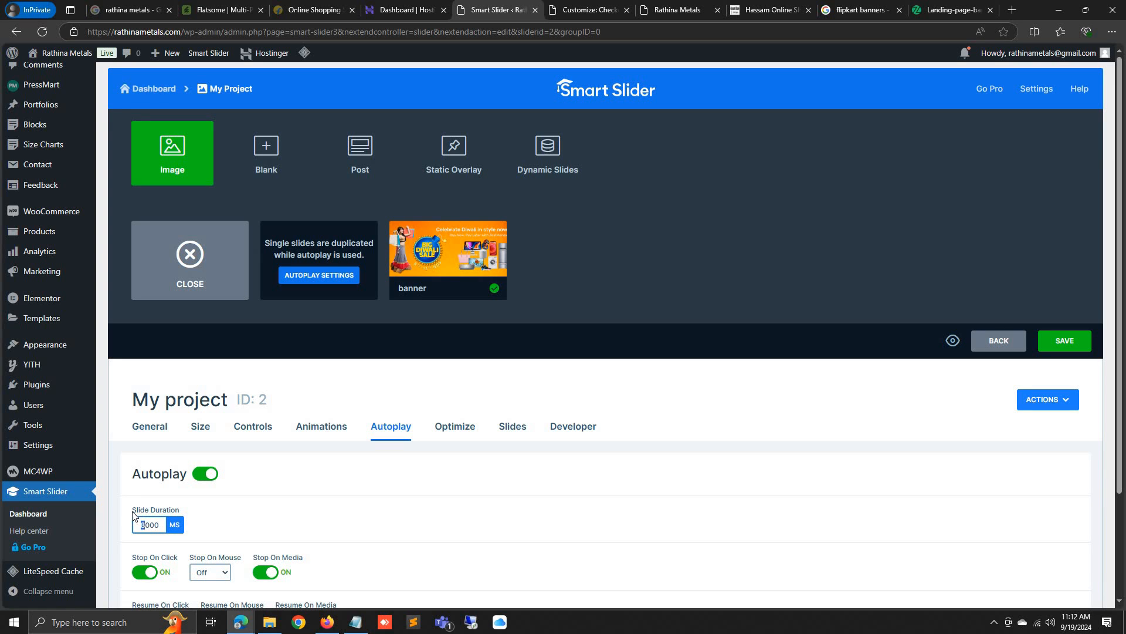
# Set the slider's background animation to Zoom instead of Puzzle
pyautogui.click(317, 427)
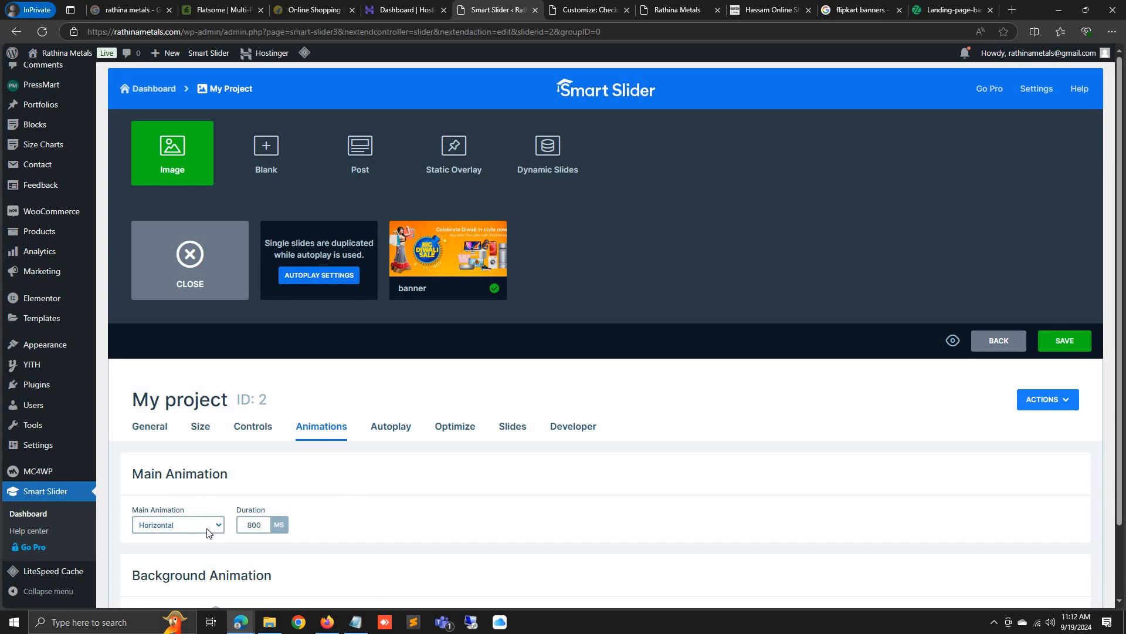
pyautogui.scroll(-2, 145, 551)
pyautogui.click(145, 547)
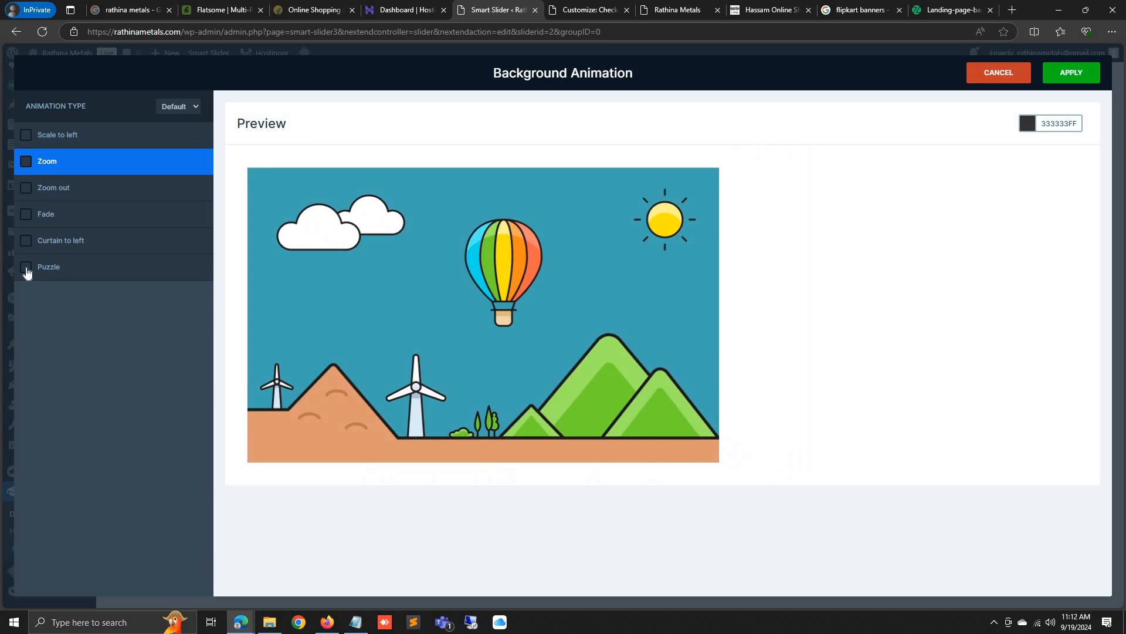
pyautogui.click(26, 268)
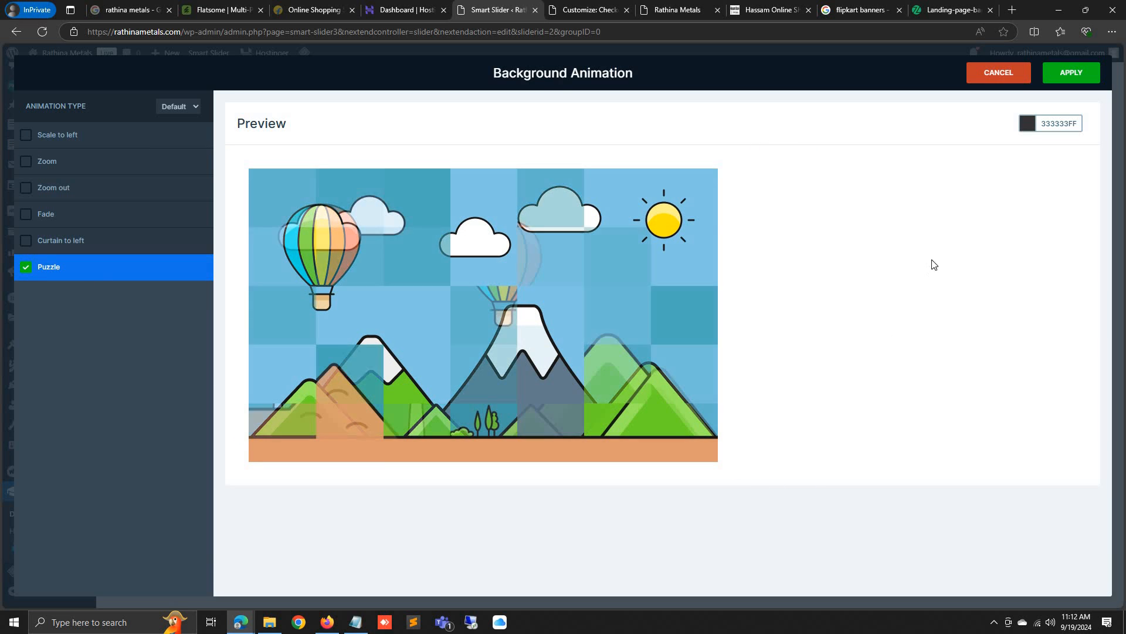
pyautogui.click(26, 162)
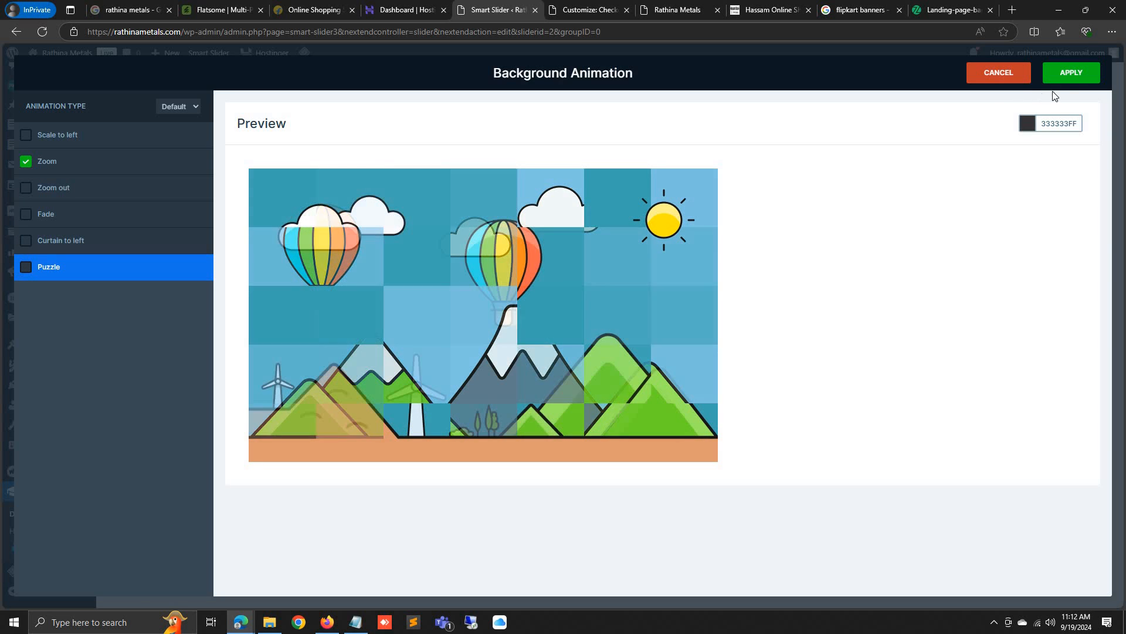
pyautogui.click(1072, 83)
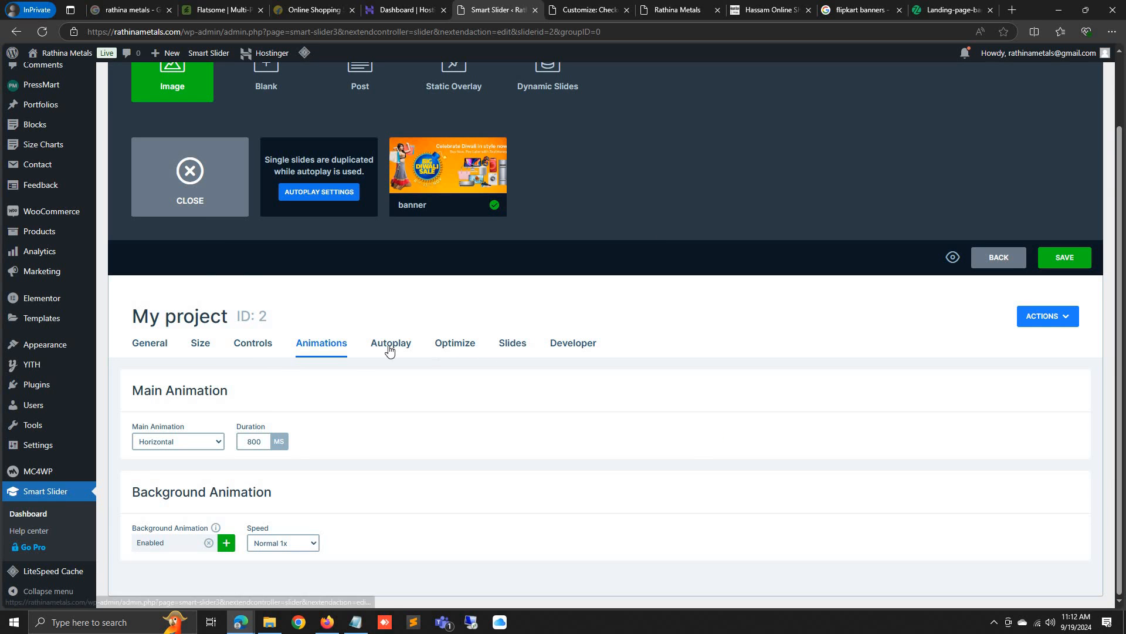
# Copy the slider's [smartslider3 slider="2"] shortcode from its General settings
pyautogui.click(164, 347)
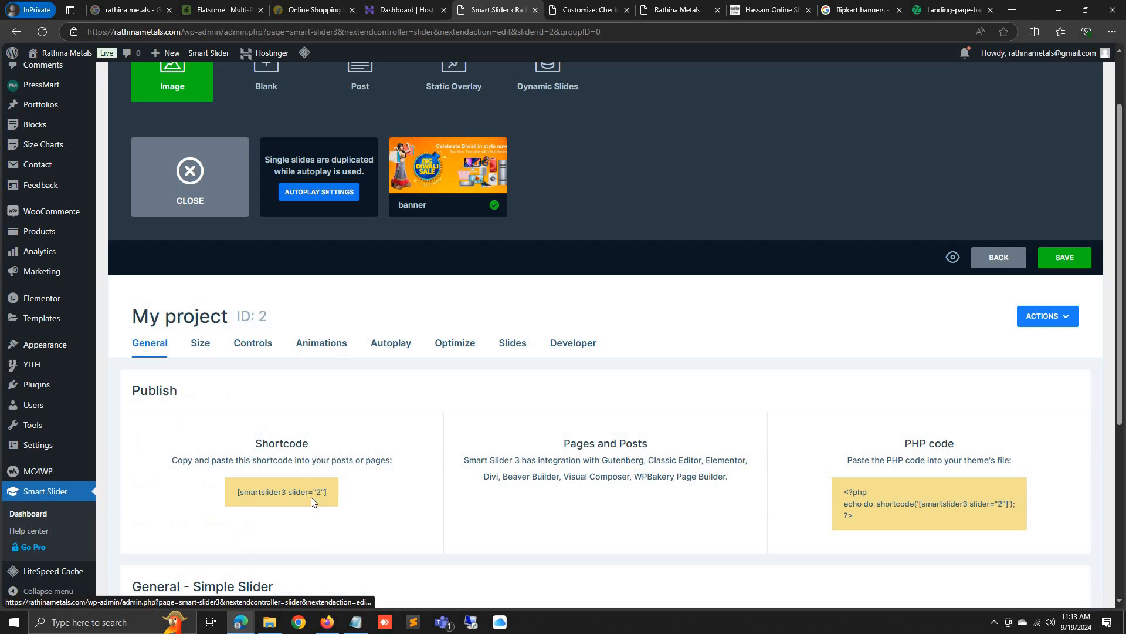
pyautogui.click(298, 491)
pyautogui.rightClick(287, 490)
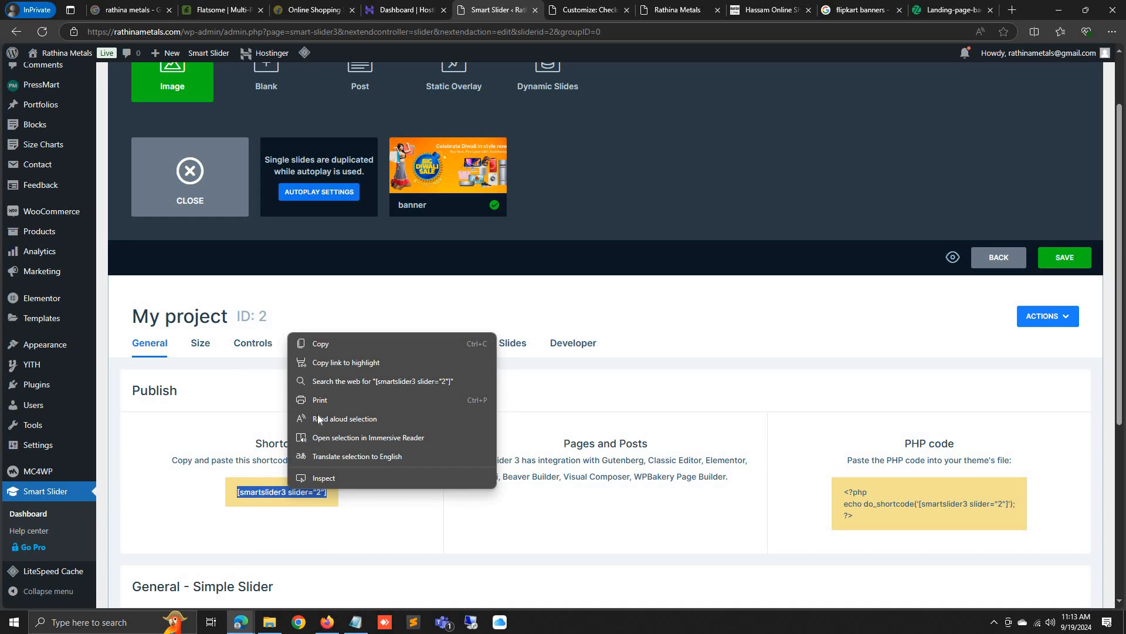
pyautogui.click(329, 347)
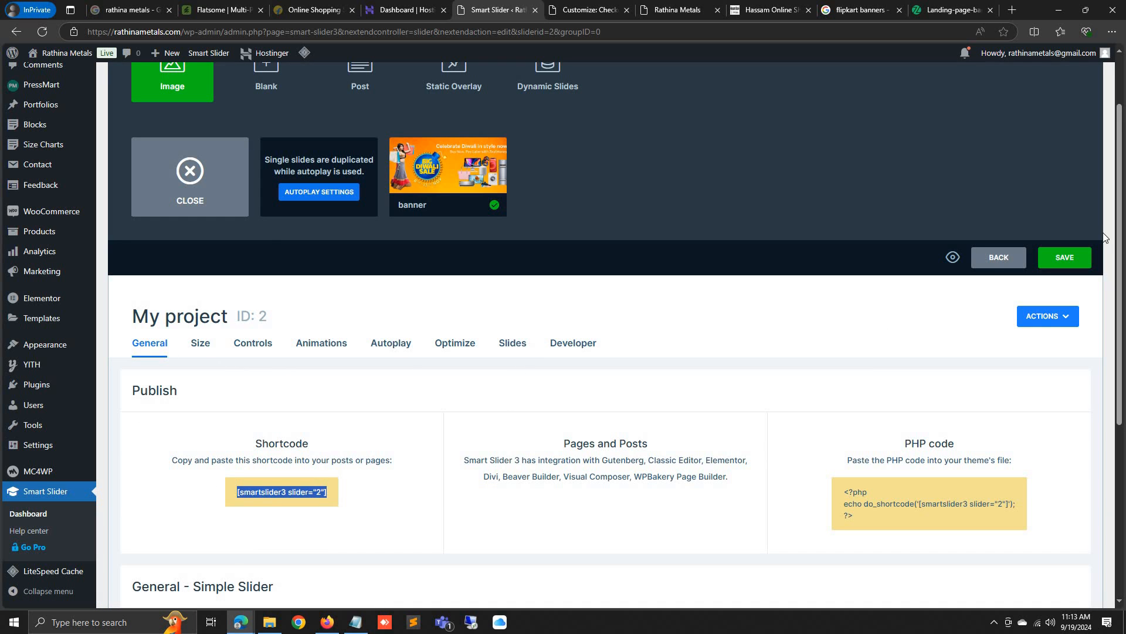
# Save the slider settings, dismiss the Media Library, and go to the Pages list
pyautogui.click(1067, 258)
pyautogui.scroll(2, 485, 281)
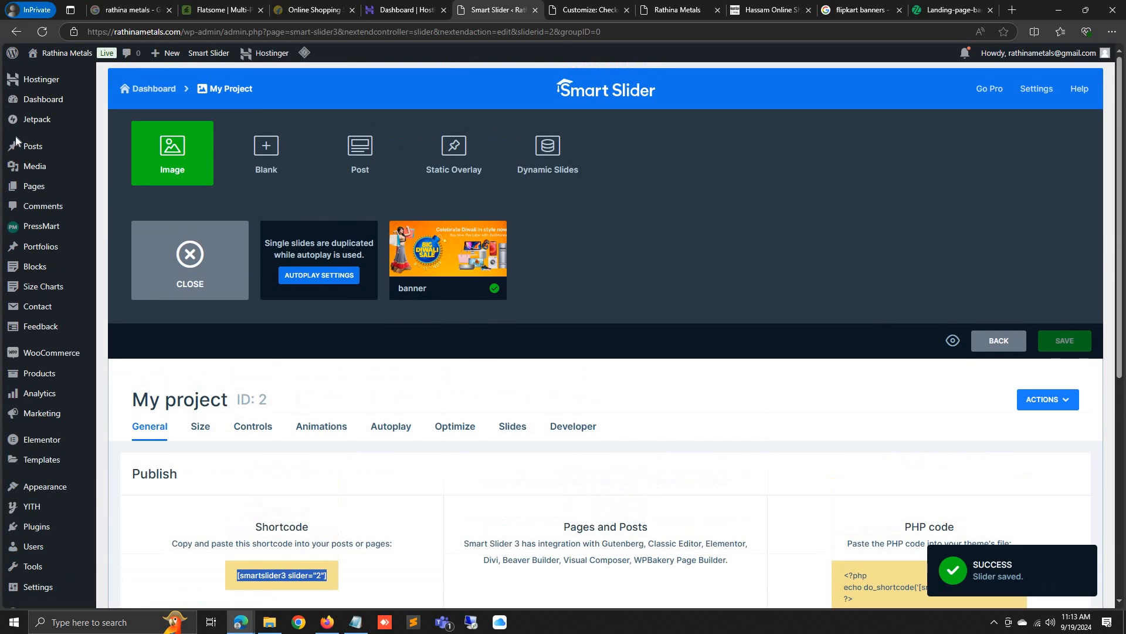
pyautogui.click(185, 158)
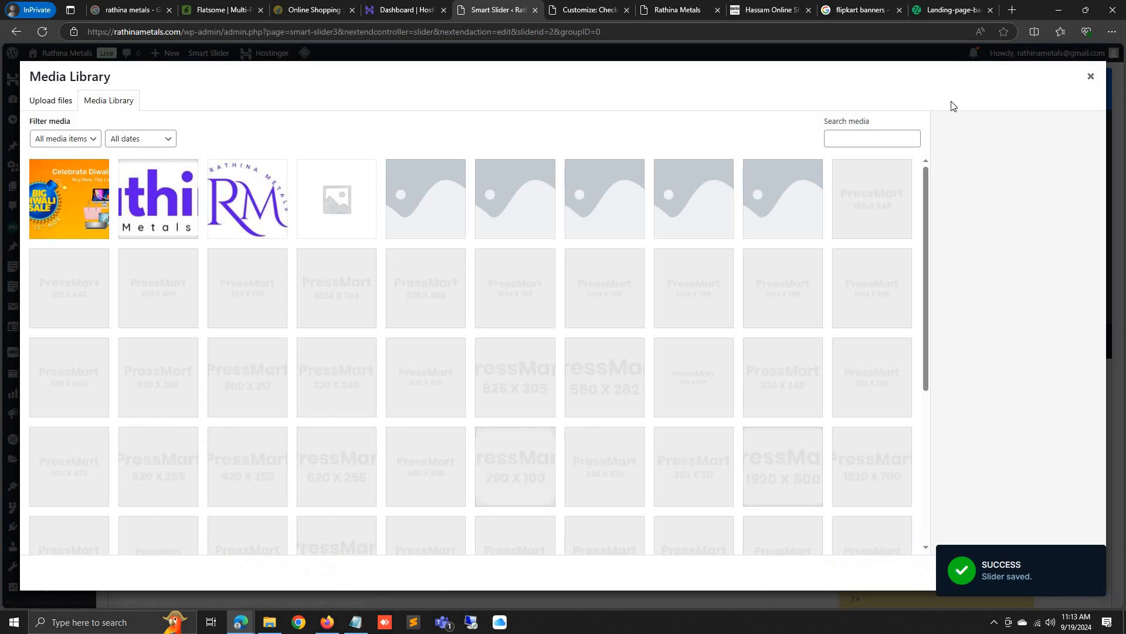
pyautogui.press('Escape')
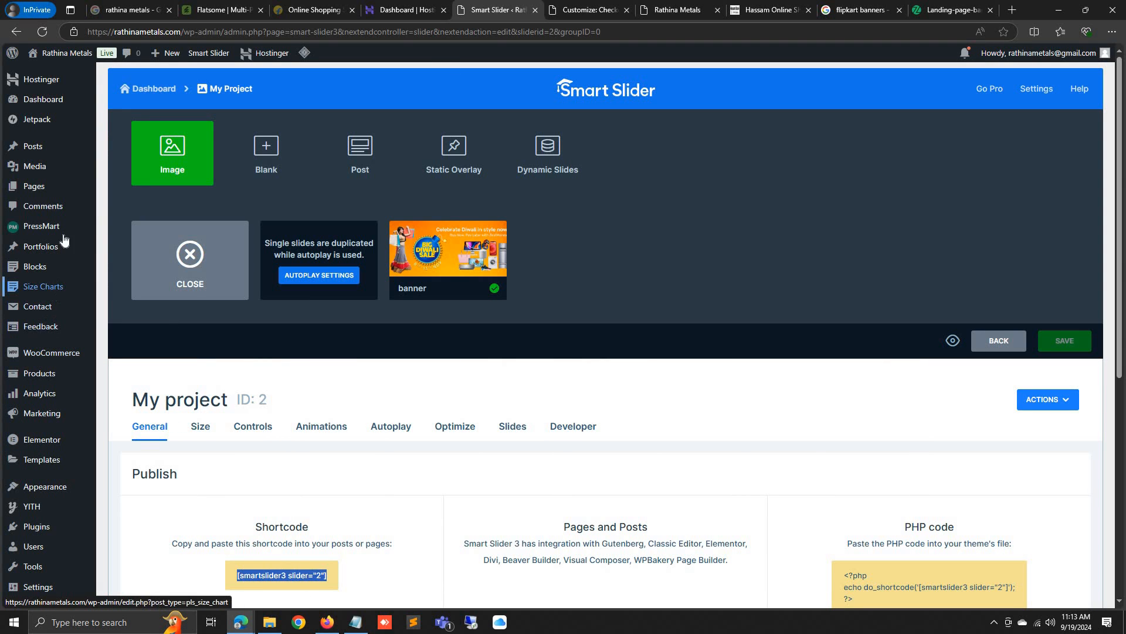
pyautogui.click(56, 187)
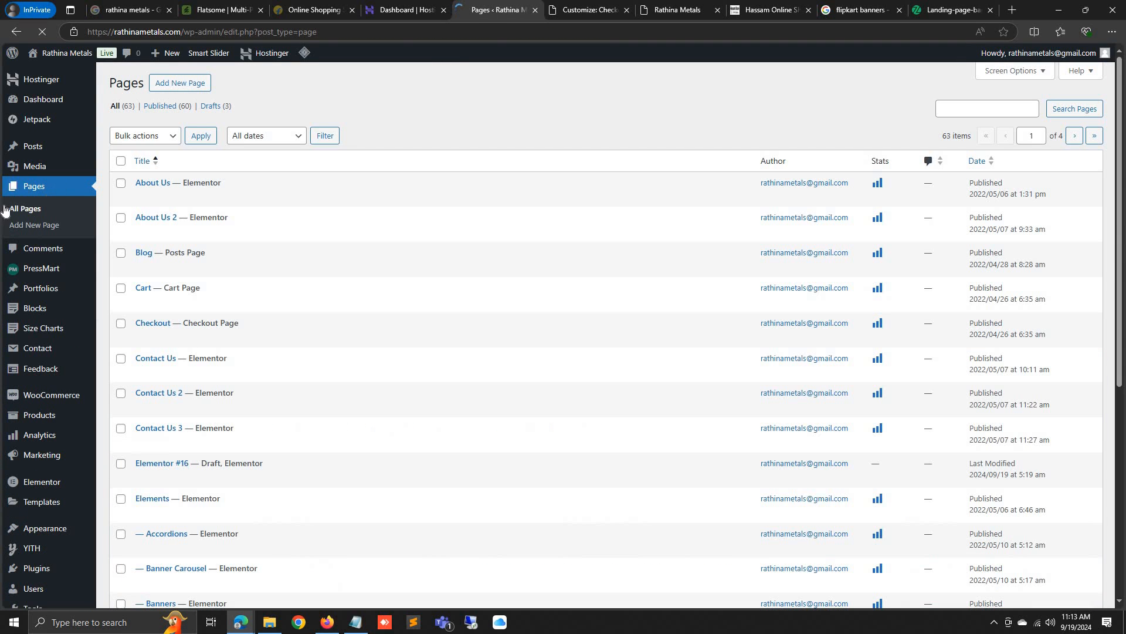
# Page through the site's Pages list to page 3 to find Home 2
pyautogui.scroll(-6, 251, 301)
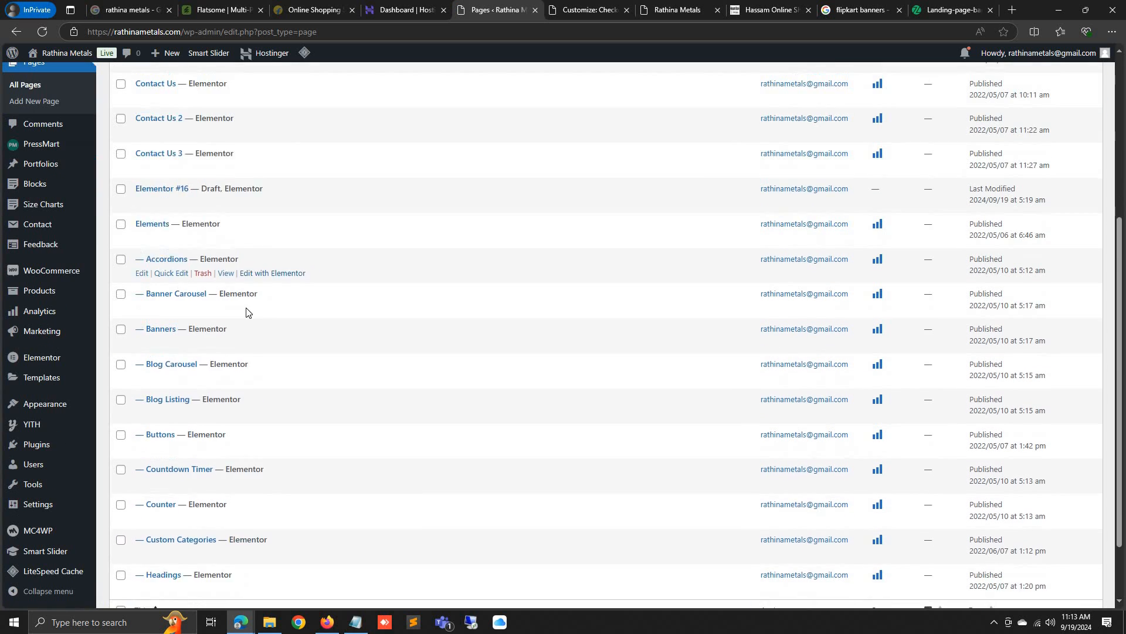
pyautogui.scroll(6, 235, 422)
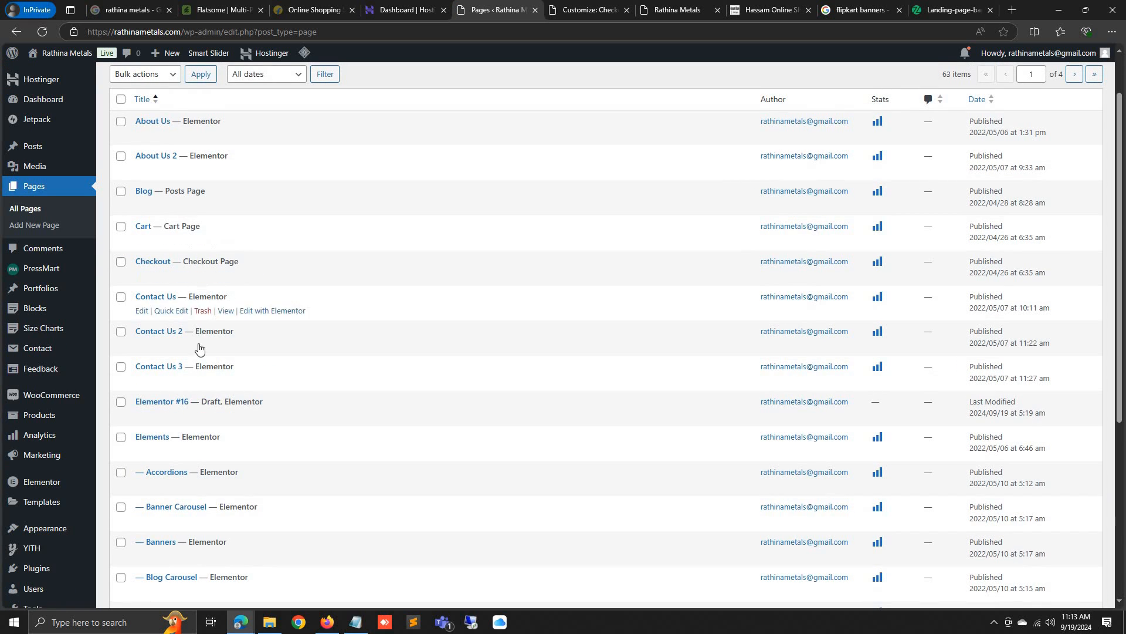
pyautogui.scroll(1, 912, 283)
pyautogui.click(1074, 136)
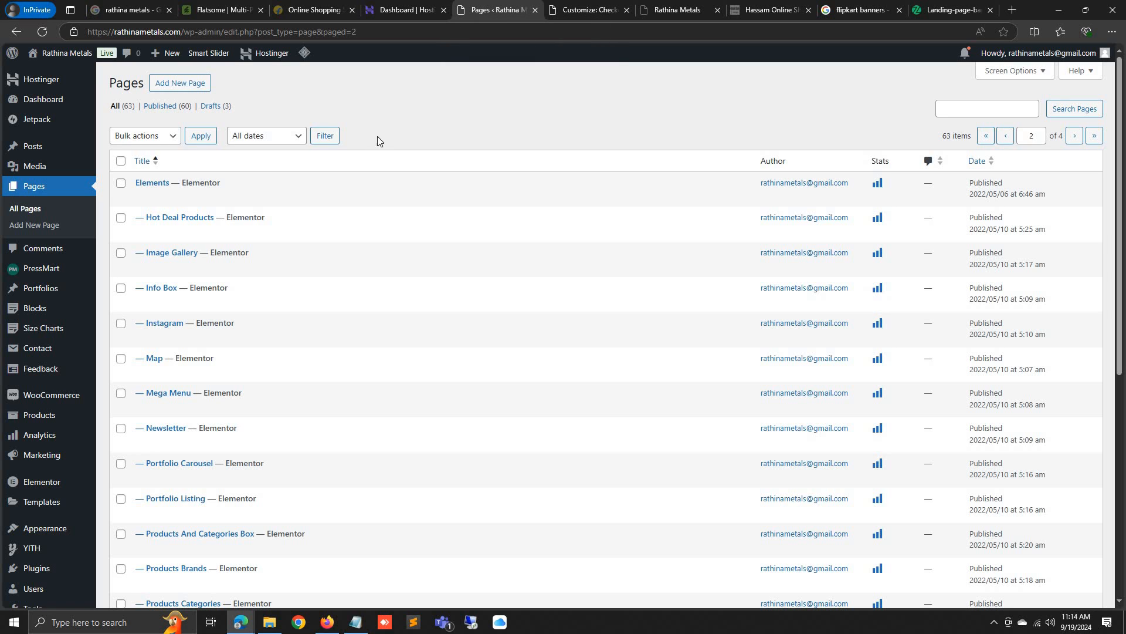
pyautogui.scroll(-5, 355, 399)
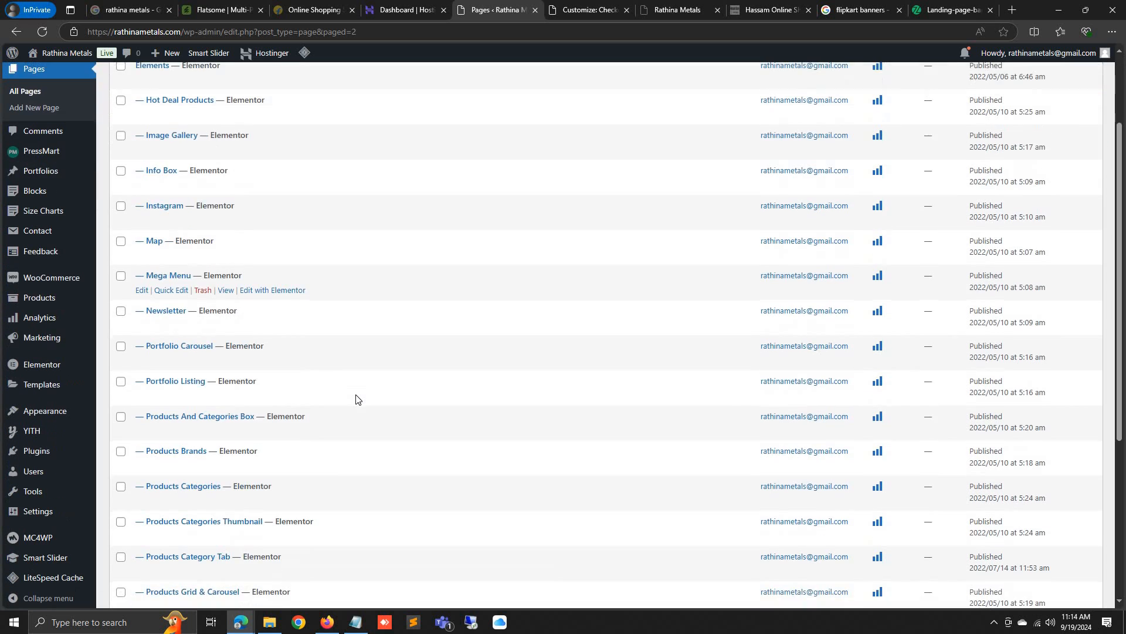
pyautogui.scroll(-3, 355, 399)
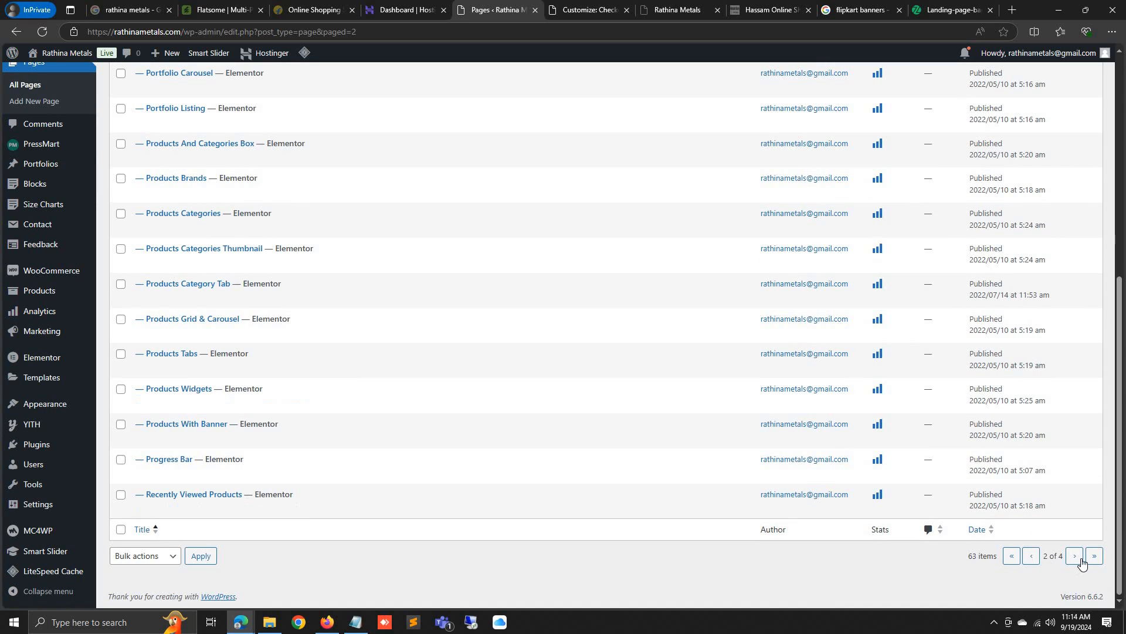
pyautogui.click(1079, 559)
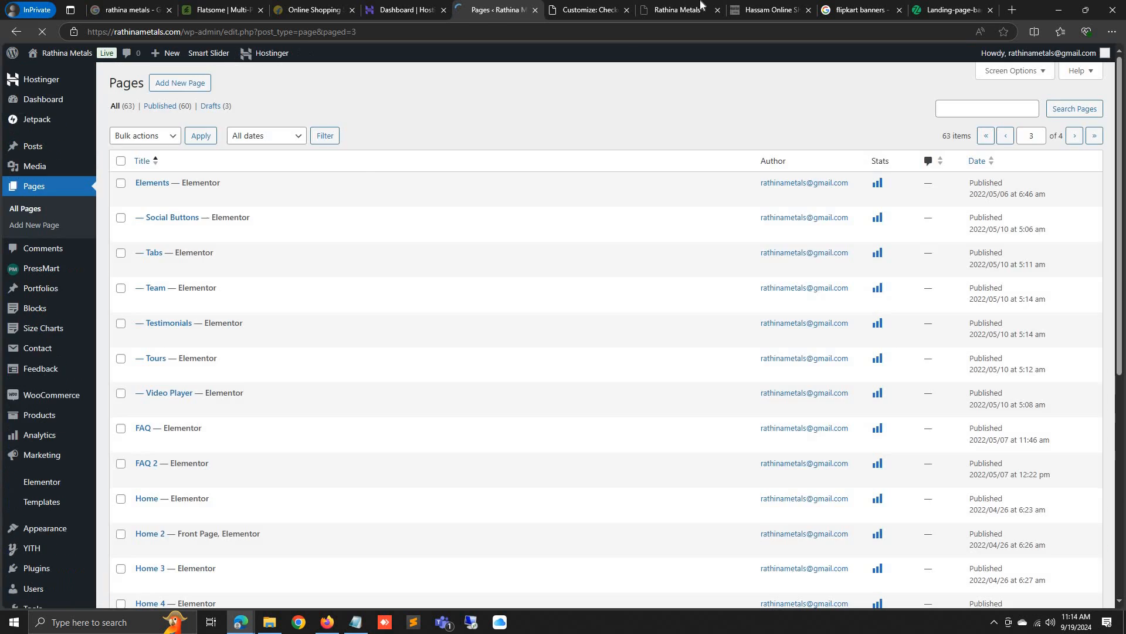
# Check the live homepage, then open Home 2 with Elementor in a new tab
pyautogui.click(677, 10)
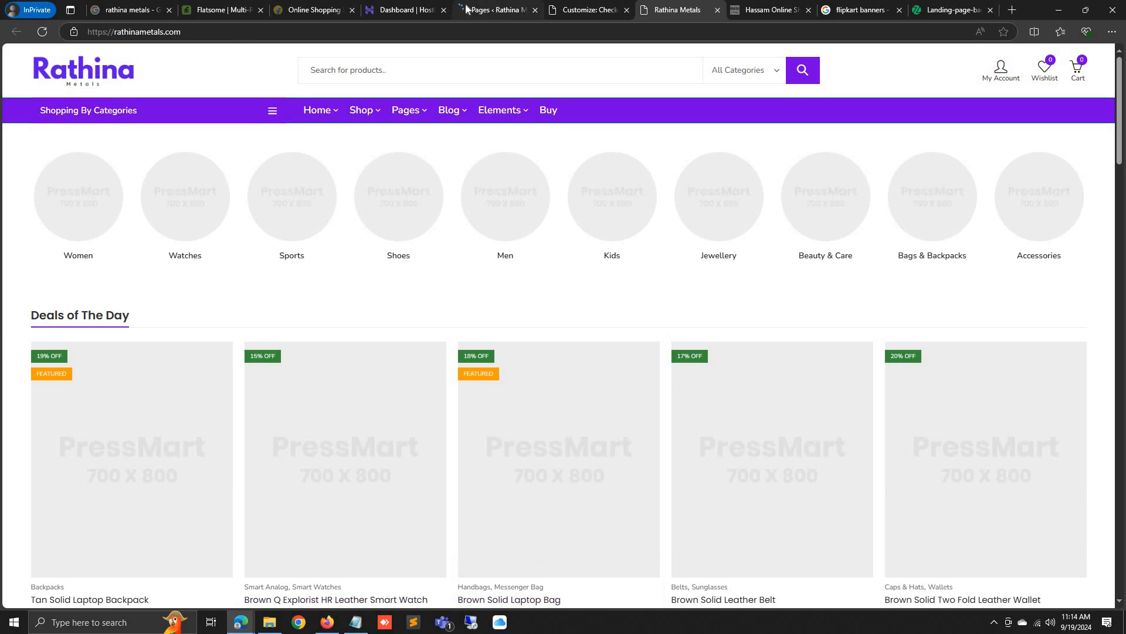
pyautogui.click(499, 9)
pyautogui.scroll(-5, 452, 229)
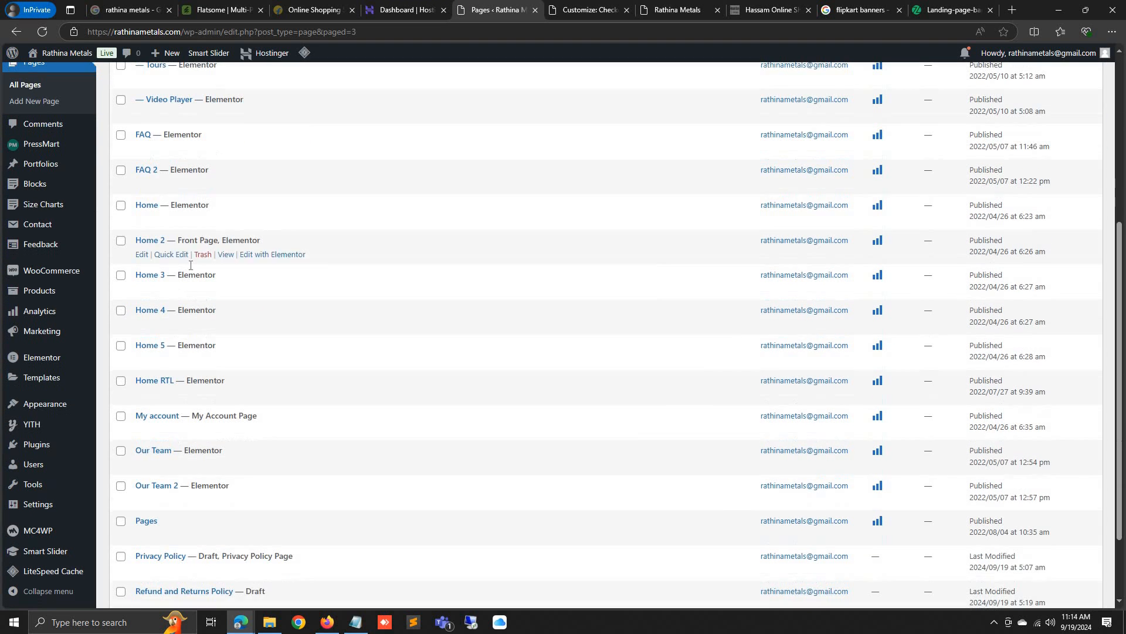
pyautogui.rightClick(270, 255)
pyautogui.click(294, 262)
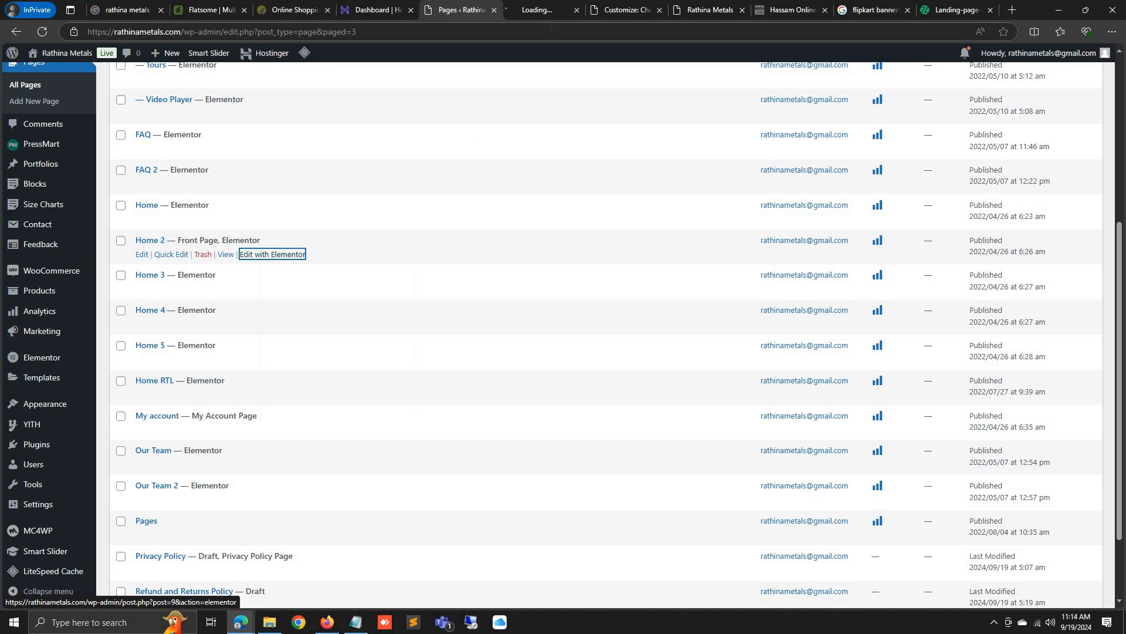
# In the Home 2 editor, try a Shortcode widget and undo the misplaced container
pyautogui.click(545, 10)
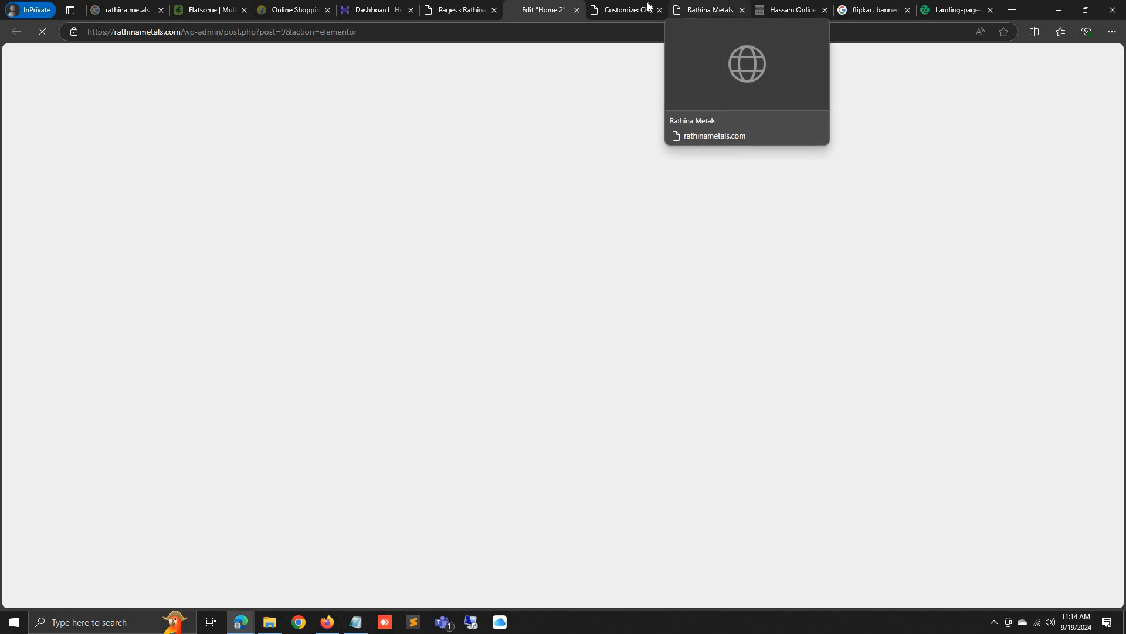
pyautogui.click(716, 5)
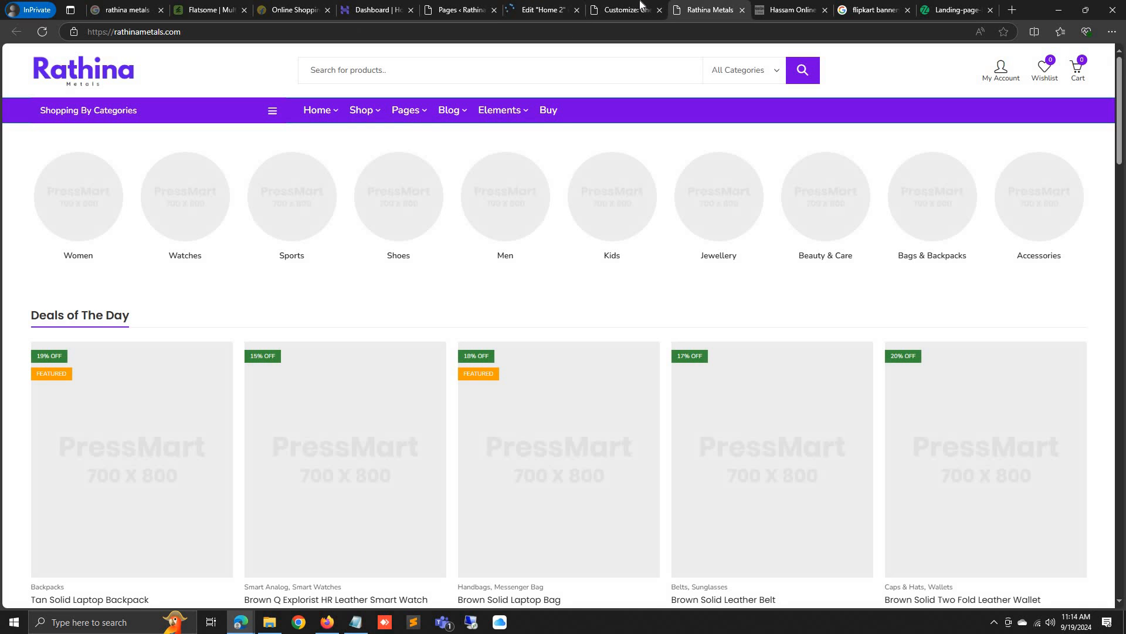
pyautogui.click(540, 5)
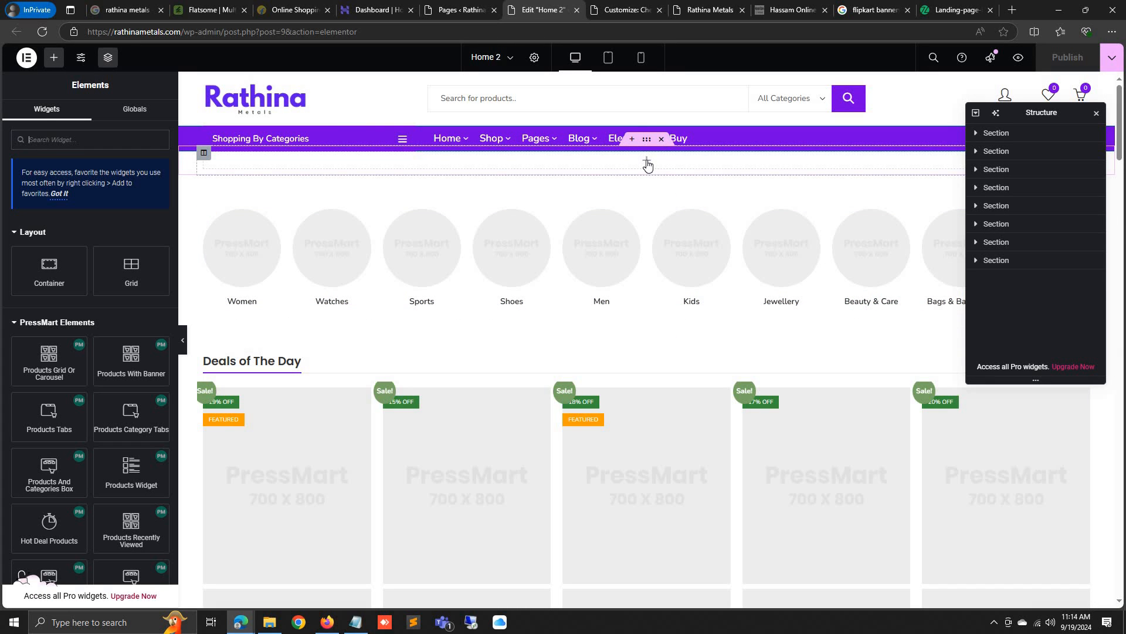
pyautogui.write('sho')
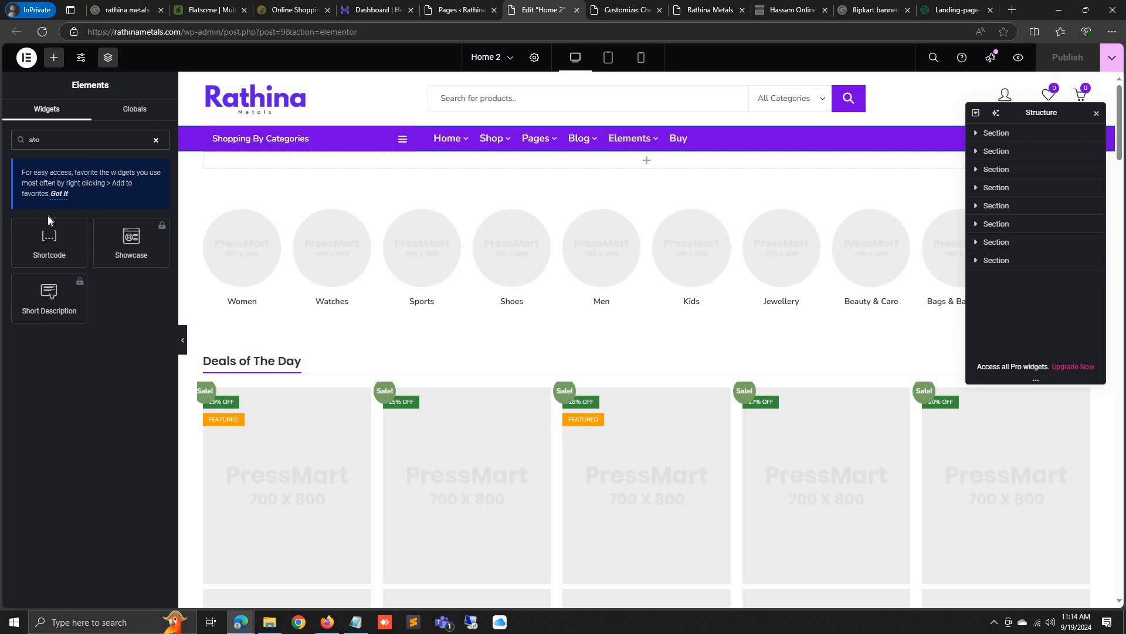
pyautogui.moveTo(42, 239); pyautogui.dragTo(41, 238)
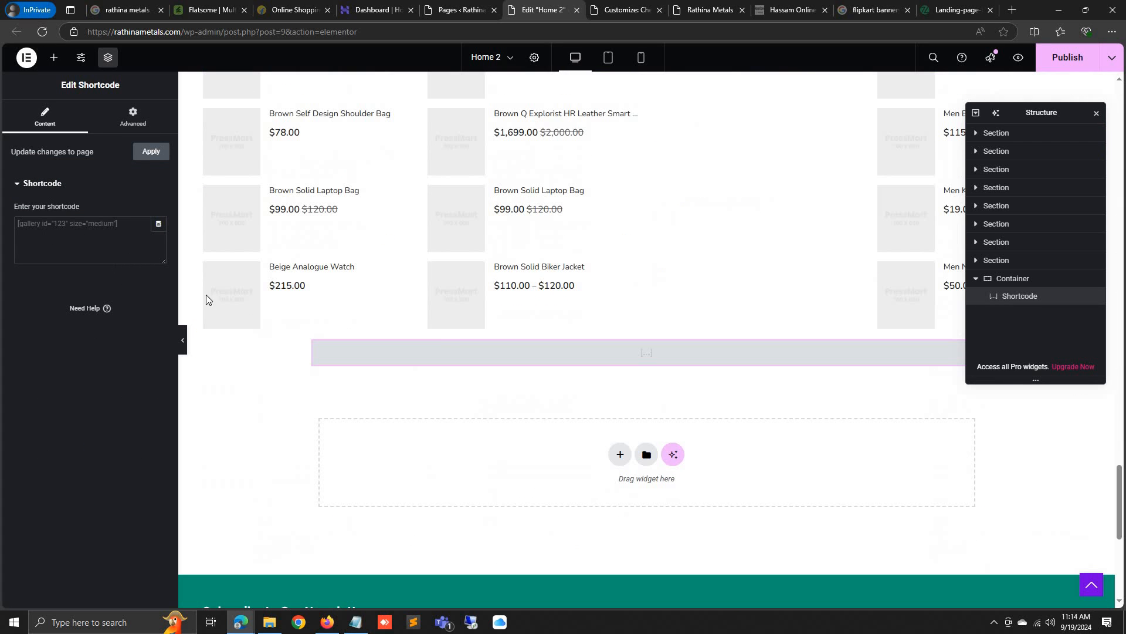
pyautogui.hotkey('ctrl', 'z')
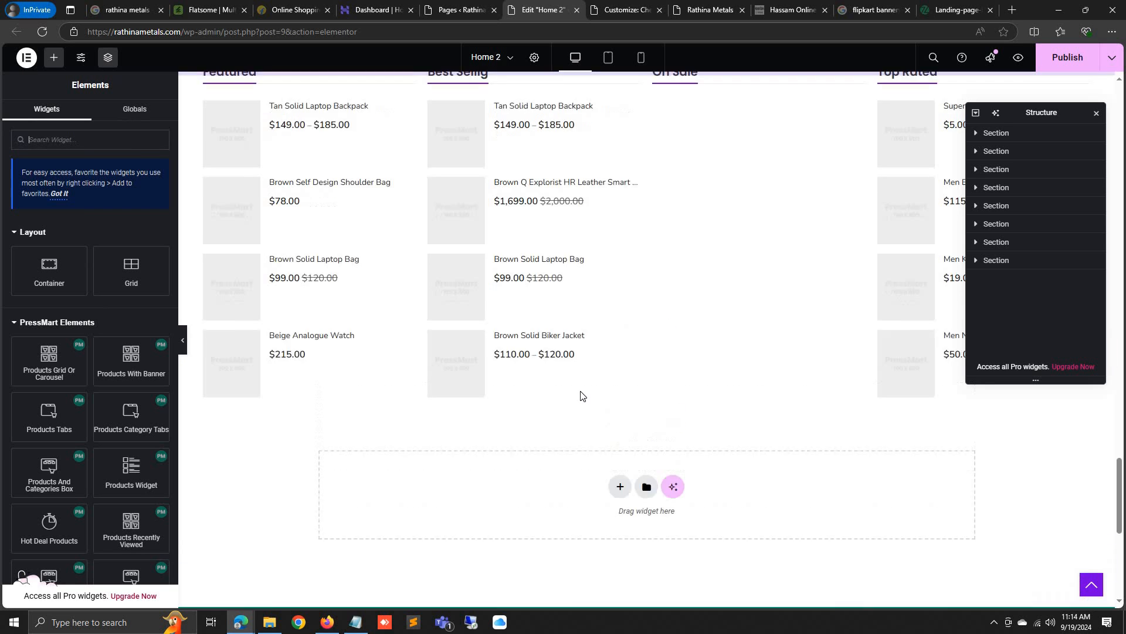
pyautogui.scroll(10, 581, 393)
pyautogui.click(1100, 117)
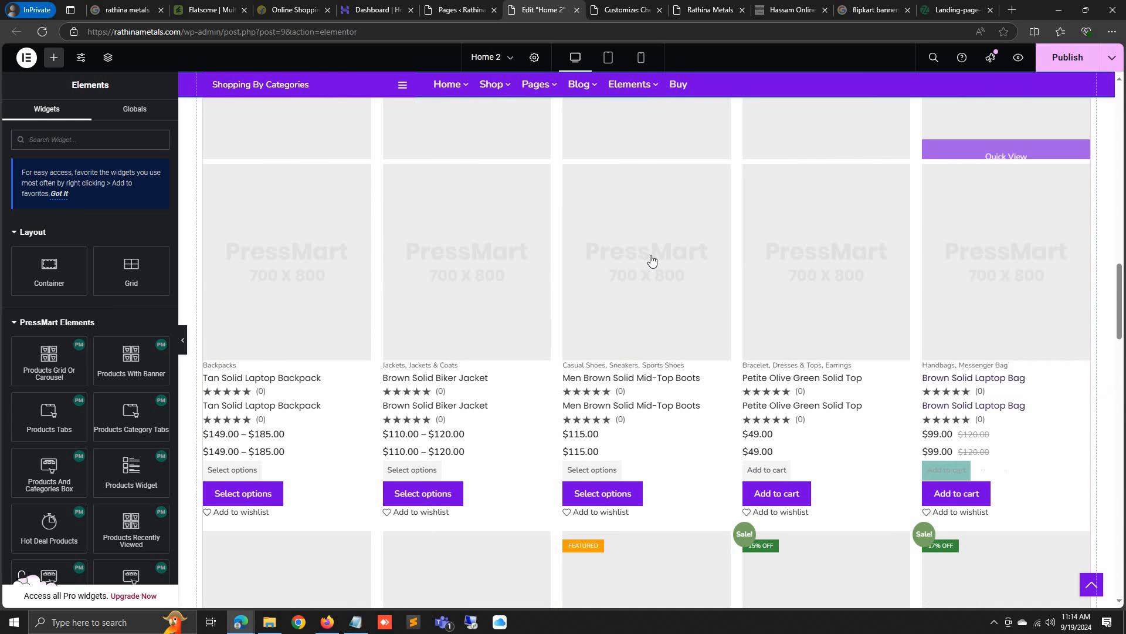
# Add a container under the header with a Shortcode widget holding [smartslider3 slider="2"]
pyautogui.scroll(15, 587, 234)
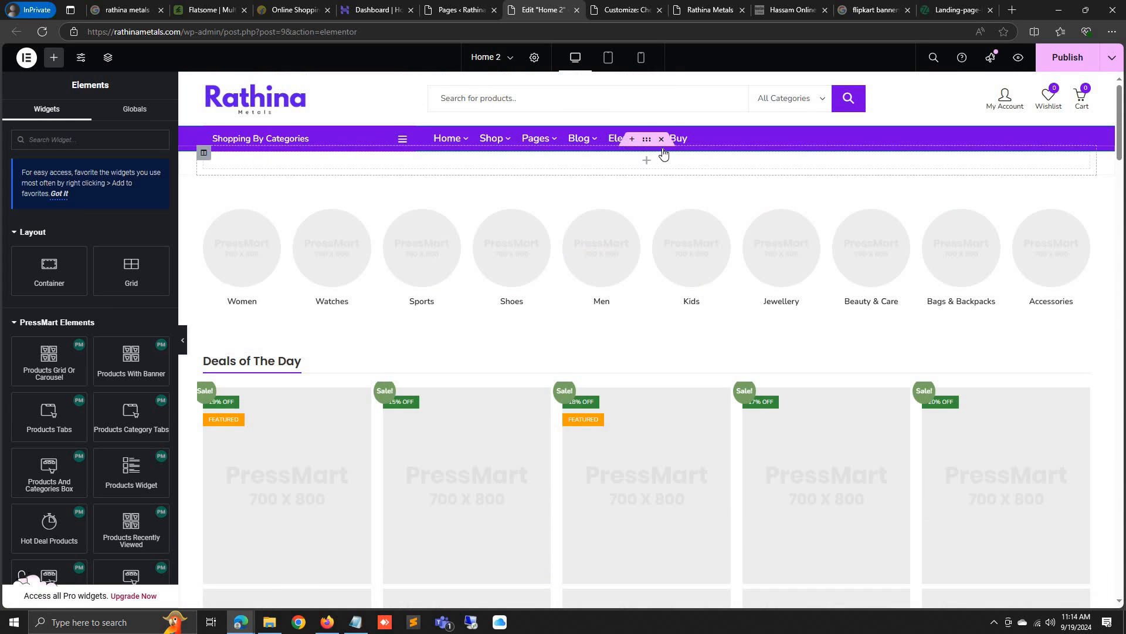
pyautogui.moveTo(651, 153)
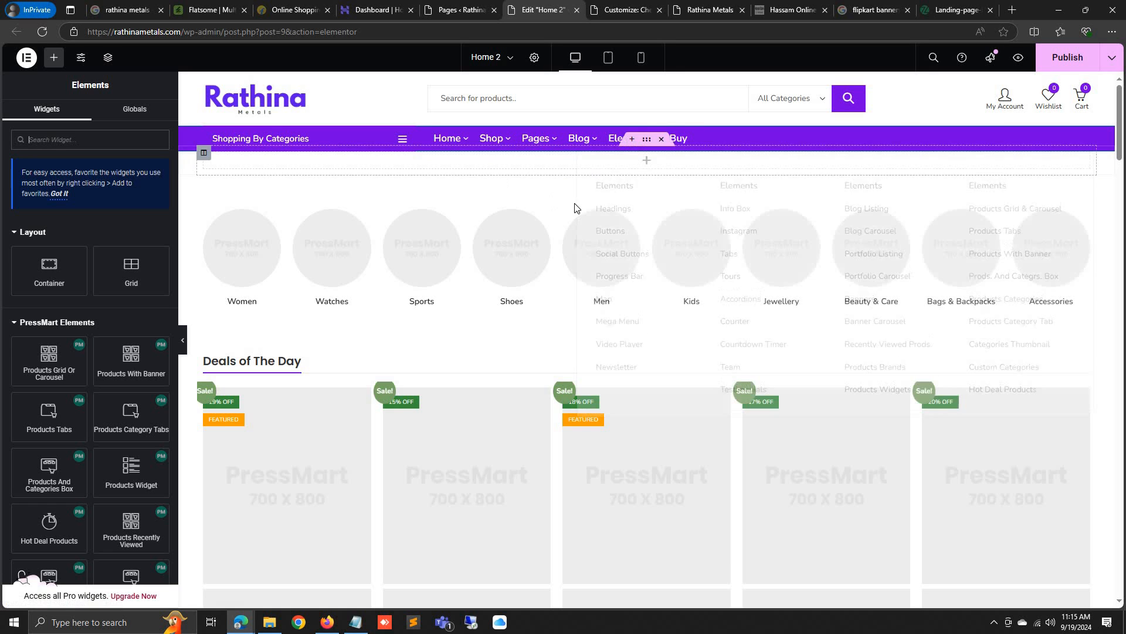
pyautogui.click(633, 197)
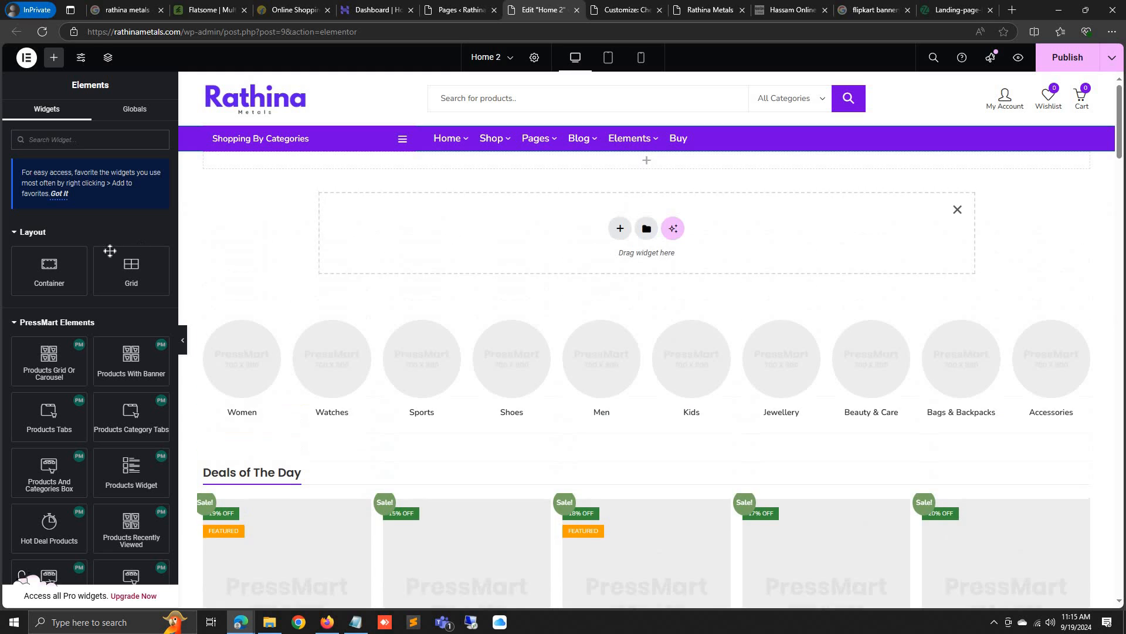
pyautogui.click(79, 146)
pyautogui.write('sho')
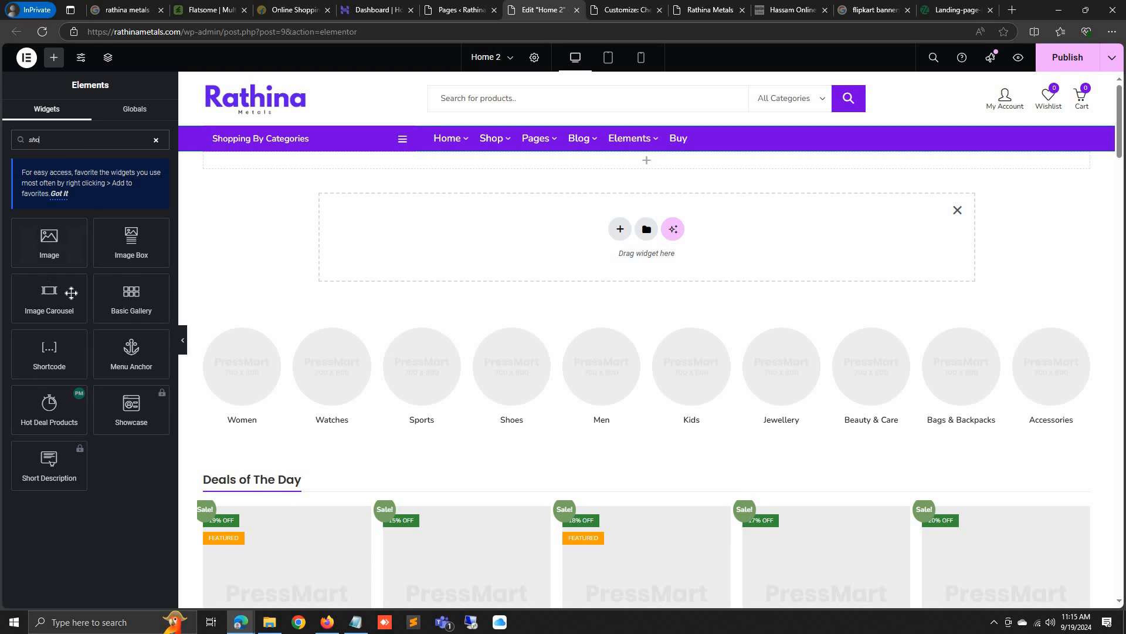
pyautogui.moveTo(47, 332); pyautogui.dragTo(573, 245)
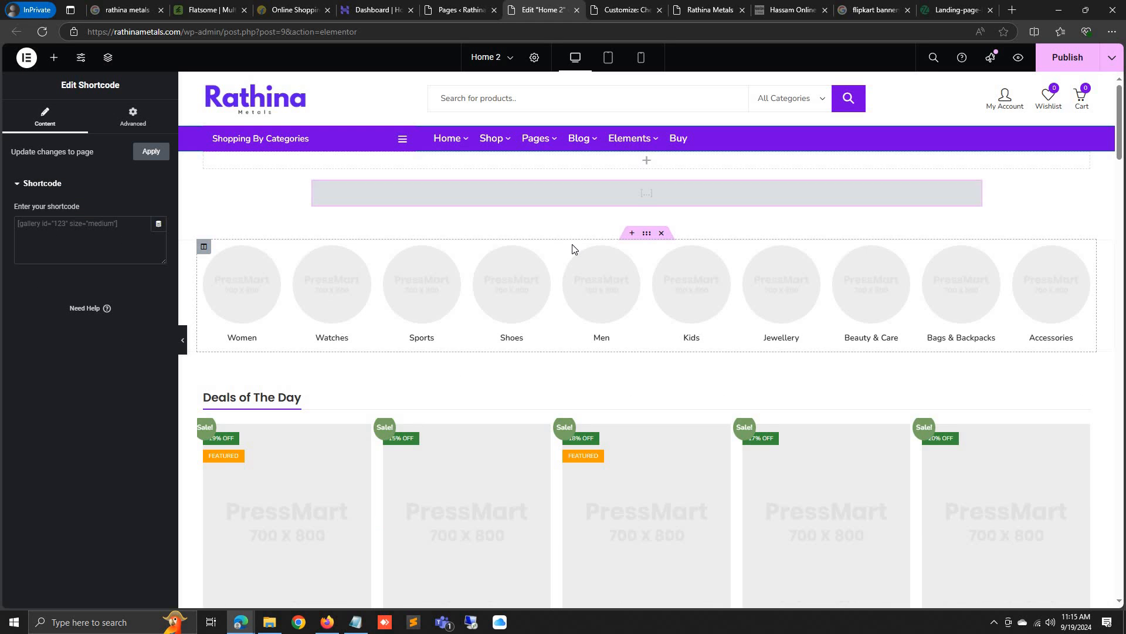
pyautogui.click(80, 242)
pyautogui.write('[smartslider3 slider="2"]')
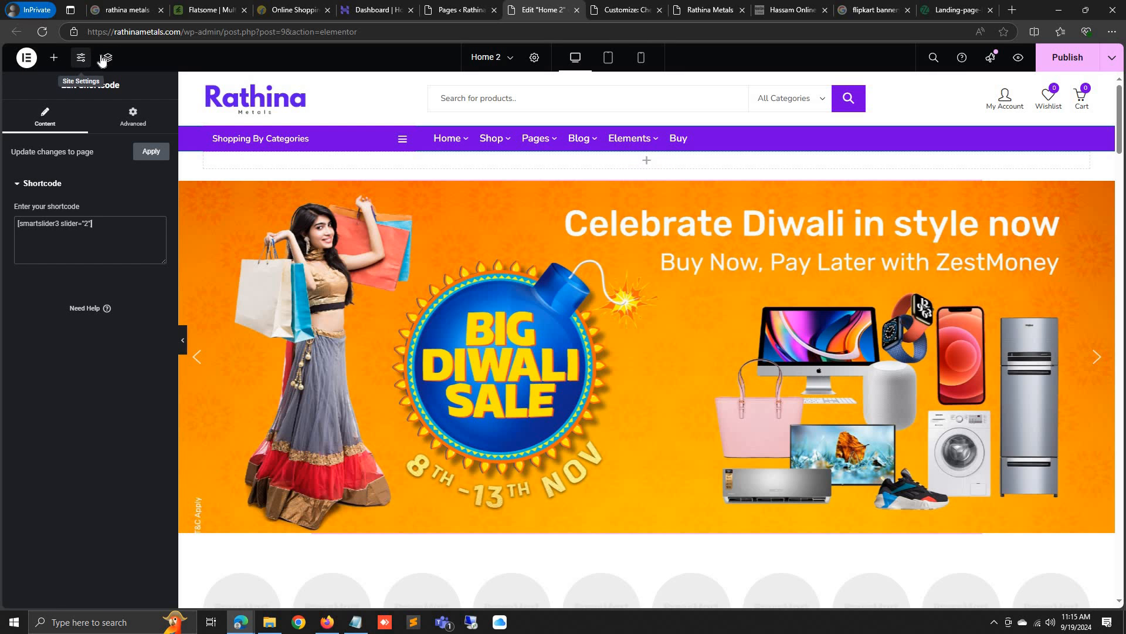
# Delete the empty top section via the Navigator
pyautogui.click(105, 58)
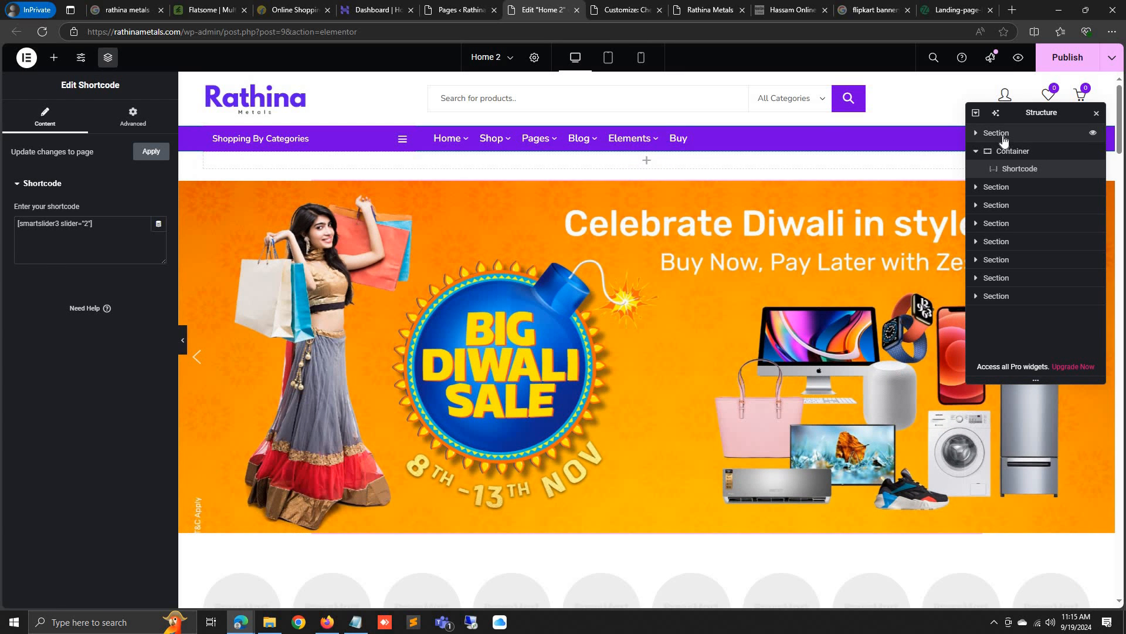
pyautogui.click(1005, 140)
pyautogui.rightClick(1005, 140)
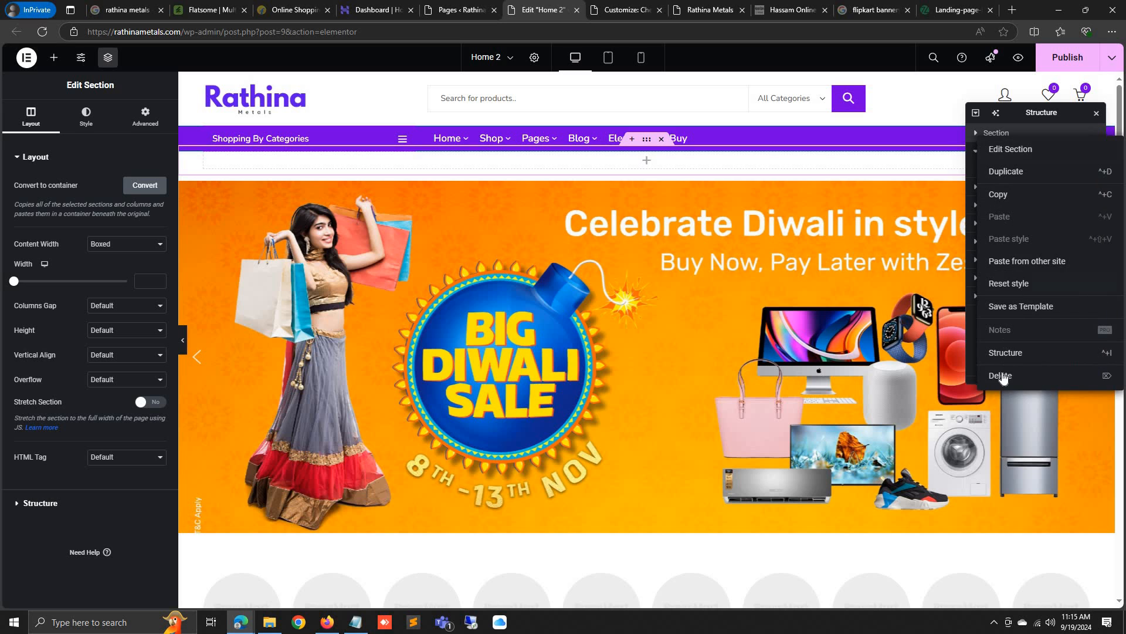
pyautogui.click(1003, 376)
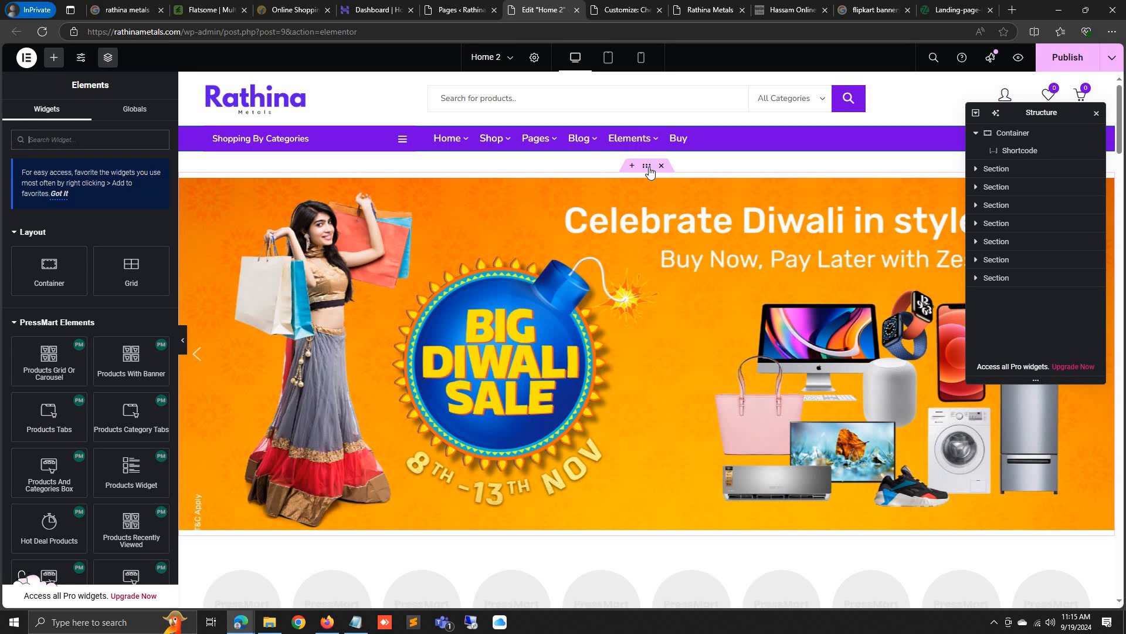
# Clear the banner container's margin, set its padding to 1 all round, and publish
pyautogui.click(449, 134)
pyautogui.click(146, 115)
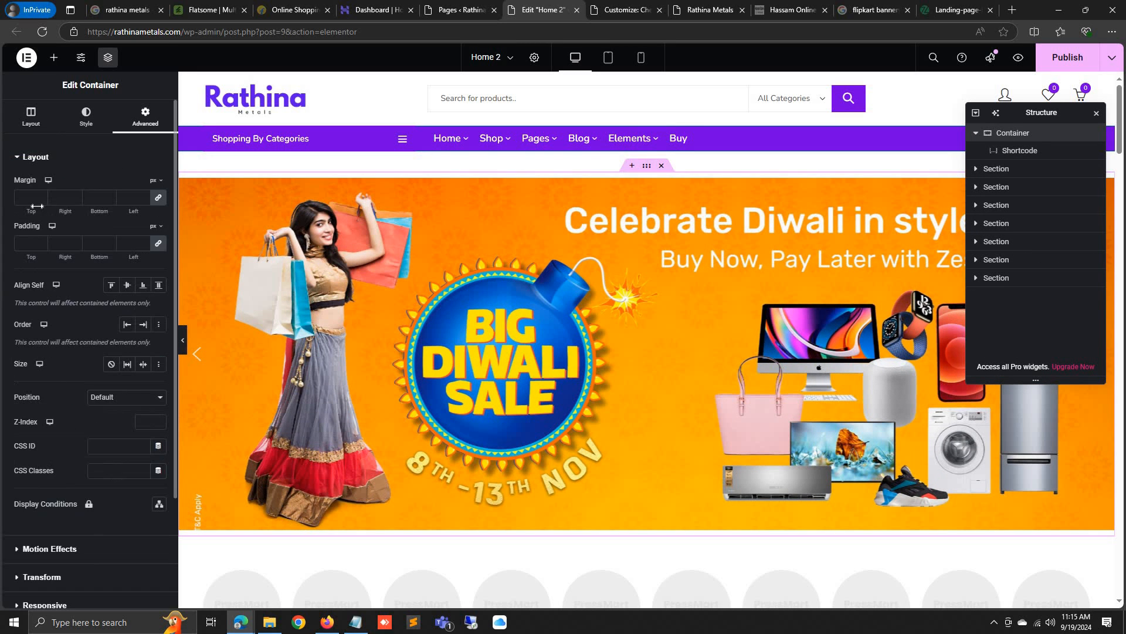
pyautogui.click(41, 195)
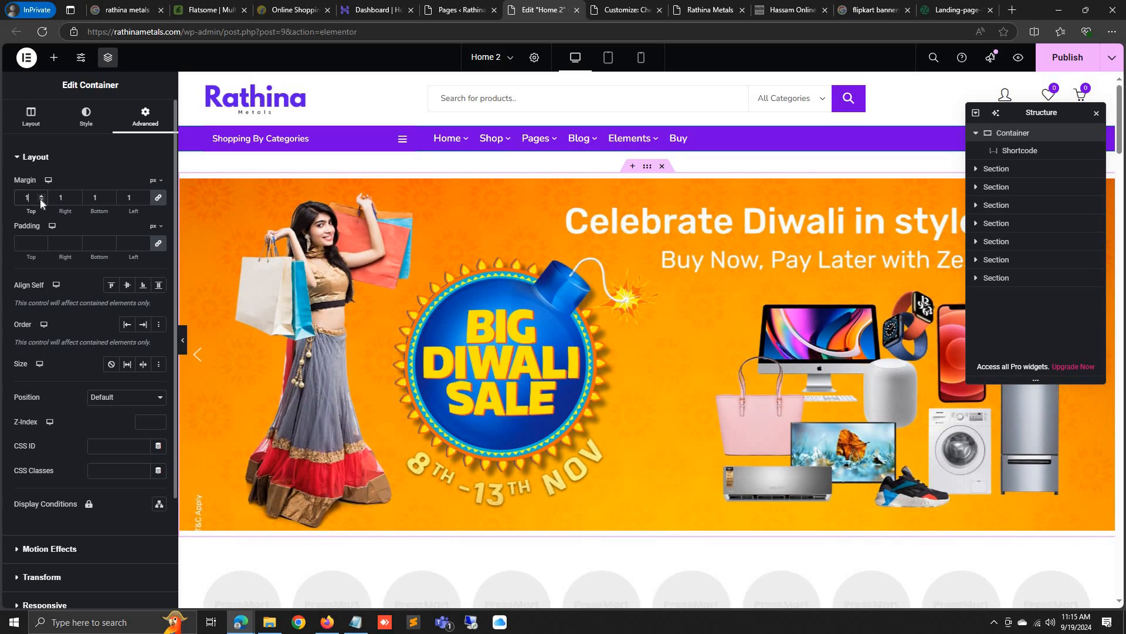
pyautogui.click(40, 201)
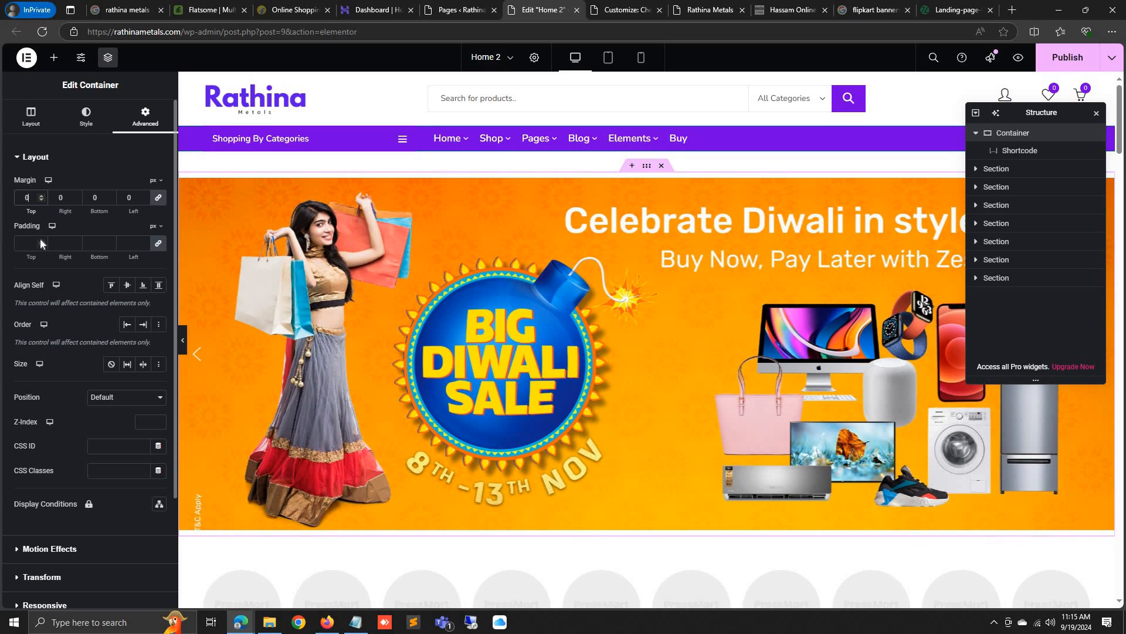
pyautogui.click(41, 240)
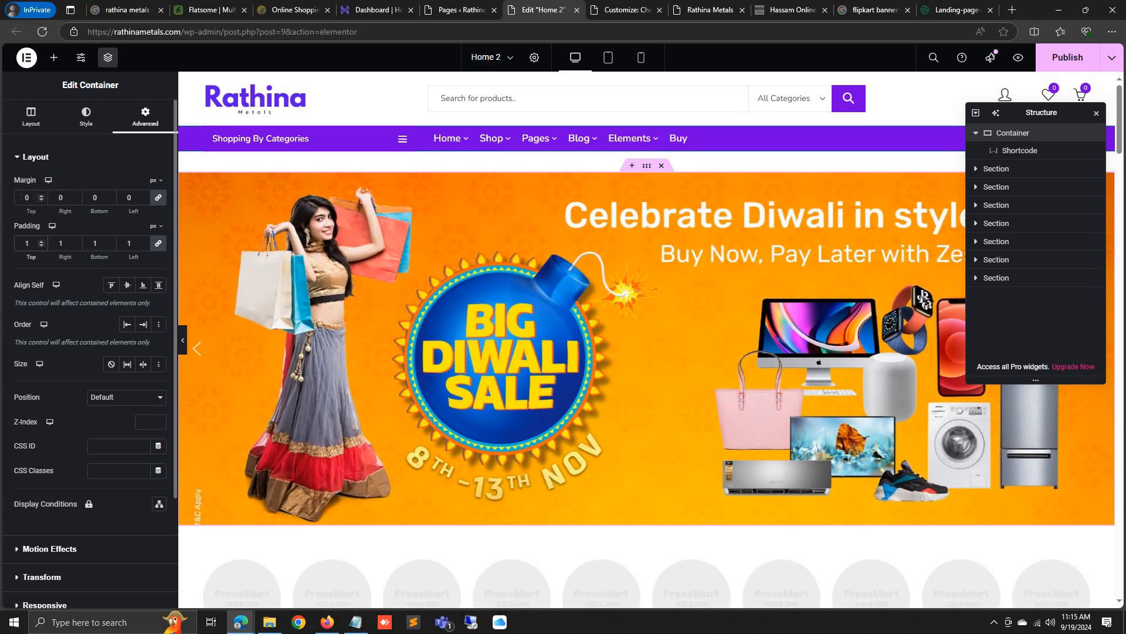
pyautogui.moveTo(32, 198); pyautogui.dragTo(7, 195)
pyautogui.press('BackSpace')
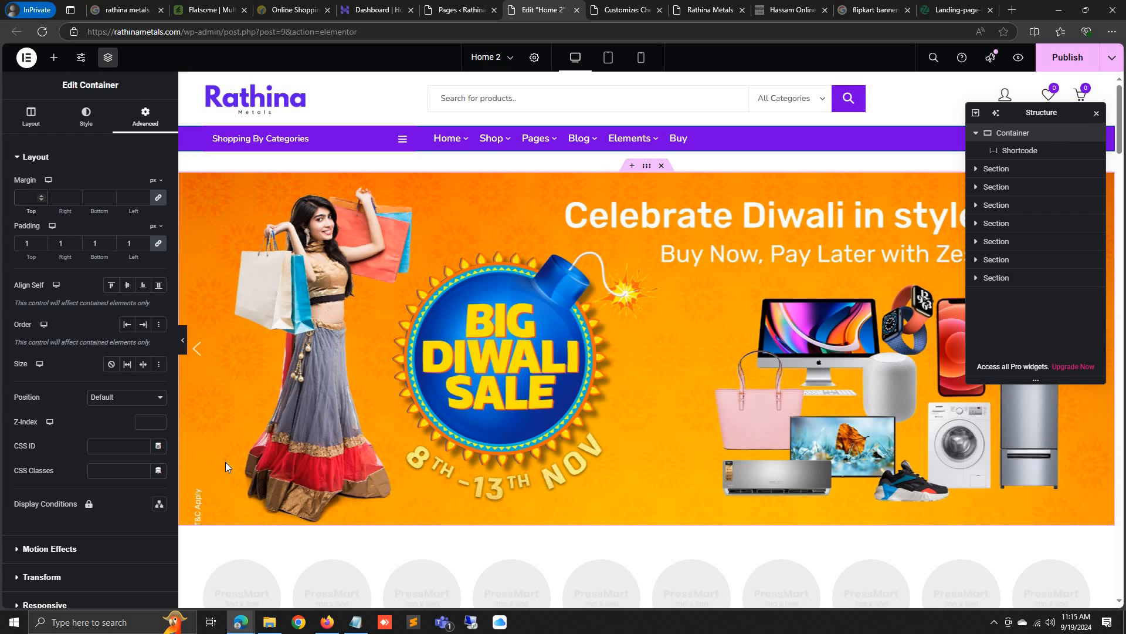
pyautogui.scroll(-2, 501, 380)
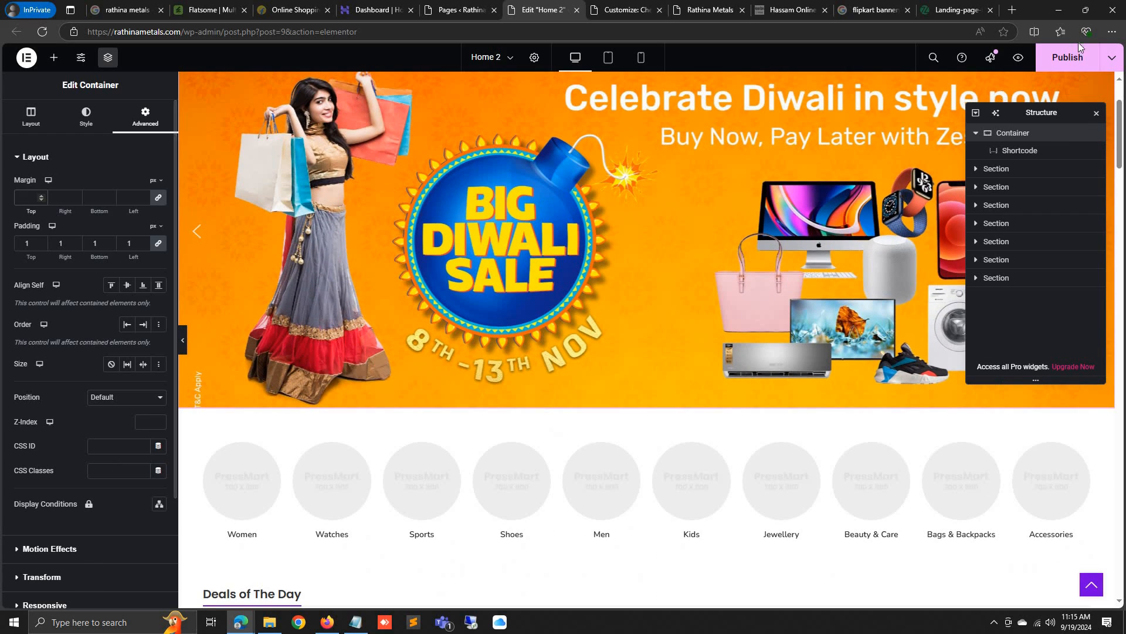
pyautogui.click(1067, 57)
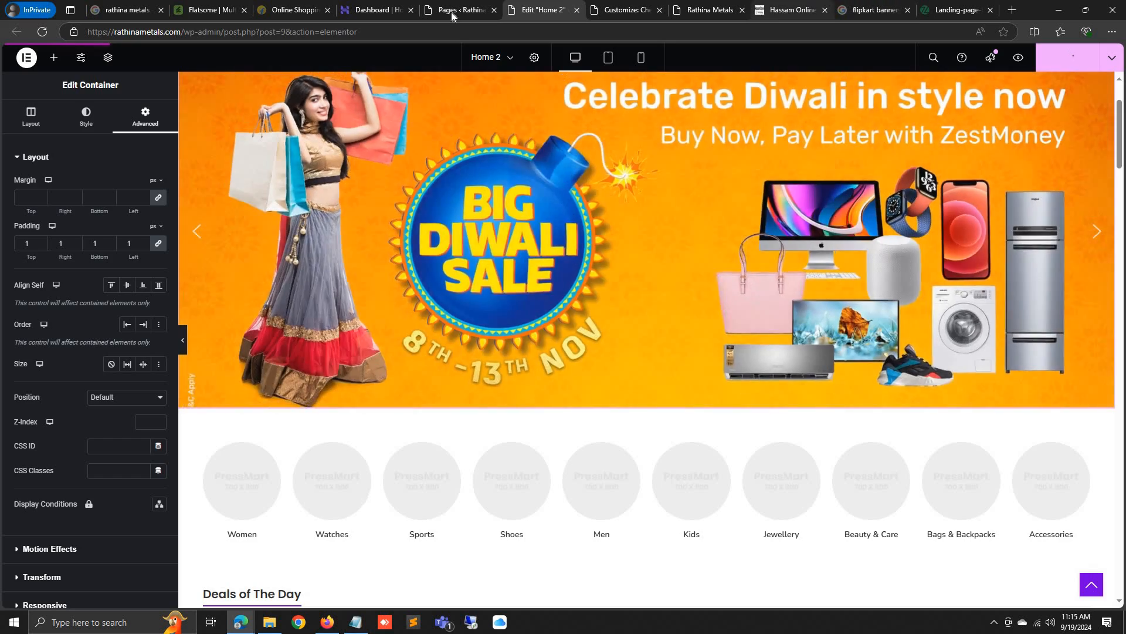
# View the Diwali banner on the live Rathina Metals site, then switch to the customizer
pyautogui.click(789, 10)
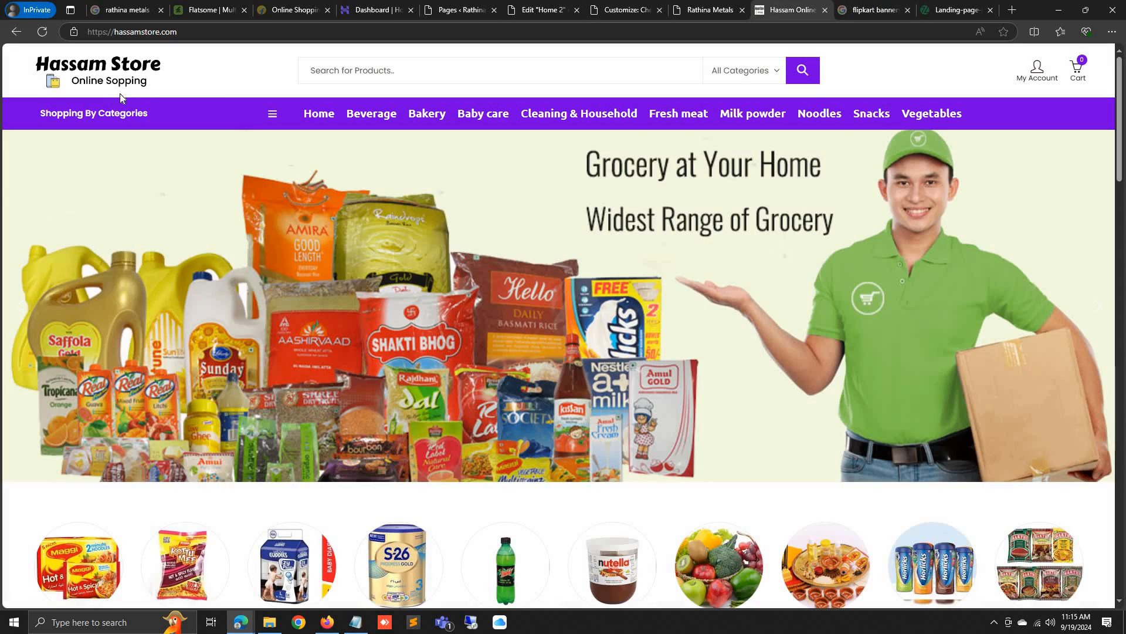
pyautogui.click(735, 4)
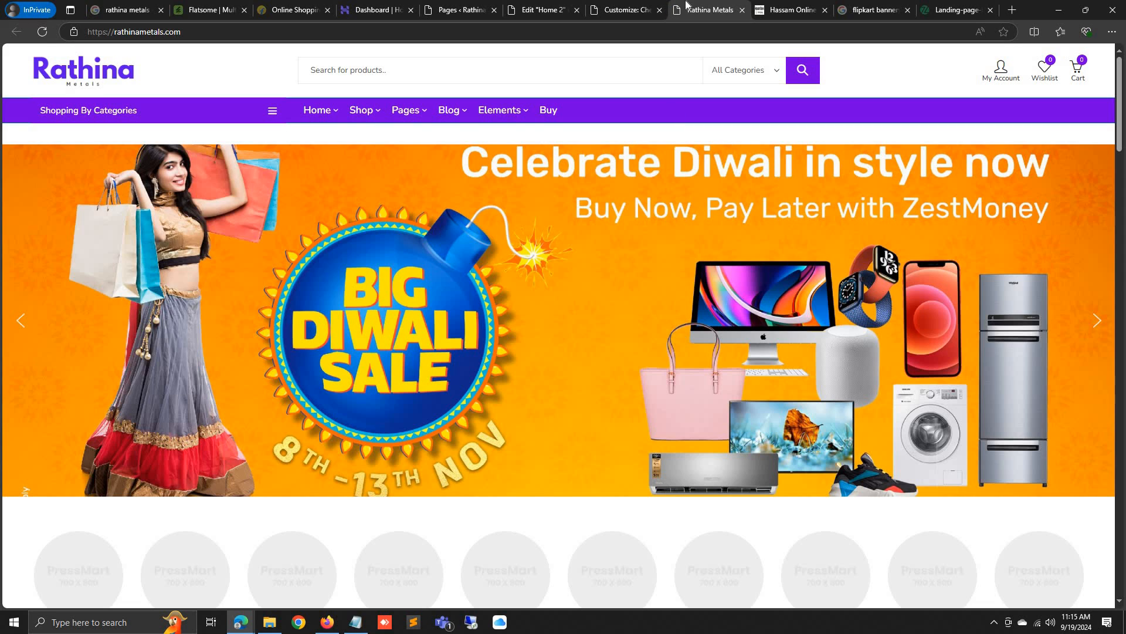
pyautogui.click(654, 5)
pyautogui.click(724, 8)
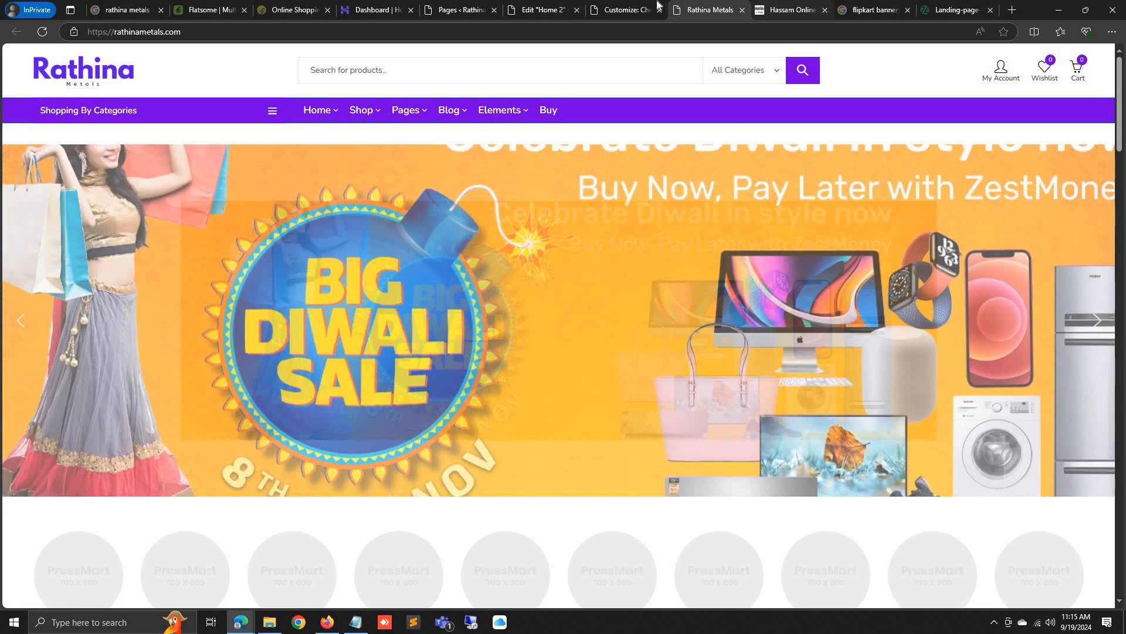
pyautogui.click(788, 8)
pyautogui.click(630, 8)
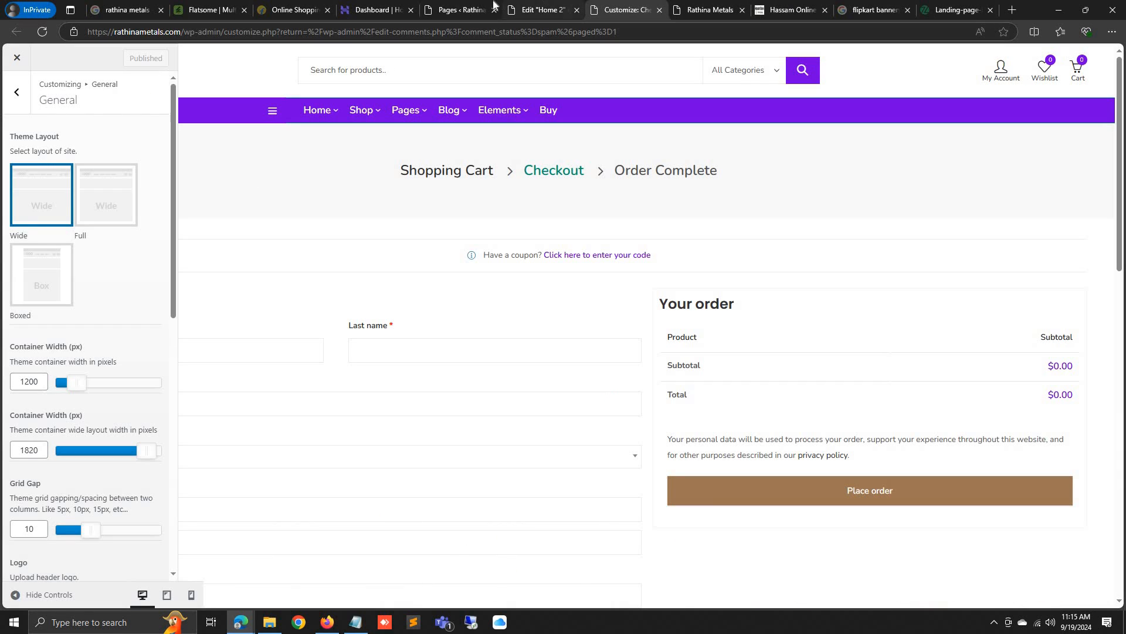
# Set the navigation bar's Min Height to 56 px under Theme Styling > Navigation
pyautogui.click(540, 9)
pyautogui.scroll(3, 625, 330)
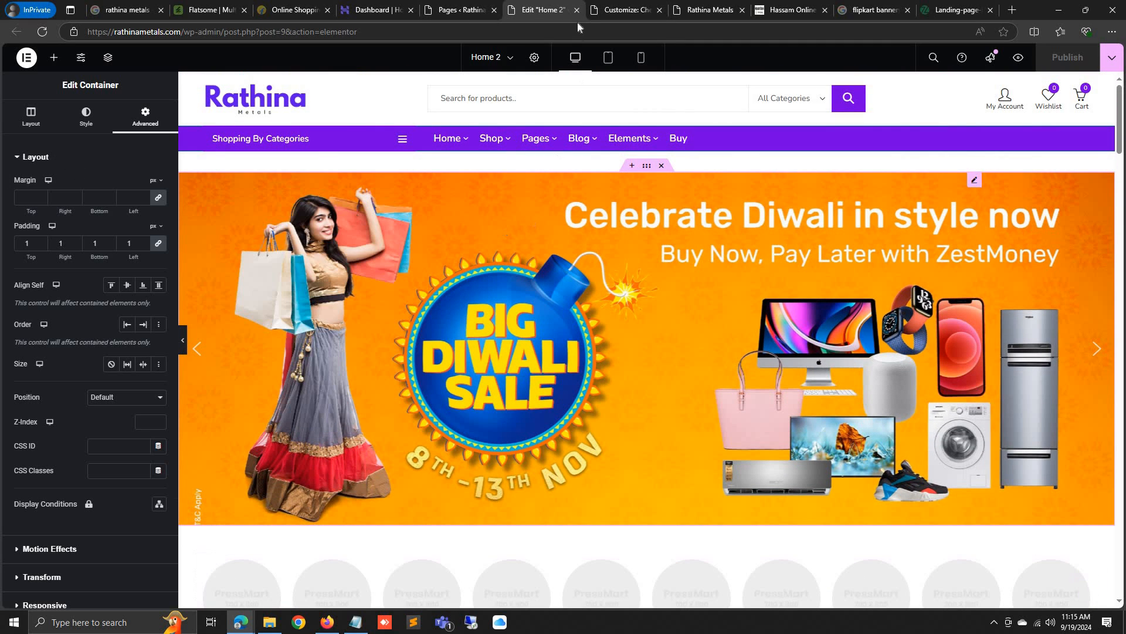
pyautogui.hotkey('ctrl', 'Tab')
pyautogui.click(11, 101)
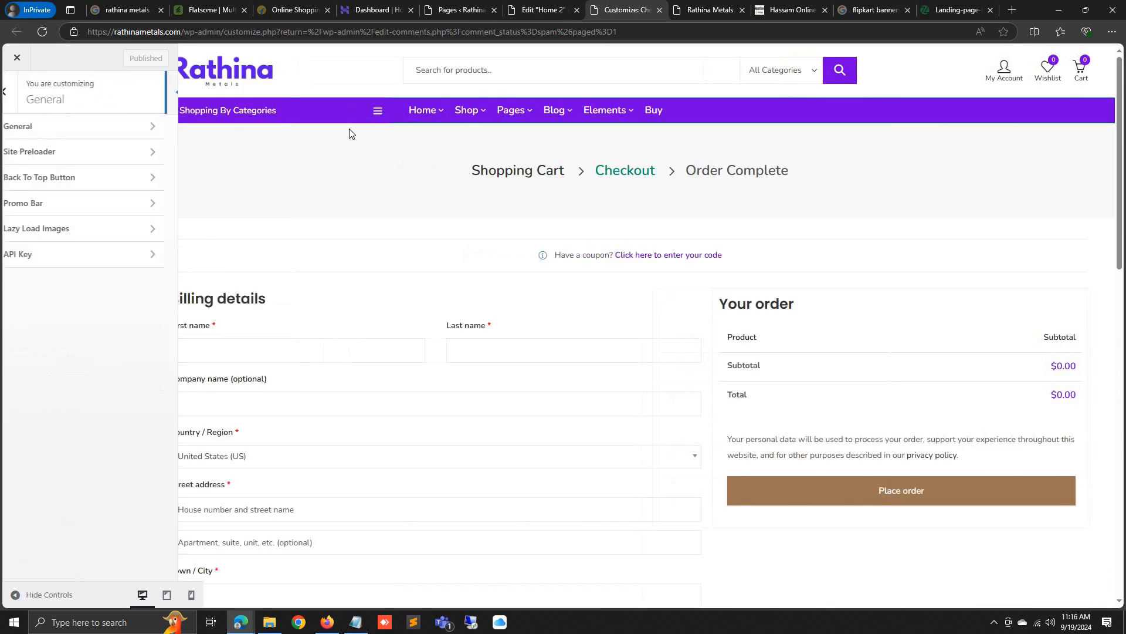
pyautogui.click(17, 102)
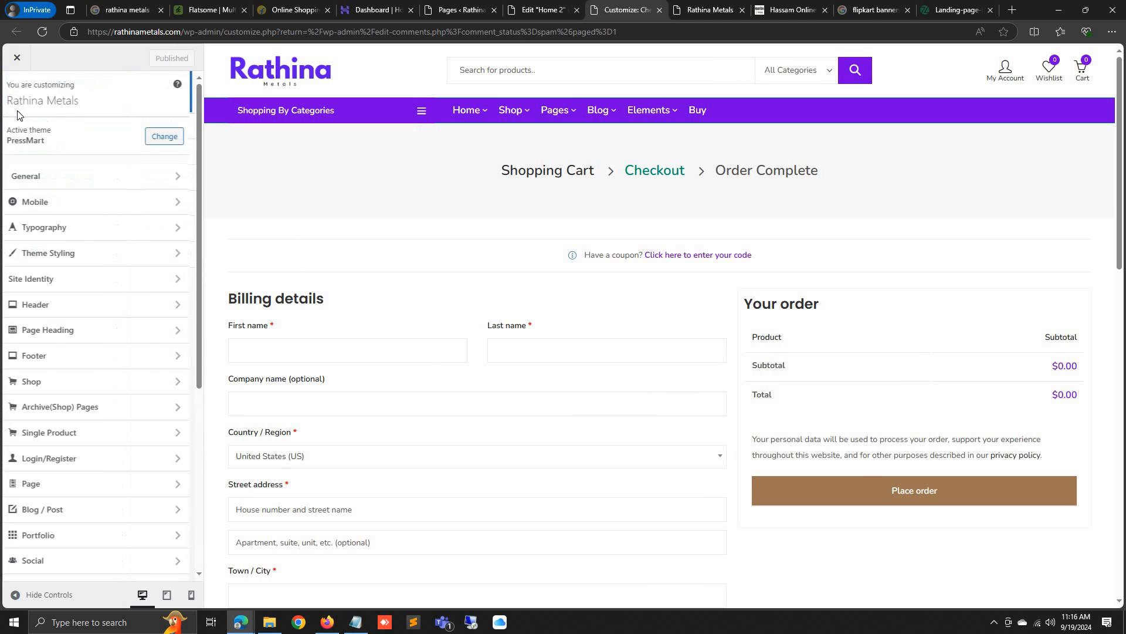
pyautogui.click(78, 257)
pyautogui.click(70, 182)
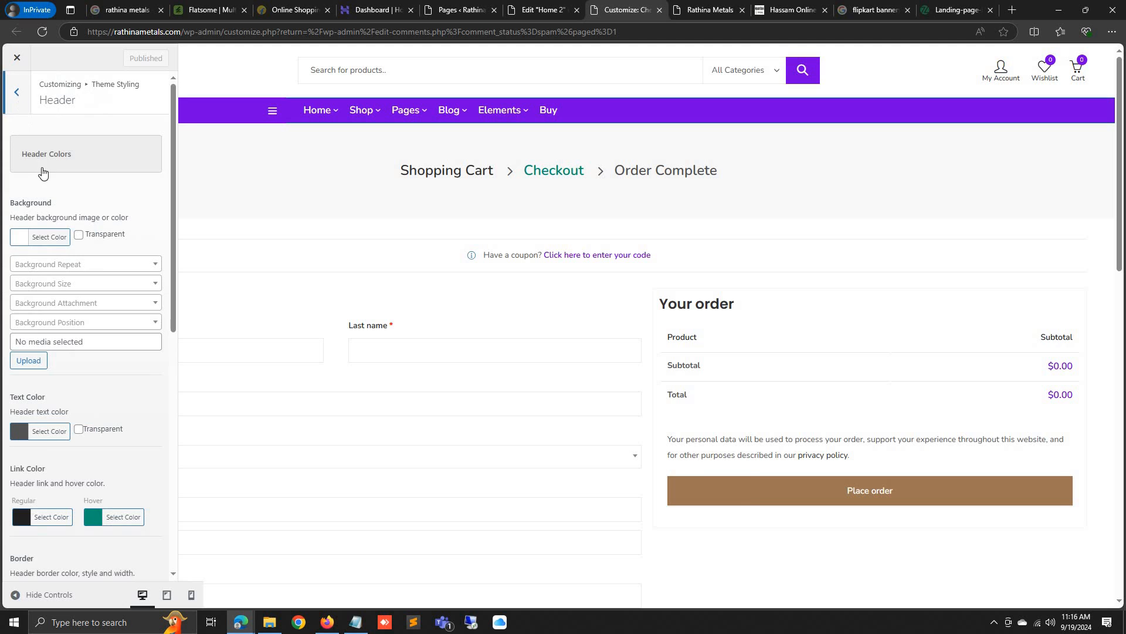
pyautogui.click(17, 93)
pyautogui.click(67, 209)
pyautogui.scroll(-1, 76, 274)
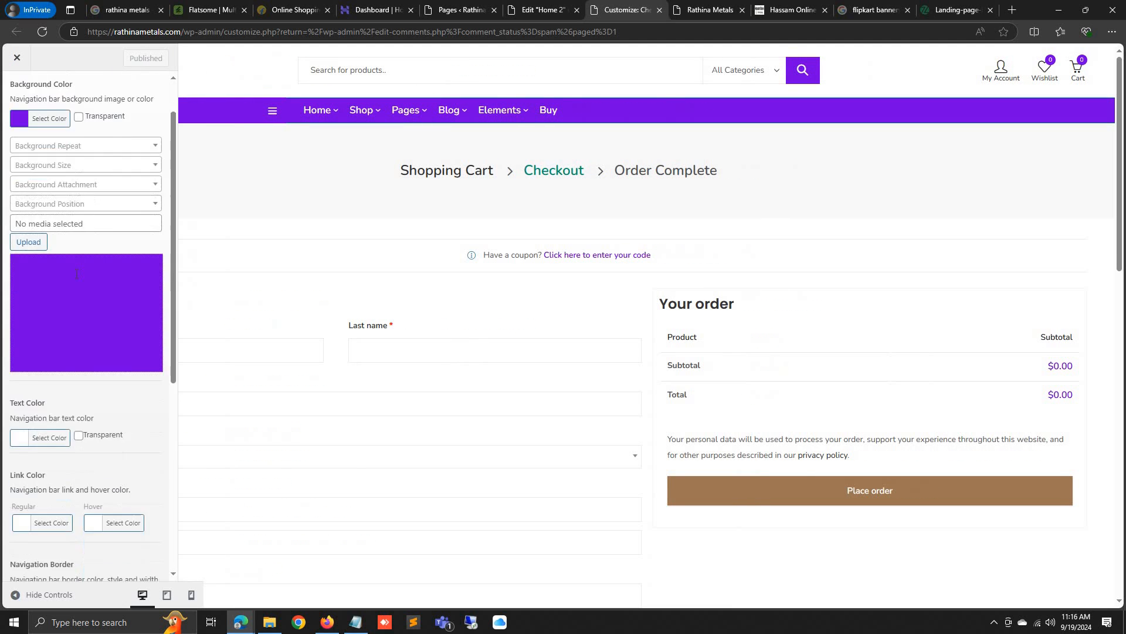
pyautogui.scroll(-6, 76, 274)
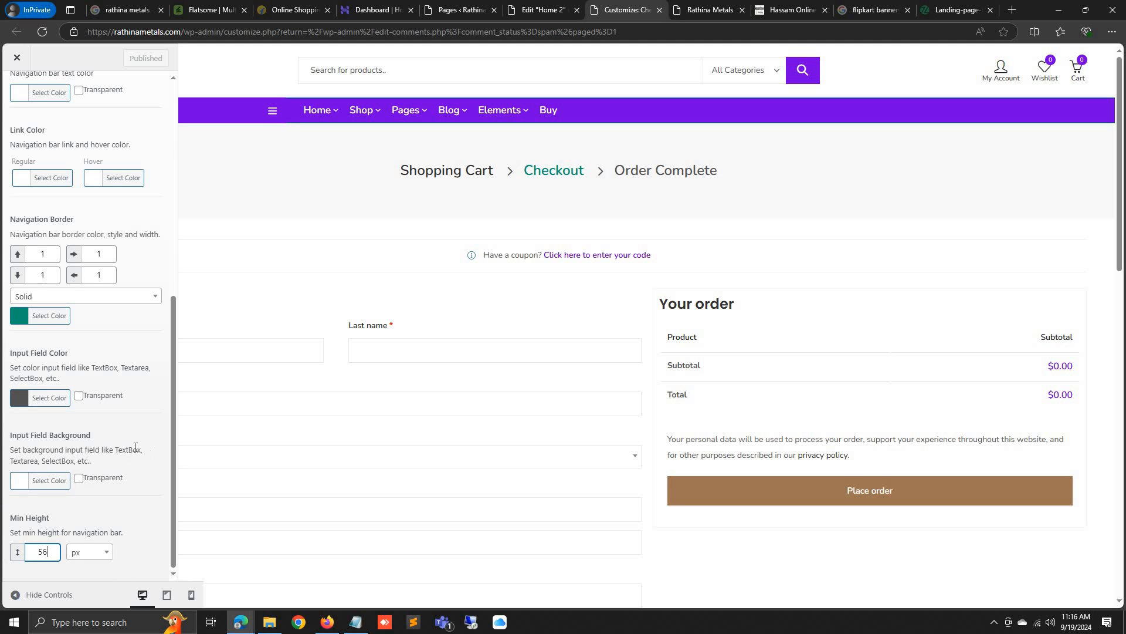
pyautogui.click(140, 514)
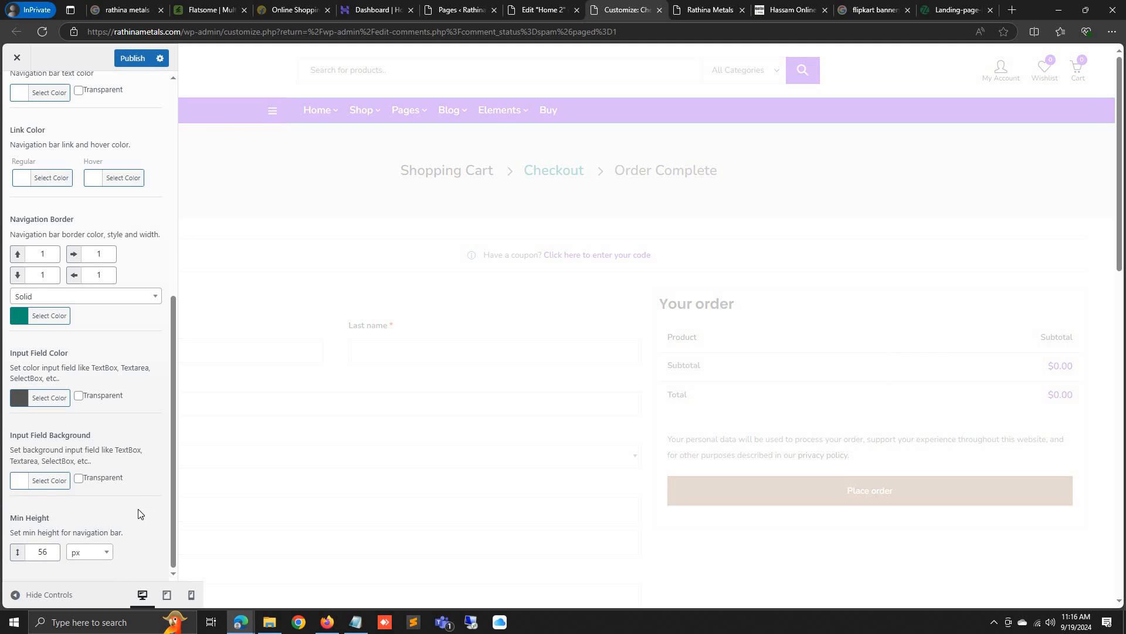
# Publish the customizer change and return to the Home 2 Elementor editor
pyautogui.click(35, 594)
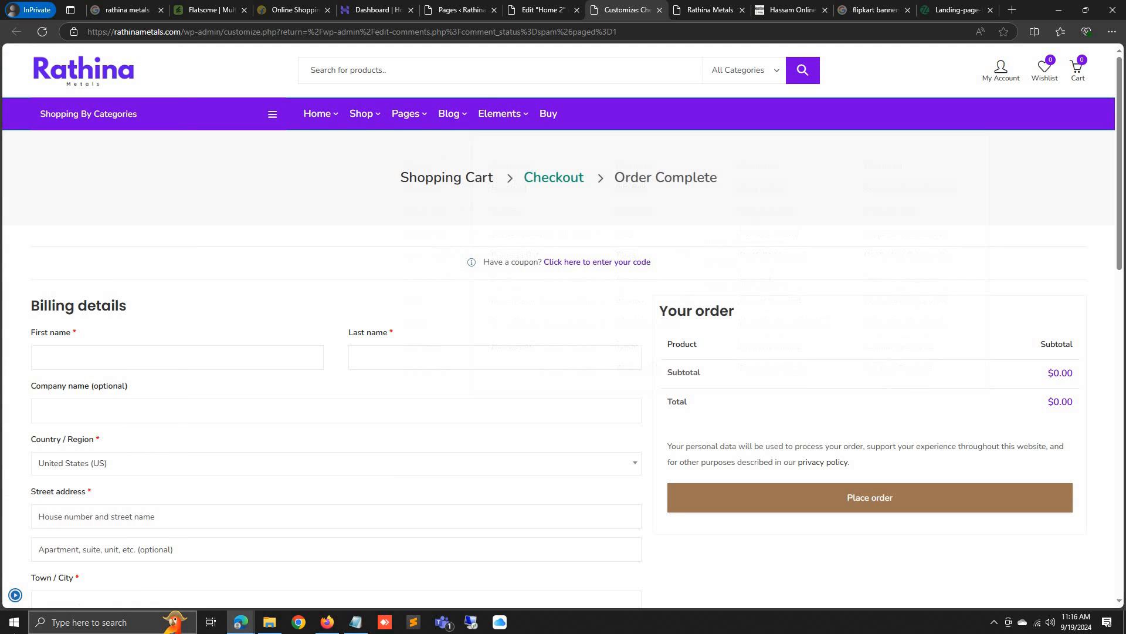
pyautogui.click(15, 594)
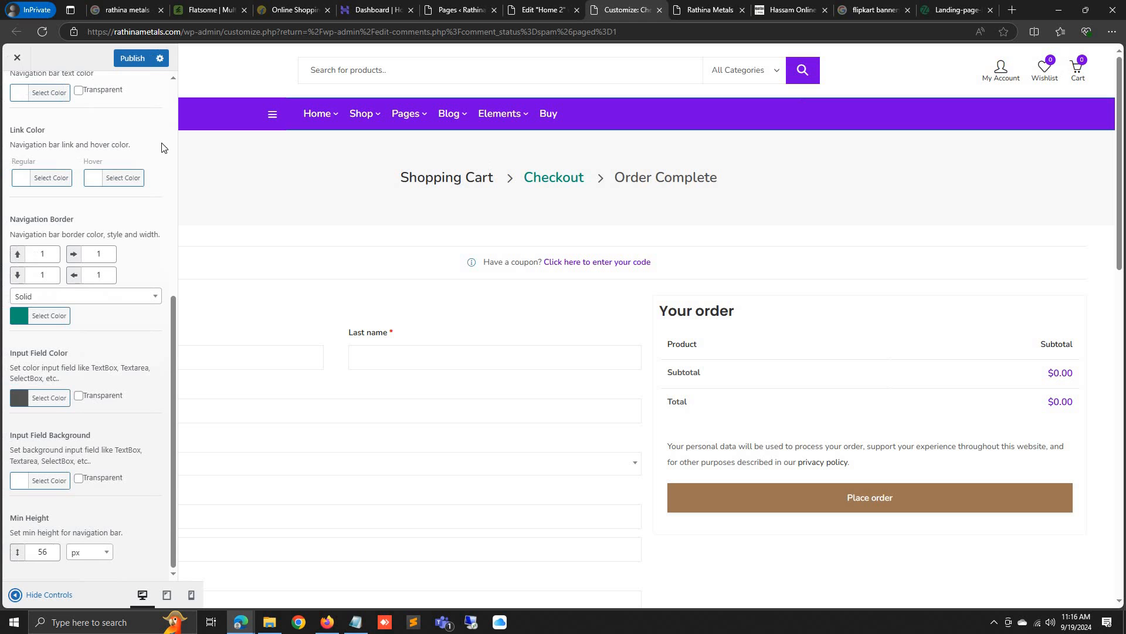
pyautogui.click(129, 59)
pyautogui.click(541, 11)
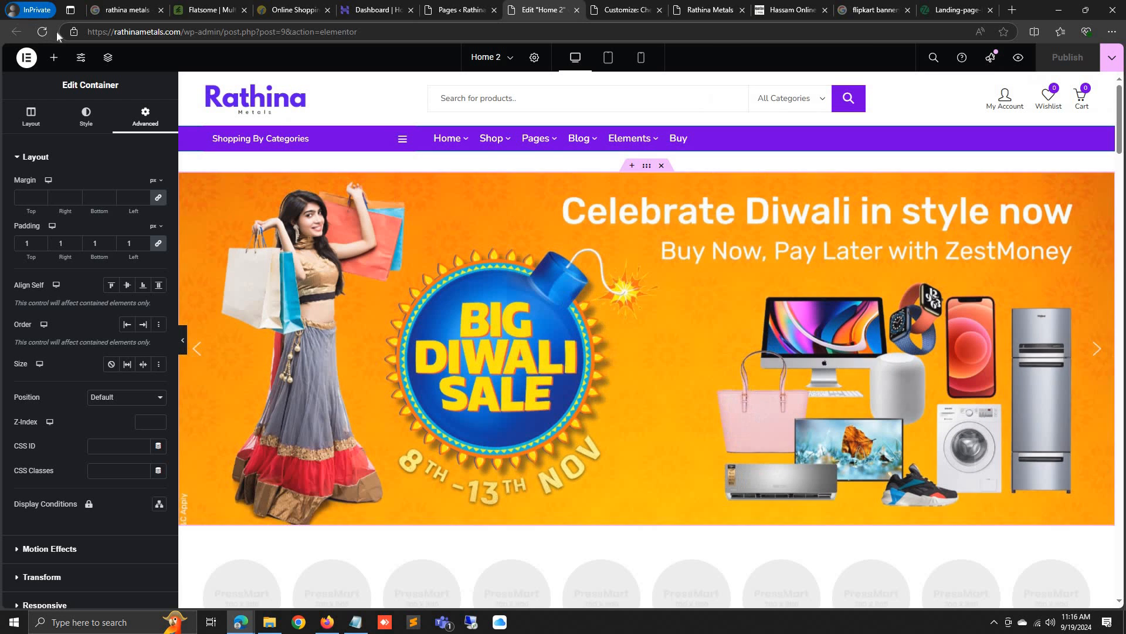
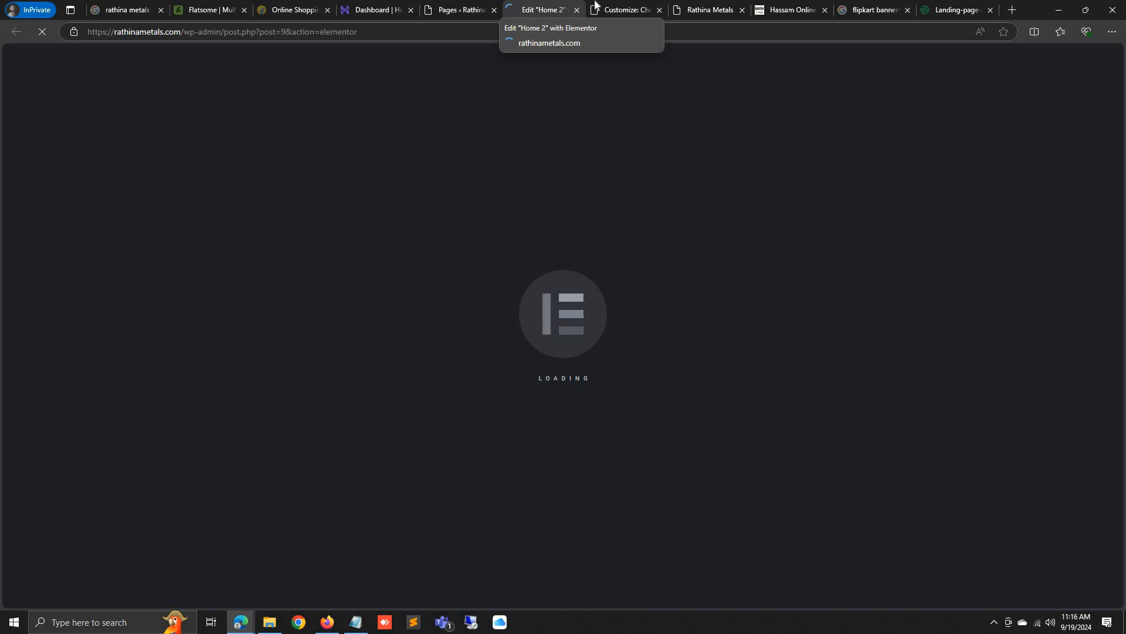
# Leave the customizer's theme styling sections and return to the Home 2 Elementor editor
pyautogui.click(625, 10)
pyautogui.scroll(7, 151, 435)
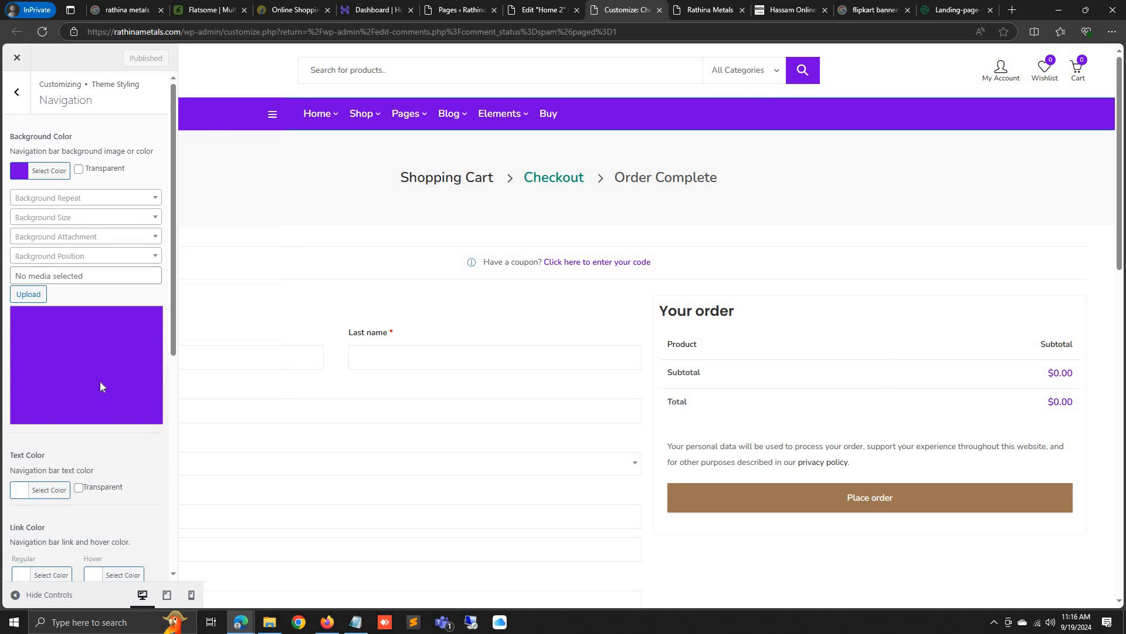
pyautogui.click(9, 103)
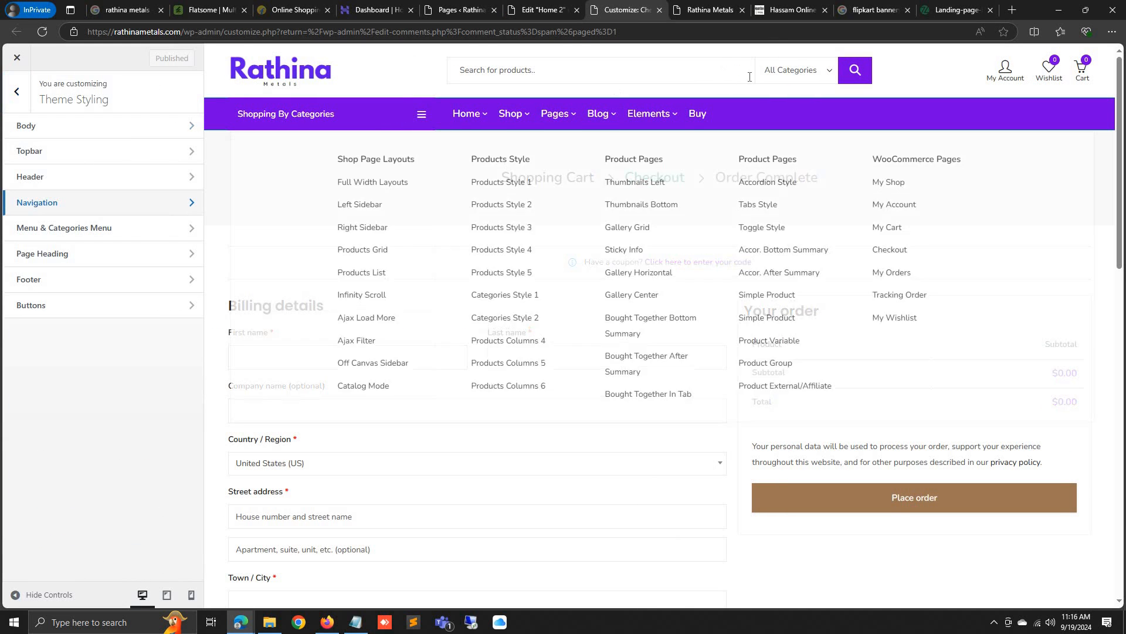
pyautogui.click(543, 10)
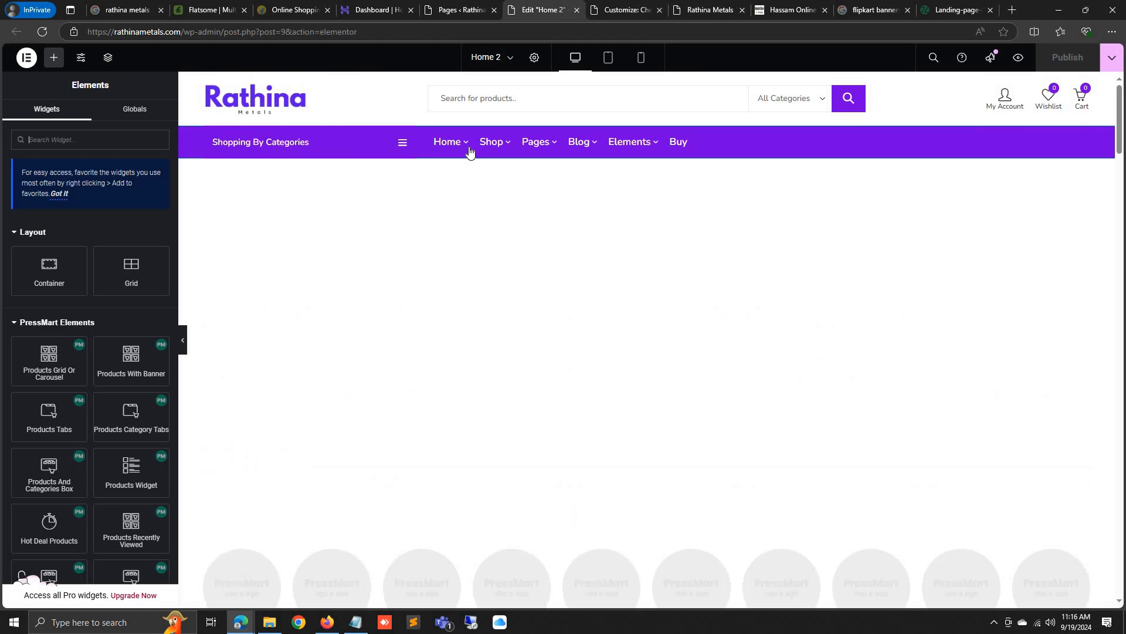
# Select the Diwali banner container and set its linked Advanced margin to about -34 px
pyautogui.click(198, 154)
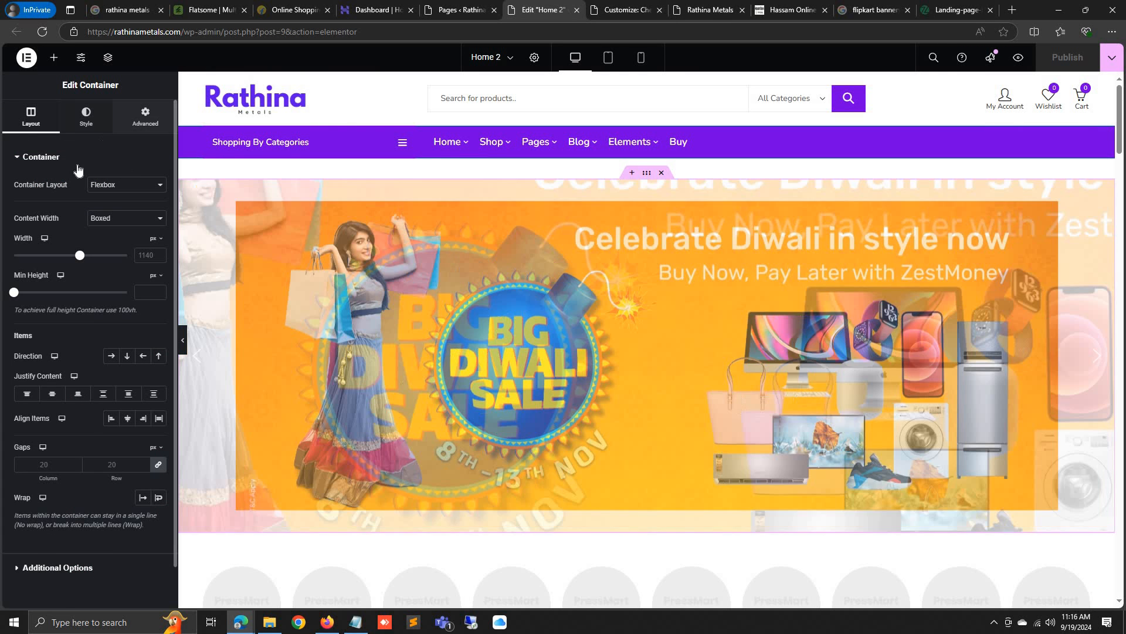
pyautogui.click(145, 116)
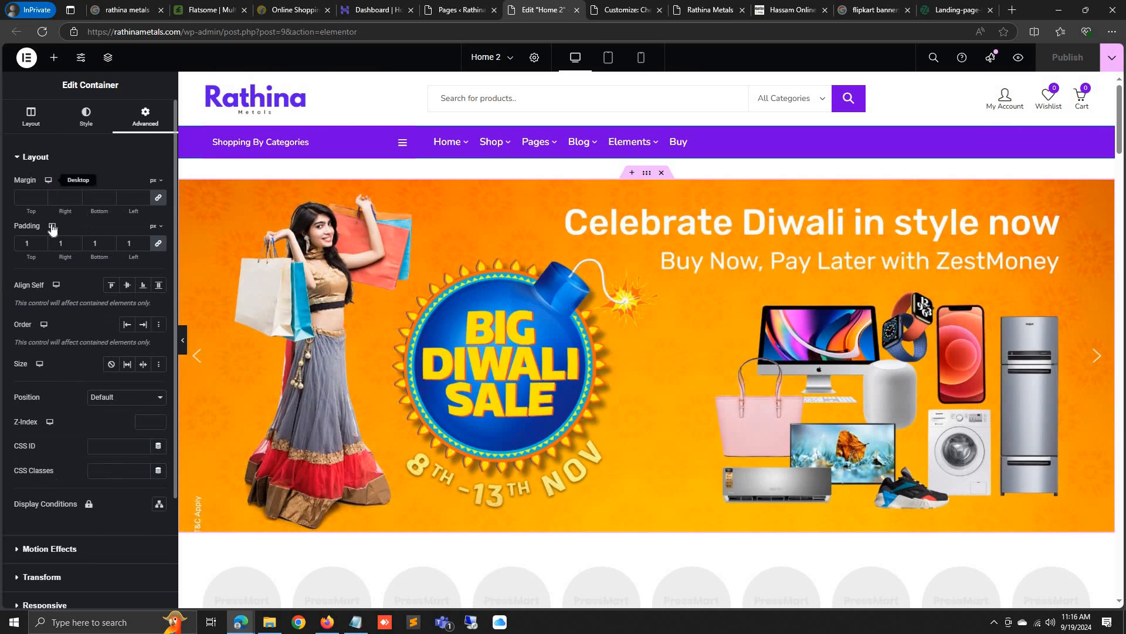
pyautogui.click(40, 195)
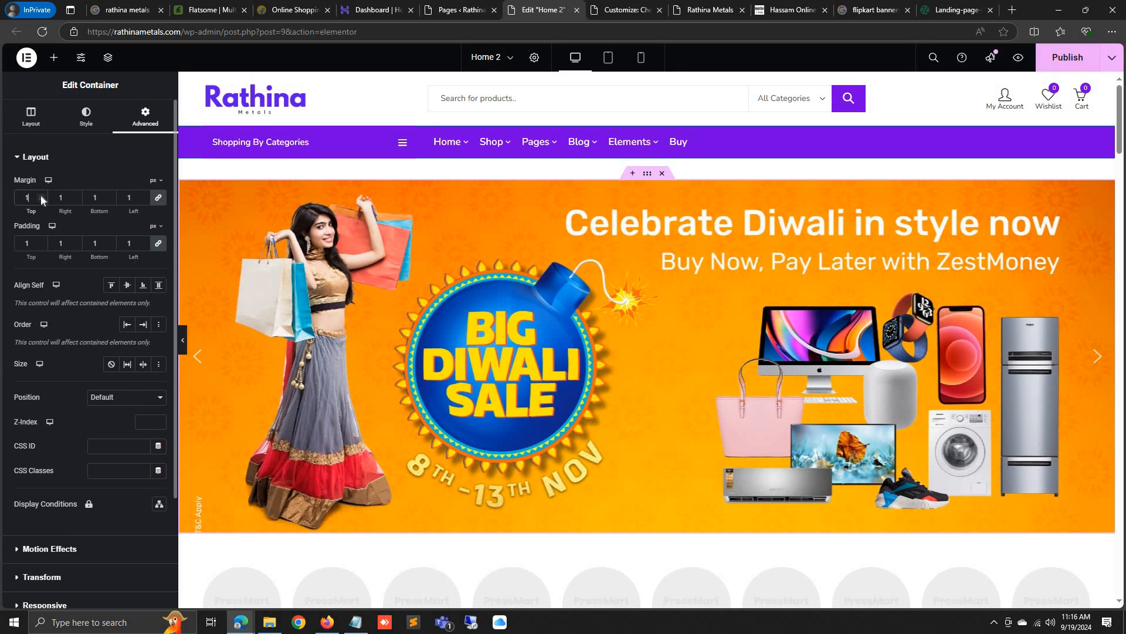
pyautogui.click(41, 195)
pyautogui.click(40, 196)
pyautogui.click(40, 198)
pyautogui.click(41, 199)
pyautogui.click(41, 198)
pyautogui.click(40, 199)
pyautogui.click(40, 198)
pyautogui.write('3')
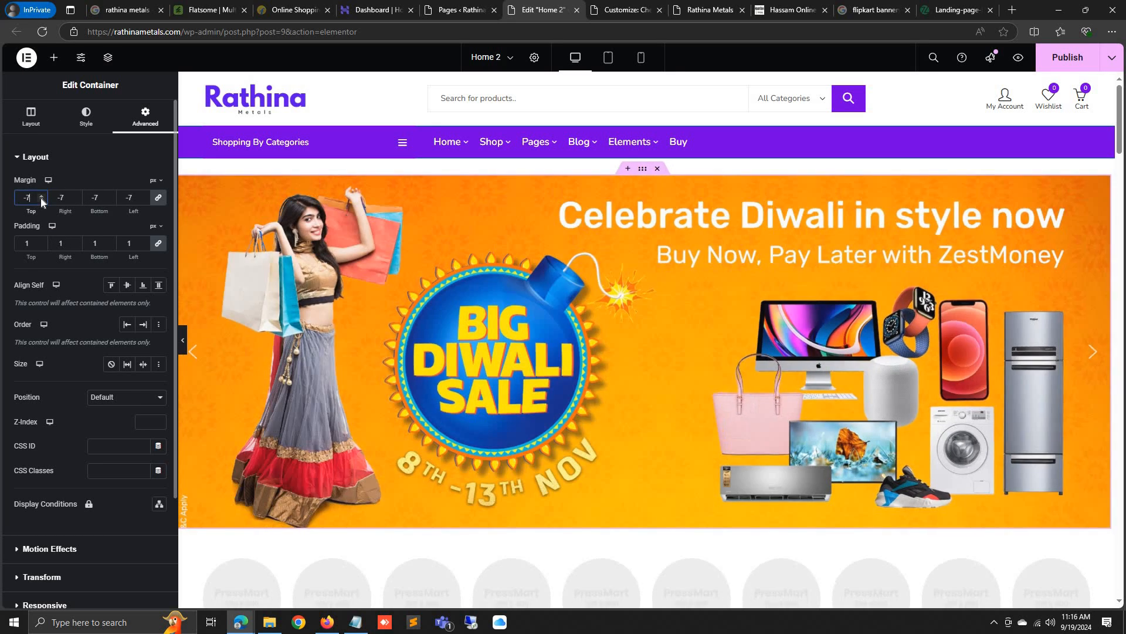
pyautogui.click(41, 199)
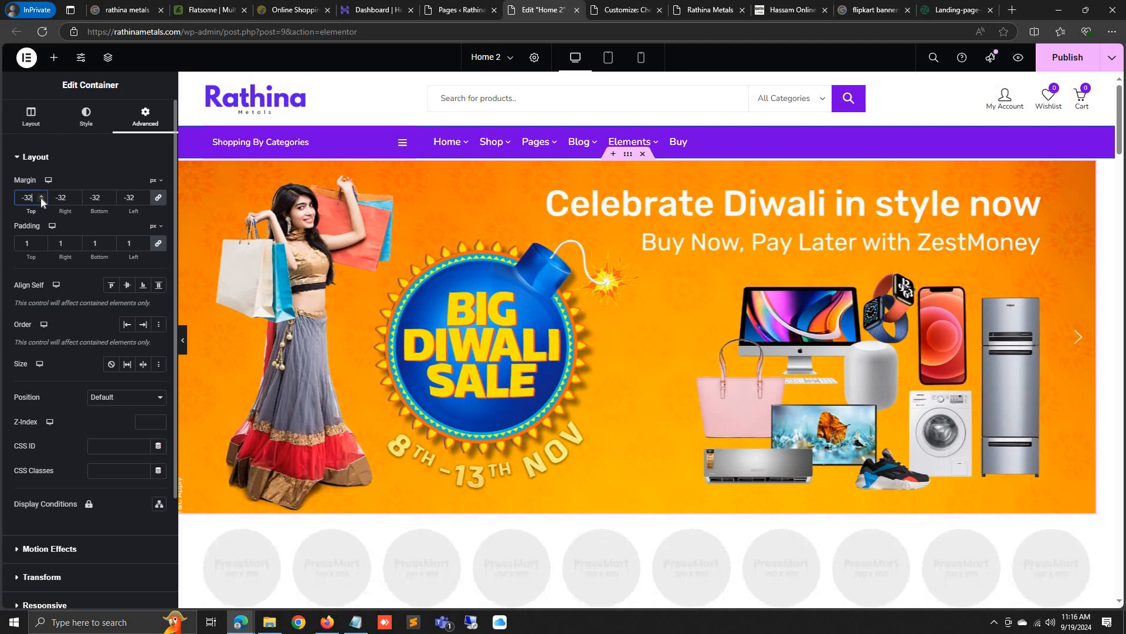
pyautogui.click(40, 198)
pyautogui.click(40, 198)
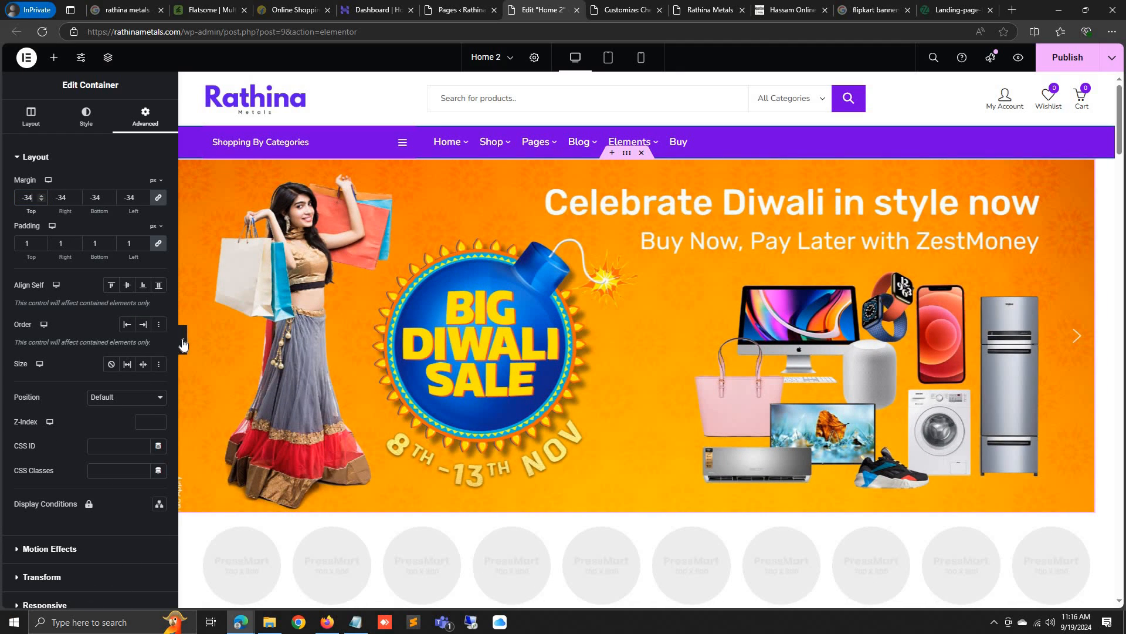
# Preview full width, settle the banner margin at -31 px on all sides, and publish
pyautogui.click(183, 342)
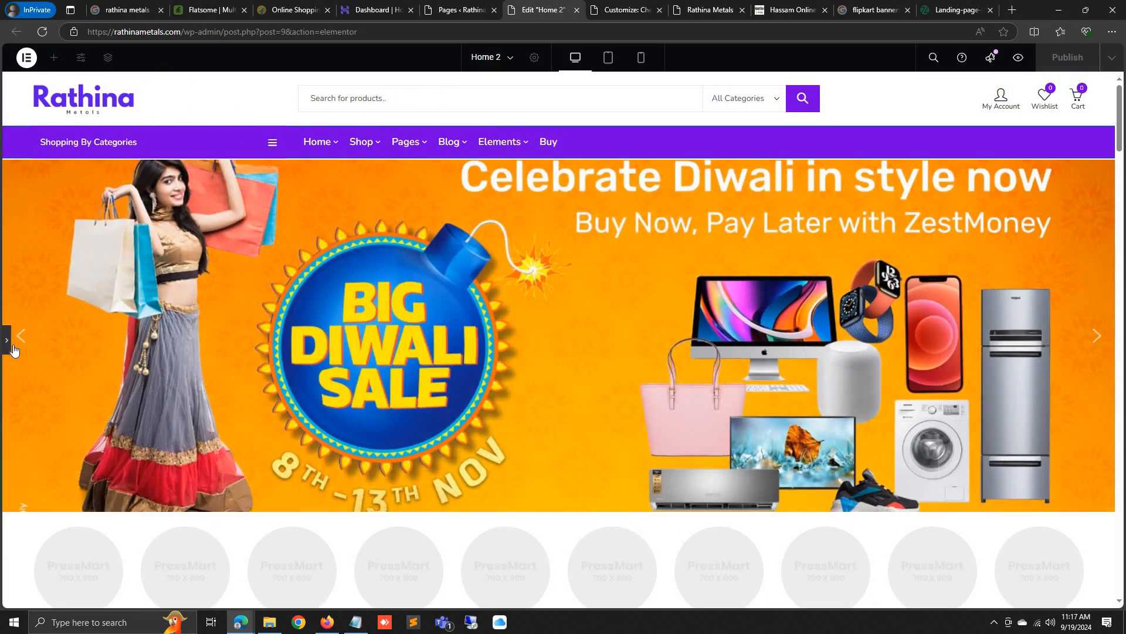
pyautogui.click(6, 345)
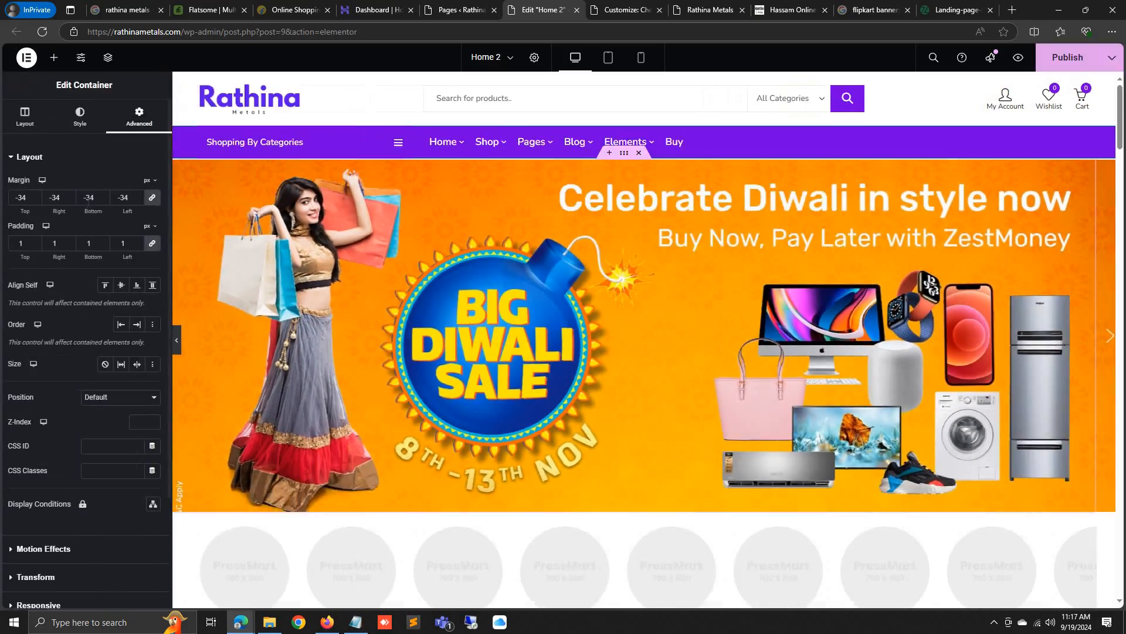
pyautogui.click(142, 200)
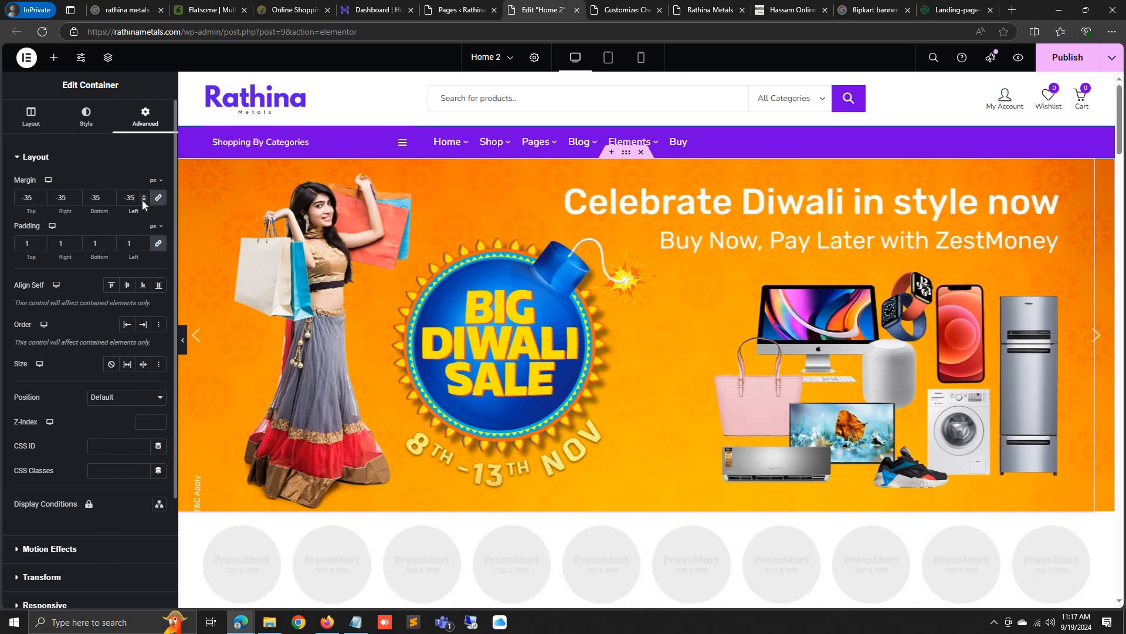
pyautogui.click(142, 200)
pyautogui.click(146, 196)
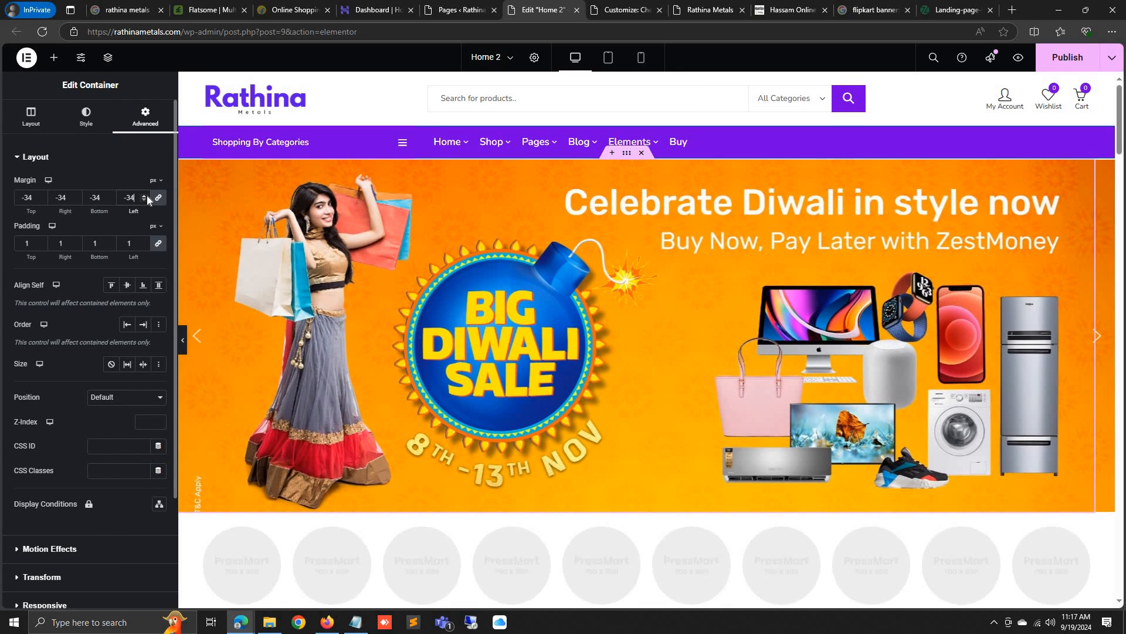
pyautogui.click(146, 195)
pyautogui.click(147, 195)
pyautogui.click(146, 196)
pyautogui.click(146, 195)
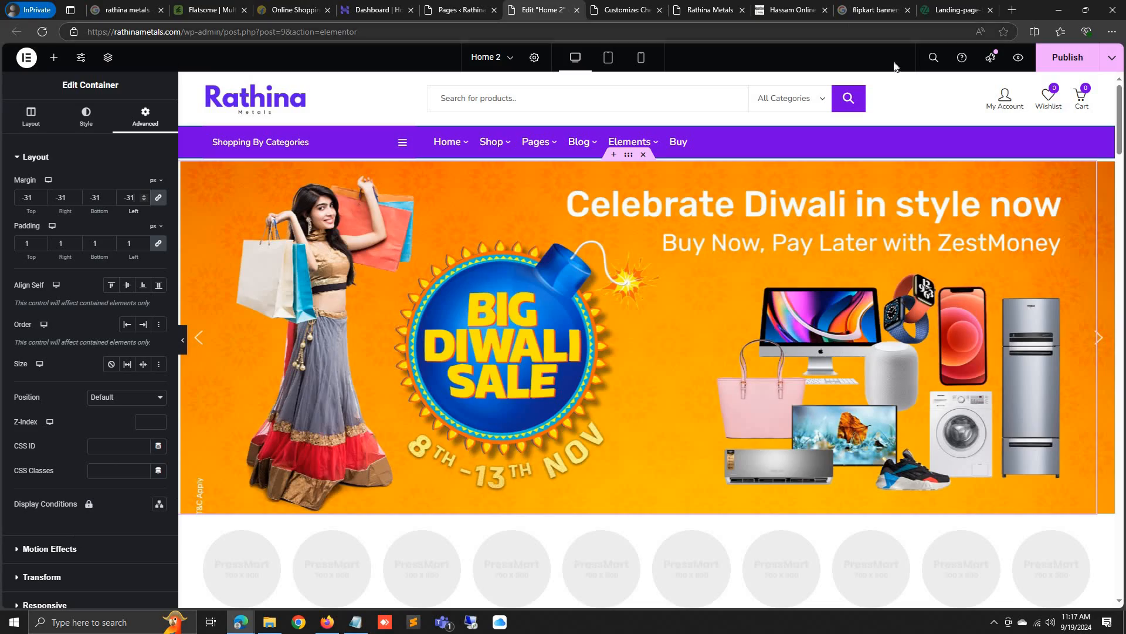
pyautogui.click(1050, 58)
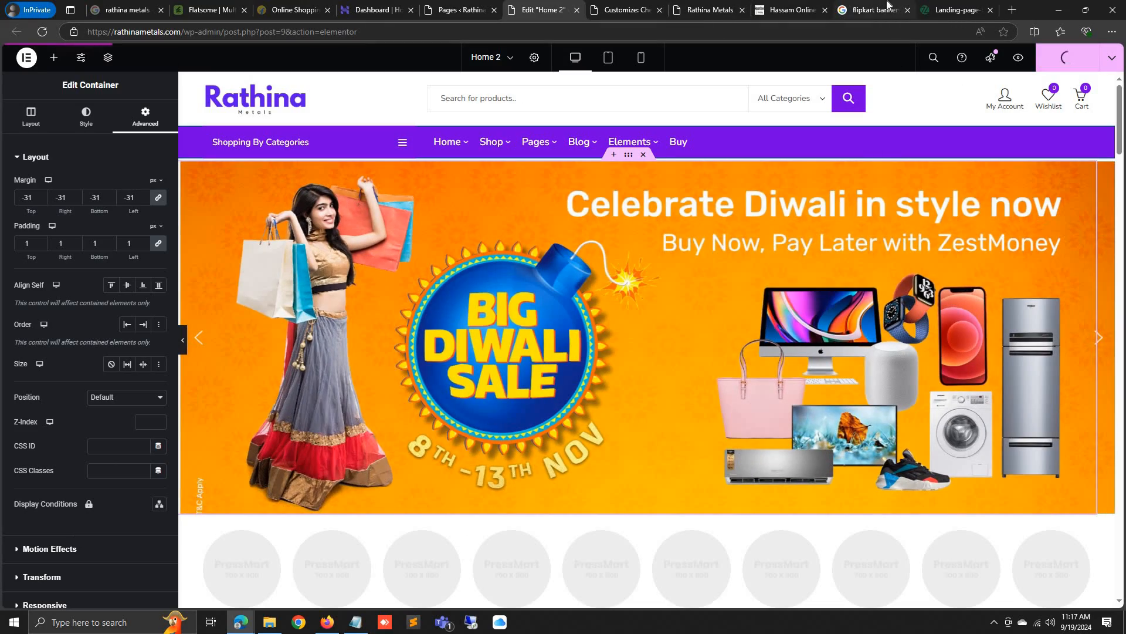
pyautogui.click(874, 10)
# Reload the live Rathina Metals homepage, inspect the updated Diwali banner, then return to the Pages list
pyautogui.click(710, 10)
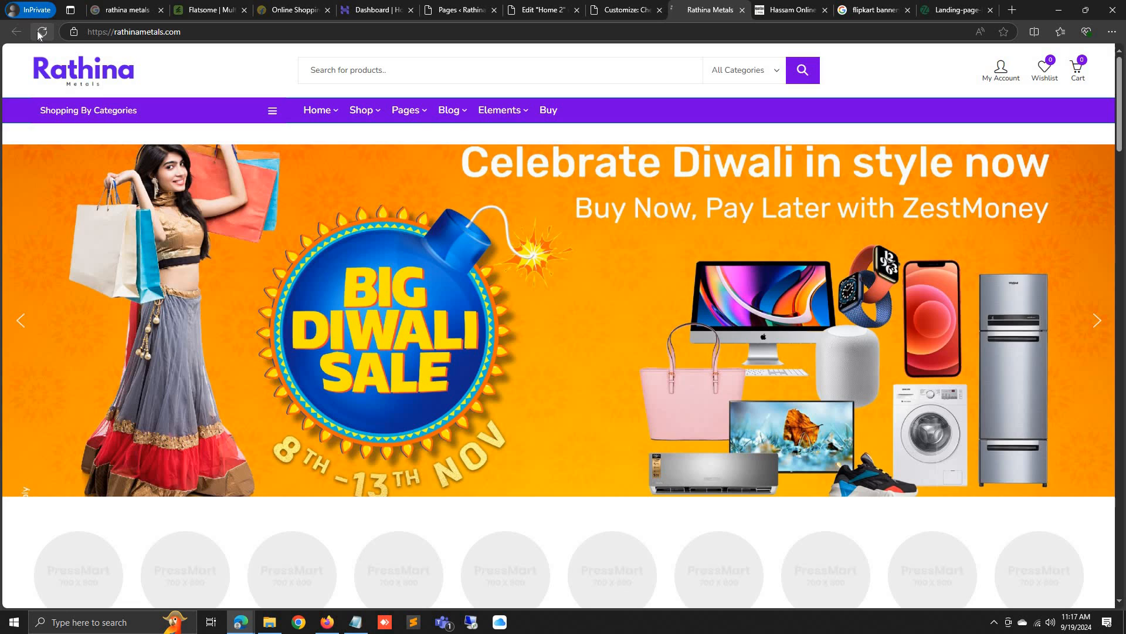
pyautogui.click(39, 34)
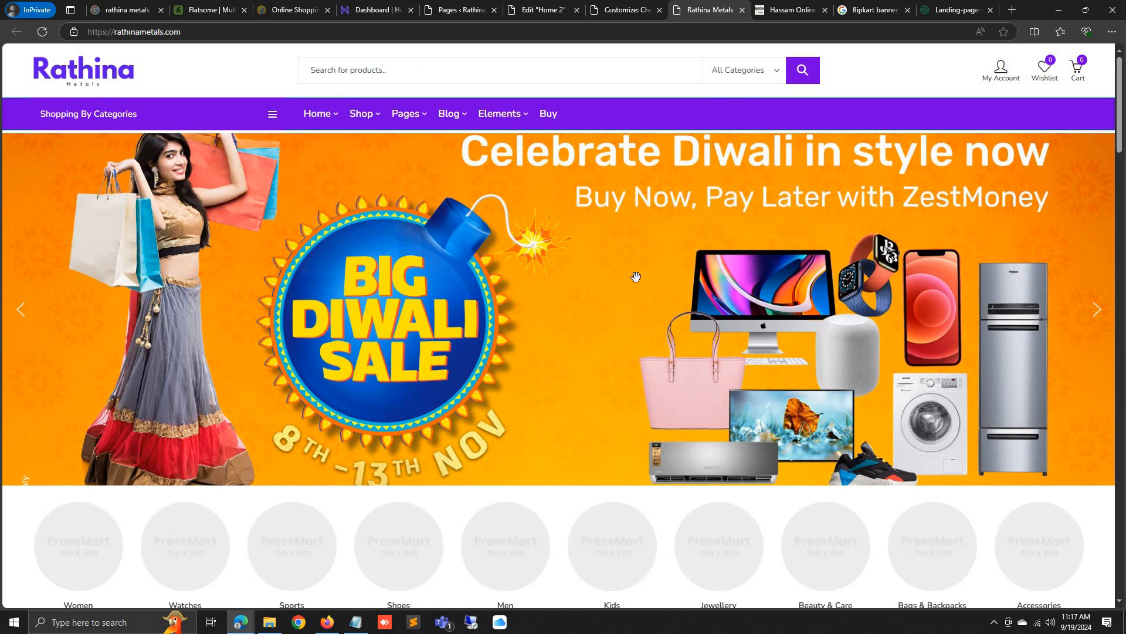
pyautogui.scroll(-3, 620, 447)
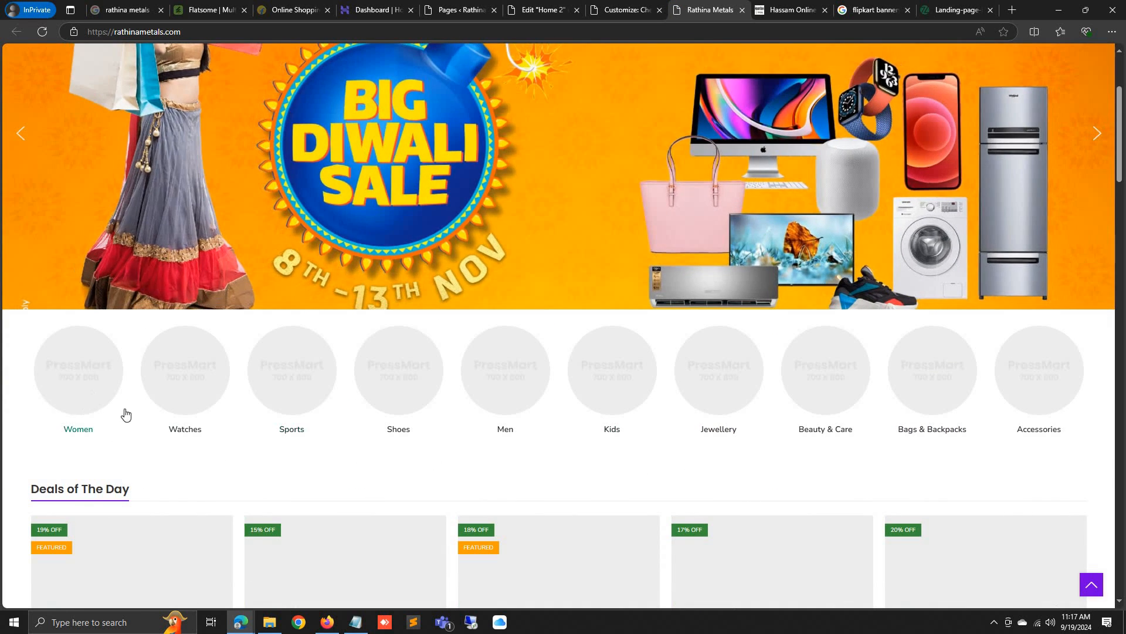
pyautogui.scroll(3, 782, 379)
pyautogui.scroll(-9, 641, 395)
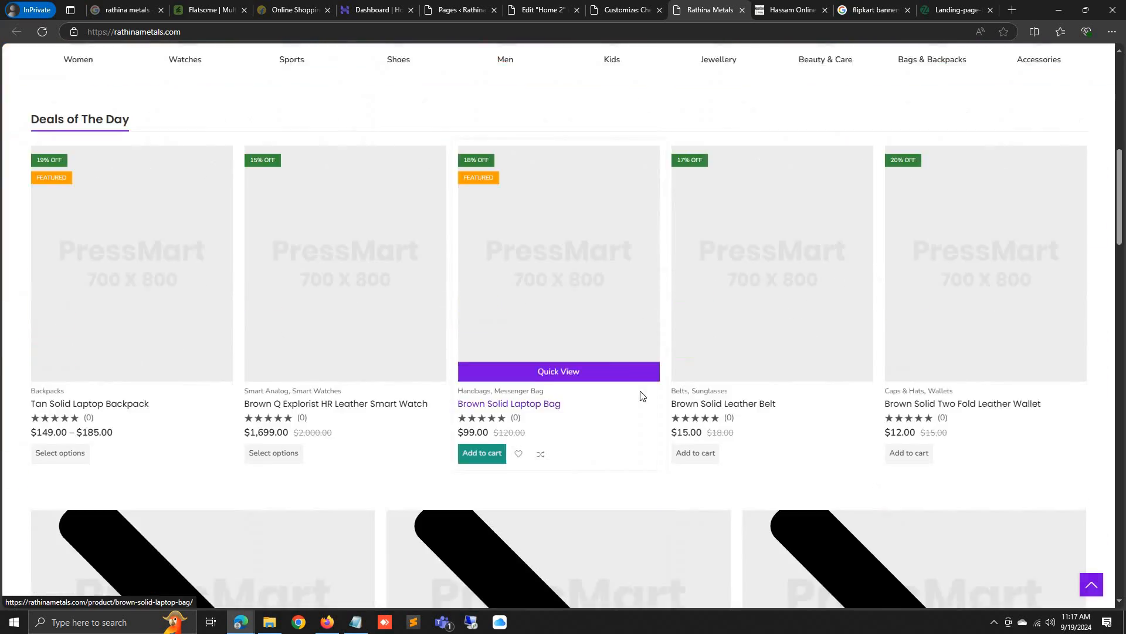
pyautogui.scroll(5, 422, 350)
pyautogui.scroll(4, 422, 351)
pyautogui.scroll(-15, 432, 366)
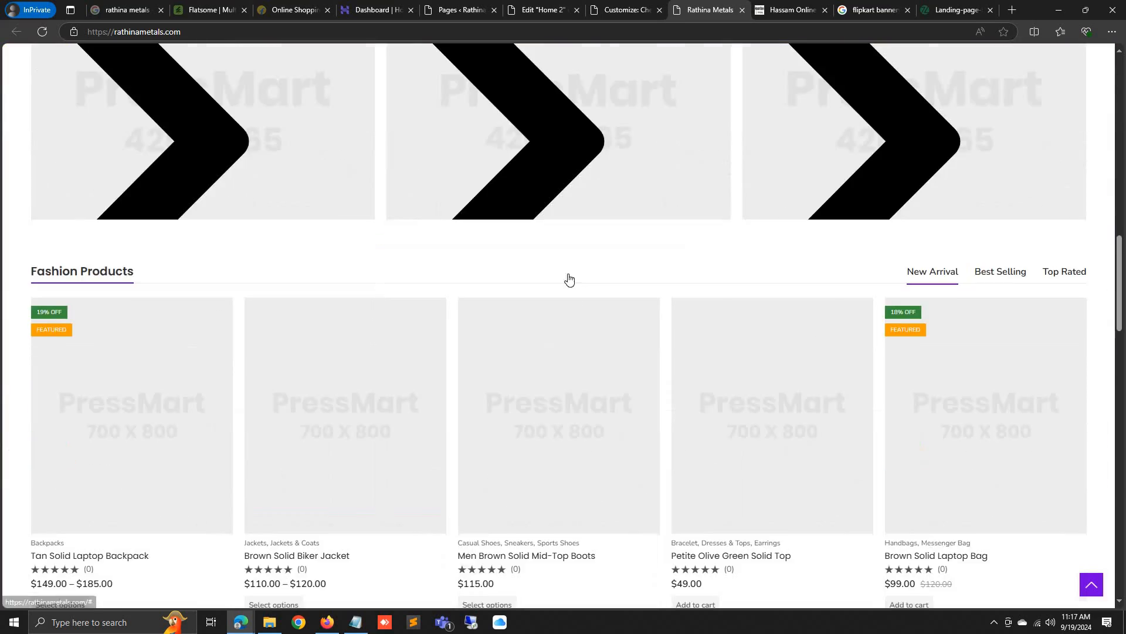
pyautogui.scroll(1, 568, 279)
pyautogui.click(460, 10)
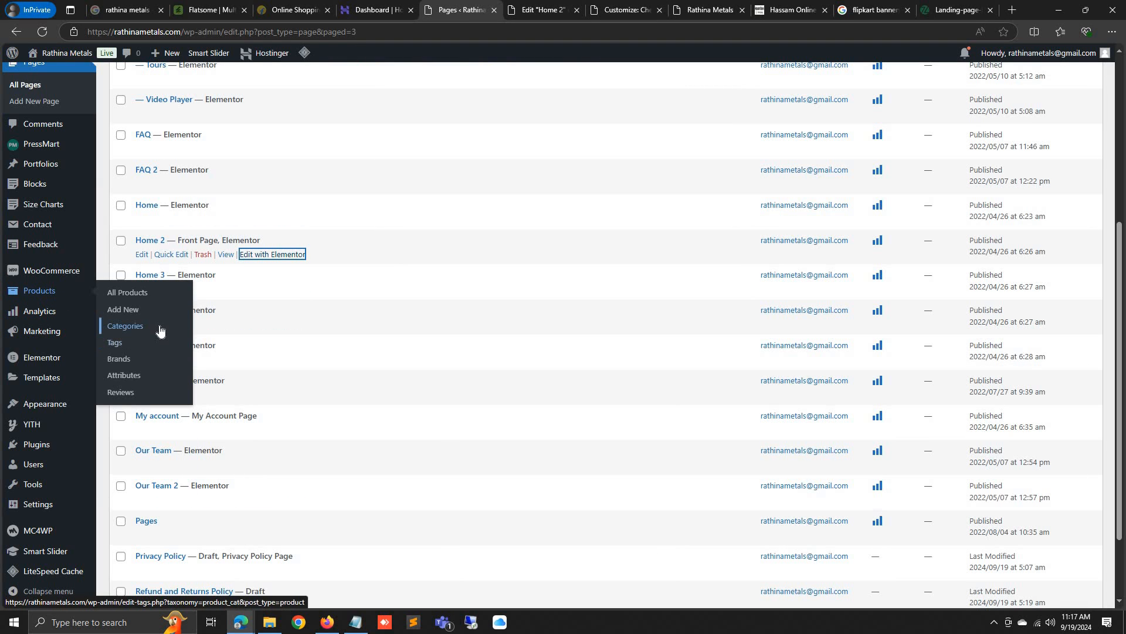
# Open Products > Categories and bulk-delete the first page of categories
pyautogui.click(157, 329)
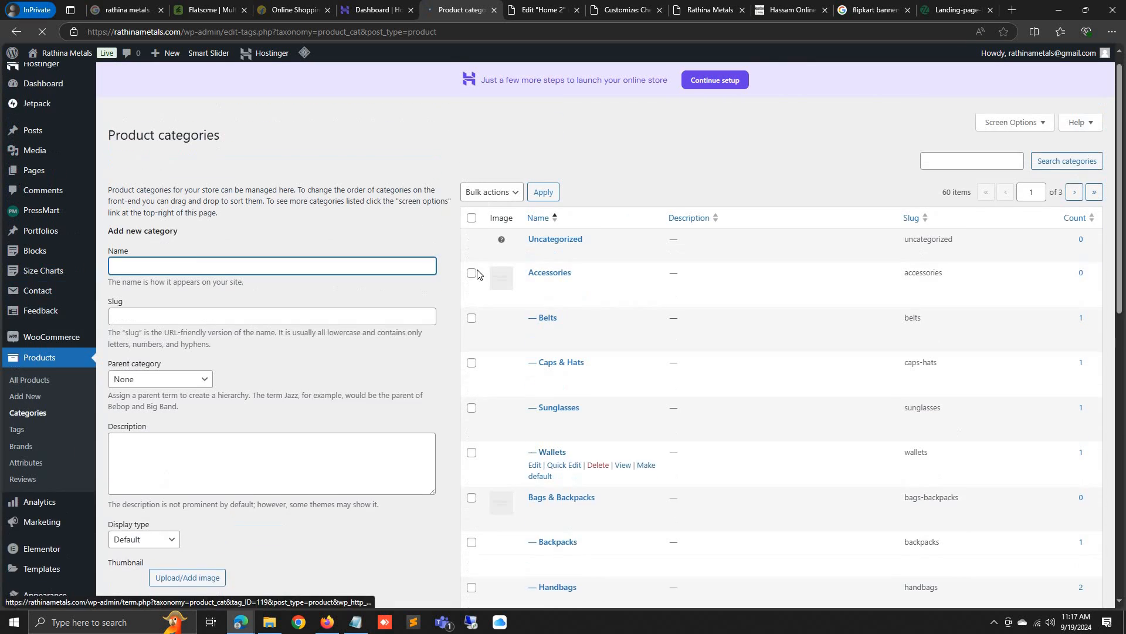
pyautogui.click(473, 236)
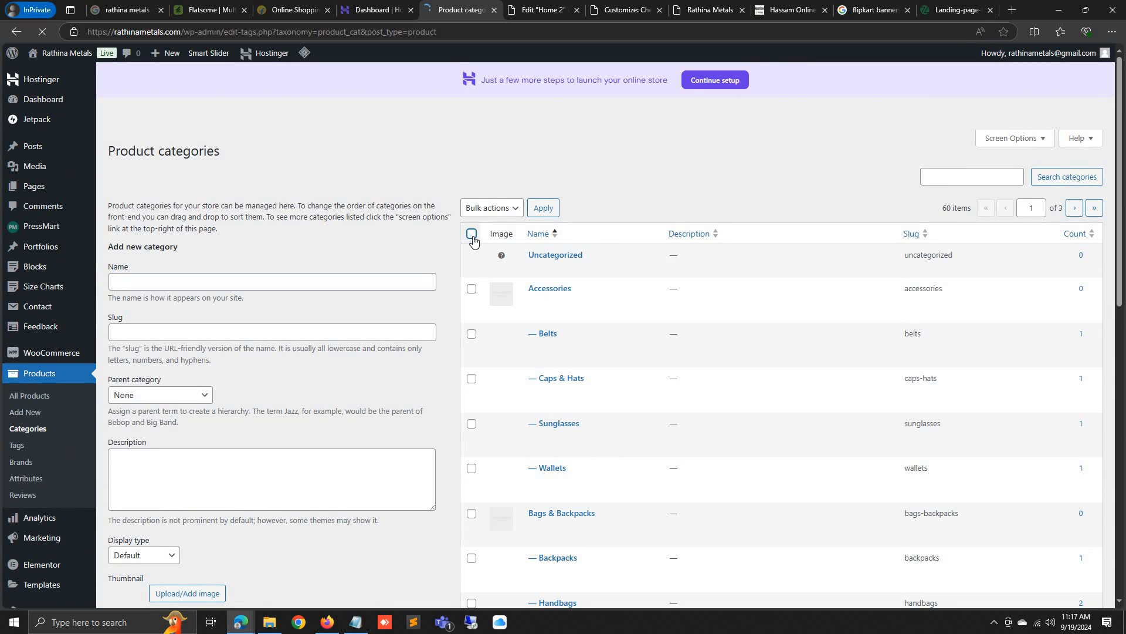
pyautogui.click(473, 237)
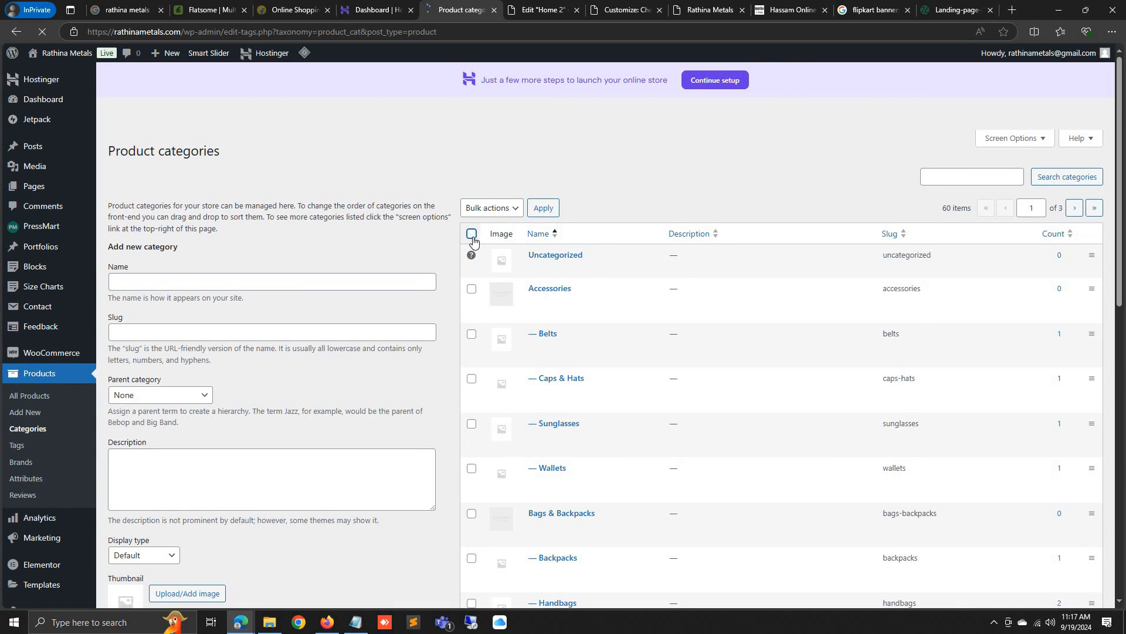
pyautogui.click(492, 207)
pyautogui.click(478, 237)
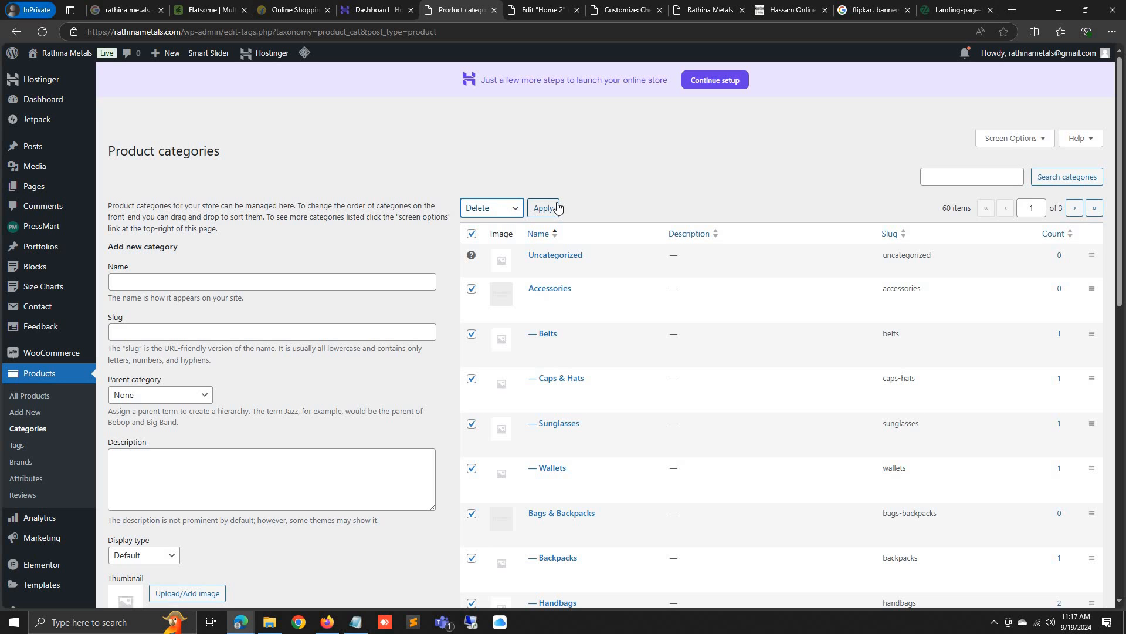
pyautogui.click(551, 208)
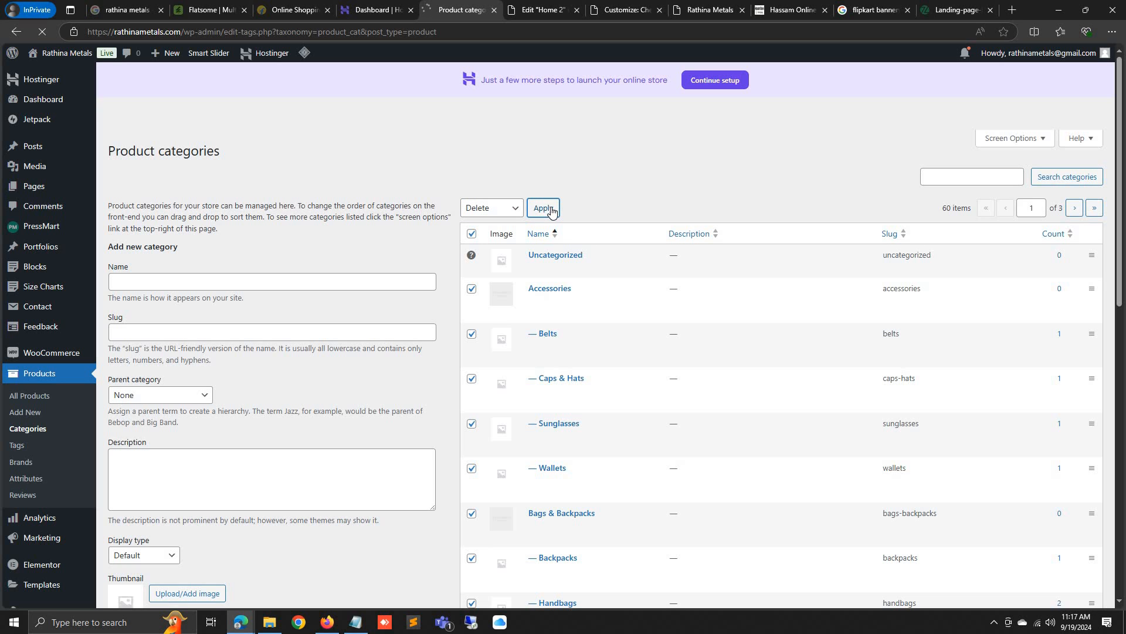
# Bulk-delete the next two batches of remaining product categories
pyautogui.click(473, 234)
pyautogui.click(478, 240)
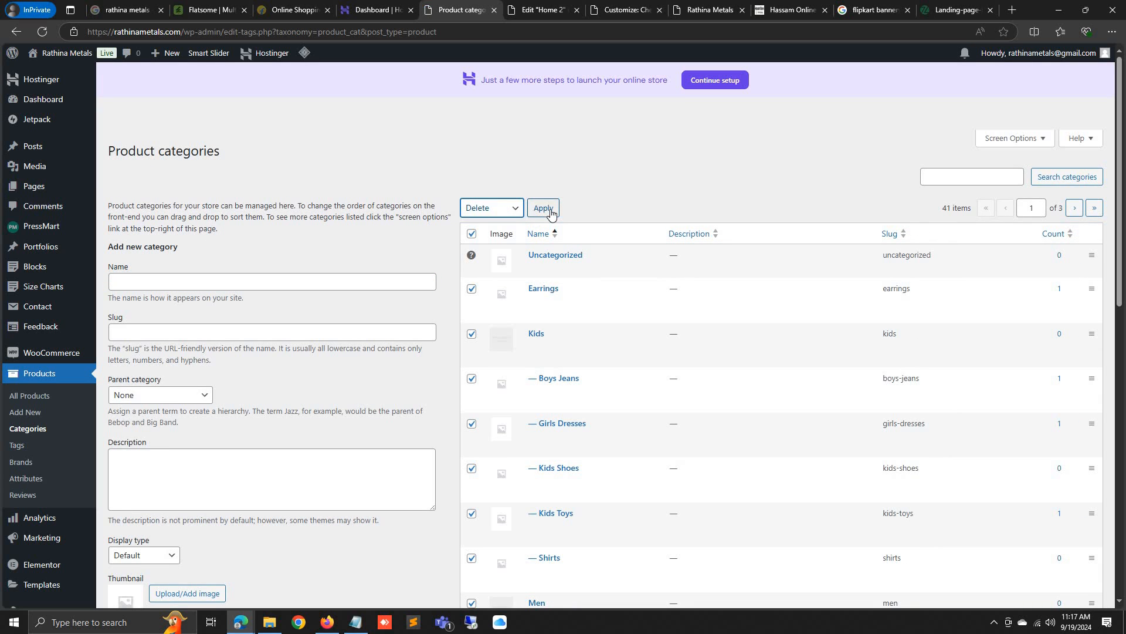
pyautogui.click(550, 210)
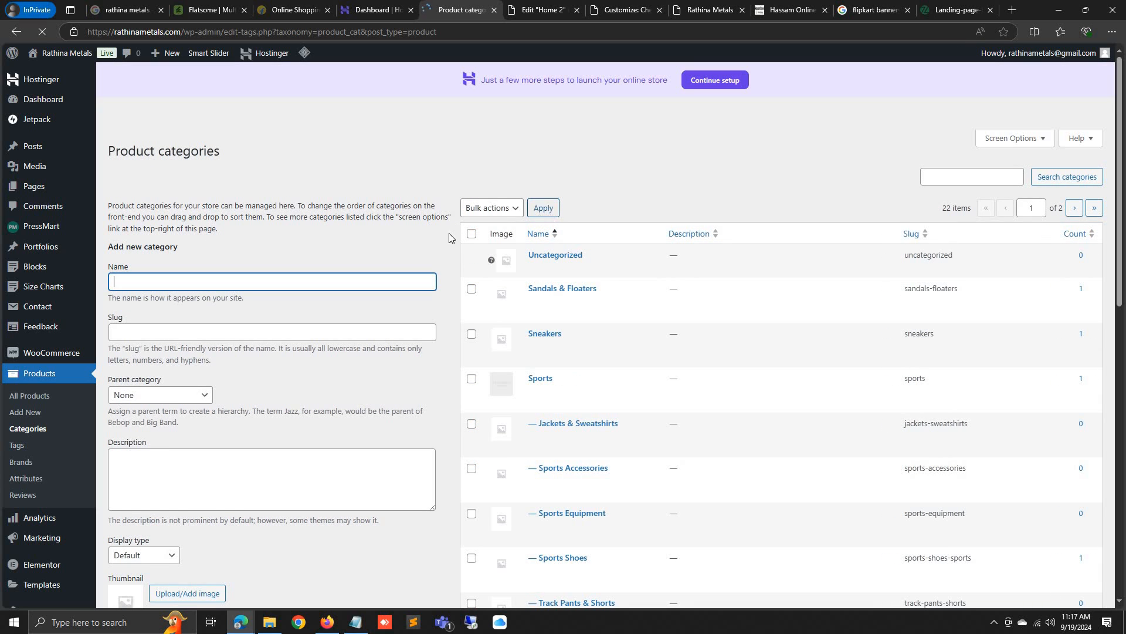
pyautogui.click(471, 233)
pyautogui.click(485, 209)
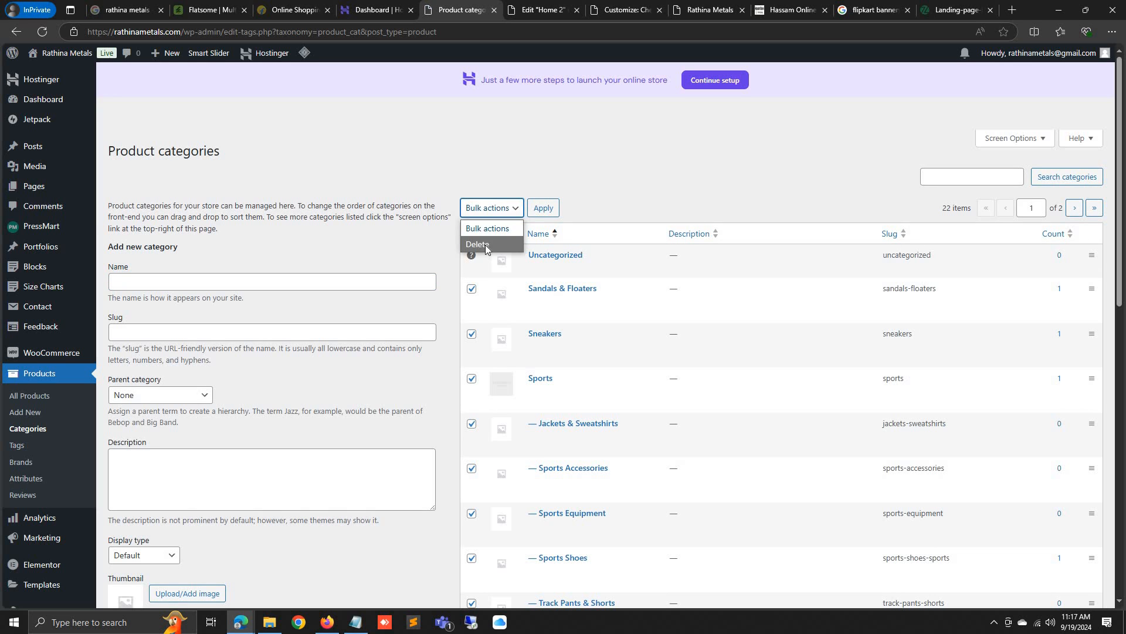
pyautogui.click(478, 241)
pyautogui.click(543, 210)
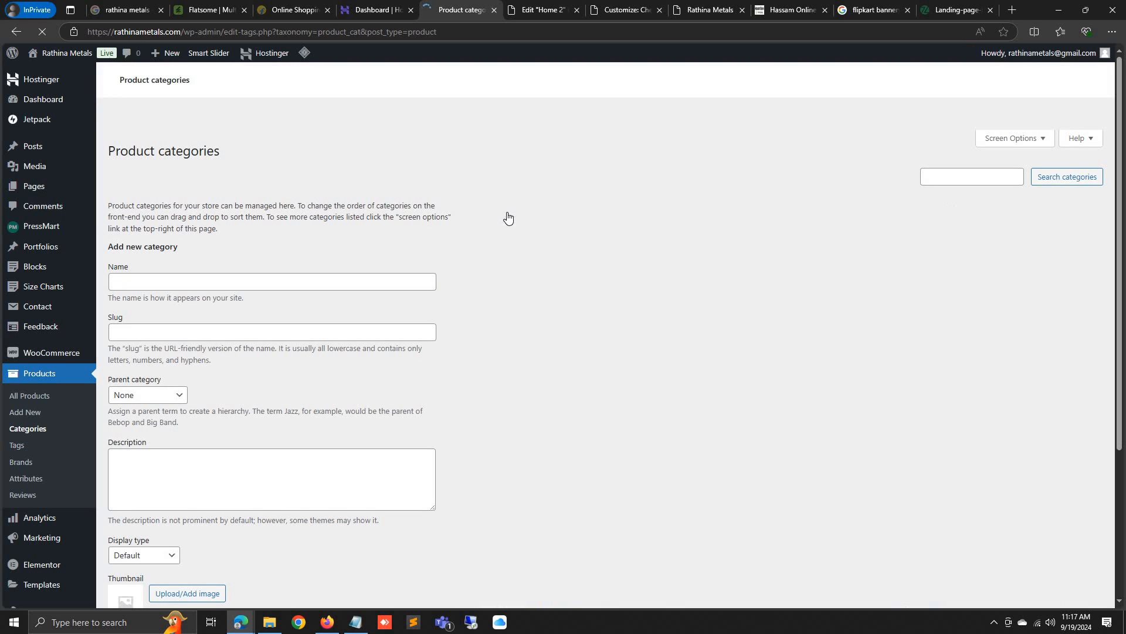
# Bulk-delete the final remaining categories so only Uncategorized is left
pyautogui.click(472, 231)
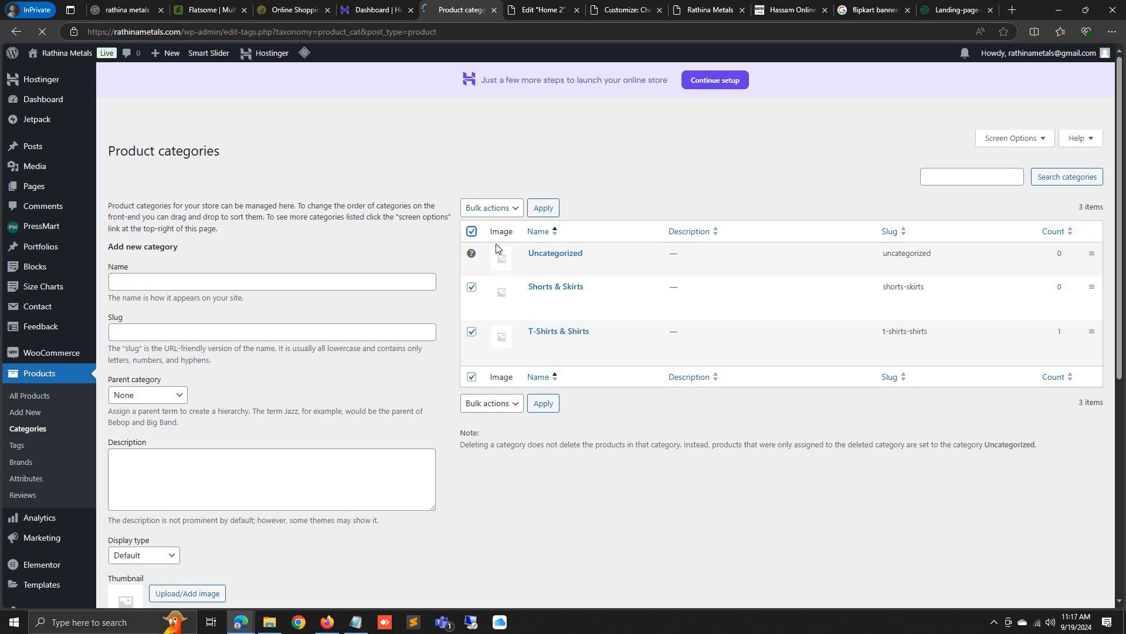
pyautogui.click(492, 208)
pyautogui.click(478, 246)
pyautogui.click(544, 209)
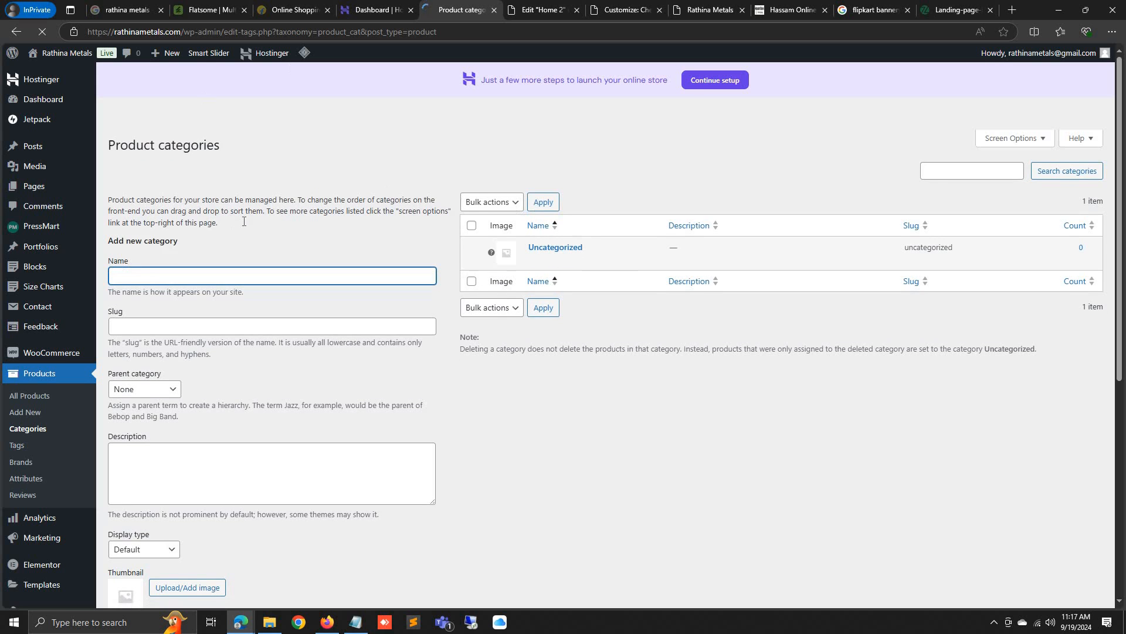
pyautogui.click(52, 398)
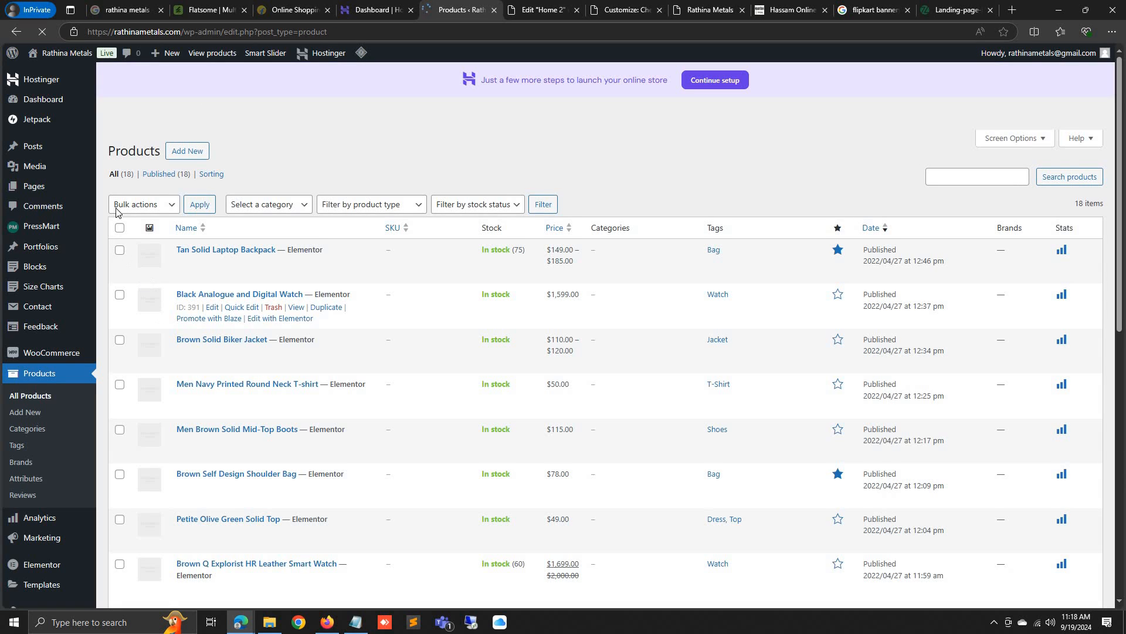
# Move all 18 checked products to Trash and confirm the product list is now empty
pyautogui.click(147, 205)
pyautogui.click(151, 255)
pyautogui.click(199, 205)
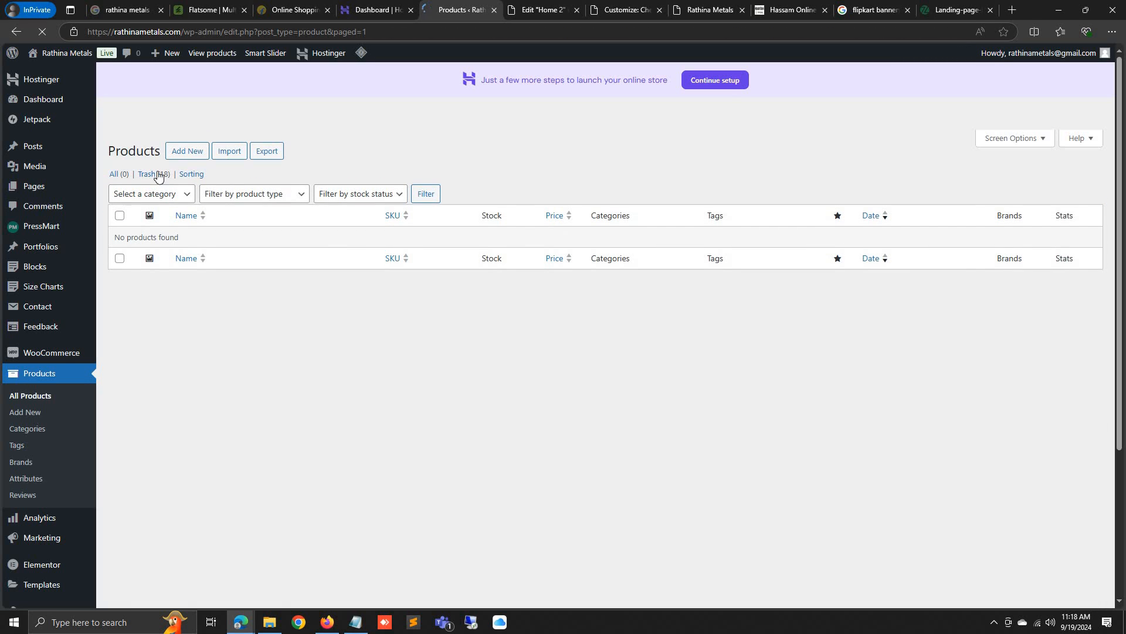
pyautogui.click(155, 175)
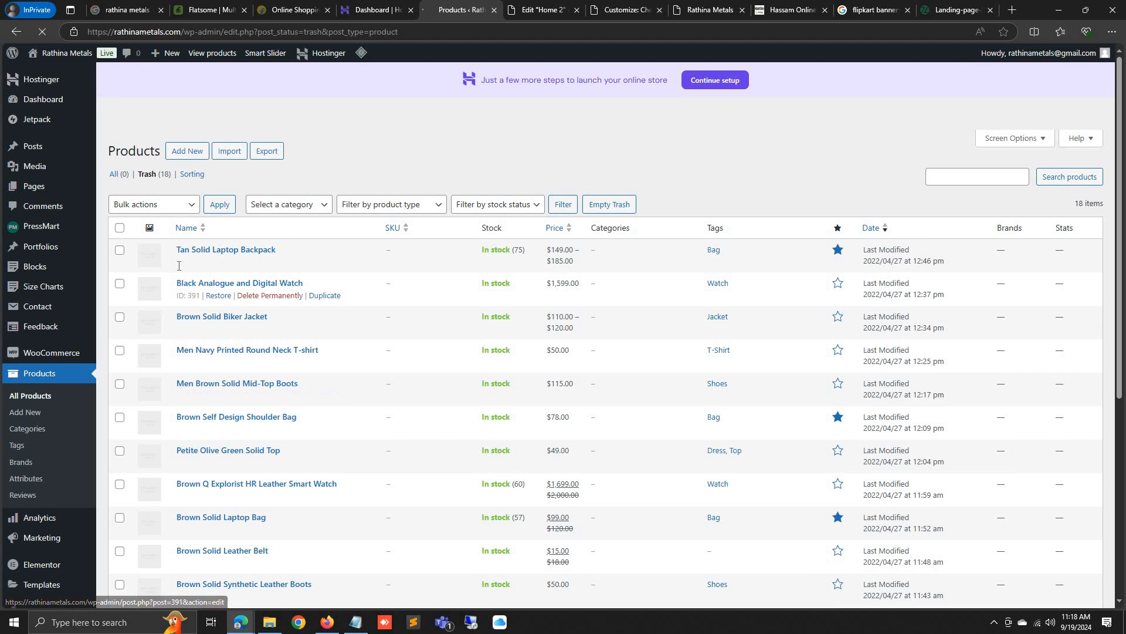
pyautogui.click(115, 174)
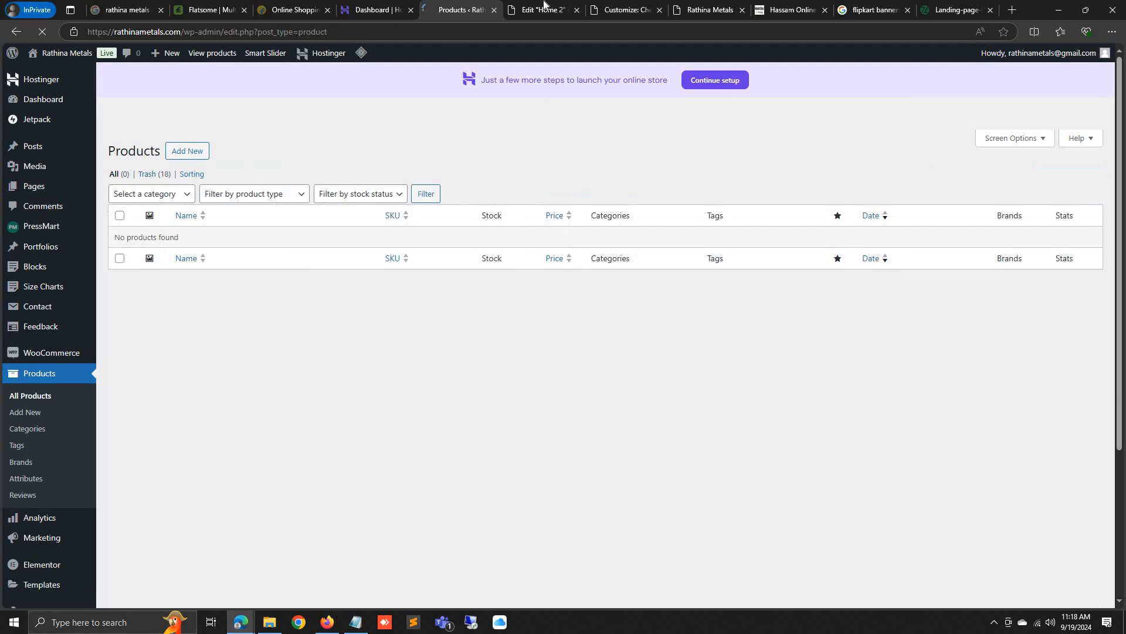
pyautogui.click(641, 5)
pyautogui.click(710, 7)
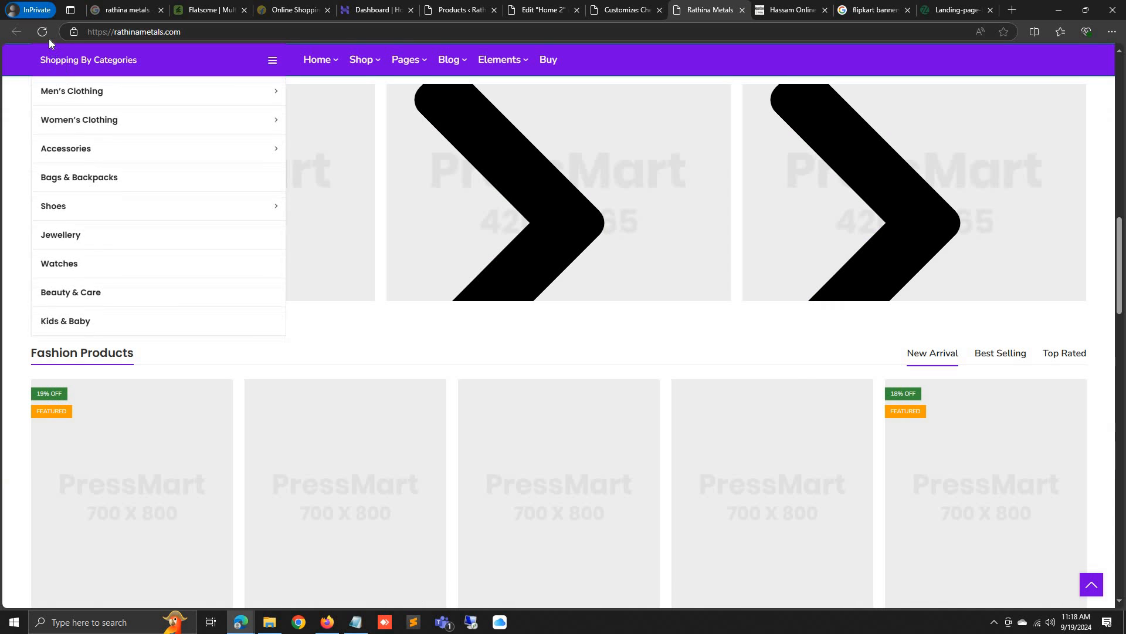
# Reload the storefront and confirm Featured, Best Selling, On Sale and Top Rated sections show no products
pyautogui.click(42, 31)
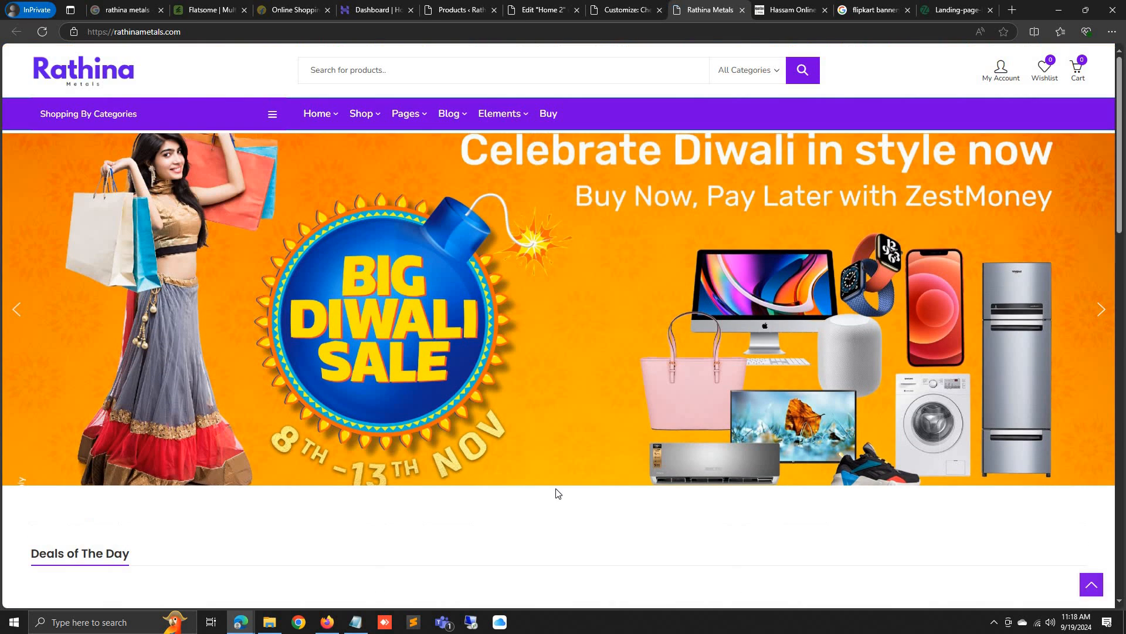
pyautogui.scroll(-15, 553, 495)
pyautogui.scroll(-3, 548, 517)
pyautogui.scroll(10, 552, 351)
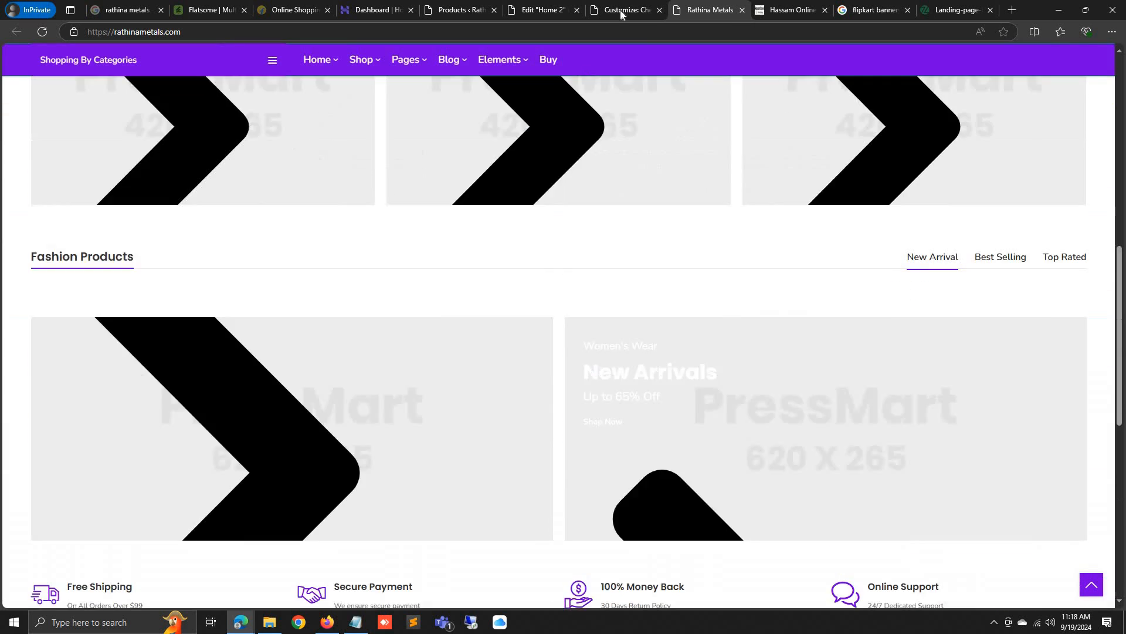
pyautogui.click(622, 9)
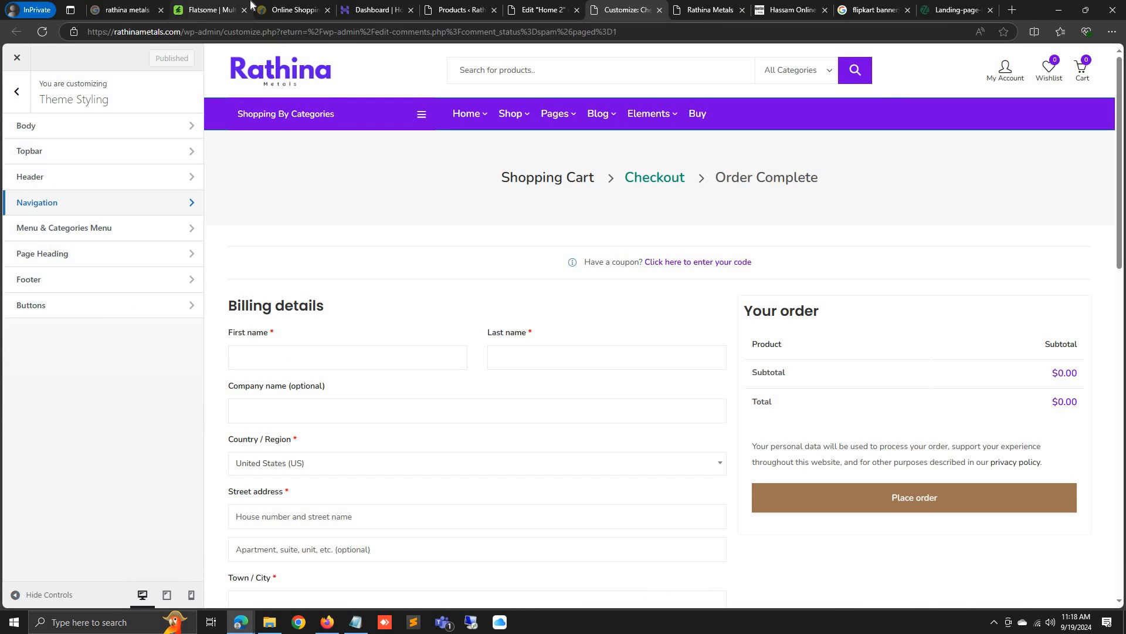
pyautogui.click(541, 10)
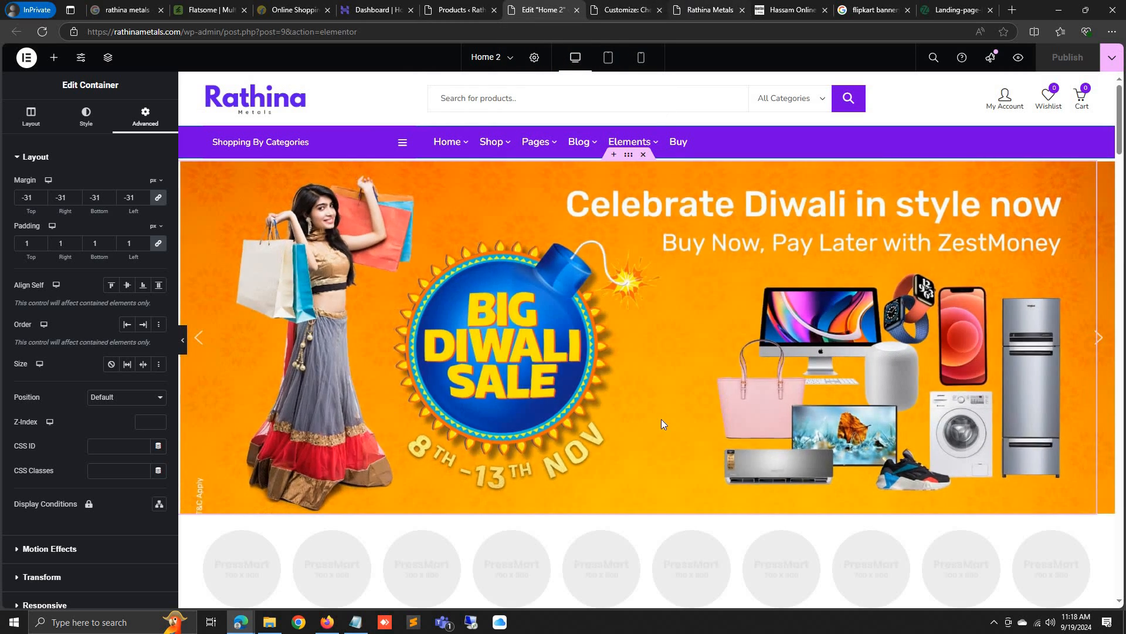
pyautogui.hotkey('ctrl', 'Tab')
pyautogui.hotkey('ctrl', 'Tab')
pyautogui.scroll(-1, 469, 504)
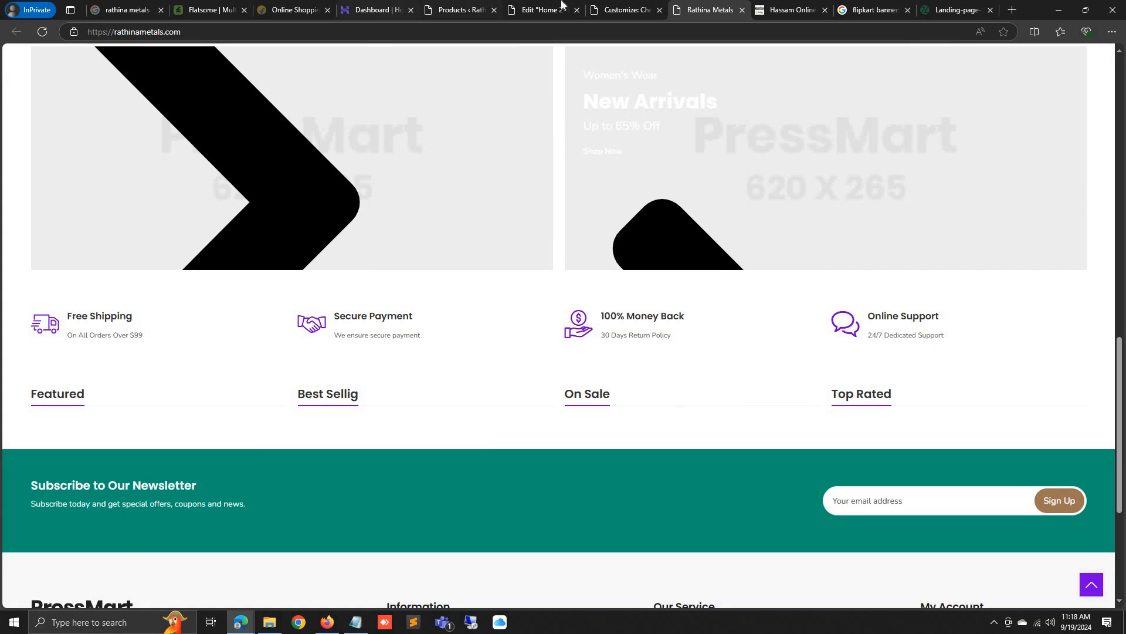
# In the customizer, go back to the main sections and review the Newsletter settings
pyautogui.click(613, 9)
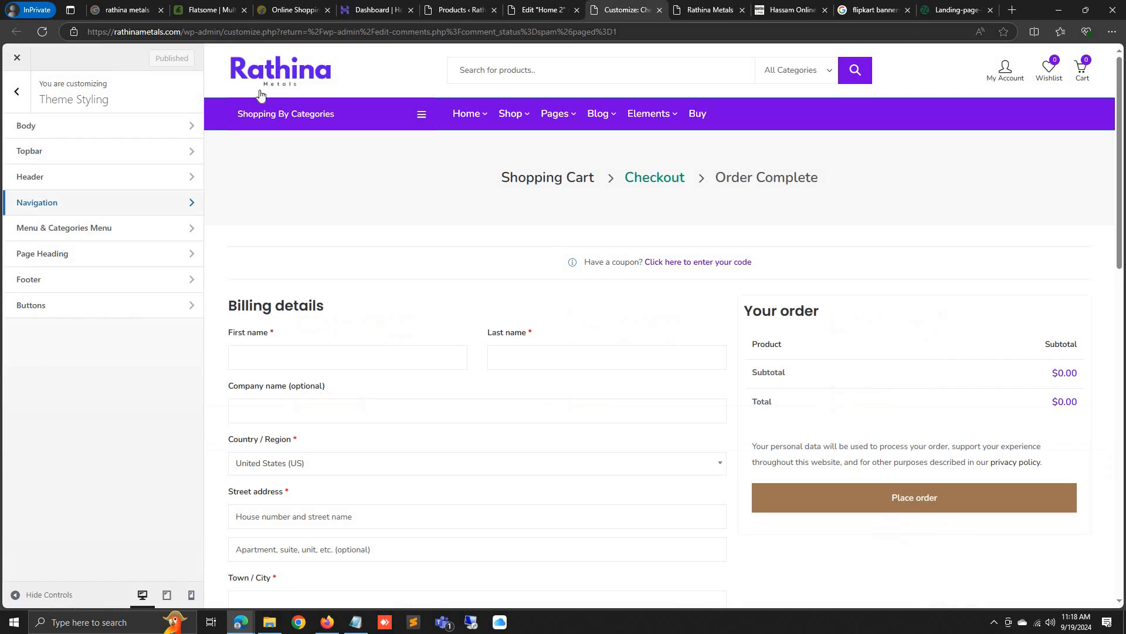
pyautogui.click(15, 92)
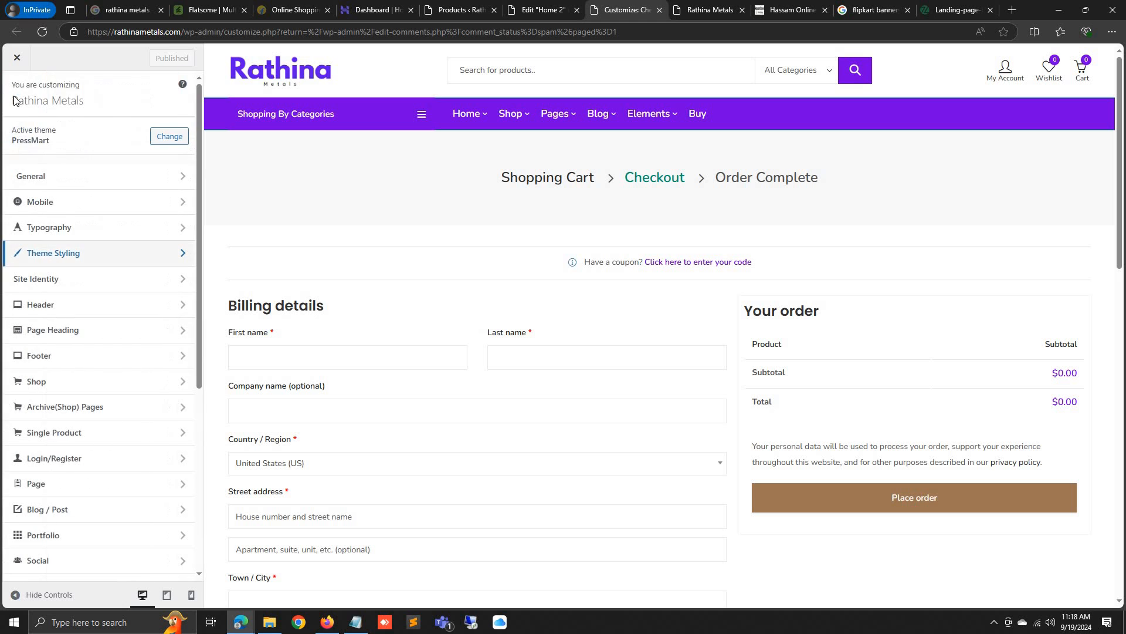
pyautogui.scroll(-5, 79, 414)
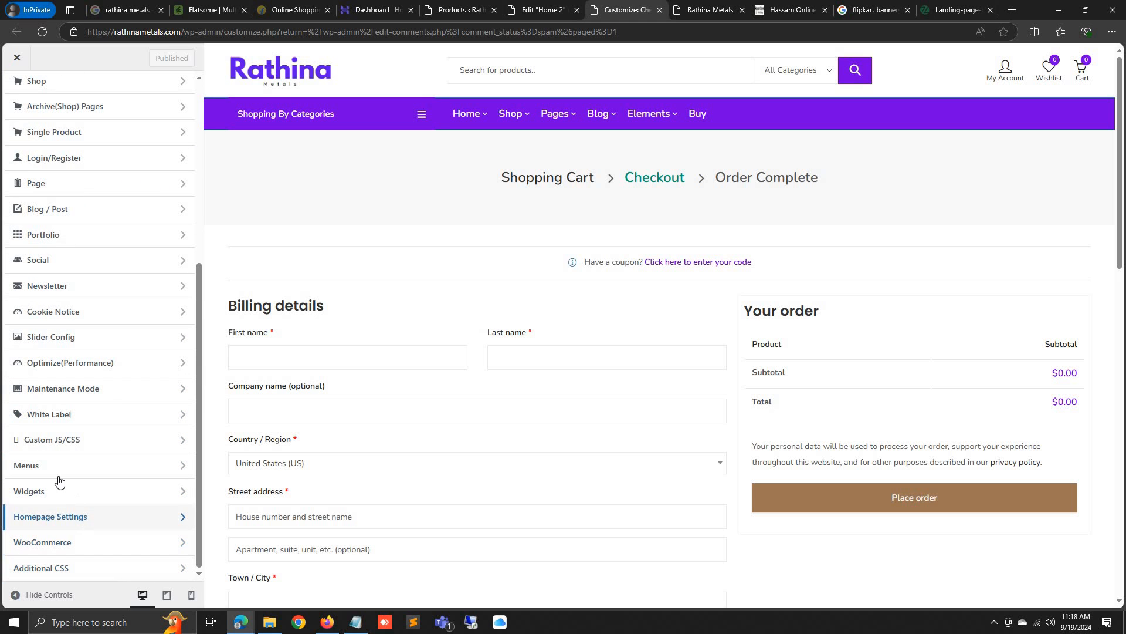
pyautogui.click(69, 285)
pyautogui.scroll(-2, 64, 303)
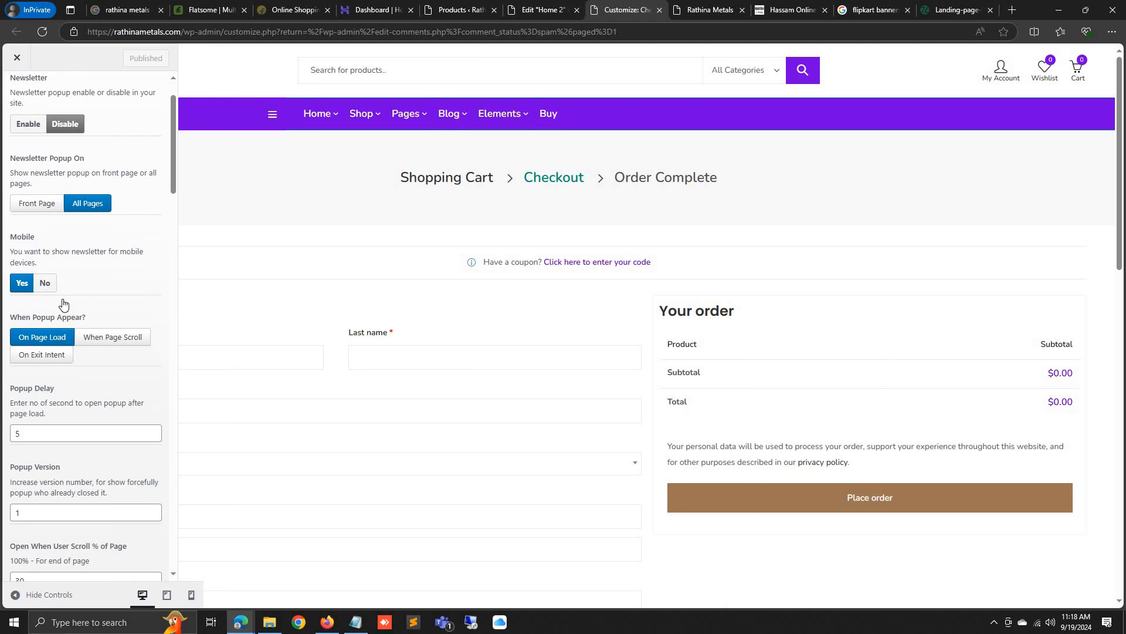
pyautogui.scroll(-7, 64, 303)
pyautogui.scroll(8, 34, 164)
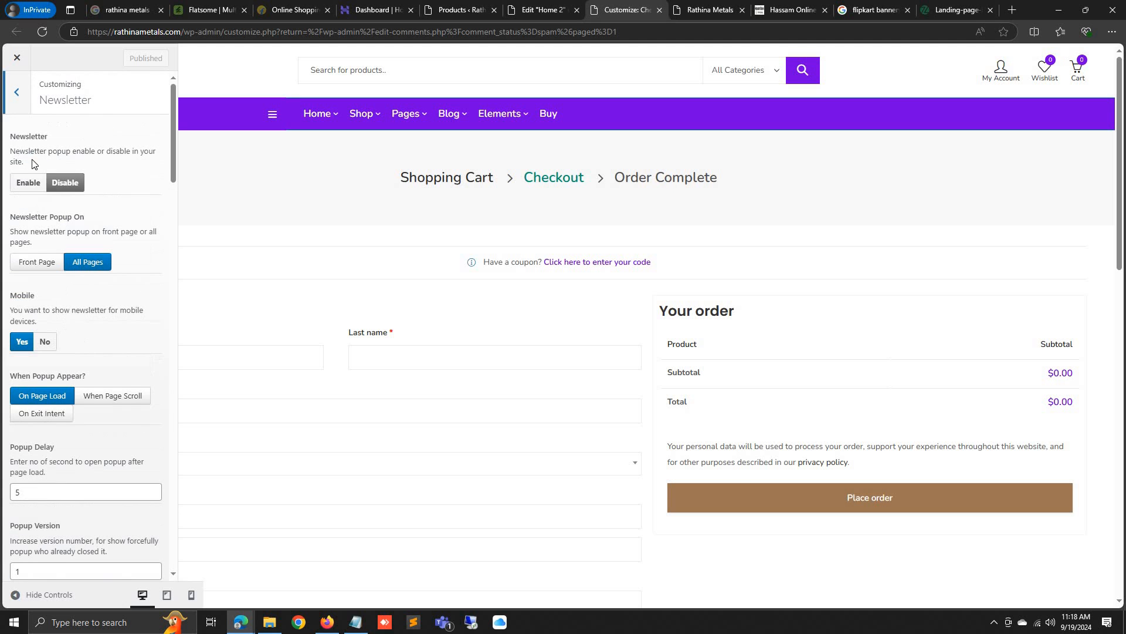
pyautogui.click(24, 109)
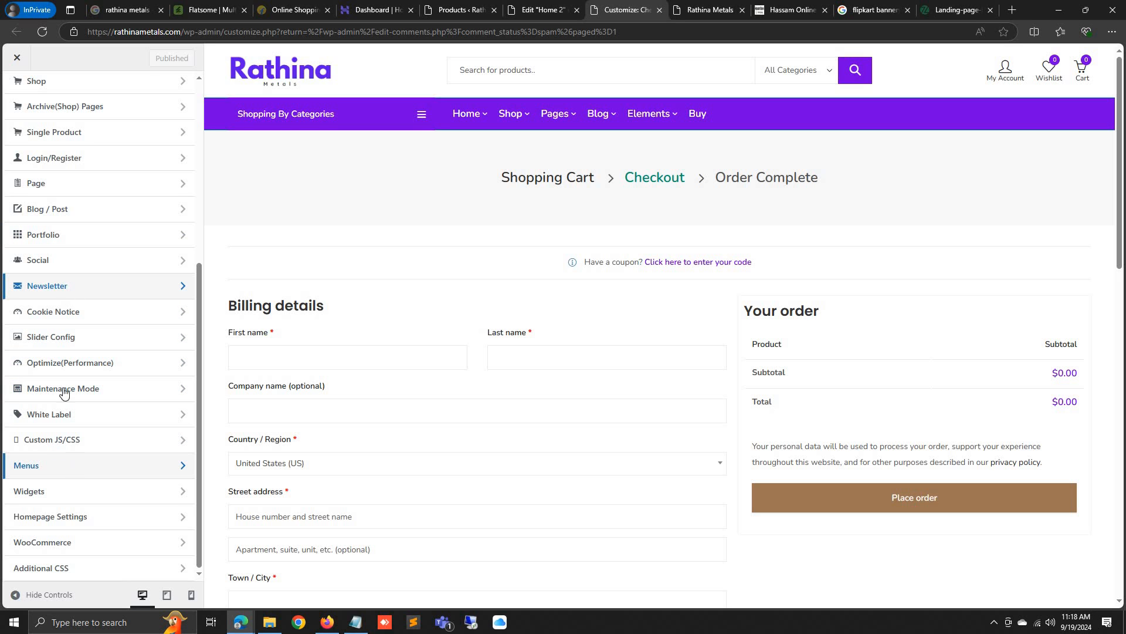
# Set Footer > Subscribe to No to hide the footer's subscribe section
pyautogui.scroll(2, 78, 339)
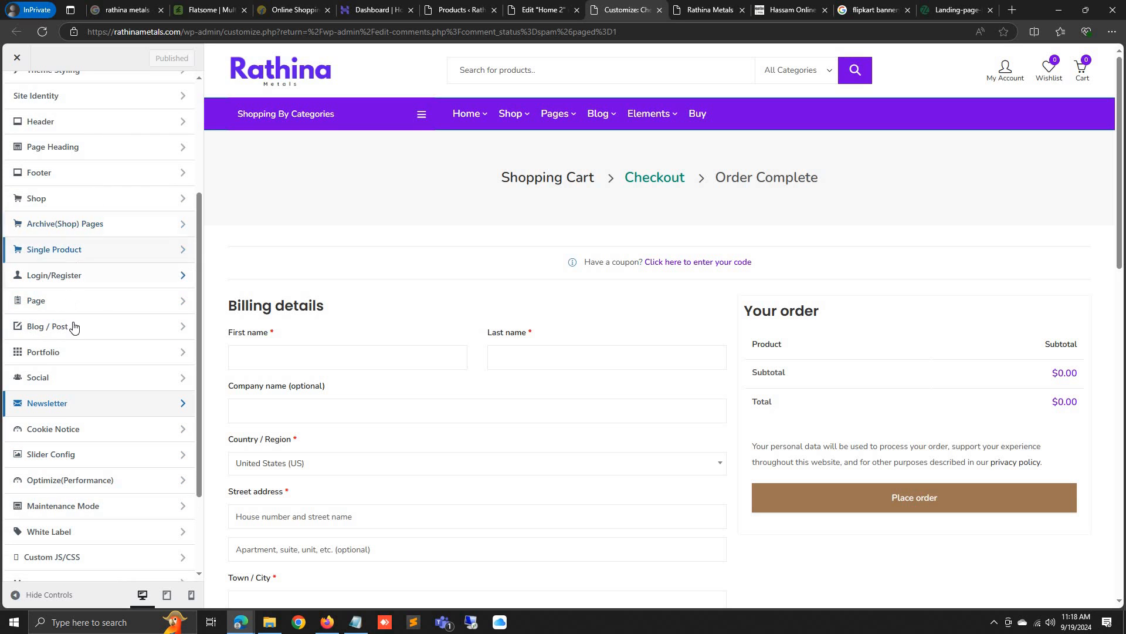
pyautogui.scroll(1, 71, 234)
pyautogui.click(73, 232)
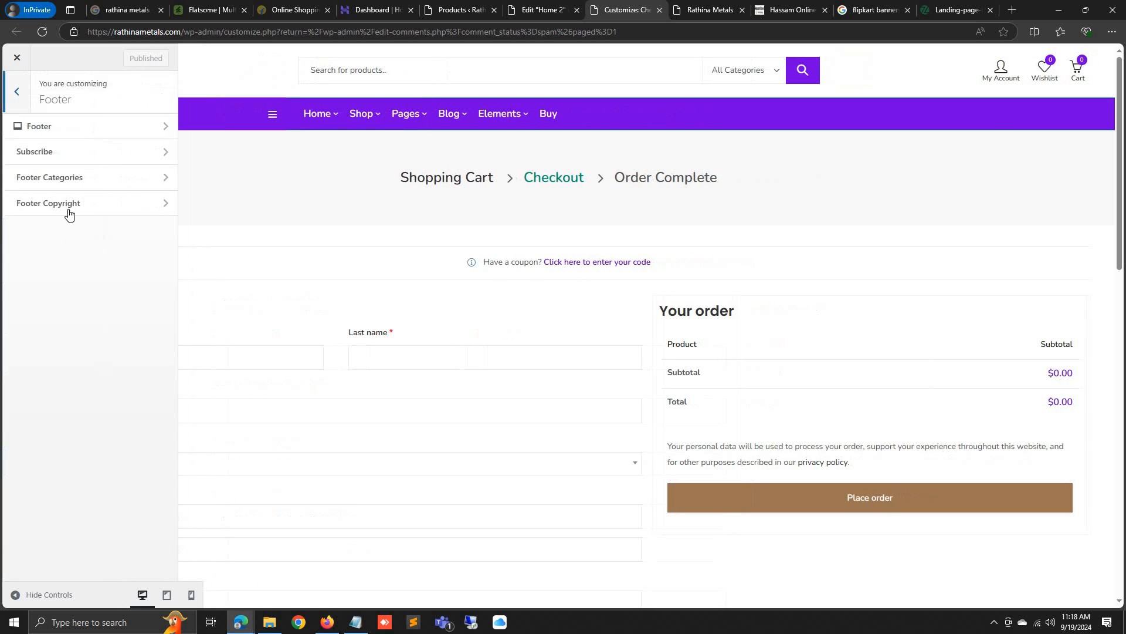
pyautogui.click(64, 153)
pyautogui.click(51, 171)
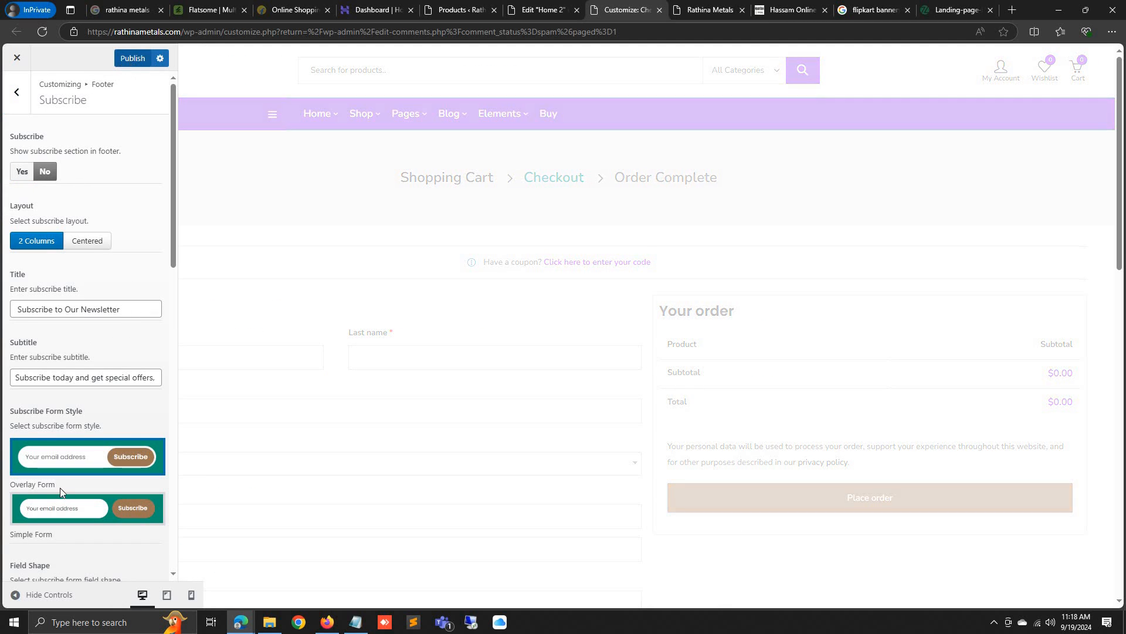
pyautogui.click(711, 10)
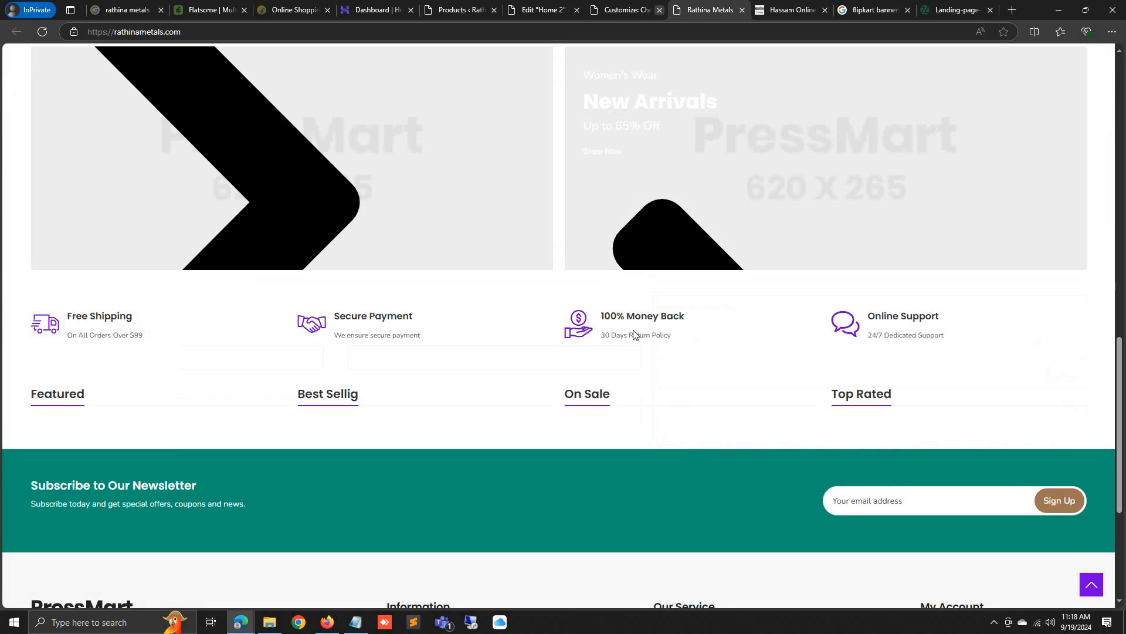
pyautogui.scroll(2, 634, 241)
# Delete the categories row, Deals of The Day, Fashion Products, New Arrivals and product-column sections
pyautogui.click(542, 10)
pyautogui.scroll(-4, 604, 322)
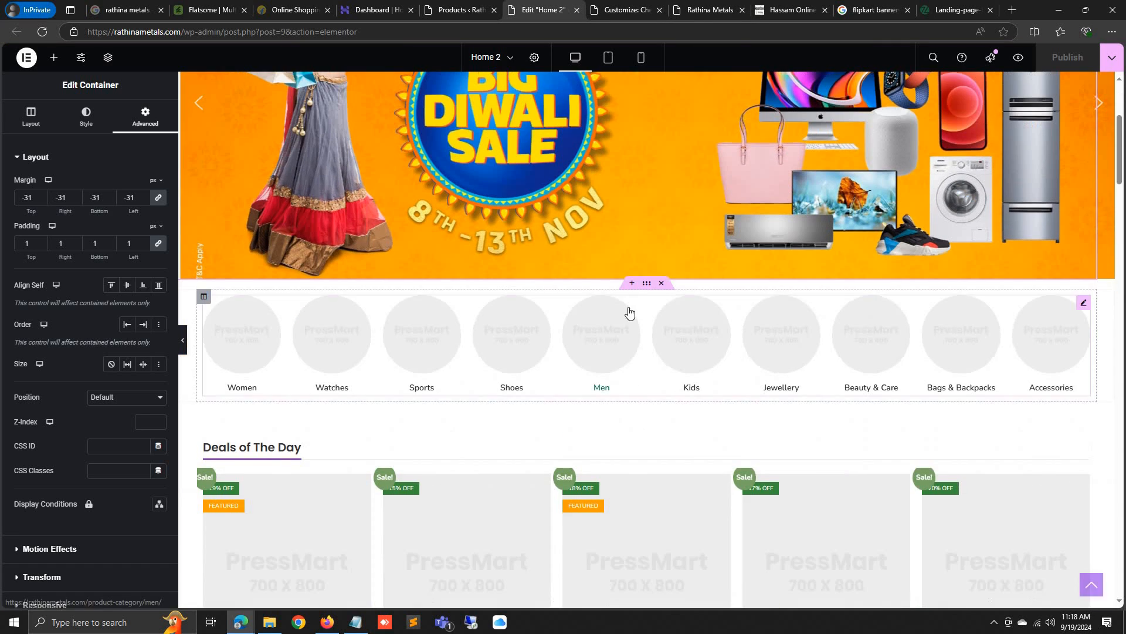
pyautogui.click(661, 283)
pyautogui.click(662, 255)
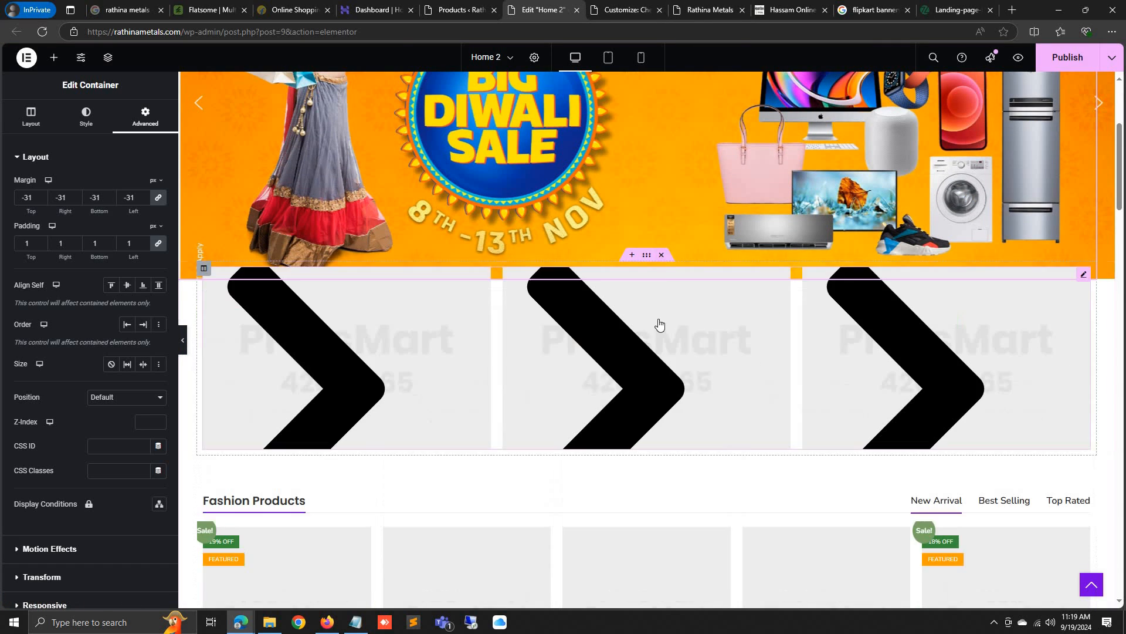
pyautogui.click(662, 256)
pyautogui.click(661, 255)
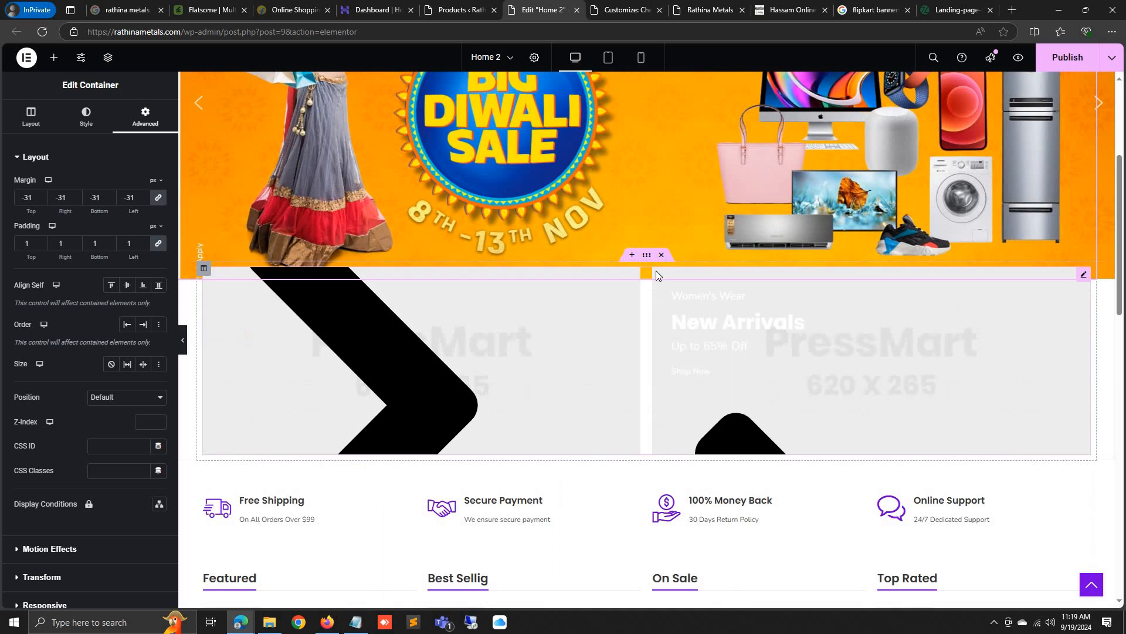
pyautogui.click(662, 255)
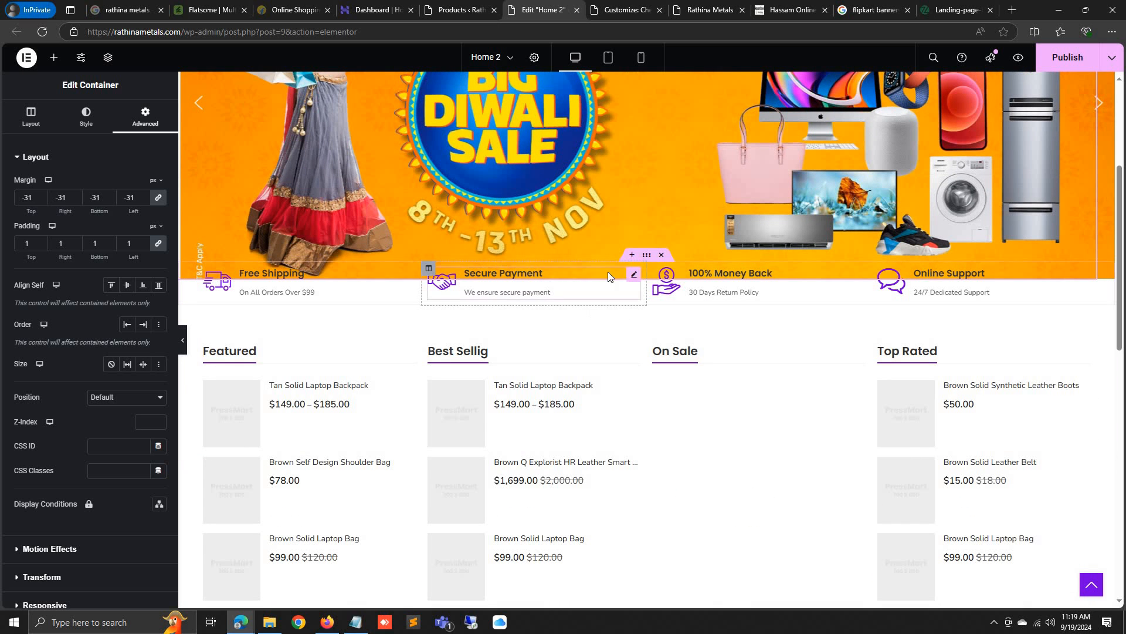
pyautogui.click(548, 295)
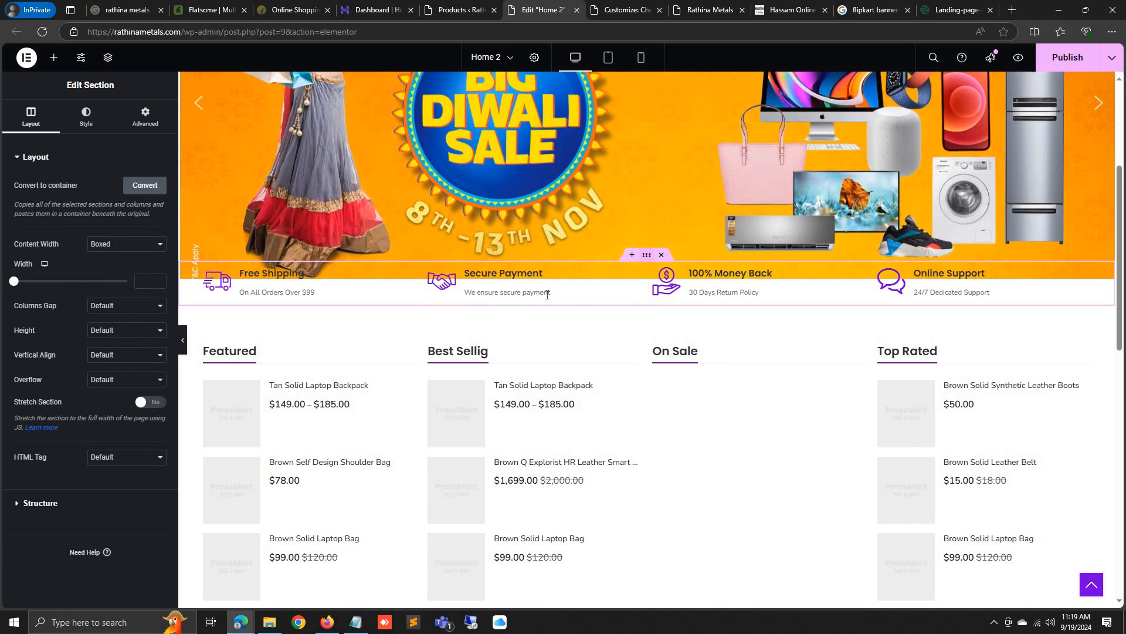
pyautogui.click(631, 255)
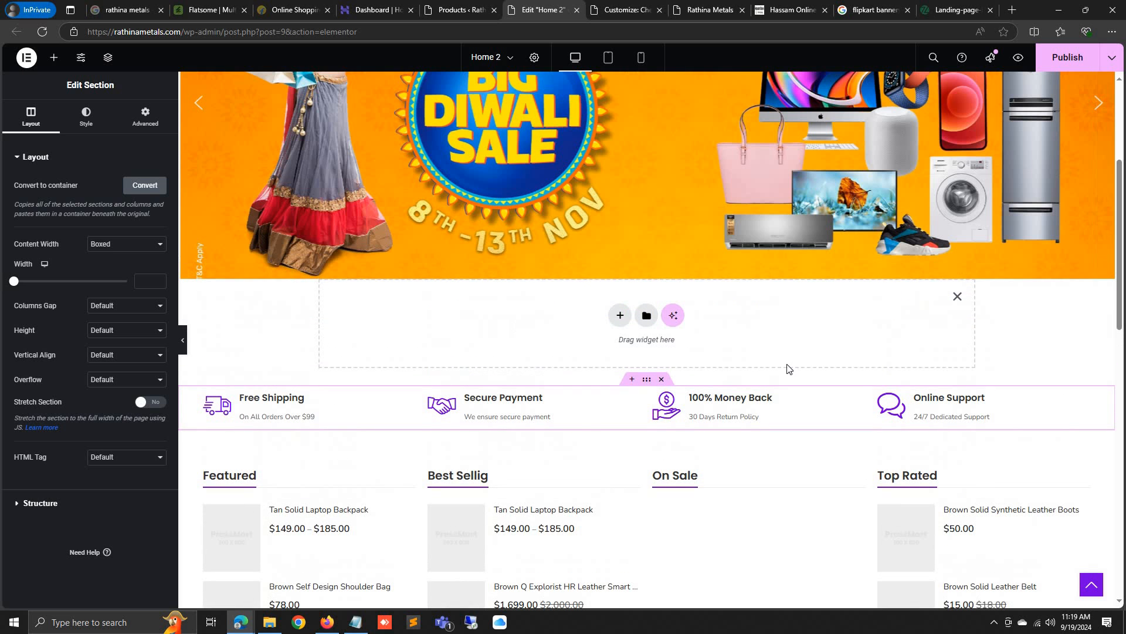
pyautogui.click(957, 297)
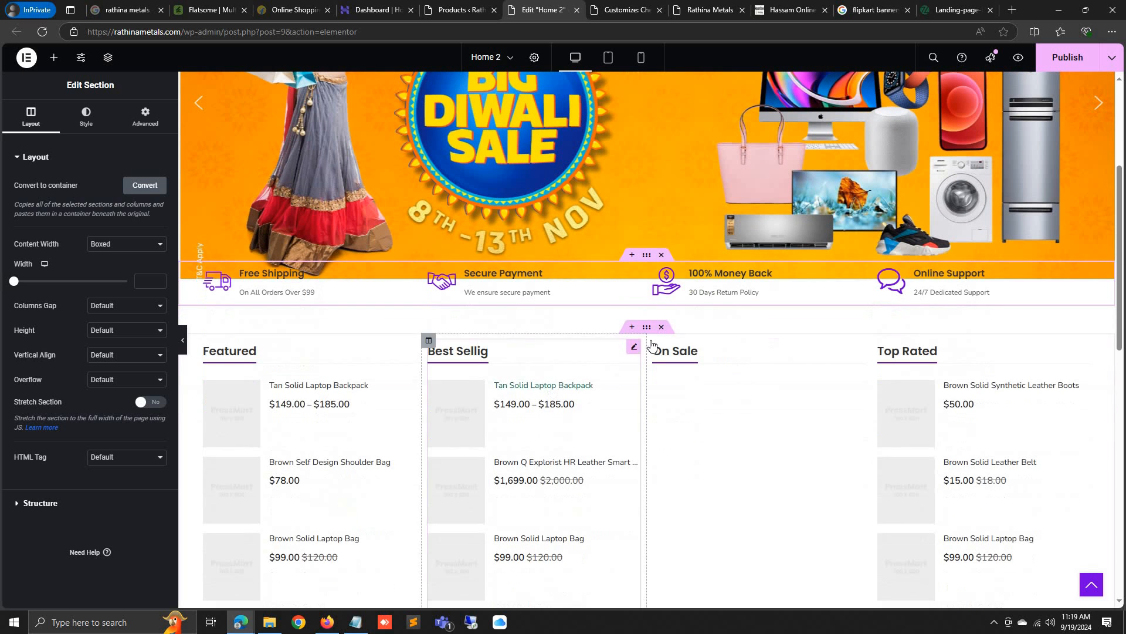
pyautogui.click(663, 327)
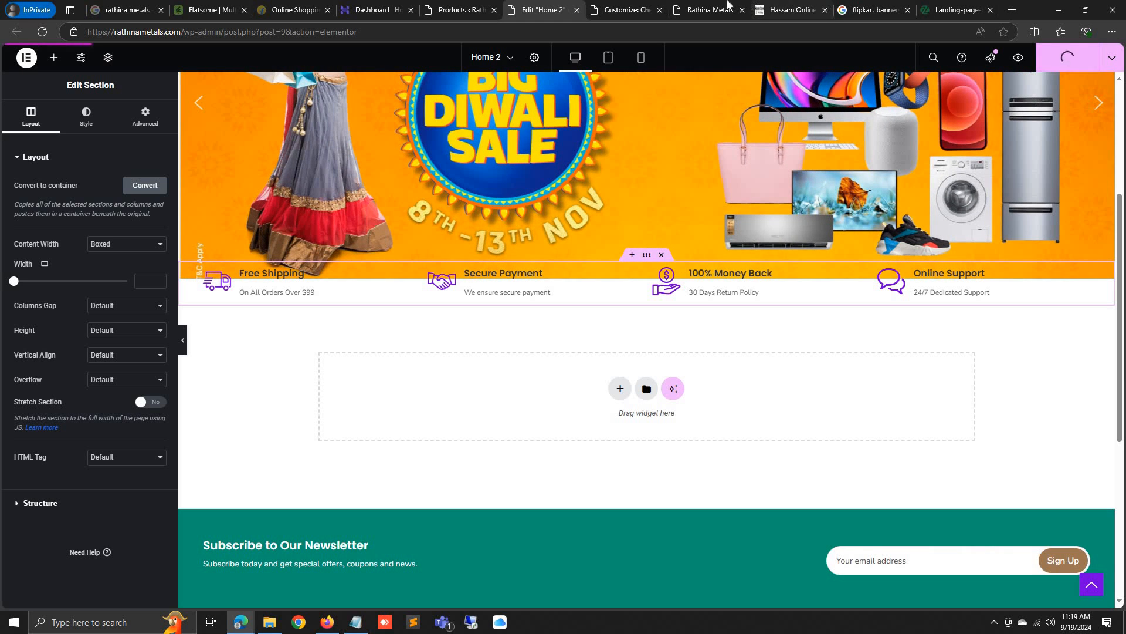
# Reload the live storefront to check the trimmed homepage
pyautogui.click(707, 10)
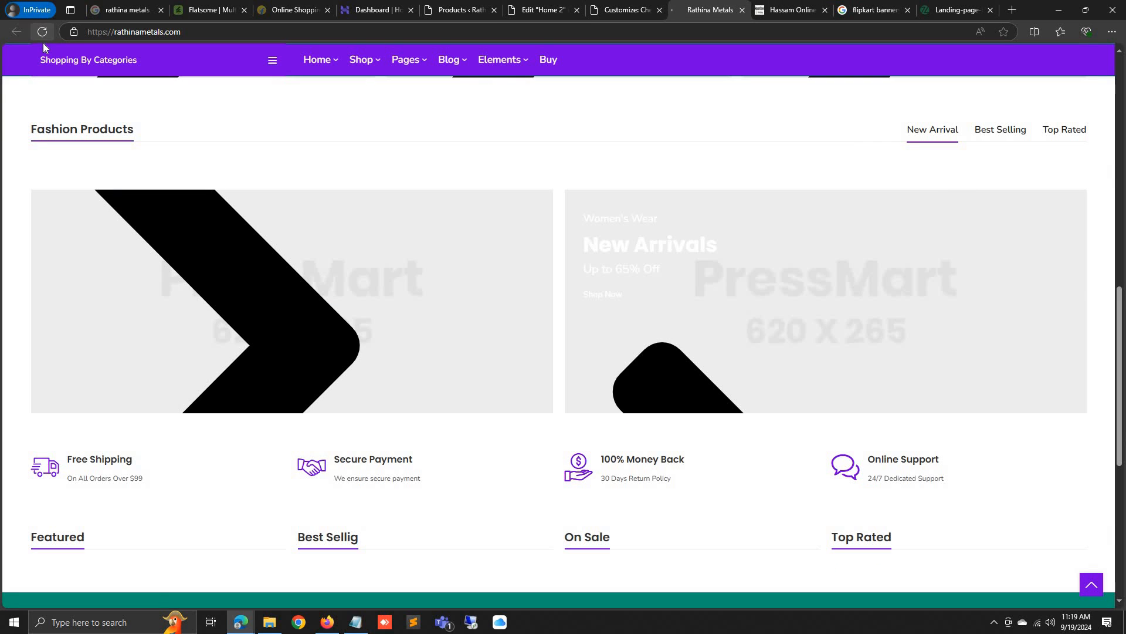
pyautogui.click(42, 32)
pyautogui.scroll(-5, 496, 485)
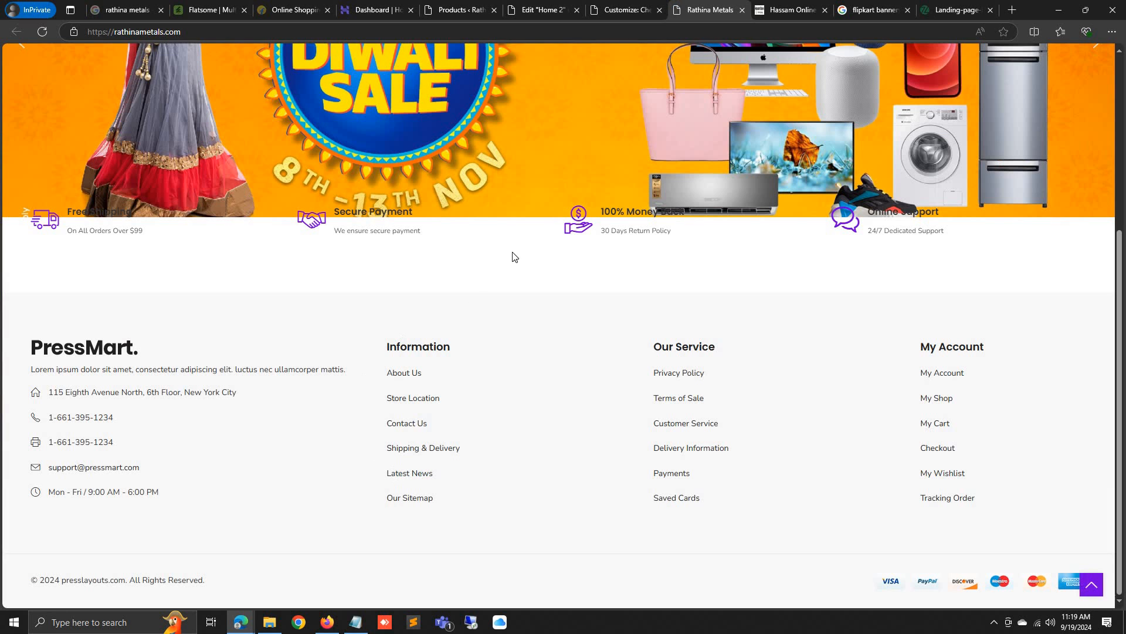
pyautogui.click(629, 8)
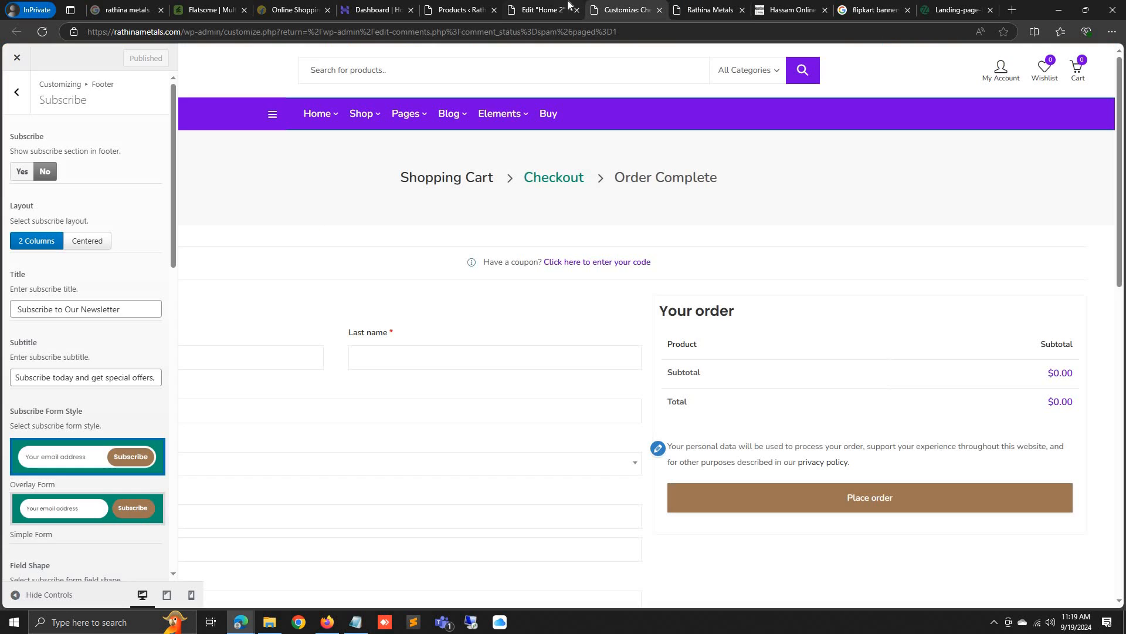
pyautogui.click(543, 10)
# Add an empty section above the features row and place a 50 px Spacer in it
pyautogui.click(631, 254)
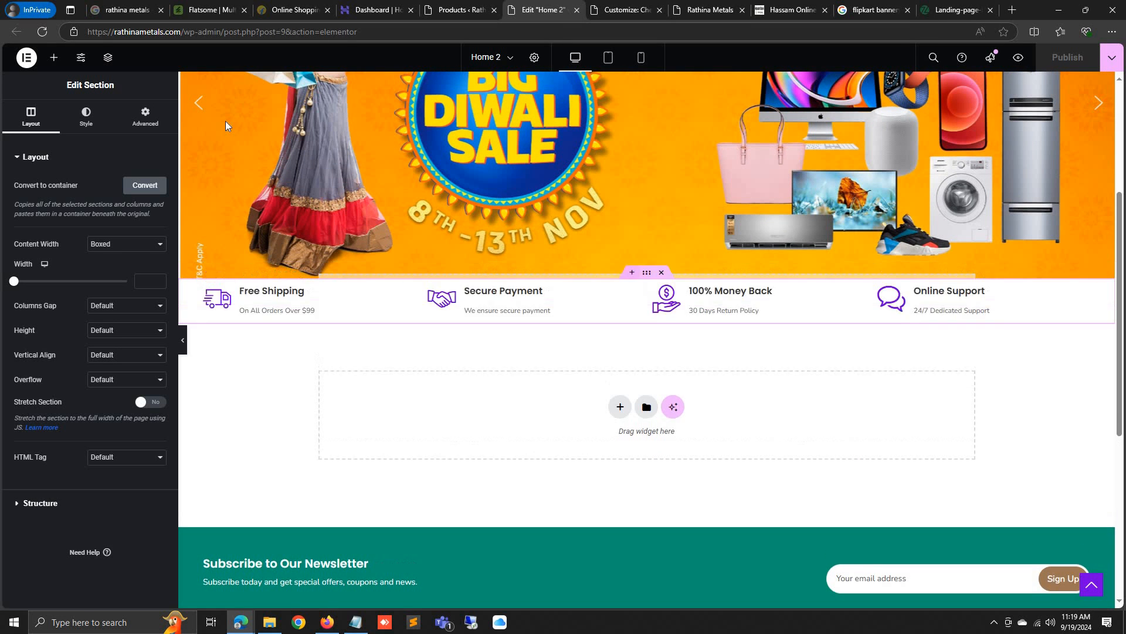
pyautogui.click(53, 57)
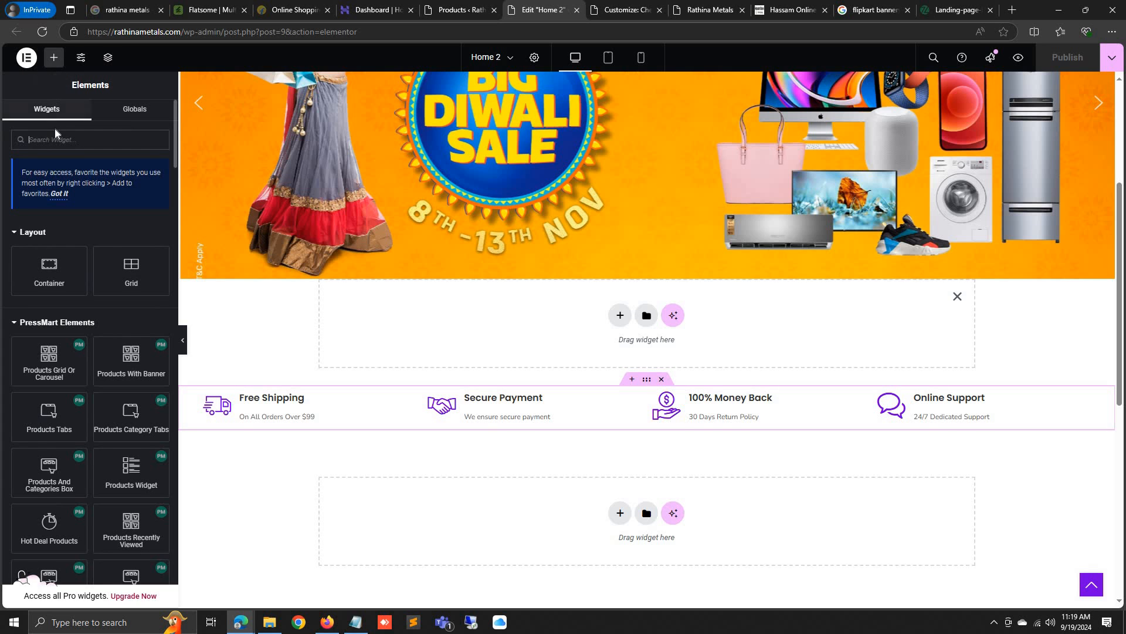
pyautogui.write('spac')
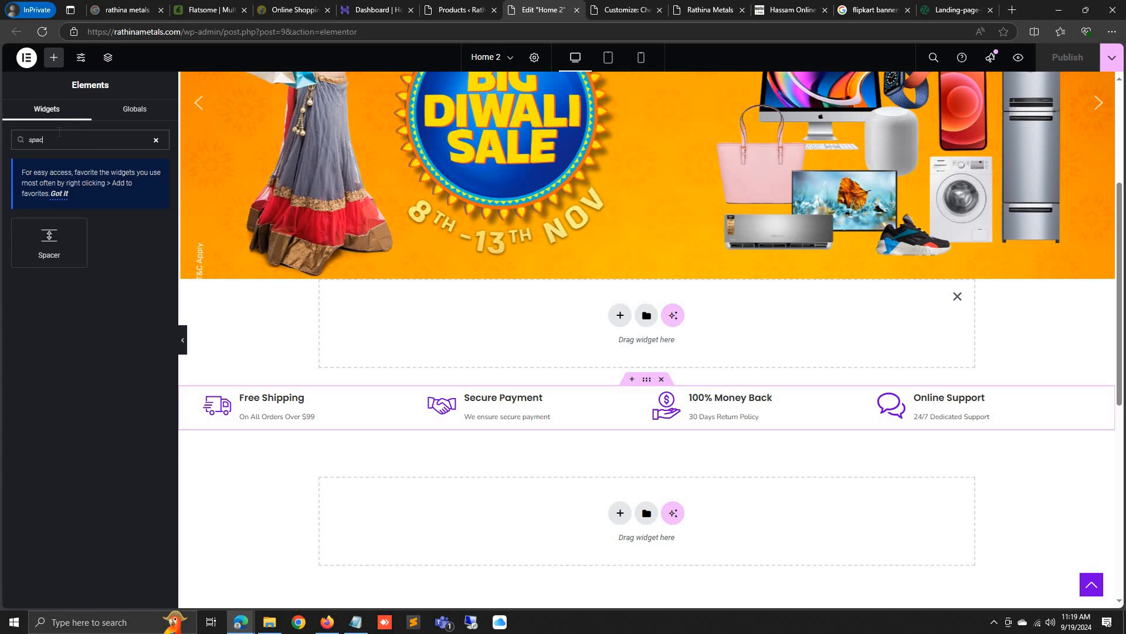
pyautogui.moveTo(49, 237); pyautogui.dragTo(586, 329)
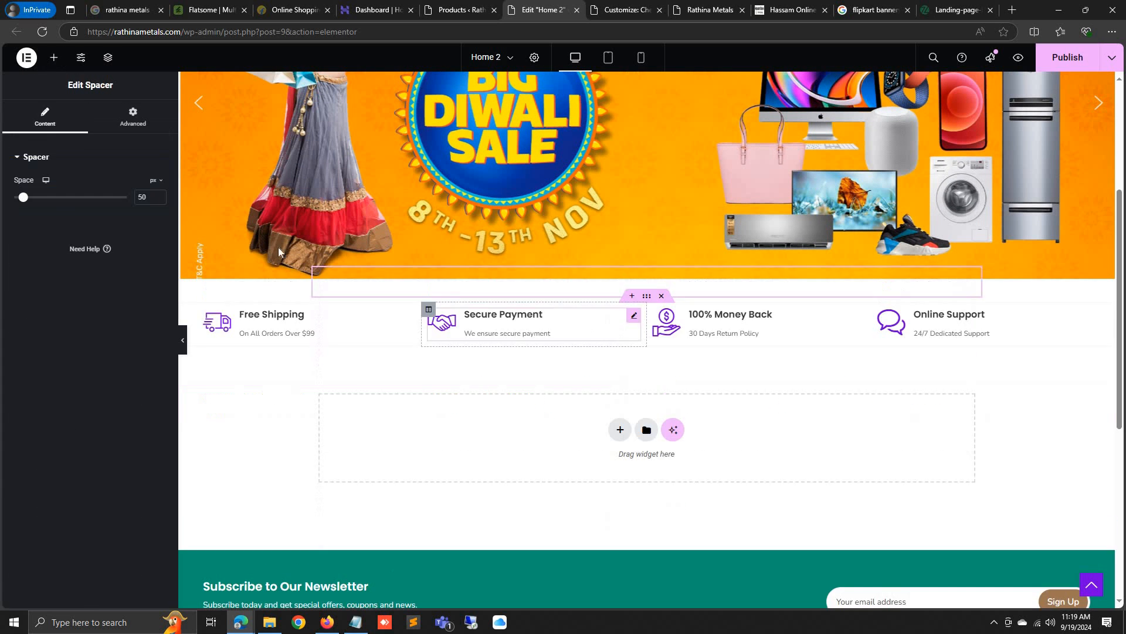
pyautogui.click(136, 197)
pyautogui.write('1')
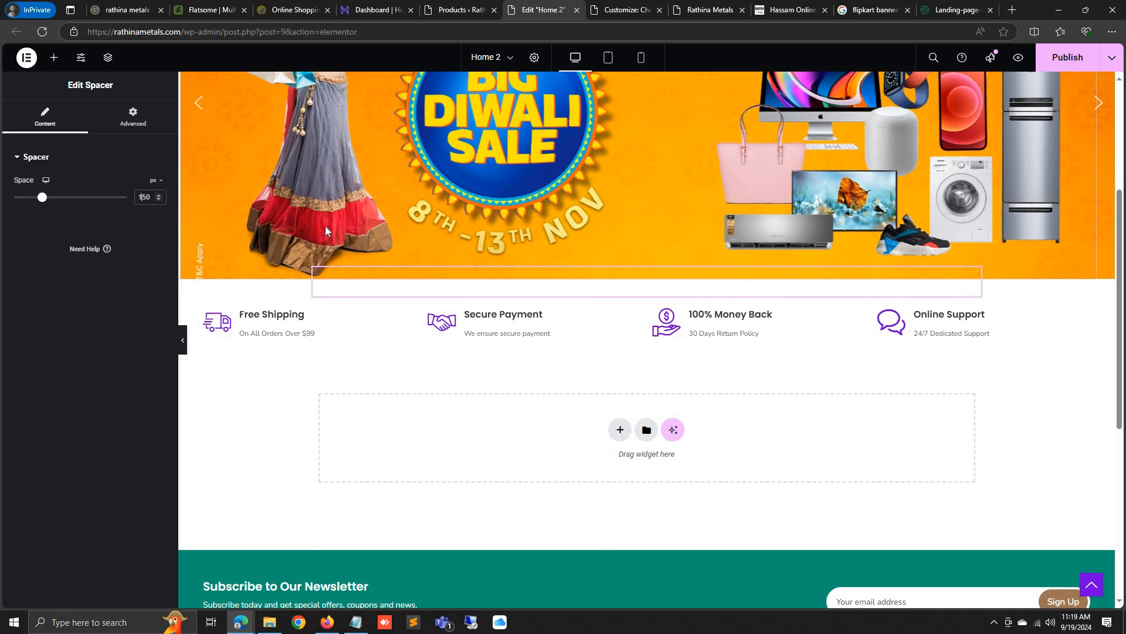
pyautogui.press('BackSpace')
pyautogui.click(183, 349)
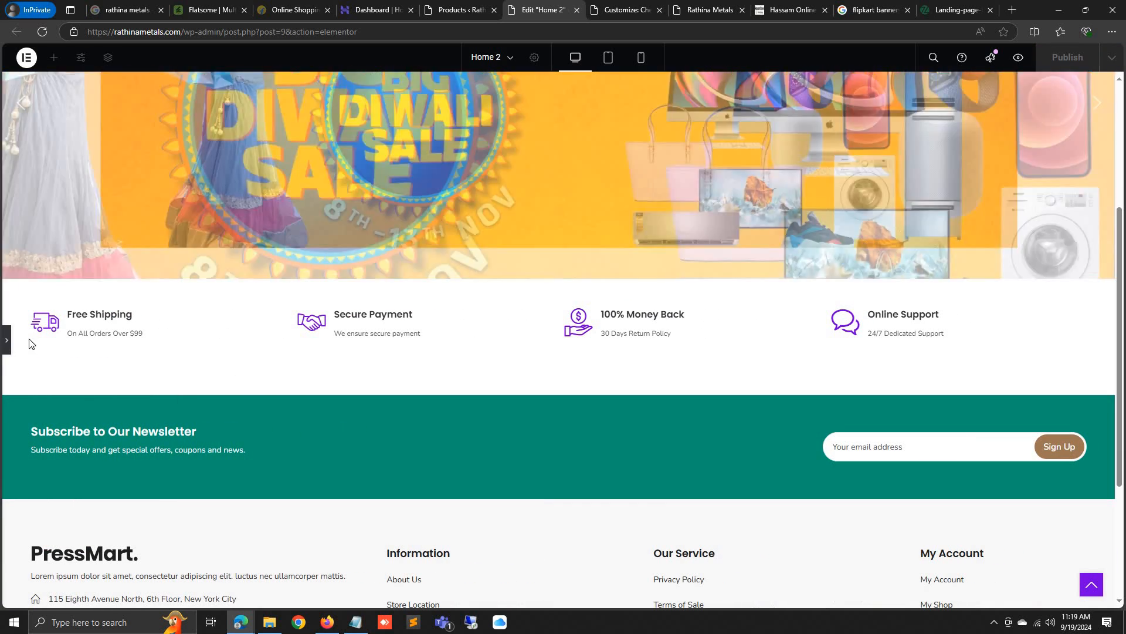
pyautogui.click(4, 346)
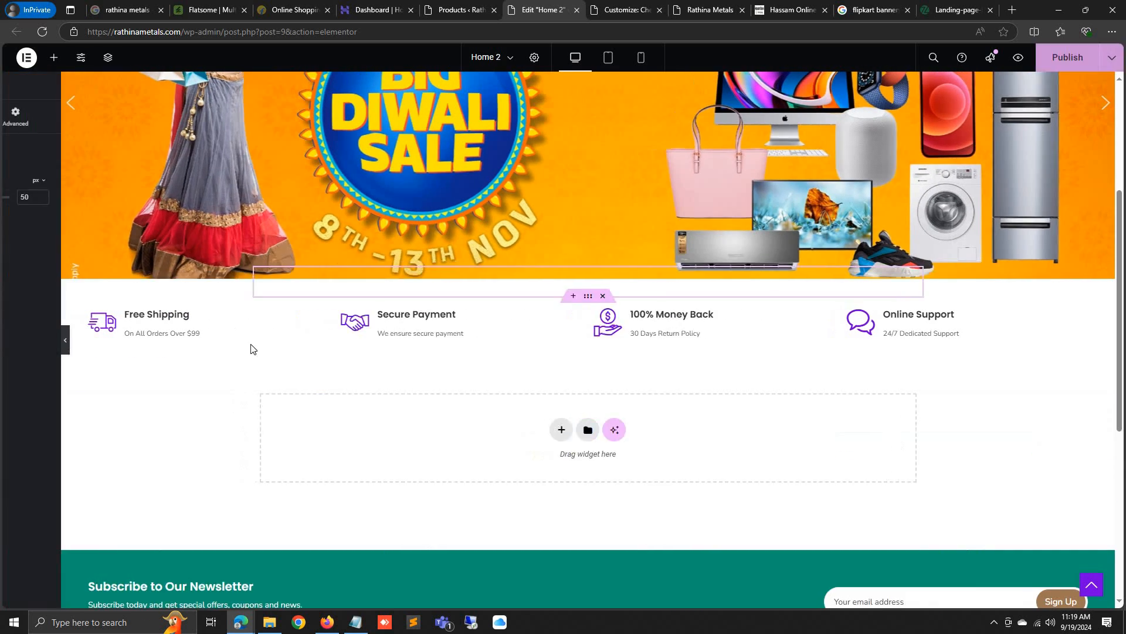
# Review the Free Shipping, Secure Payment, 100% Money Back and Online Support info boxes, then publish
pyautogui.click(240, 327)
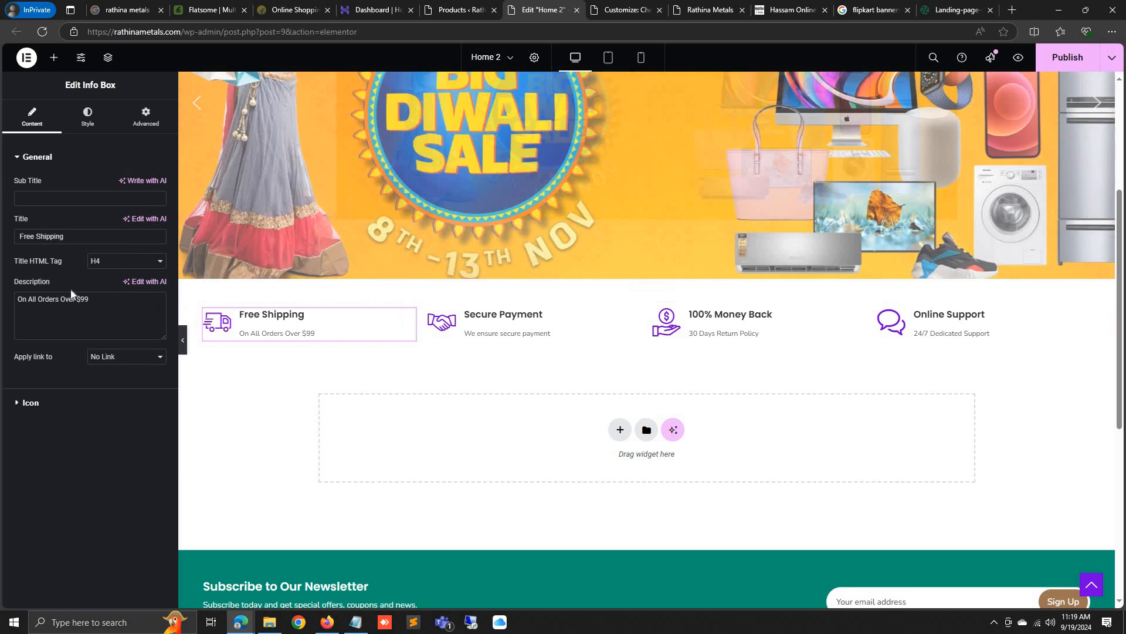
pyautogui.click(19, 404)
pyautogui.click(573, 322)
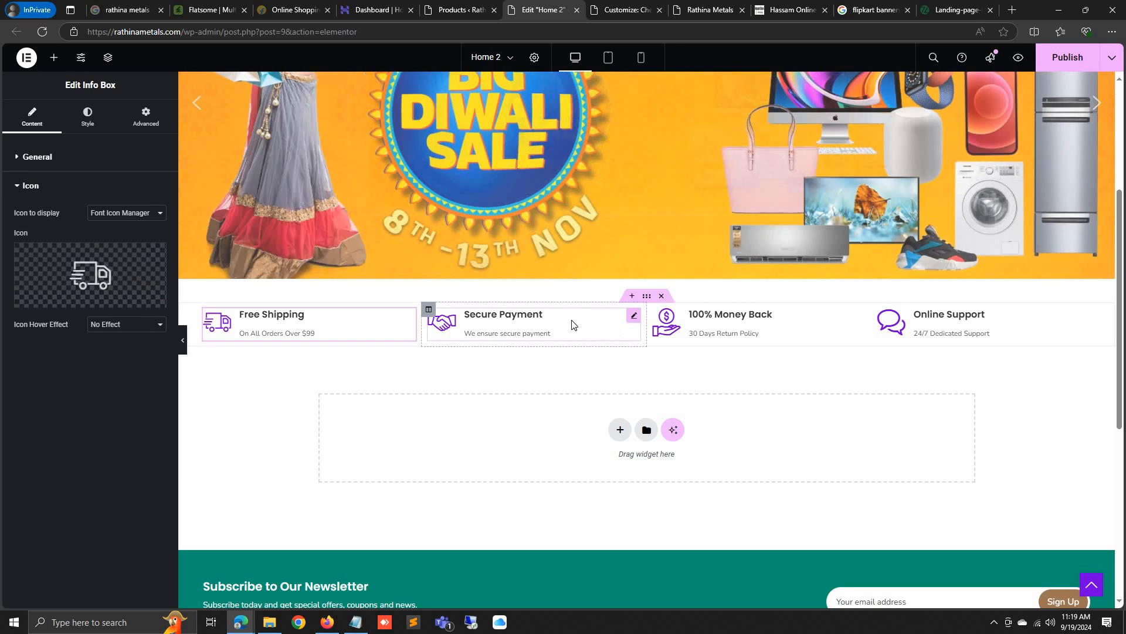
pyautogui.click(705, 320)
pyautogui.click(907, 319)
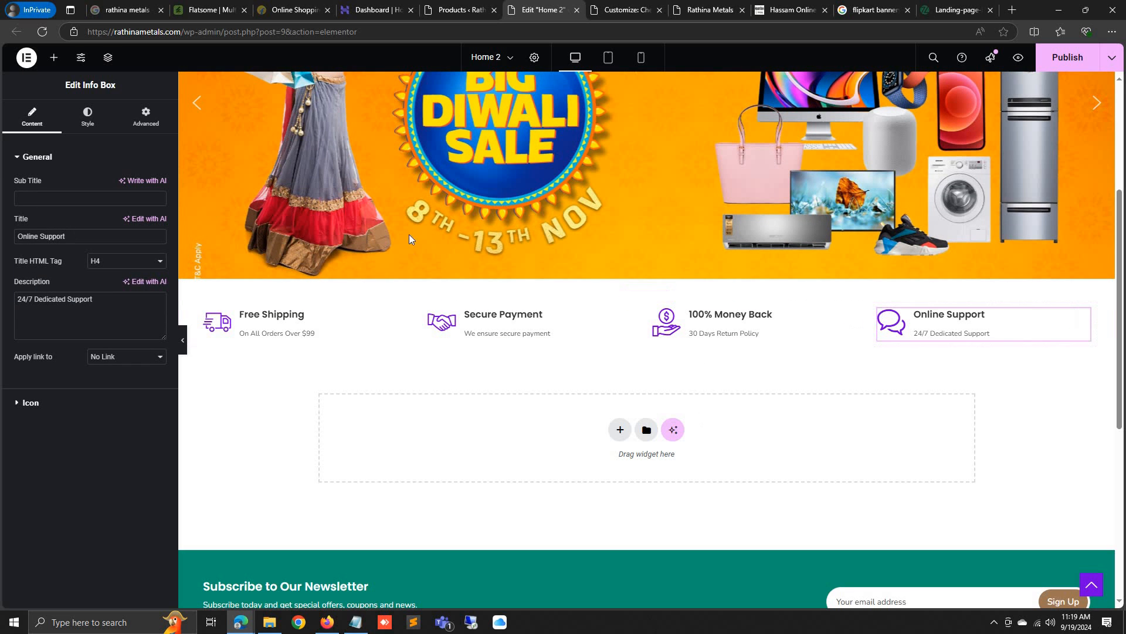
pyautogui.click(1069, 58)
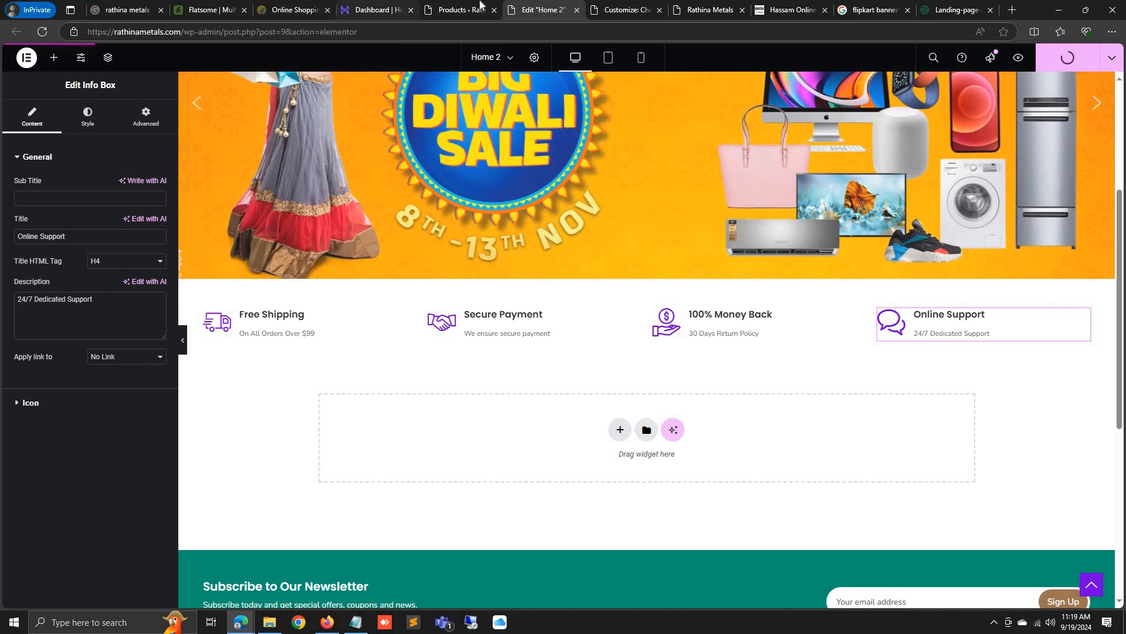
pyautogui.click(480, 4)
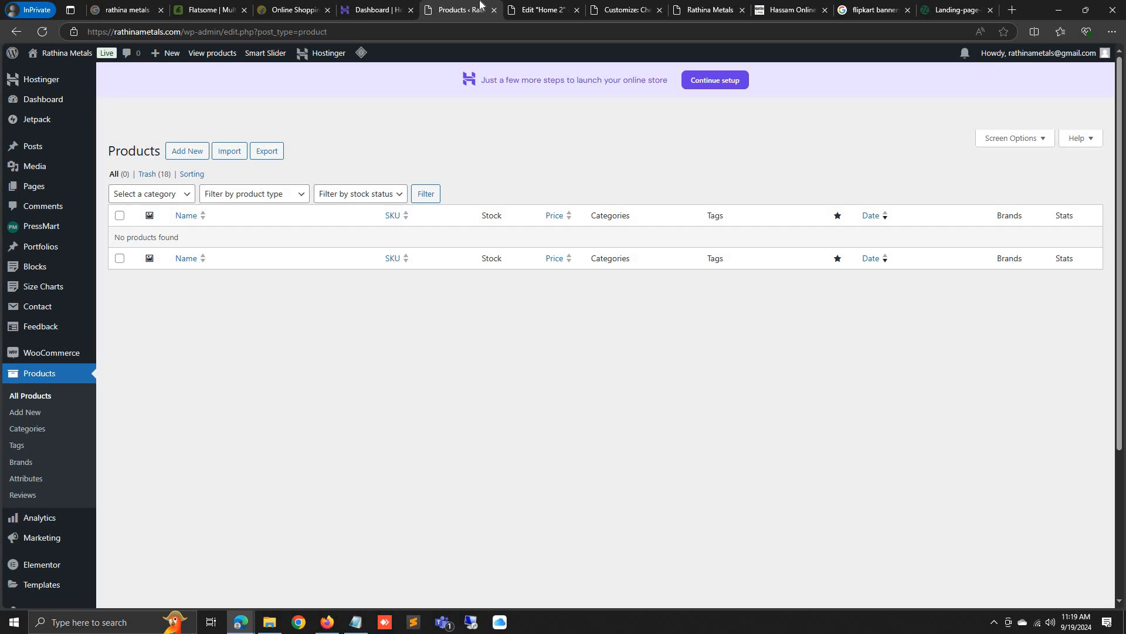
# Start a new product and enter the name T Shirt
pyautogui.click(199, 154)
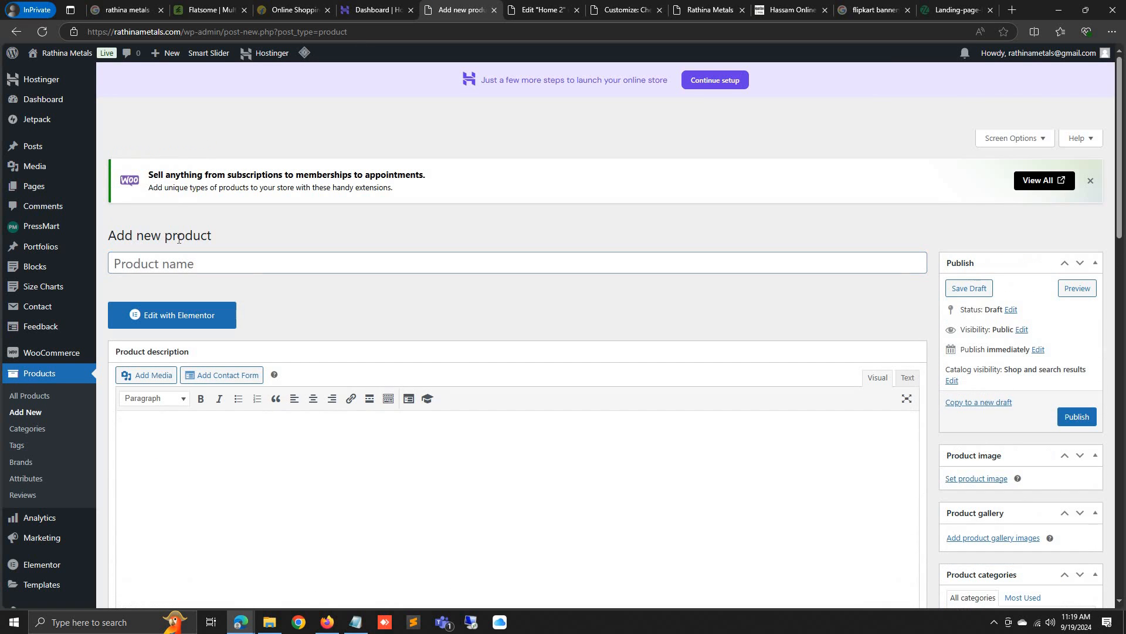
pyautogui.click(178, 267)
pyautogui.write('T Shirt')
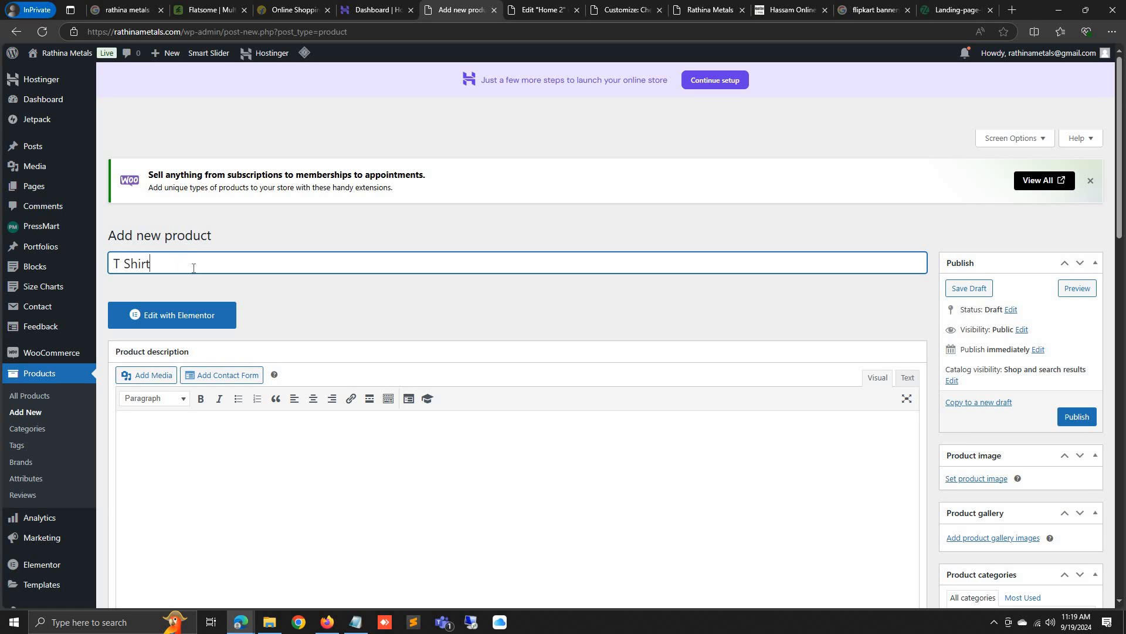
# Upload the WhatsApp shirt photo from Downloads\files and set it as the product image
pyautogui.click(977, 478)
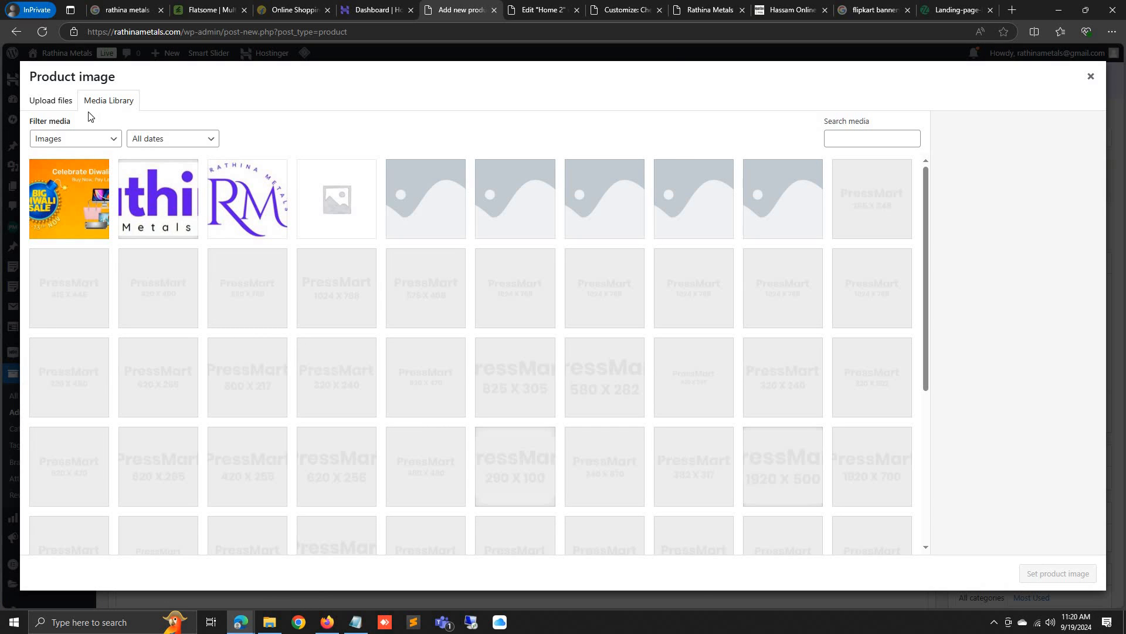
pyautogui.click(50, 100)
pyautogui.click(566, 314)
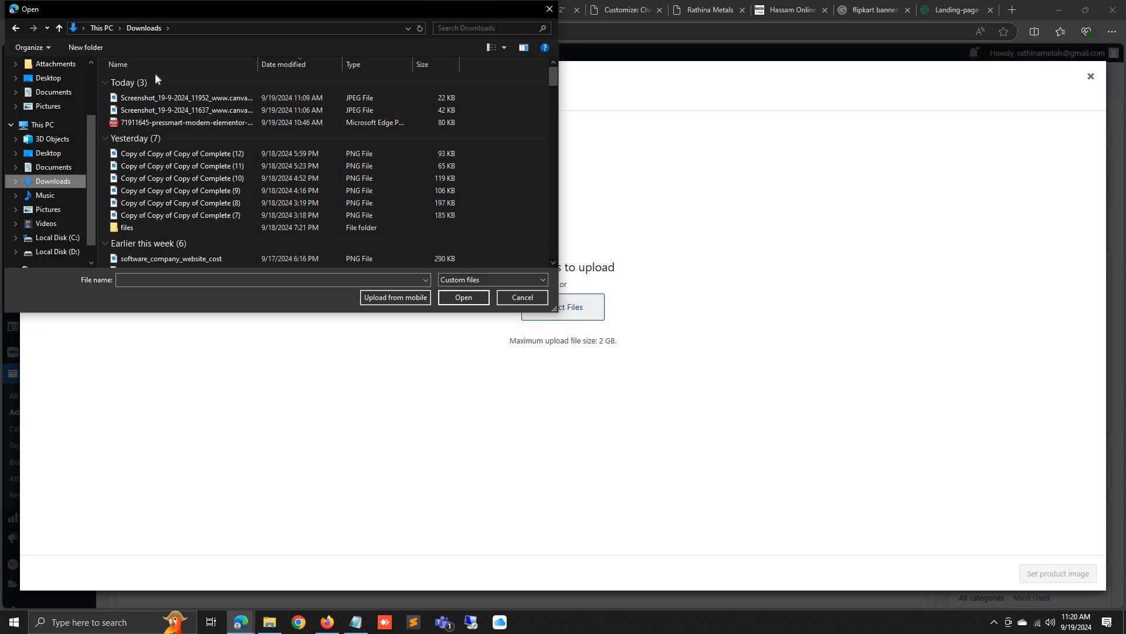
pyautogui.click(125, 219)
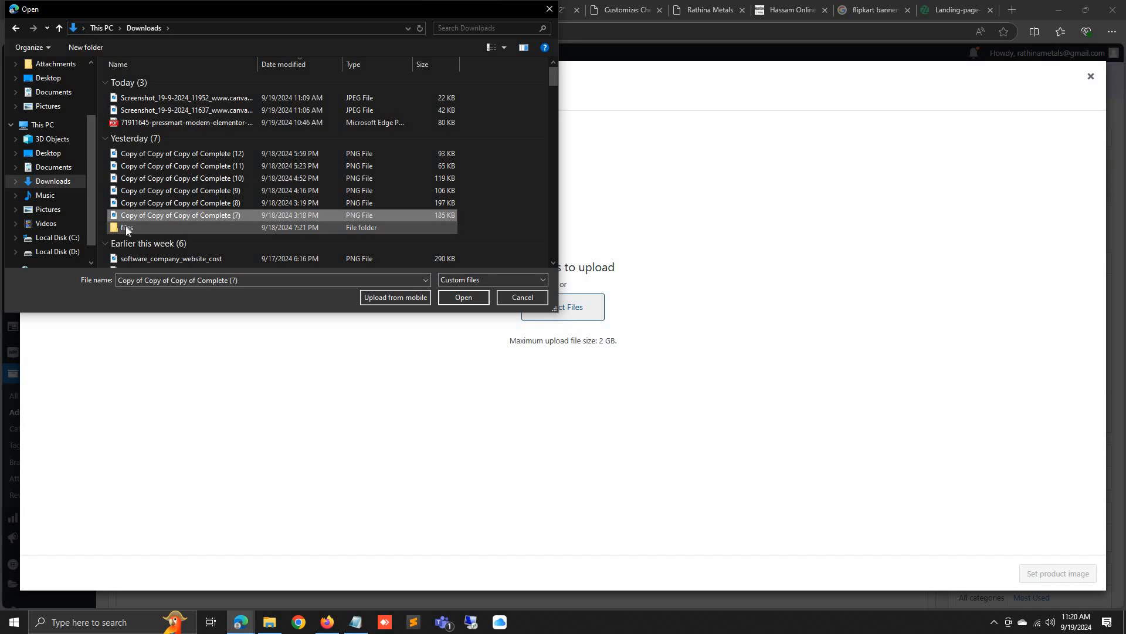
pyautogui.doubleClick(126, 228)
pyautogui.click(48, 153)
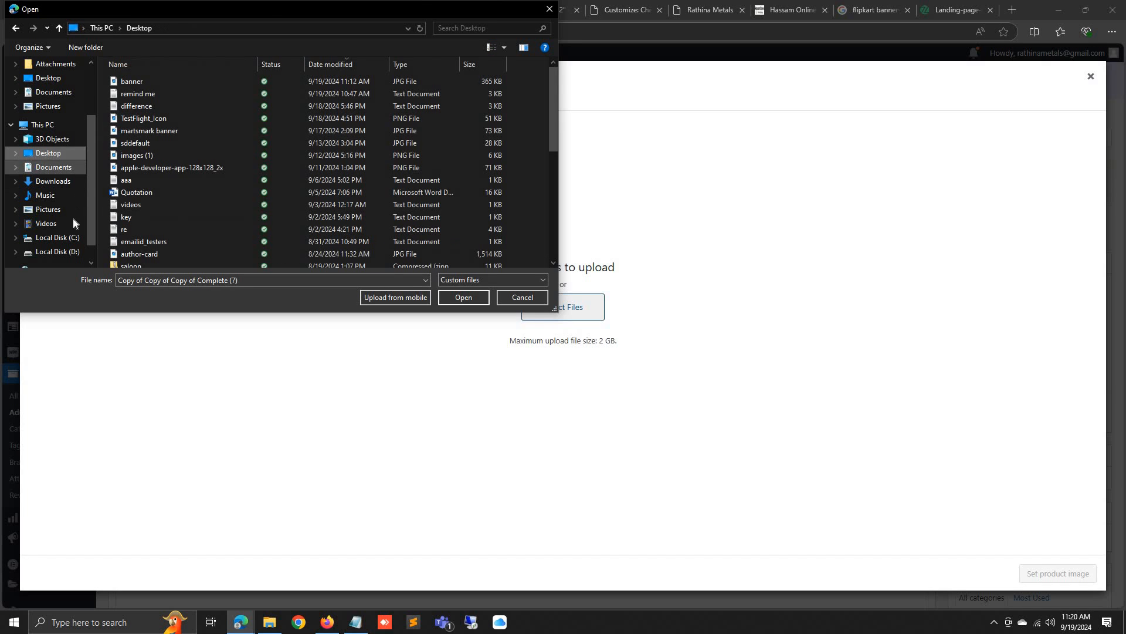
pyautogui.click(62, 181)
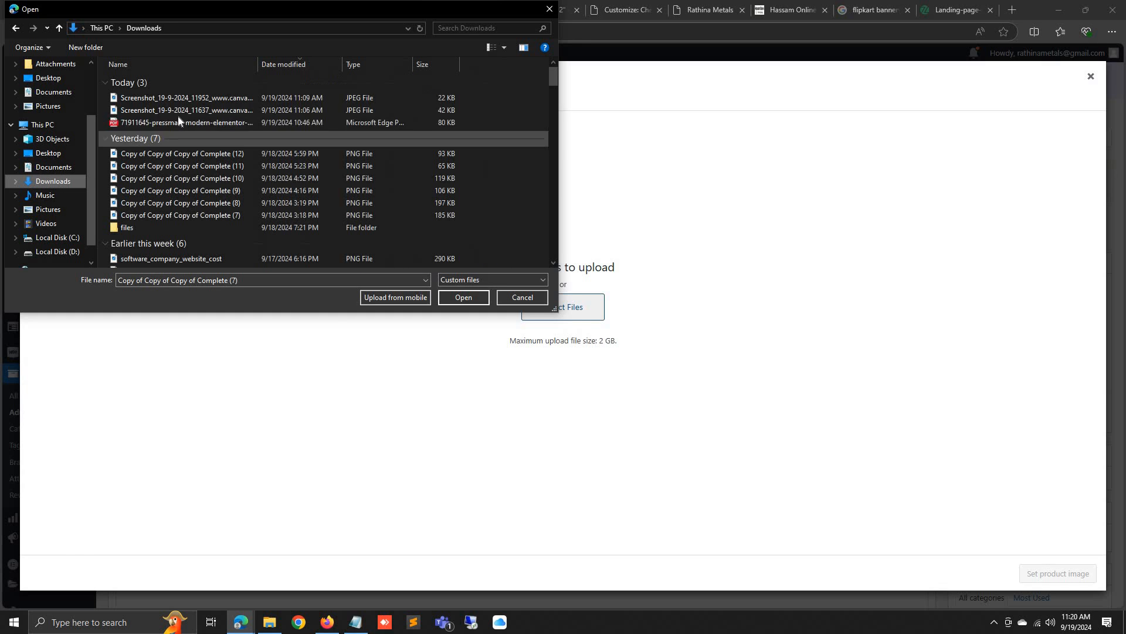
pyautogui.doubleClick(132, 231)
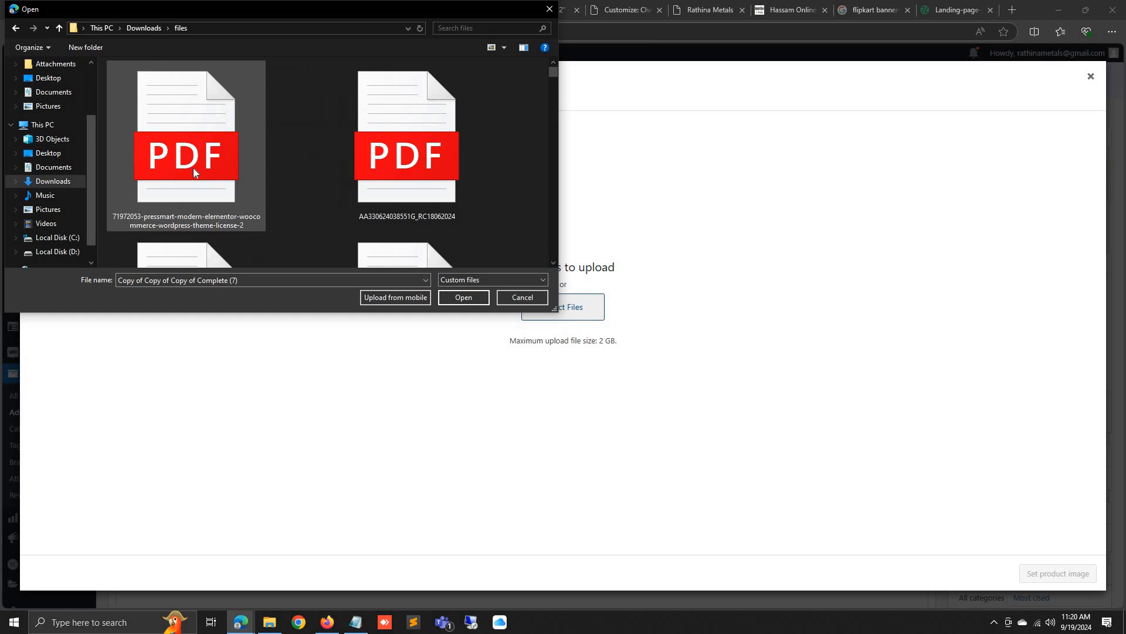
pyautogui.click(185, 141)
pyautogui.press('Return')
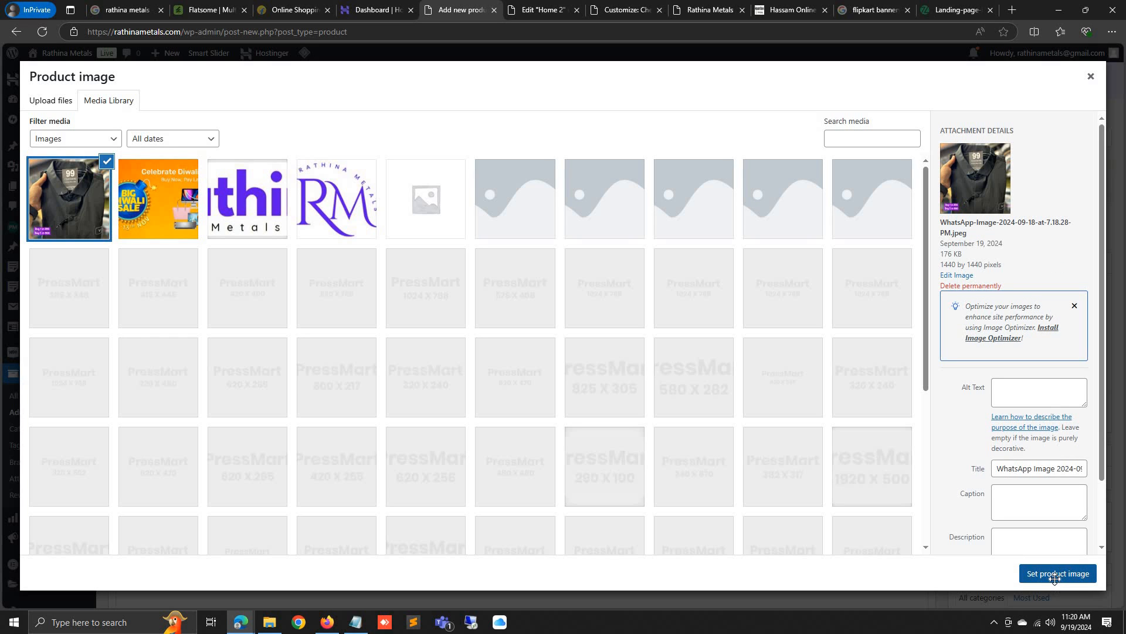
pyautogui.click(1056, 572)
# Look through placeholder images in the gallery picker, then close it without adding any
pyautogui.scroll(-4, 990, 494)
pyautogui.click(990, 492)
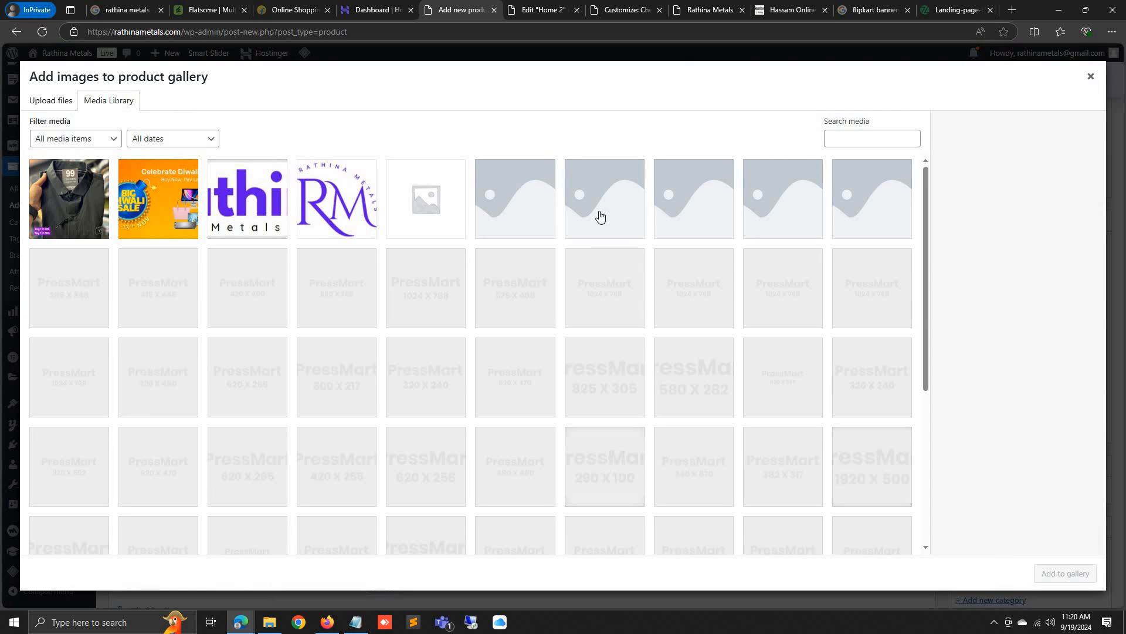
pyautogui.click(600, 217)
pyautogui.click(708, 220)
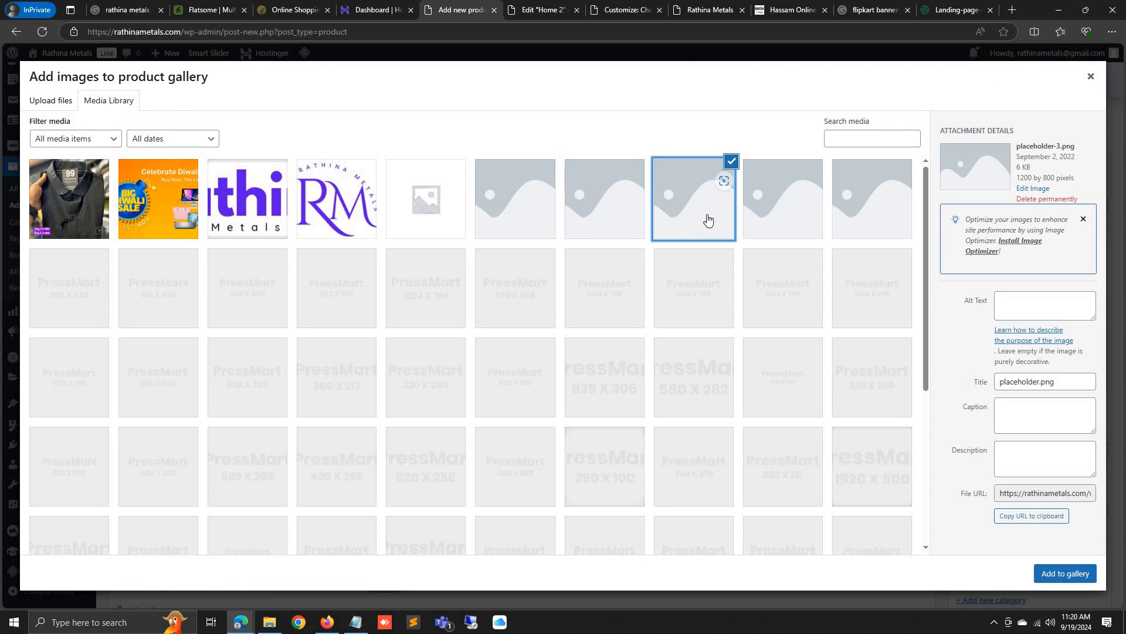
pyautogui.click(1092, 77)
pyautogui.scroll(-2, 1025, 501)
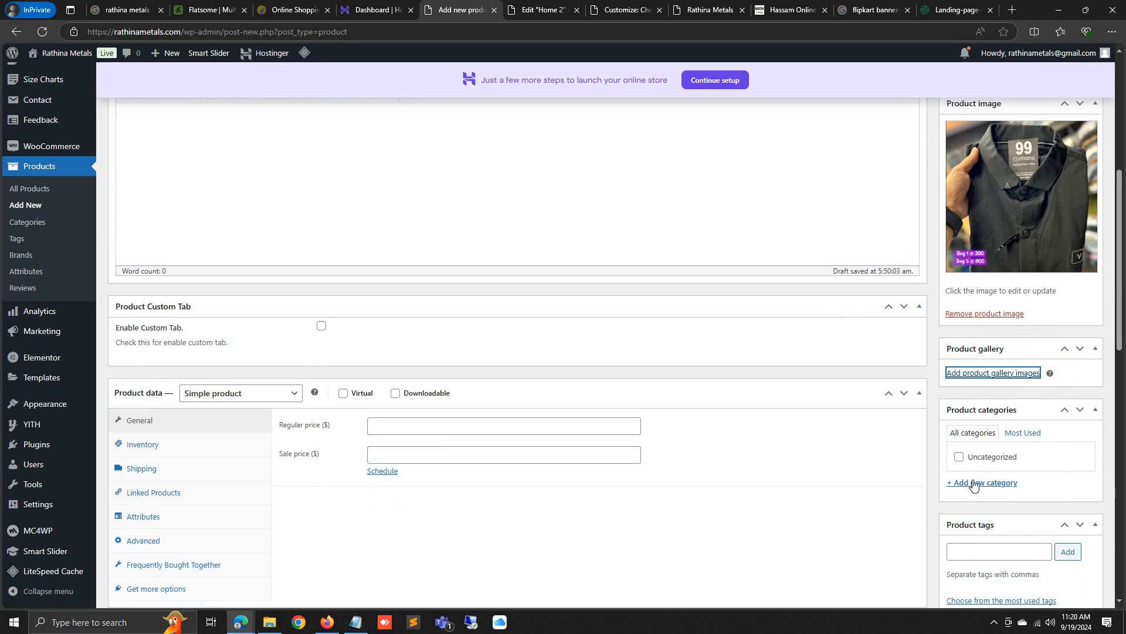
# Create a new T-Shirts product category for the T Shirt product
pyautogui.click(974, 483)
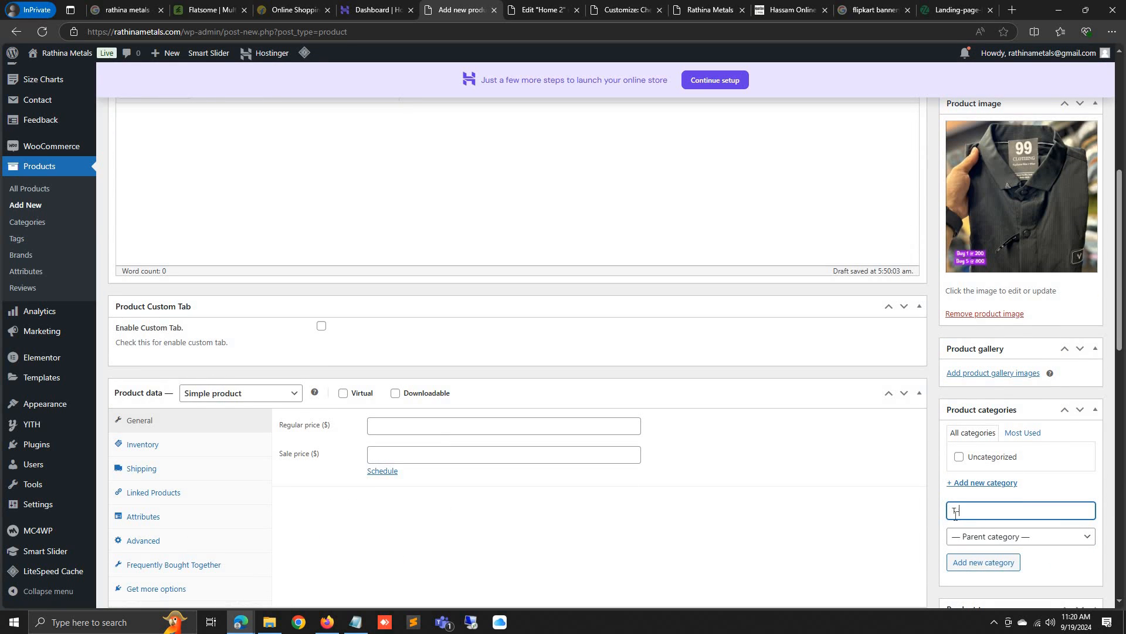
pyautogui.write('T-Shirts')
pyautogui.press('Return')
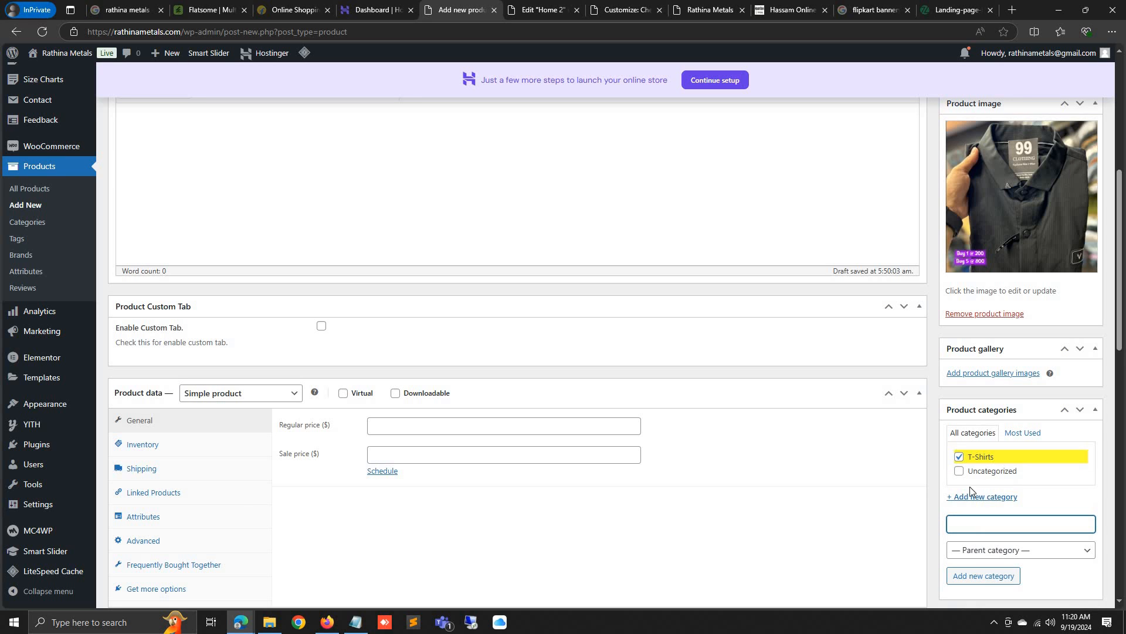
# Set the T Shirt's regular price to 600 and sale price to 250
pyautogui.click(421, 425)
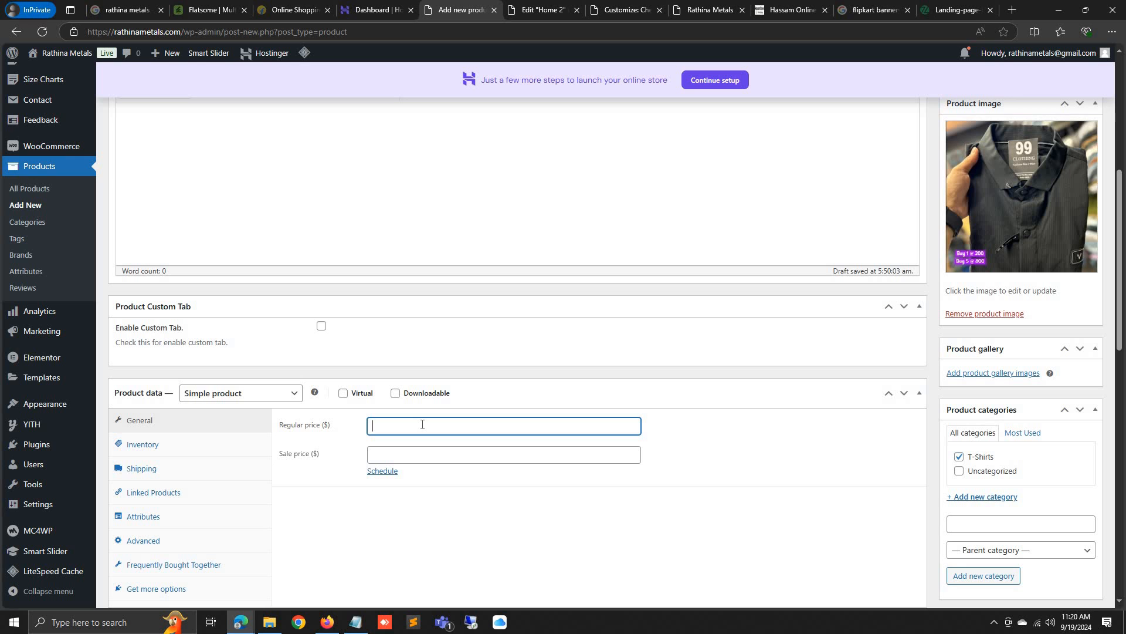
pyautogui.click(476, 459)
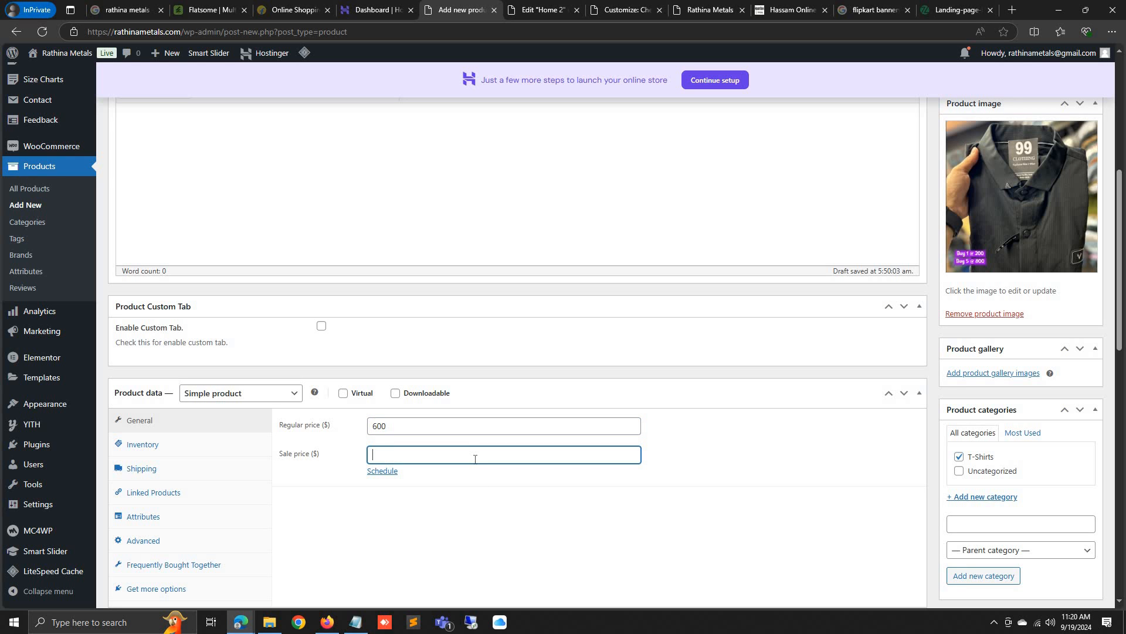
pyautogui.click(868, 474)
pyautogui.scroll(-15, 862, 475)
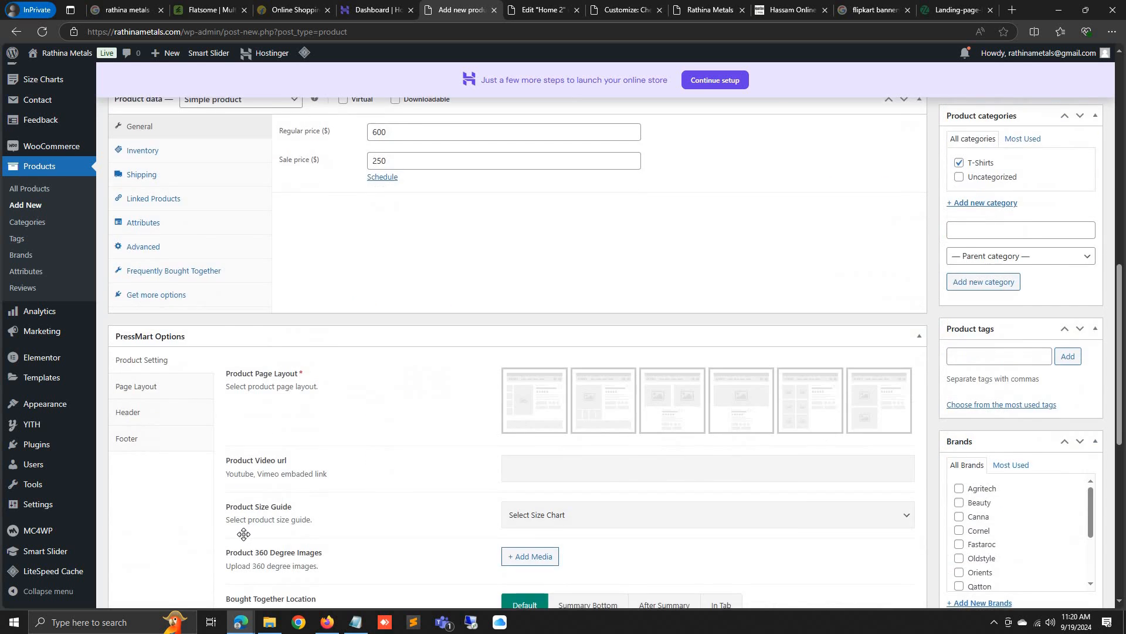
# Write a short product description and publish the T Shirt
pyautogui.click(253, 484)
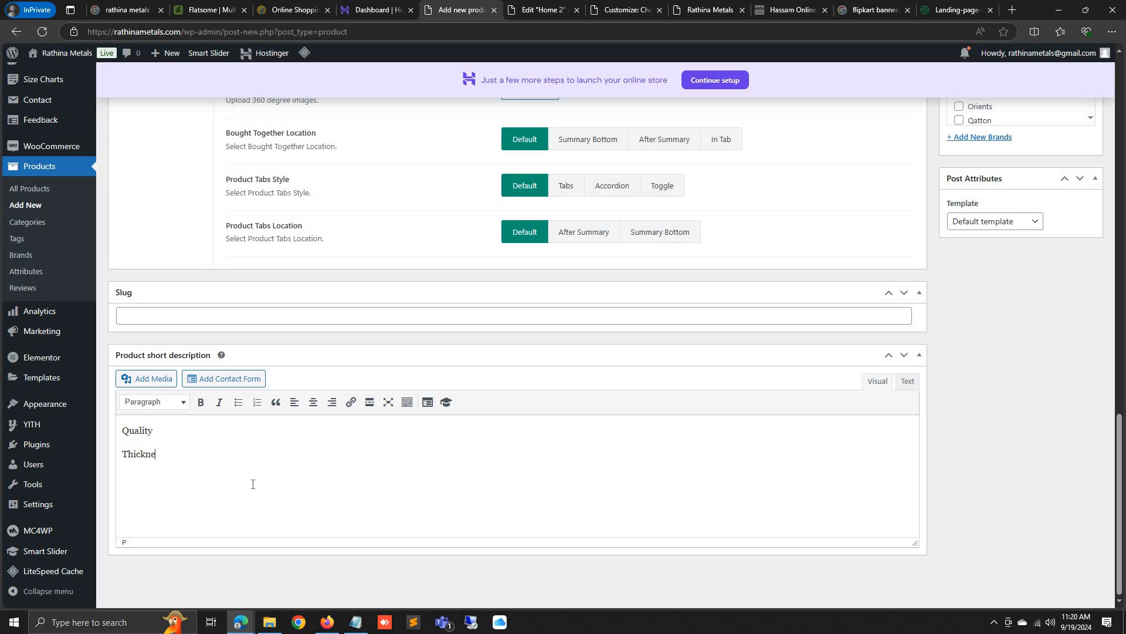
pyautogui.scroll(16, 446, 515)
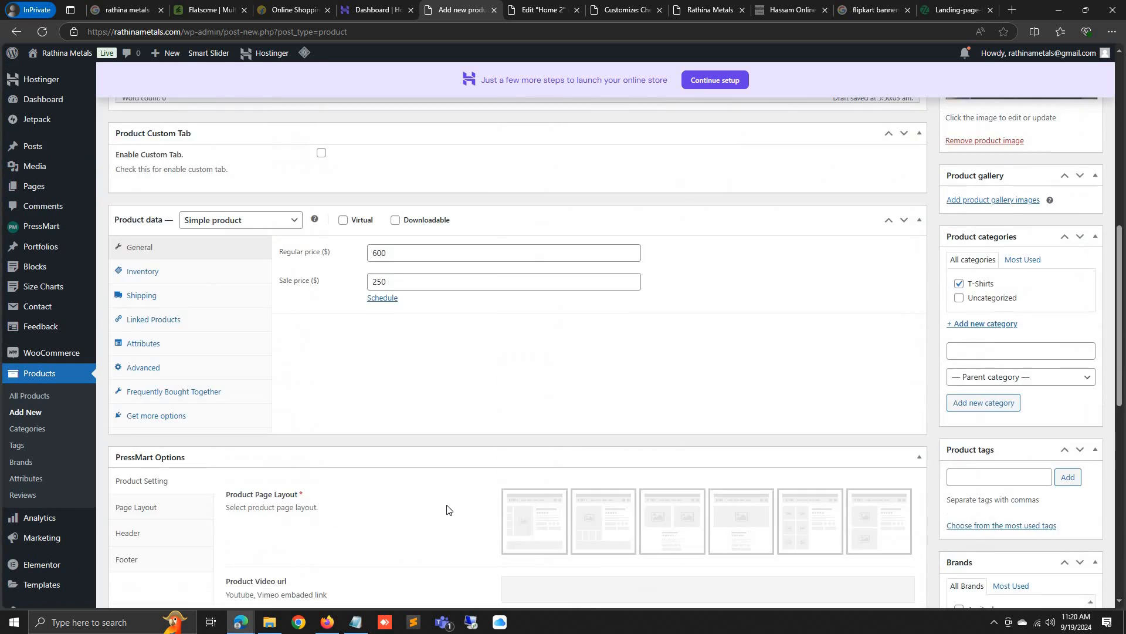
pyautogui.scroll(-11, 733, 505)
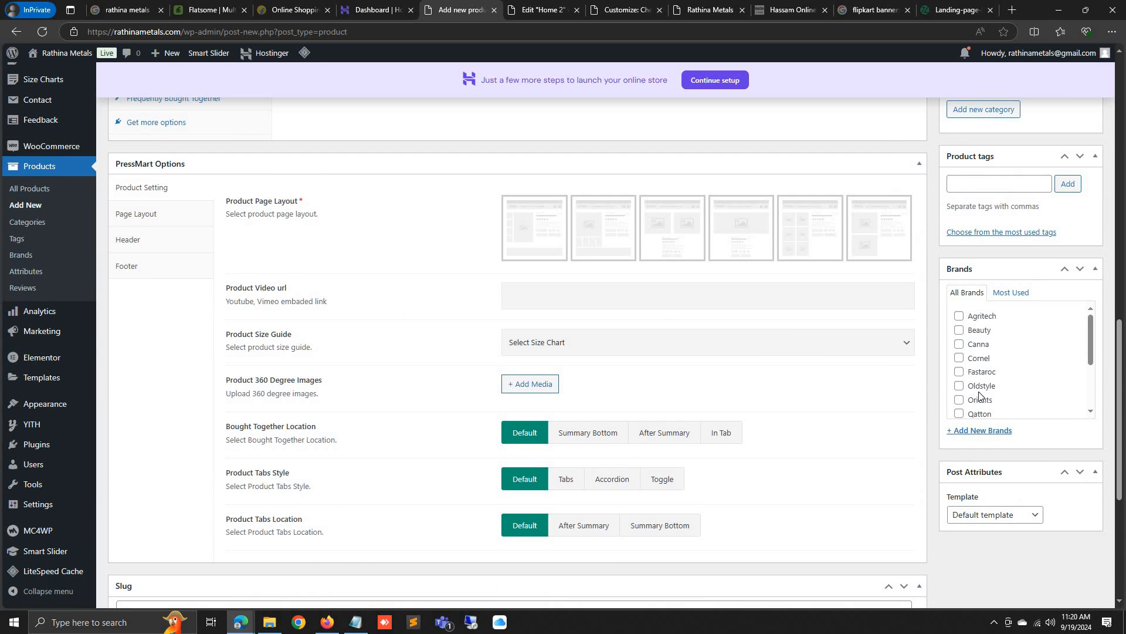
pyautogui.scroll(12, 978, 394)
pyautogui.click(1076, 417)
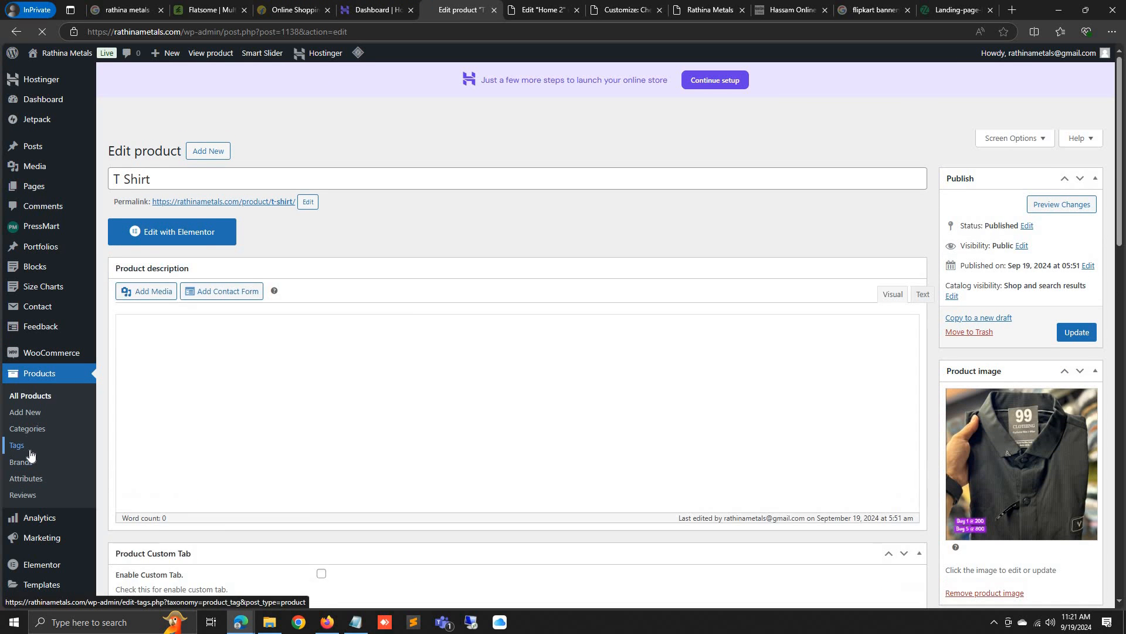
# Bulk-delete all 14 product tags, then reload the Rathina Metals storefront
pyautogui.click(28, 451)
pyautogui.click(471, 231)
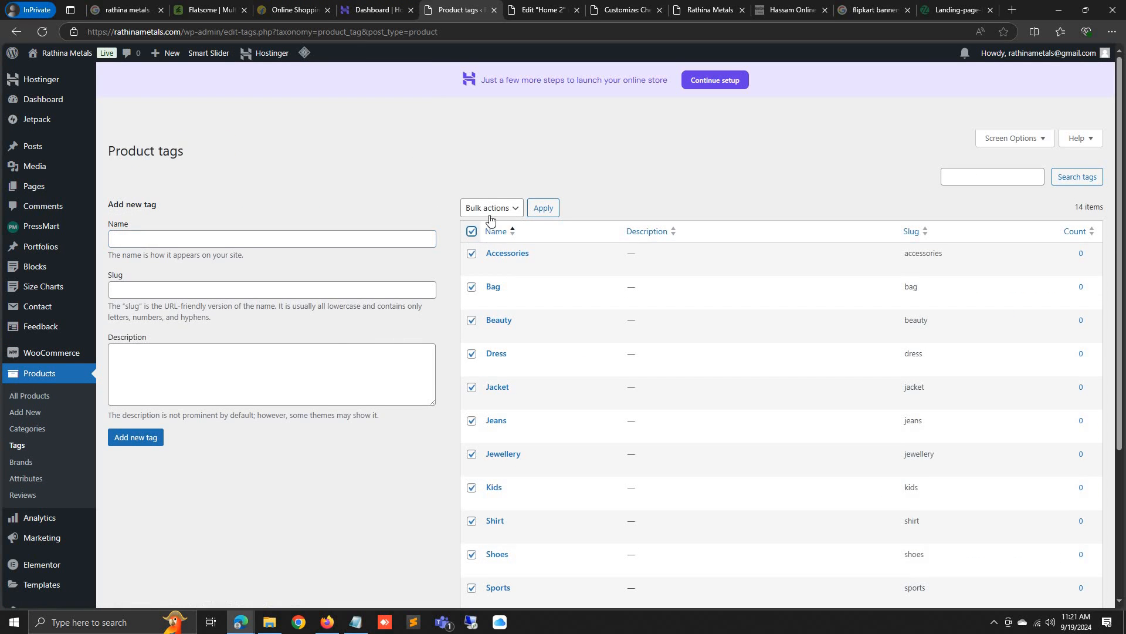
pyautogui.click(490, 208)
pyautogui.click(477, 244)
pyautogui.click(545, 207)
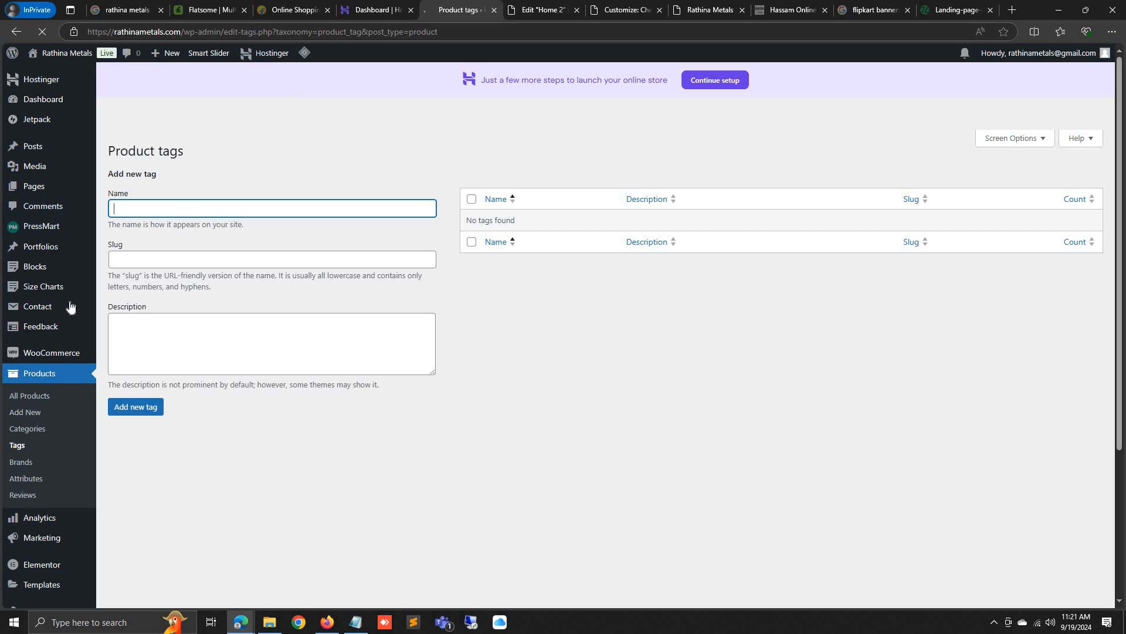
pyautogui.click(710, 9)
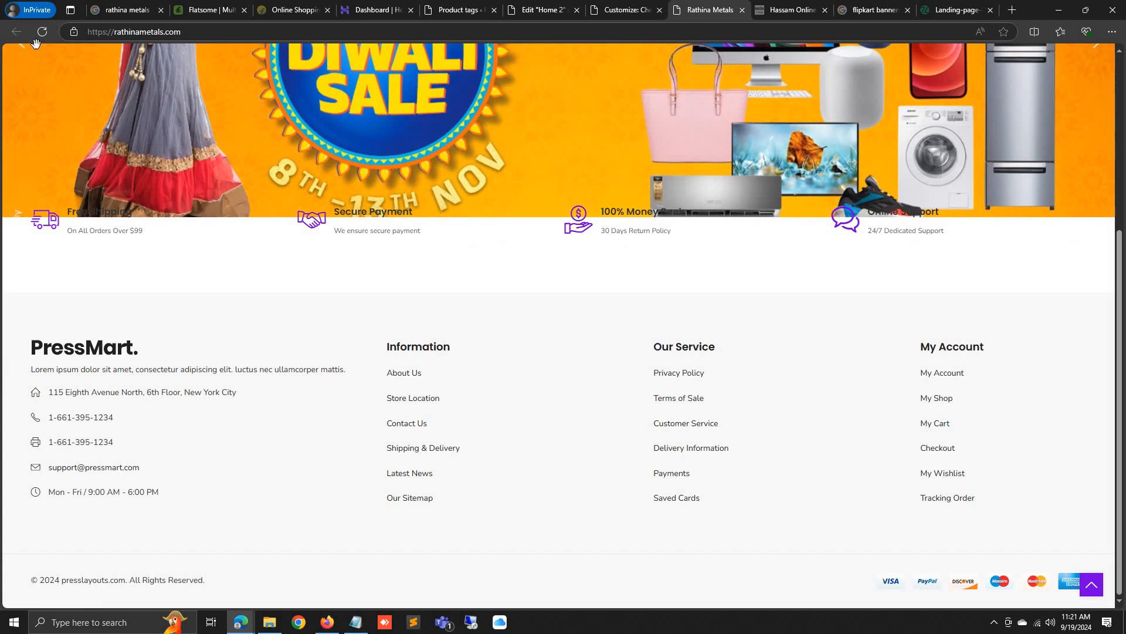
pyautogui.click(43, 32)
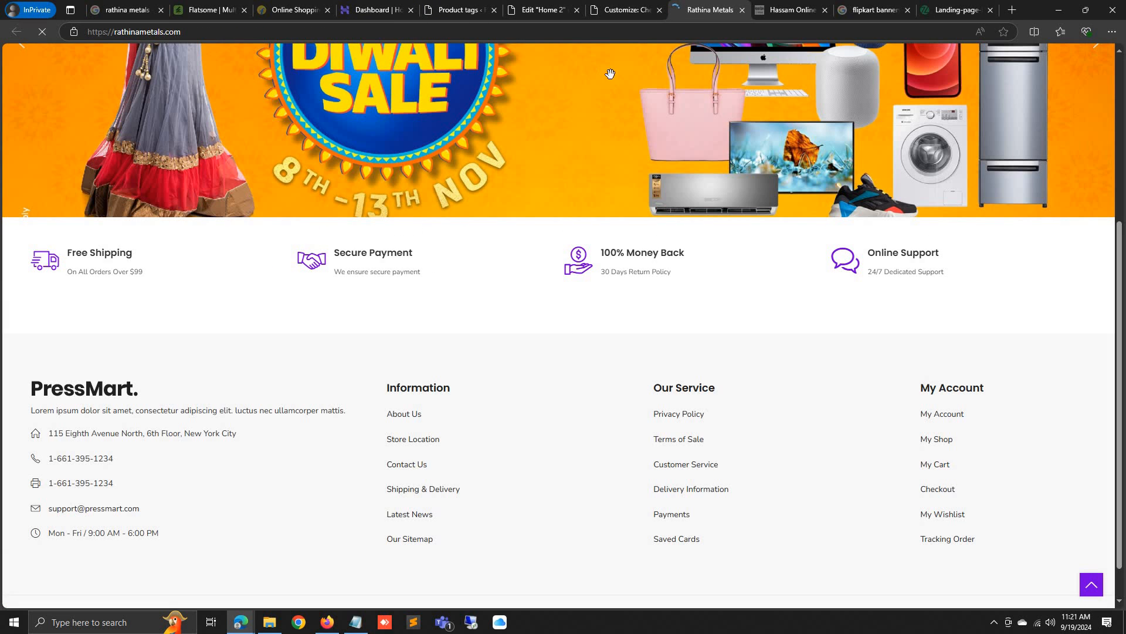
# Find the Products Tabs widget by searching 'produ' and drop it into Home 2's empty section
pyautogui.click(568, 7)
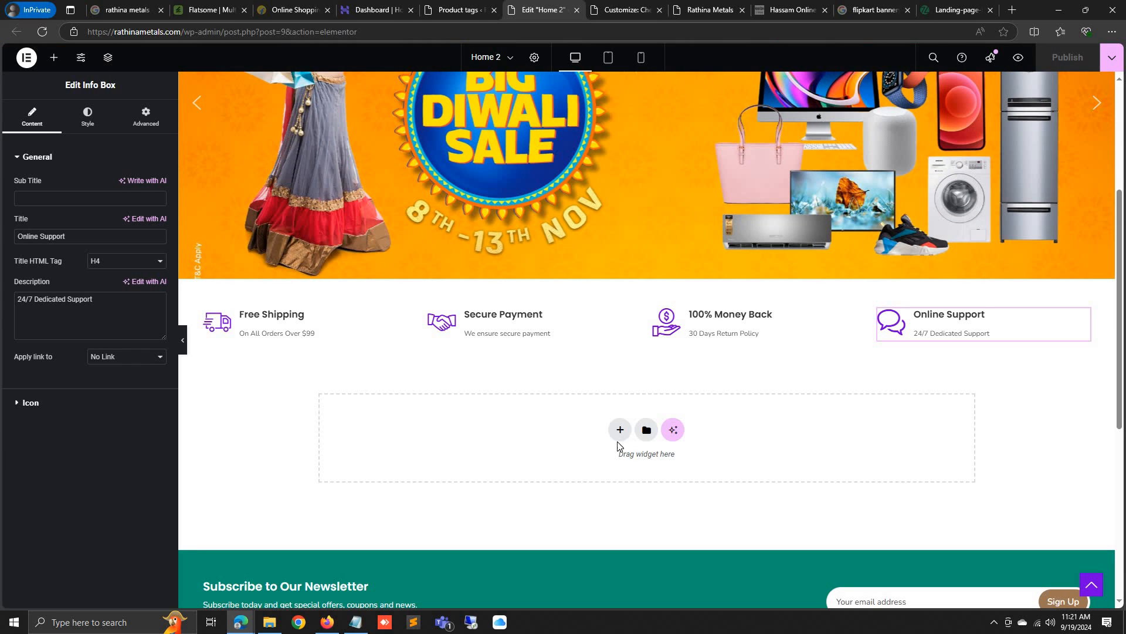
pyautogui.click(621, 432)
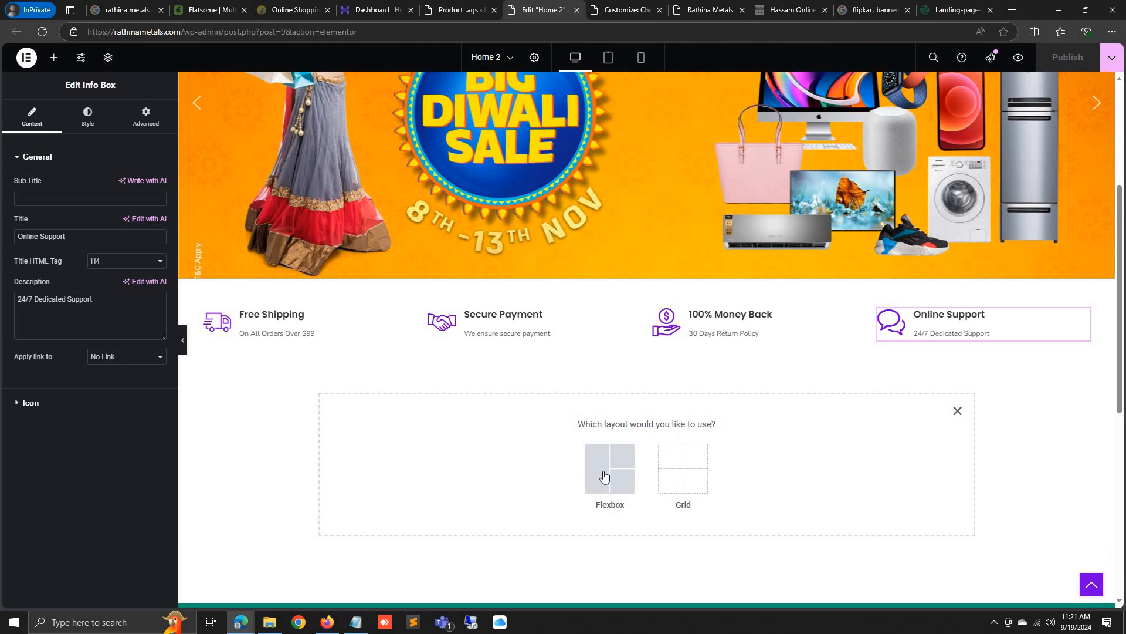
pyautogui.click(958, 410)
pyautogui.scroll(5, 587, 293)
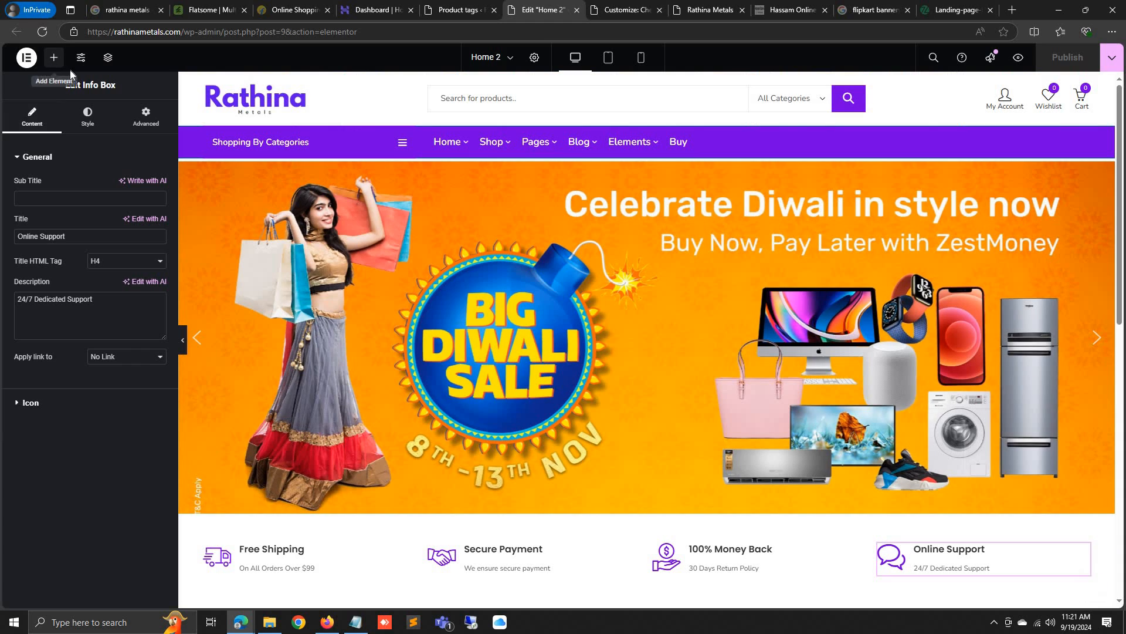
pyautogui.click(54, 57)
pyautogui.write('prod')
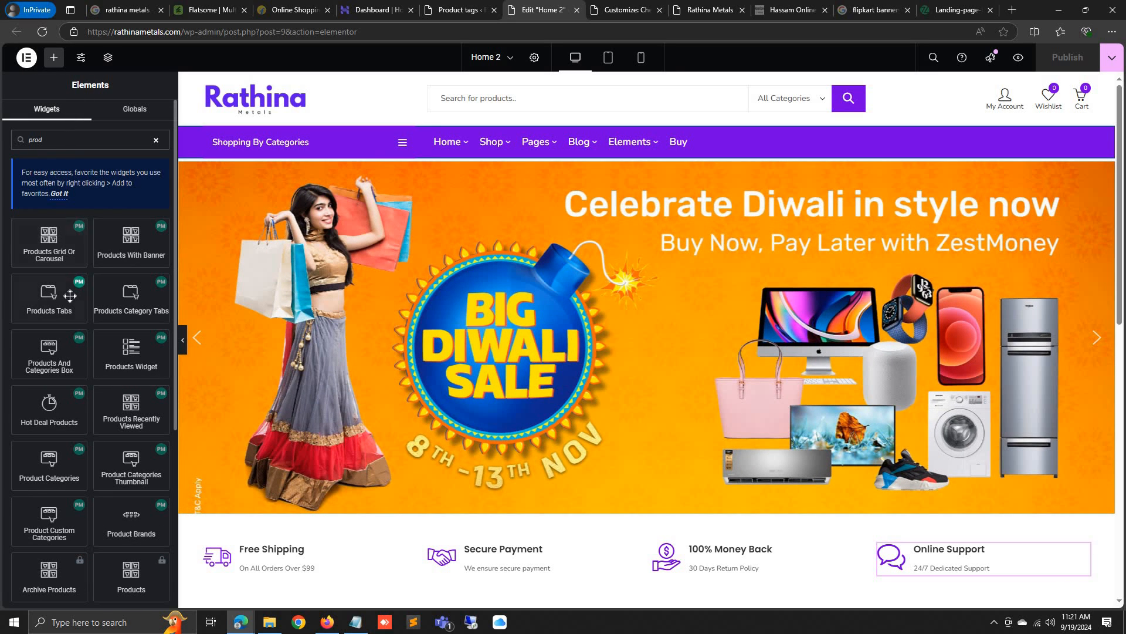
pyautogui.scroll(-2, 336, 247)
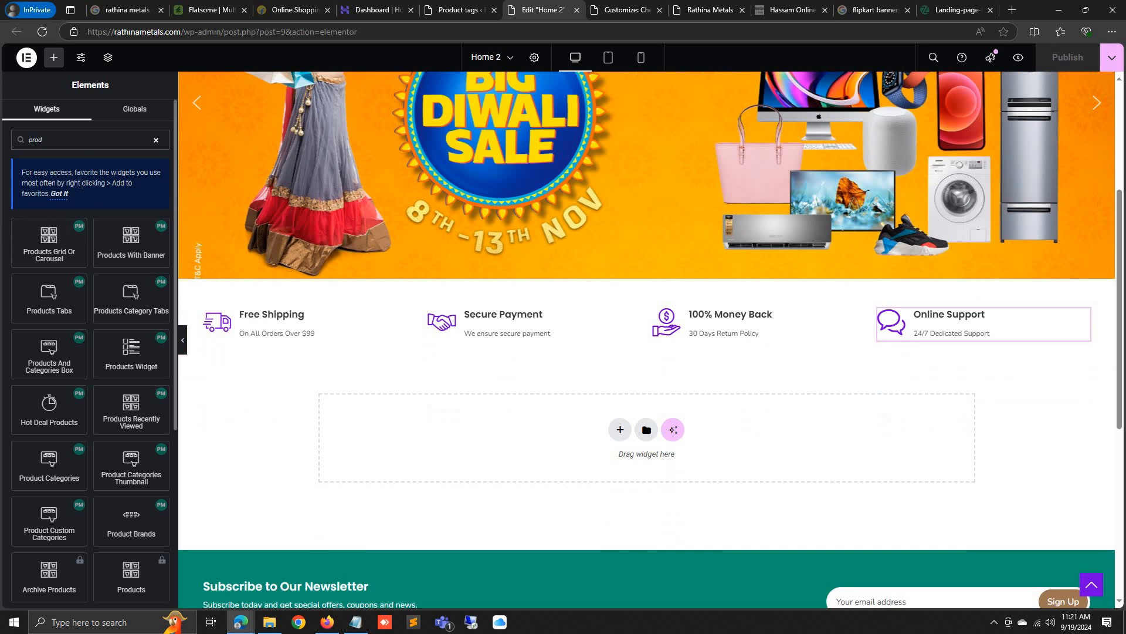
pyautogui.write('uc')
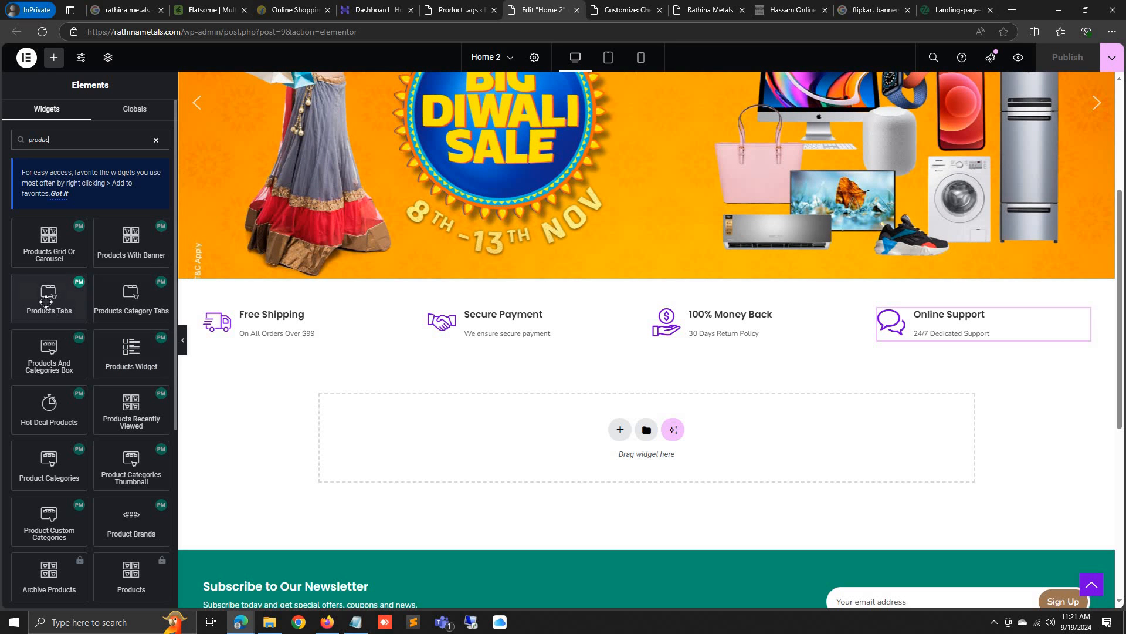
pyautogui.moveTo(46, 301); pyautogui.dragTo(590, 435)
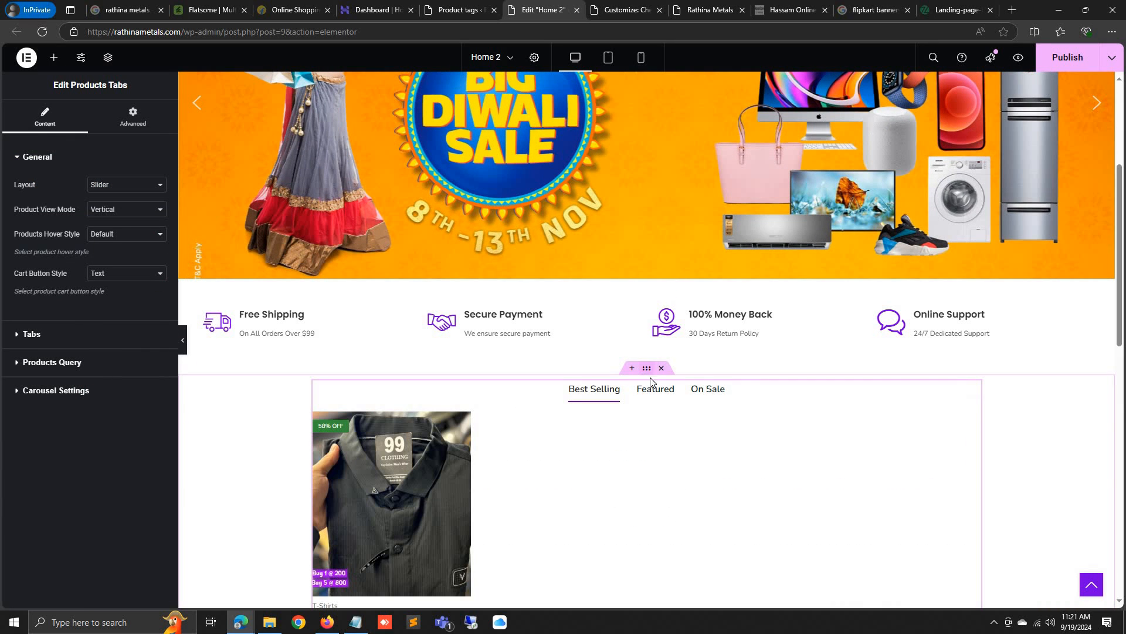
# Set the product tabs container's Content Width to Full Width
pyautogui.click(650, 381)
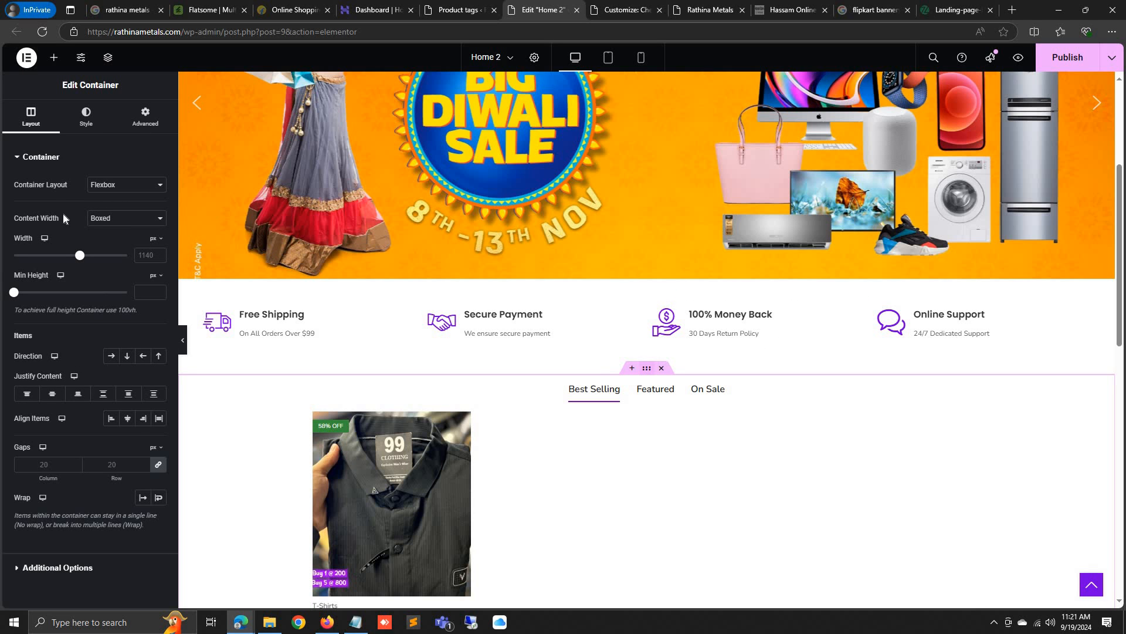
pyautogui.click(117, 218)
pyautogui.click(112, 251)
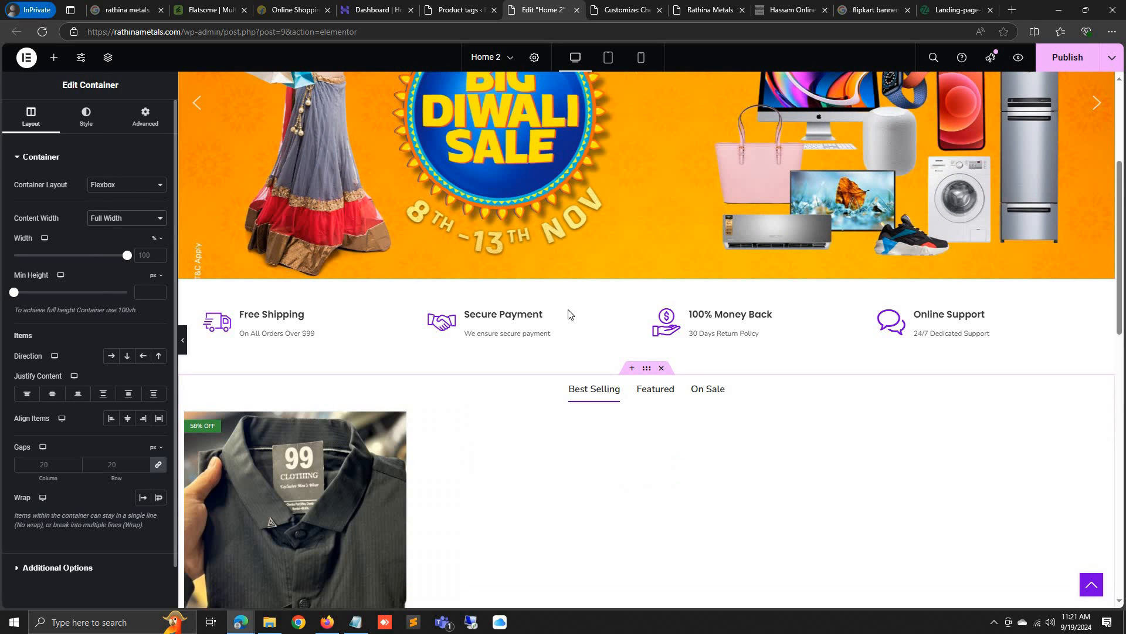
pyautogui.scroll(-4, 572, 325)
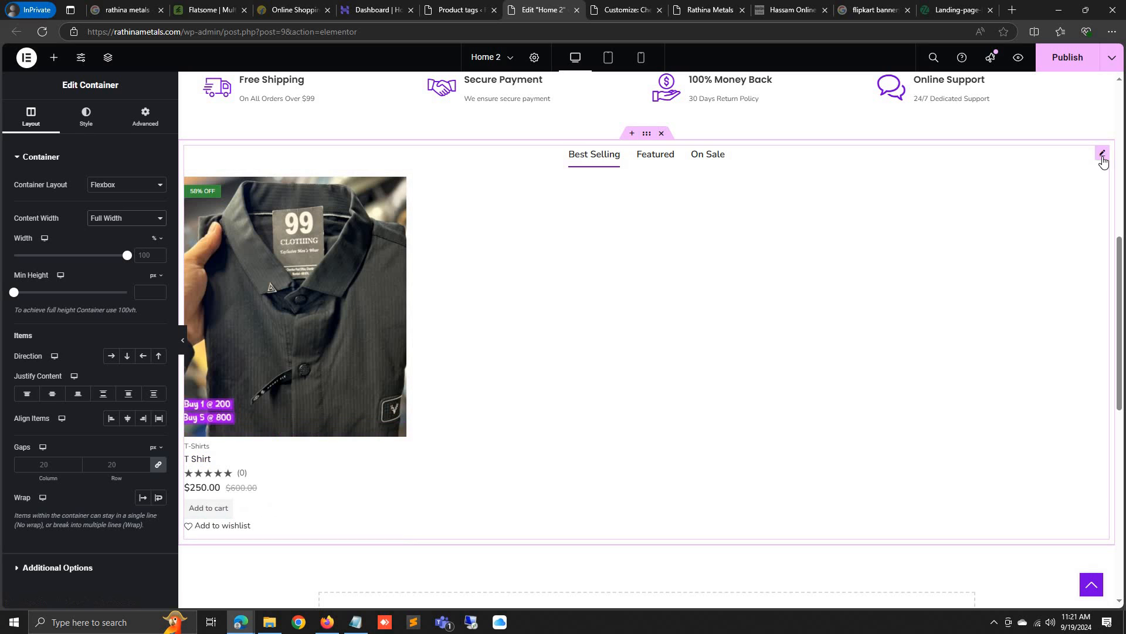
# Configure Products Tabs to show 6 products in 5 columns with carousel autoplay on
pyautogui.click(1102, 154)
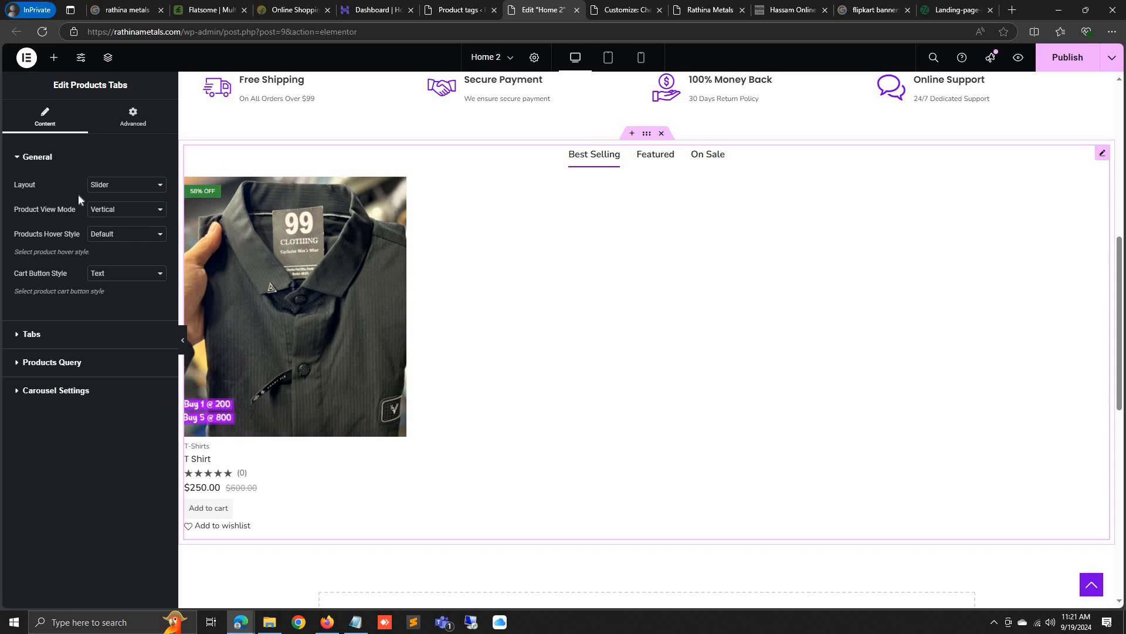
pyautogui.click(11, 335)
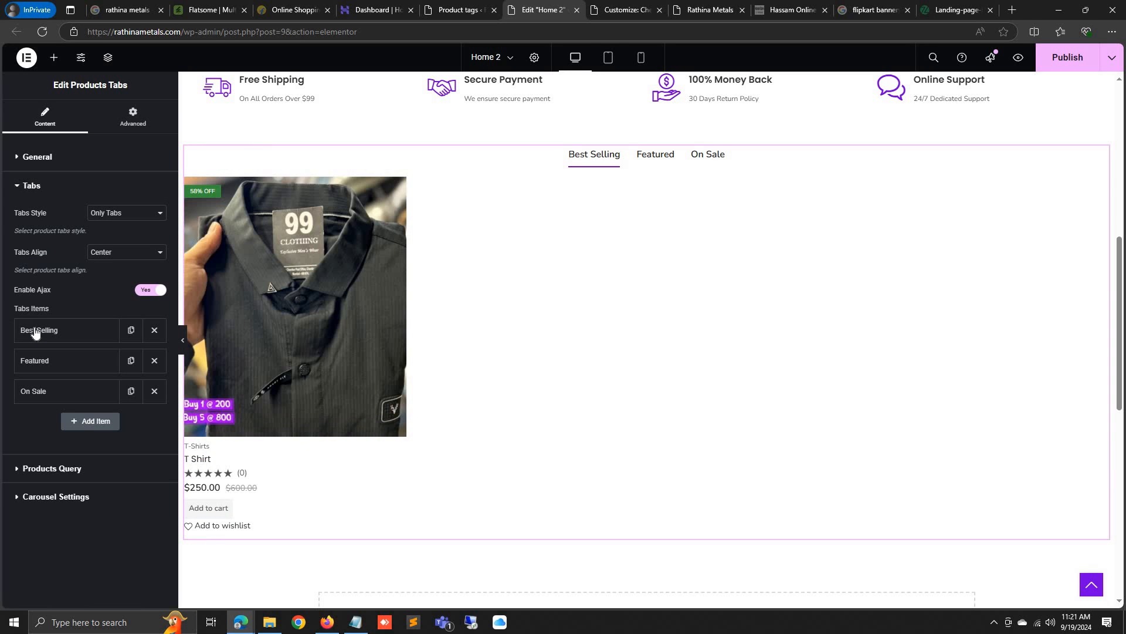
pyautogui.click(24, 467)
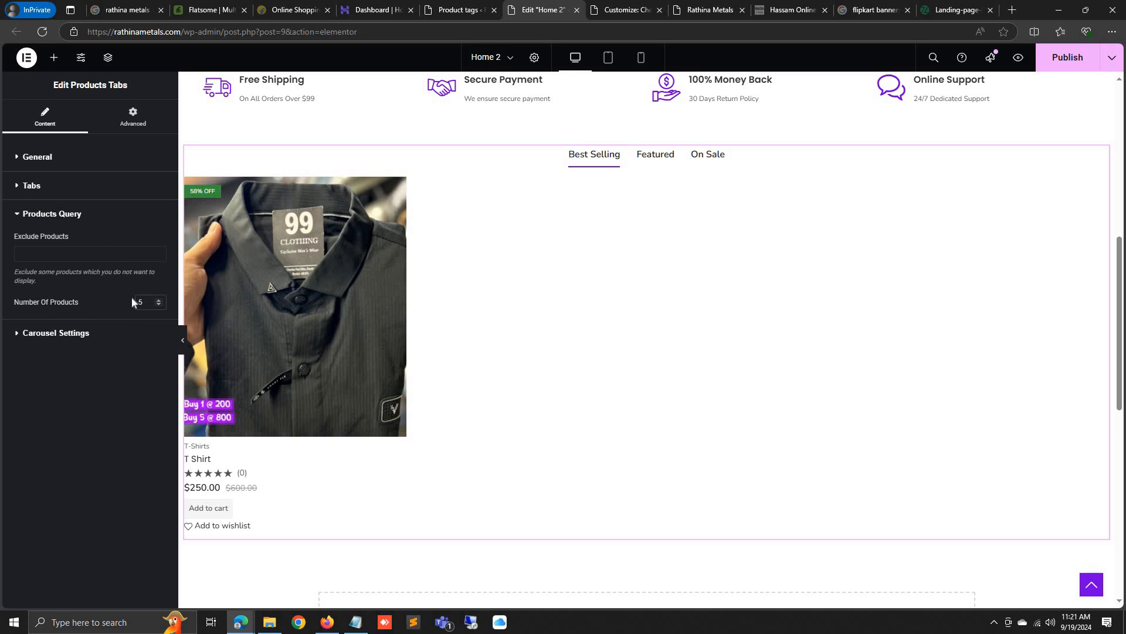
pyautogui.write('6')
pyautogui.click(95, 387)
pyautogui.click(10, 339)
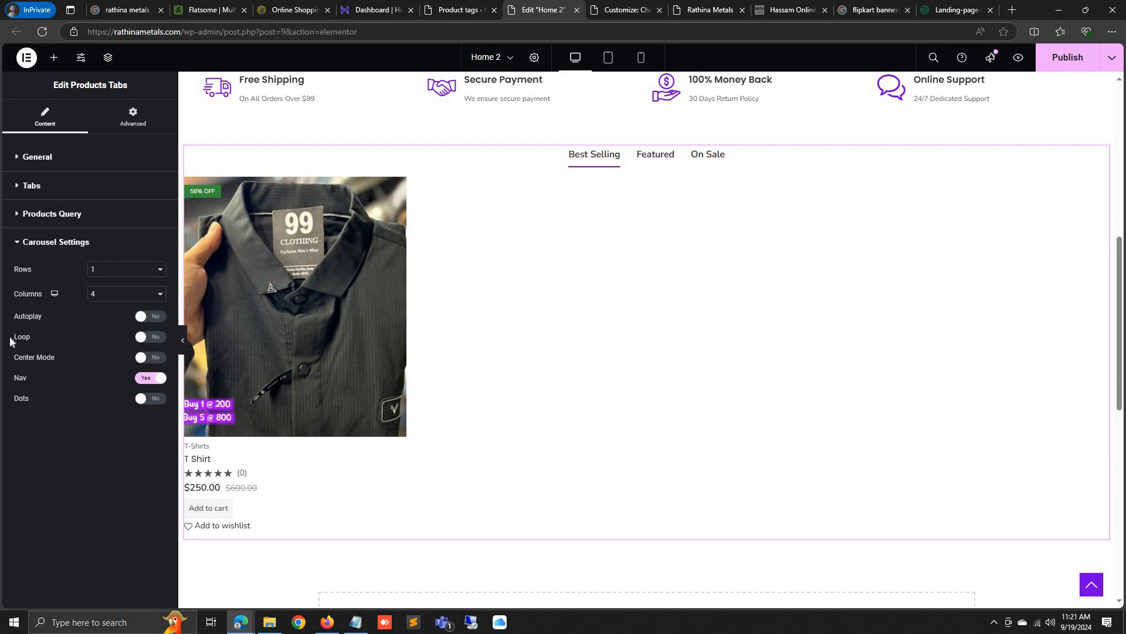
pyautogui.click(132, 296)
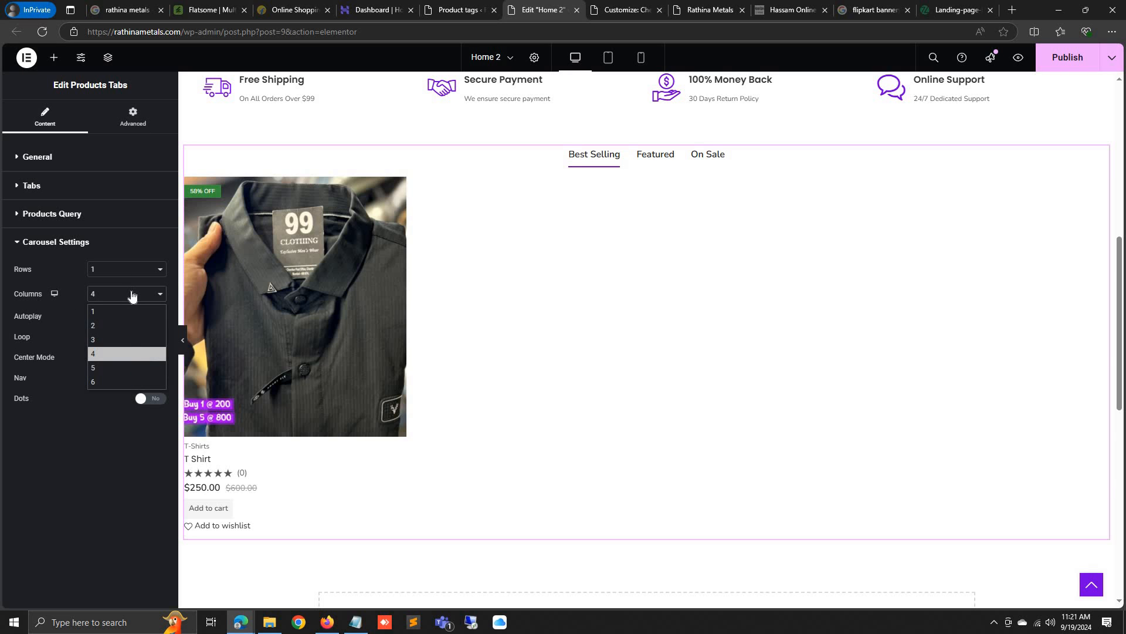
pyautogui.click(97, 369)
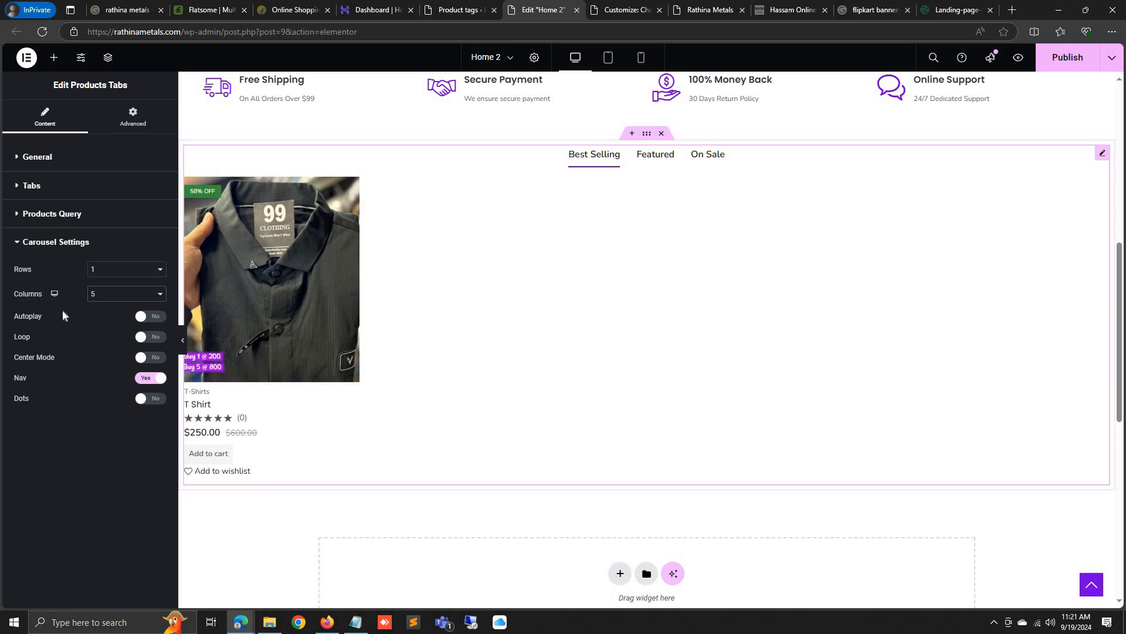
pyautogui.click(155, 320)
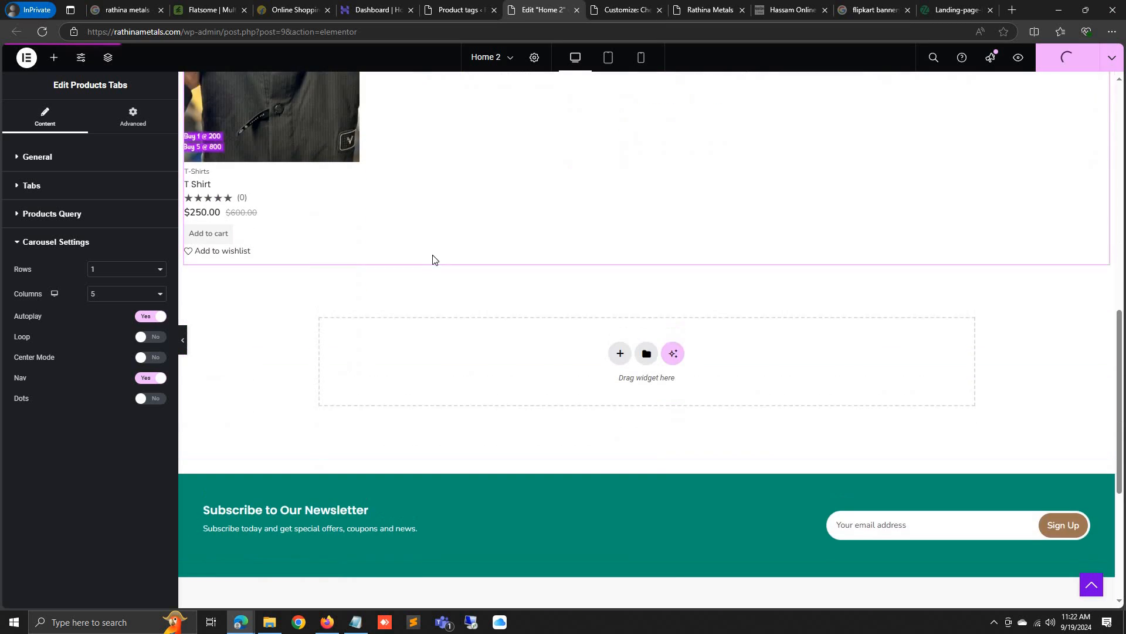
pyautogui.scroll(-3, 512, 294)
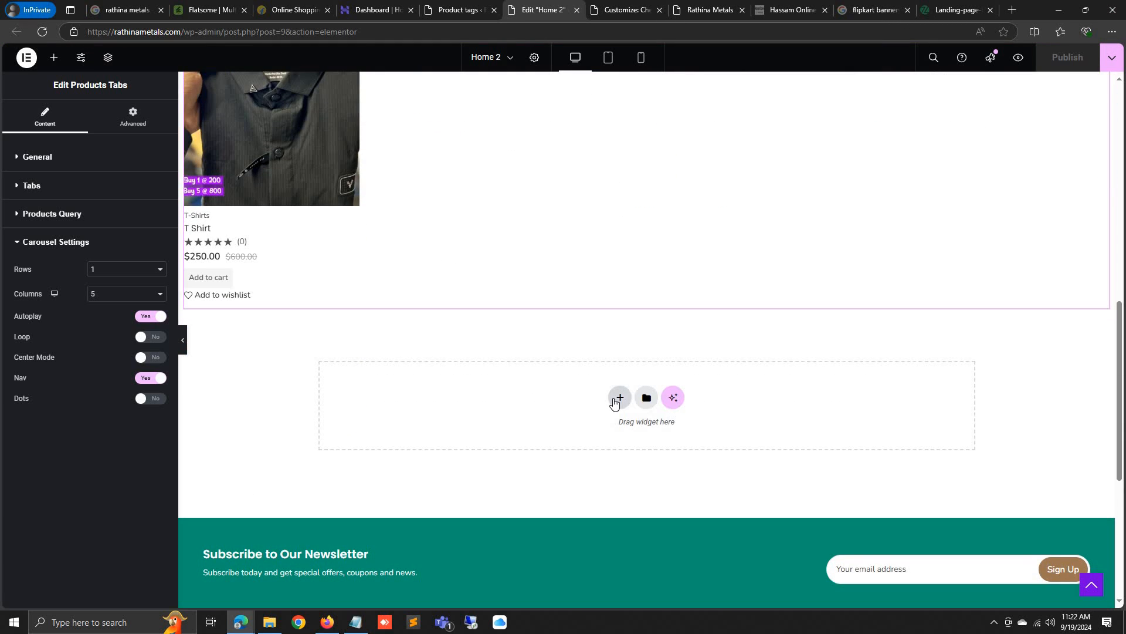
pyautogui.click(52, 58)
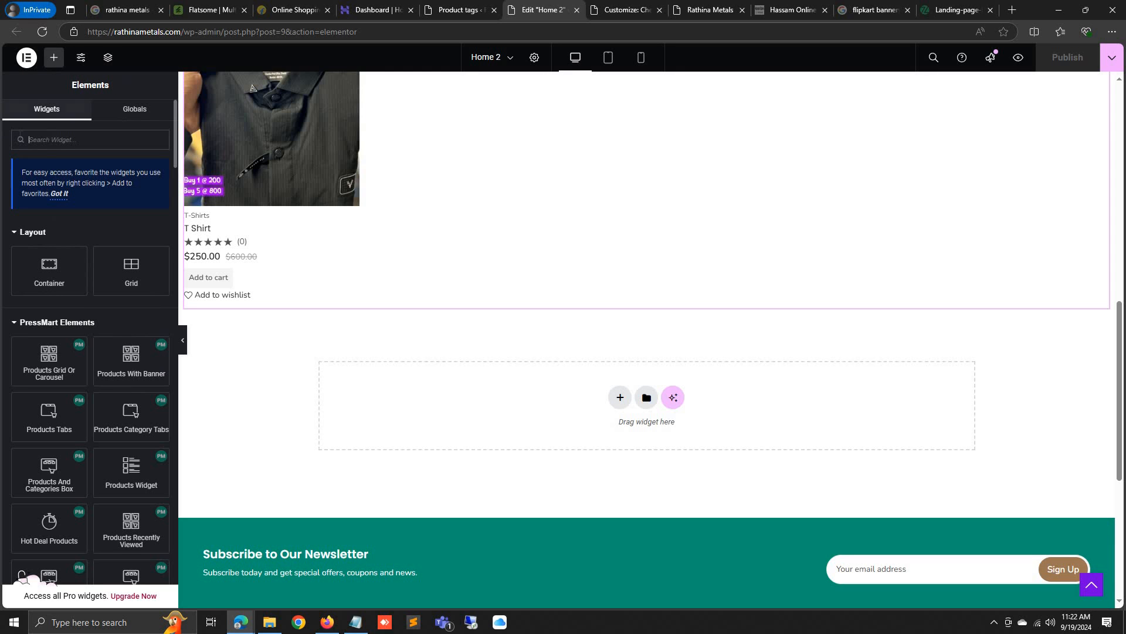
pyautogui.write('cate')
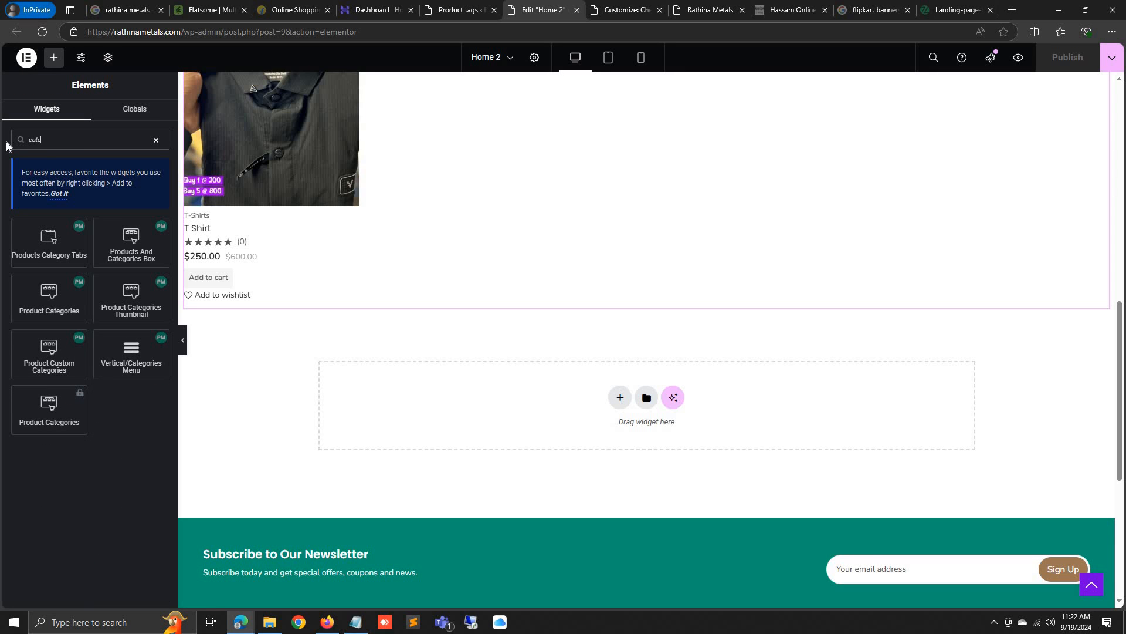
pyautogui.moveTo(68, 244); pyautogui.dragTo(37, 247)
pyautogui.moveTo(49, 297); pyautogui.dragTo(397, 407)
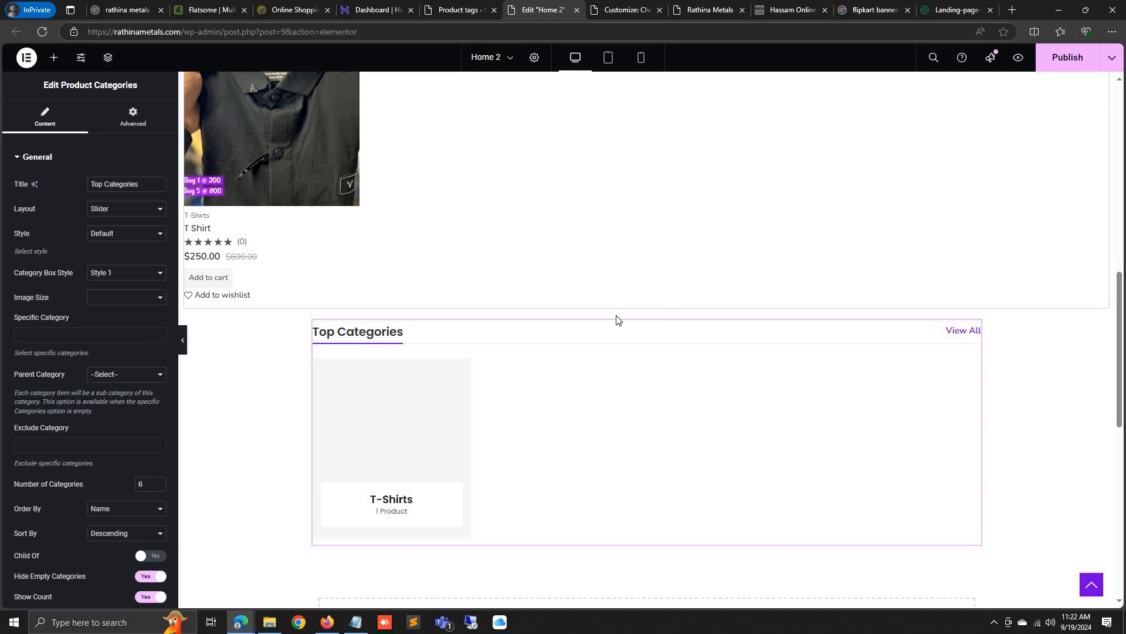
pyautogui.click(632, 307)
pyautogui.click(53, 58)
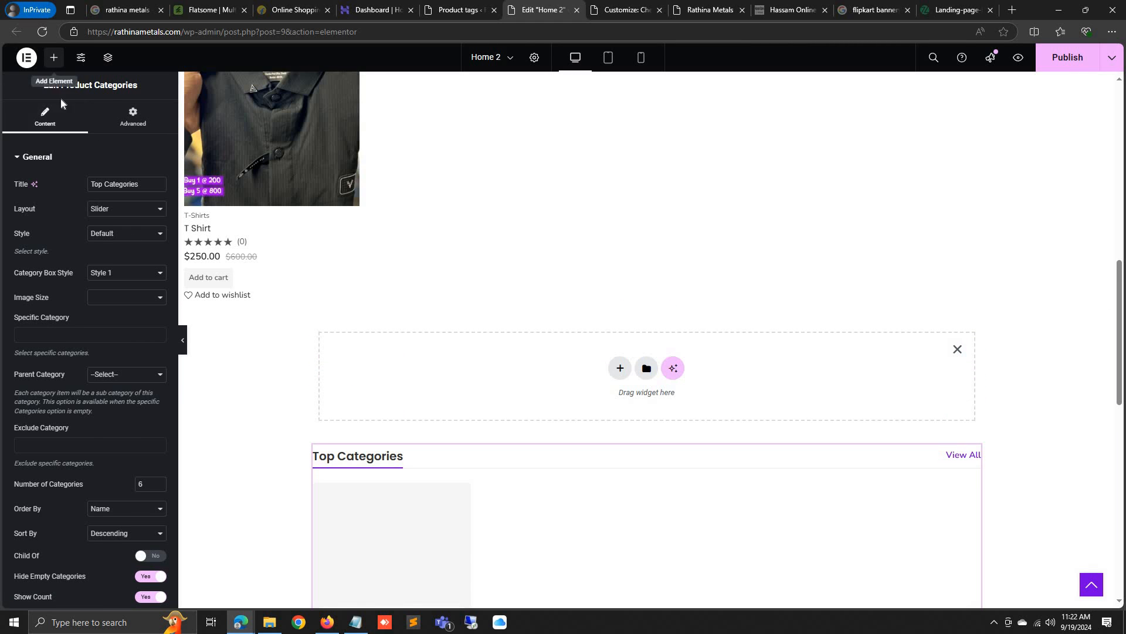
pyautogui.write('spac')
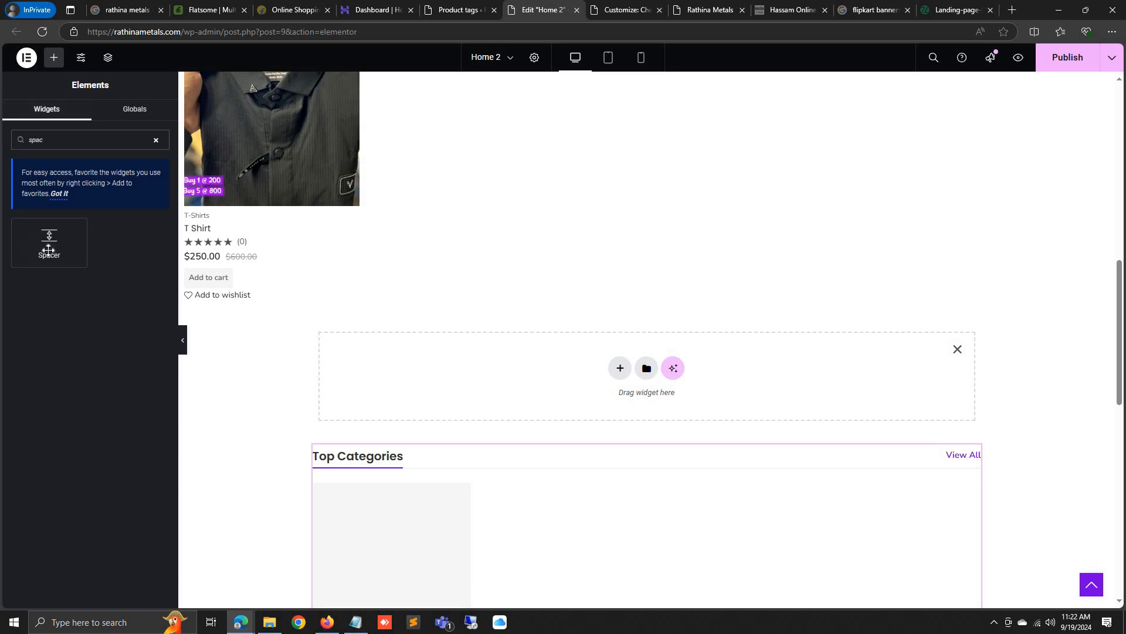
pyautogui.moveTo(50, 249); pyautogui.dragTo(657, 375)
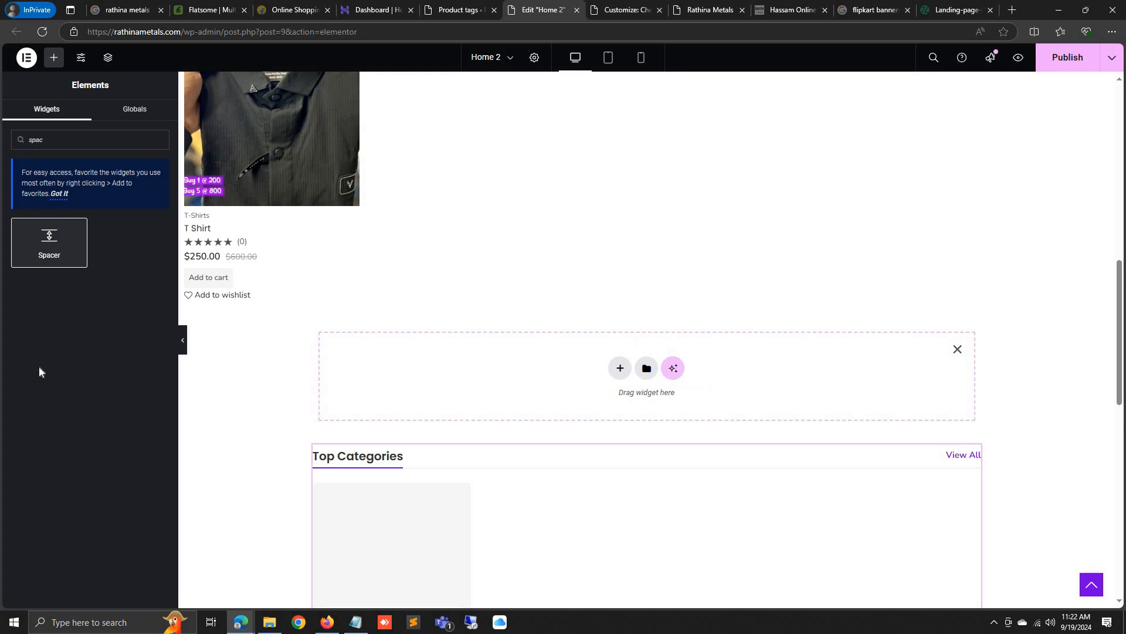
pyautogui.click(349, 376)
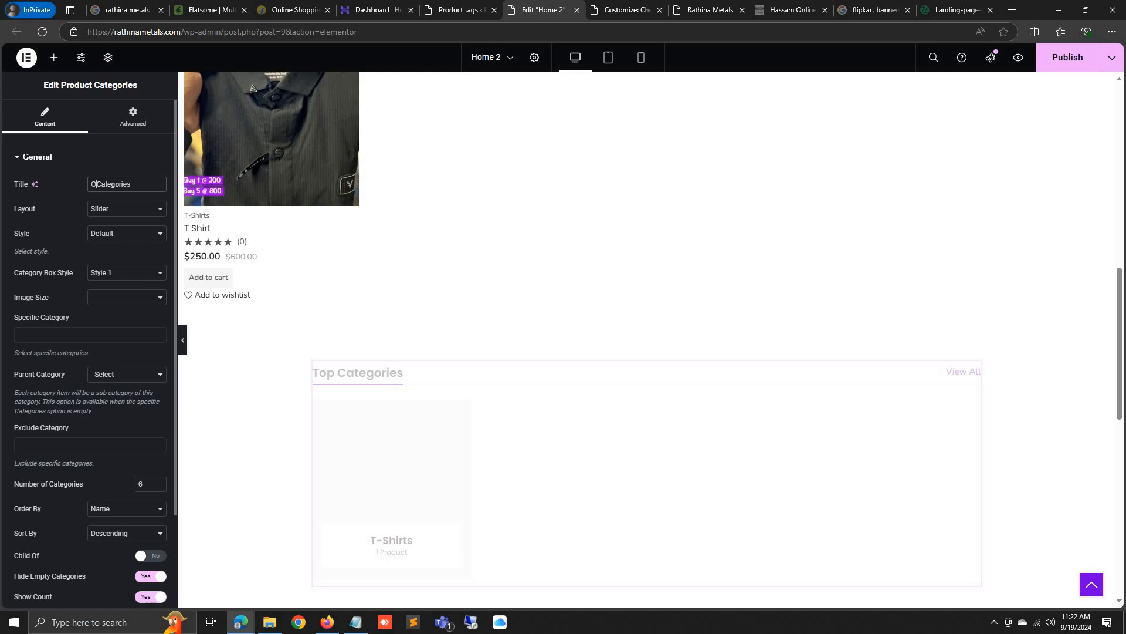
pyautogui.write('Our')
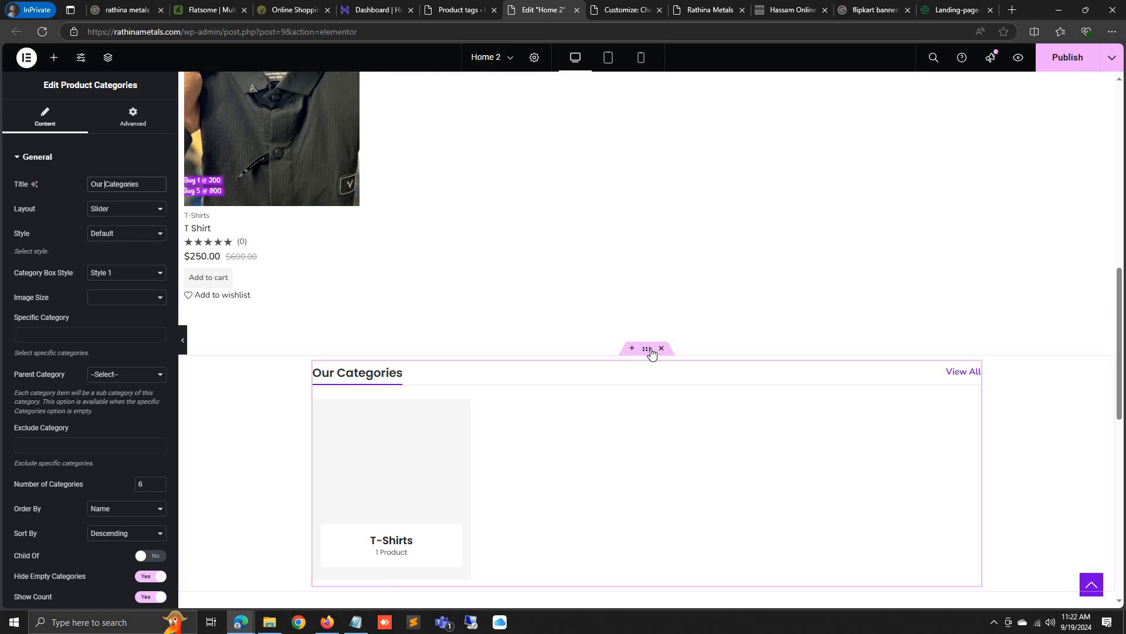
pyautogui.click(335, 284)
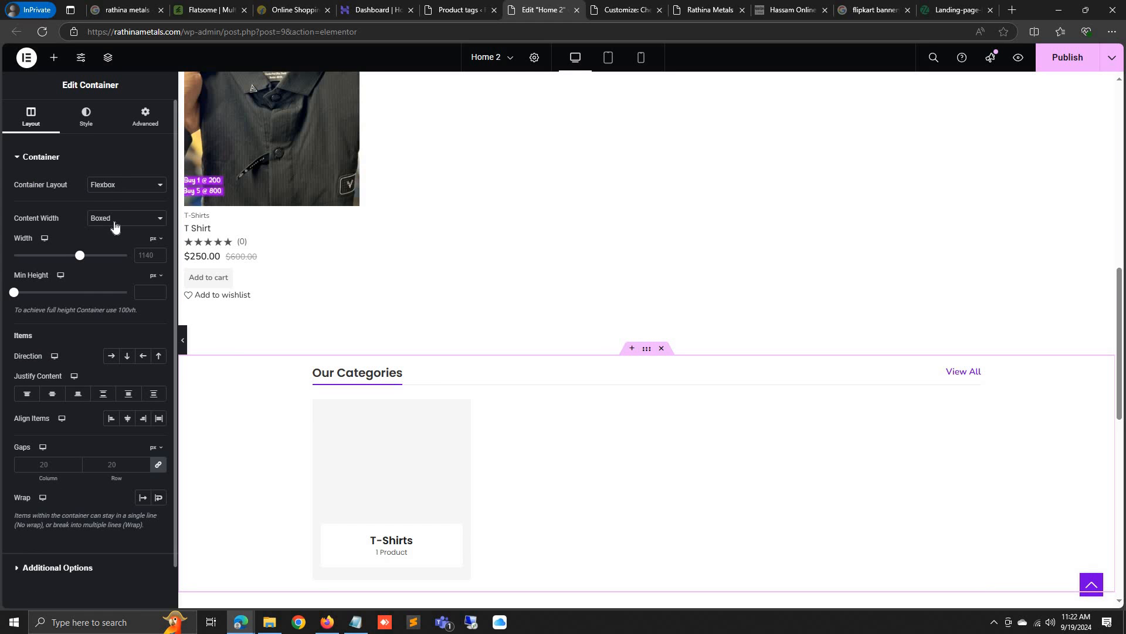
pyautogui.click(105, 250)
pyautogui.scroll(-3, 309, 384)
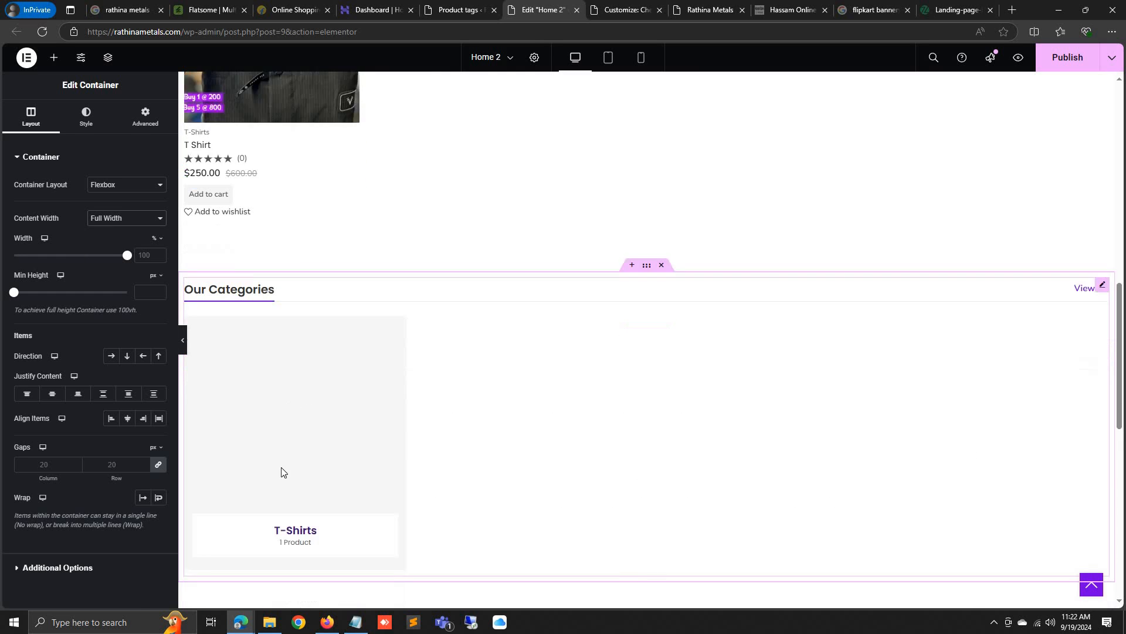
pyautogui.click(182, 340)
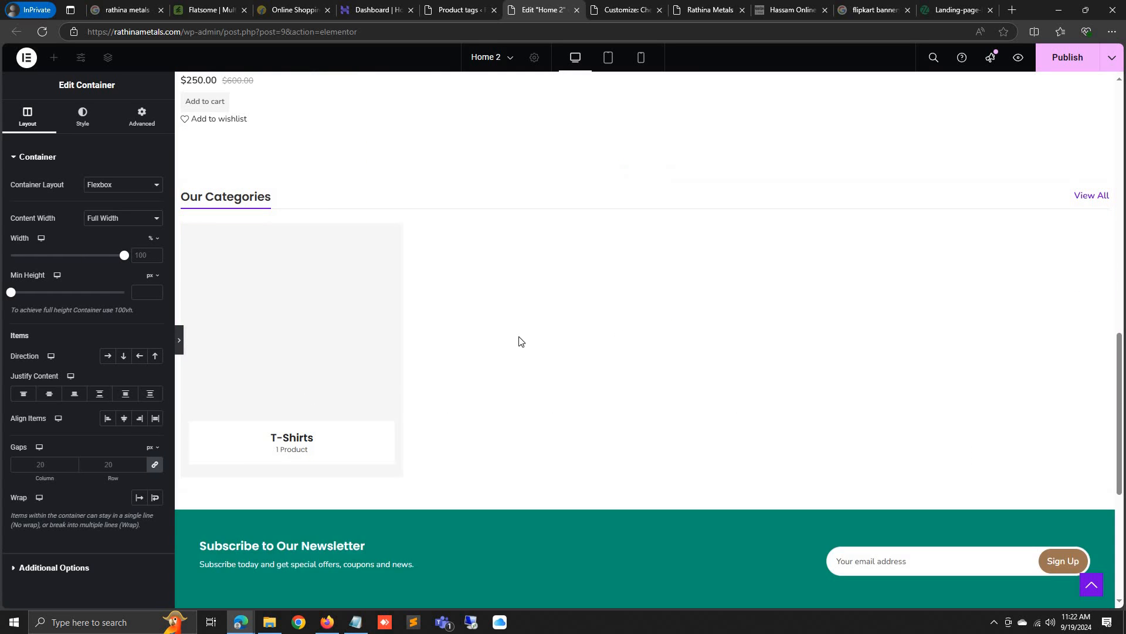
pyautogui.scroll(8, 525, 392)
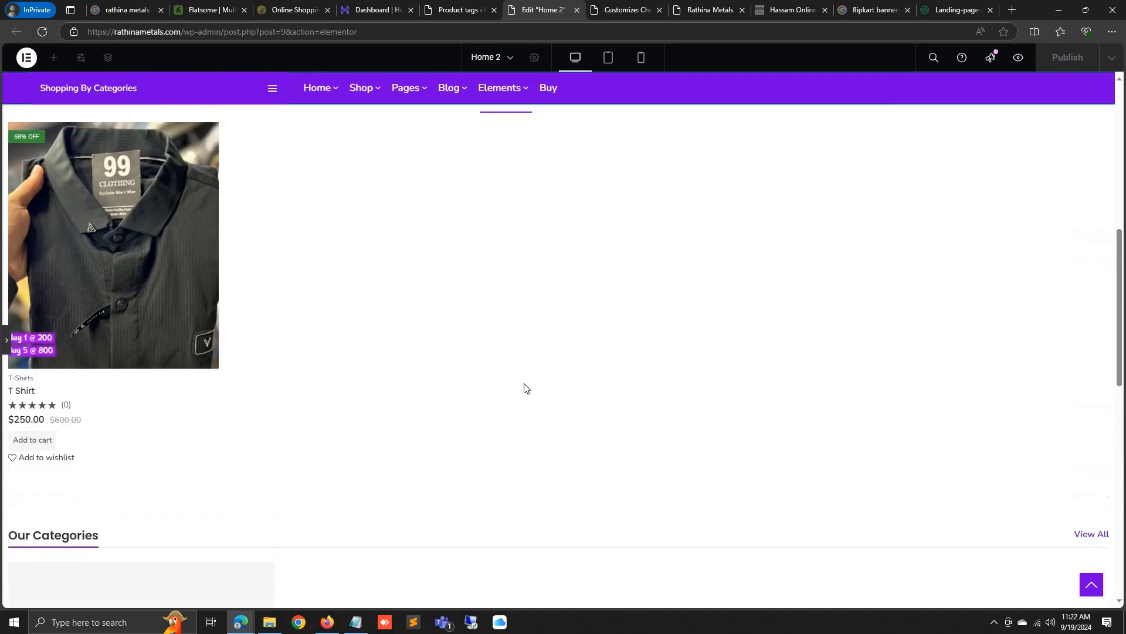
pyautogui.scroll(-7, 525, 389)
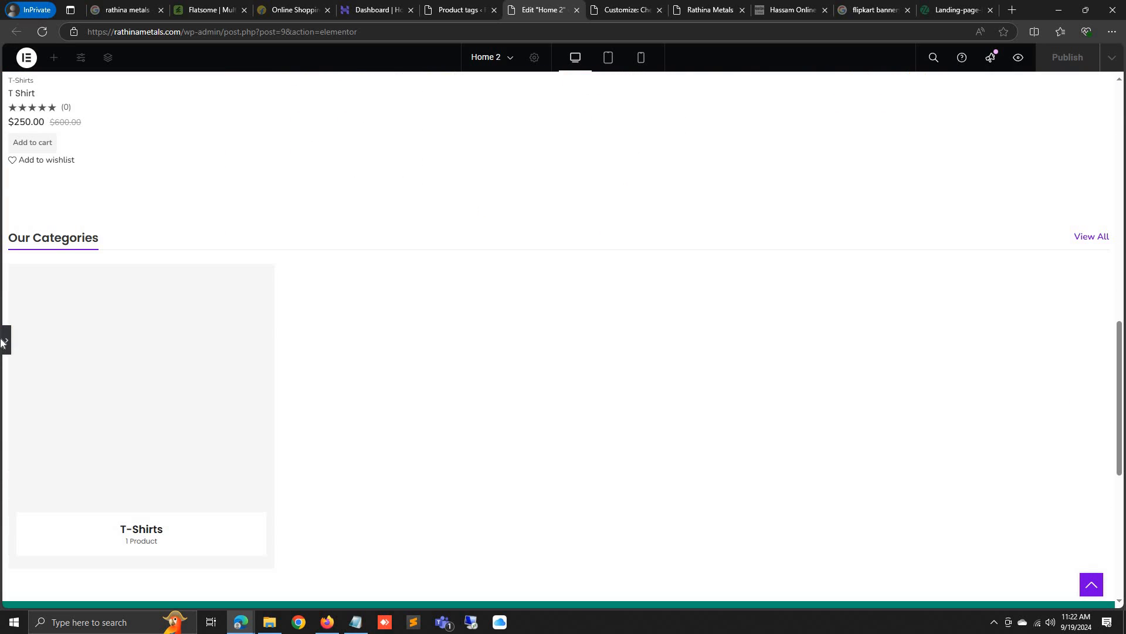
pyautogui.click(5, 340)
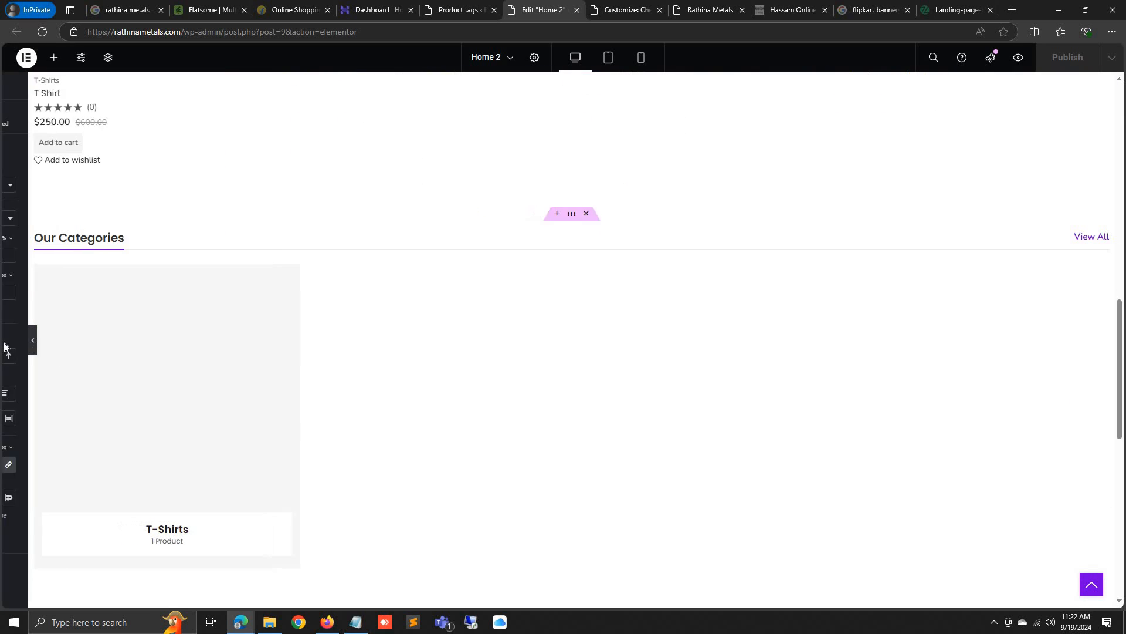
# Search Google for 't shirt' and show the image results
pyautogui.click(944, 10)
pyautogui.click(788, 34)
pyautogui.write('t shit')
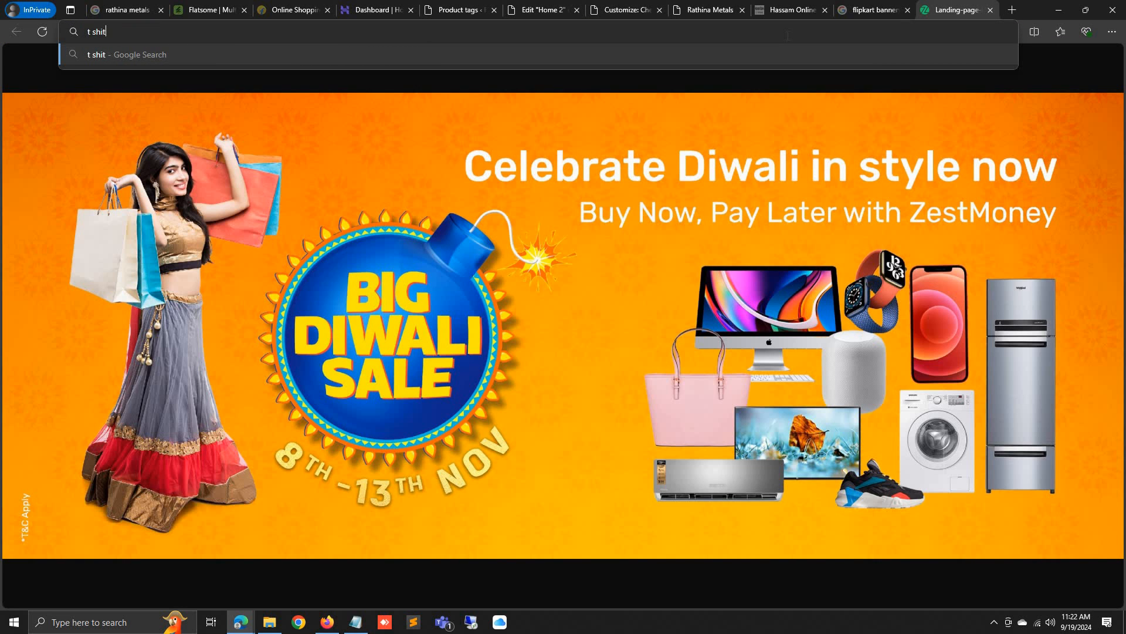
pyautogui.press('BackSpace')
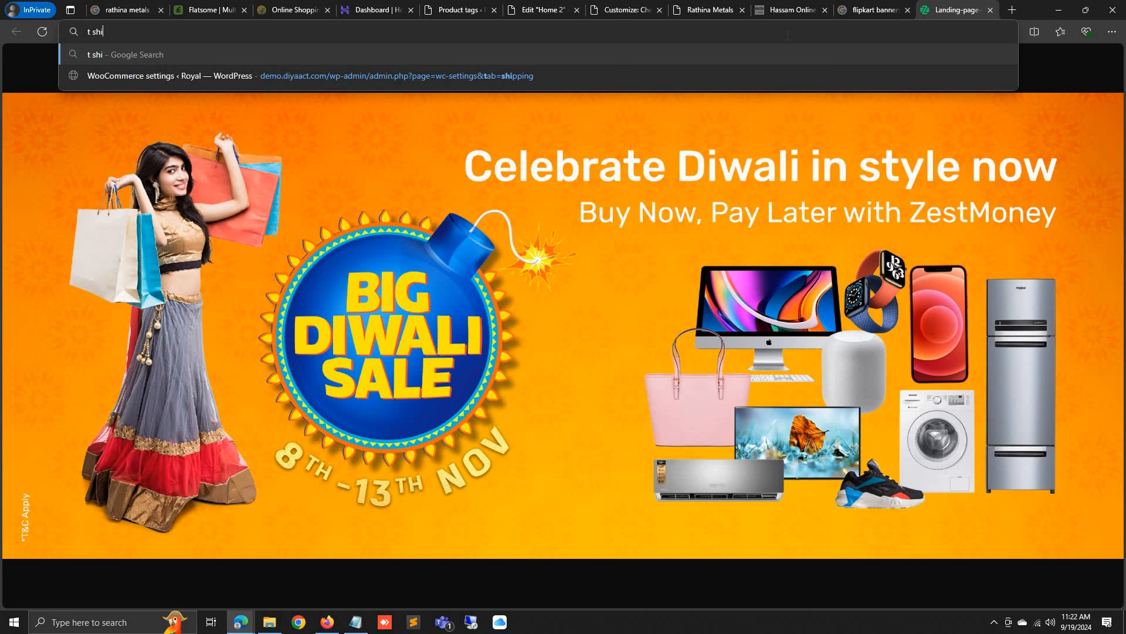
pyautogui.write('rts')
pyautogui.press('Return')
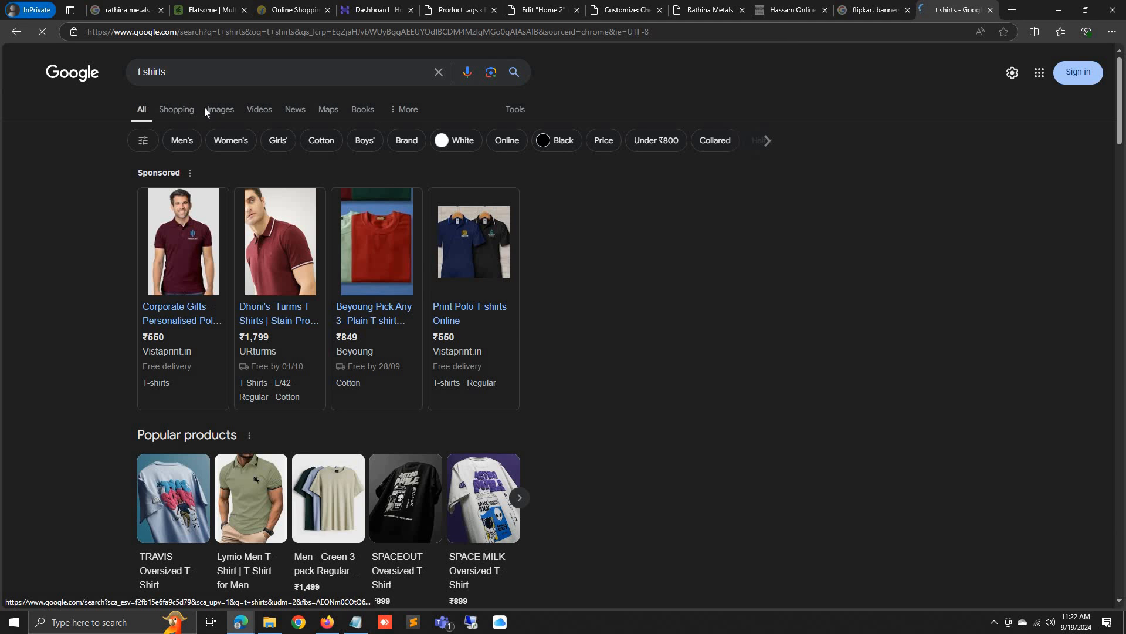
pyautogui.click(207, 110)
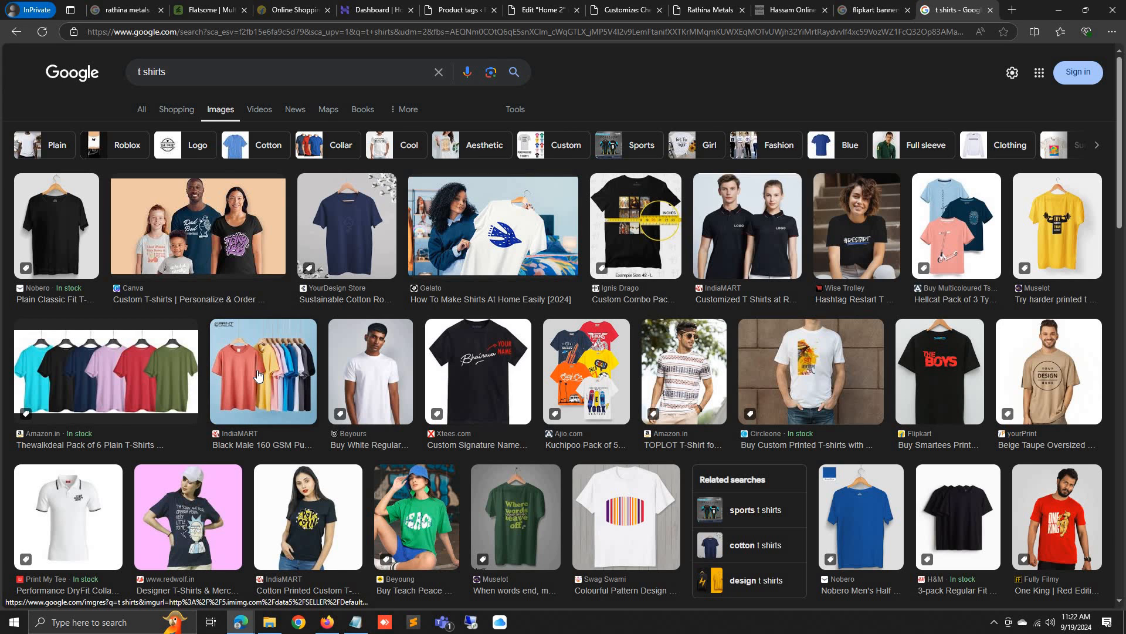
# Open the Global Sources multicolour T-shirt image full size and save it as graphic-t-shirts.jpg
pyautogui.click(258, 376)
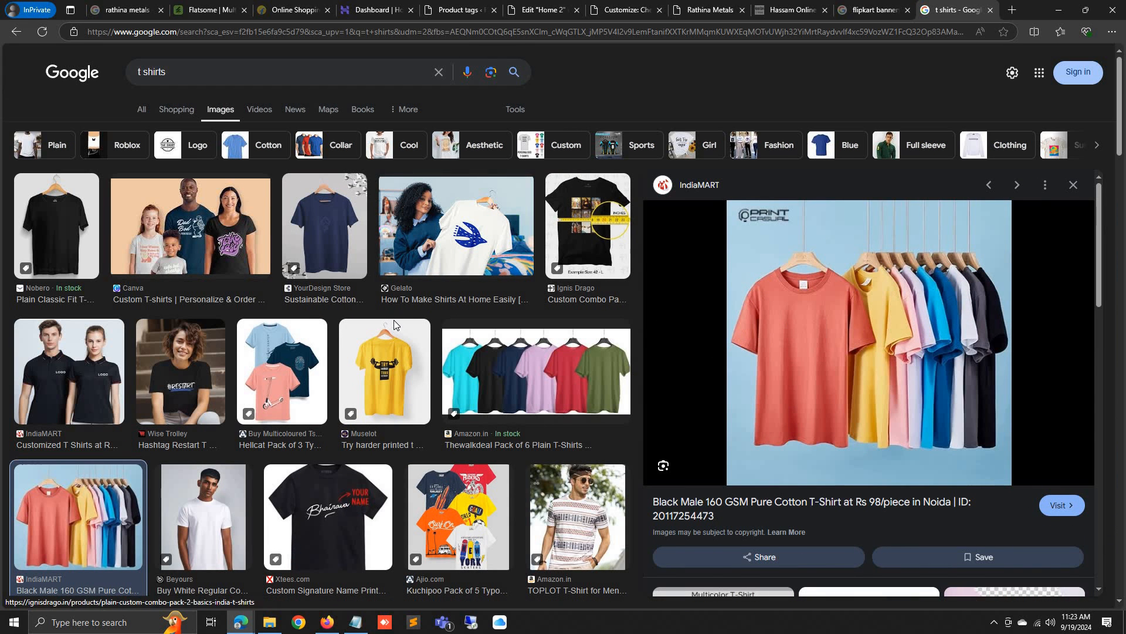
pyautogui.scroll(-5, 393, 319)
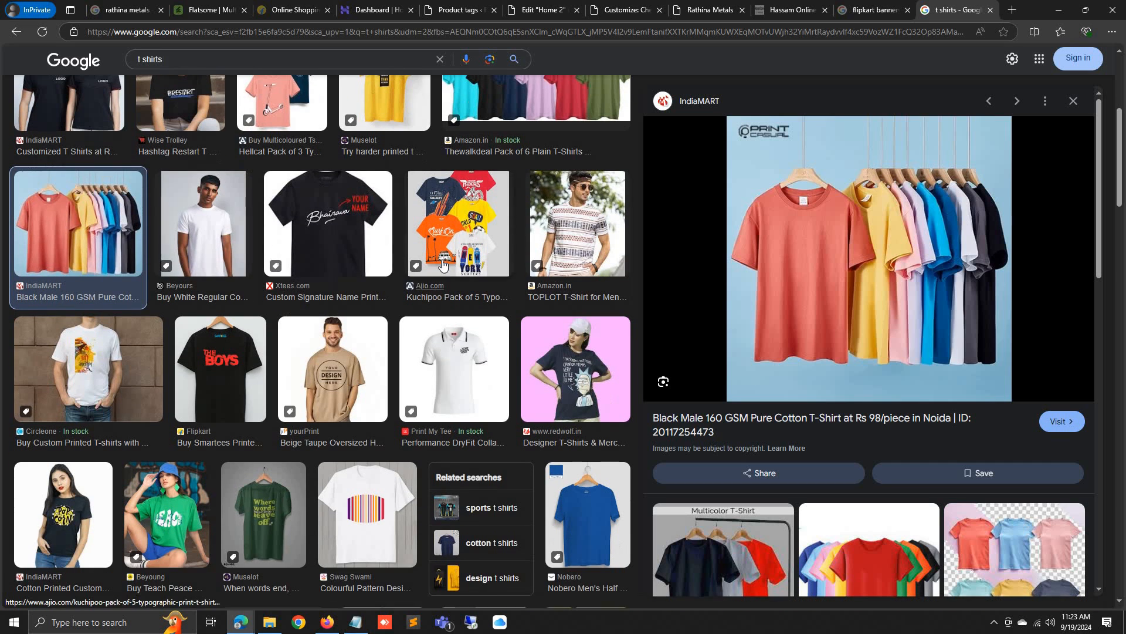
pyautogui.scroll(-2, 829, 430)
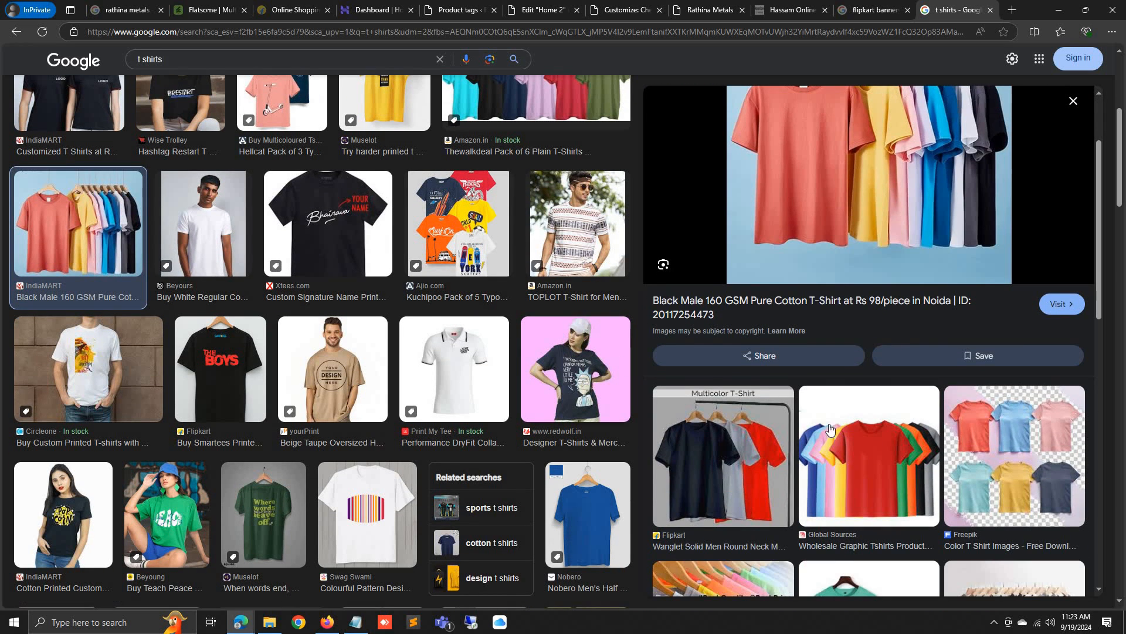
pyautogui.click(846, 450)
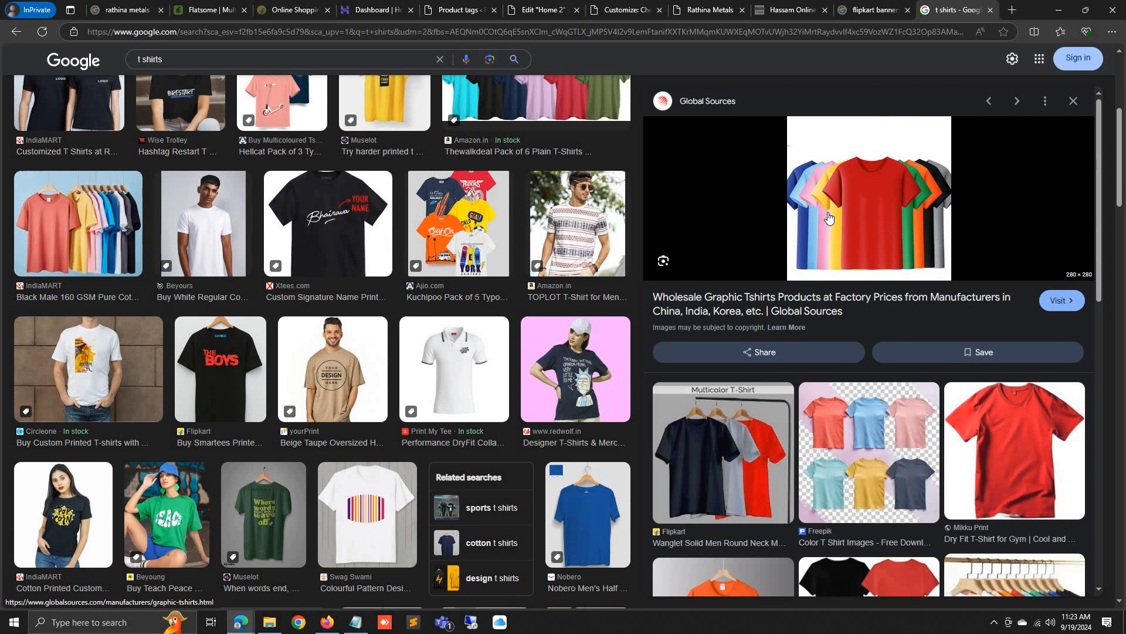
pyautogui.rightClick(843, 260)
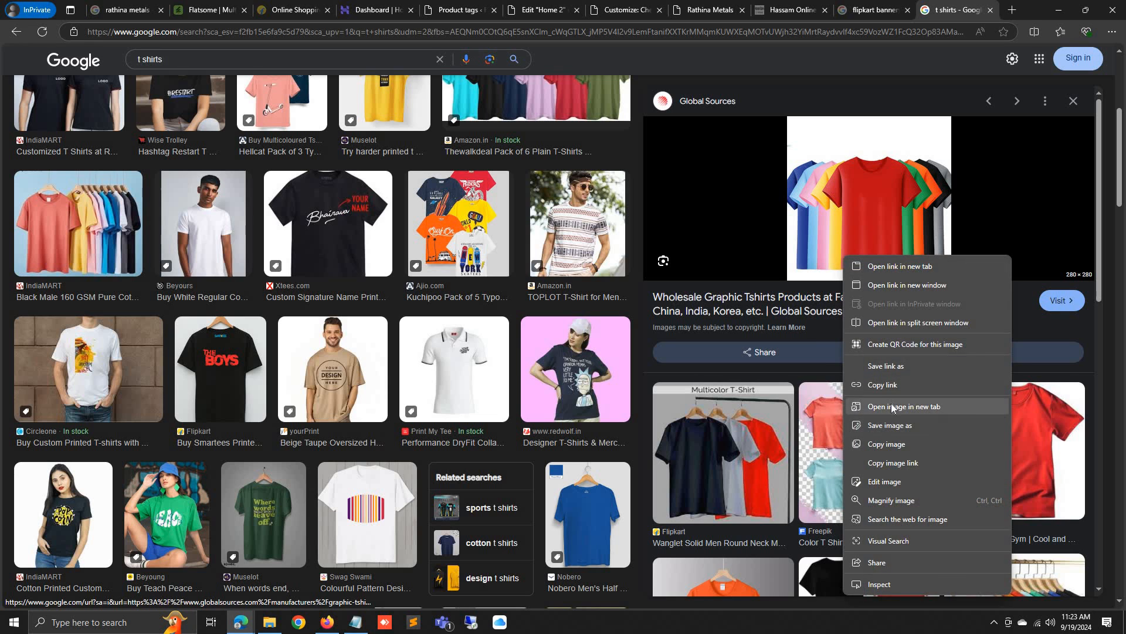
pyautogui.click(892, 406)
pyautogui.hotkey('ctrl', 'Tab')
pyautogui.rightClick(561, 318)
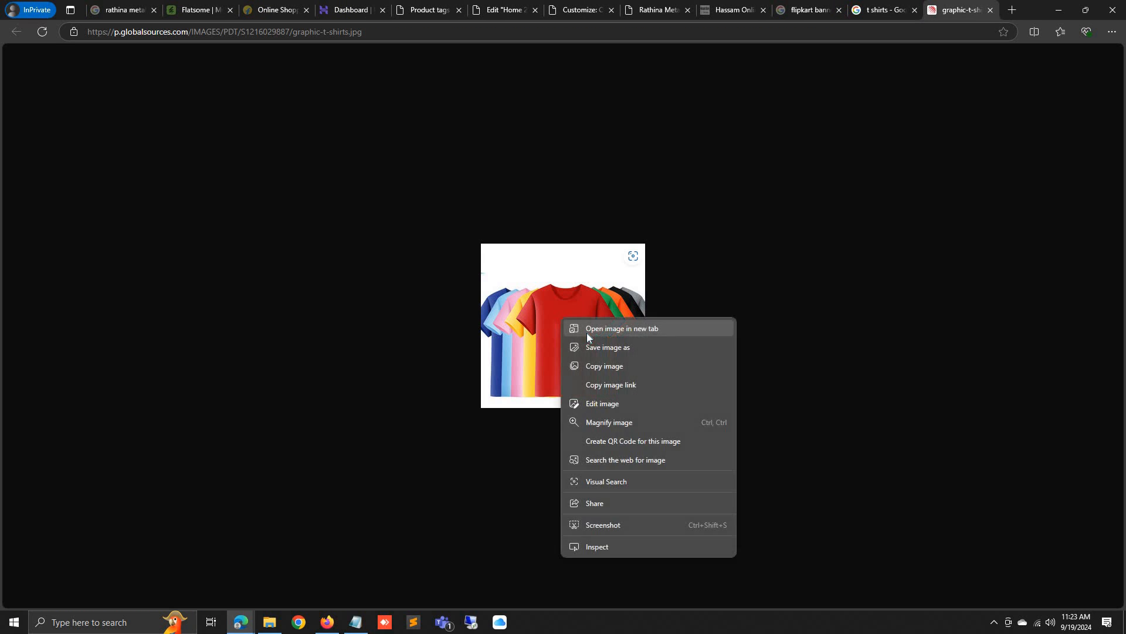
pyautogui.click(596, 346)
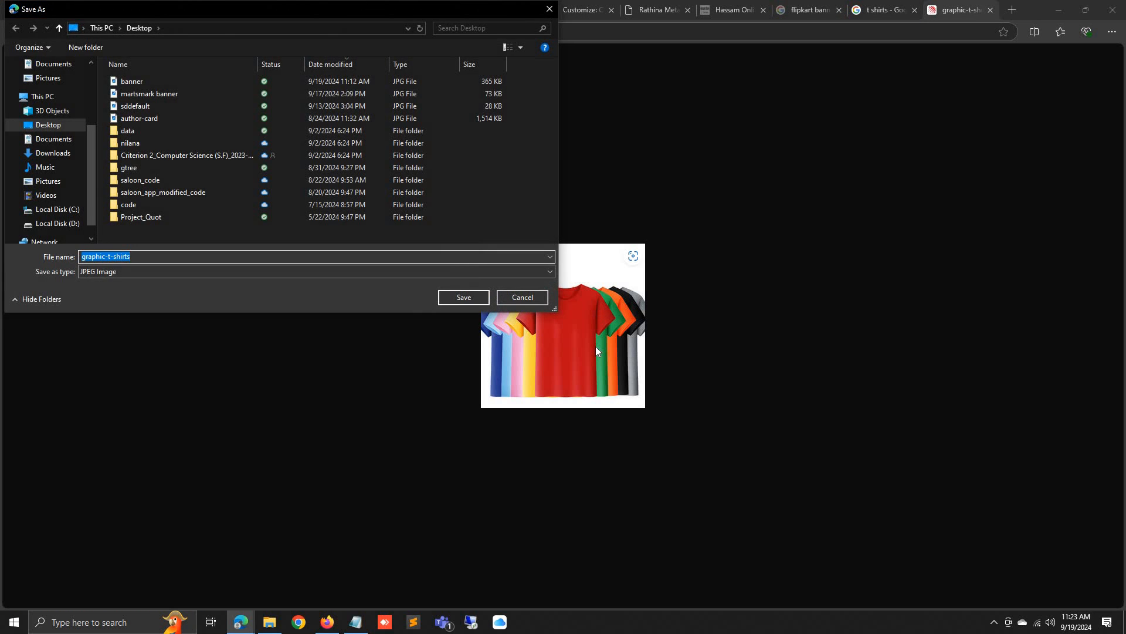
pyautogui.press('Return')
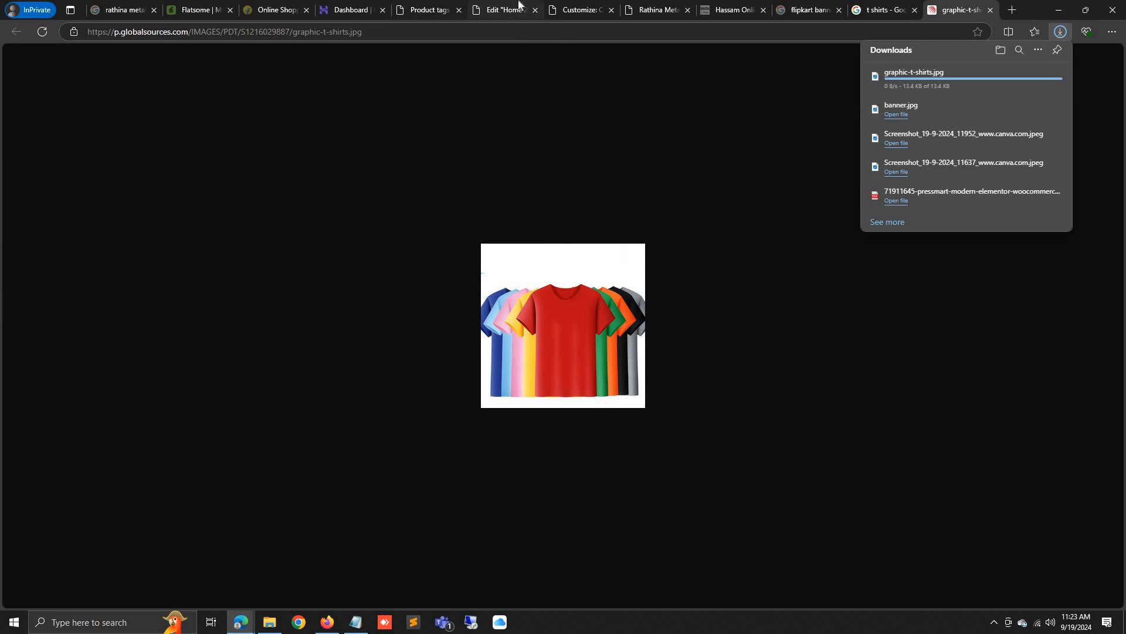
# Upload graphic-t-shirts.jpg as the T-Shirts category thumbnail and update the category
pyautogui.click(519, 6)
pyautogui.click(402, 11)
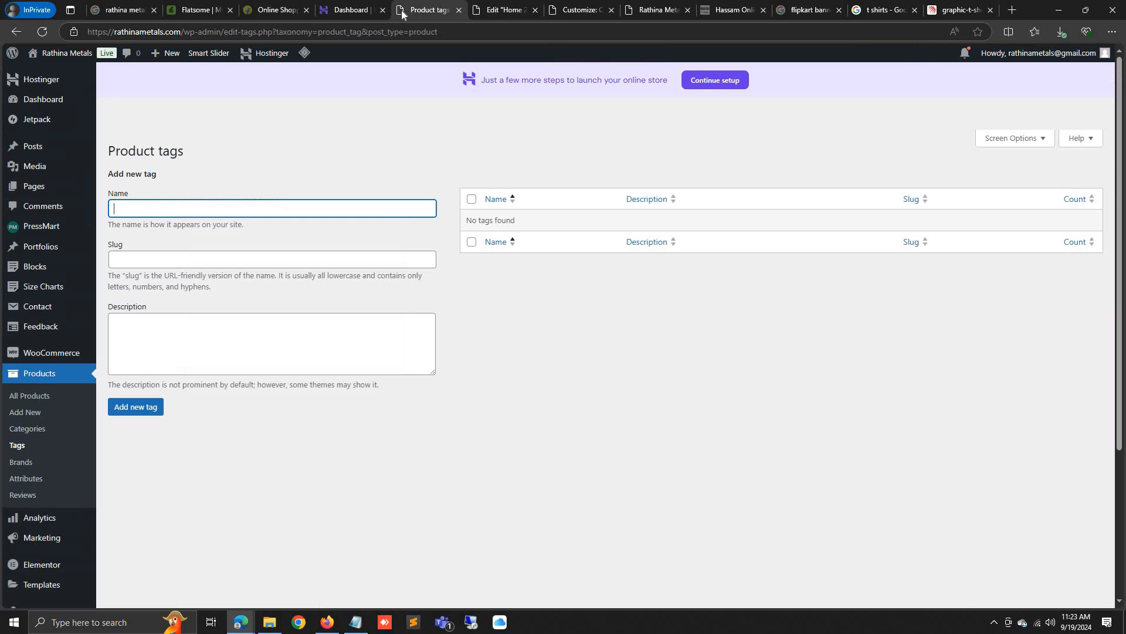
pyautogui.click(39, 428)
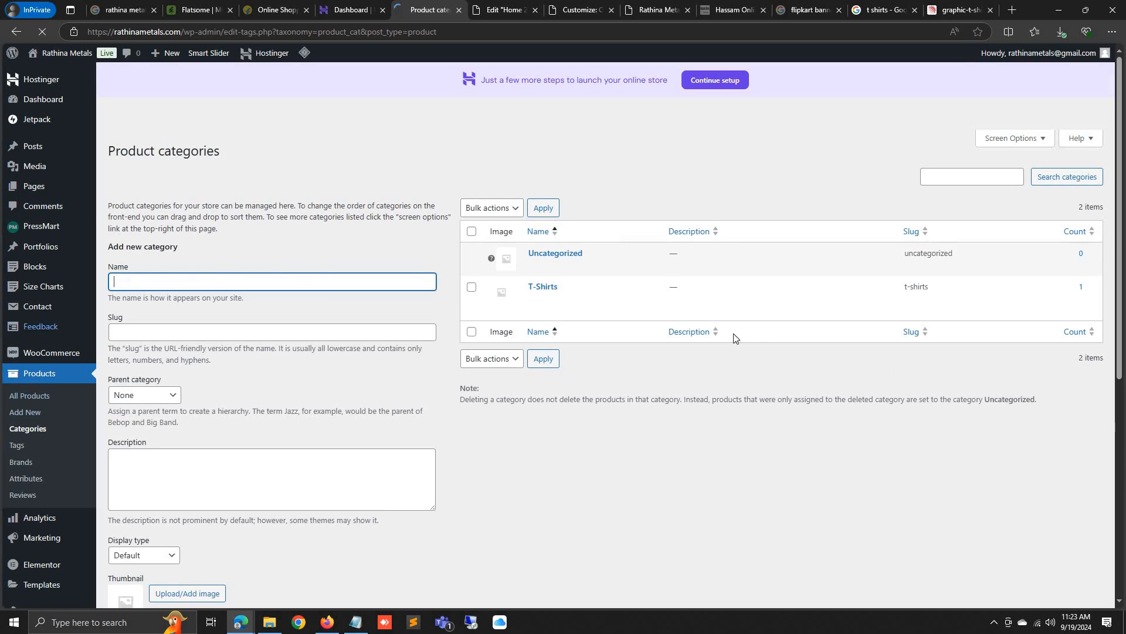
pyautogui.click(535, 300)
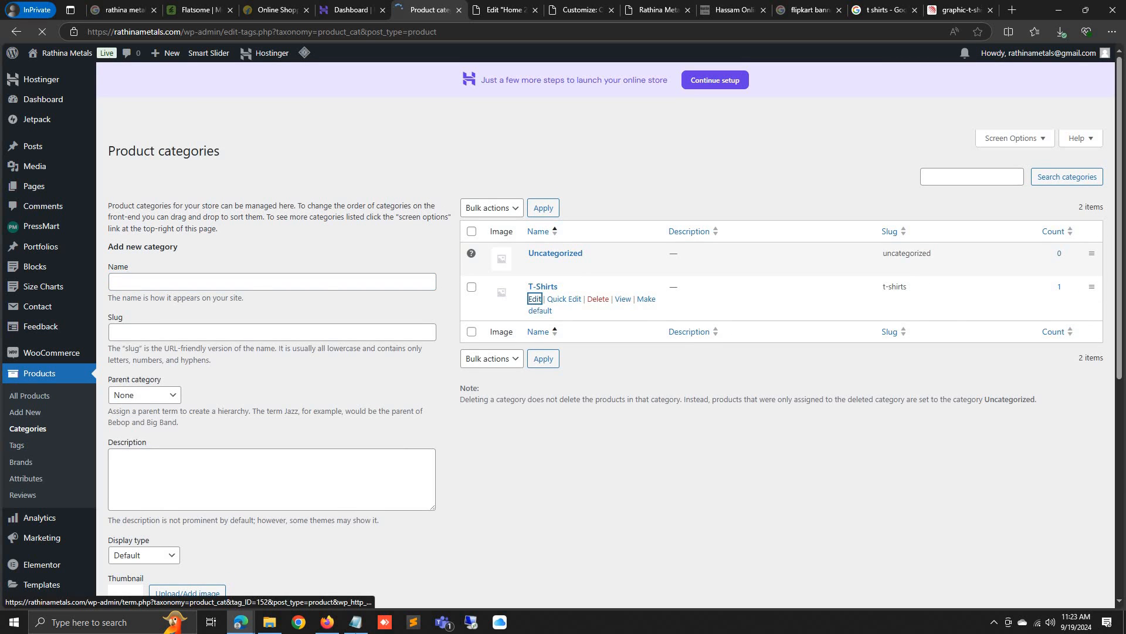
pyautogui.scroll(-2, 322, 349)
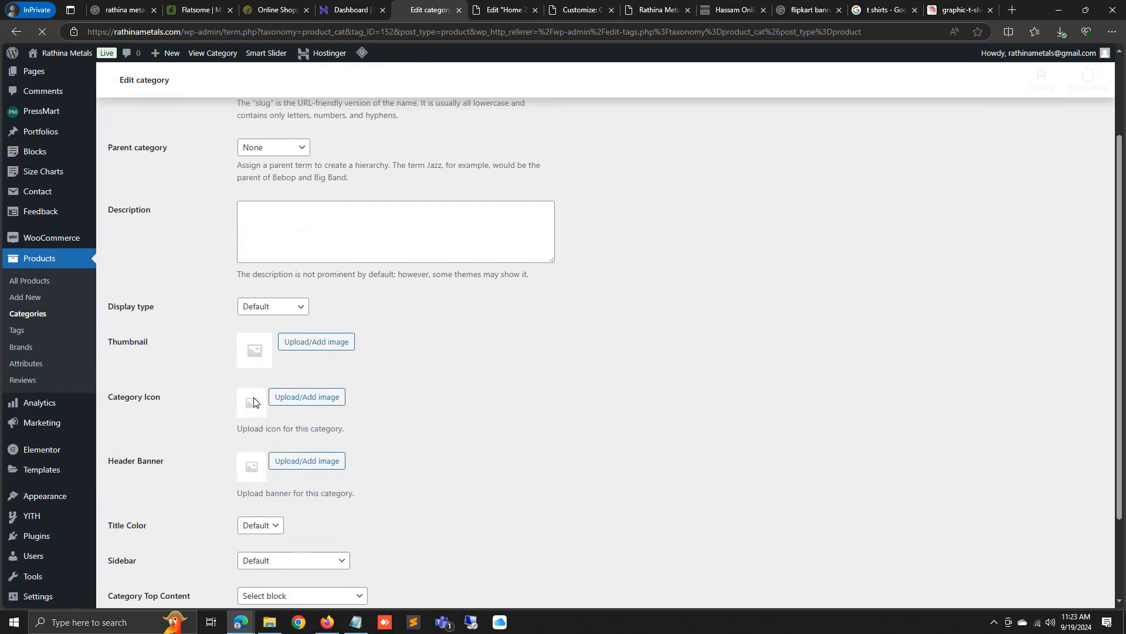
pyautogui.click(324, 346)
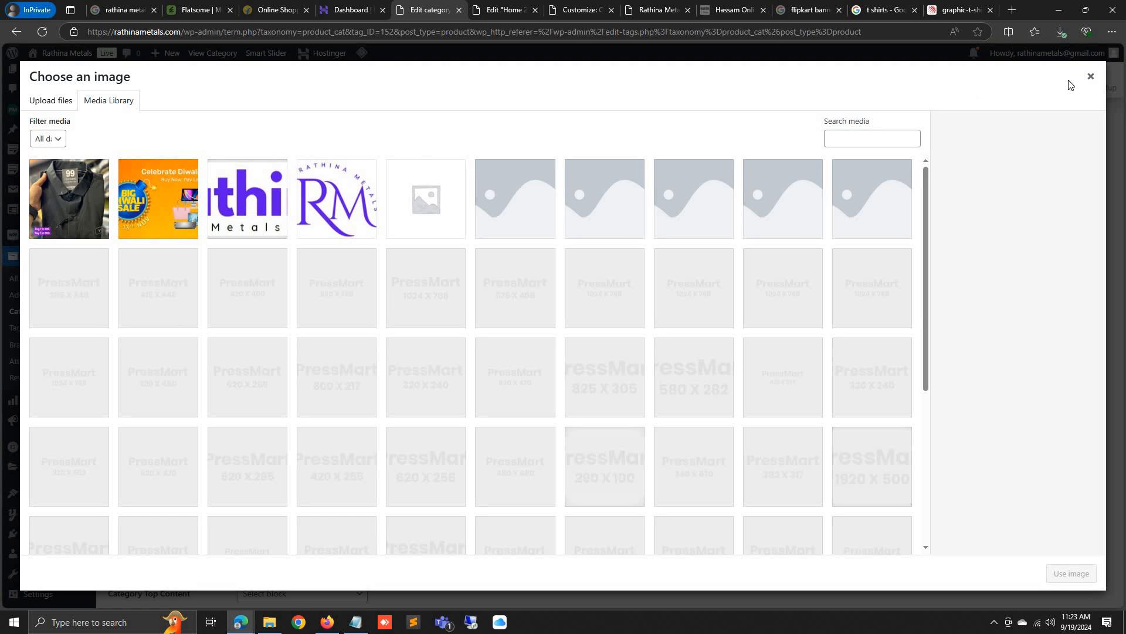
pyautogui.click(1060, 31)
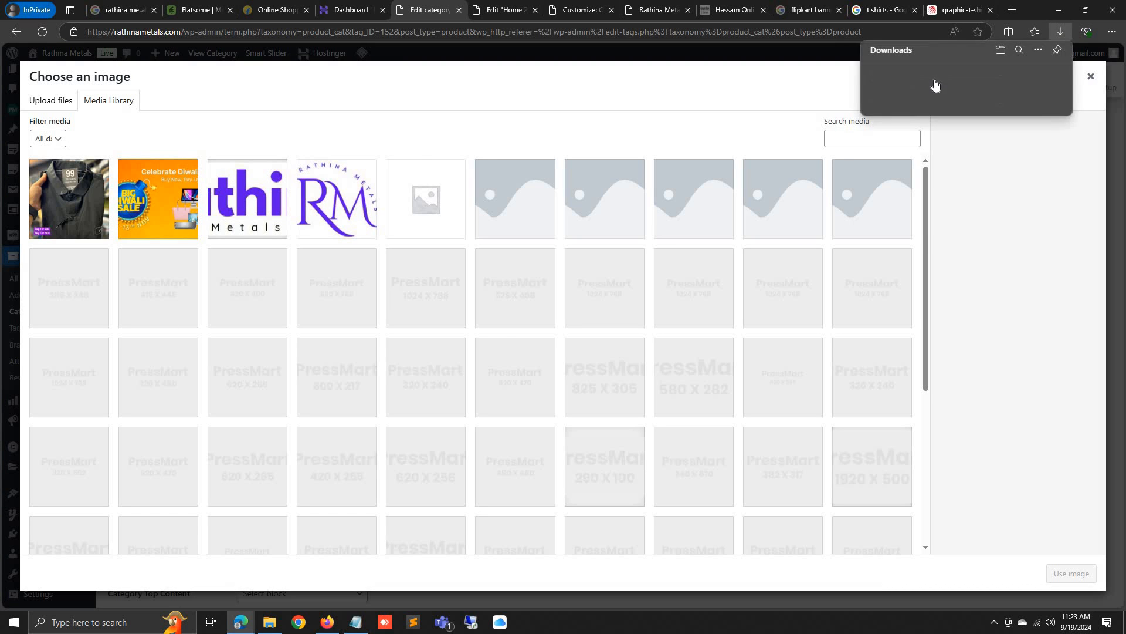
pyautogui.moveTo(893, 72); pyautogui.dragTo(1095, 578)
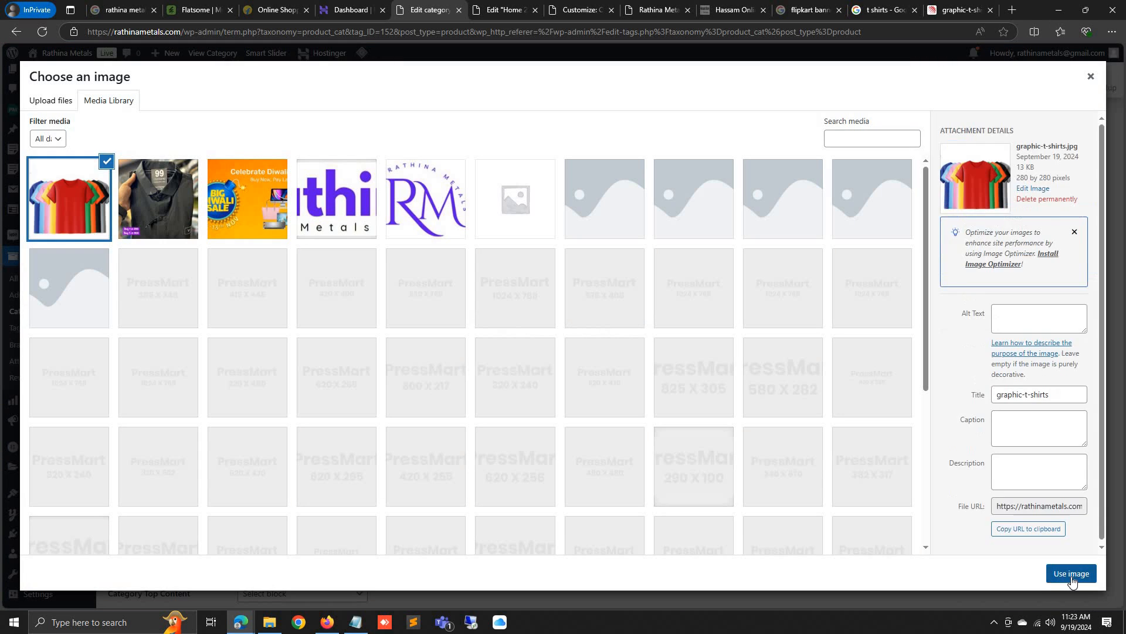
pyautogui.click(1069, 574)
pyautogui.scroll(-2, 741, 448)
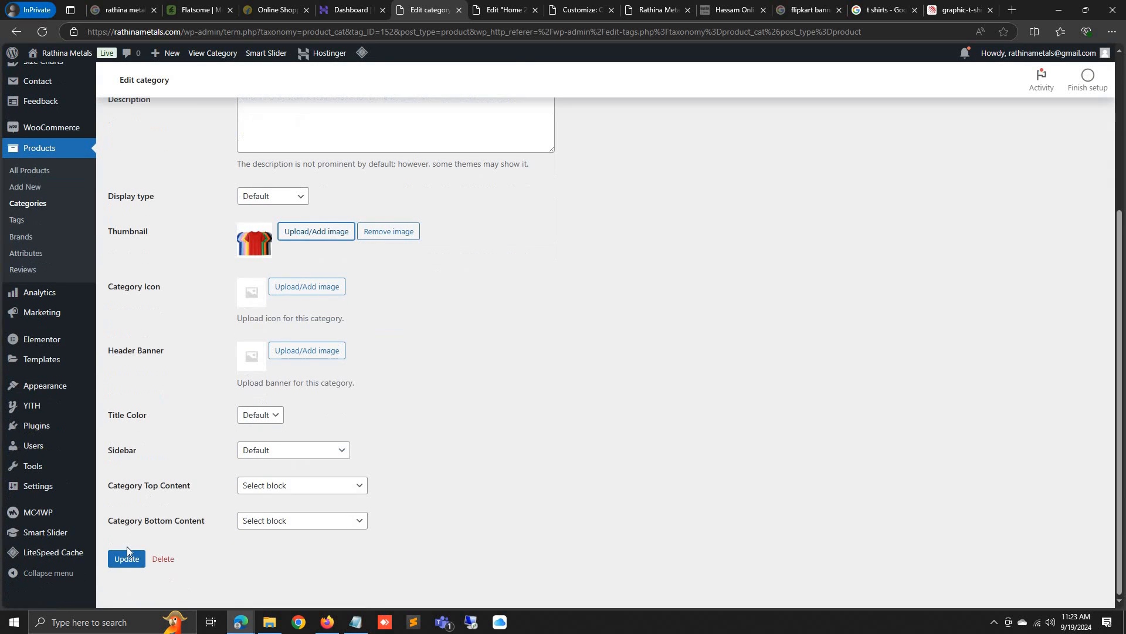
pyautogui.click(127, 557)
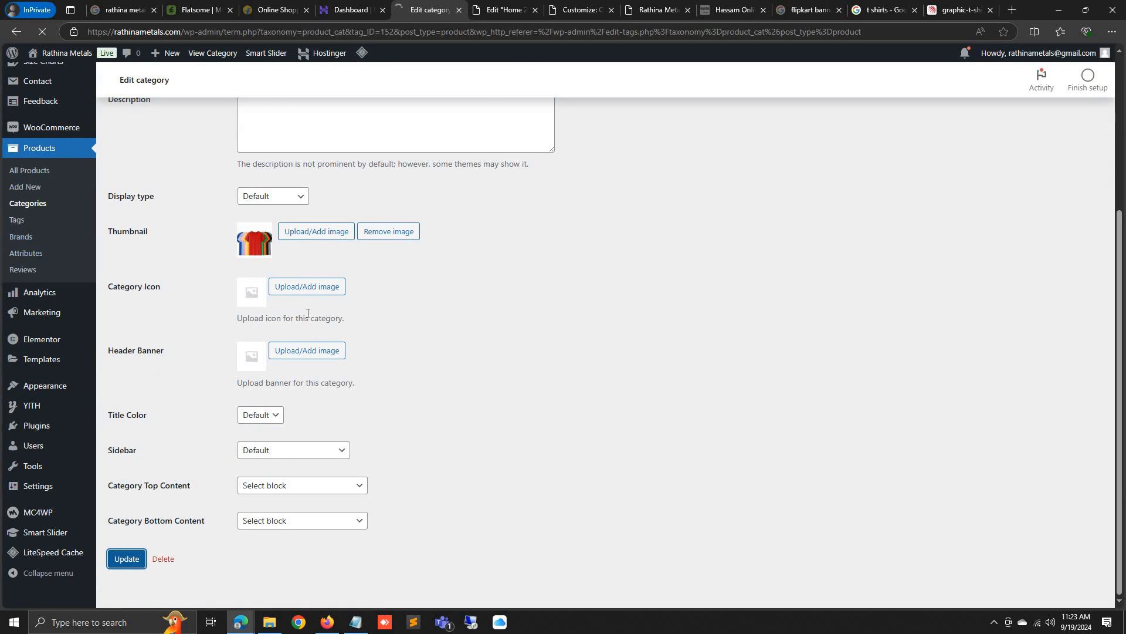
# Set the same picture as the T-Shirts category icon, update, and view the live store
pyautogui.scroll(-3, 290, 370)
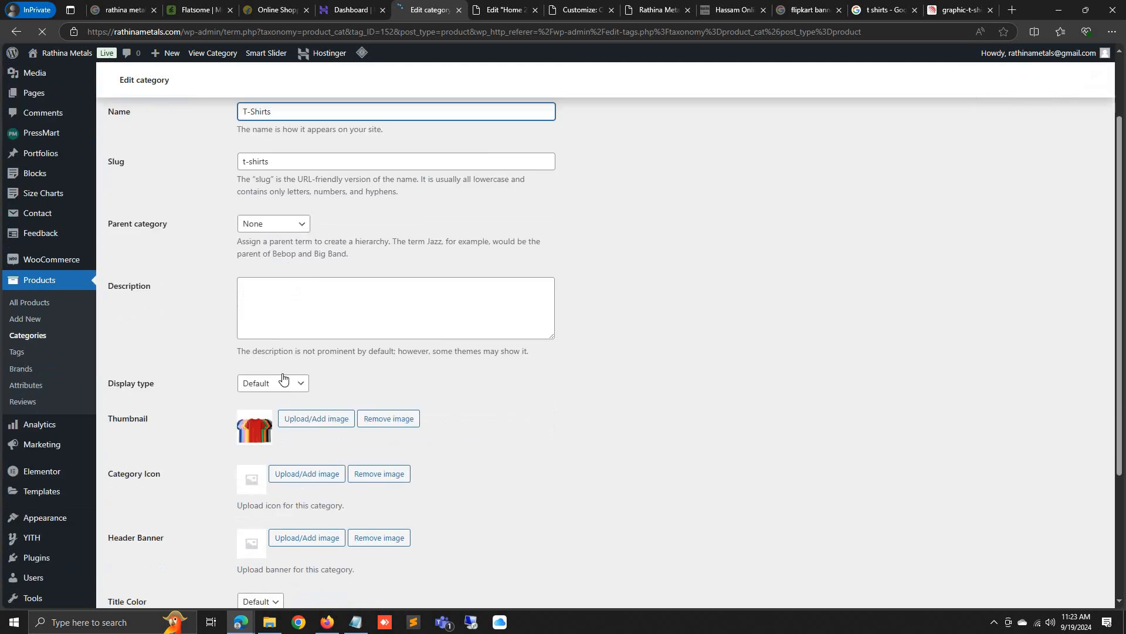
pyautogui.click(294, 365)
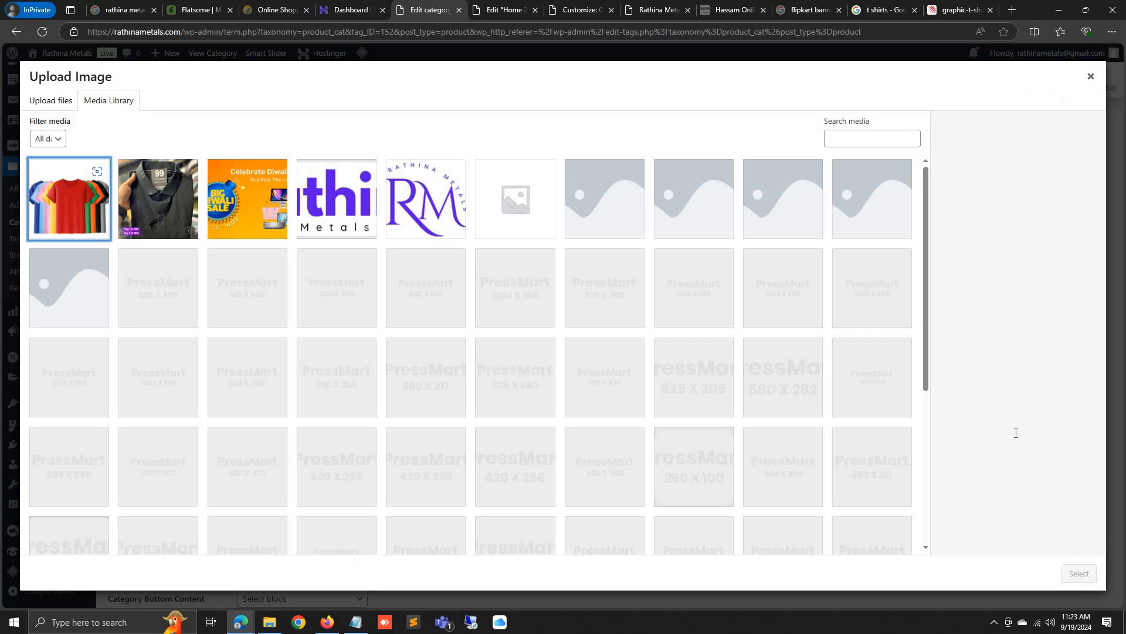
pyautogui.click(1078, 573)
pyautogui.scroll(-2, 219, 575)
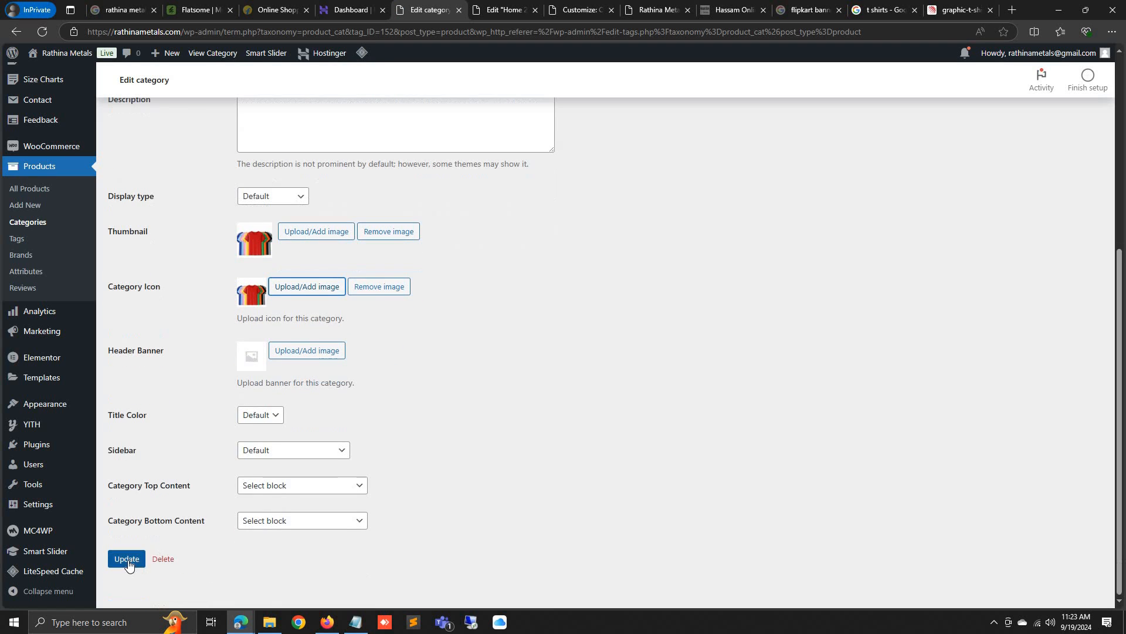
pyautogui.click(126, 558)
pyautogui.click(659, 7)
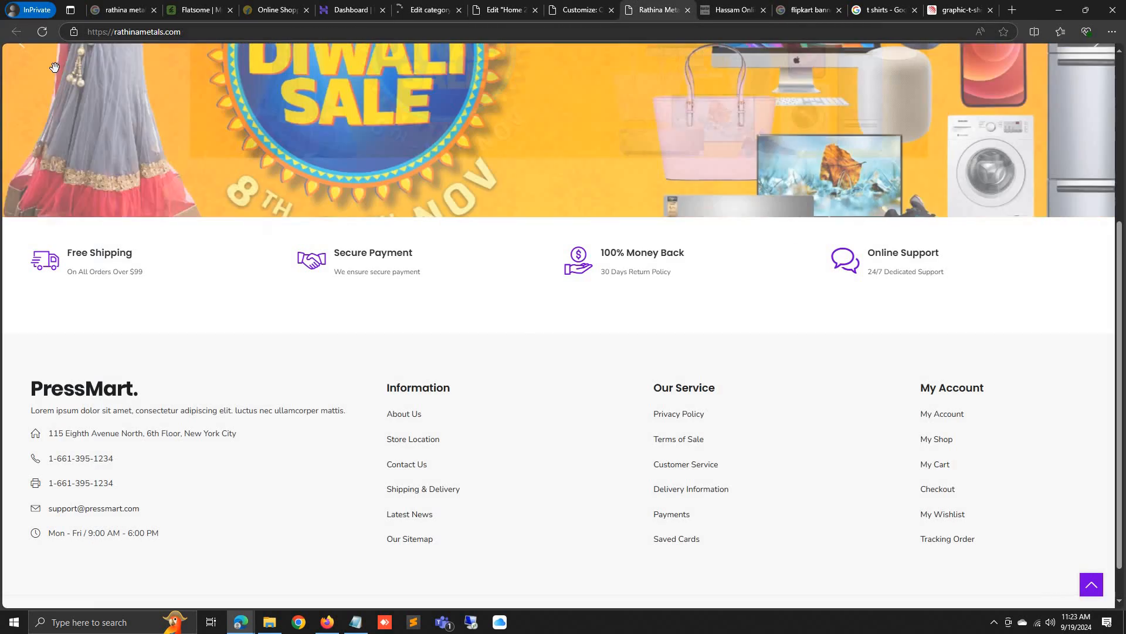
# Open the T-Shirts category, then the T Shirt product page showing $250, down from $600
pyautogui.scroll(4, 63, 186)
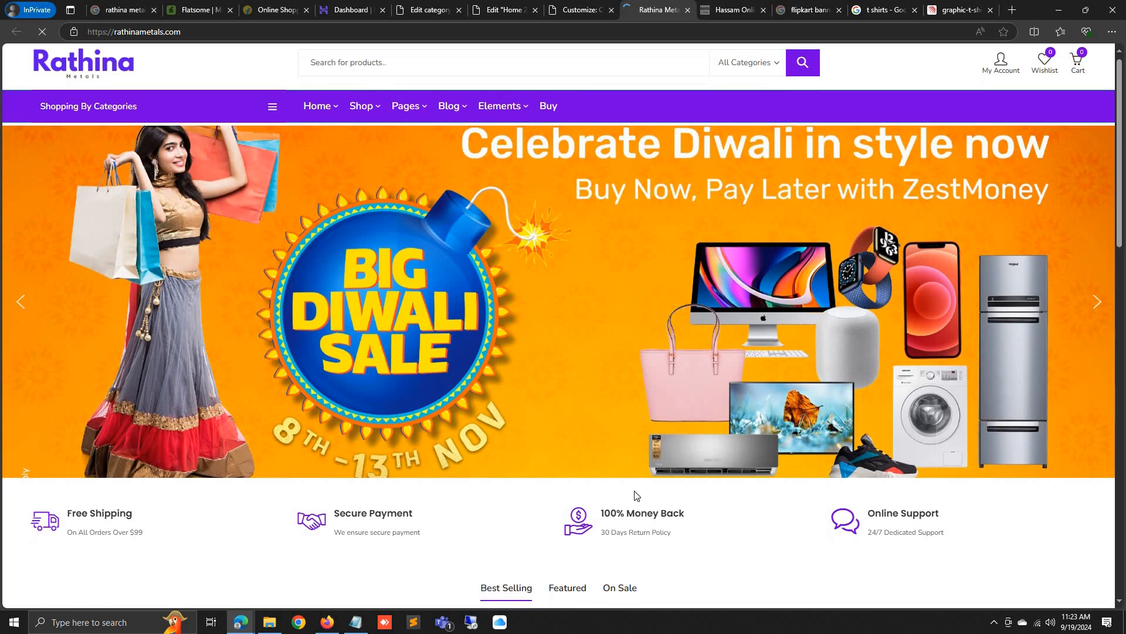
pyautogui.scroll(-10, 640, 510)
pyautogui.scroll(-3, 635, 496)
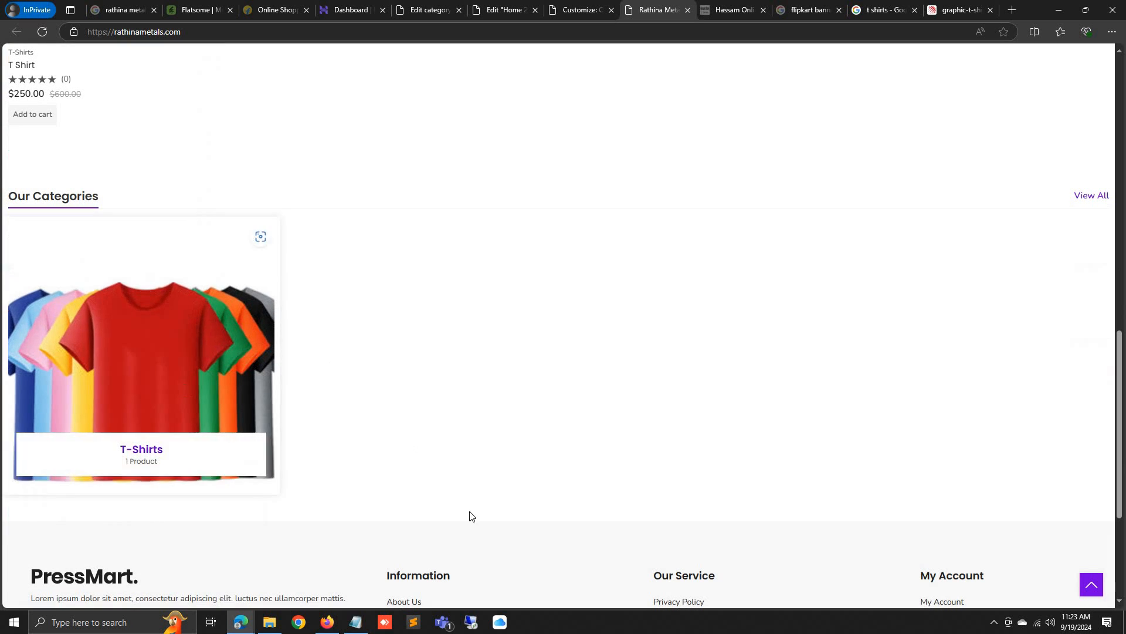
pyautogui.click(132, 352)
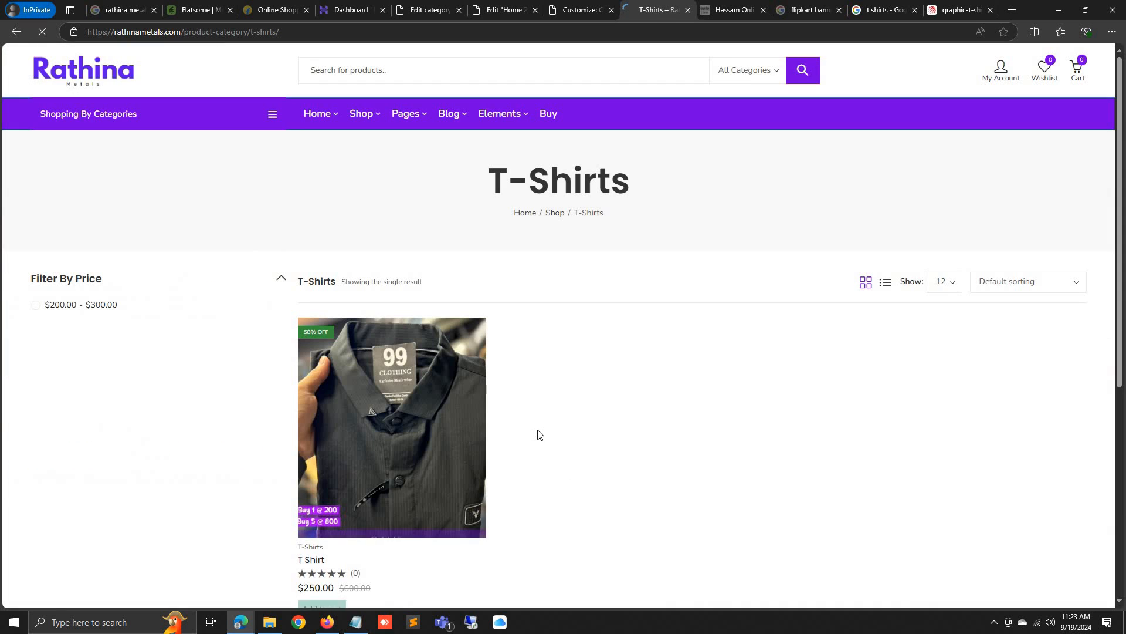
pyautogui.scroll(-2, 537, 452)
pyautogui.click(420, 346)
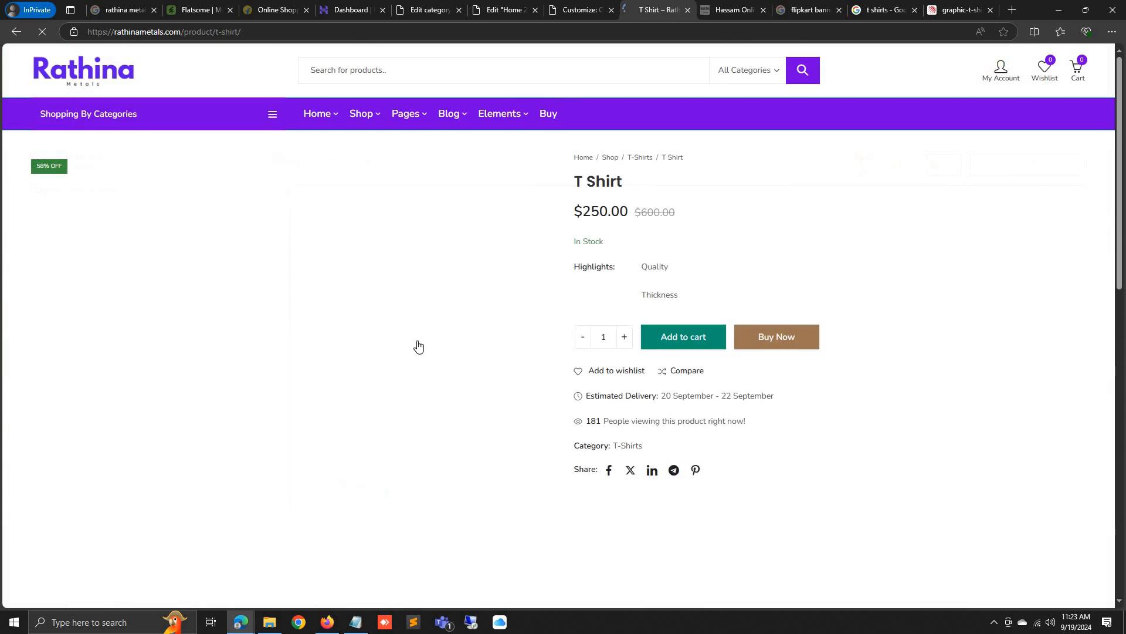
pyautogui.scroll(-2, 470, 352)
pyautogui.scroll(-5, 468, 460)
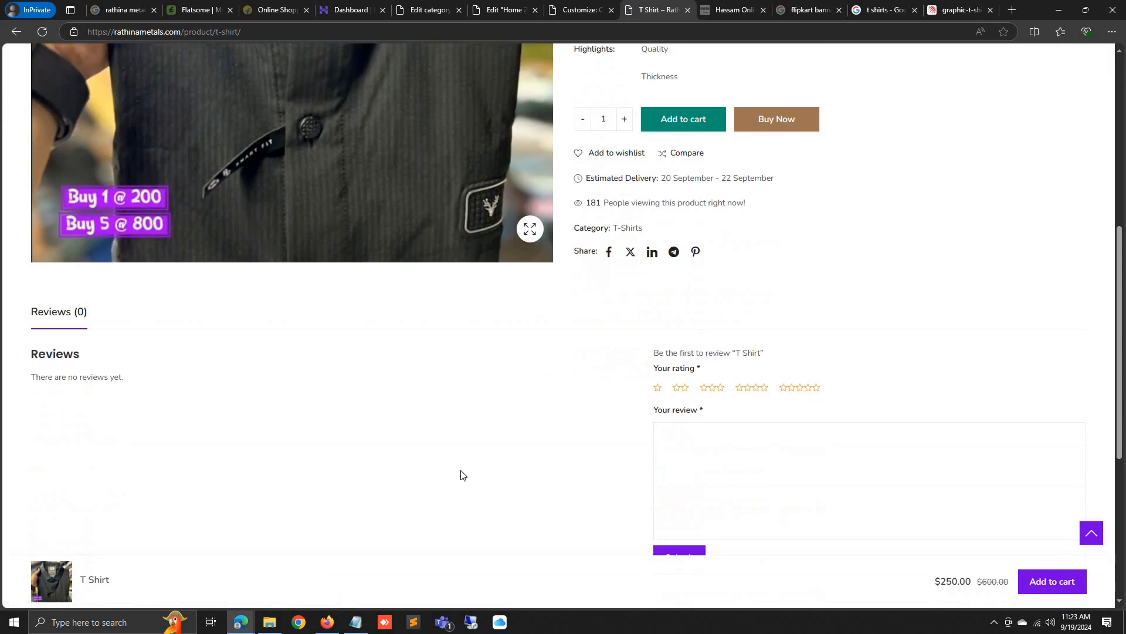
pyautogui.scroll(6, 461, 469)
pyautogui.scroll(1, 461, 470)
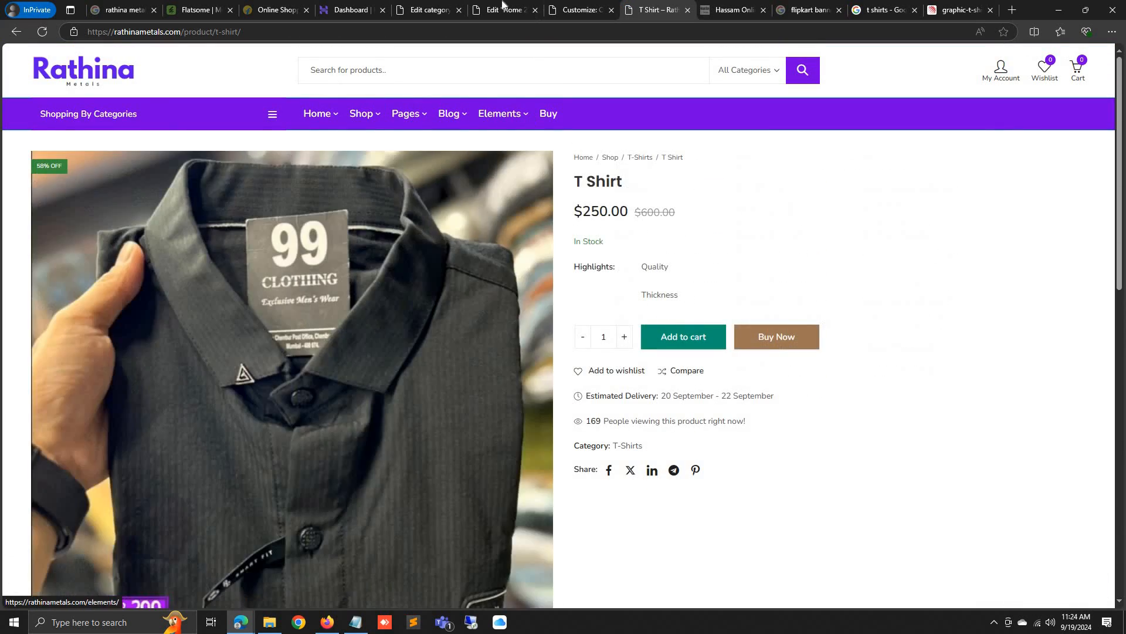
# Load the Primary Menu in Appearance > Menus and permanently delete it
pyautogui.click(428, 10)
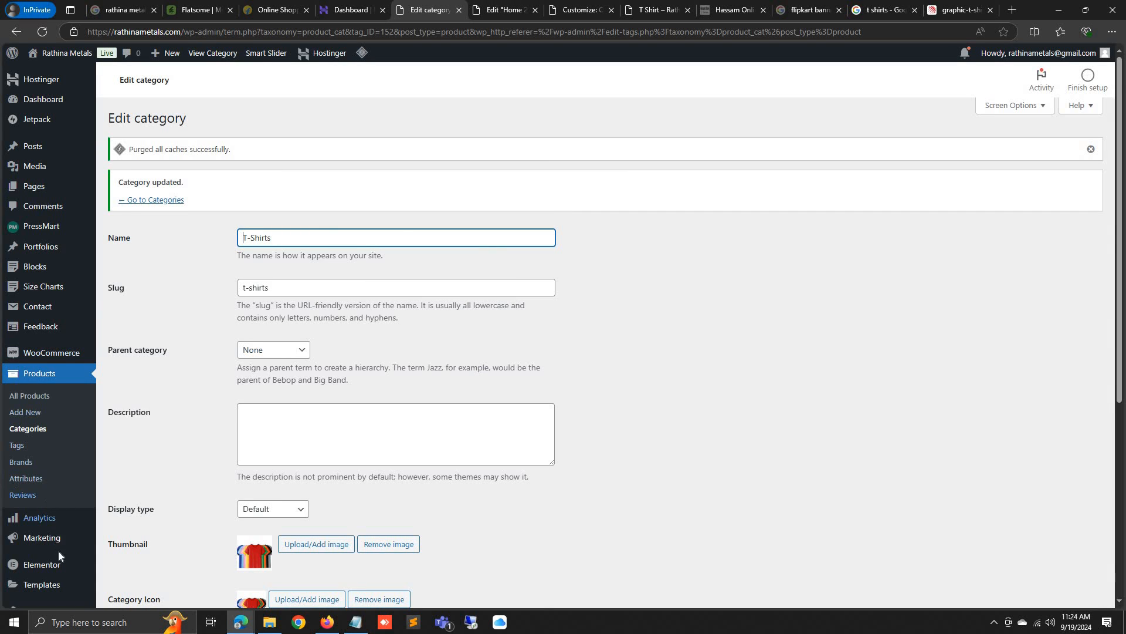
pyautogui.scroll(-5, 58, 551)
pyautogui.moveTo(59, 404)
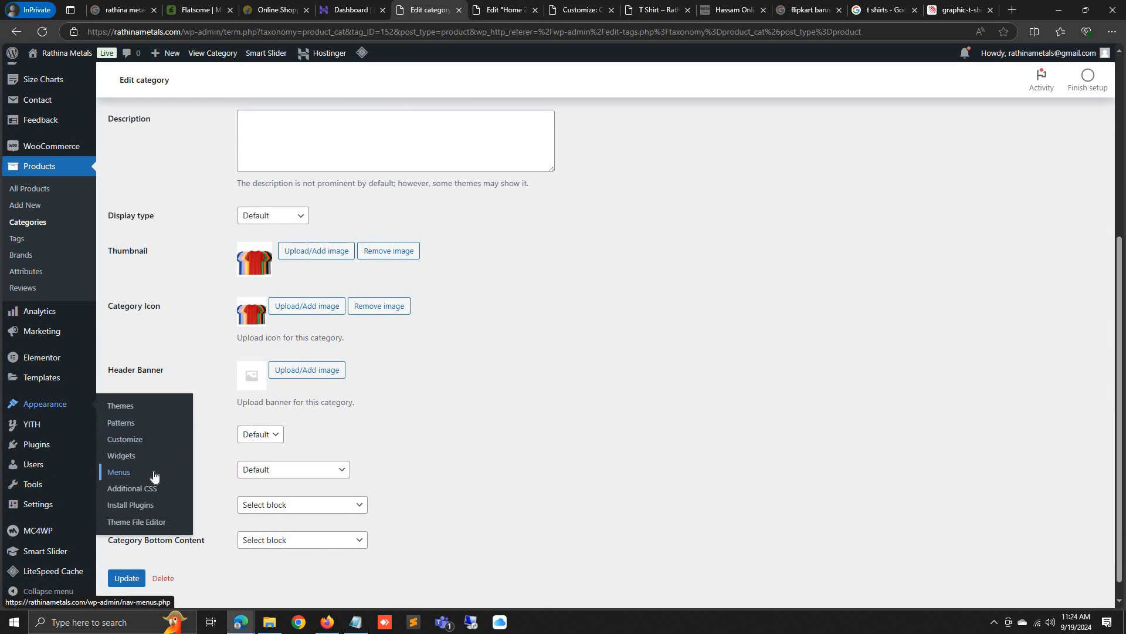
pyautogui.click(155, 474)
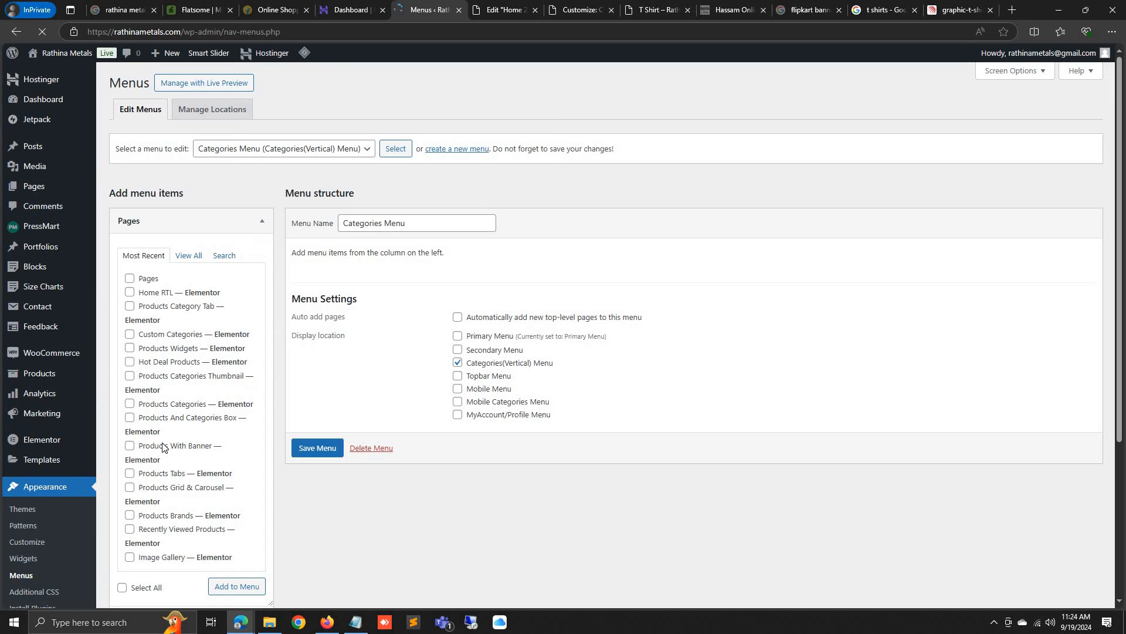
pyautogui.click(231, 150)
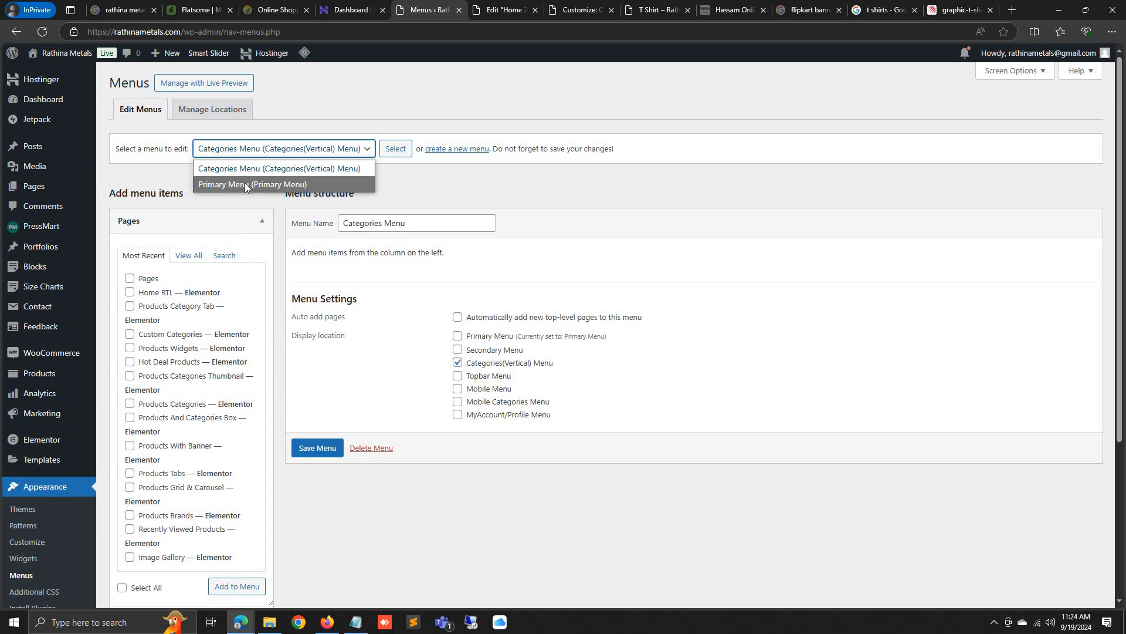
pyautogui.click(245, 182)
pyautogui.click(395, 148)
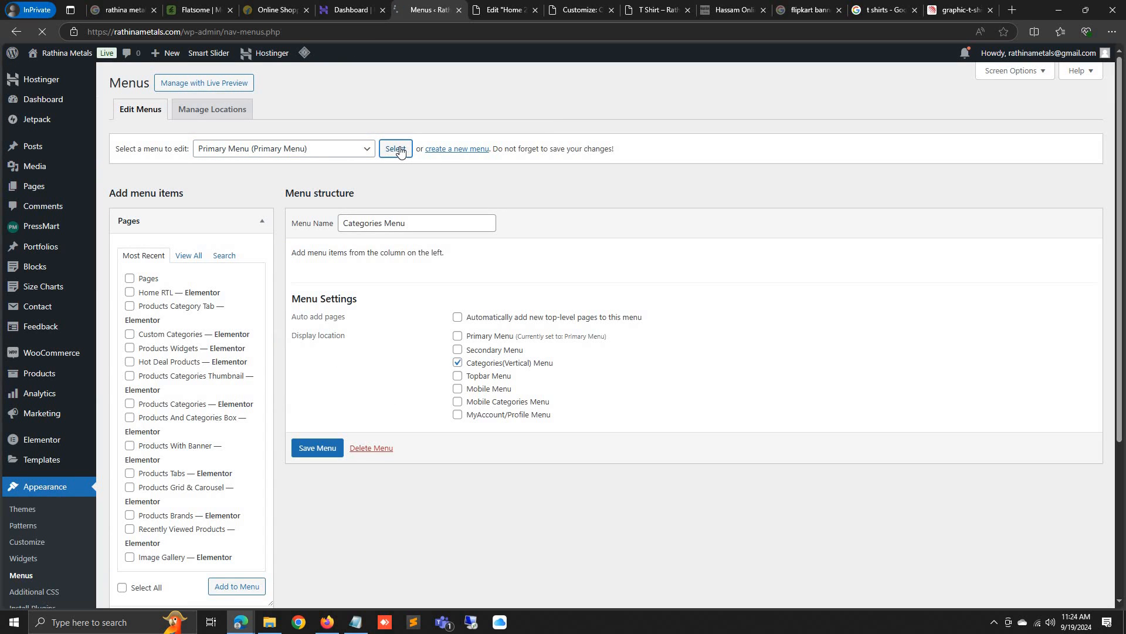
pyautogui.scroll(-5, 477, 381)
pyautogui.scroll(-3, 477, 381)
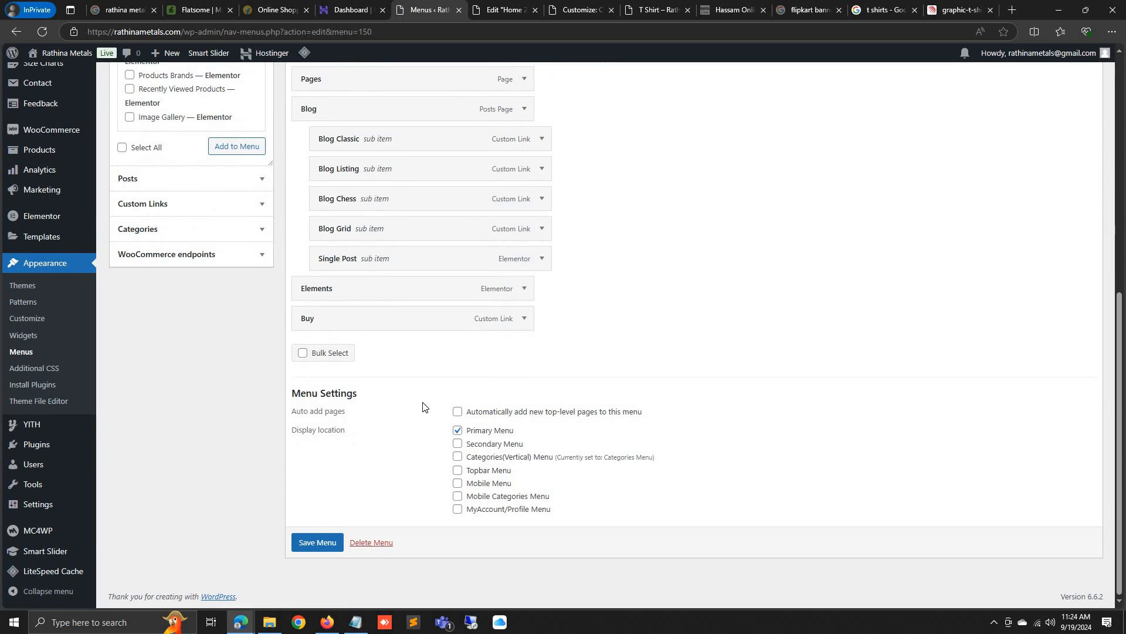
pyautogui.scroll(10, 426, 403)
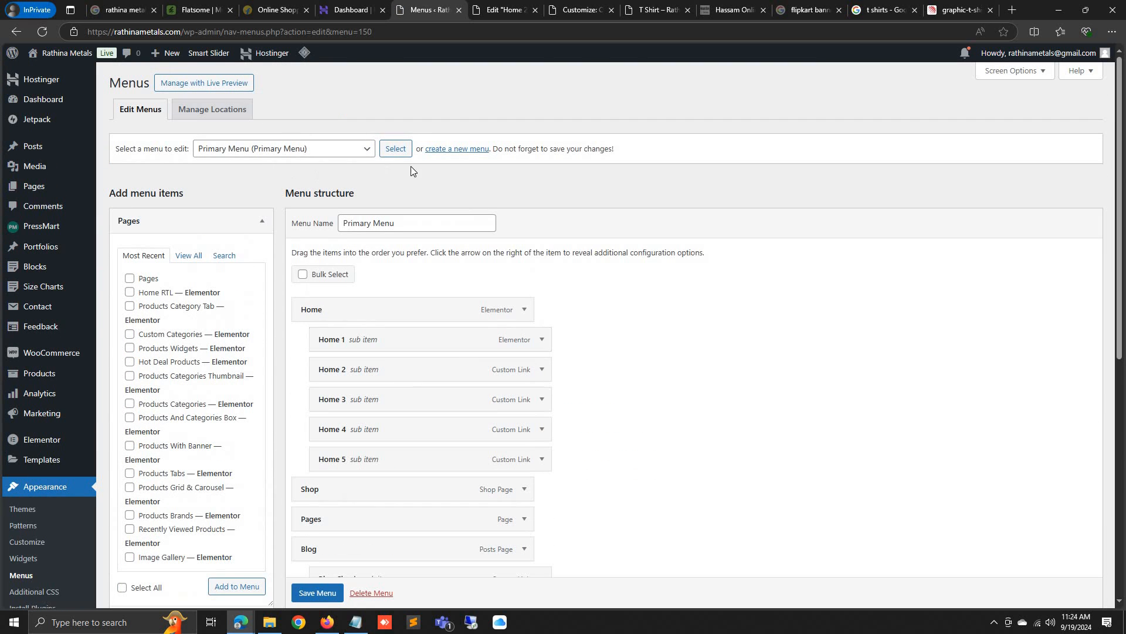
pyautogui.scroll(-8, 440, 293)
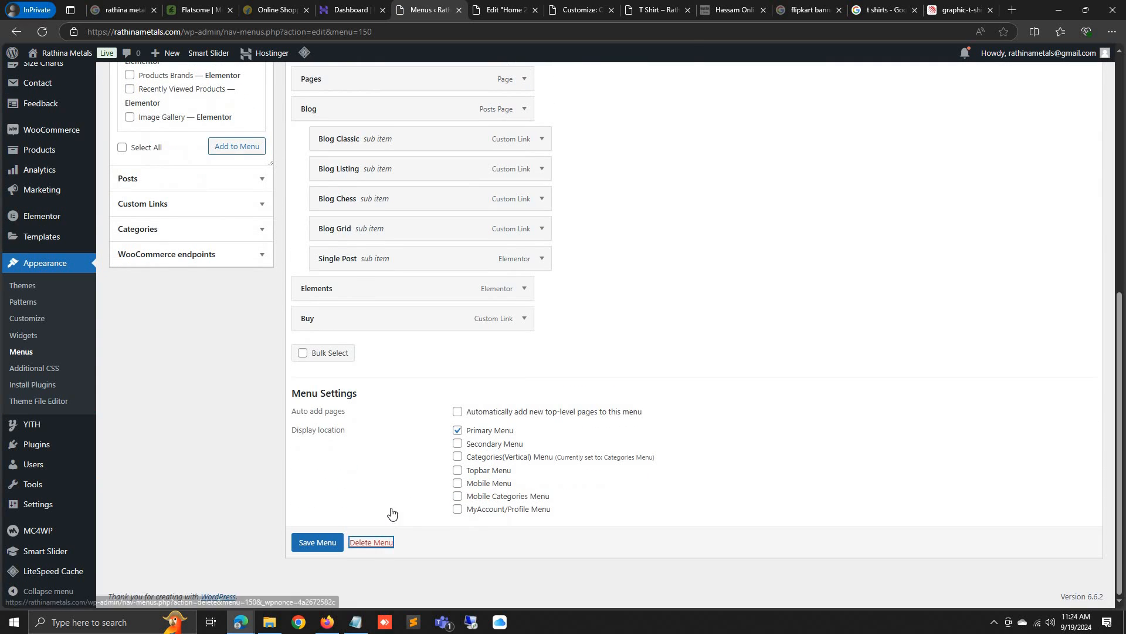
pyautogui.click(371, 542)
pyautogui.click(619, 106)
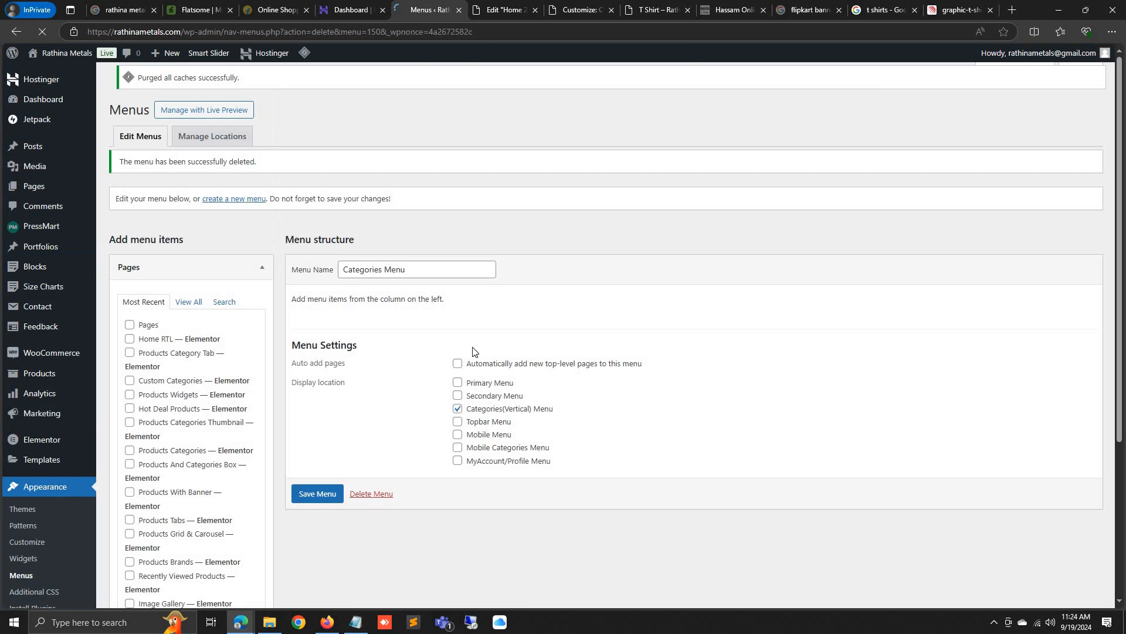
# Check the store homepage without navigation, then begin creating a new menu
pyautogui.click(657, 10)
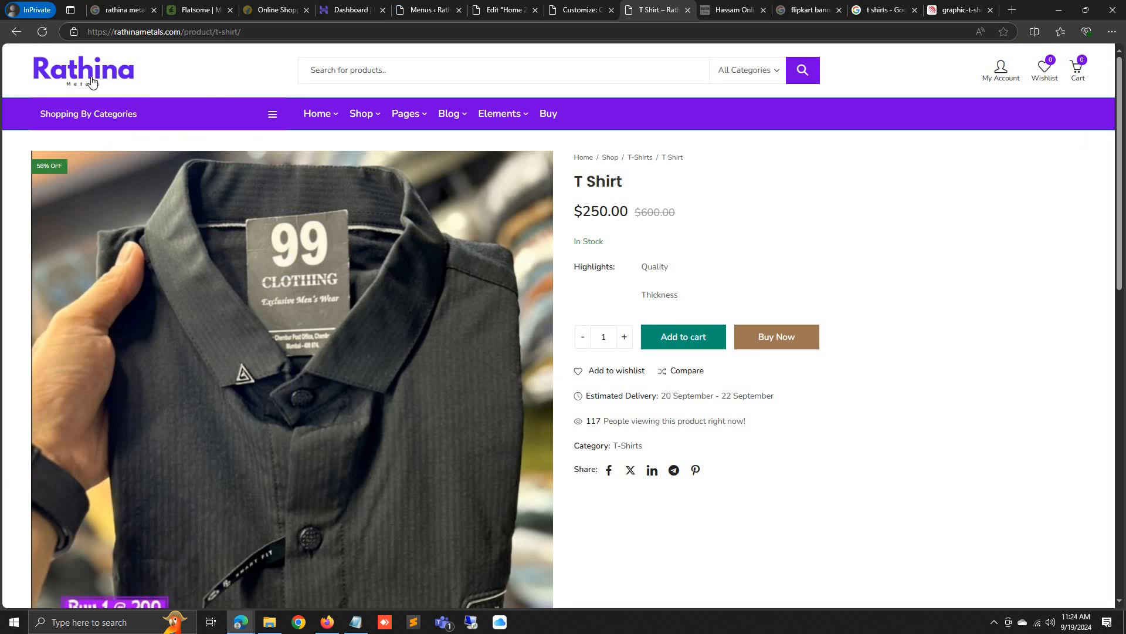
pyautogui.click(308, 115)
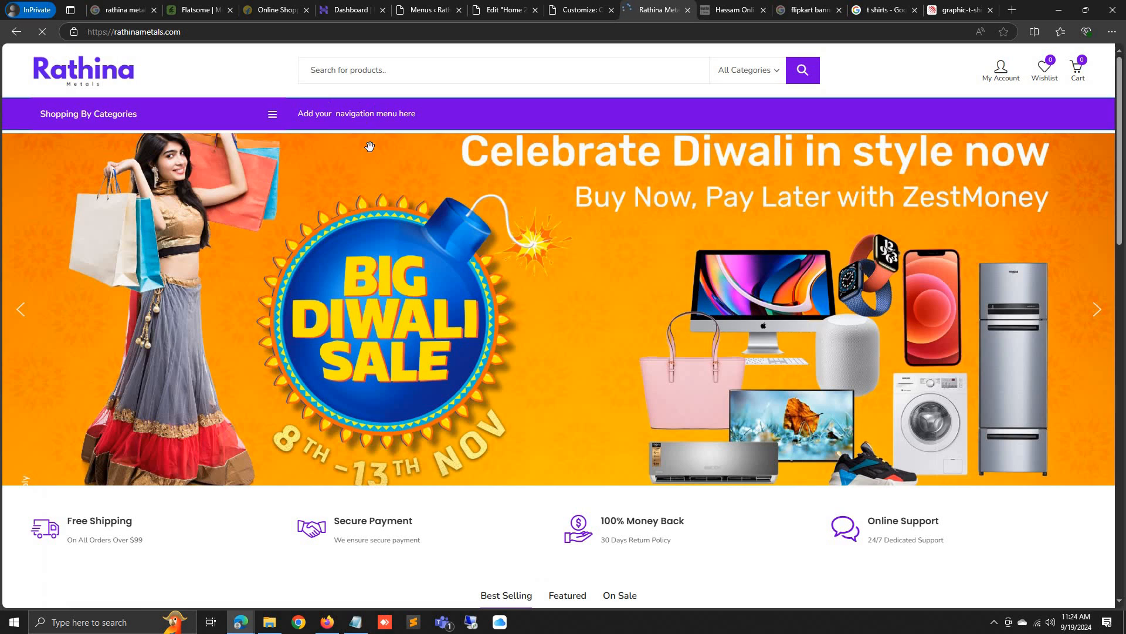
pyautogui.click(514, 6)
pyautogui.scroll(4, 430, 171)
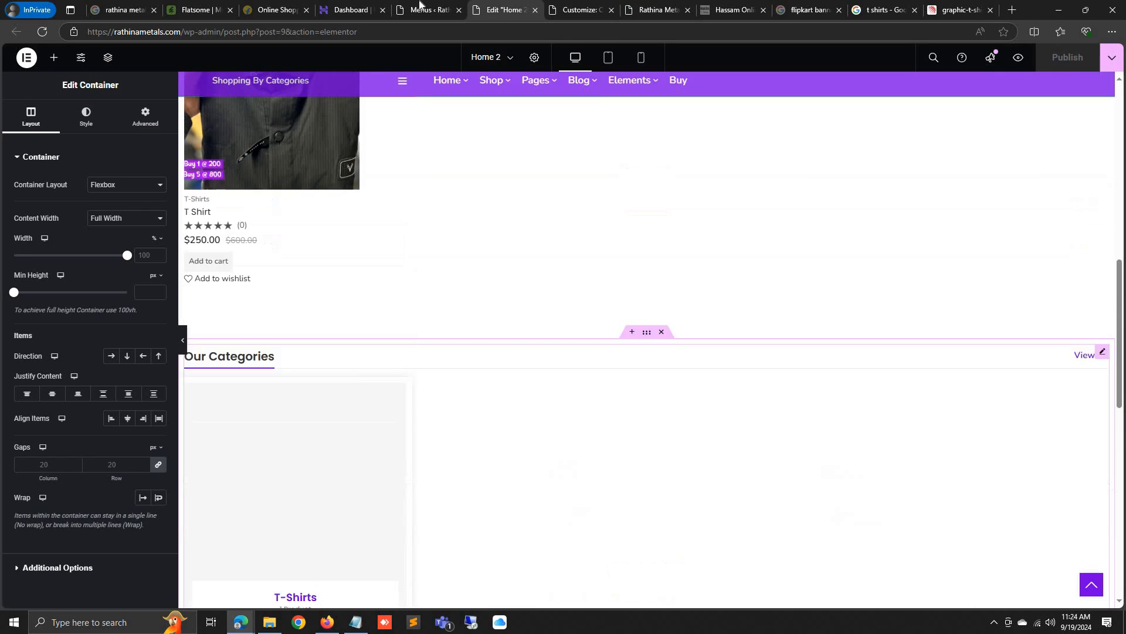
pyautogui.click(432, 9)
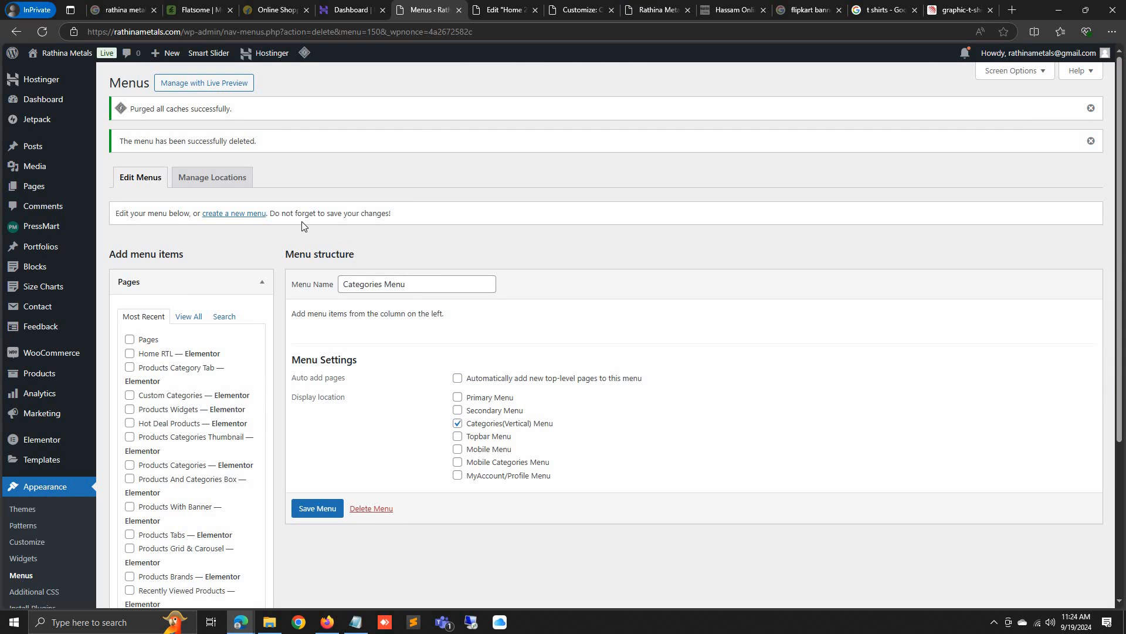
pyautogui.click(257, 214)
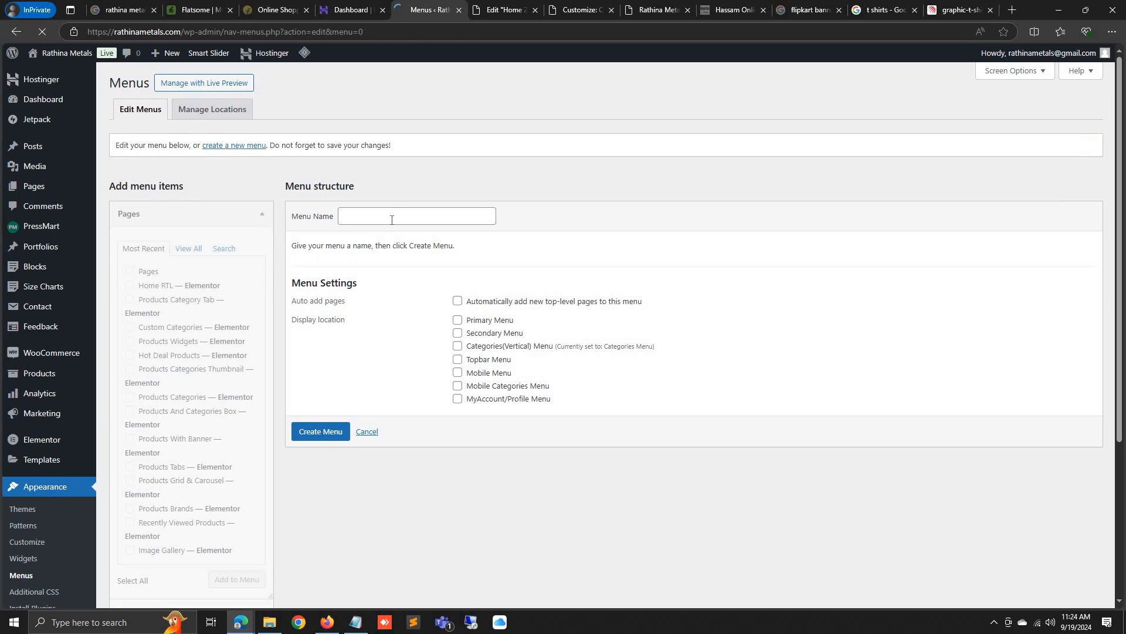
# Create a menu named Rathina assigned to the Primary Menu location
pyautogui.click(391, 220)
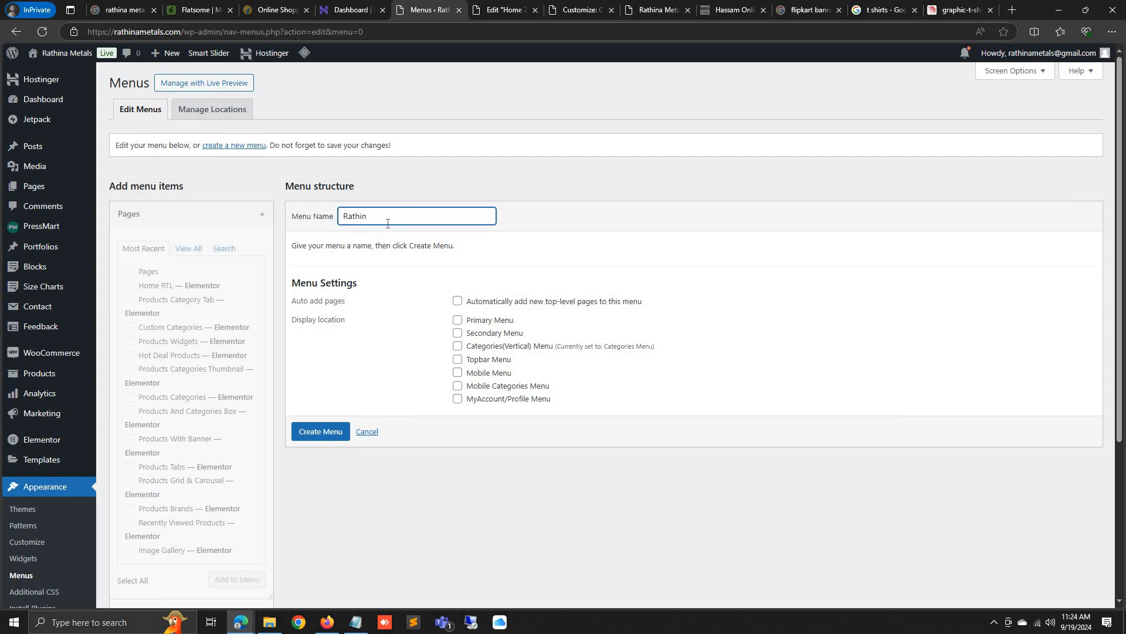
pyautogui.write('Rathina')
pyautogui.click(458, 320)
pyautogui.click(322, 434)
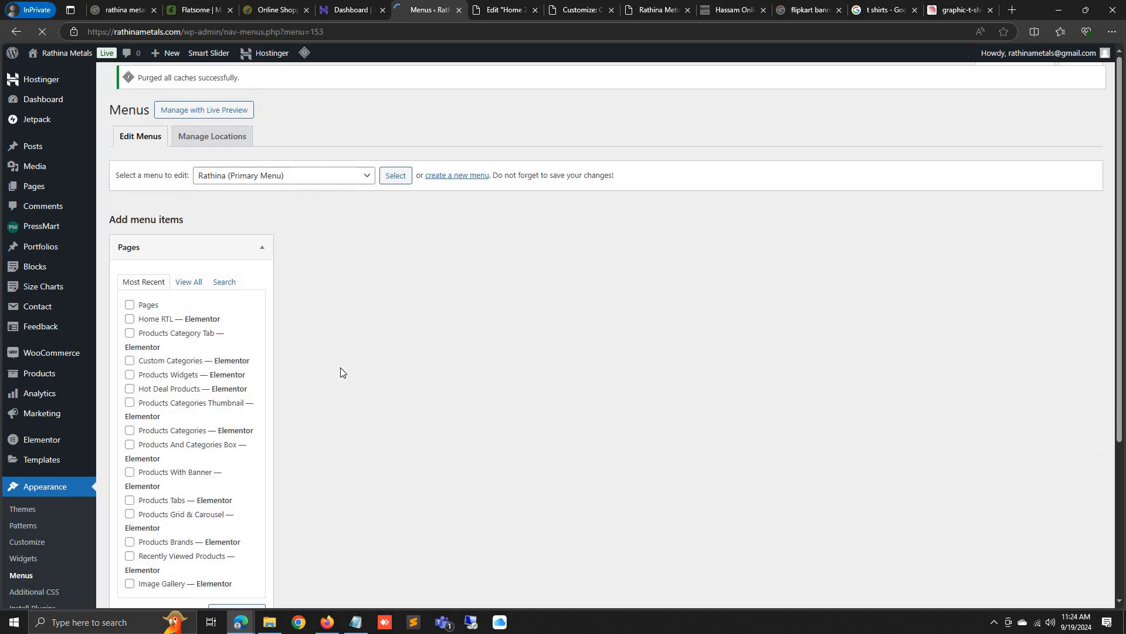
# Enable Product categories in Screen Options and expand the Custom Links section
pyautogui.scroll(-5, 179, 368)
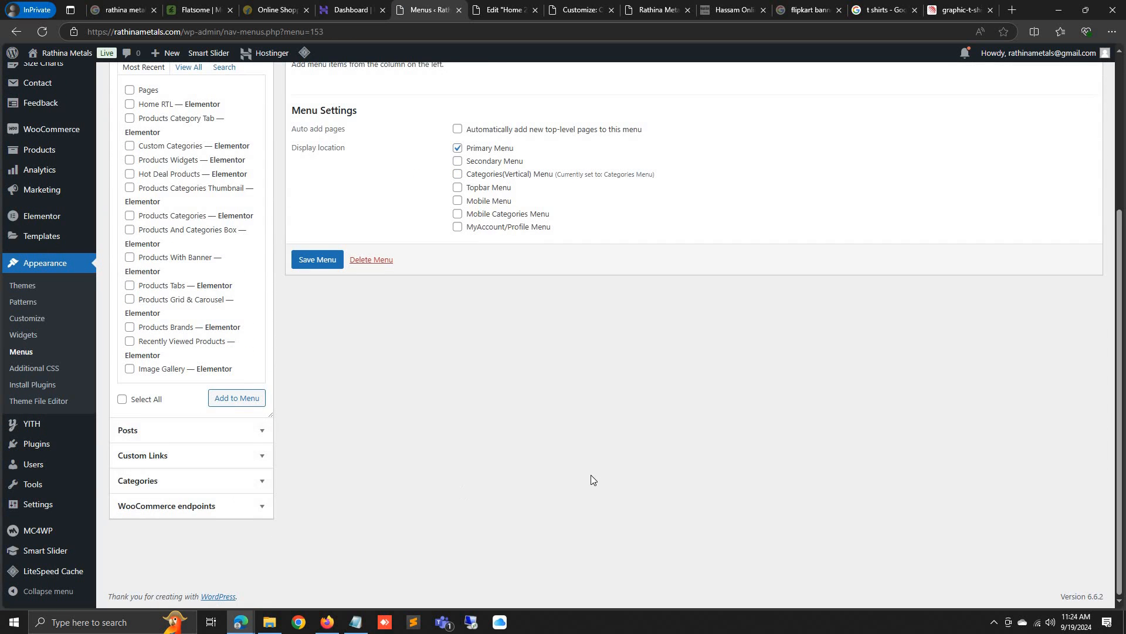
pyautogui.scroll(4, 770, 412)
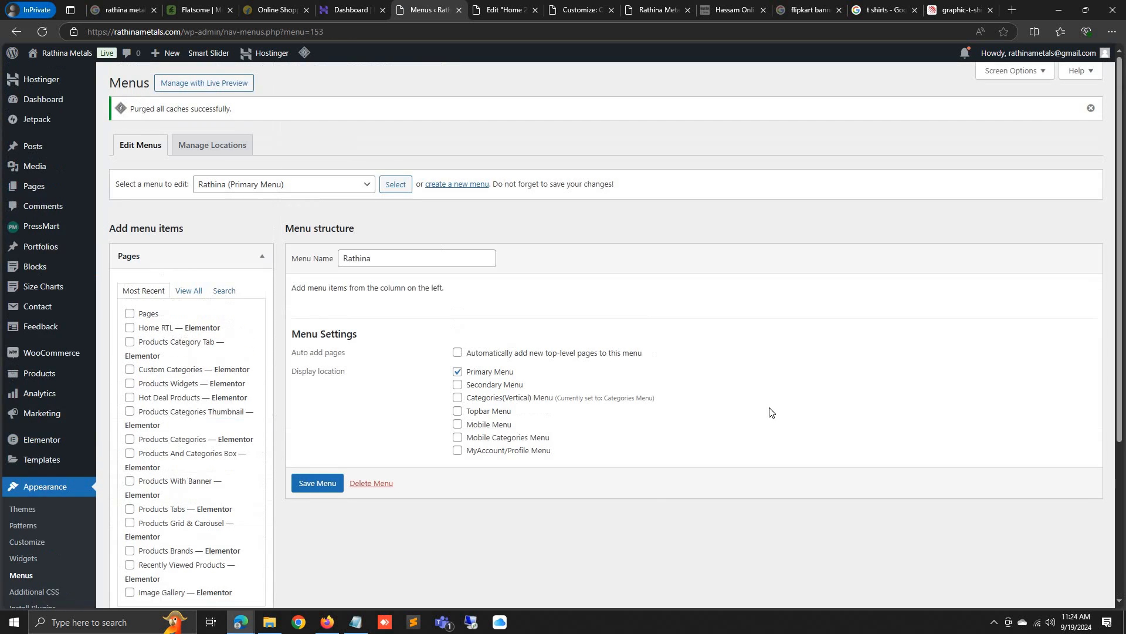
pyautogui.click(1018, 73)
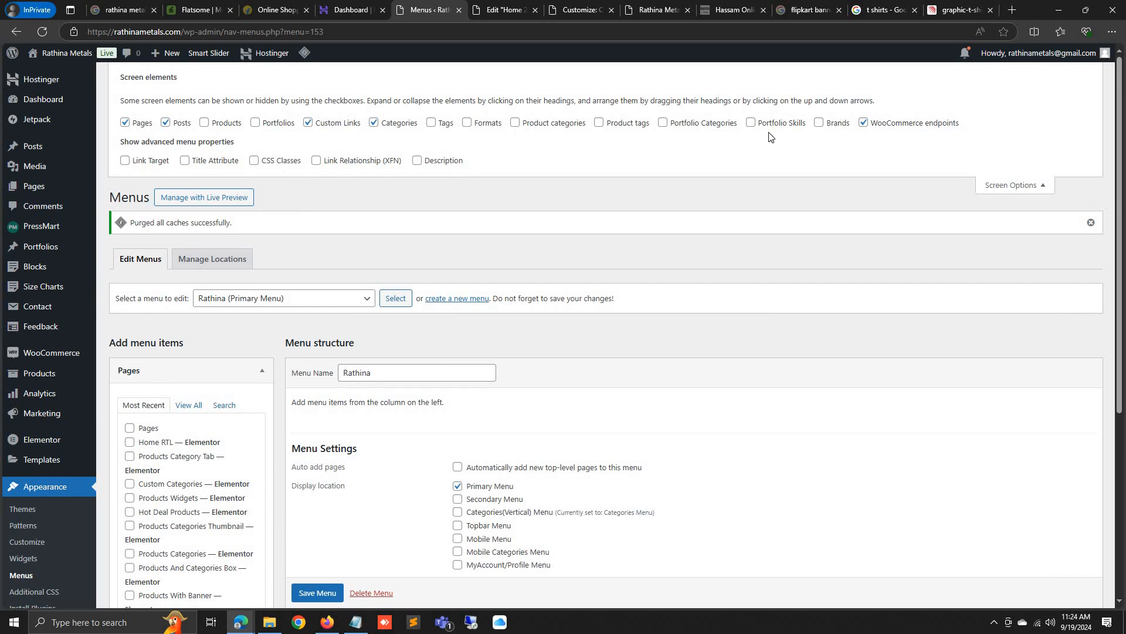
pyautogui.scroll(-5, 309, 397)
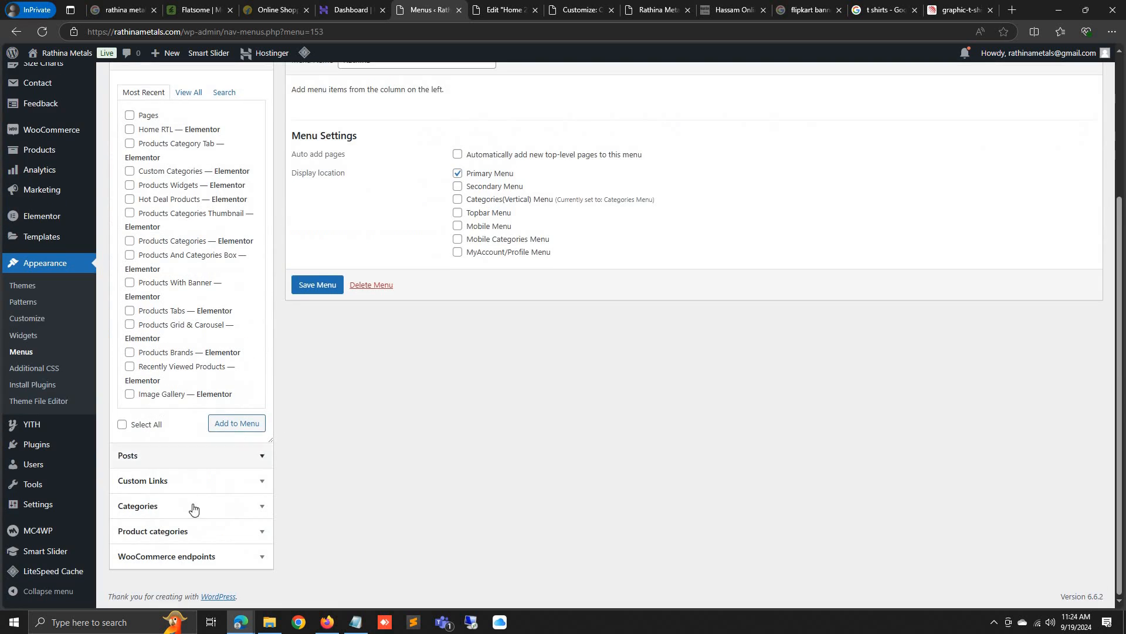
pyautogui.scroll(5, 197, 479)
pyautogui.scroll(-5, 167, 358)
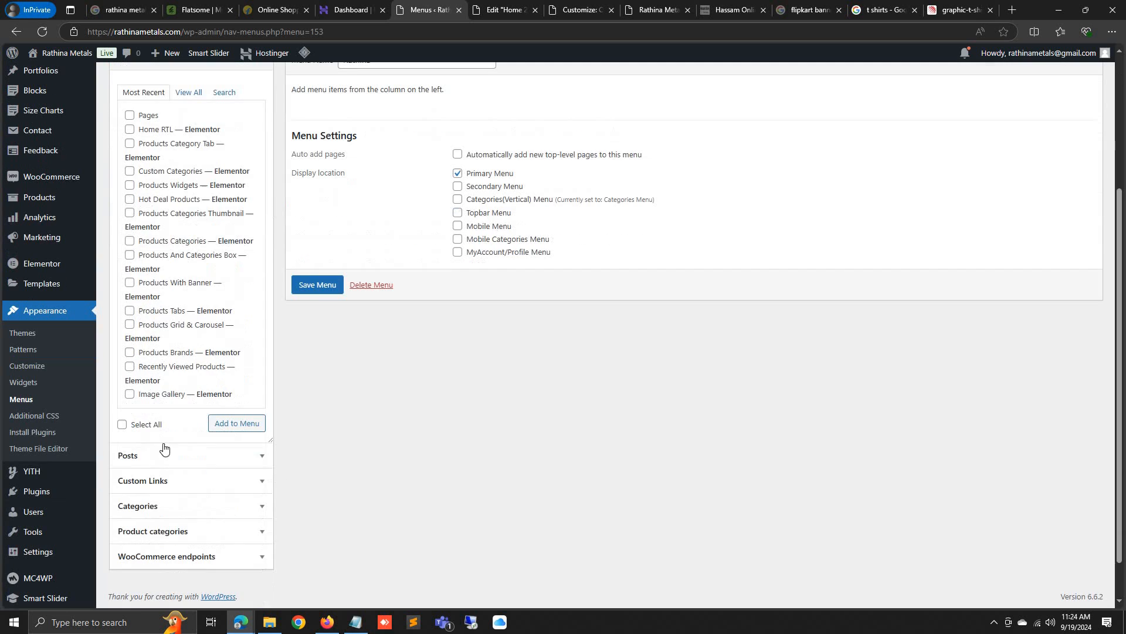
pyautogui.click(176, 483)
pyautogui.click(211, 142)
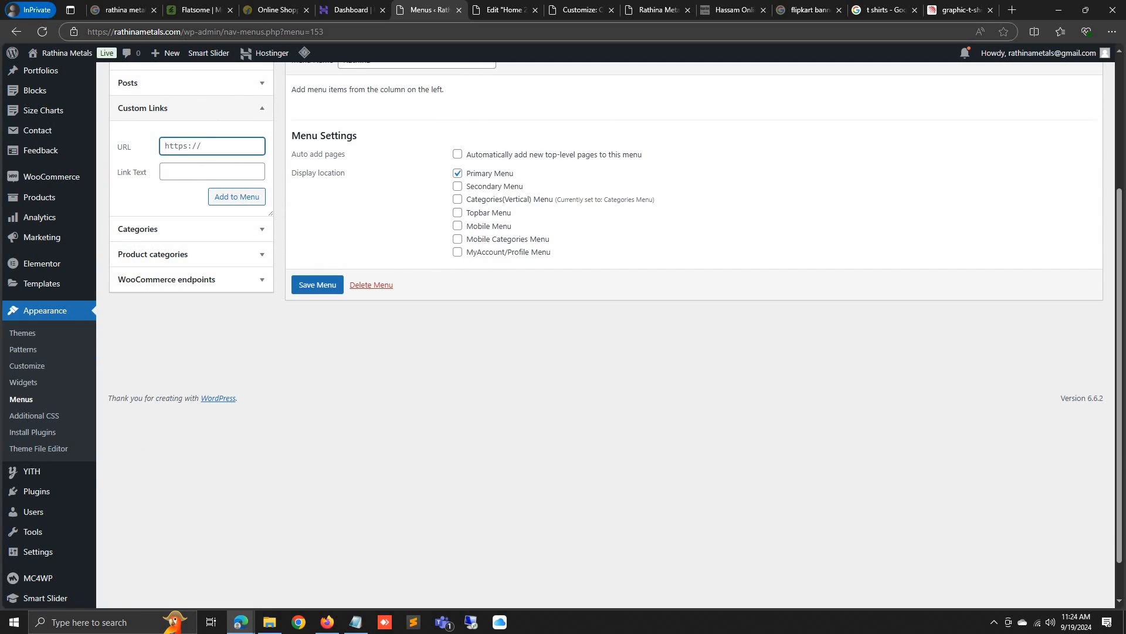
# Add a Home custom link pointing to the site's copied web address
pyautogui.moveTo(184, 32); pyautogui.dragTo(2, 52)
pyautogui.hotkey('ctrl', 'c')
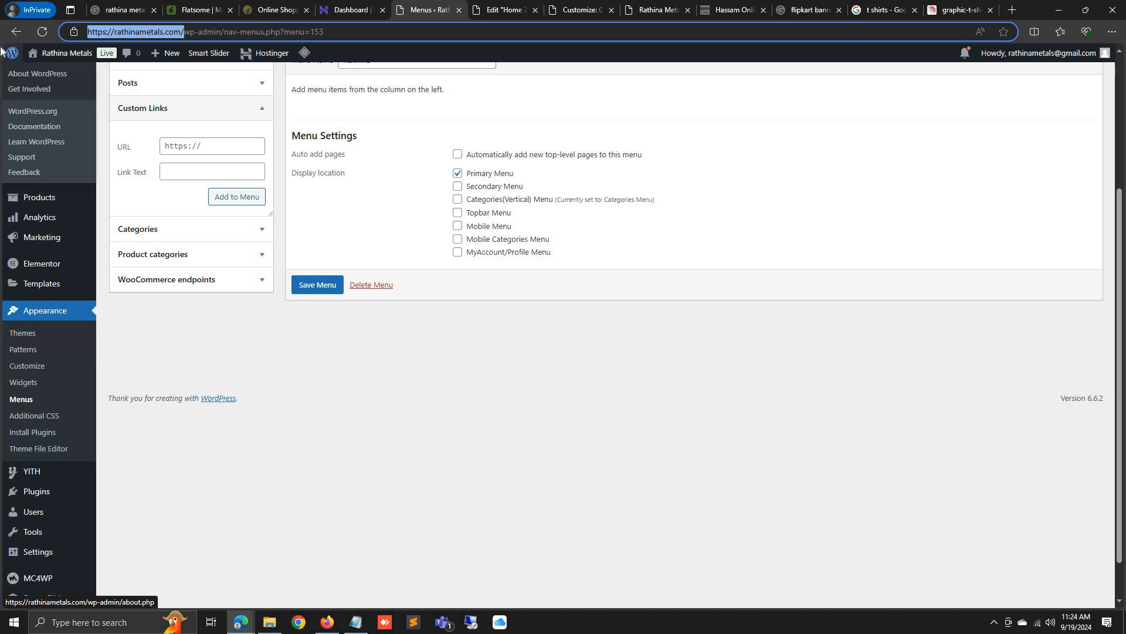
pyautogui.click(182, 147)
pyautogui.hotkey('ctrl', 'v')
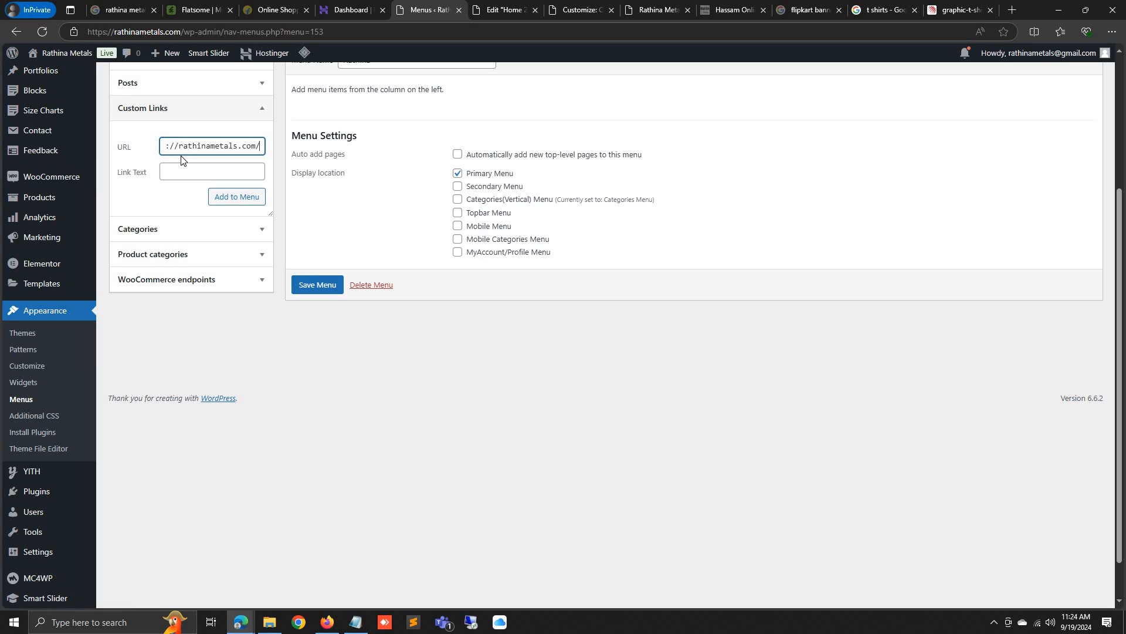
pyautogui.press('Tab')
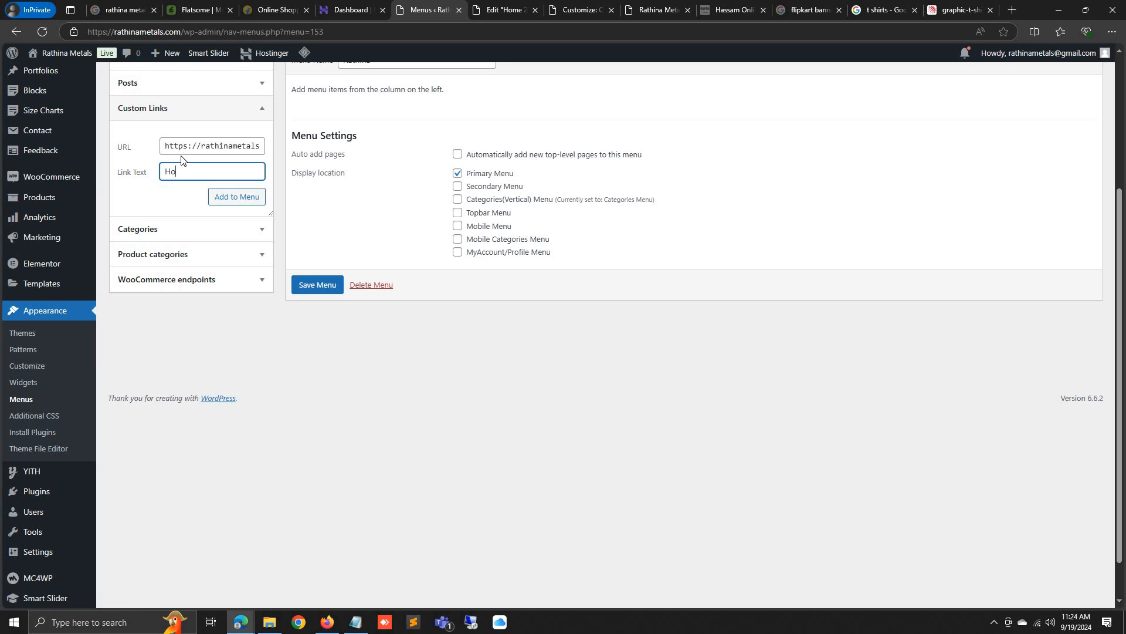
pyautogui.click(246, 200)
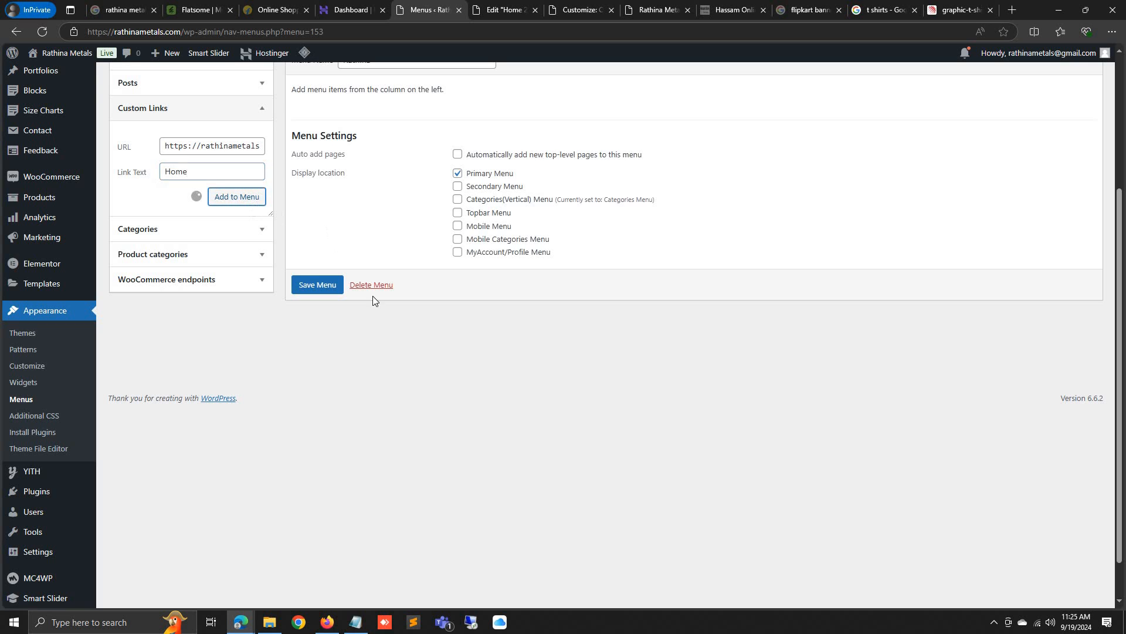
# Add the T-Shirts product category to the Rathina menu
pyautogui.scroll(4, 470, 353)
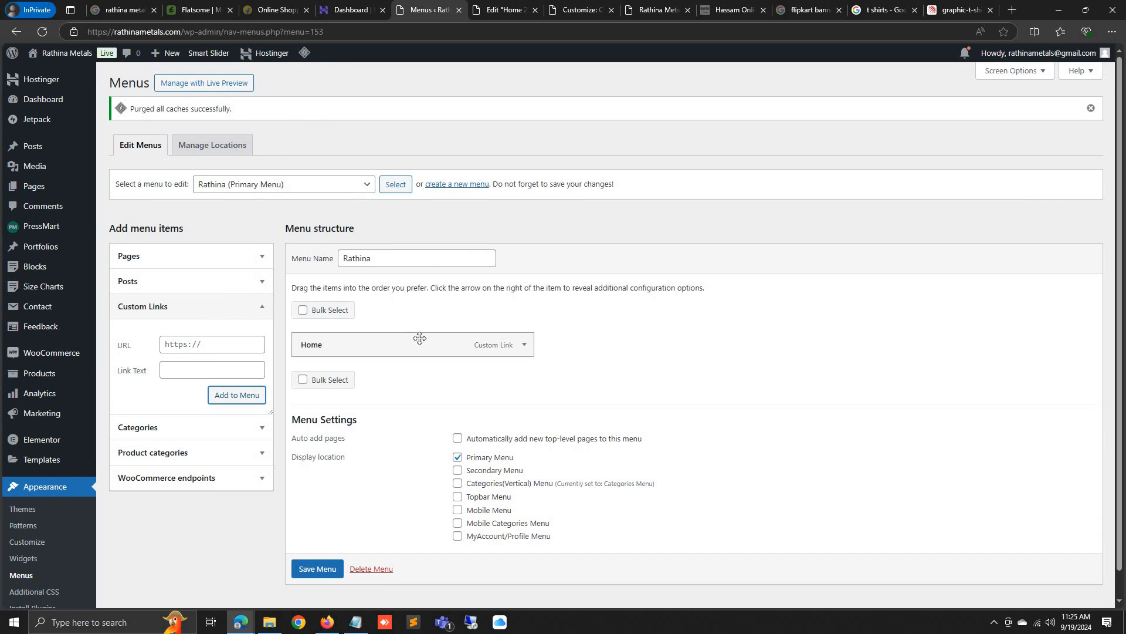
pyautogui.scroll(-2, 240, 321)
pyautogui.click(237, 452)
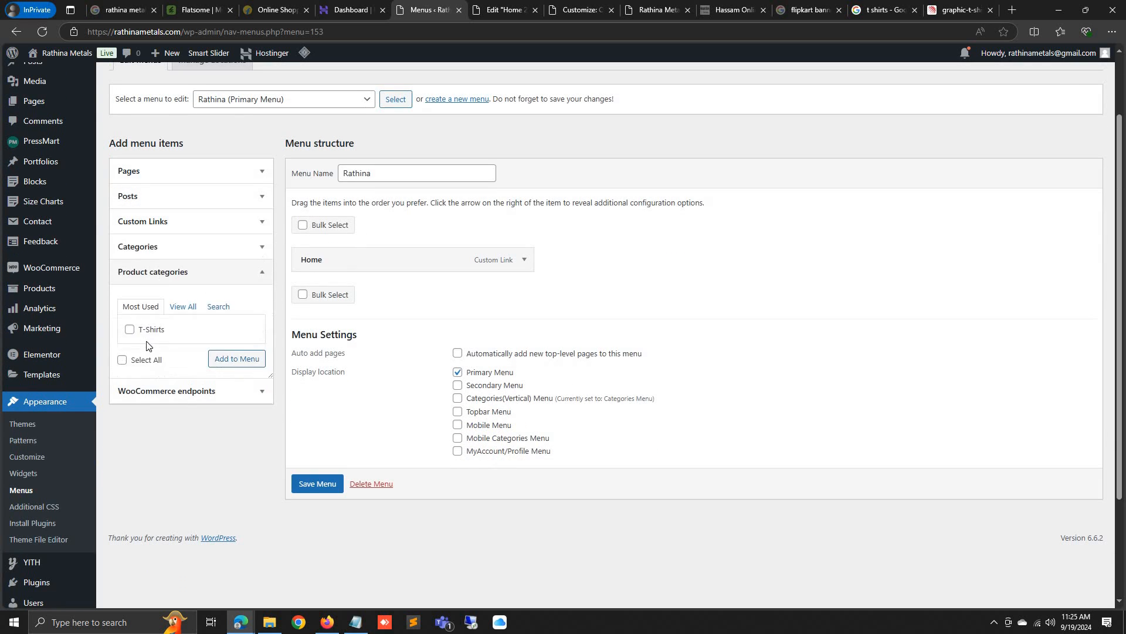
pyautogui.click(129, 330)
pyautogui.click(237, 358)
# Save the Rathina menu and reload the storefront to see Home and T-Shirts links
pyautogui.click(322, 512)
pyautogui.scroll(-3, 596, 292)
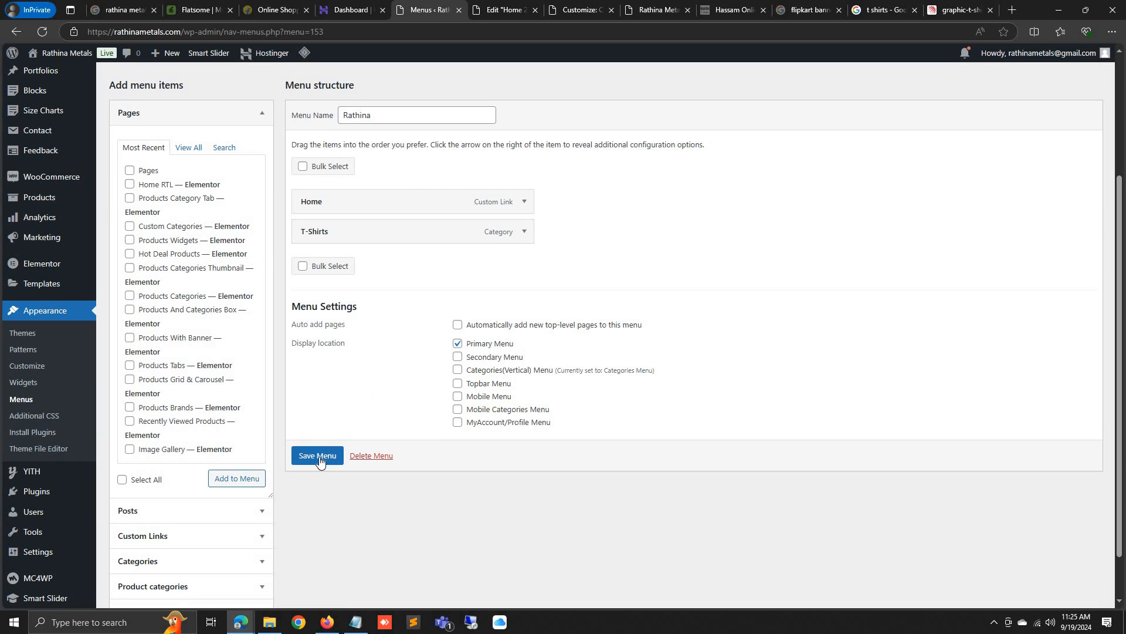
pyautogui.click(317, 456)
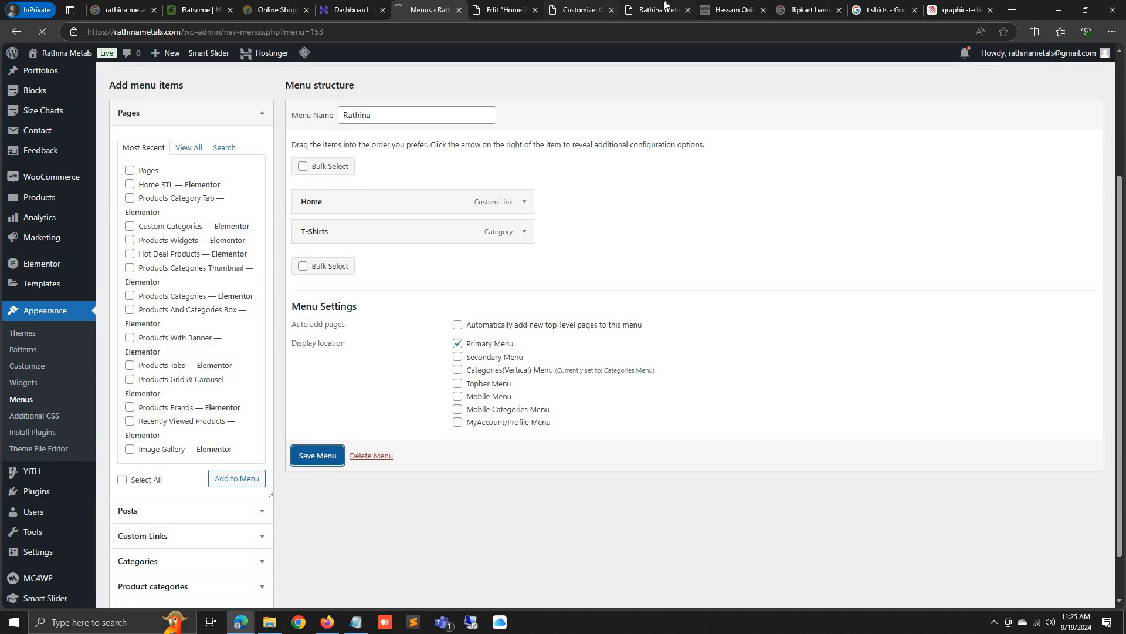
pyautogui.click(657, 10)
pyautogui.click(42, 32)
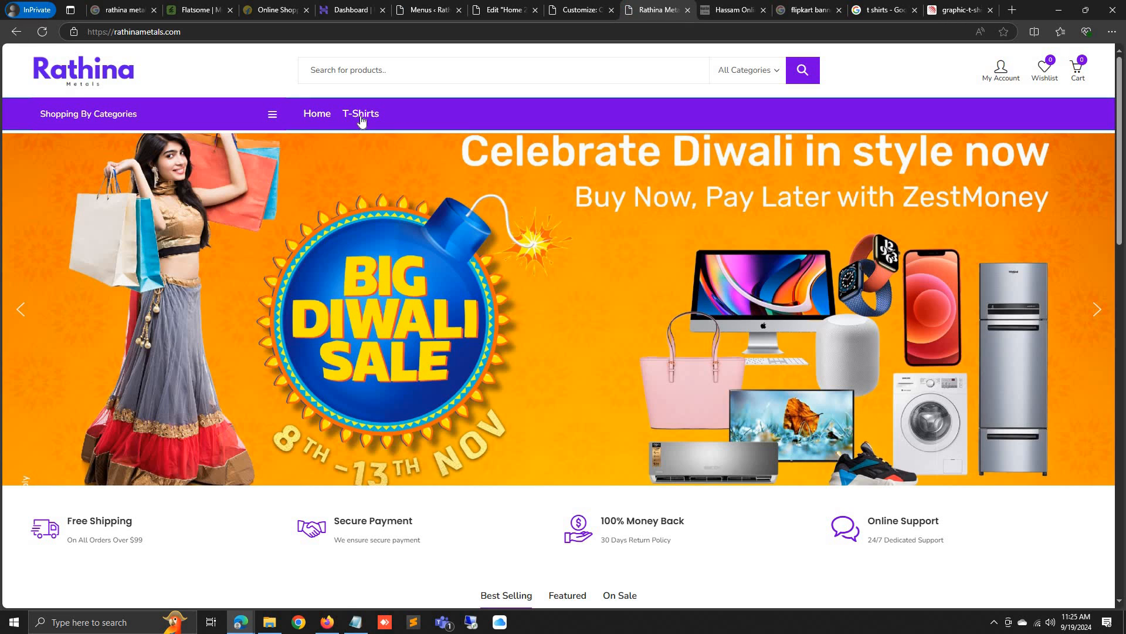
# Open the T Shirt product from the T-Shirts category and add it to the cart
pyautogui.click(362, 115)
pyautogui.scroll(-2, 428, 440)
pyautogui.scroll(2, 432, 477)
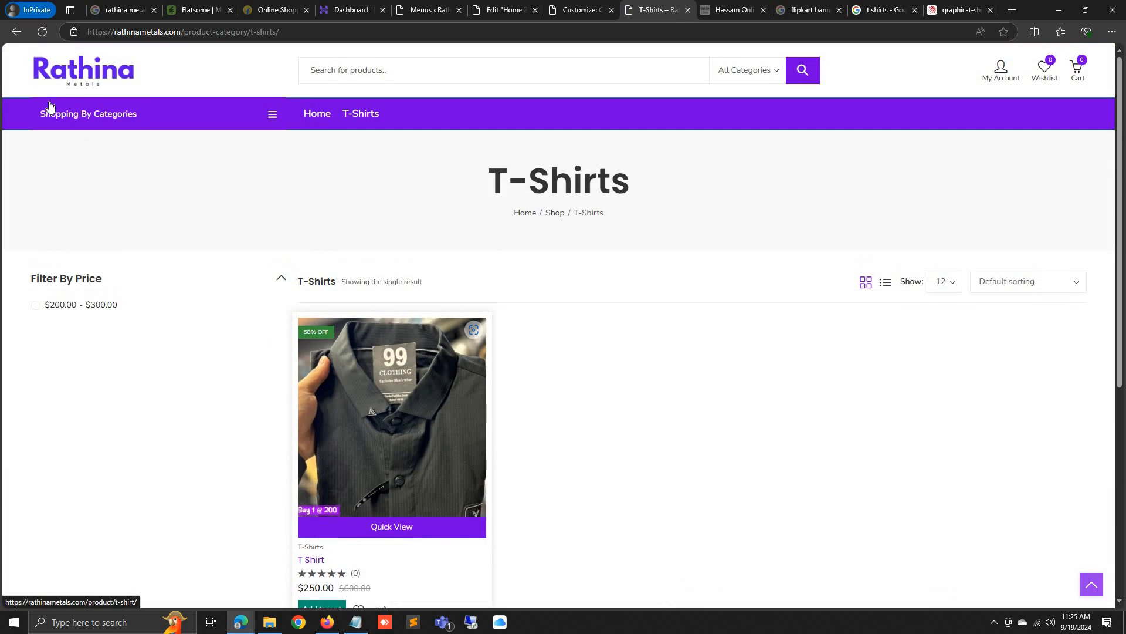
pyautogui.click(403, 408)
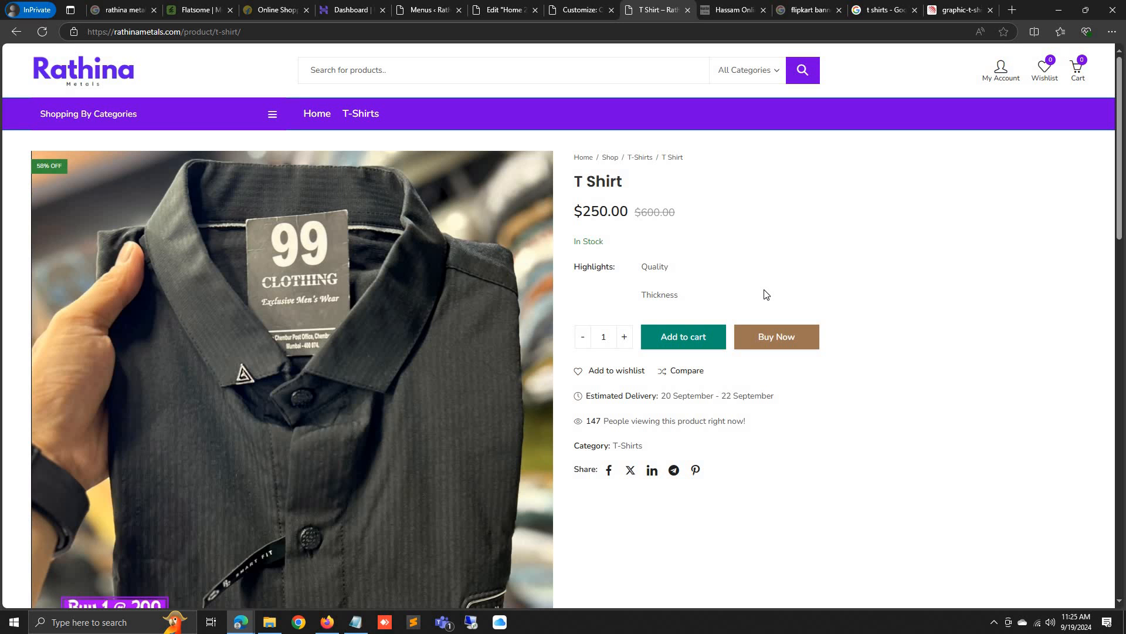
pyautogui.scroll(-3, 704, 308)
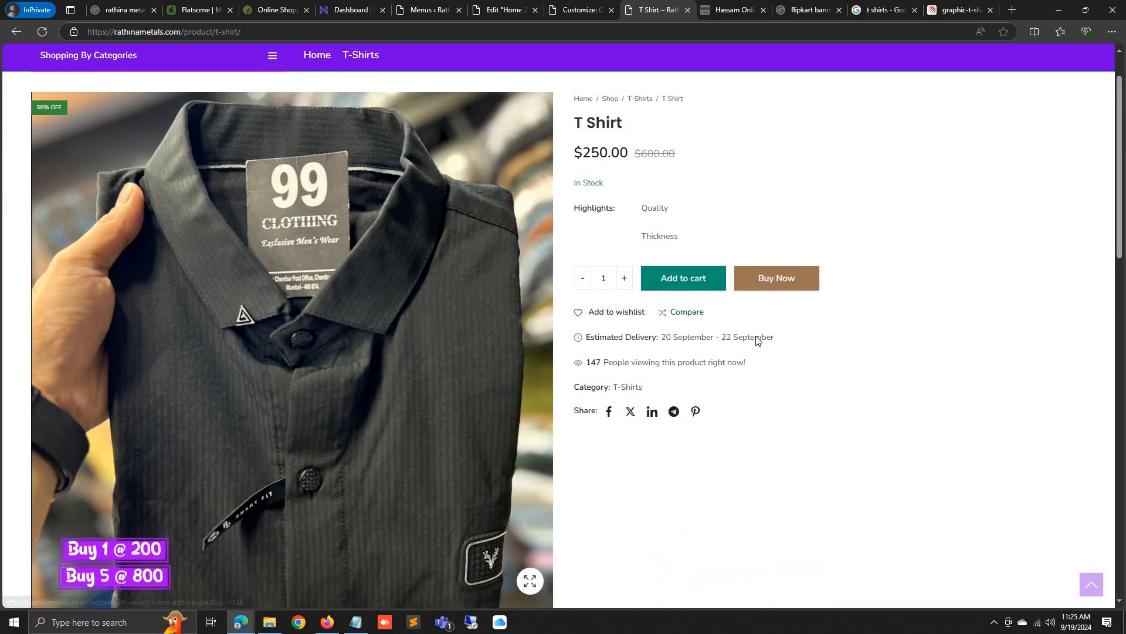
pyautogui.scroll(3, 783, 414)
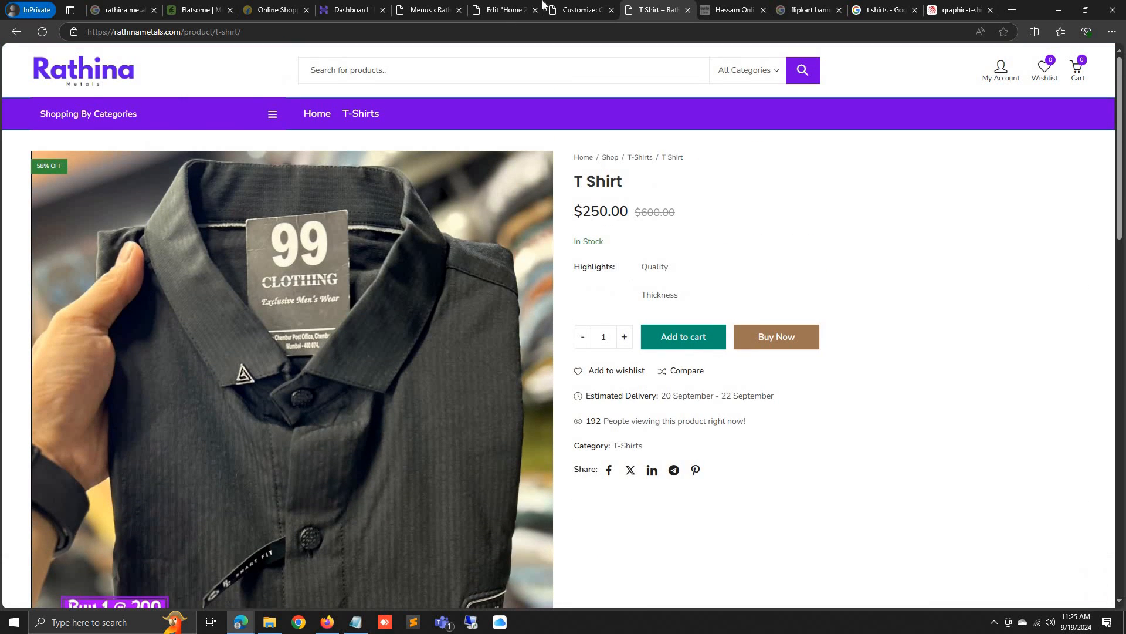
pyautogui.click(578, 7)
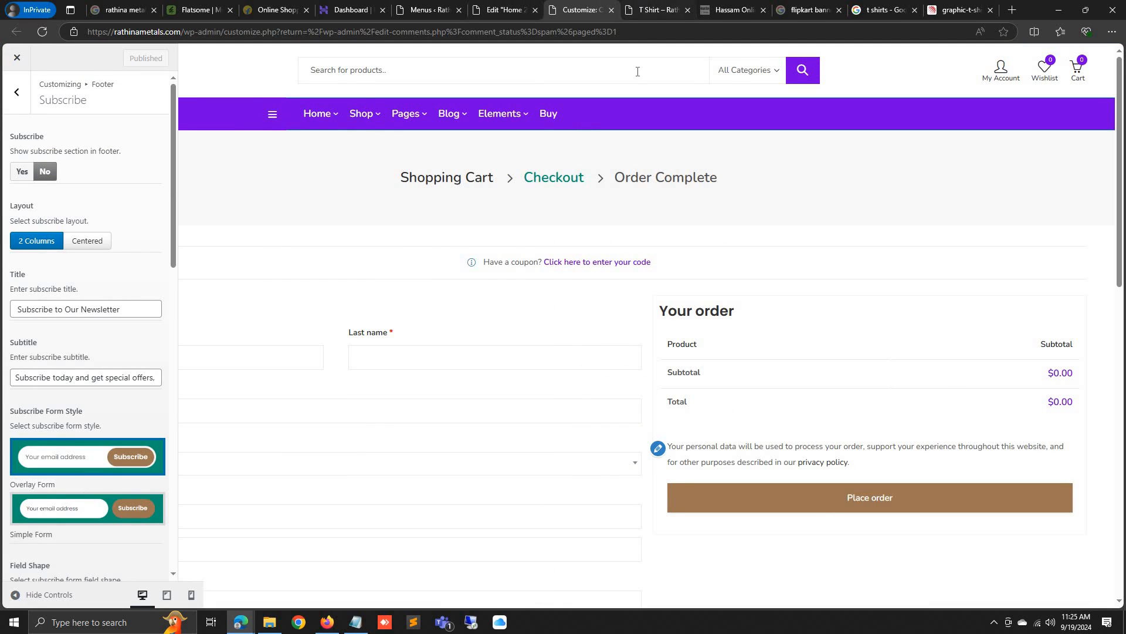
pyautogui.click(656, 10)
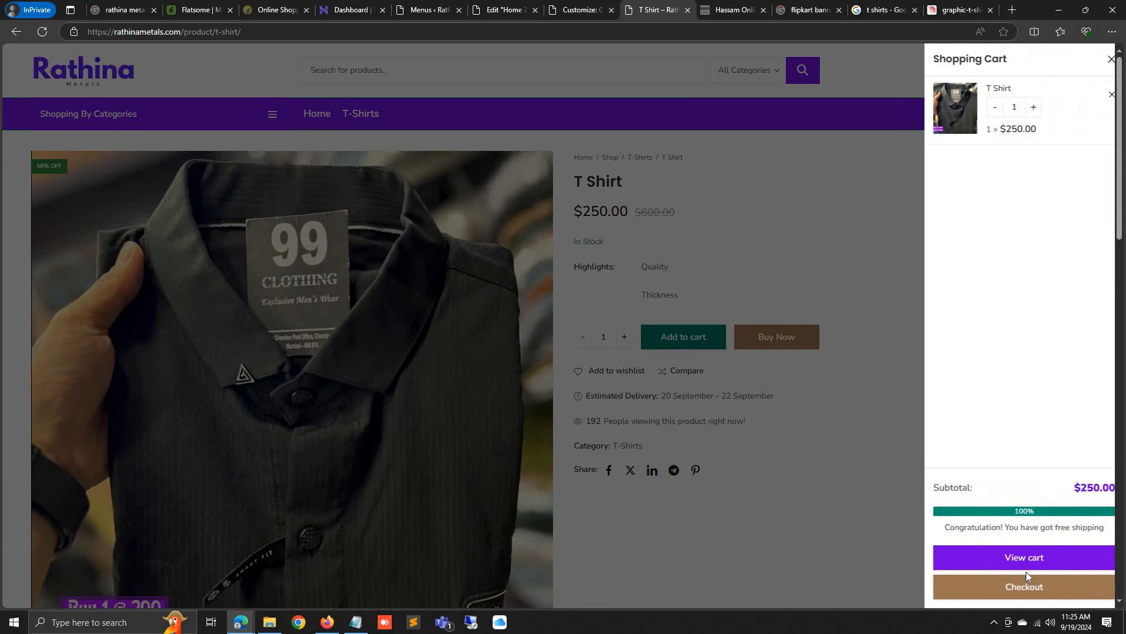
# At checkout, note the $250 price, the missing payment methods and the billing country, leaving it unchanged
pyautogui.click(1029, 587)
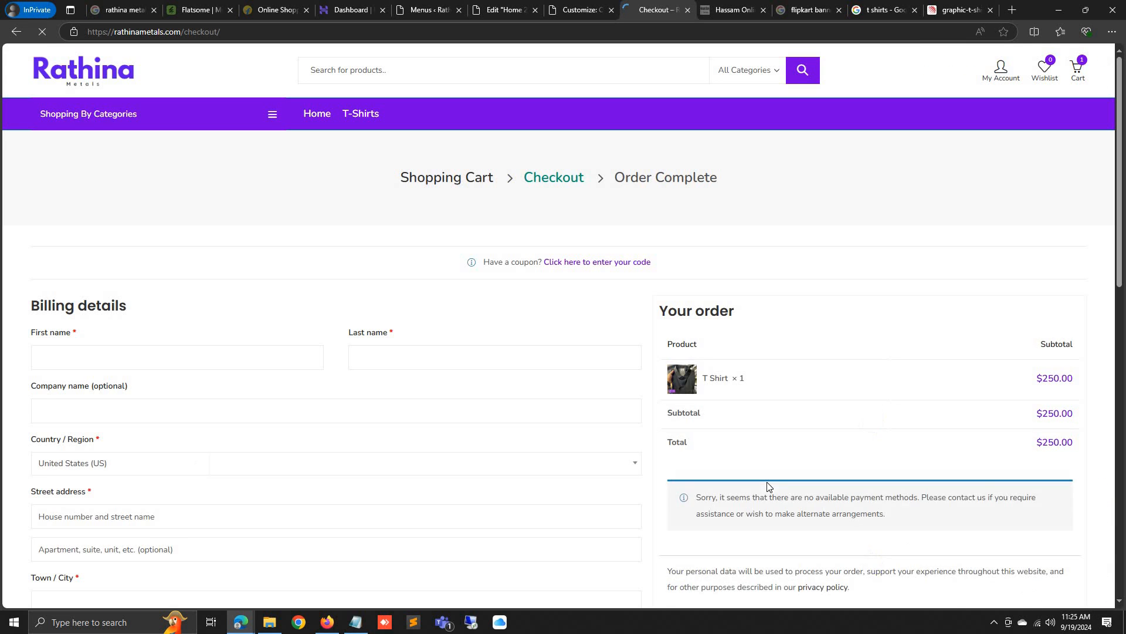
pyautogui.scroll(-2, 767, 485)
pyautogui.tripleClick(812, 387)
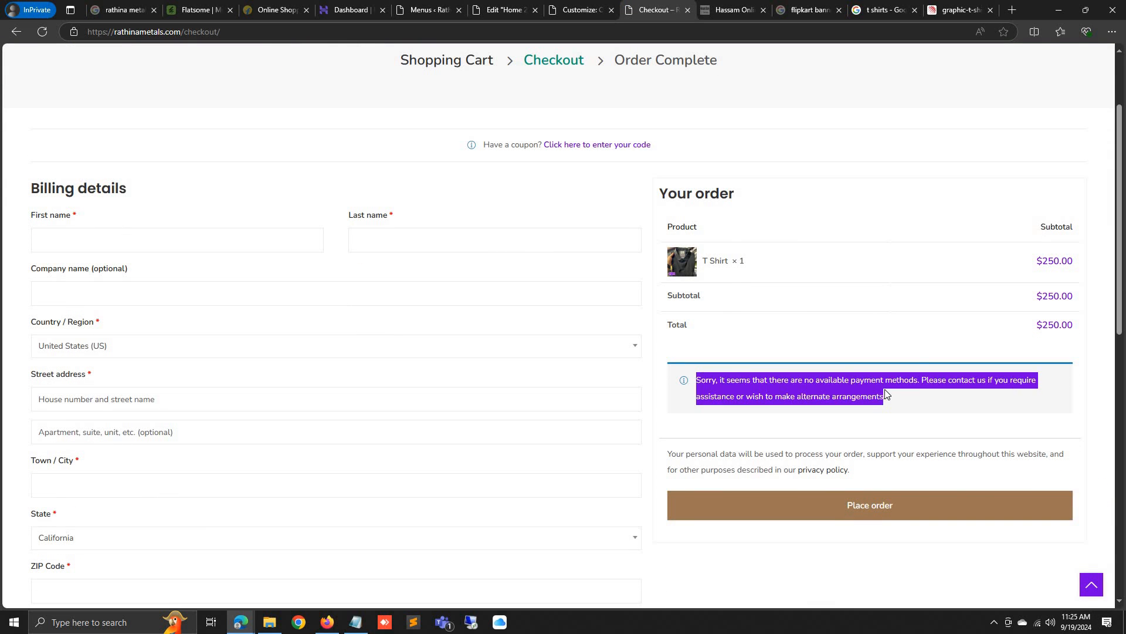
pyautogui.click(827, 397)
pyautogui.click(168, 349)
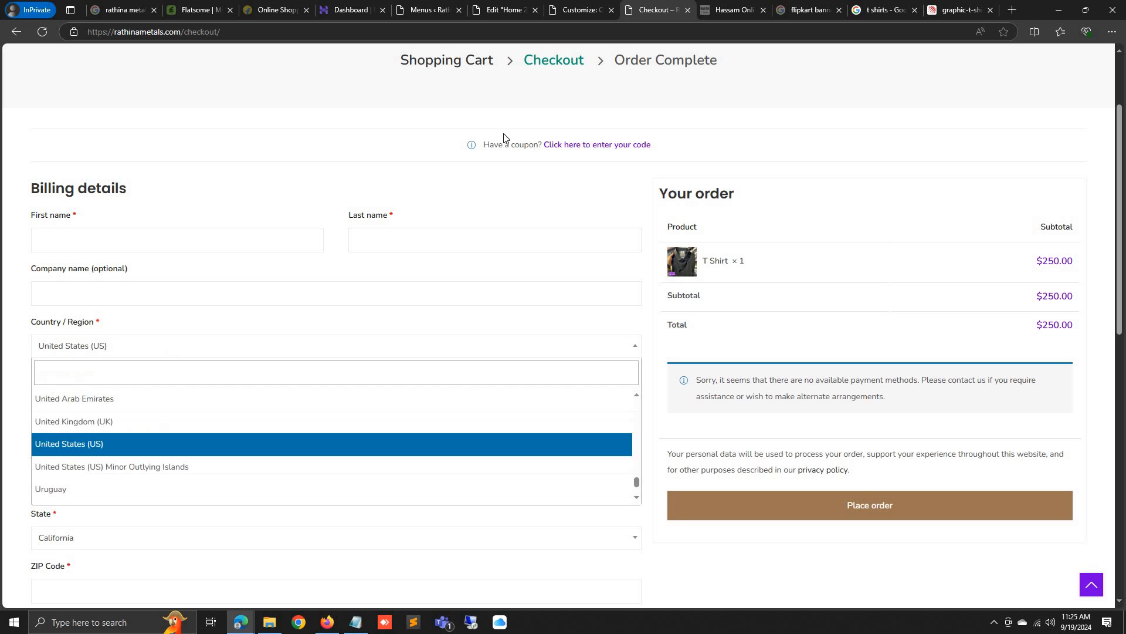
pyautogui.click(1043, 268)
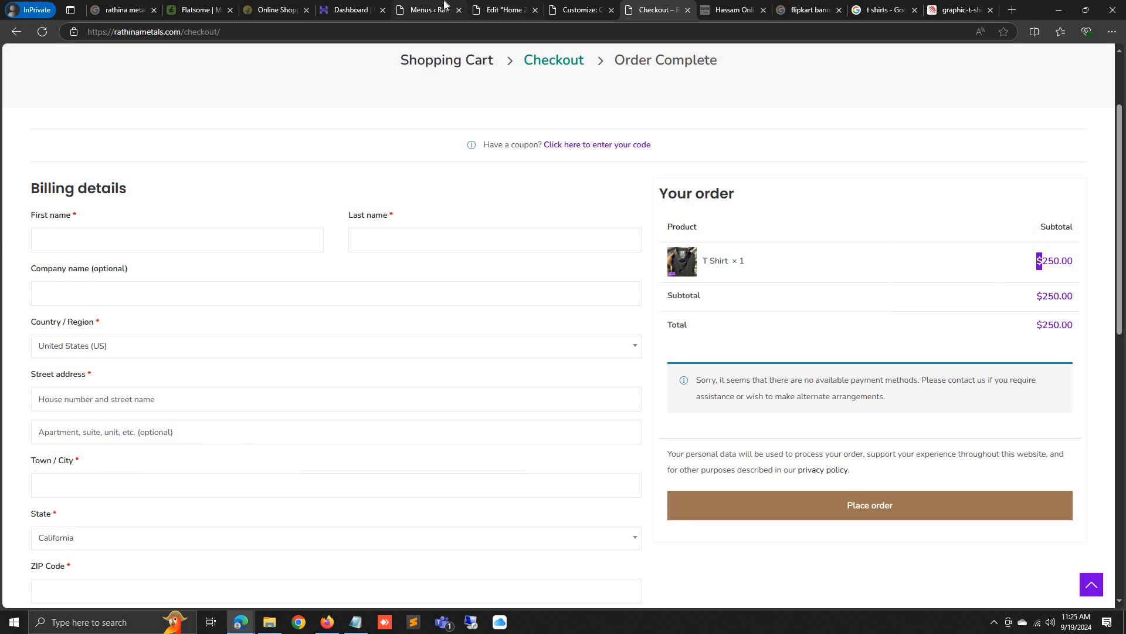
pyautogui.click(427, 10)
pyautogui.scroll(-2, 51, 267)
# In WooCommerce Settings, set the store Country / State to India — Tamil Nadu
pyautogui.moveTo(59, 235)
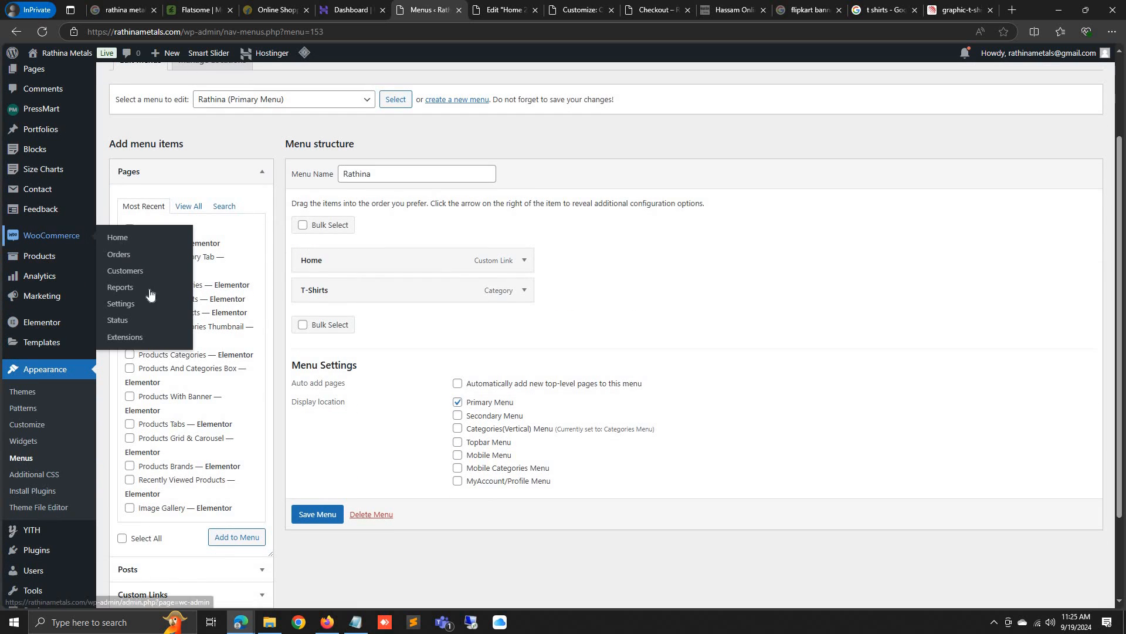
pyautogui.click(134, 305)
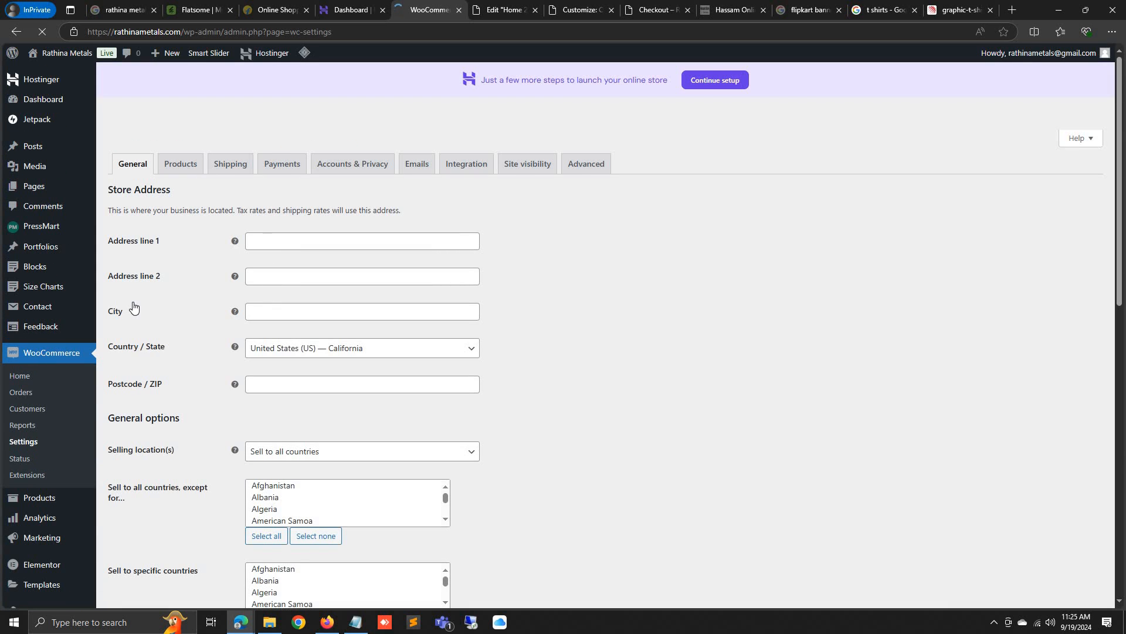
pyautogui.click(342, 352)
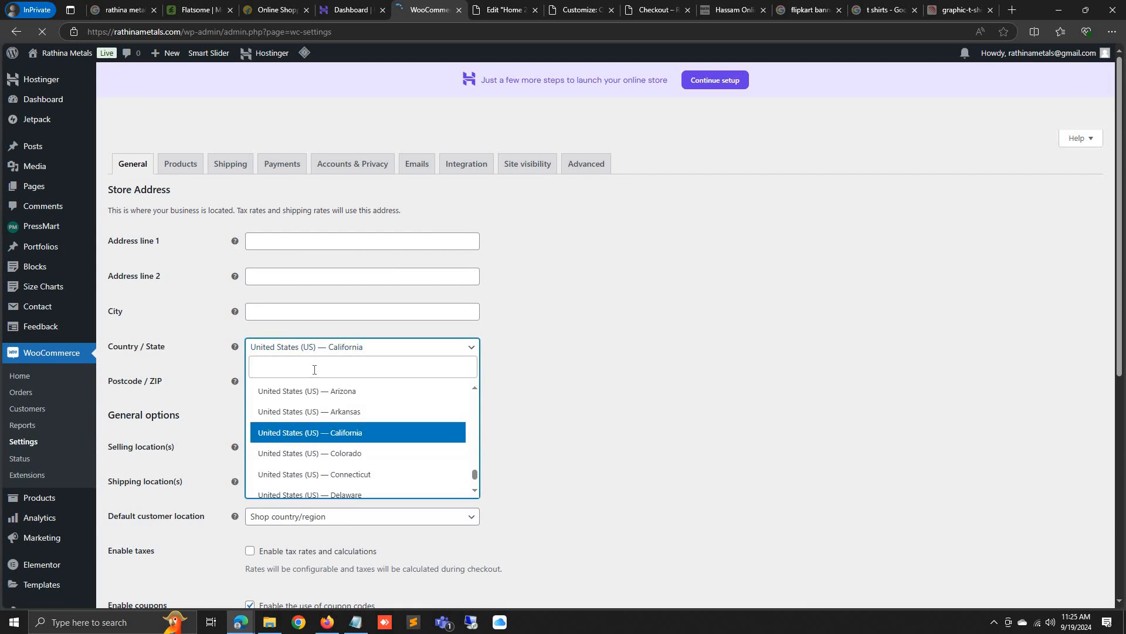
pyautogui.click(325, 373)
pyautogui.write('india')
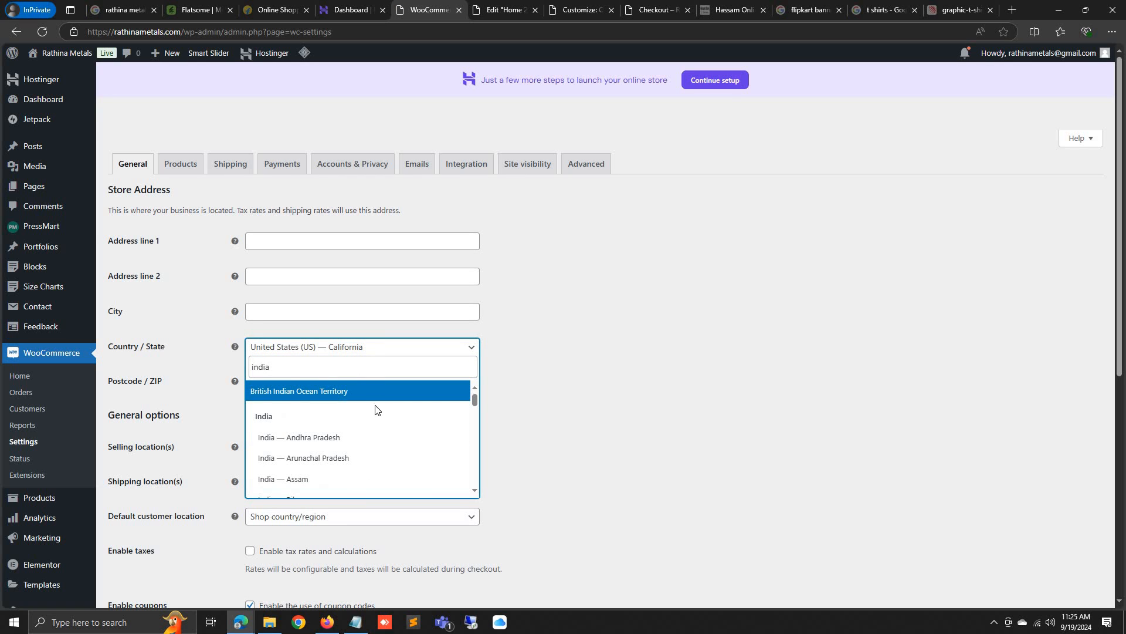
pyautogui.scroll(-10, 375, 409)
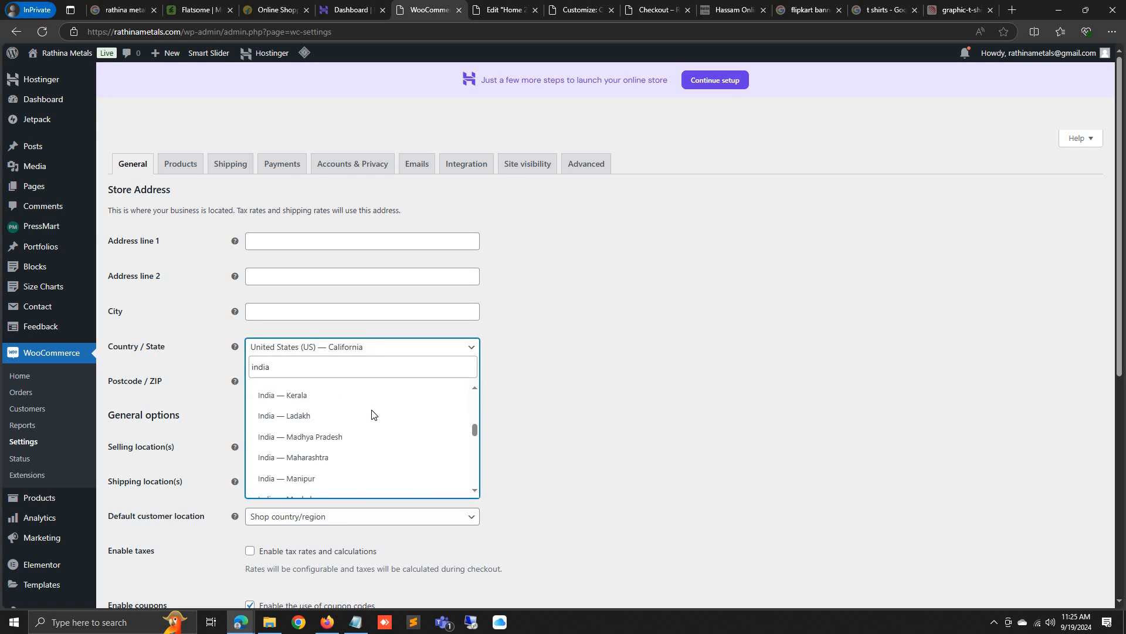
pyautogui.scroll(1, 372, 410)
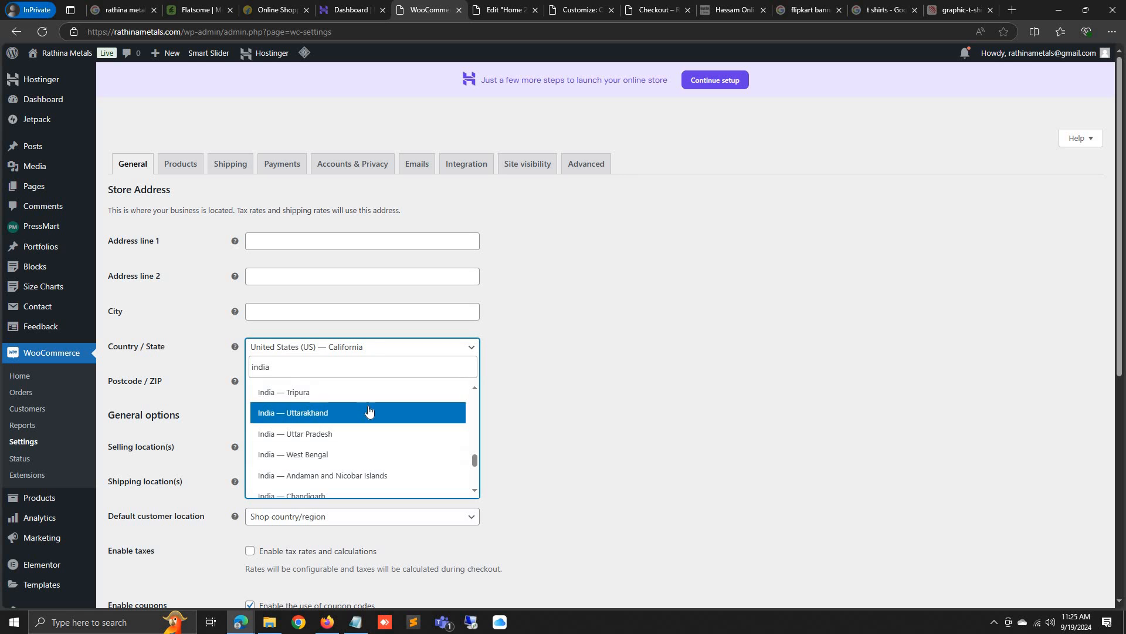
pyautogui.scroll(-3, 370, 411)
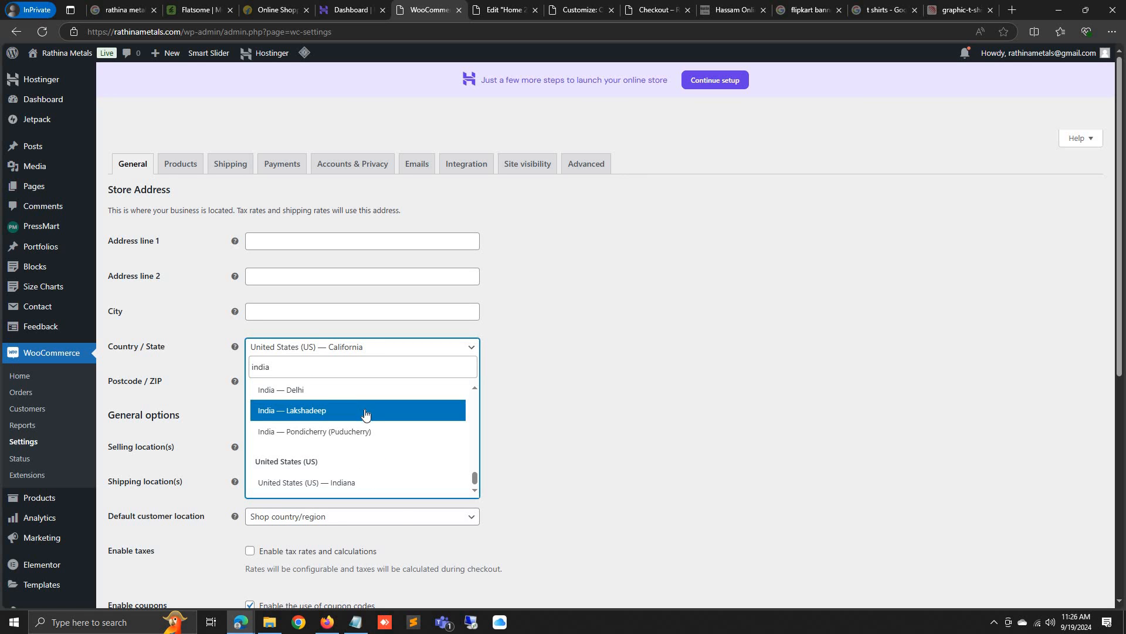
pyautogui.scroll(4, 367, 414)
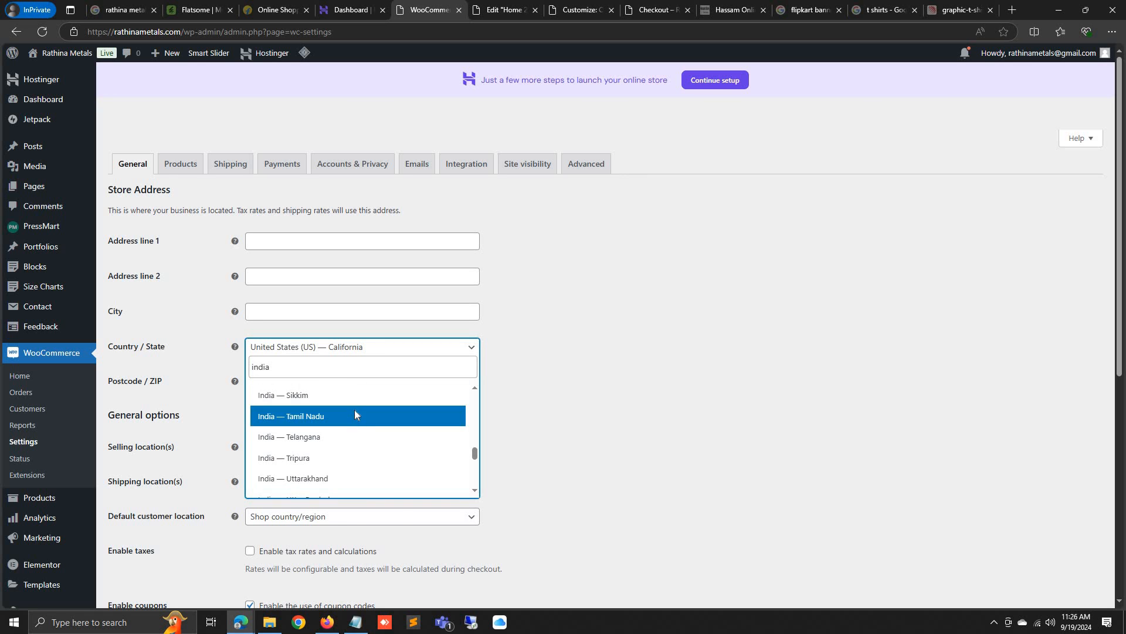
pyautogui.click(354, 411)
pyautogui.scroll(-5, 347, 427)
# Set the currency to Indian rupee (INR) with 0 decimals and save the changes
pyautogui.click(271, 405)
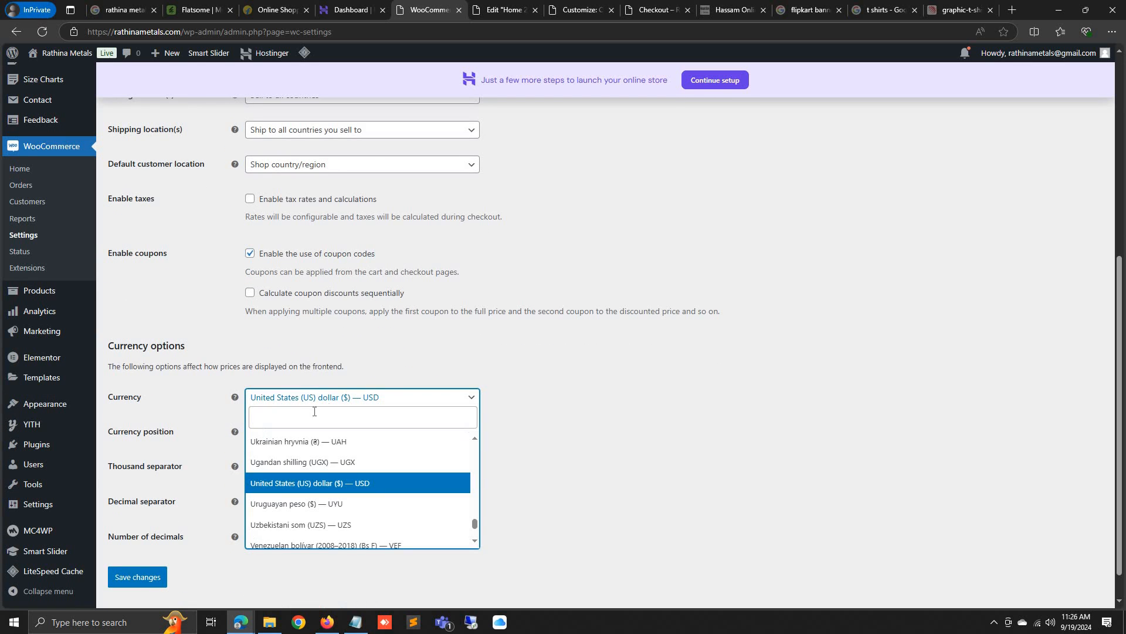
pyautogui.click(316, 416)
pyautogui.write('ind')
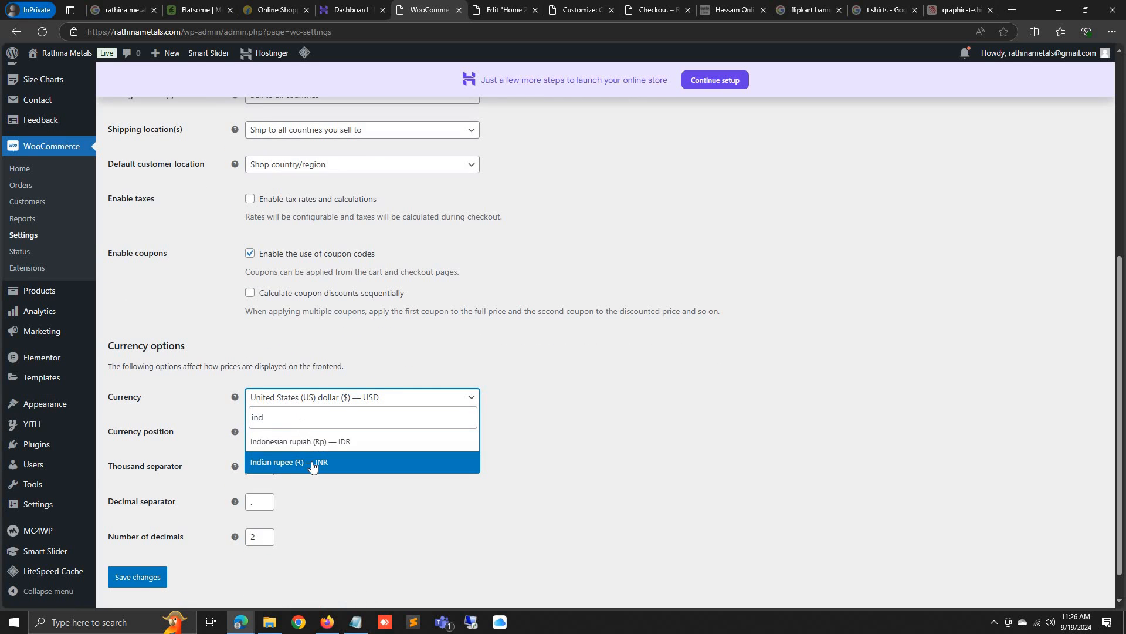
pyautogui.click(313, 465)
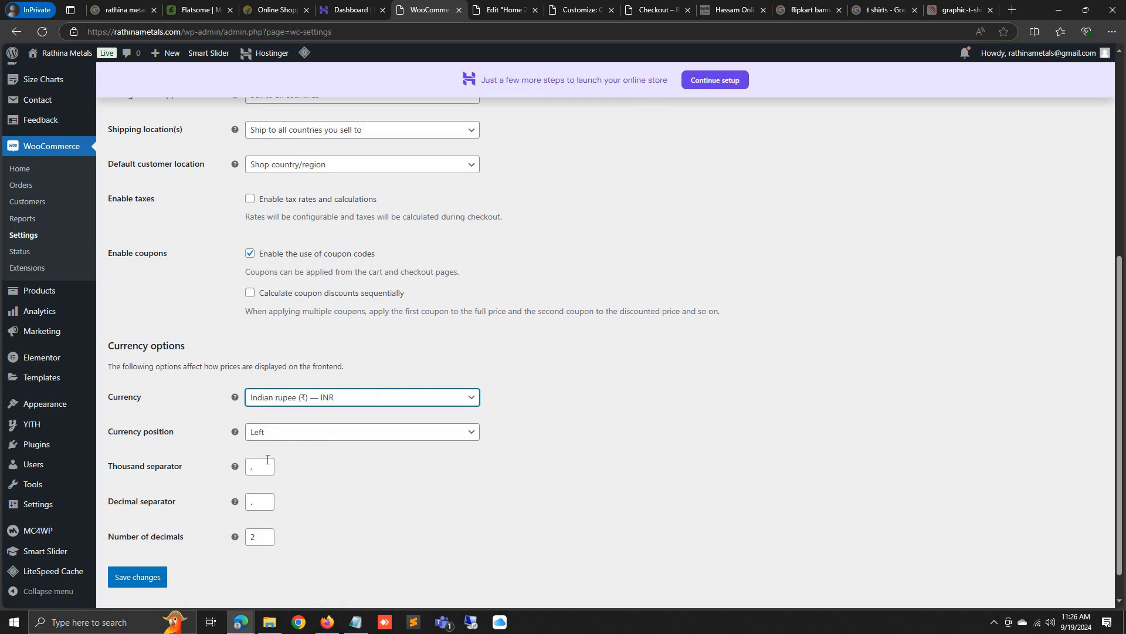
pyautogui.doubleClick(249, 536)
pyautogui.write('0')
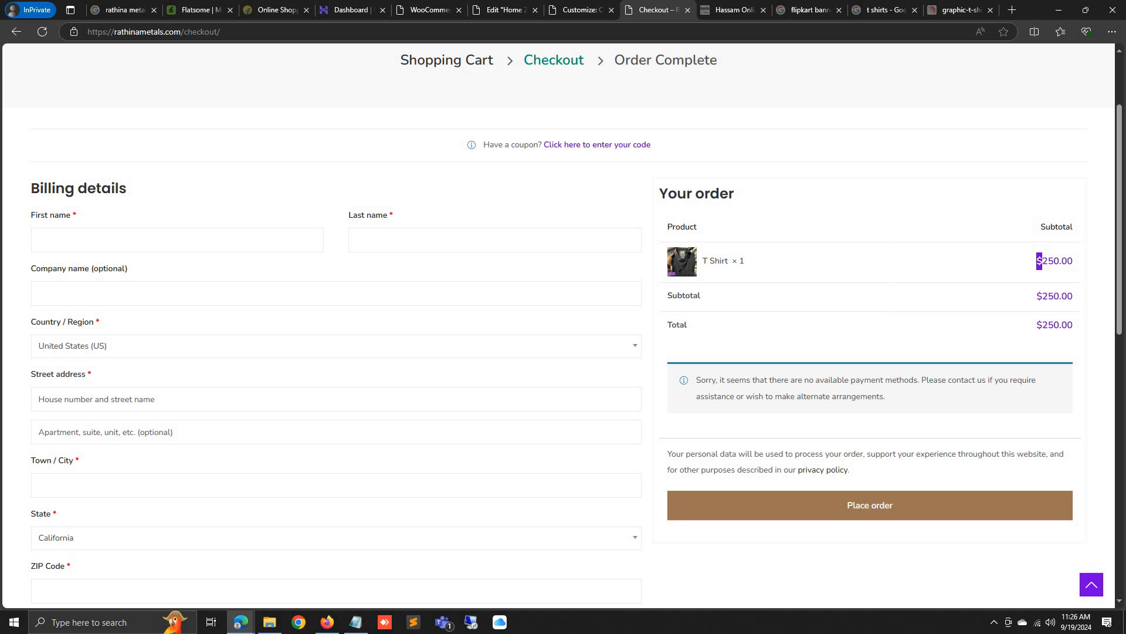
pyautogui.moveTo(1059, 261); pyautogui.dragTo(1073, 261)
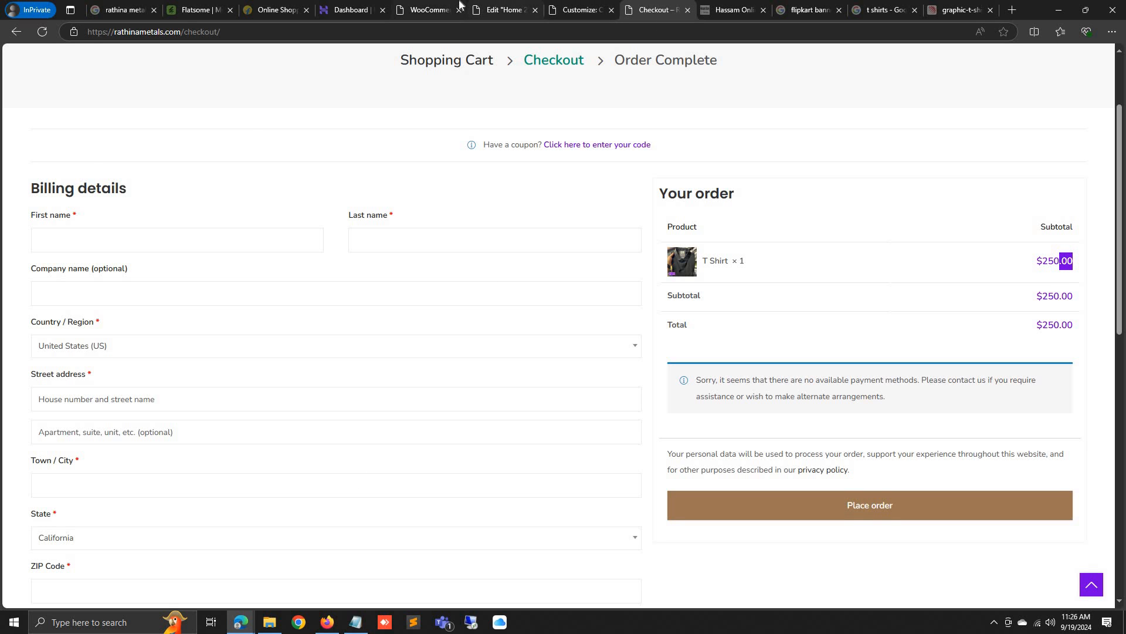
pyautogui.click(439, 7)
pyautogui.click(136, 577)
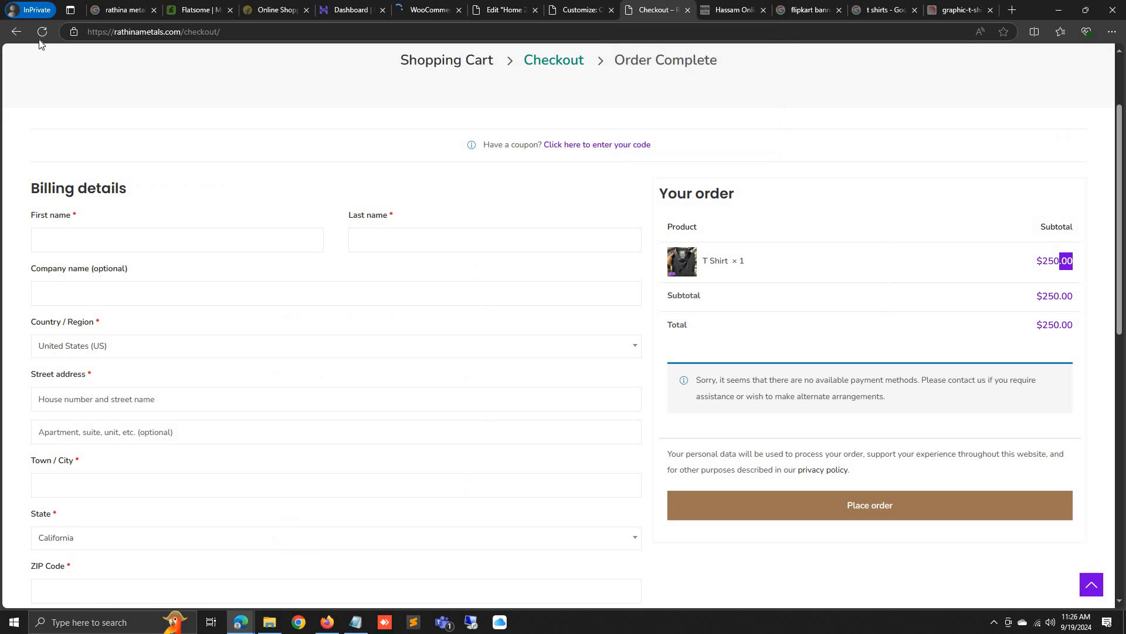
# Reload checkout to confirm prices now show in rupees, still with no payment methods
pyautogui.click(42, 32)
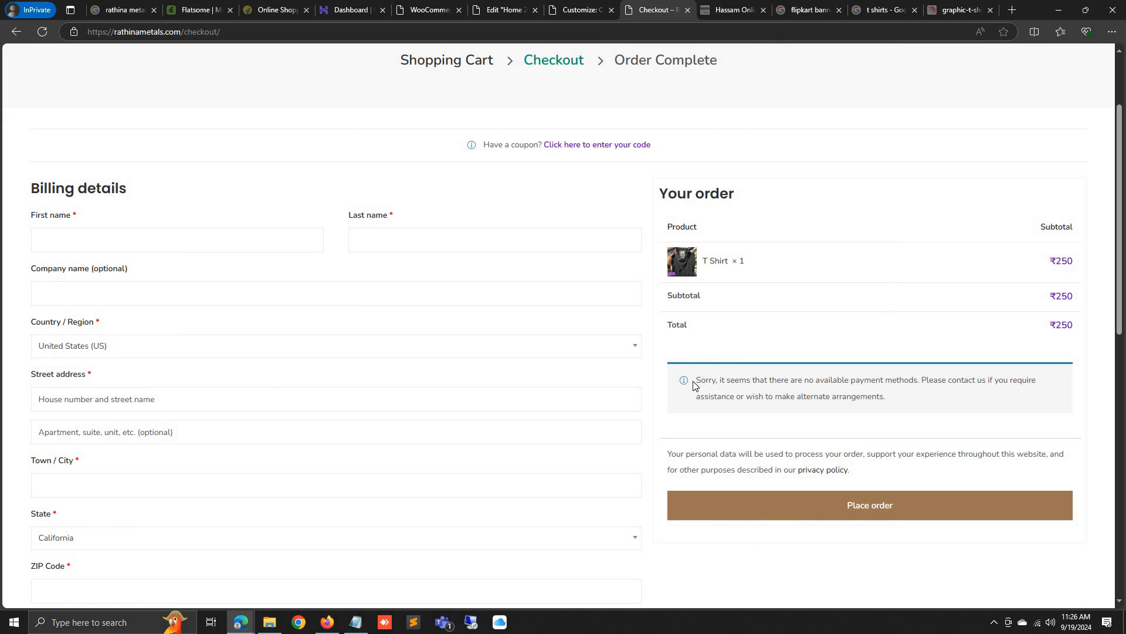
pyautogui.moveTo(698, 380); pyautogui.dragTo(865, 382)
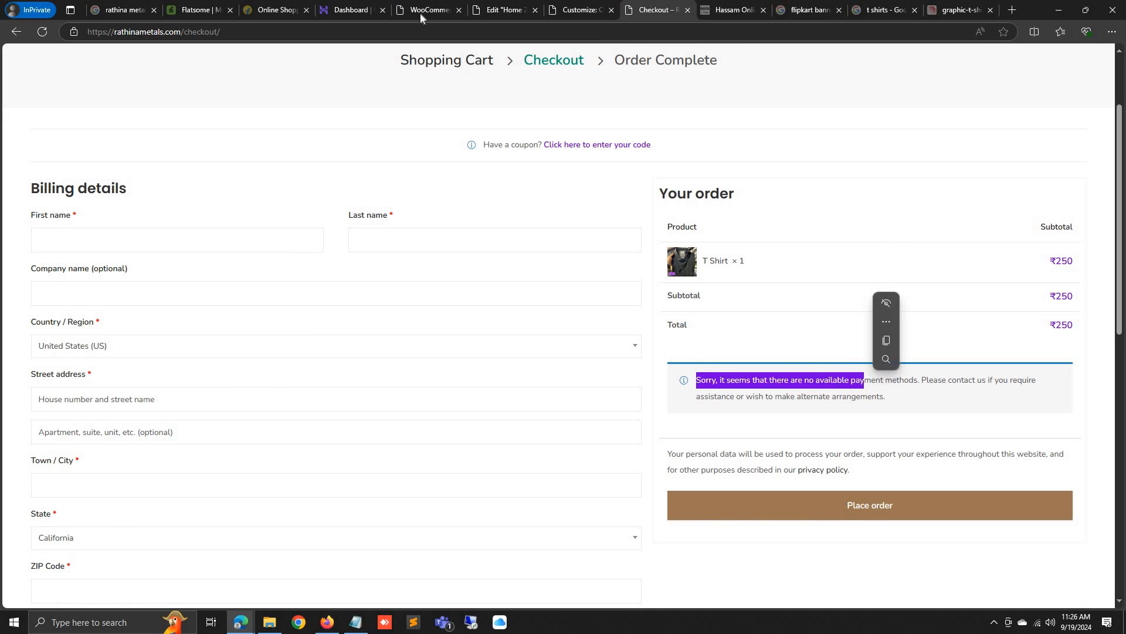
pyautogui.click(428, 9)
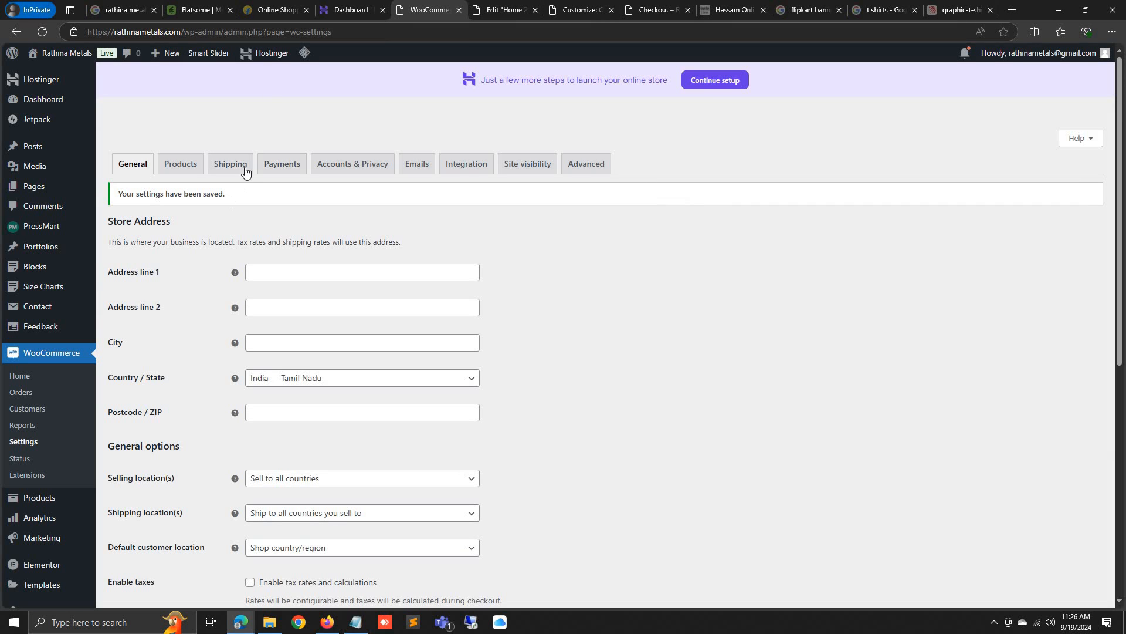
# Switch on Cash on delivery in WooCommerce Payments, leaving bank transfer and check payments off
pyautogui.click(287, 170)
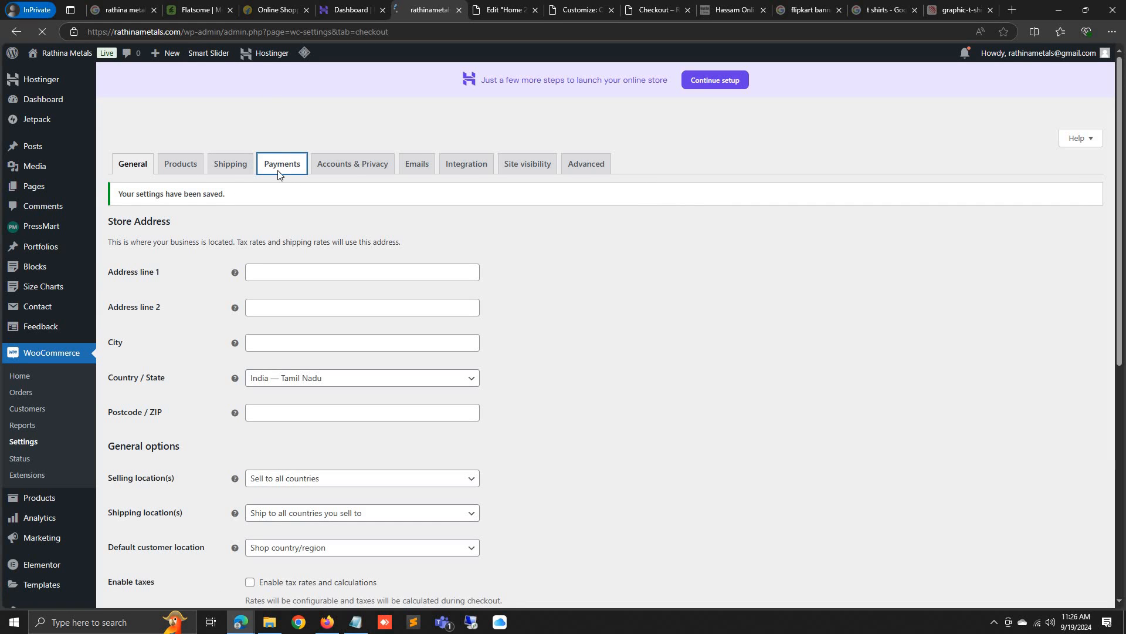
pyautogui.click(593, 343)
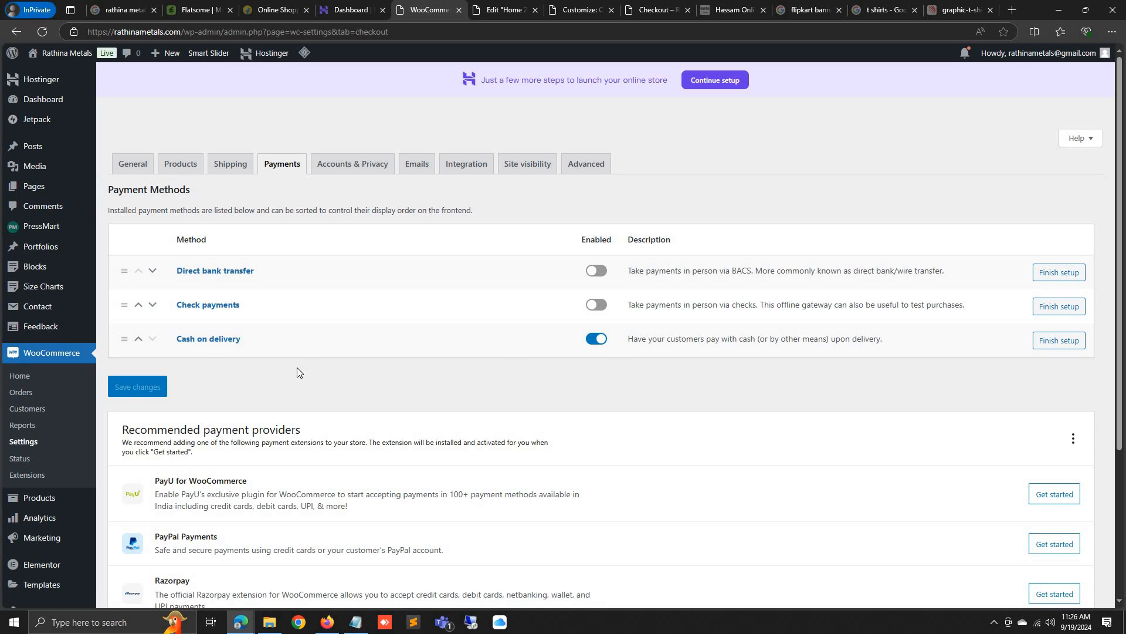
pyautogui.scroll(-3, 297, 372)
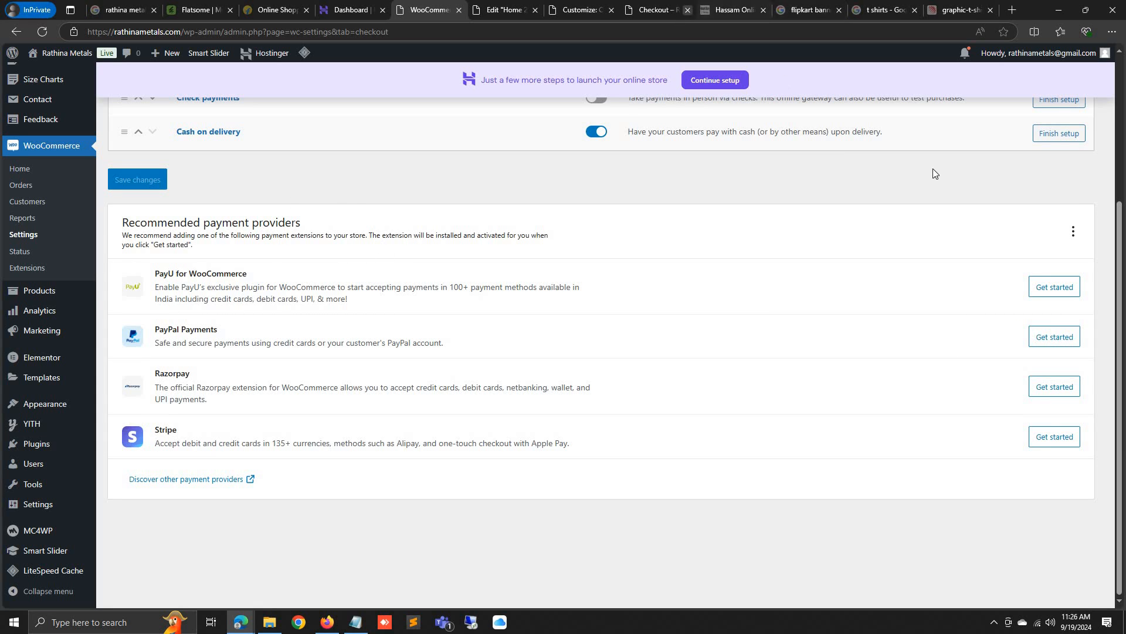
pyautogui.scroll(3, 1033, 362)
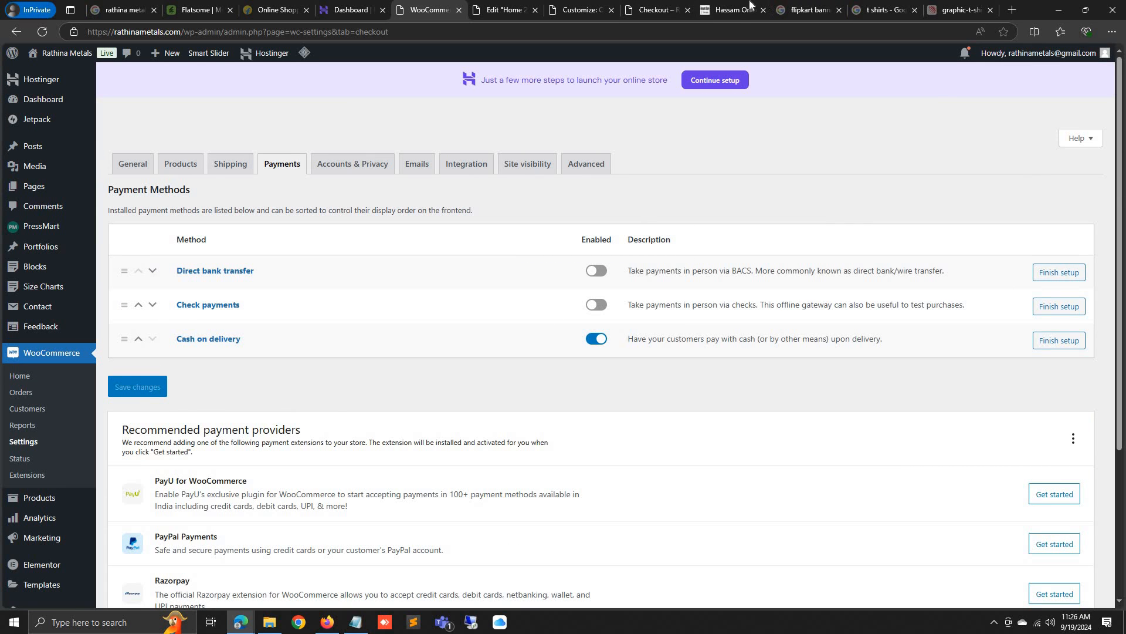
pyautogui.click(657, 10)
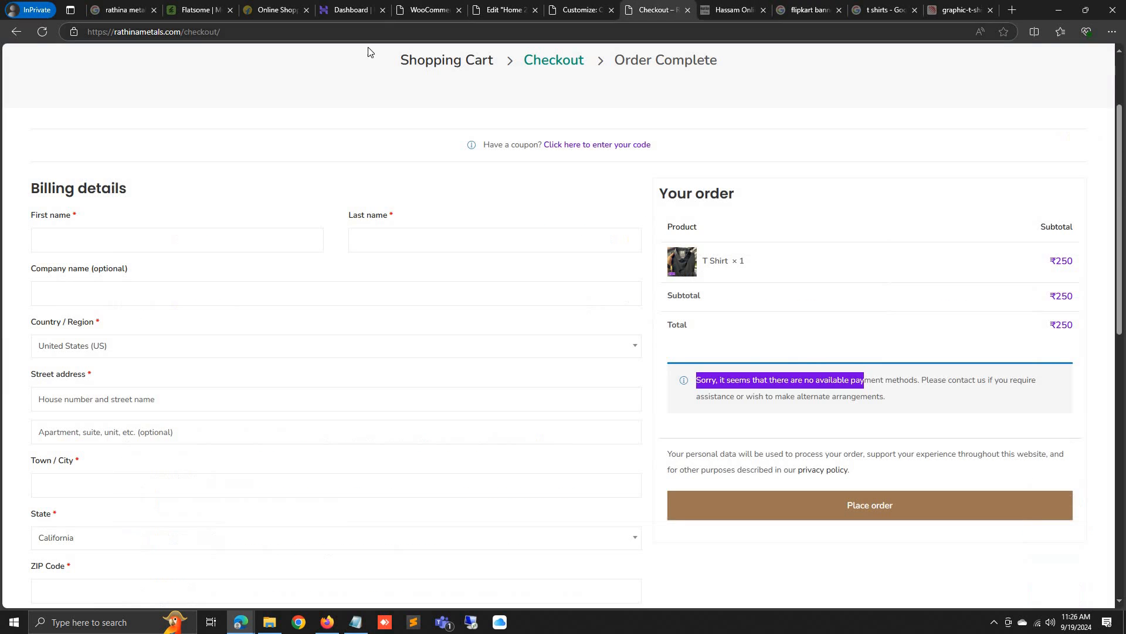
pyautogui.click(42, 32)
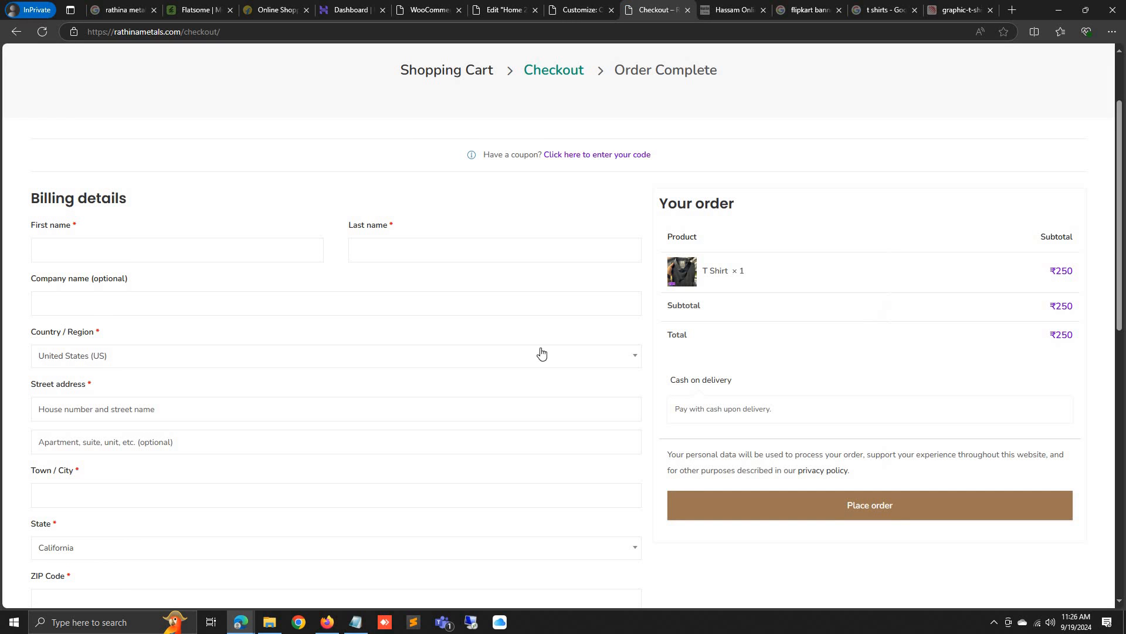
pyautogui.click(101, 364)
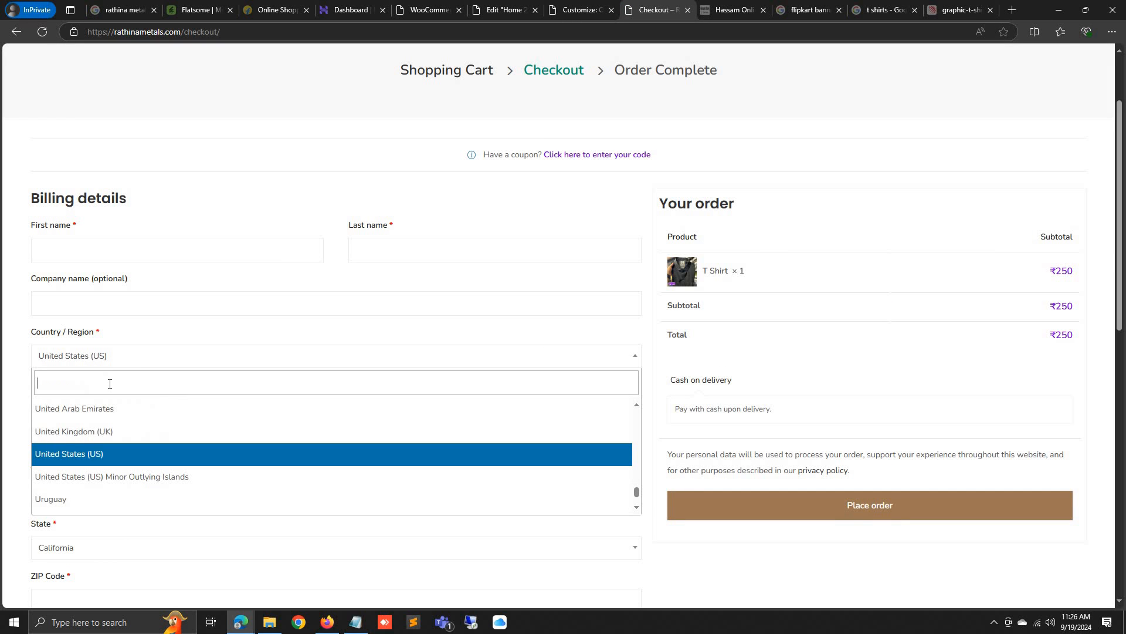
pyautogui.click(43, 31)
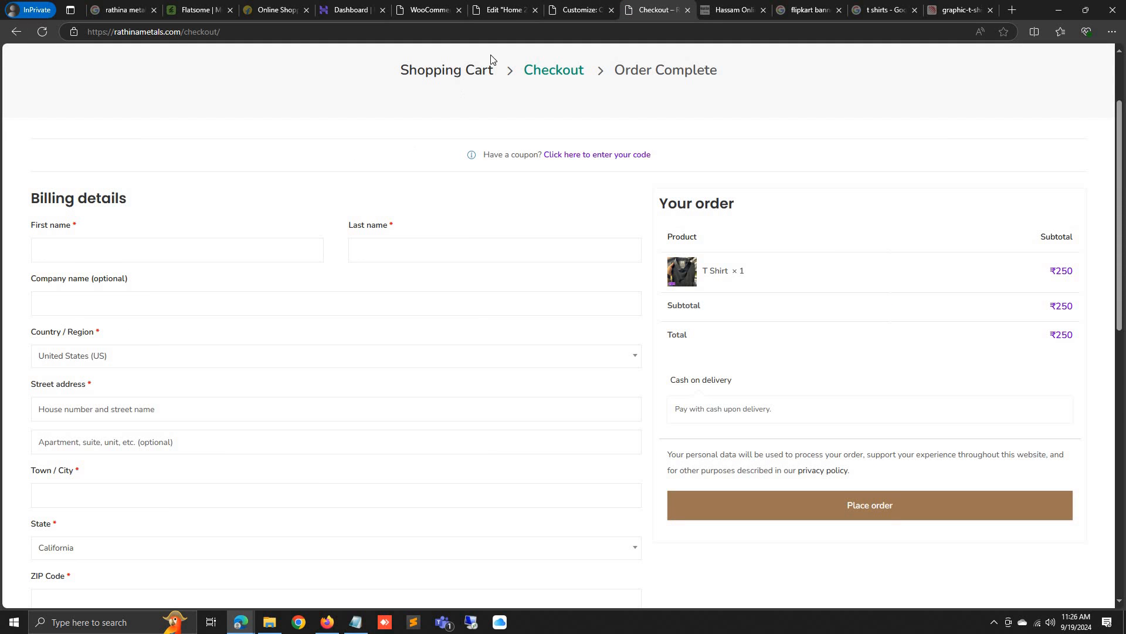
pyautogui.click(555, 8)
pyautogui.hotkey('ctrl', 'shift', 'Tab')
pyautogui.hotkey('ctrl', 'shift', 'Tab')
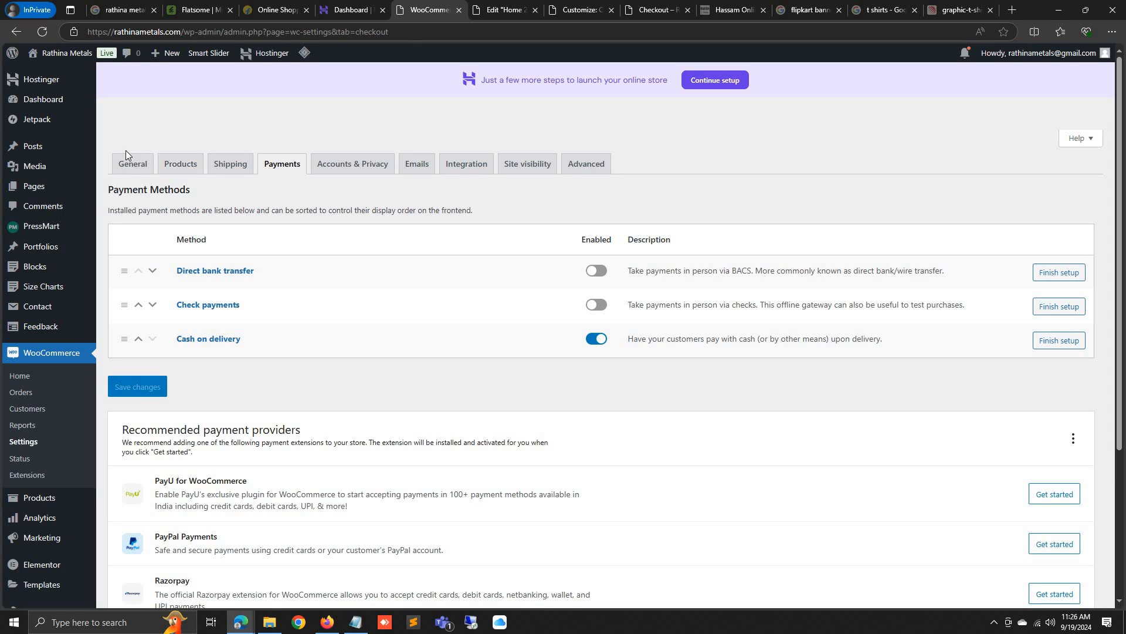
# Review the General settings' store location India — Tamil Nadu and the Selling location(s) option
pyautogui.click(135, 164)
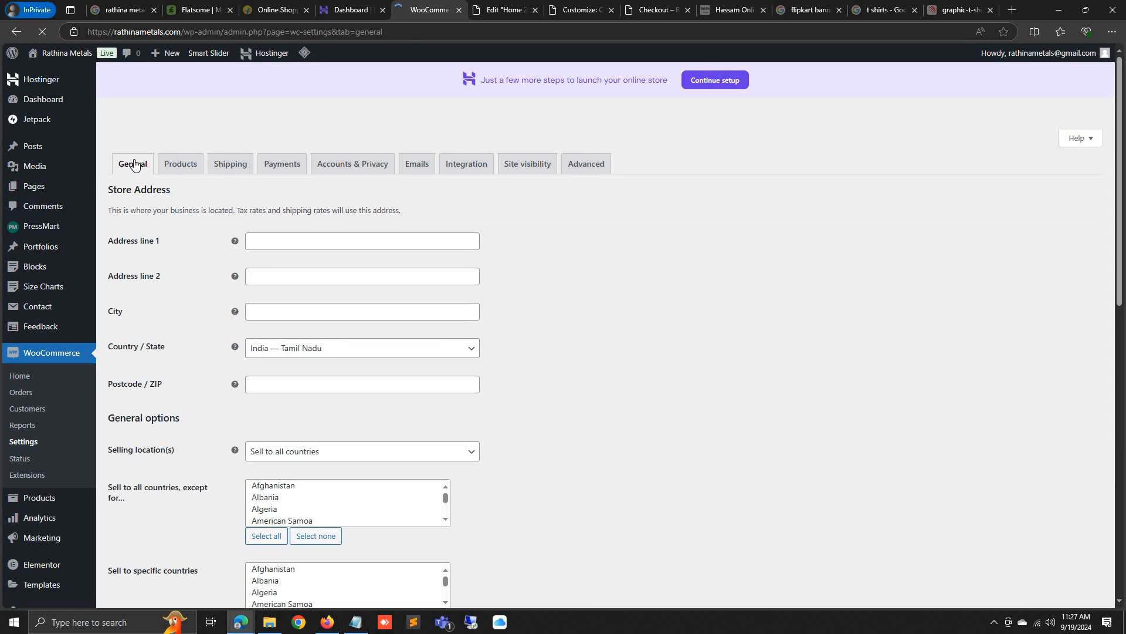
pyautogui.scroll(-2, 338, 351)
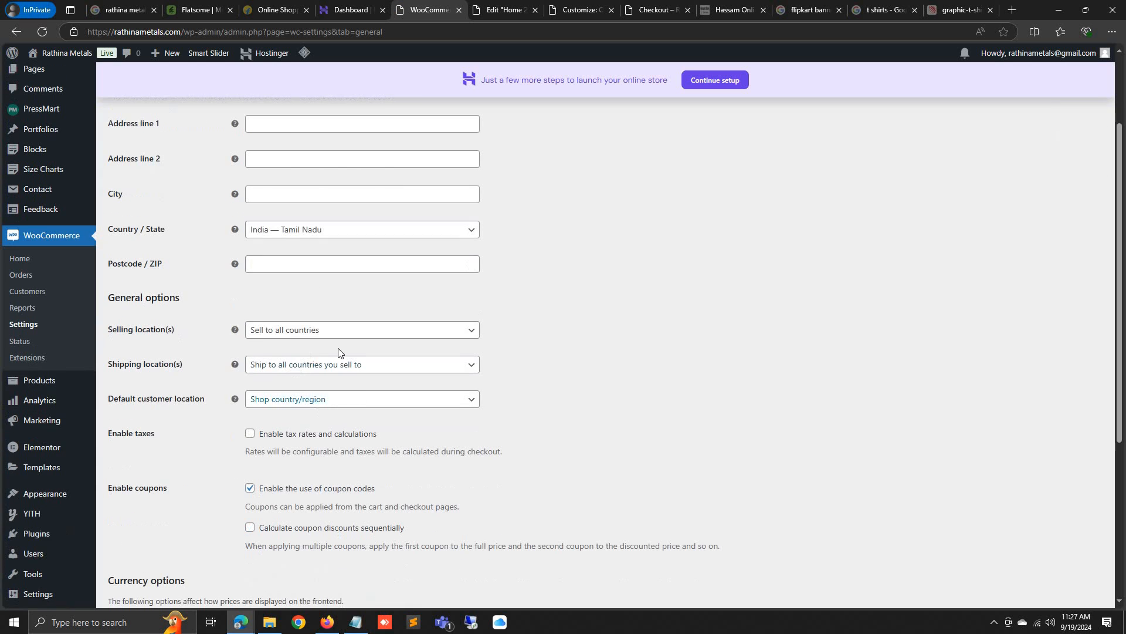
pyautogui.click(328, 332)
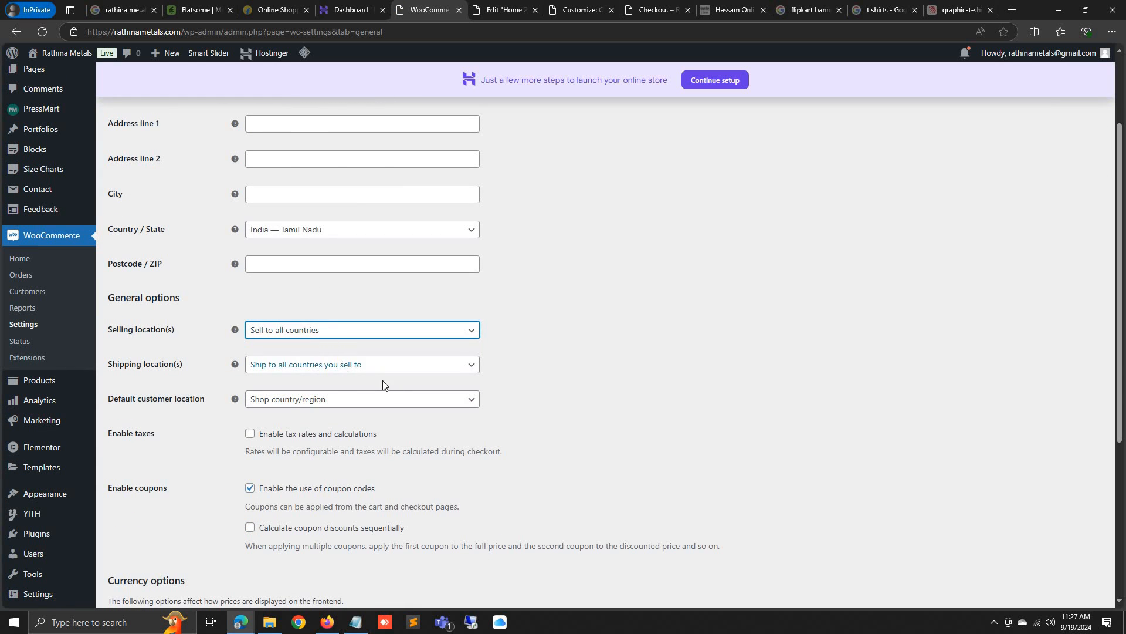
pyautogui.scroll(-5, 385, 382)
pyautogui.scroll(3, 400, 342)
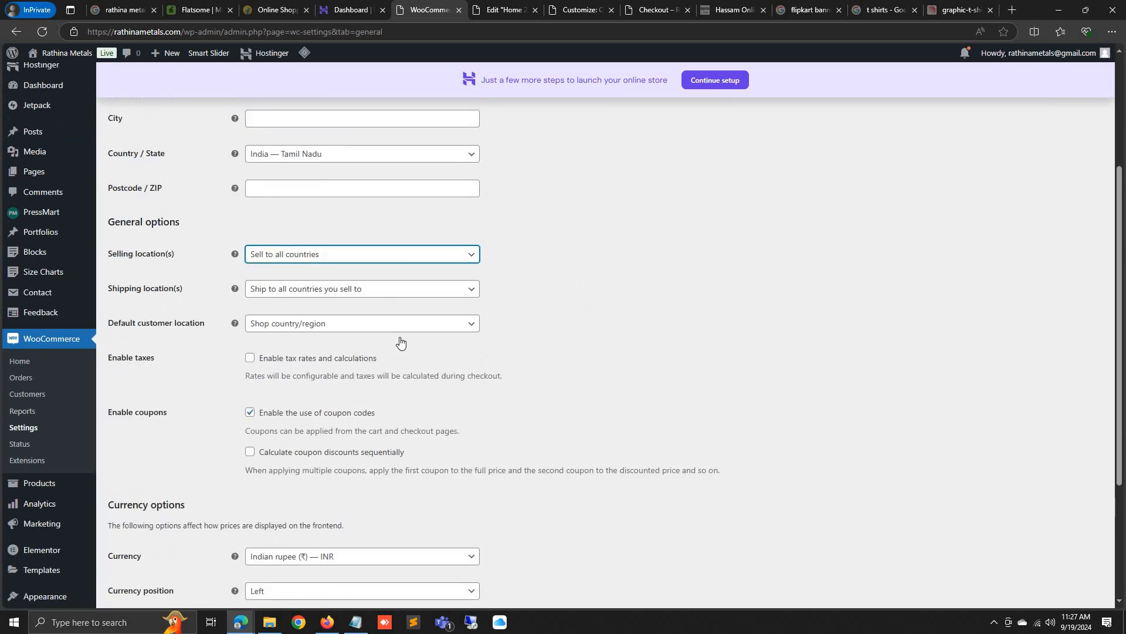
pyautogui.scroll(3, 400, 342)
# Browse the Accounts & Privacy, Advanced and Site visibility tabs, then return to General
pyautogui.click(365, 163)
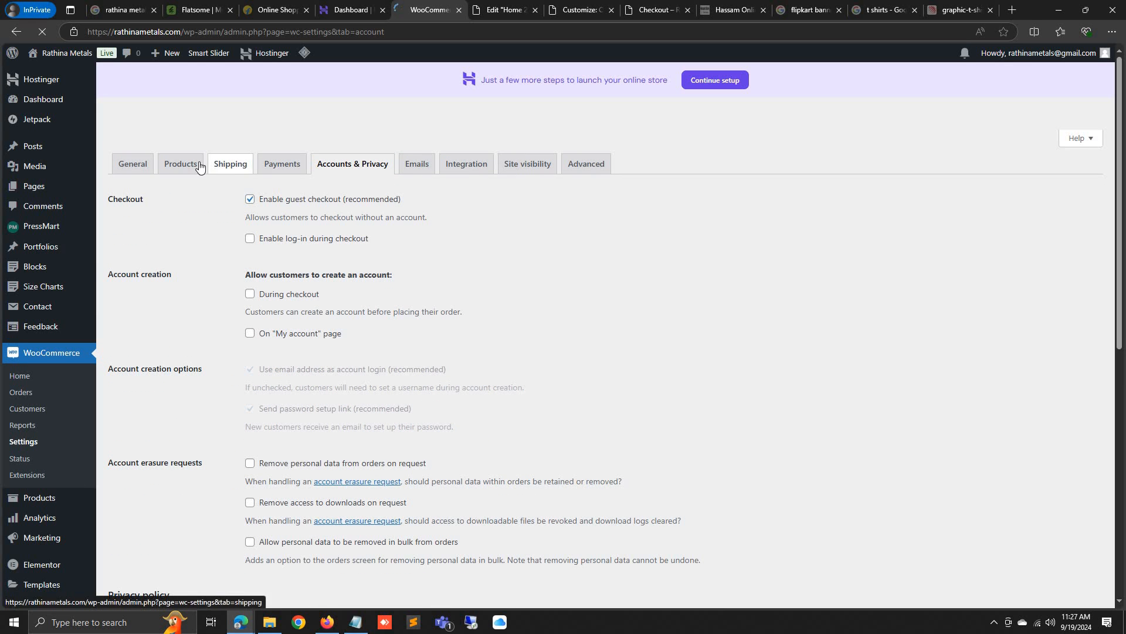
pyautogui.click(584, 168)
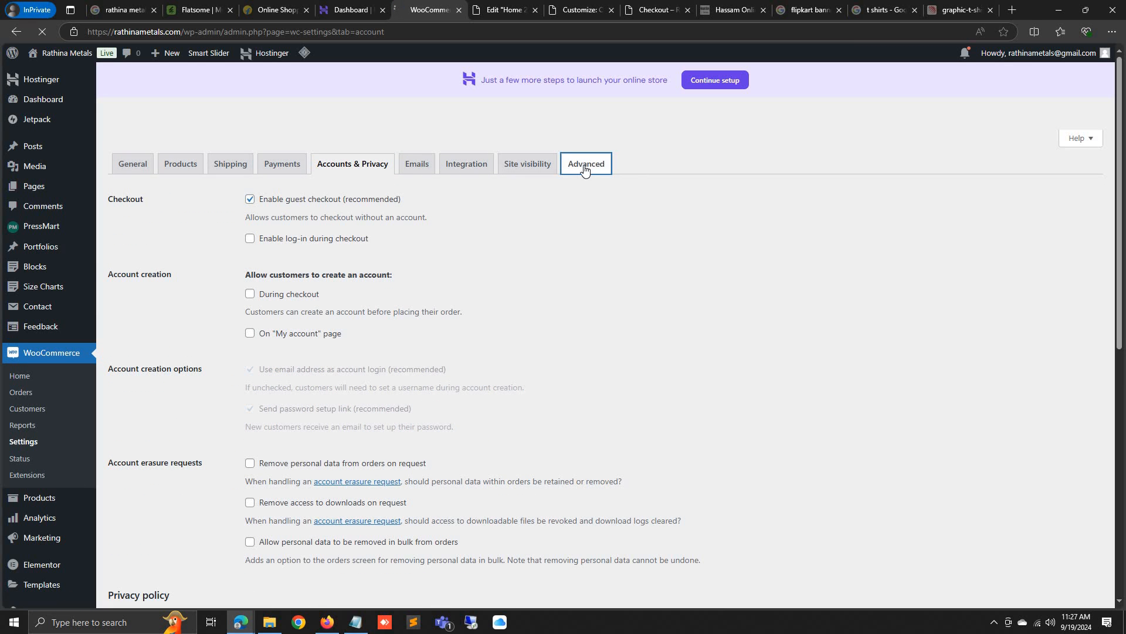
pyautogui.scroll(-7, 551, 313)
pyautogui.scroll(5, 554, 321)
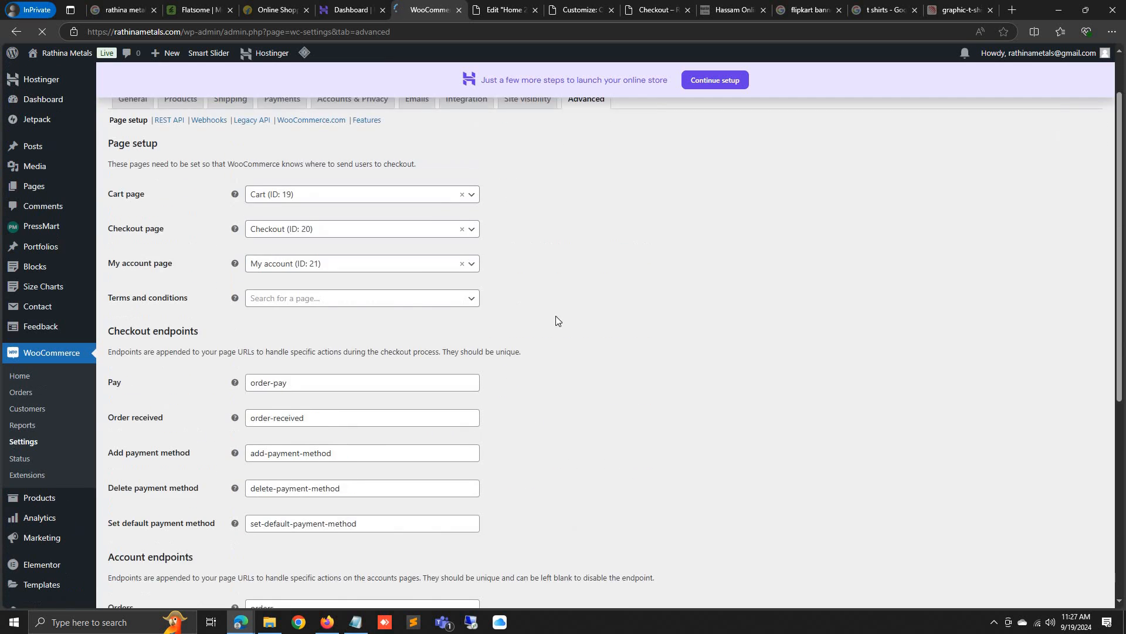
pyautogui.scroll(1, 556, 320)
pyautogui.click(527, 167)
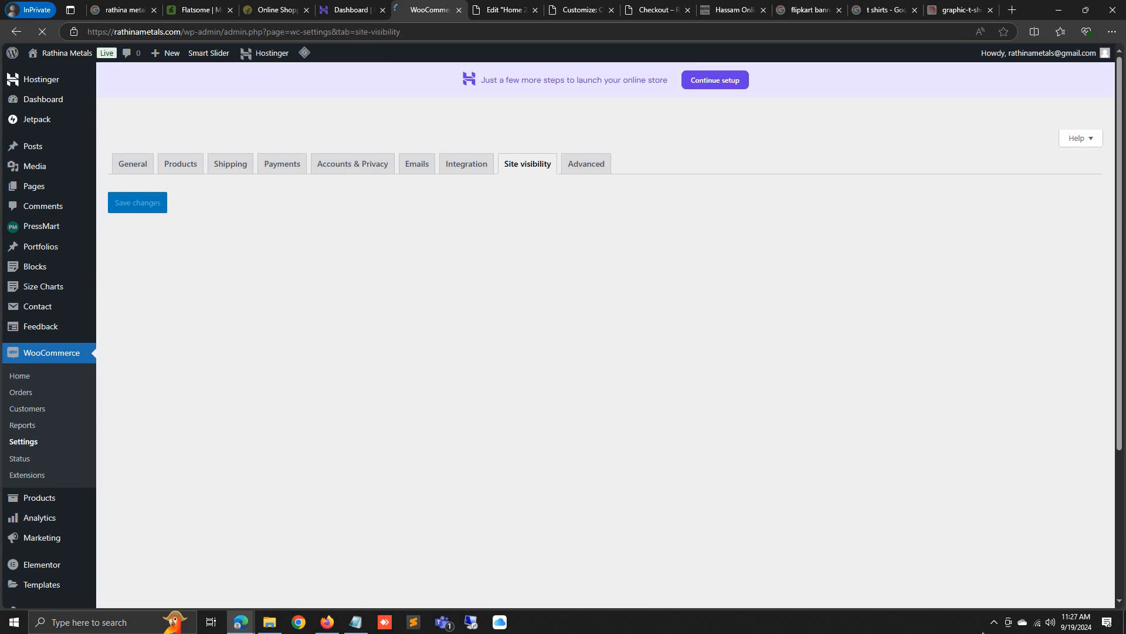
pyautogui.click(151, 167)
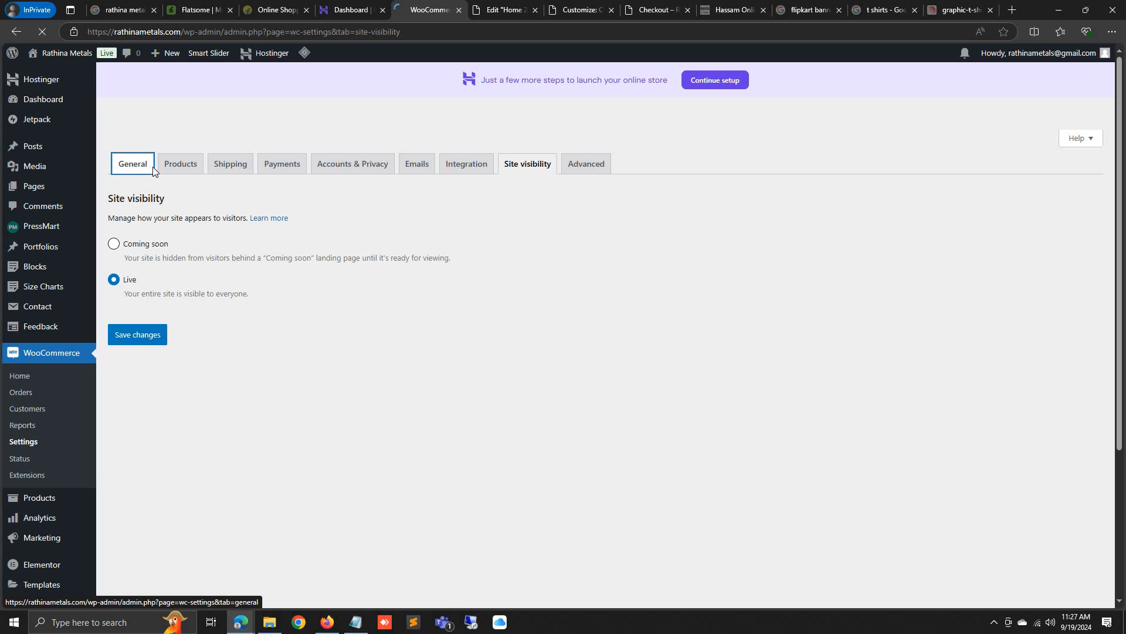
pyautogui.scroll(-3, 326, 336)
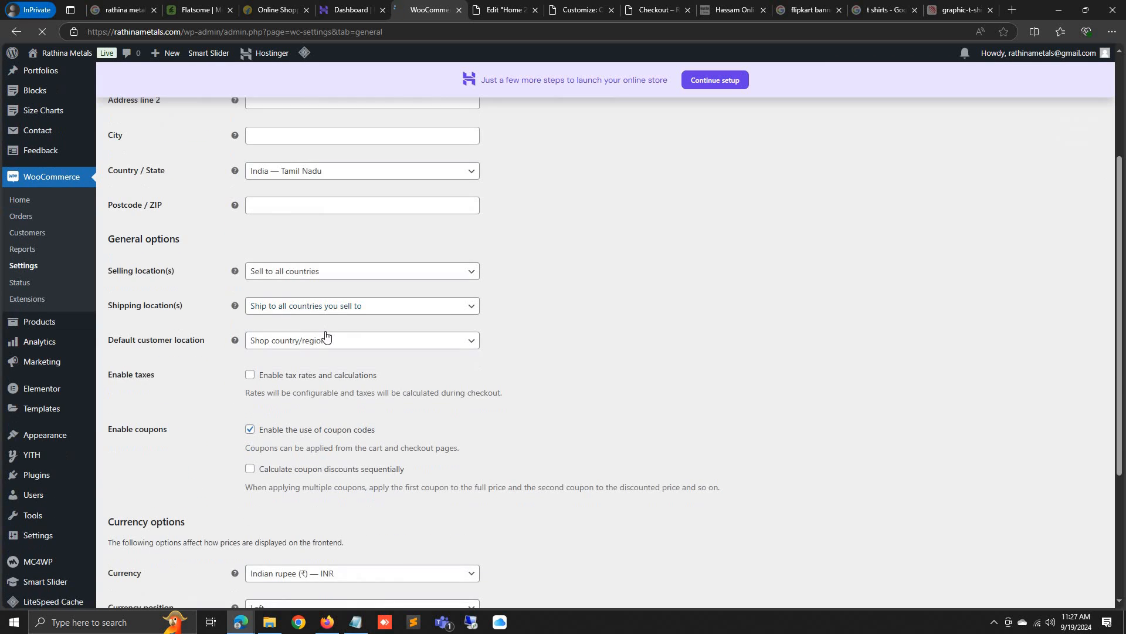
pyautogui.scroll(-4, 325, 336)
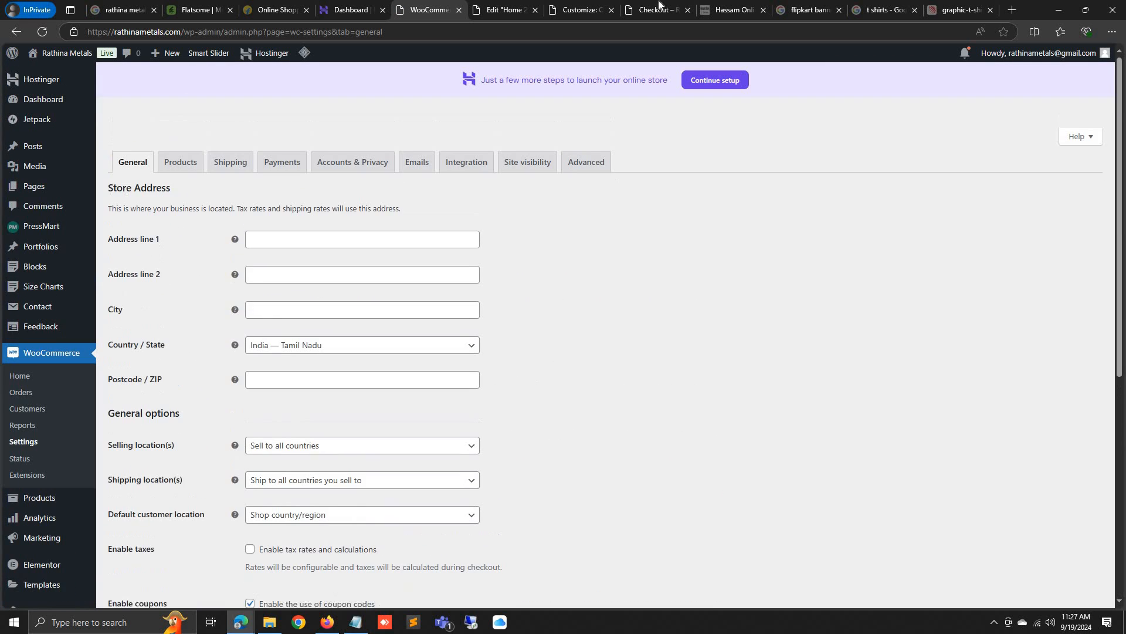
# Glance at checkout, then review Accounts & Privacy: guest checkout on, account creation off
pyautogui.click(658, 9)
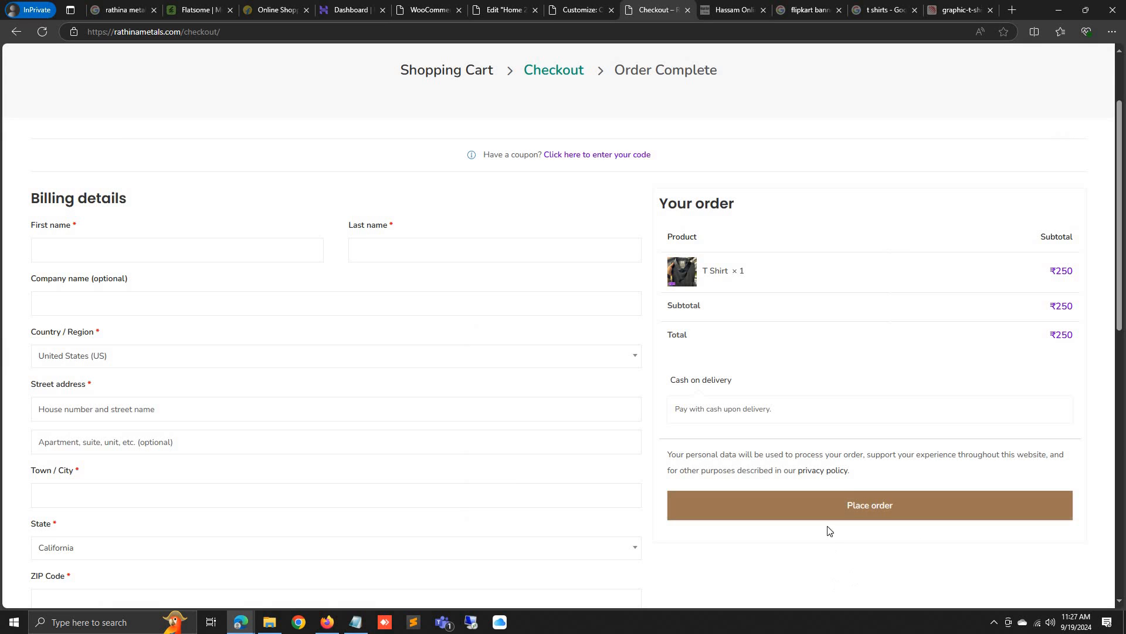
pyautogui.scroll(2, 440, 189)
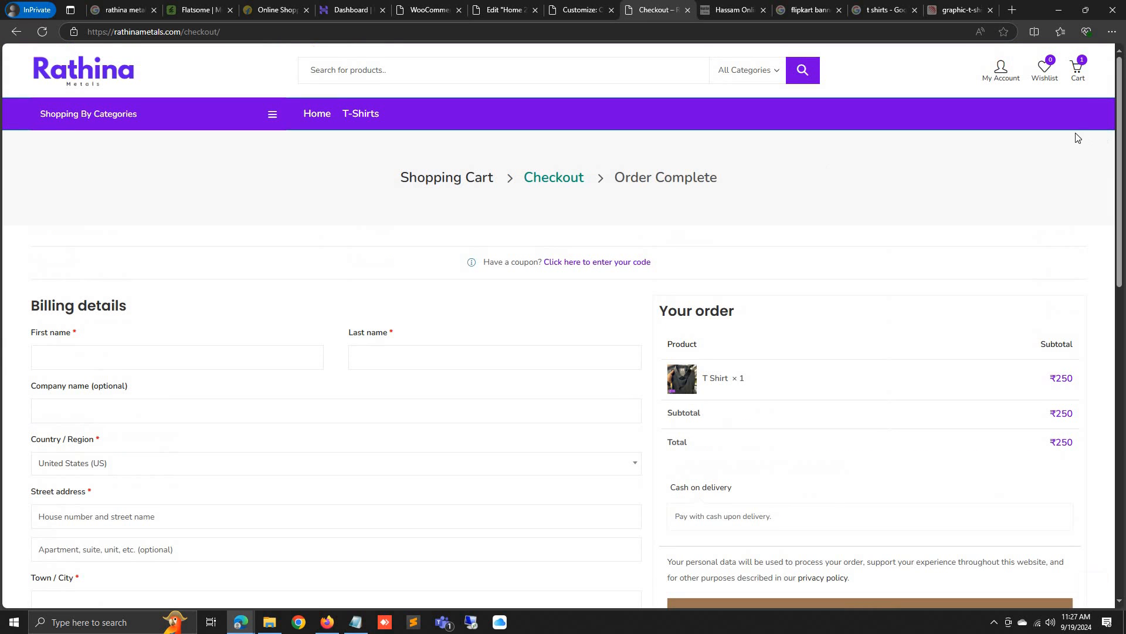
pyautogui.click(428, 9)
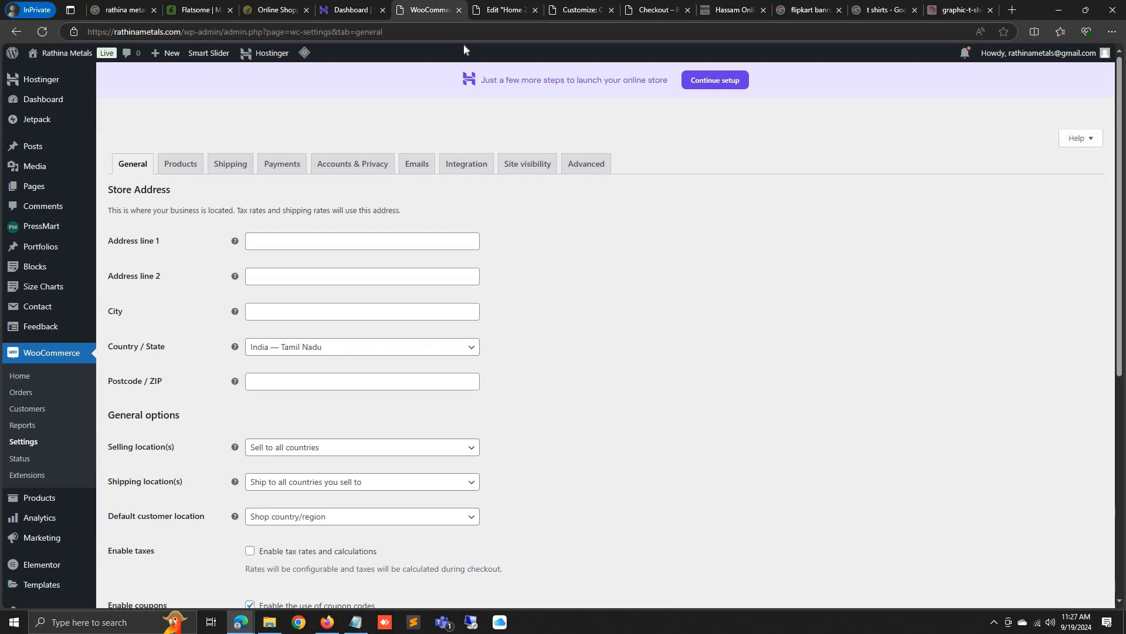
pyautogui.click(336, 168)
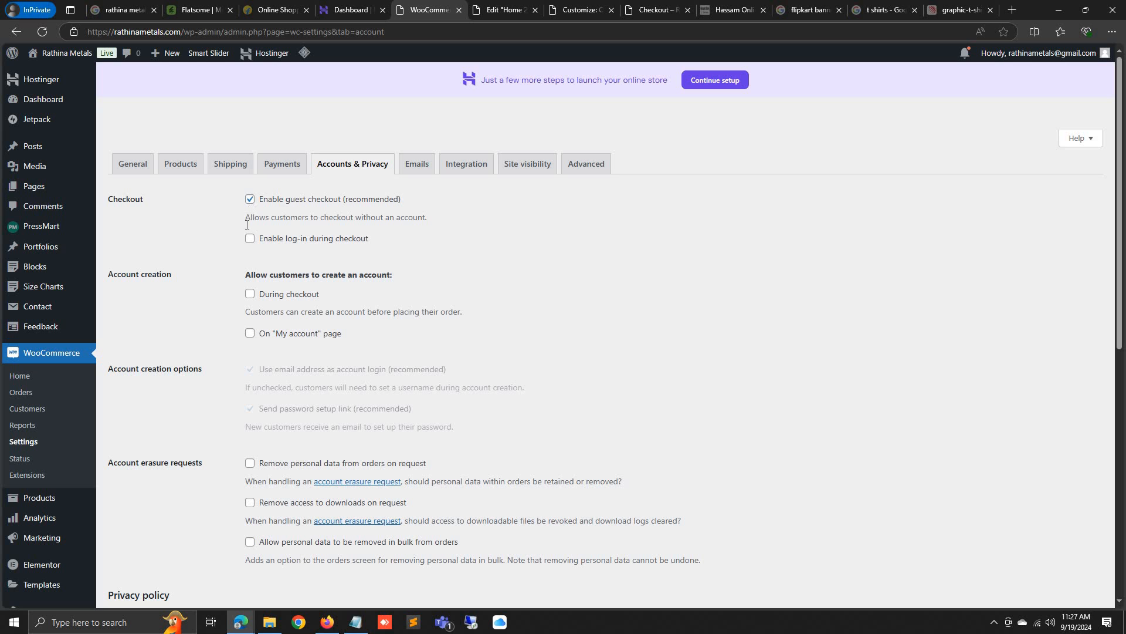
pyautogui.scroll(-2, 248, 248)
pyautogui.scroll(2, 250, 249)
pyautogui.scroll(-8, 263, 249)
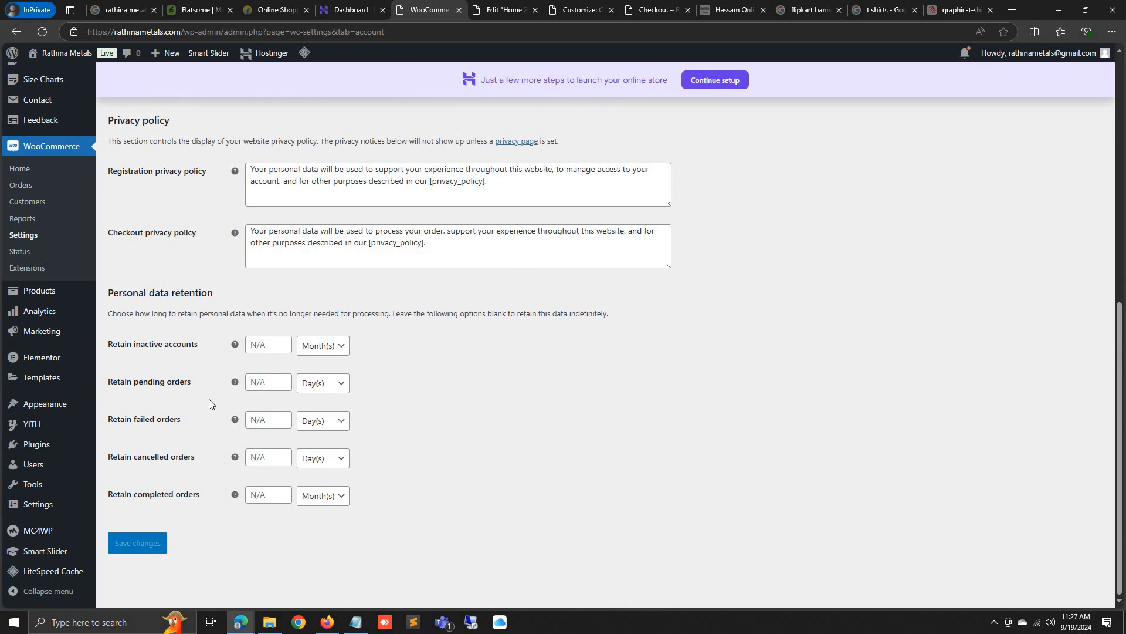
pyautogui.scroll(8, 188, 411)
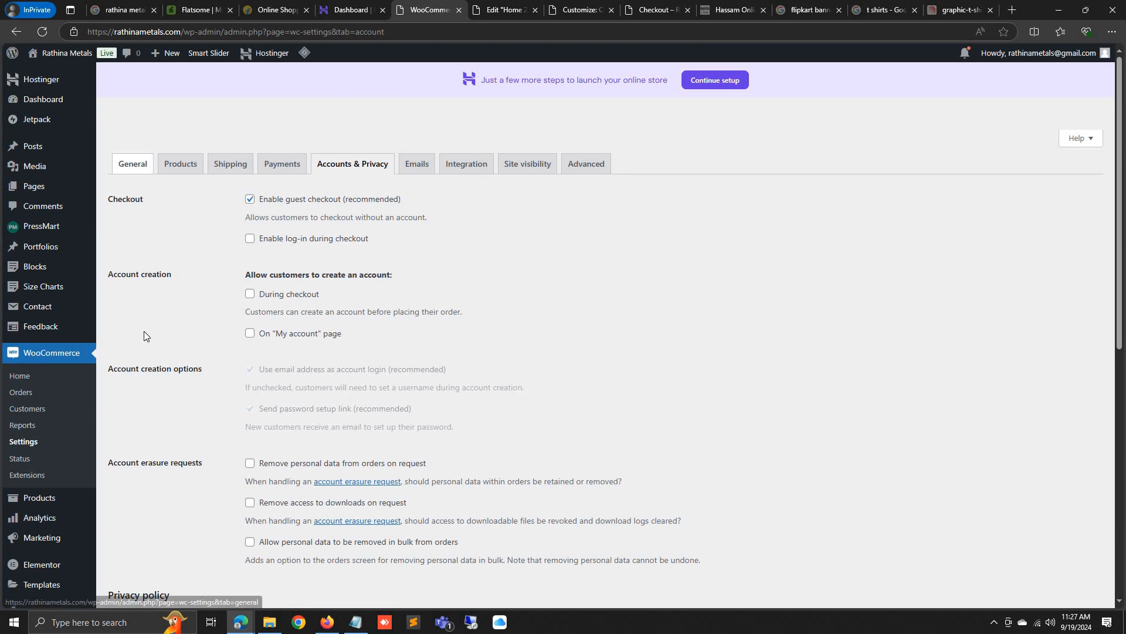
# Go to the admin Dashboard and check the WooCommerce Status box showing ₹0 net sales and 0 orders
pyautogui.click(42, 99)
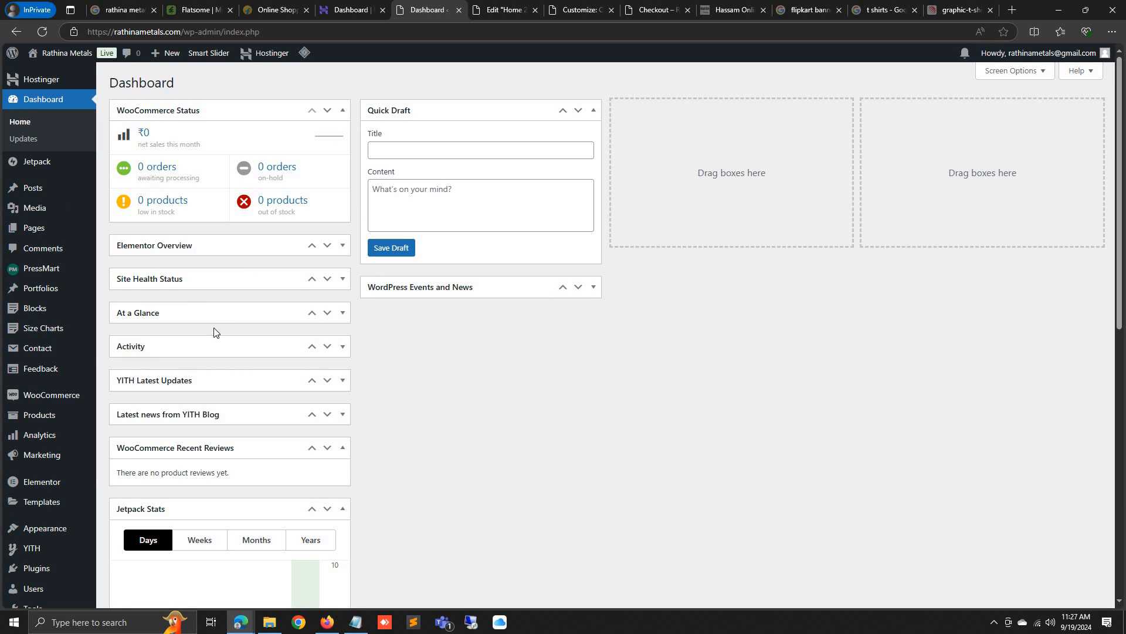
pyautogui.scroll(-3, 217, 334)
pyautogui.scroll(-5, 223, 346)
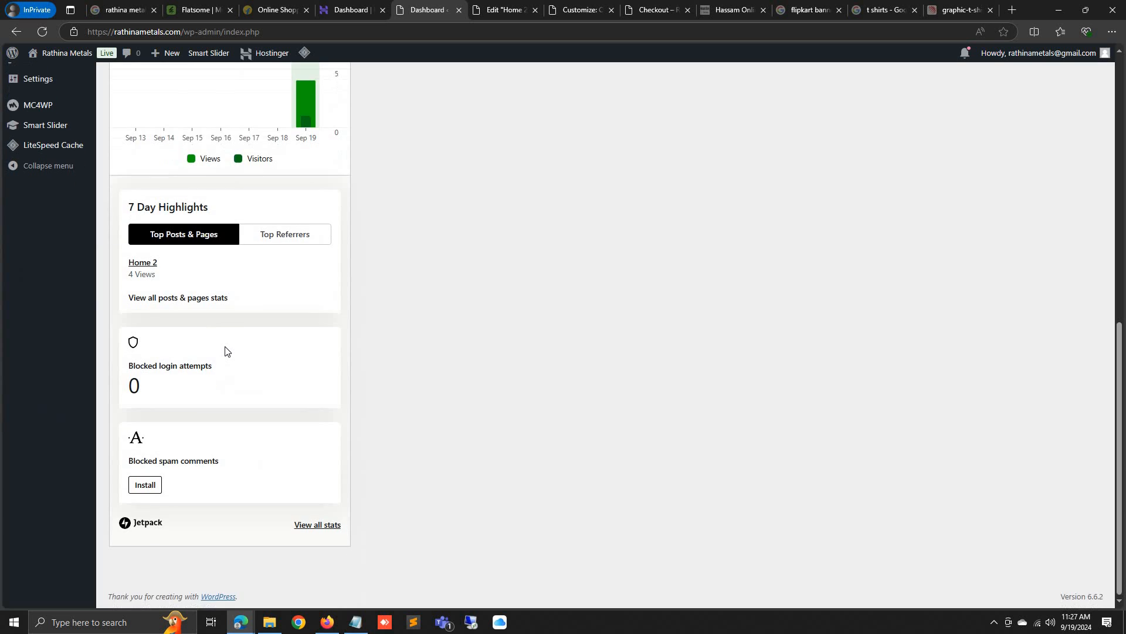
pyautogui.scroll(3, 227, 350)
pyautogui.scroll(4, 227, 350)
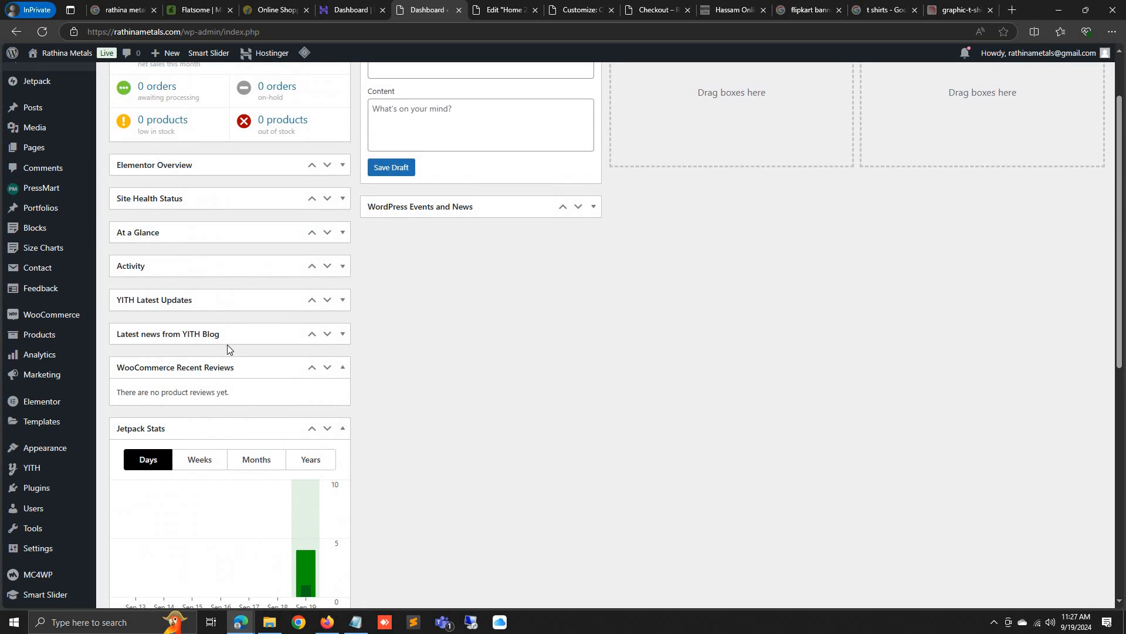